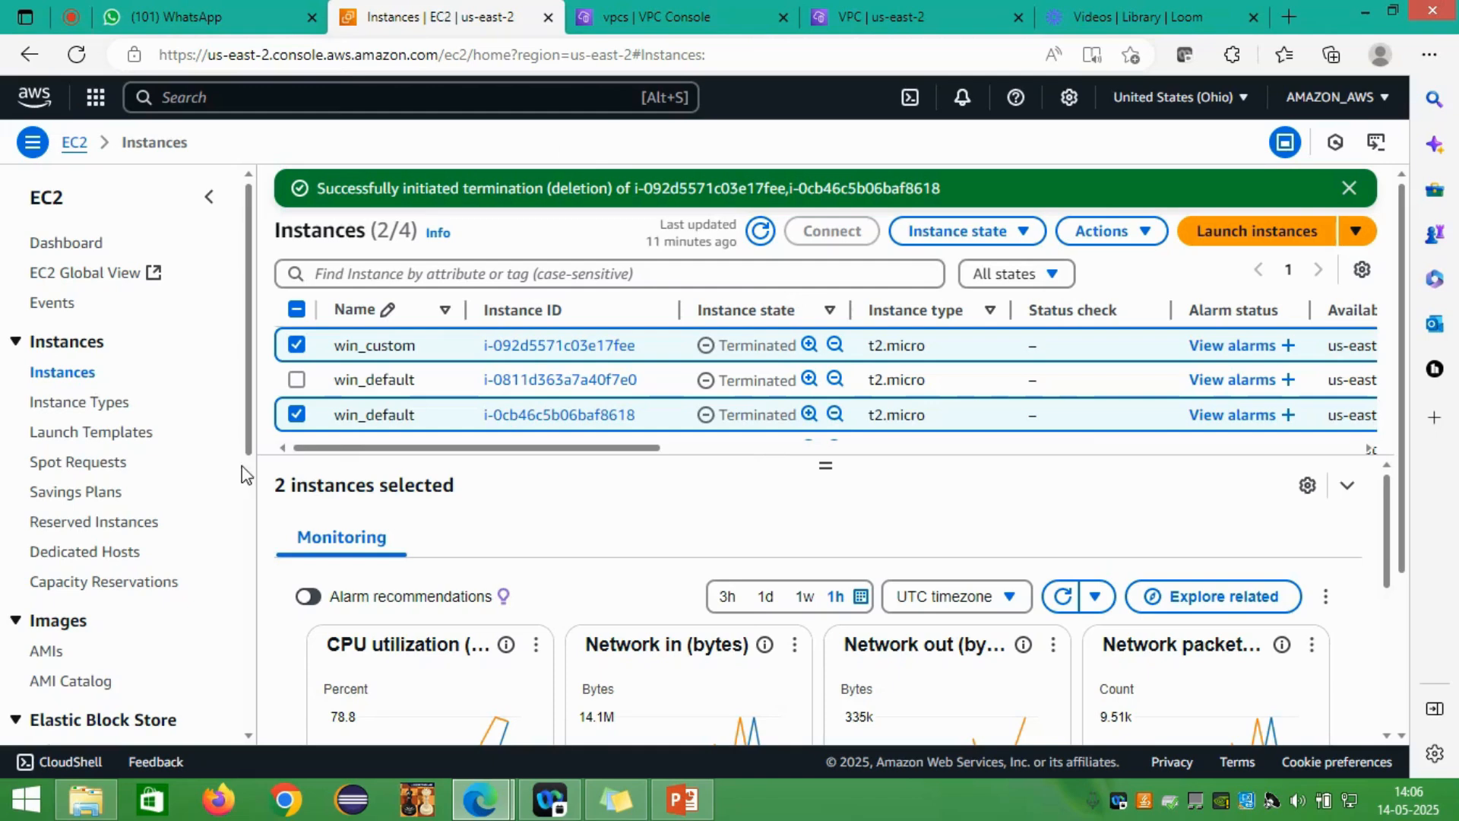
pyautogui.scroll(-2, 173, 623)
pyautogui.scroll(-2, 173, 623)
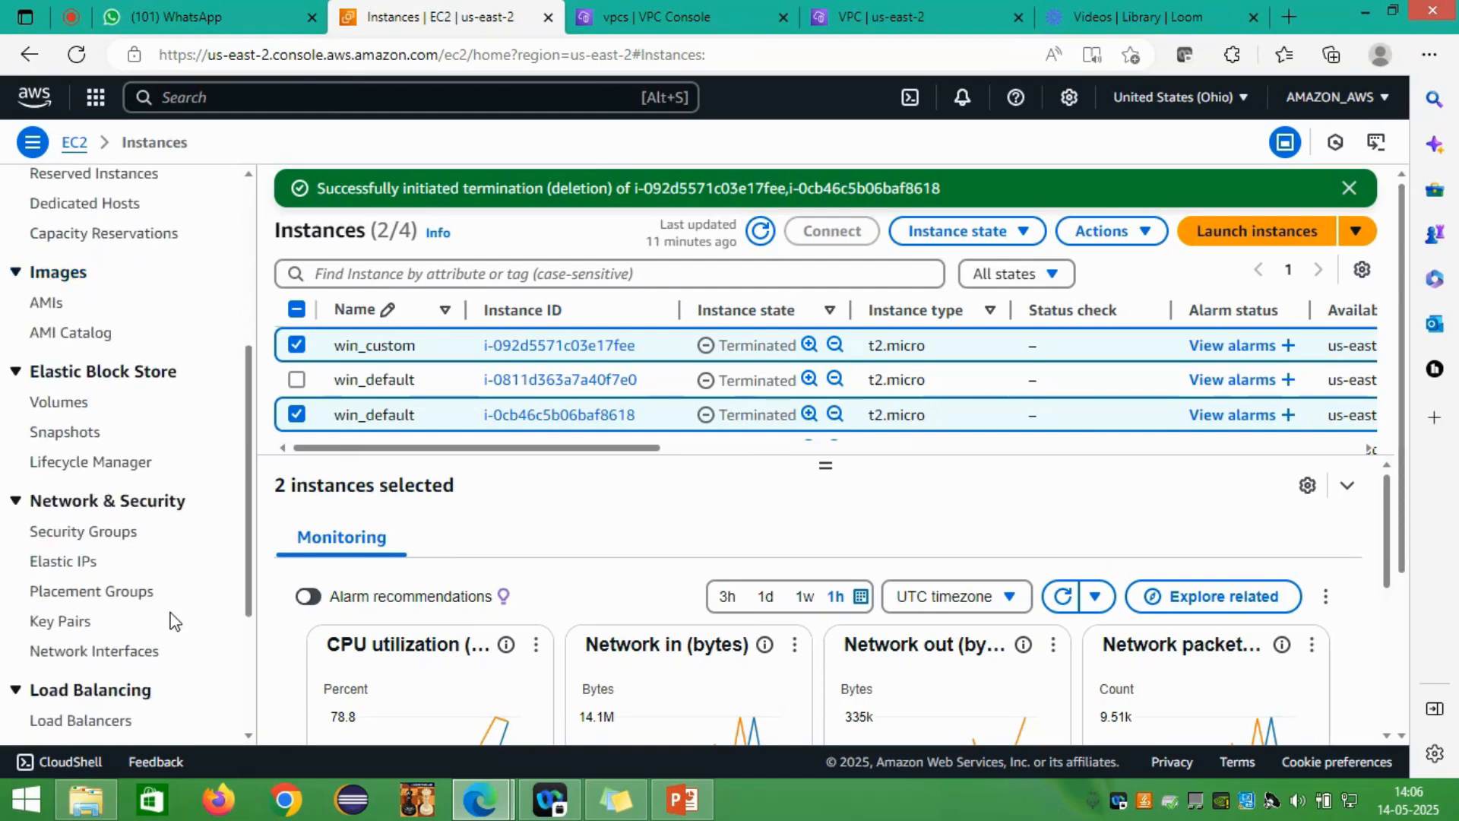
pyautogui.scroll(-3, 174, 623)
pyautogui.scroll(7, 174, 622)
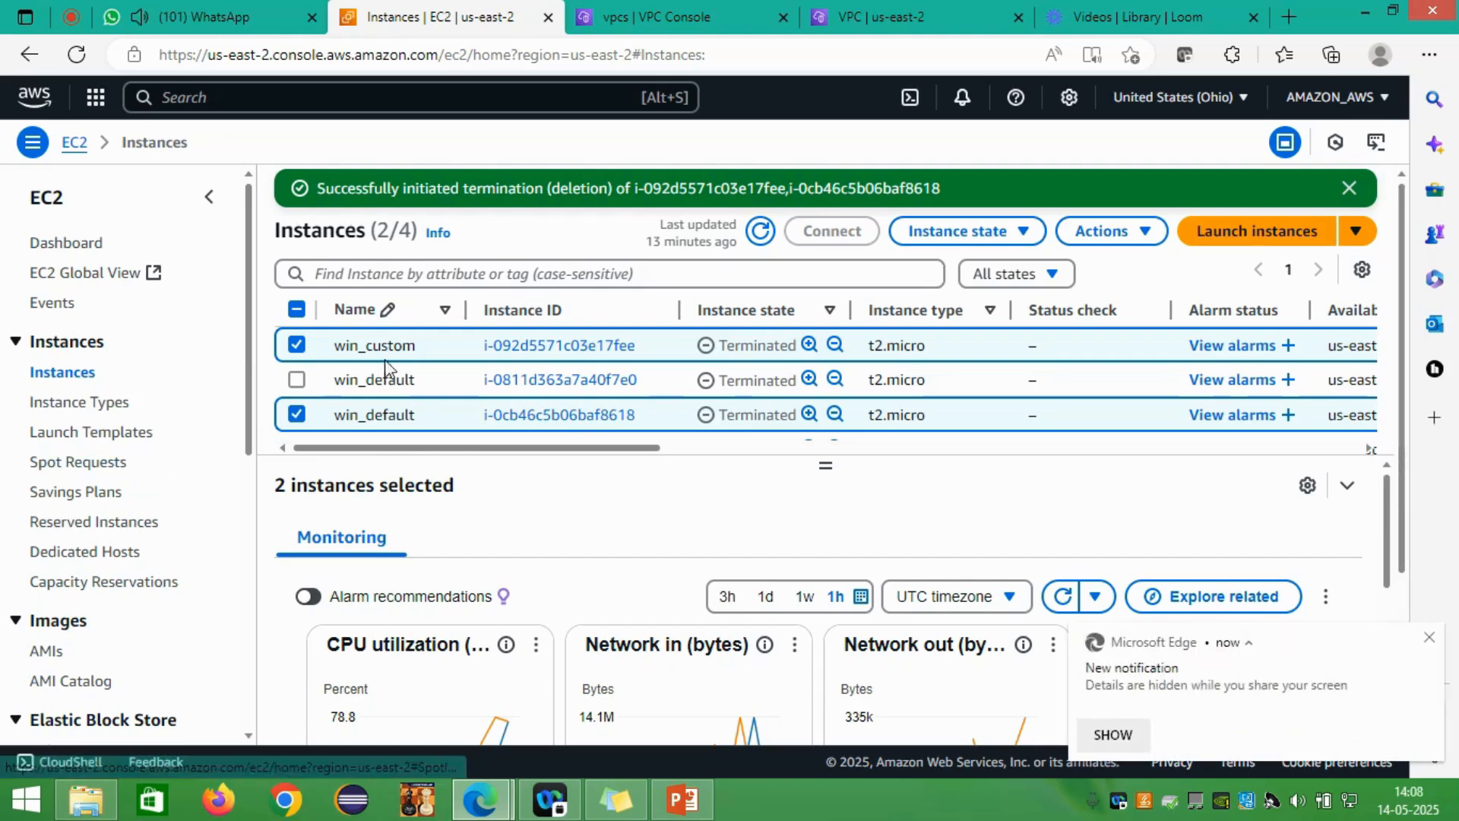
pyautogui.click(1429, 637)
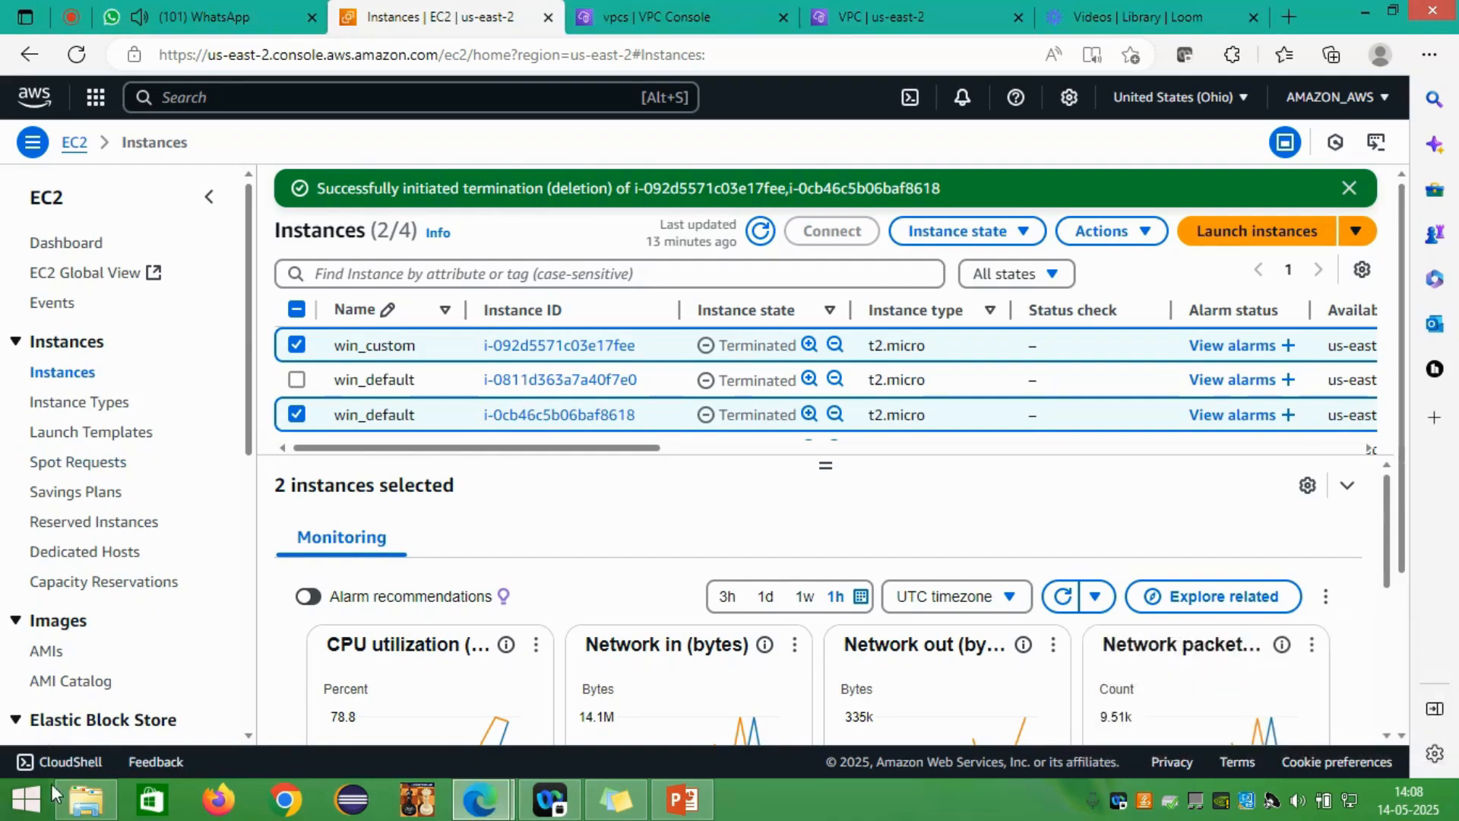
pyautogui.click(1246, 242)
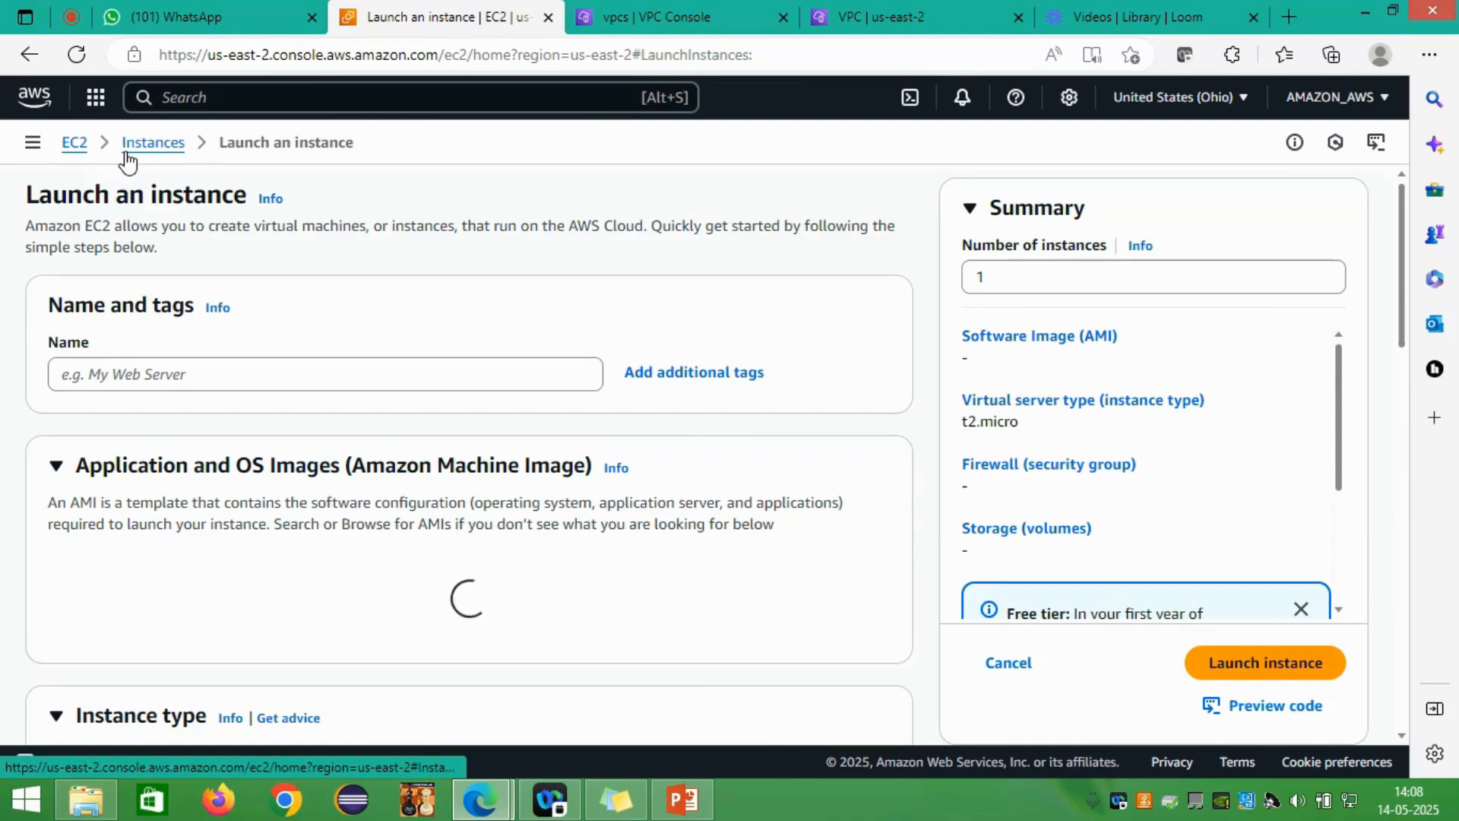
pyautogui.click(90, 147)
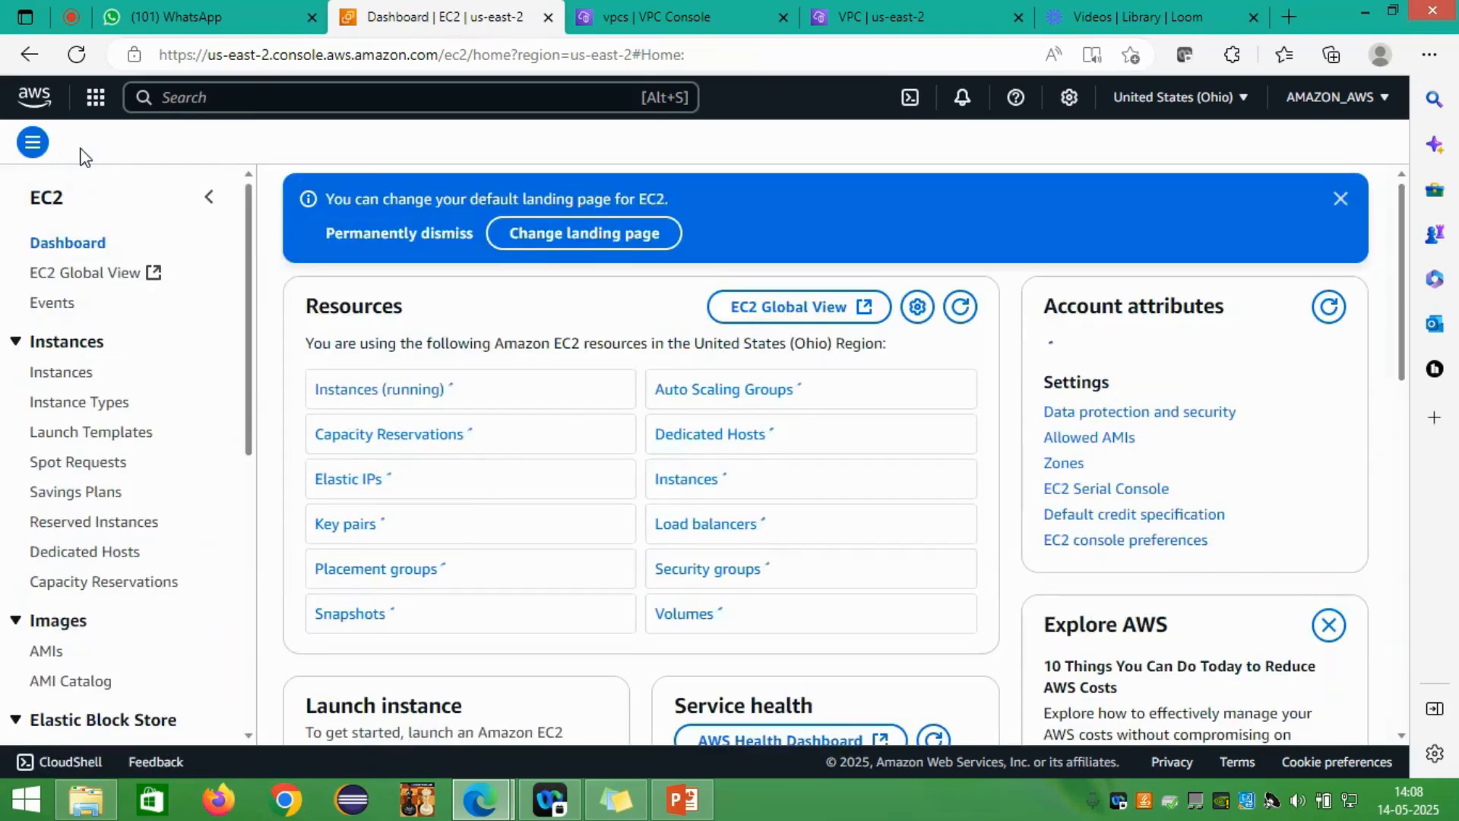
pyautogui.click(88, 372)
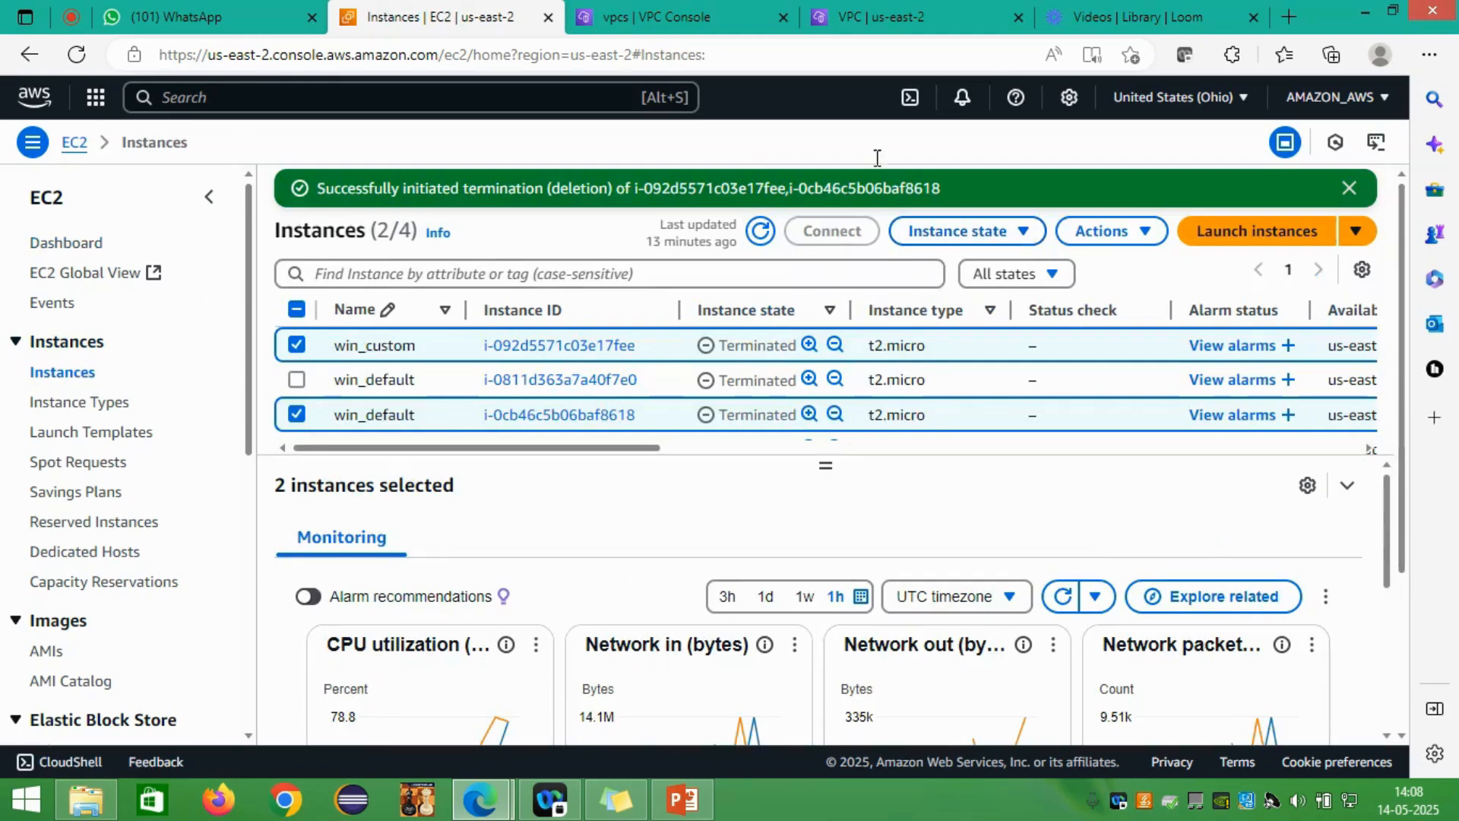
# Step: Search the AWS services for vpc and open the VPC service in a new browser tab
pyautogui.click(286, 90)
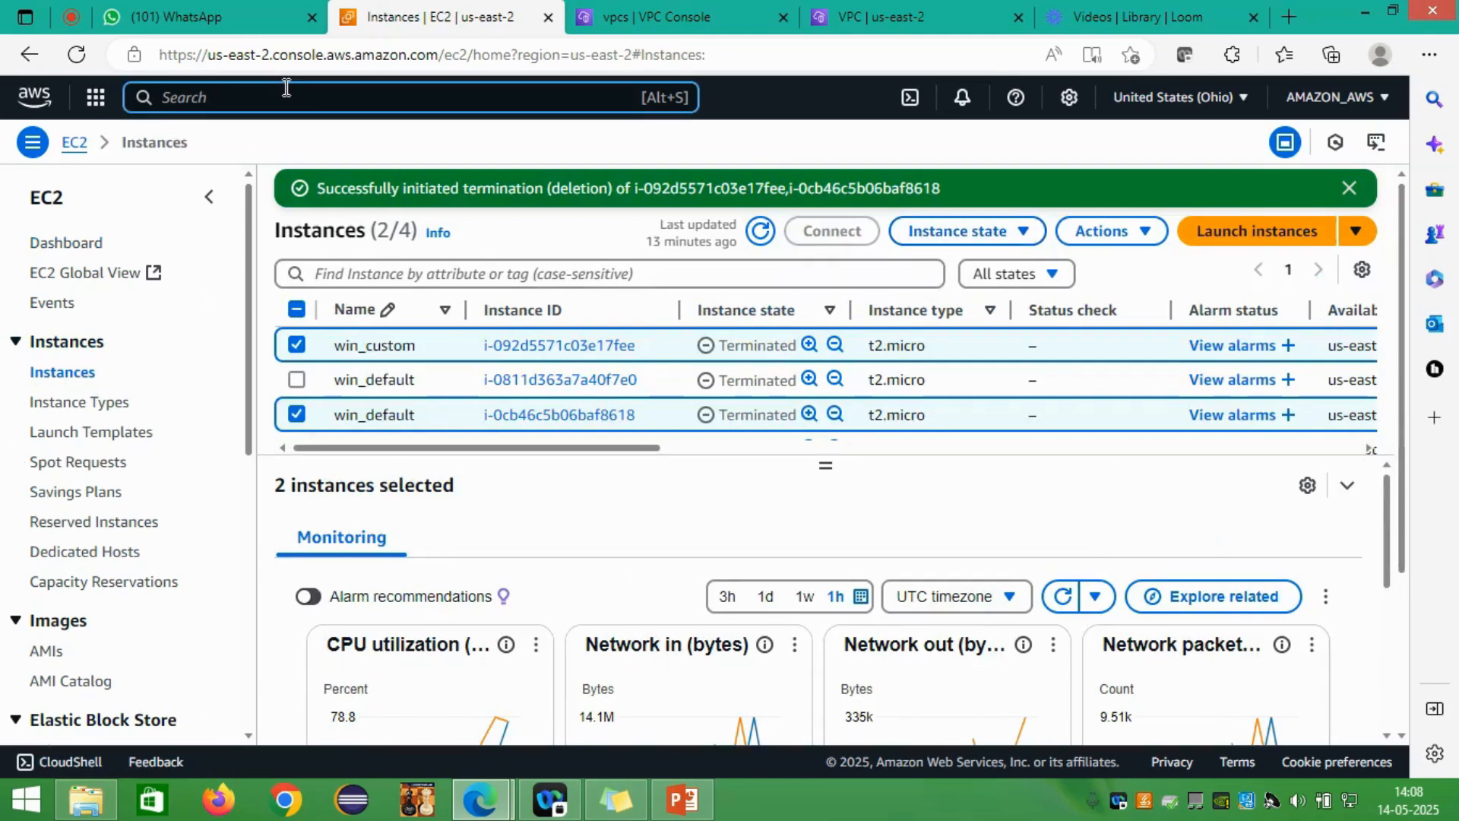
pyautogui.write('vpc')
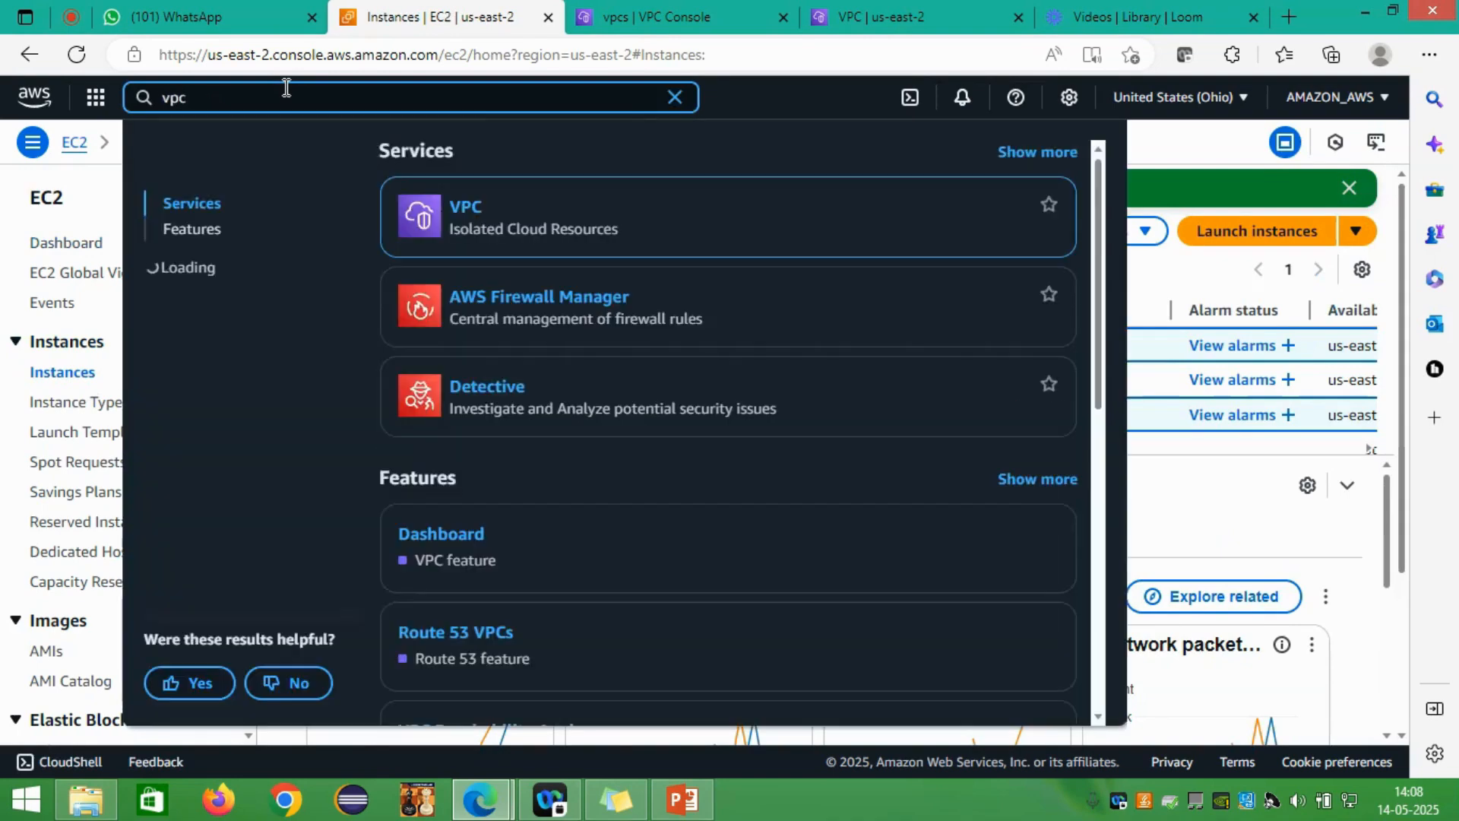
pyautogui.rightClick(472, 200)
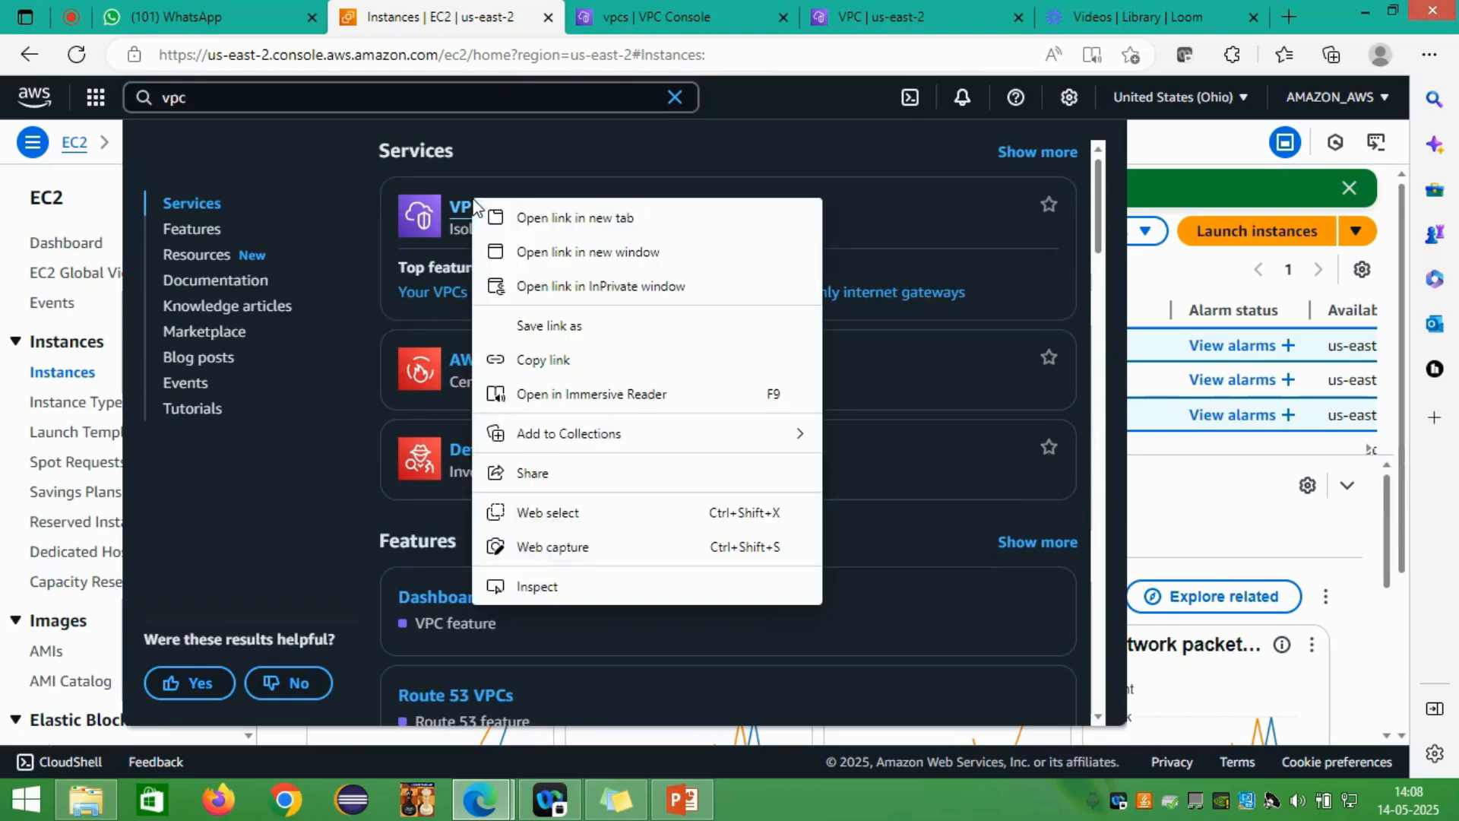
pyautogui.click(554, 219)
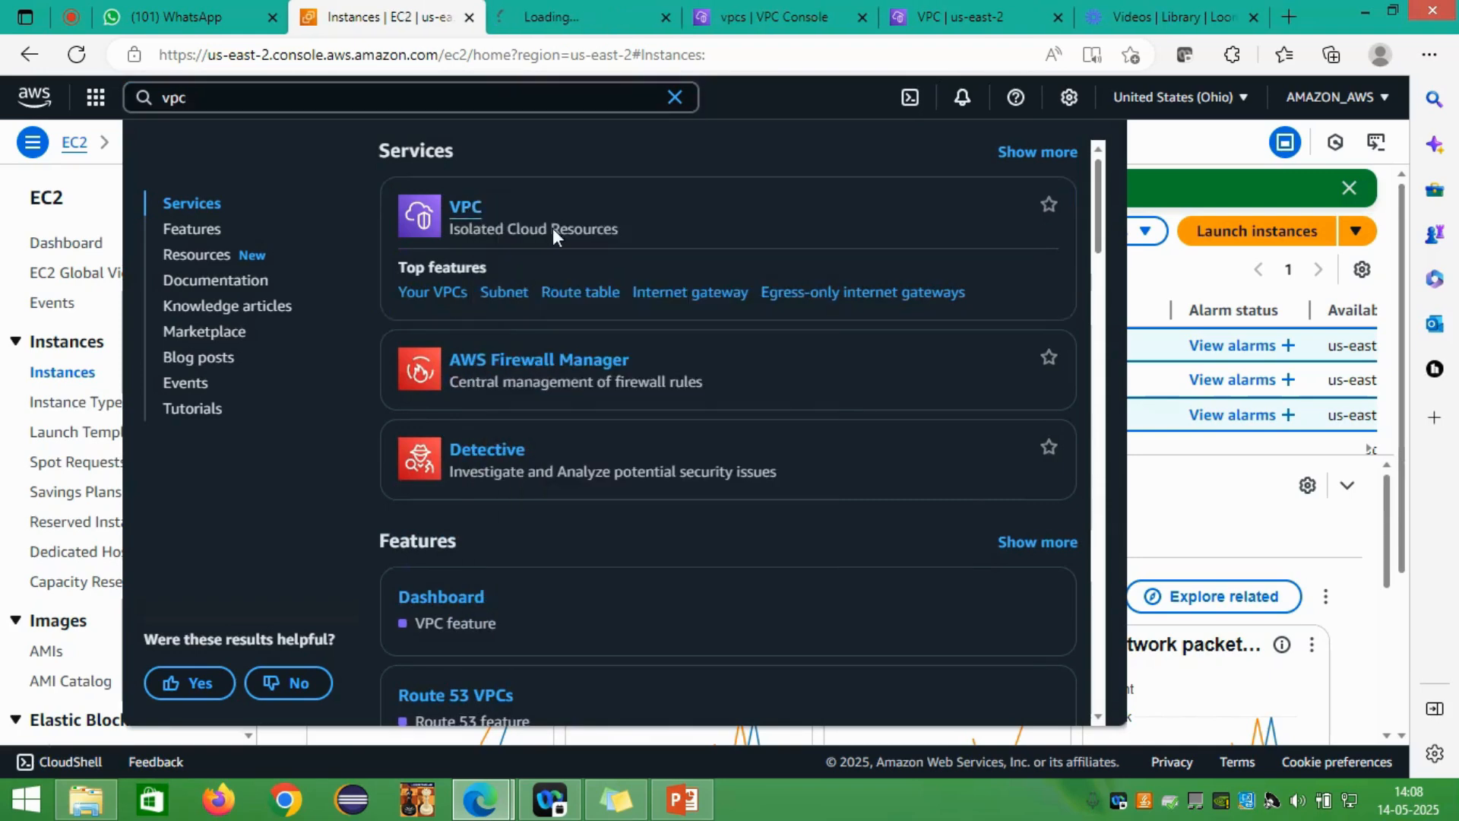
pyautogui.click(586, 11)
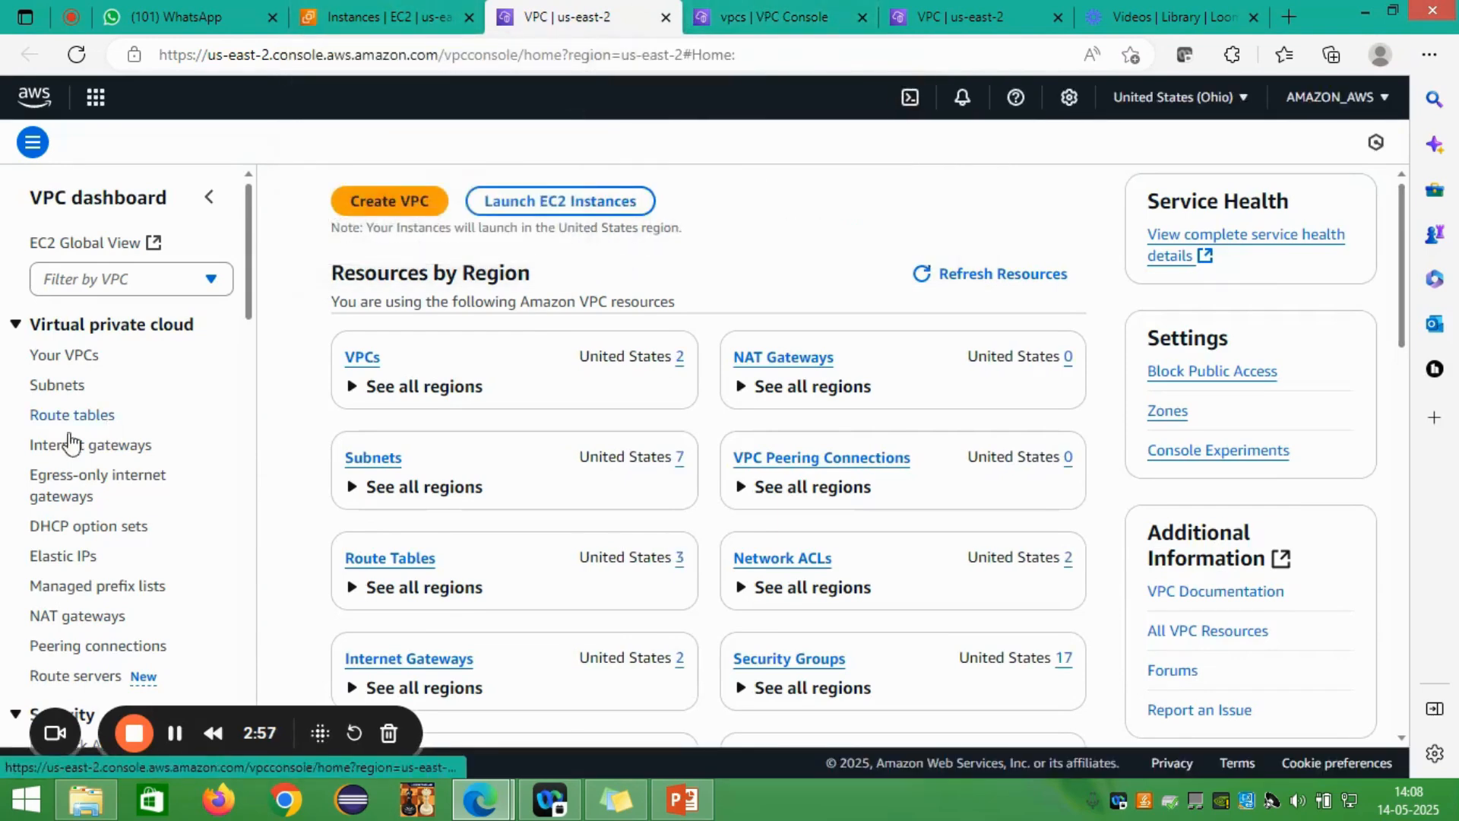
# Step: Open the list of your VPCs and examine their state, IPv4 CIDR and DHCP option set columns
pyautogui.click(66, 357)
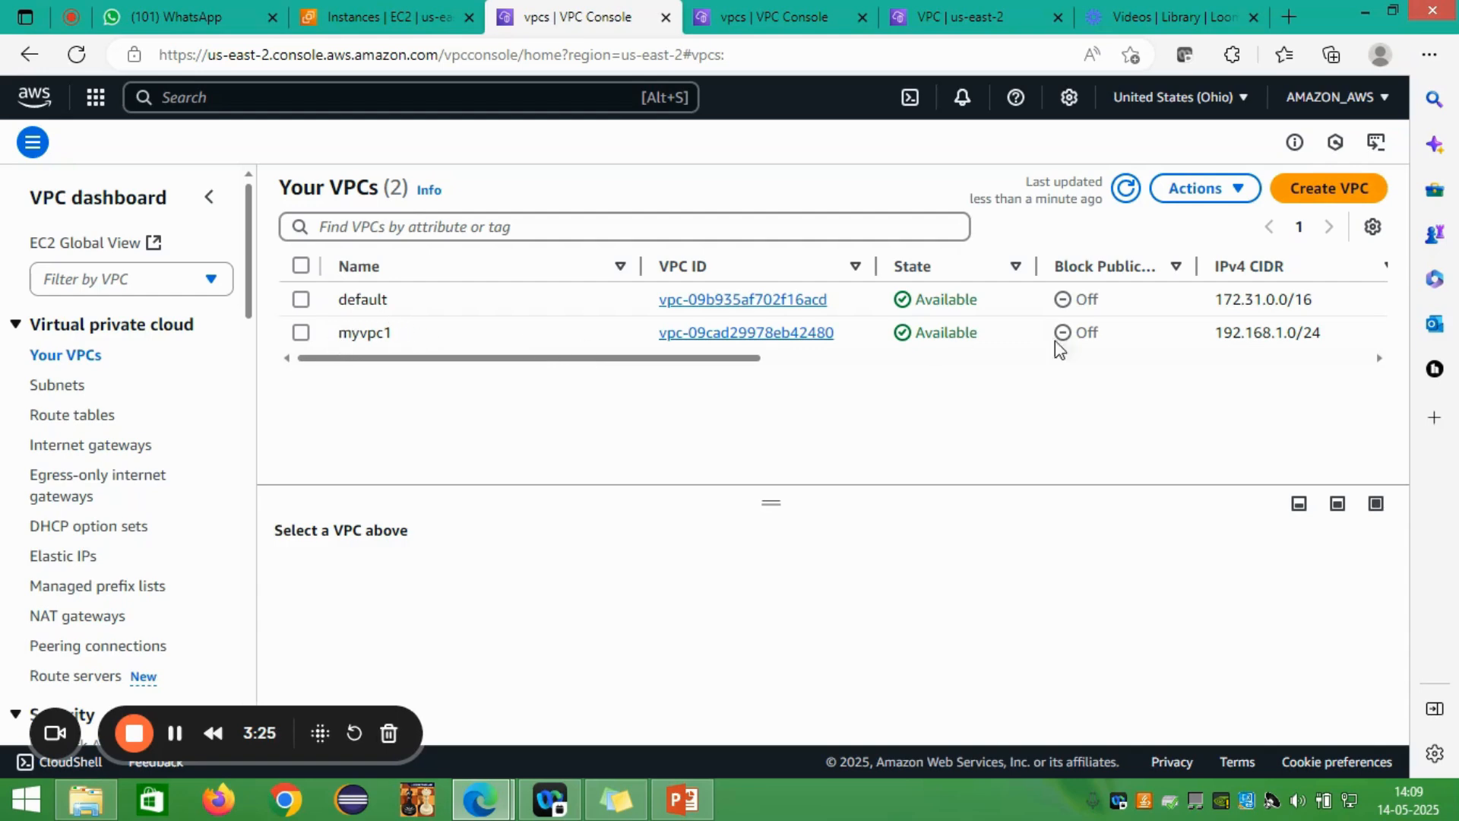
pyautogui.moveTo(690, 358); pyautogui.dragTo(828, 359)
pyautogui.moveTo(881, 356); pyautogui.dragTo(915, 354)
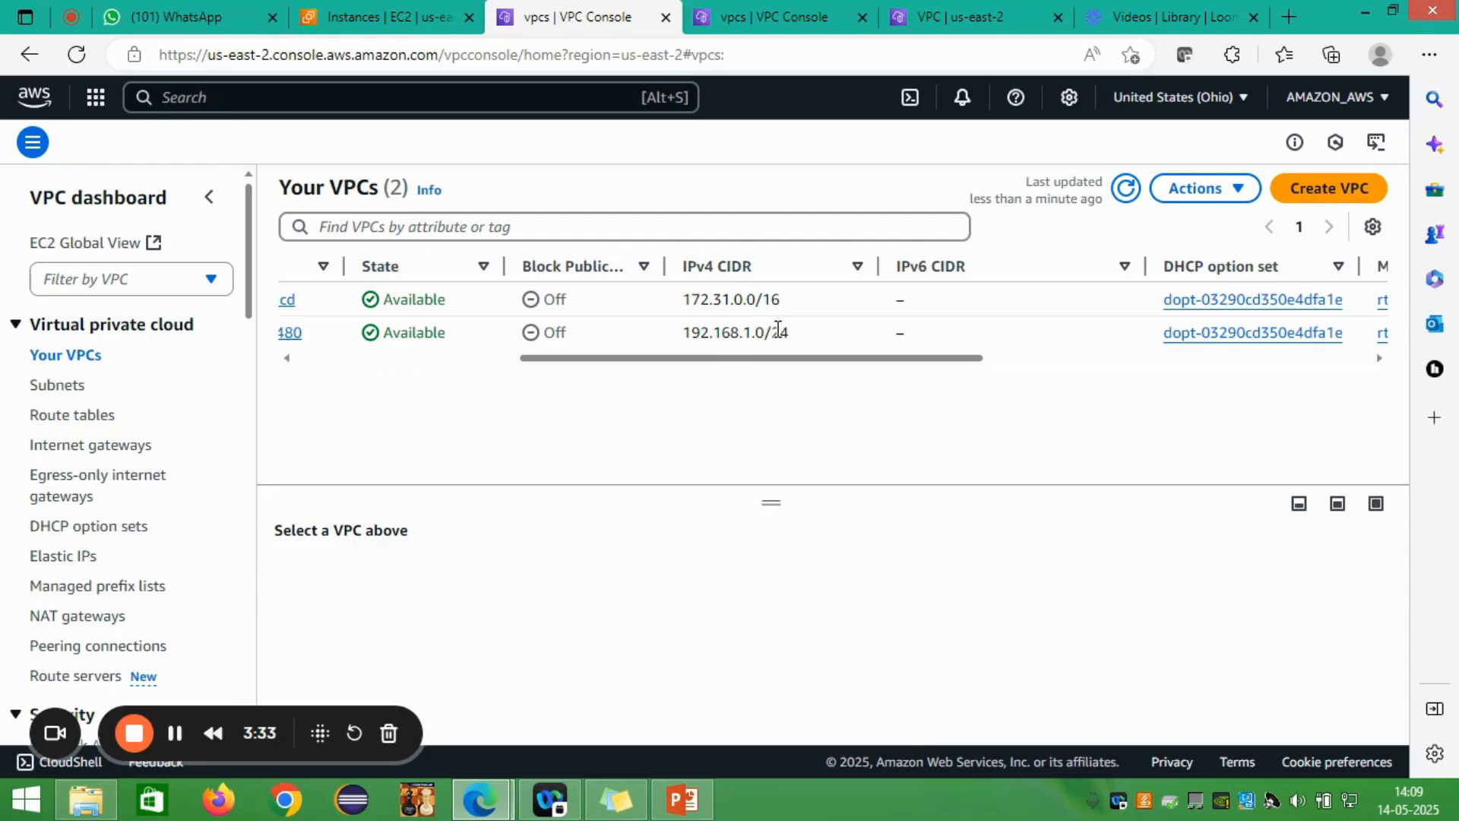
pyautogui.moveTo(841, 356); pyautogui.dragTo(858, 357)
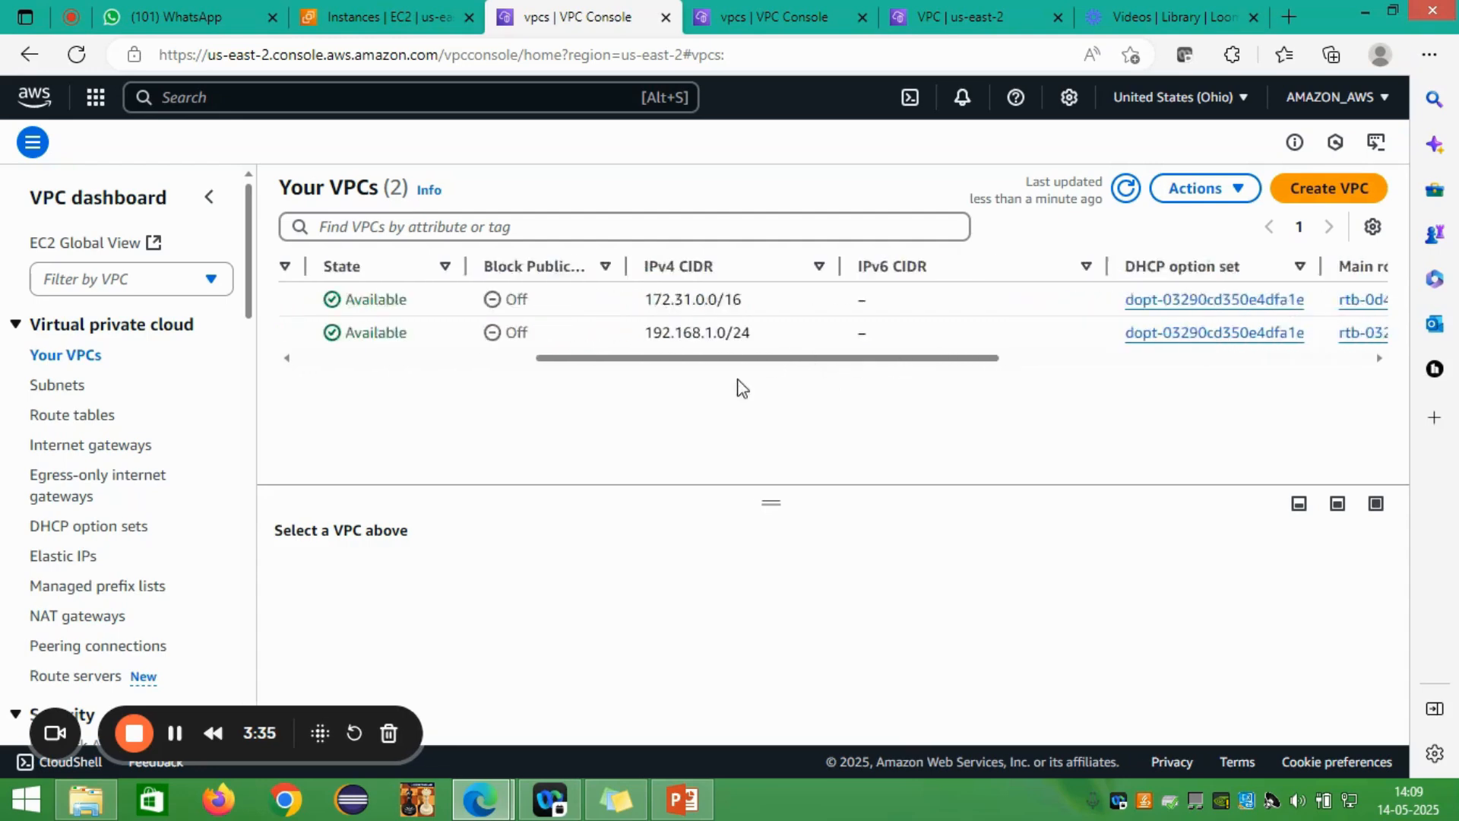
pyautogui.hscroll(-5, 740, 387)
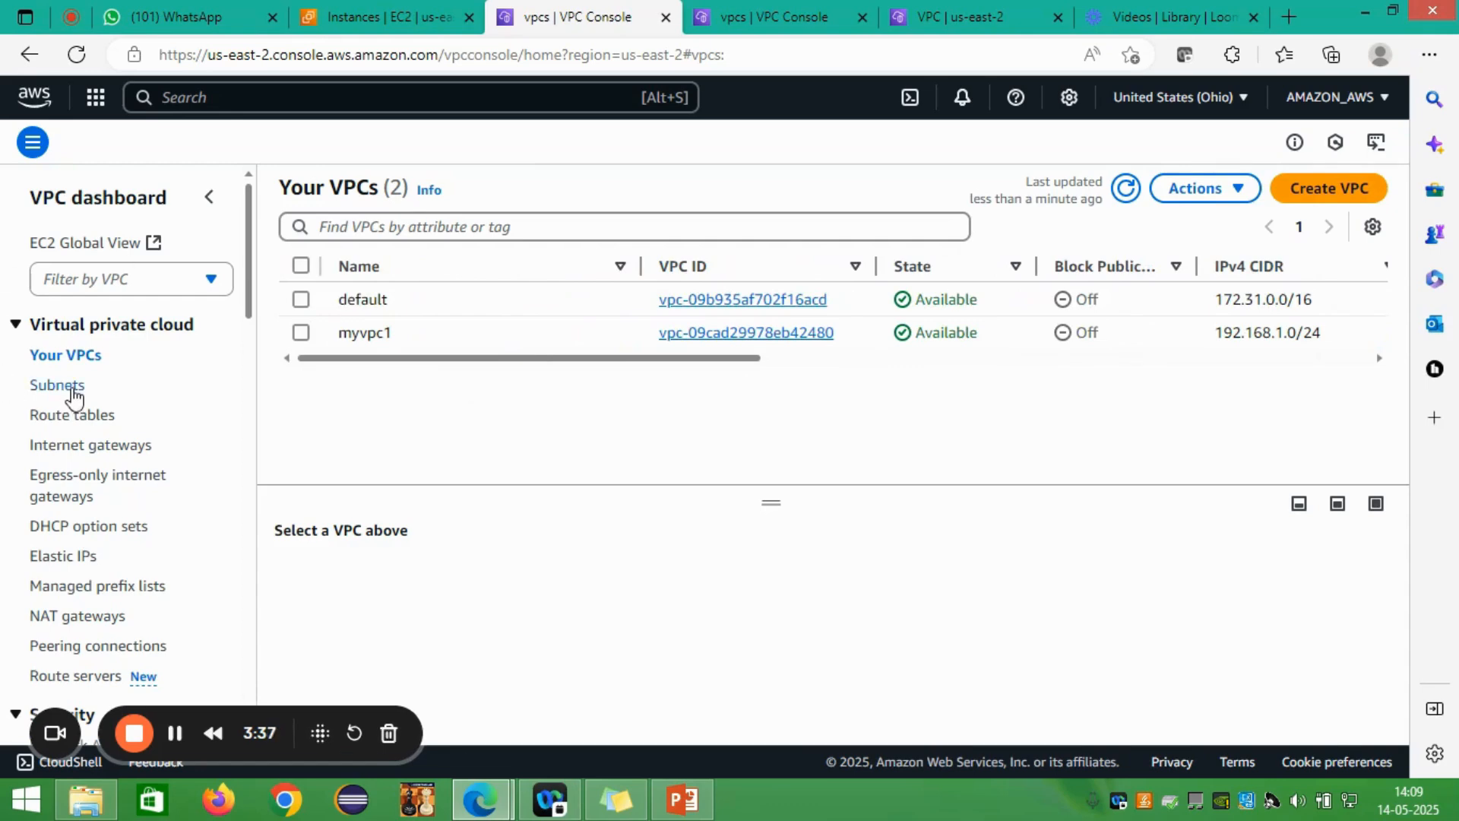
# Step: Look over the subnets list and return to your VPCs to select the default VPC
pyautogui.click(72, 389)
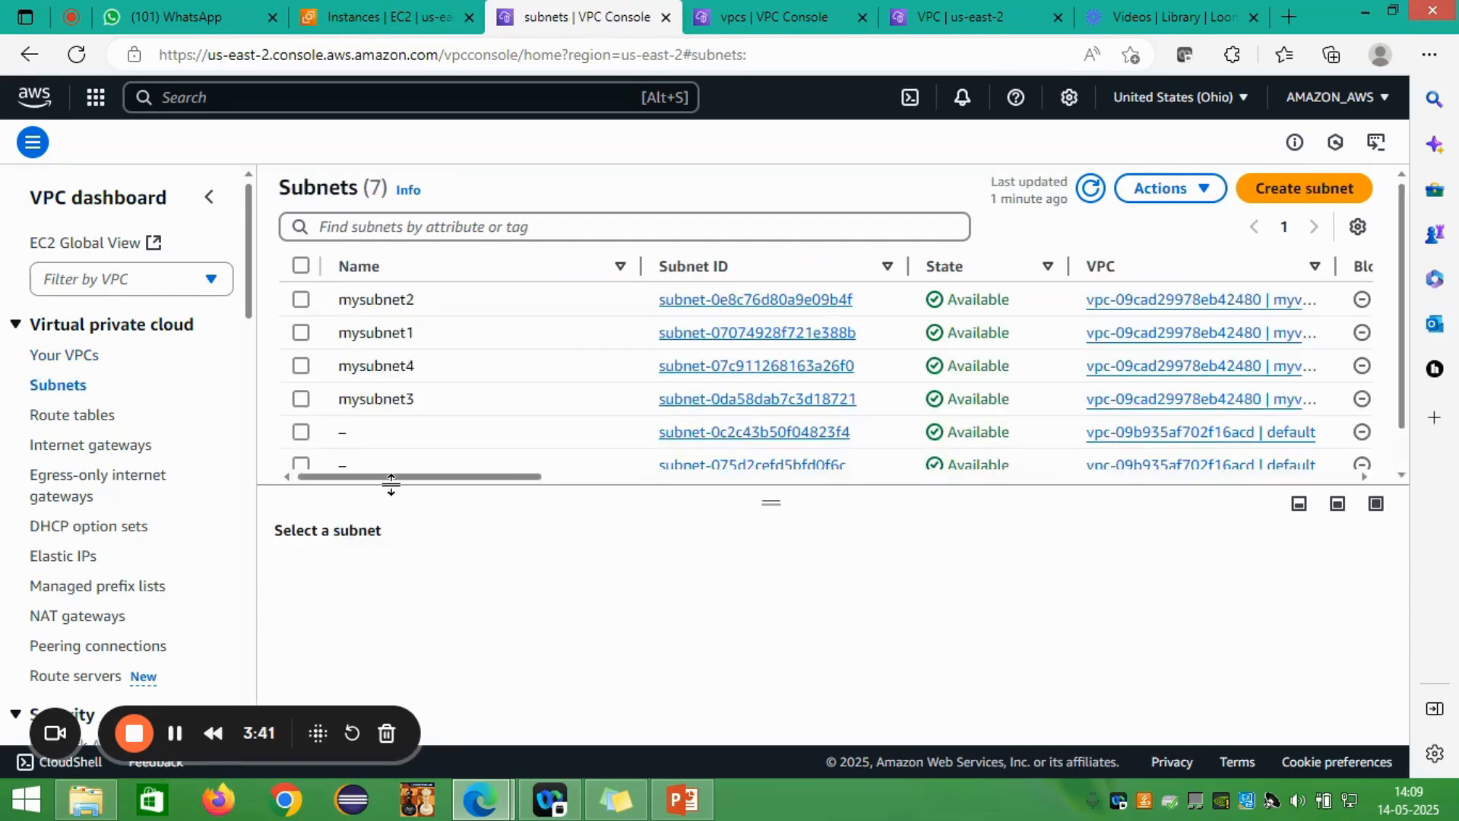
pyautogui.moveTo(394, 480); pyautogui.dragTo(296, 494)
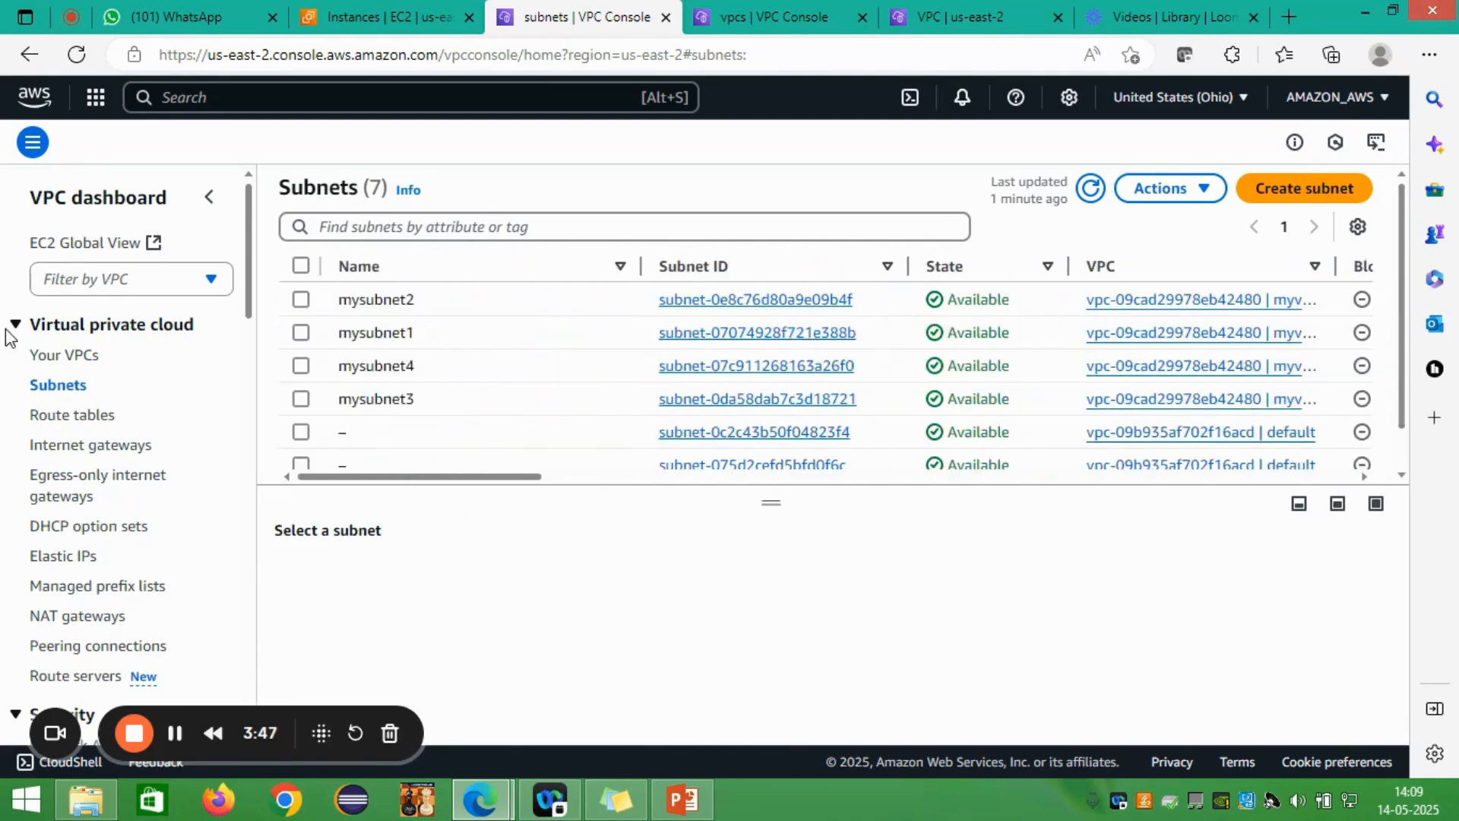
pyautogui.click(74, 357)
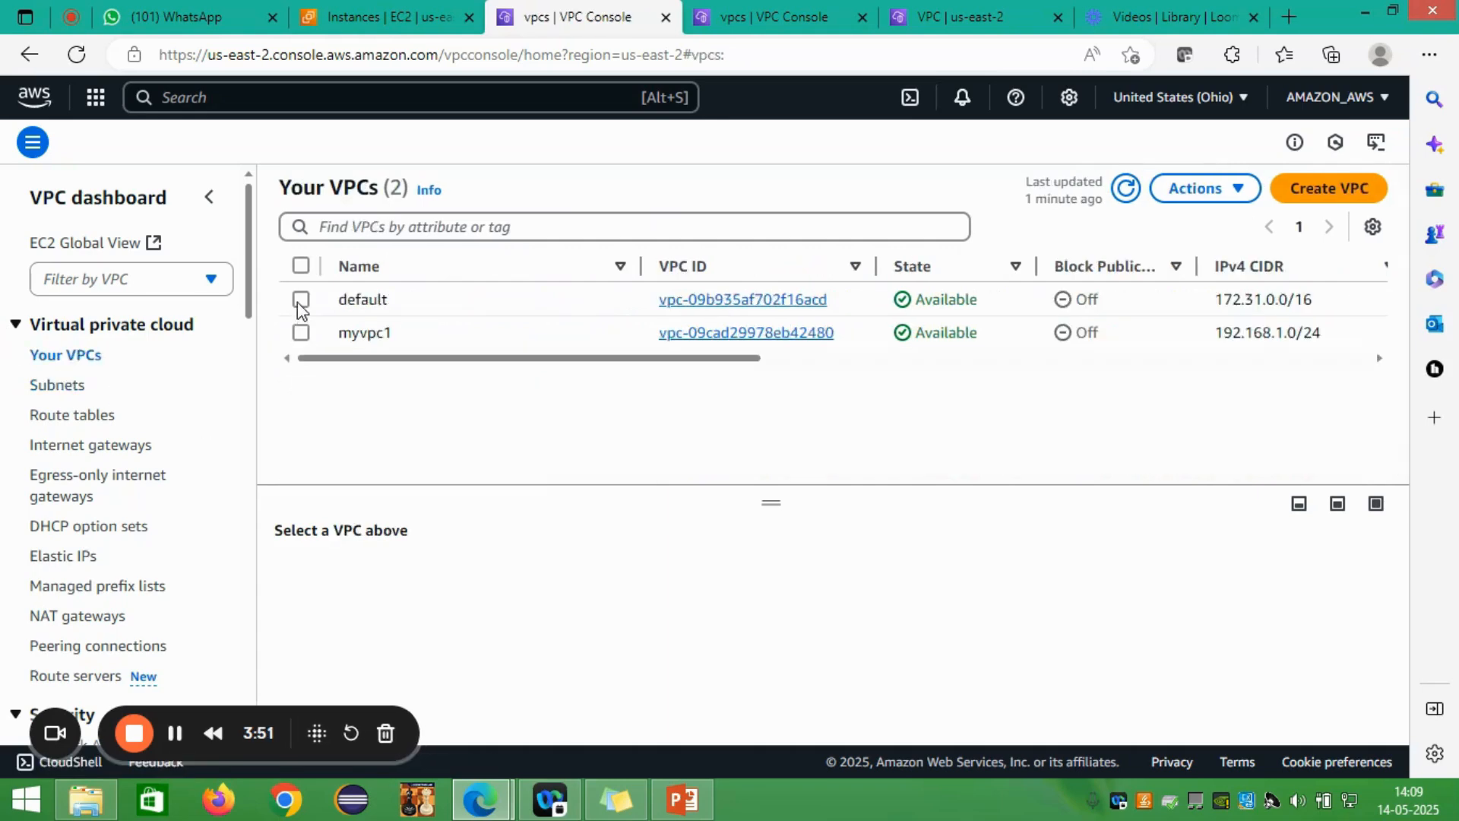
pyautogui.click(300, 303)
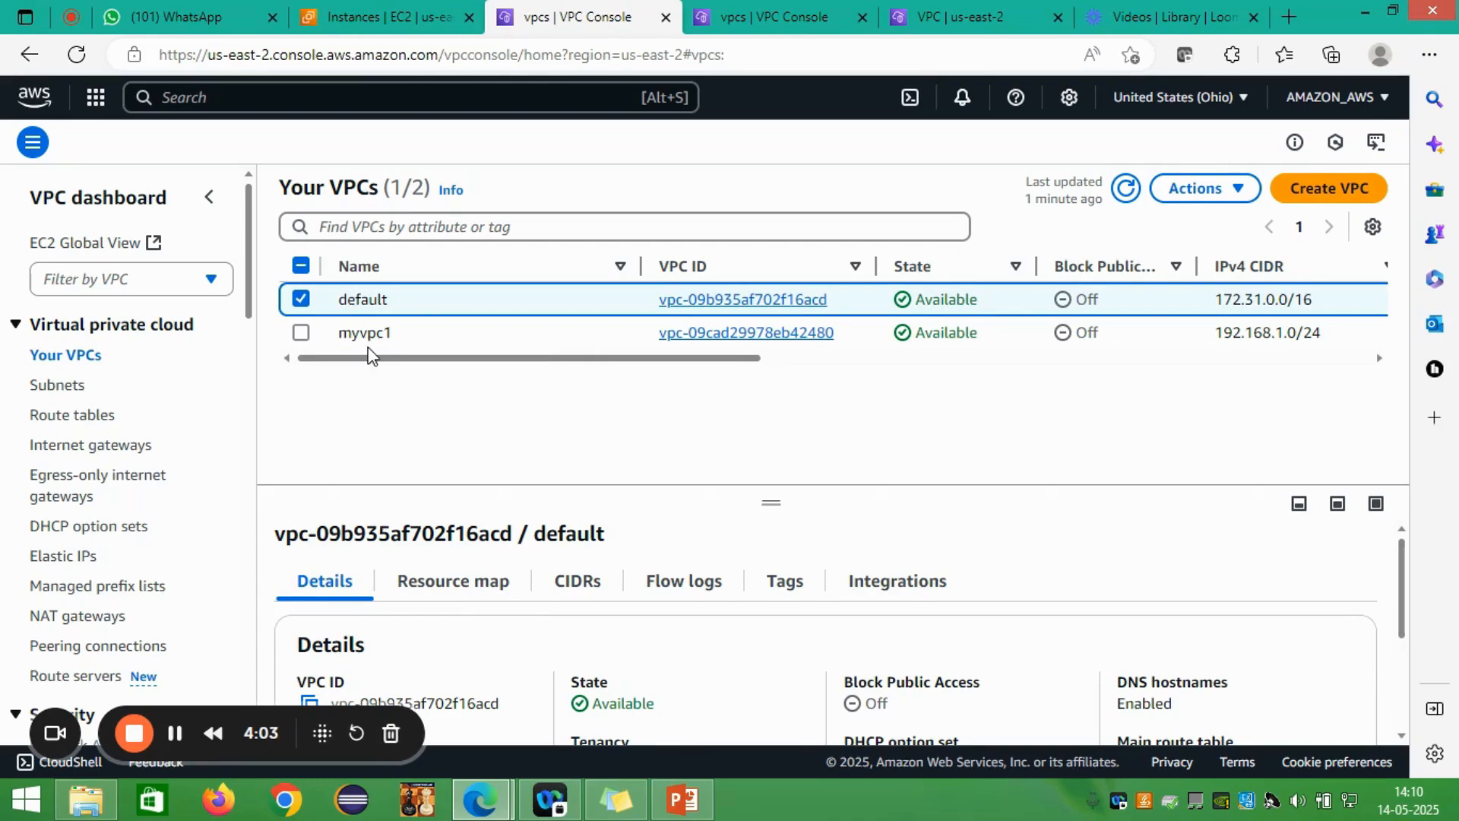
# Step: Open the subnets list and examine each subnet's VPC, available IPv4 addresses and Availability Zone
pyautogui.click(58, 385)
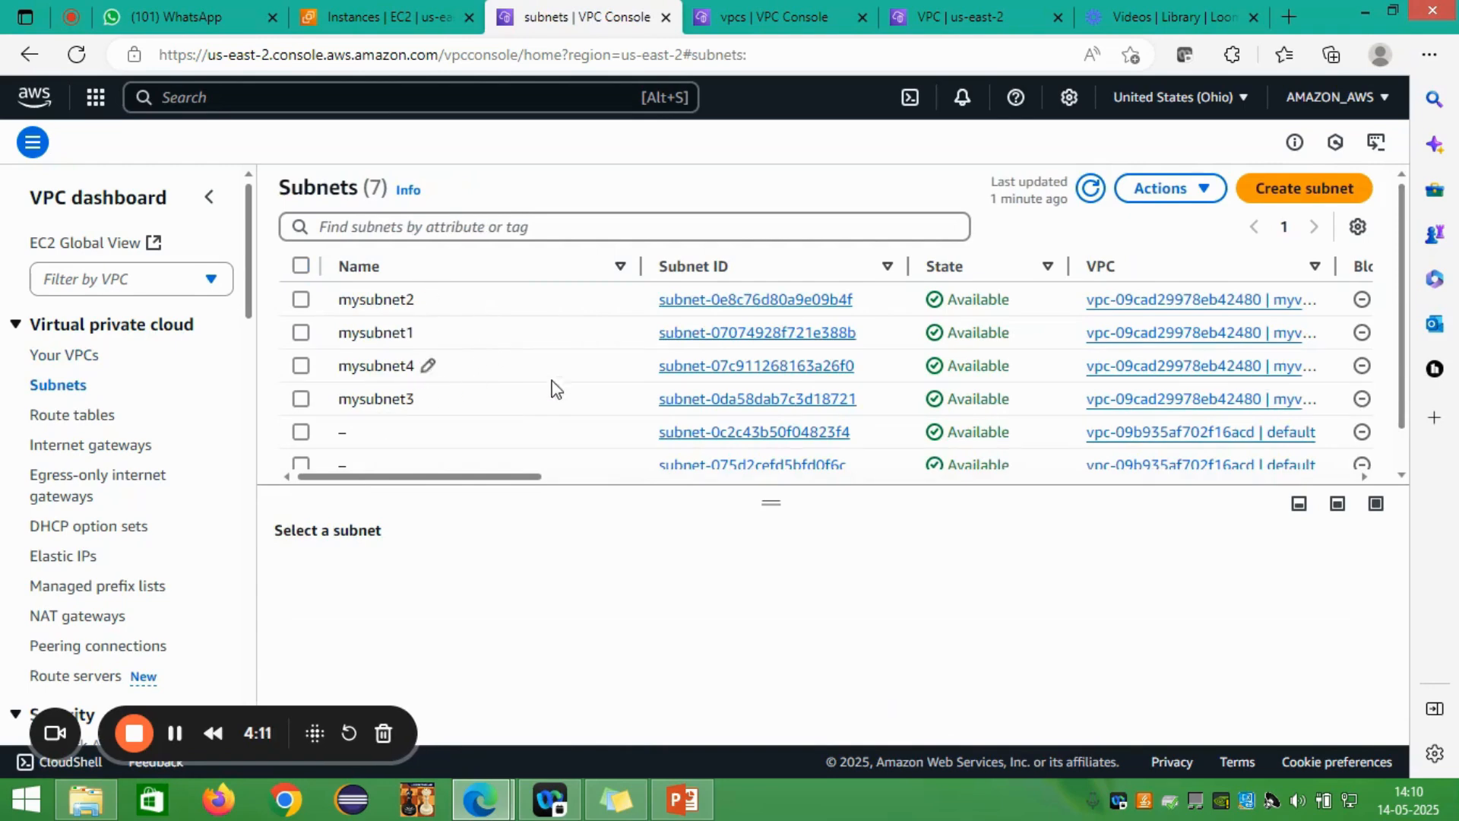
pyautogui.moveTo(463, 479); pyautogui.dragTo(764, 477)
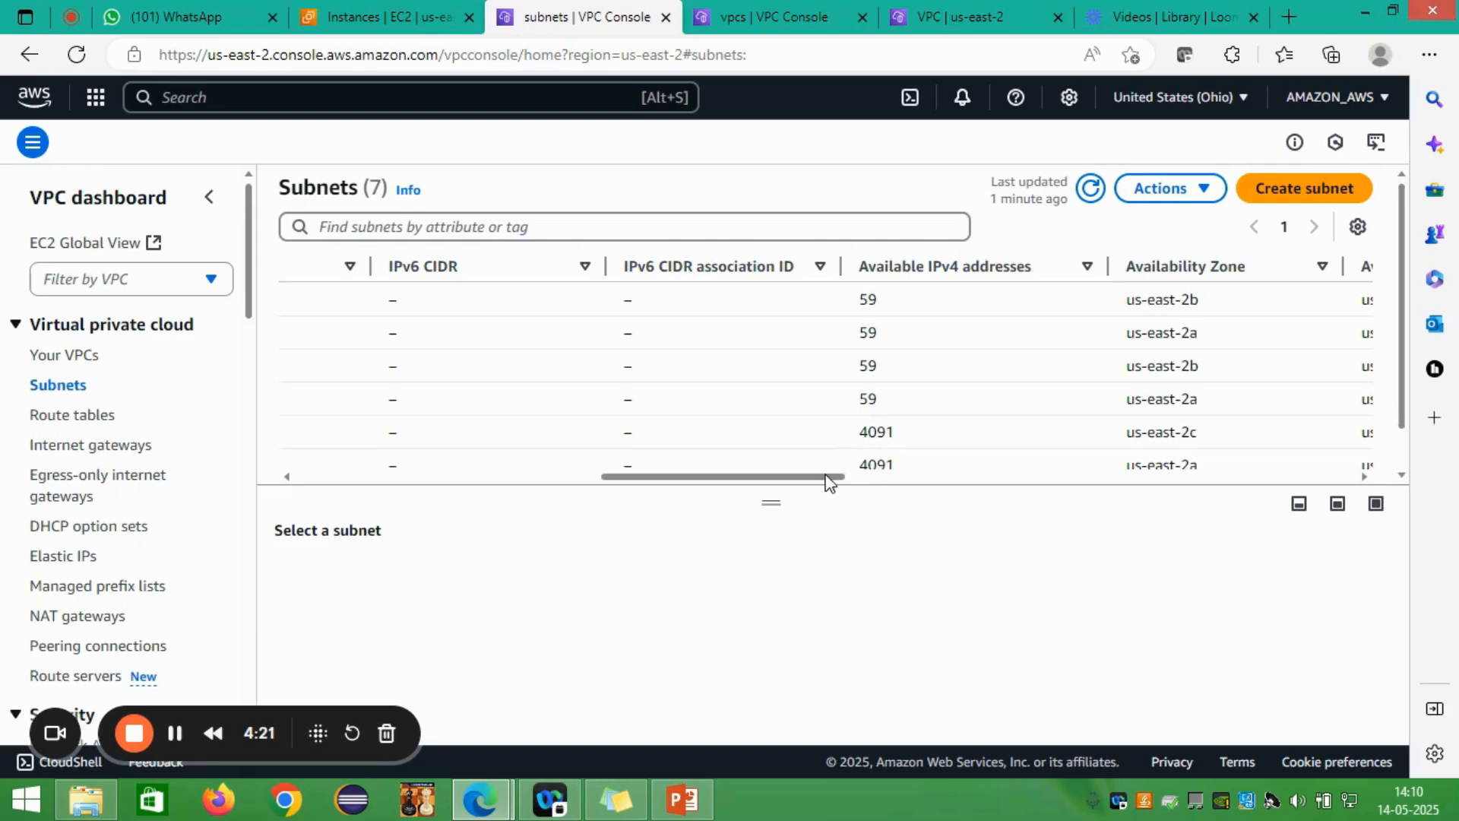
pyautogui.moveTo(828, 481); pyautogui.dragTo(424, 495)
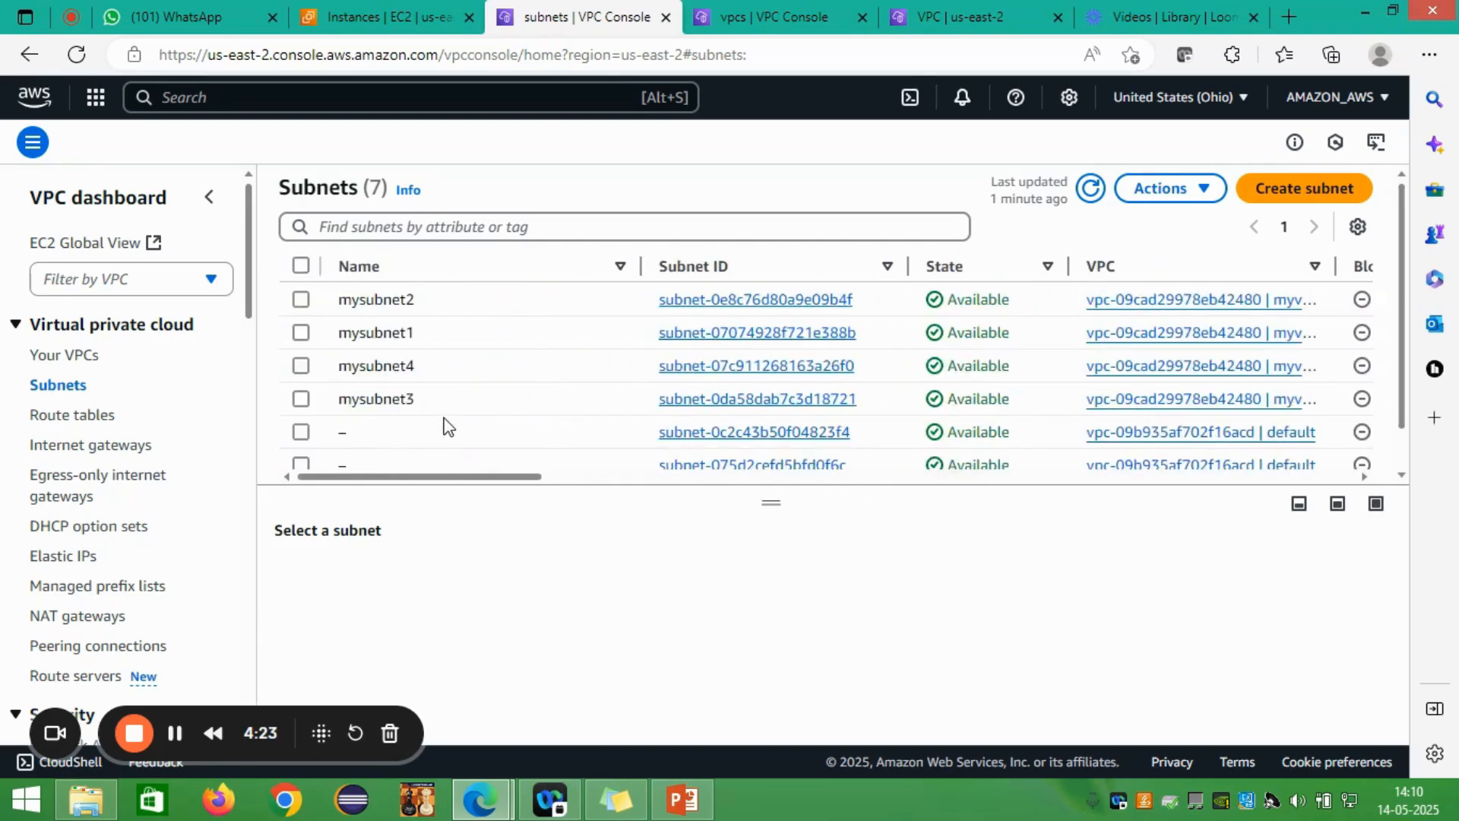
pyautogui.scroll(-1, 448, 427)
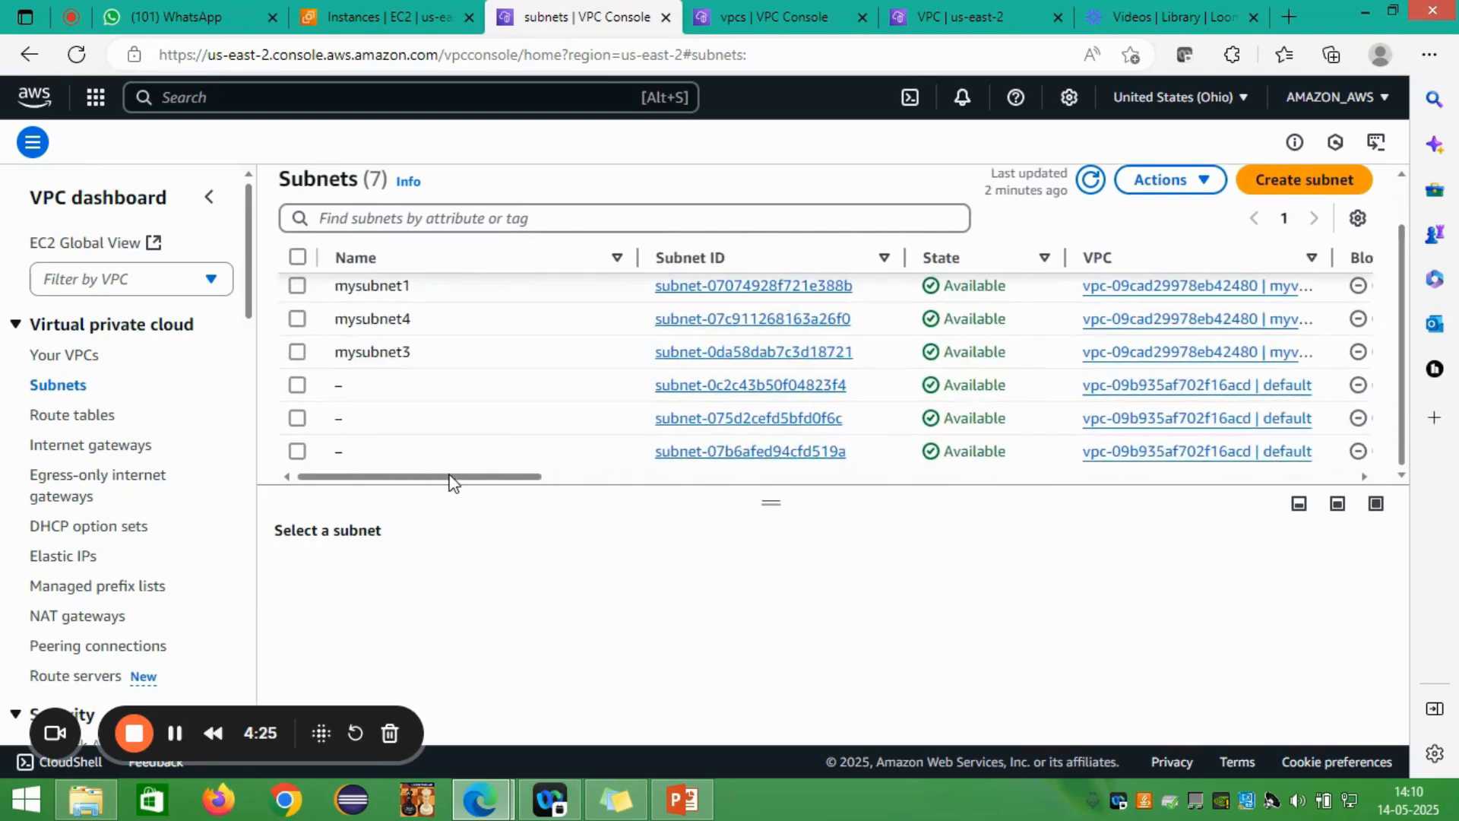
pyautogui.moveTo(449, 479); pyautogui.dragTo(759, 486)
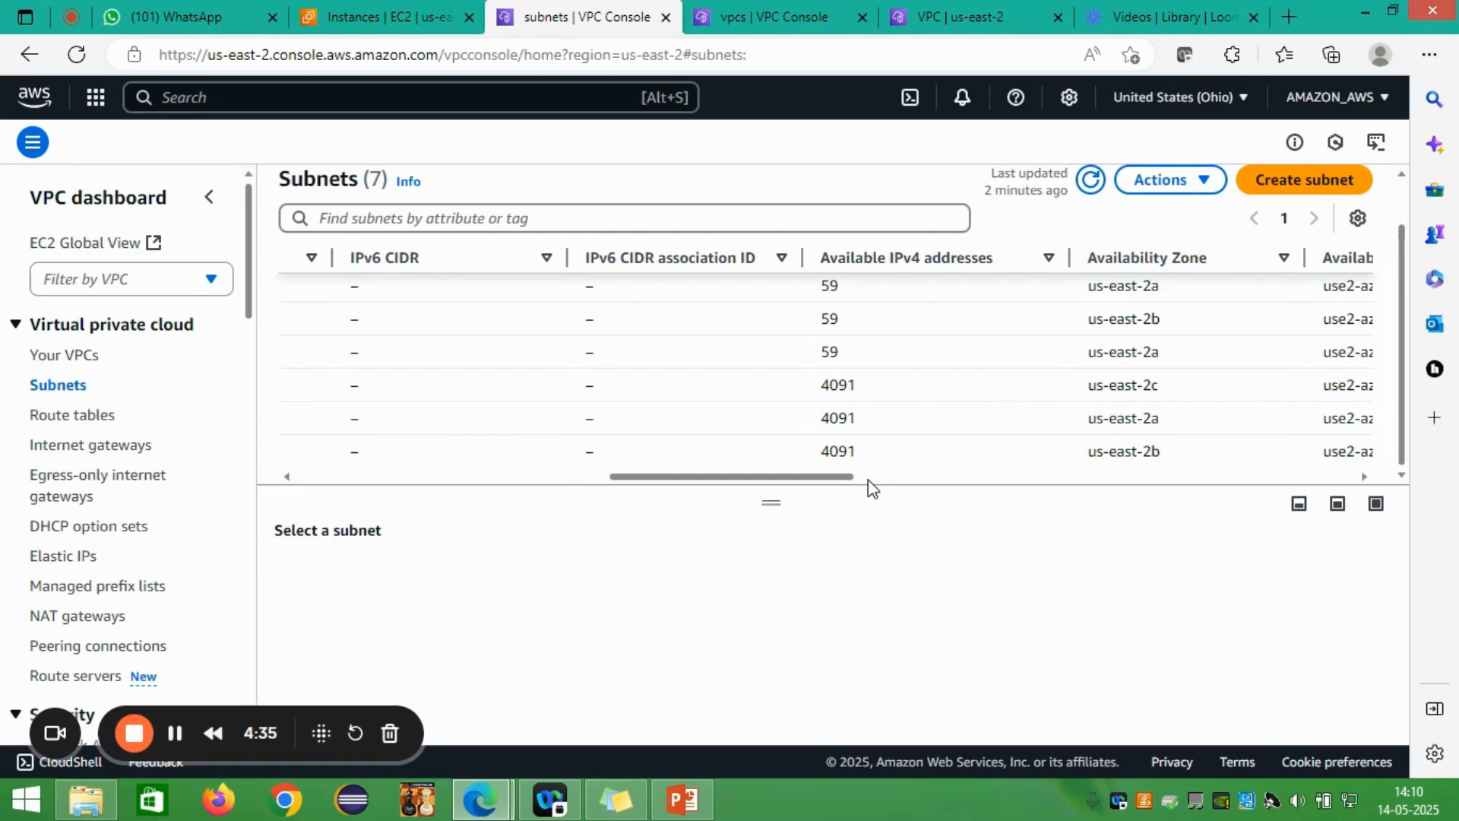
pyautogui.moveTo(839, 484); pyautogui.dragTo(331, 491)
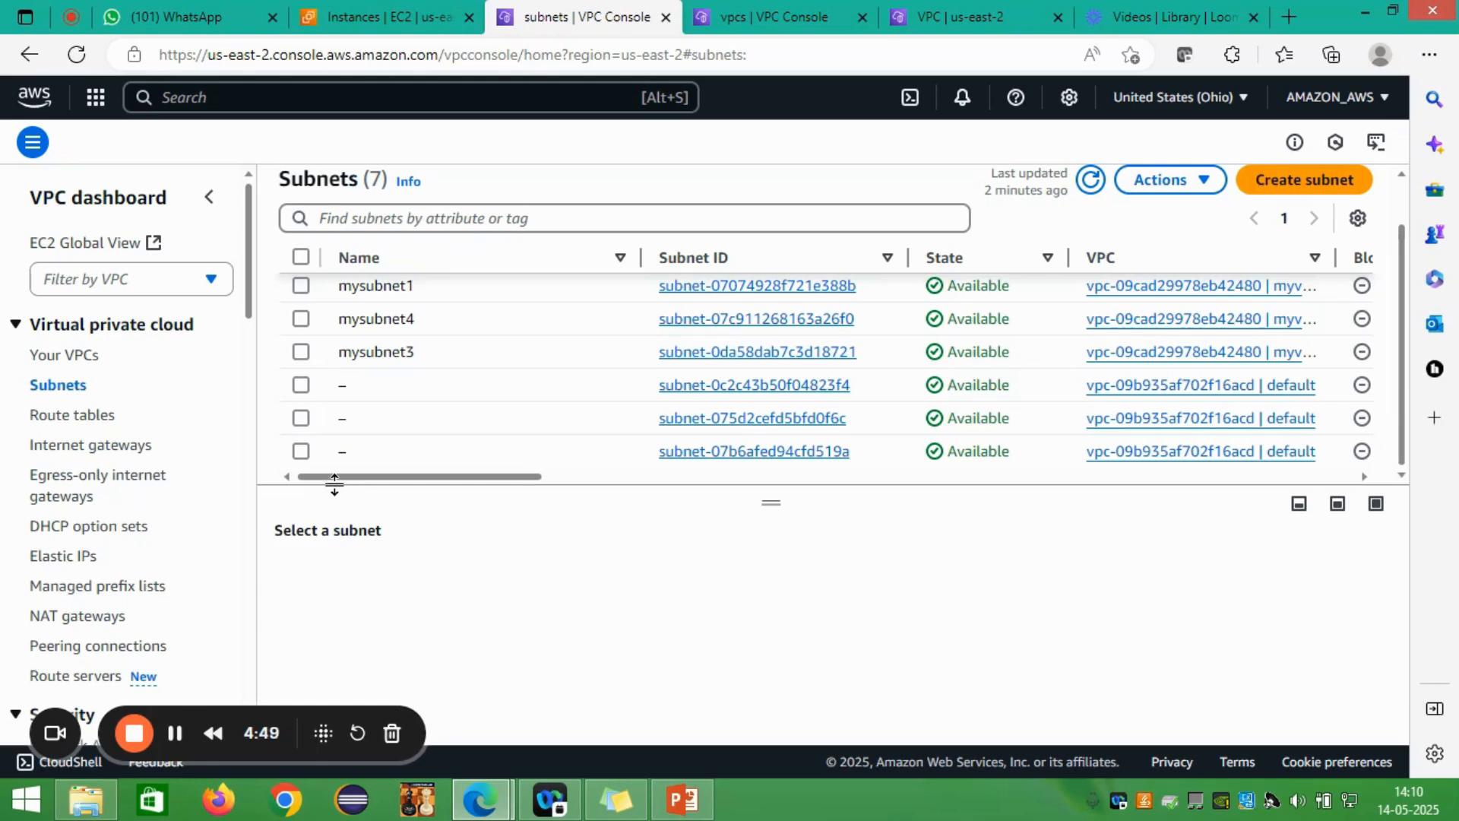
# Step: Open the list of route tables and close the WhatsApp browser tab
pyautogui.click(78, 418)
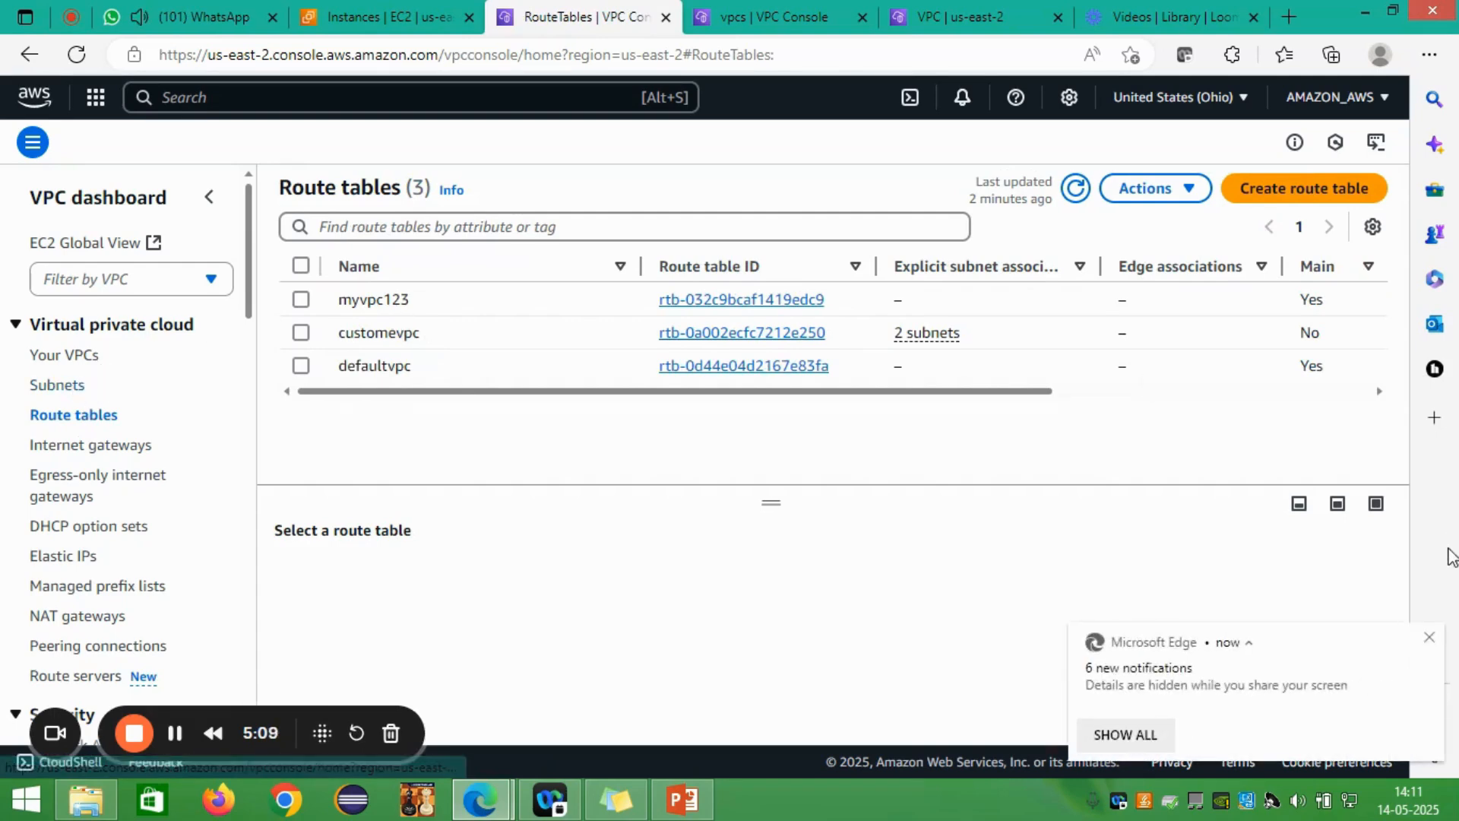
pyautogui.click(1429, 636)
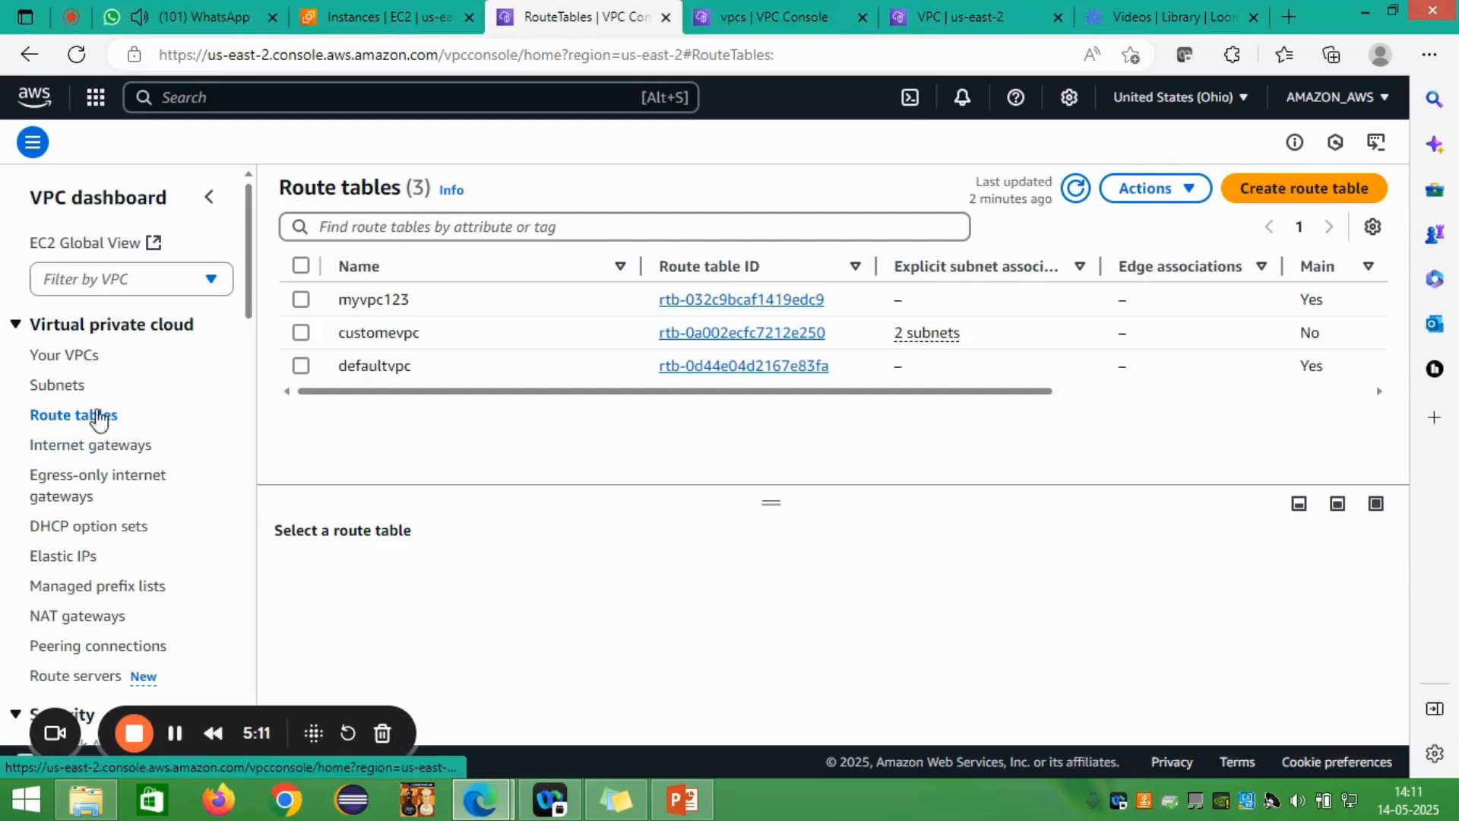
pyautogui.click(273, 17)
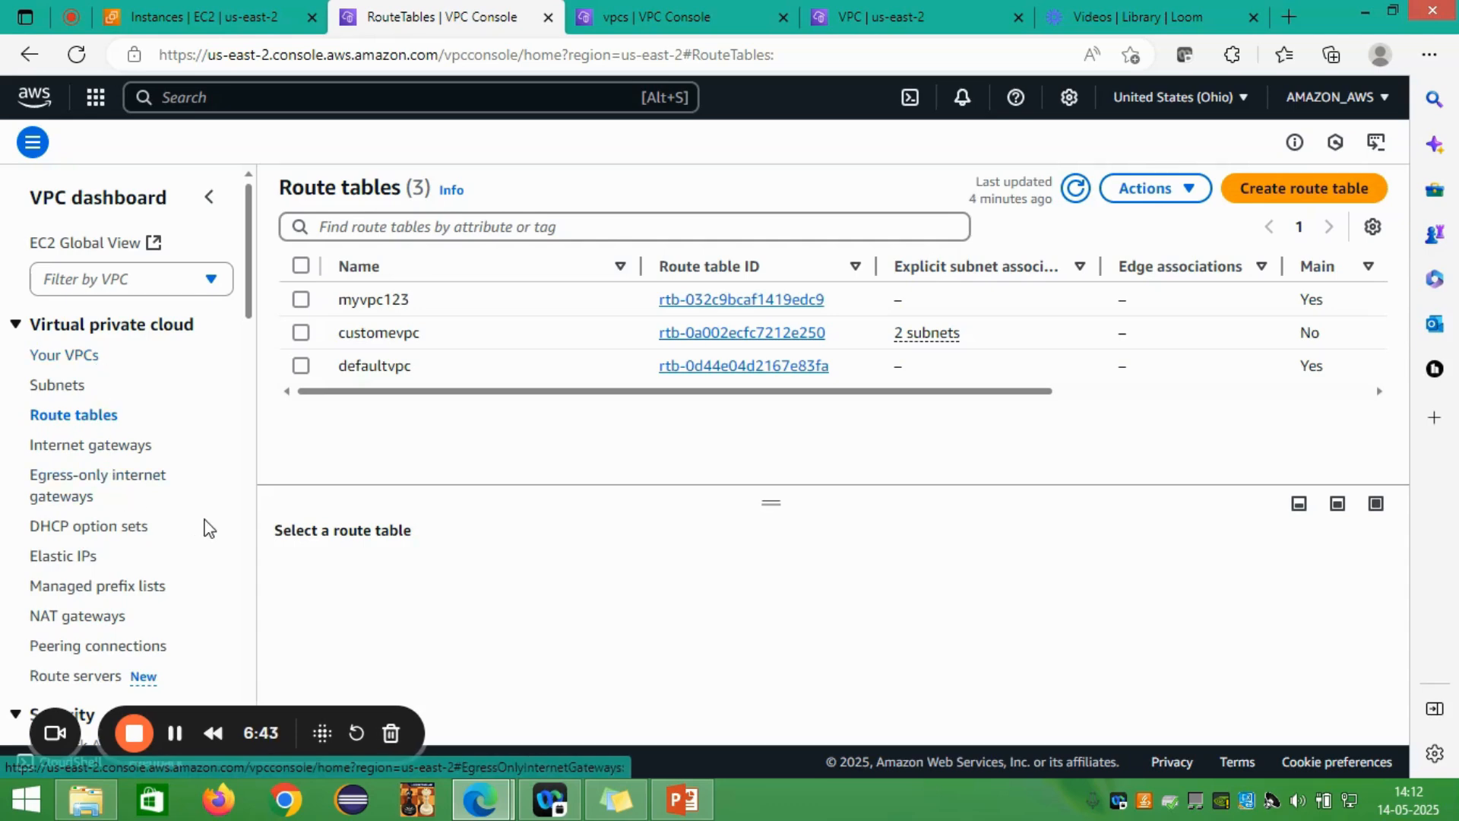
pyautogui.scroll(-1, 209, 528)
pyautogui.scroll(-9, 209, 528)
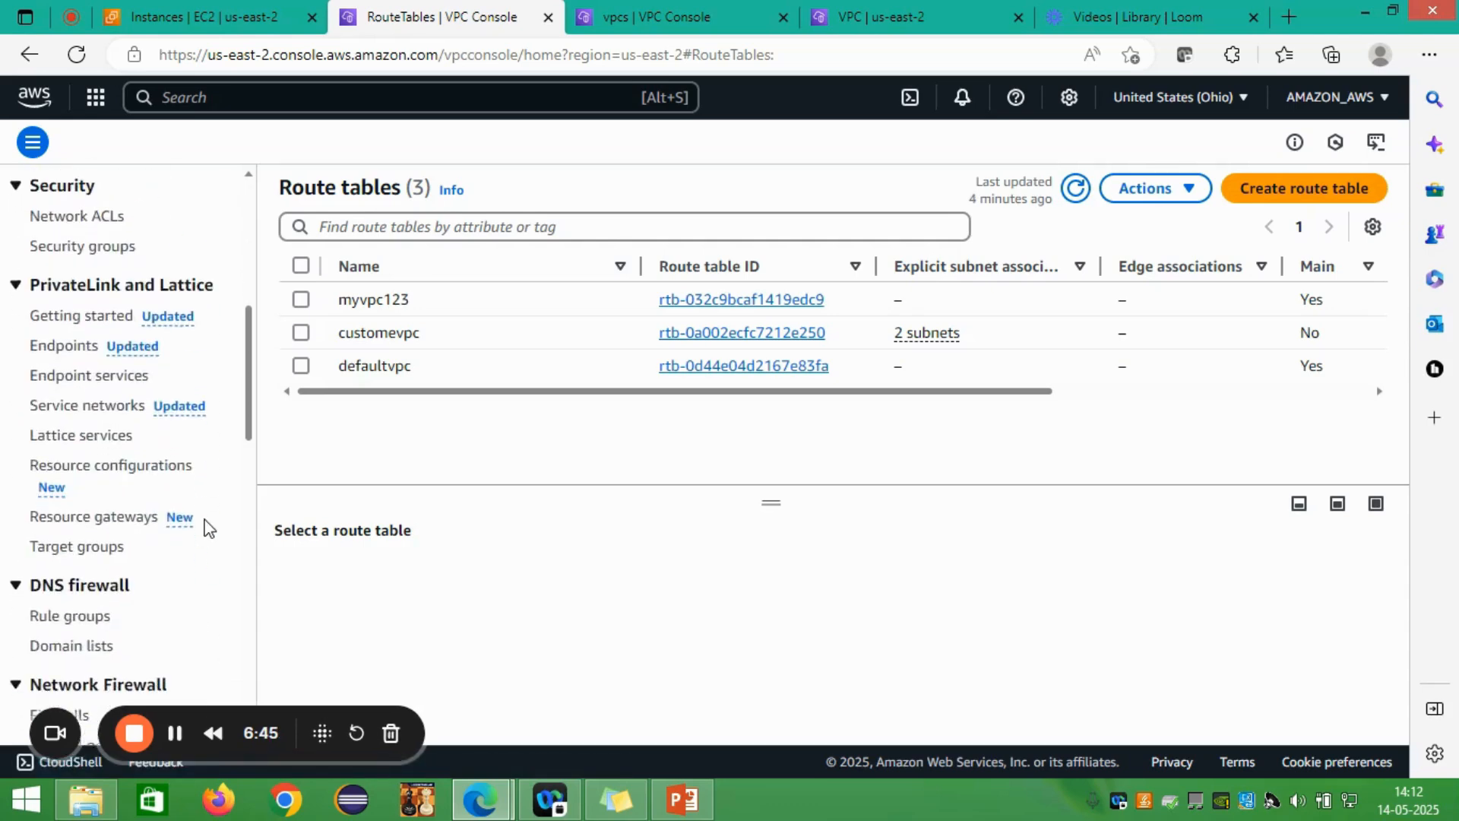
pyautogui.scroll(-8, 205, 528)
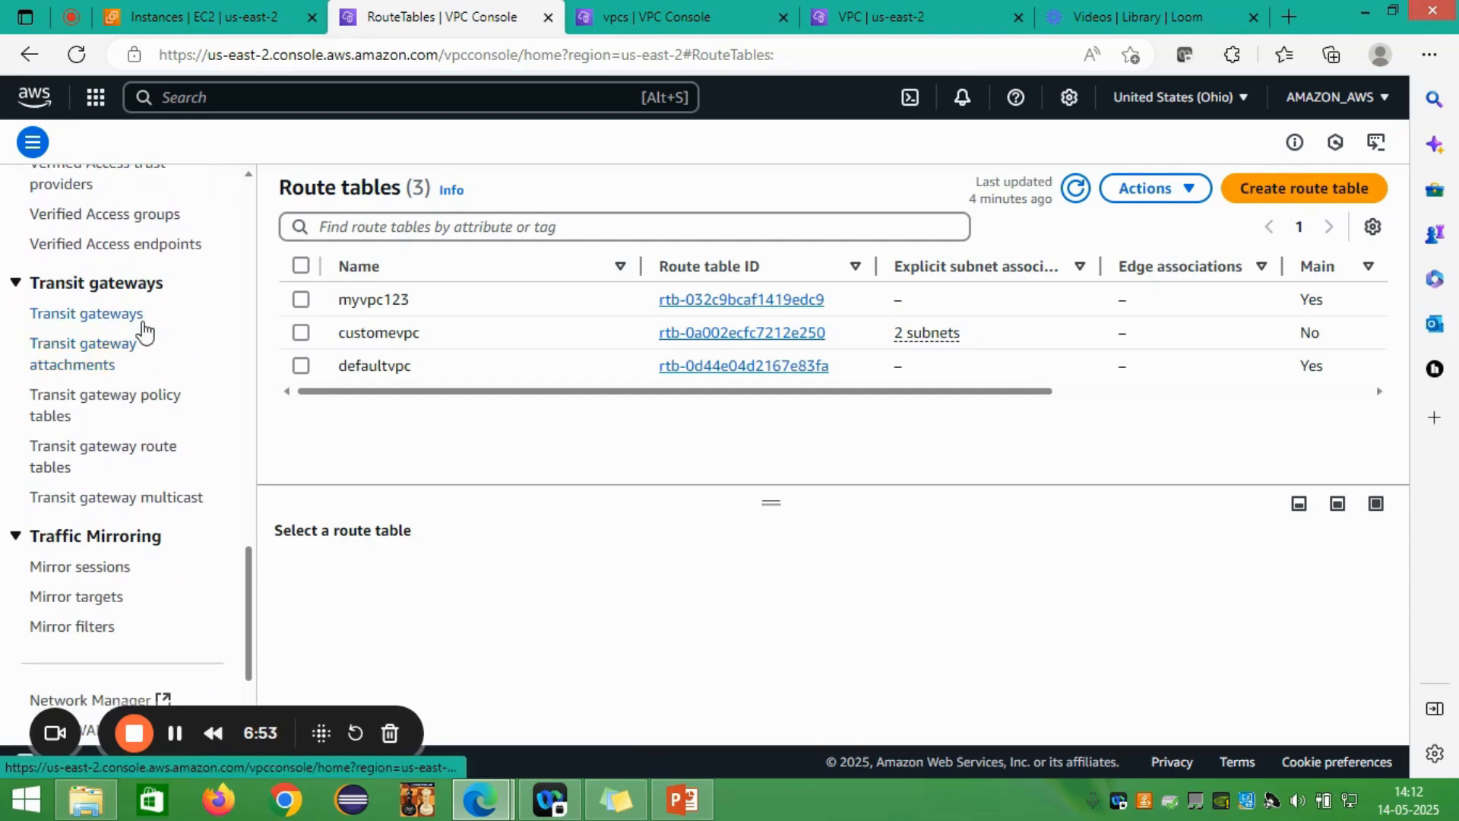
# Step: Return to the EC2 instances list, clear the leftover service search and start launching a new instance
pyautogui.click(203, 17)
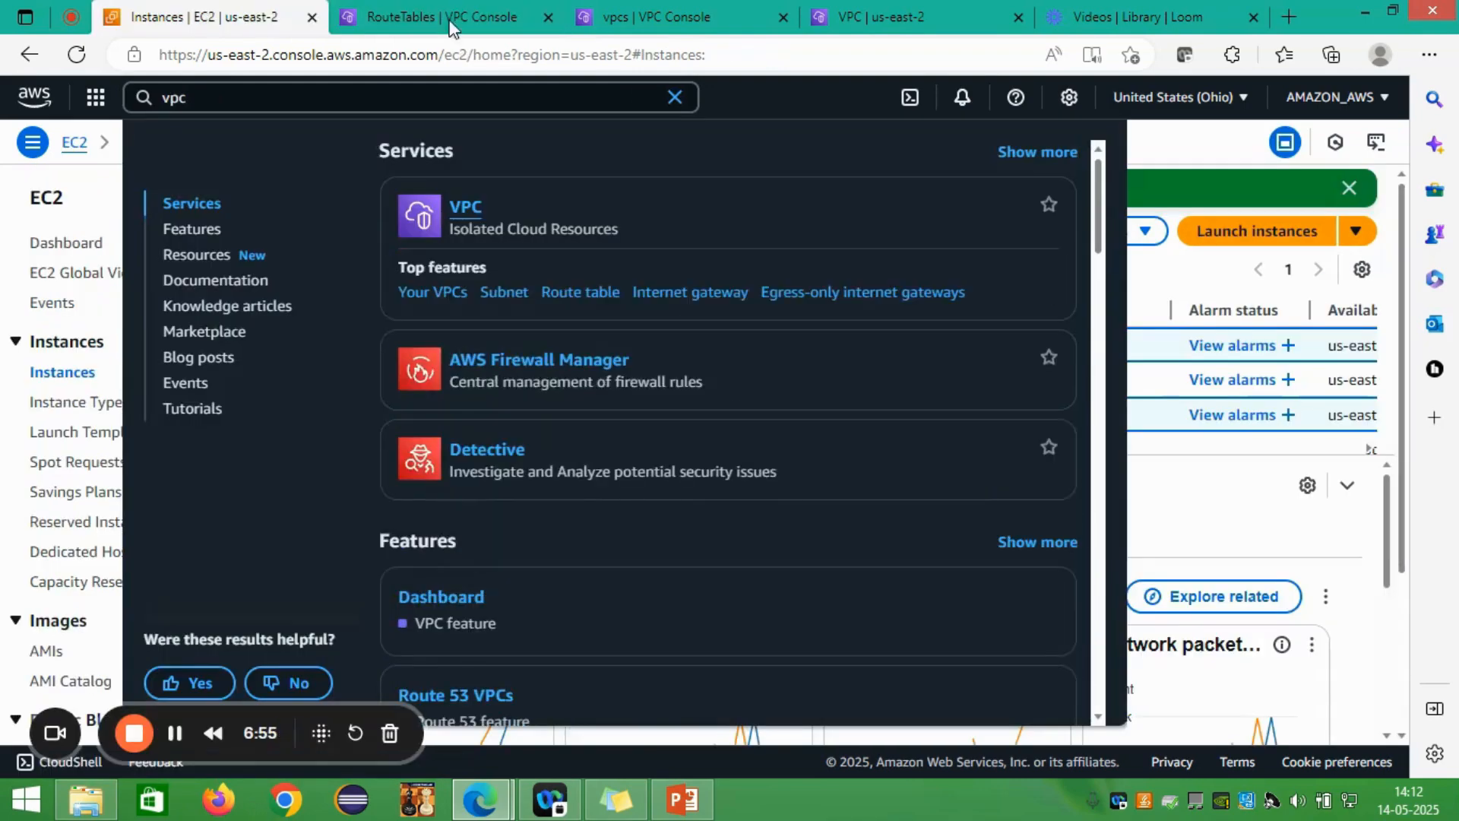
pyautogui.click(674, 96)
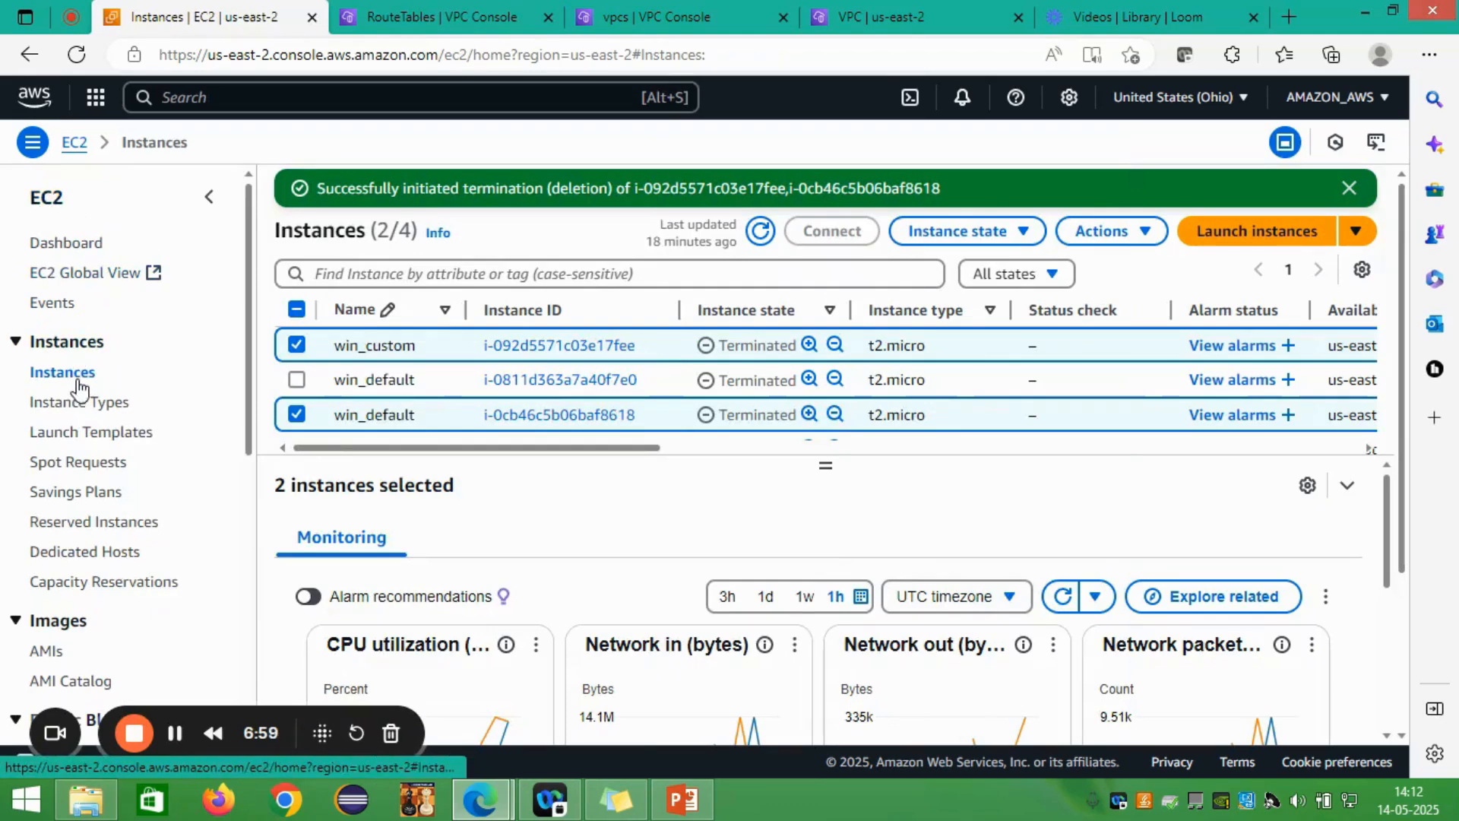
pyautogui.click(1252, 232)
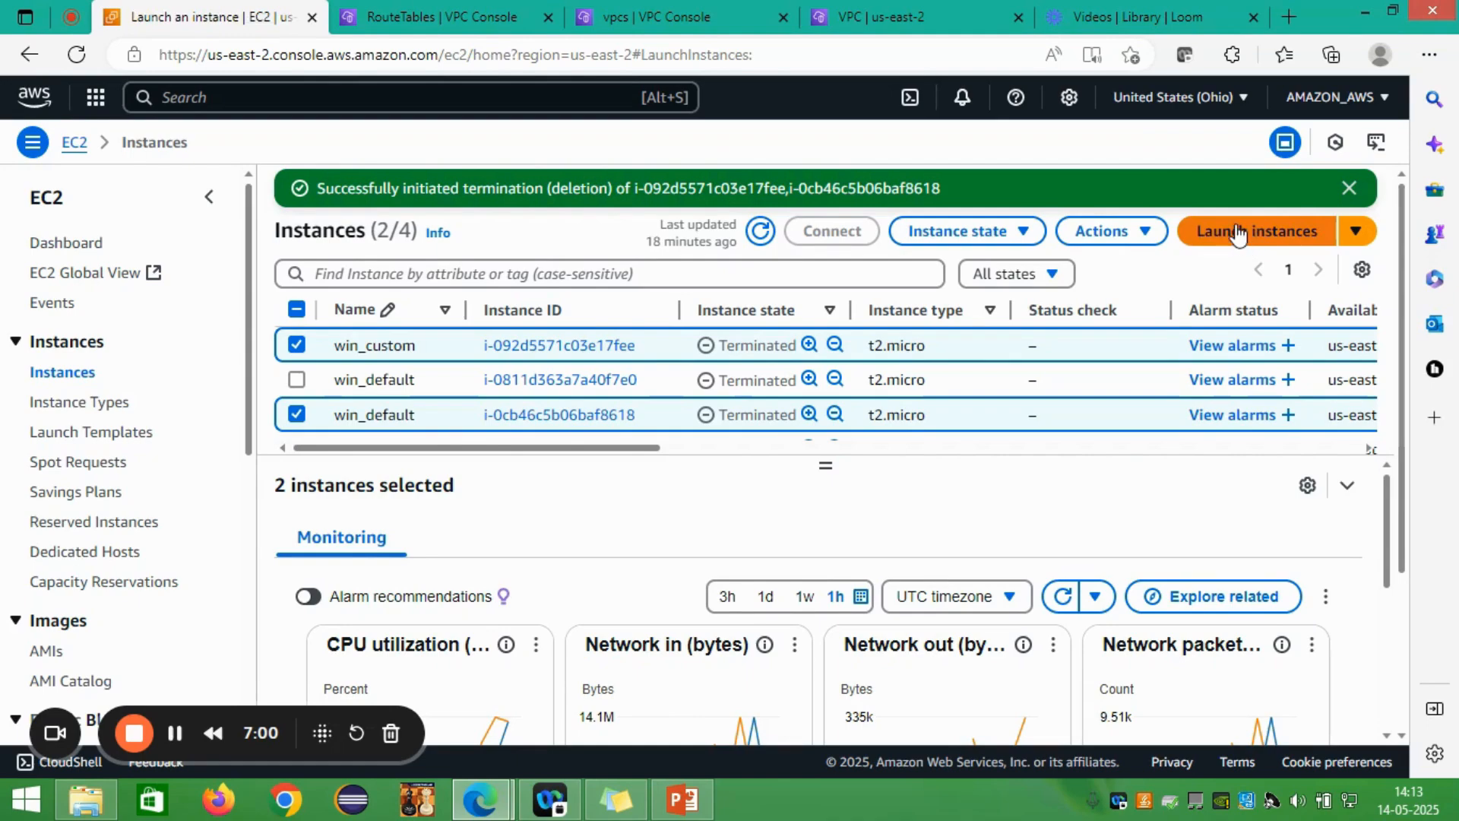
# Step: Name the new instance win_default
pyautogui.click(230, 371)
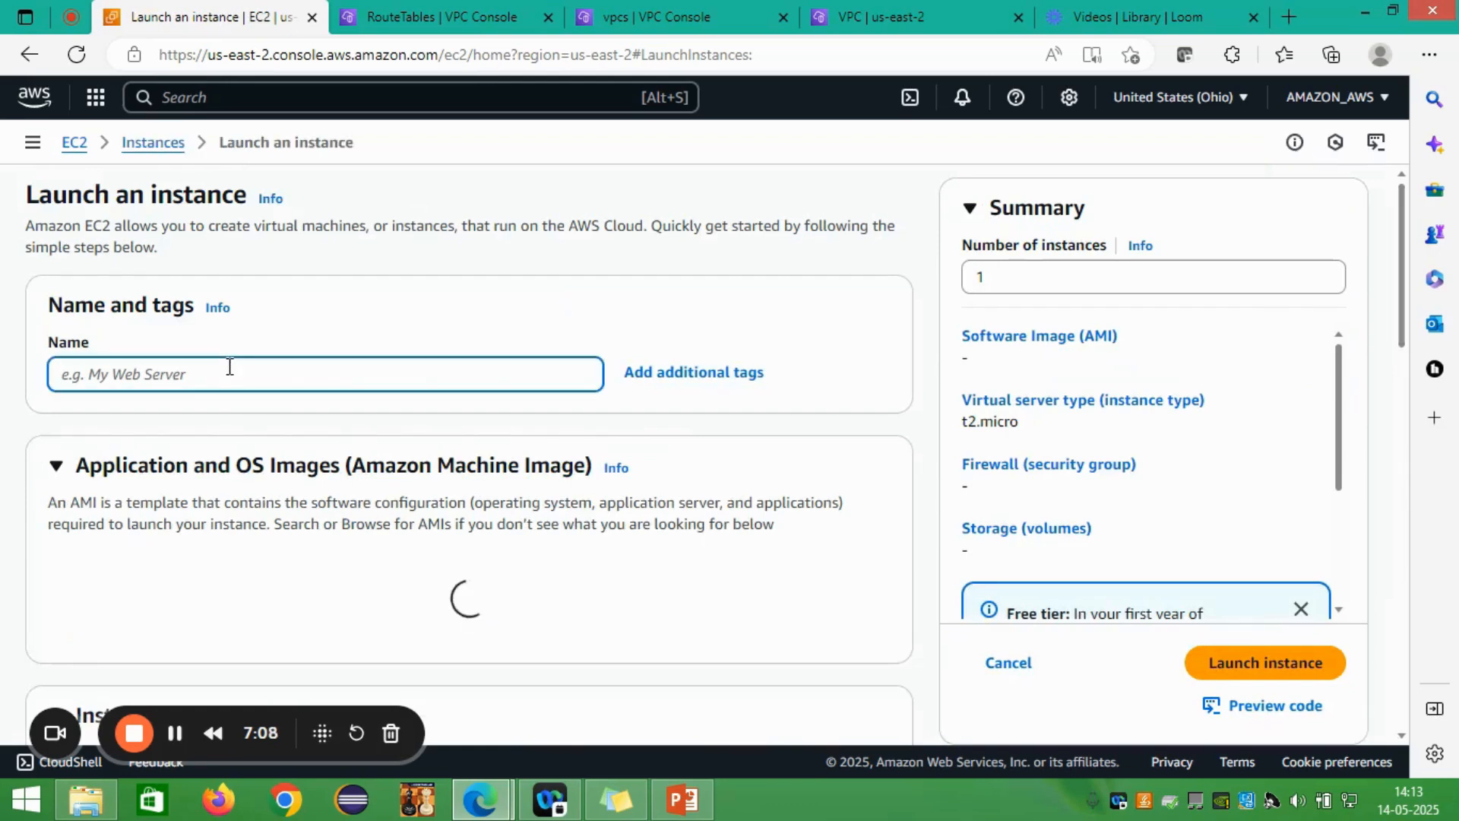
pyautogui.write('W')
pyautogui.press('BackSpace')
pyautogui.write('win')
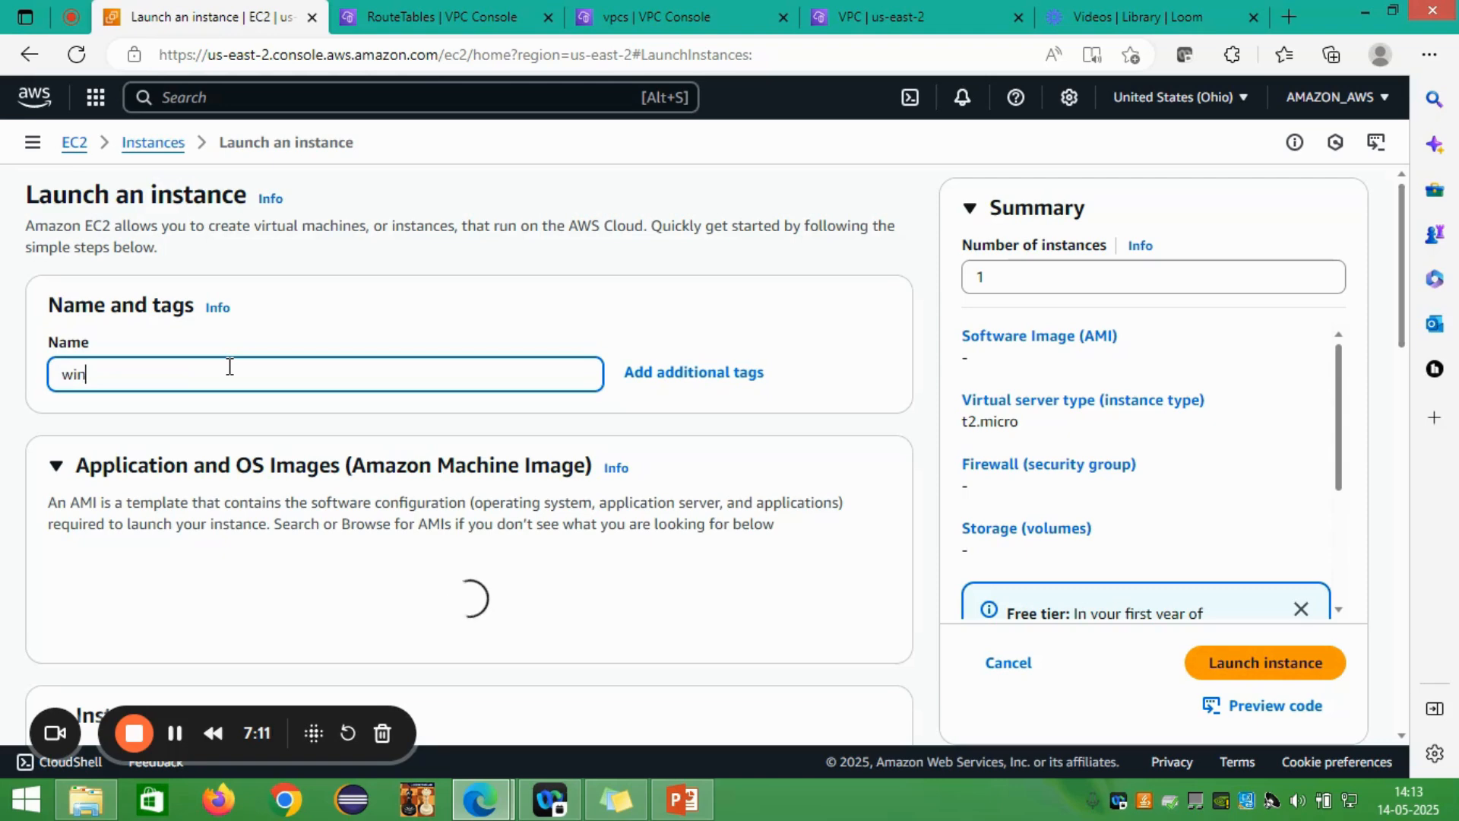
pyautogui.write('_default')
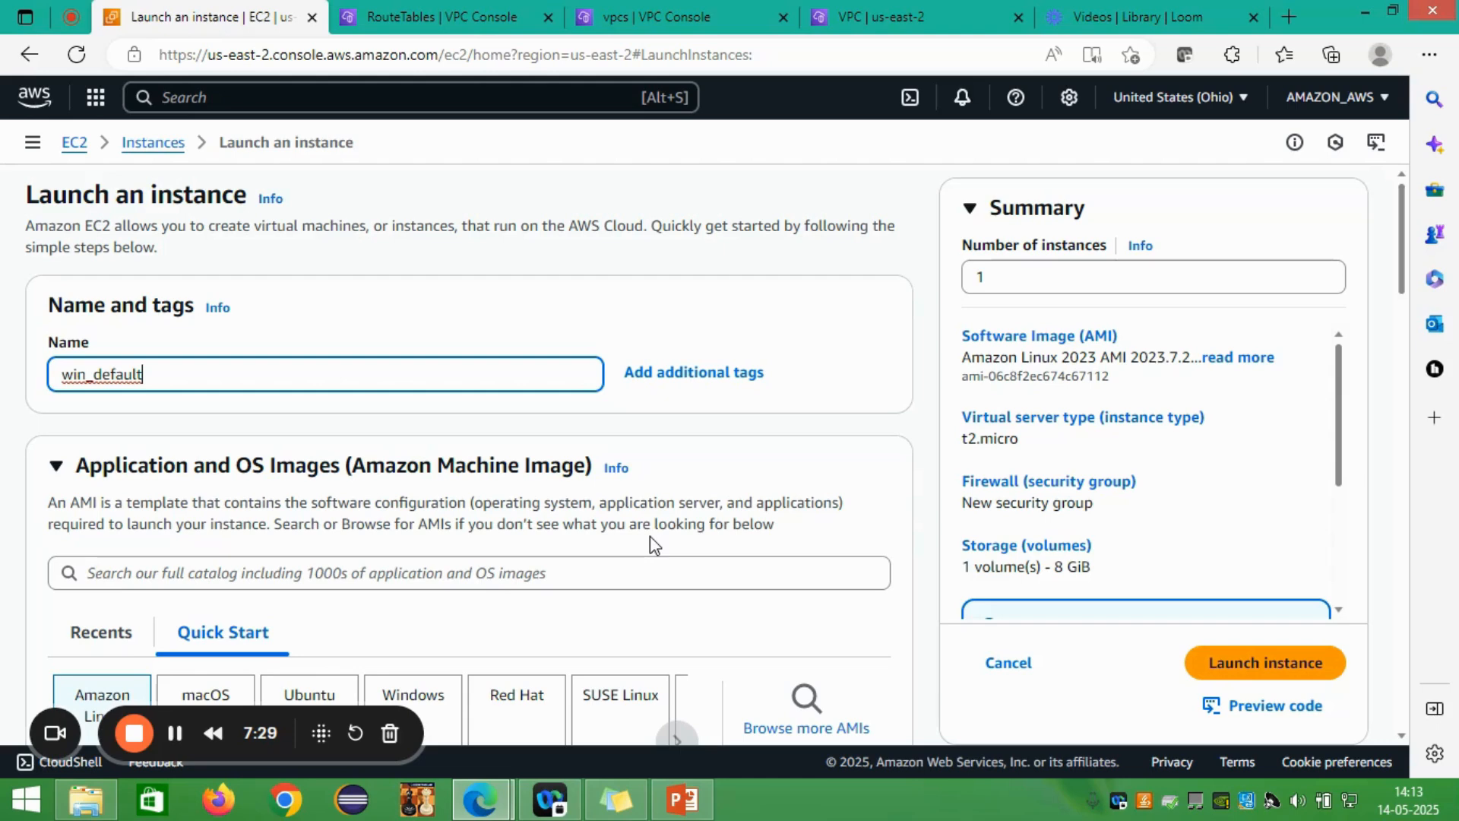
# Step: Choose Windows as the operating system with the Microsoft Windows Server 2022 Base machine image
pyautogui.scroll(-5, 487, 696)
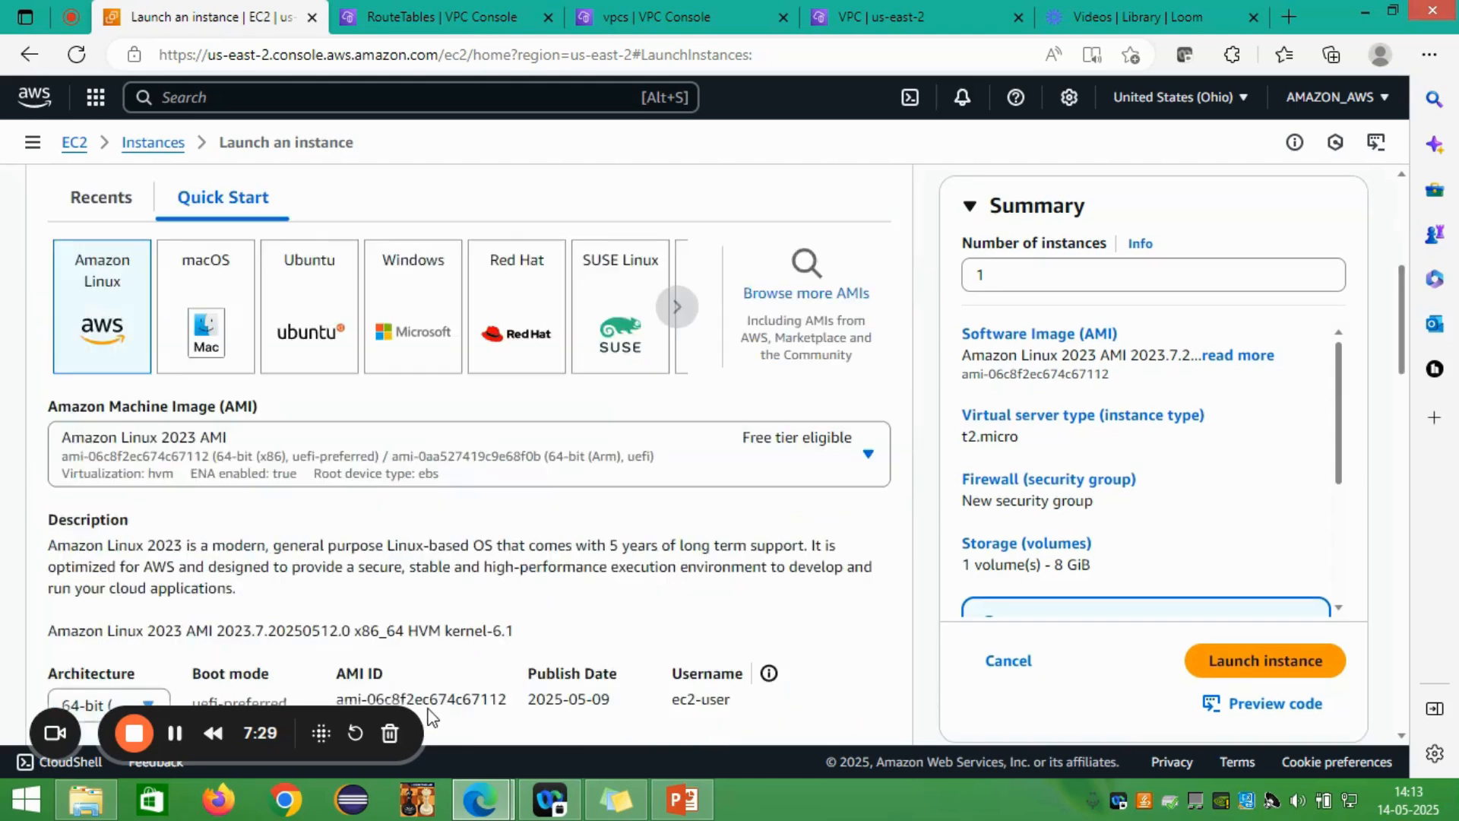
pyautogui.click(414, 329)
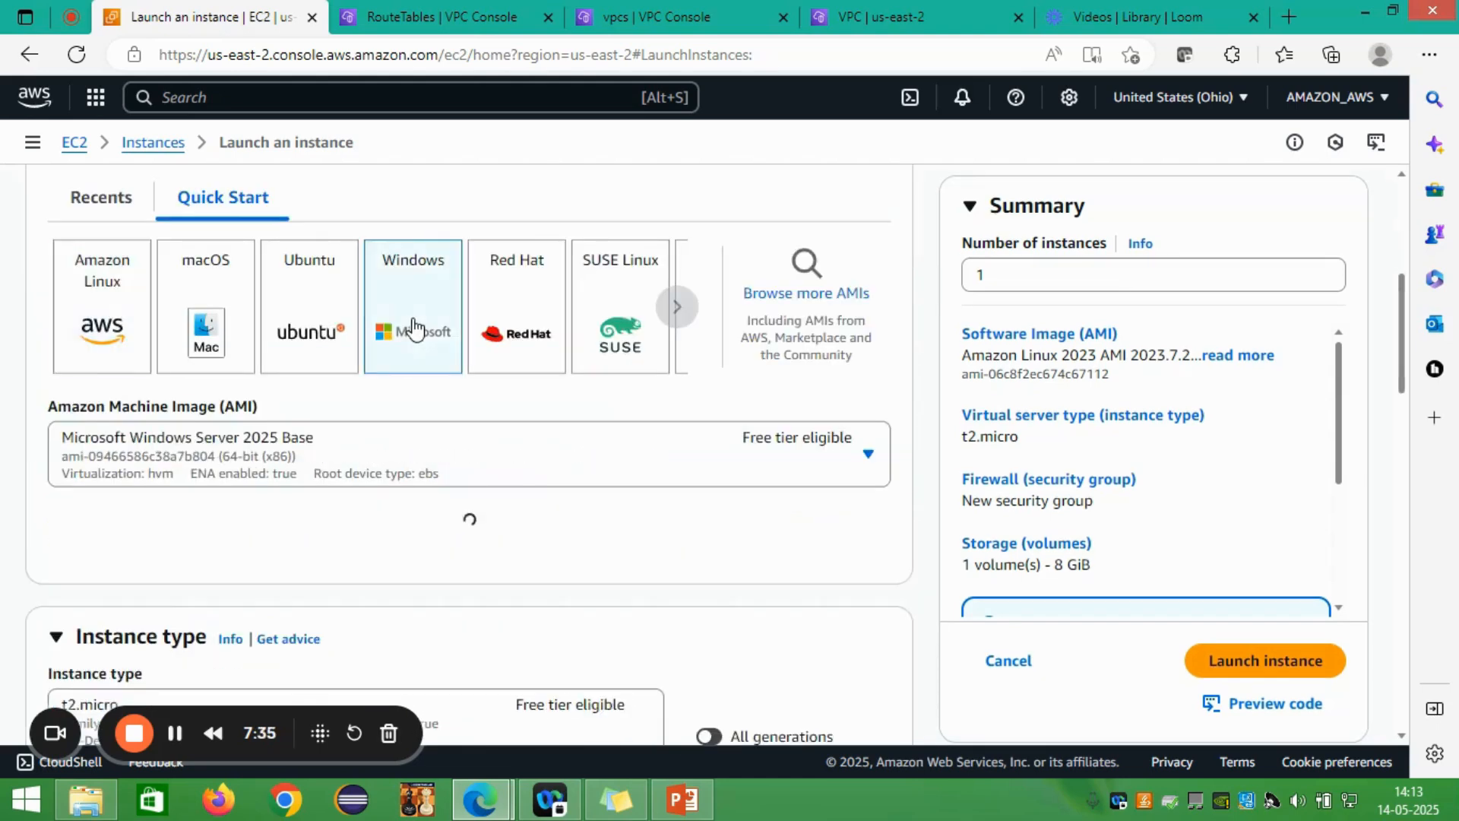
pyautogui.click(858, 453)
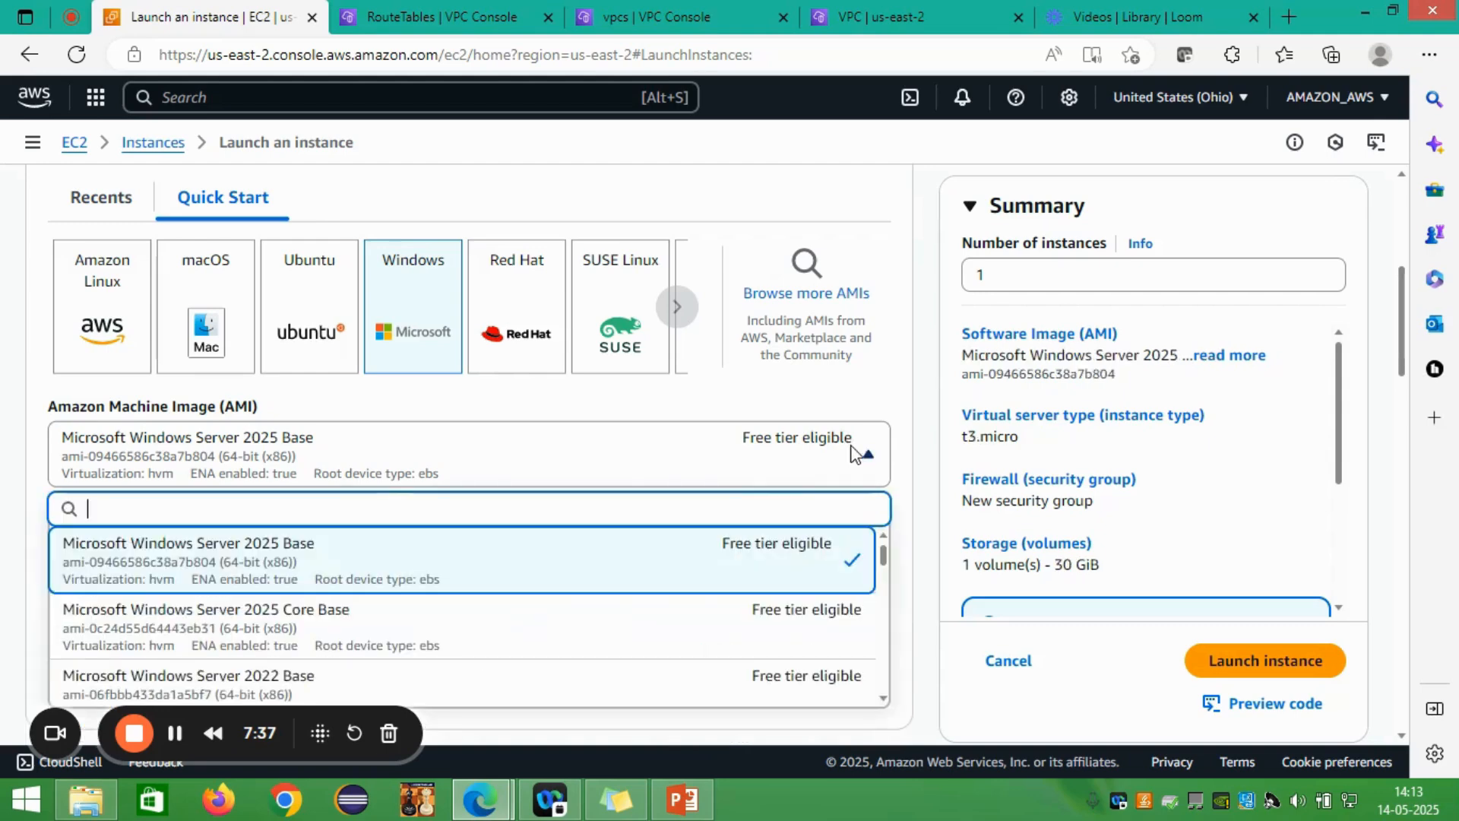
pyautogui.click(401, 697)
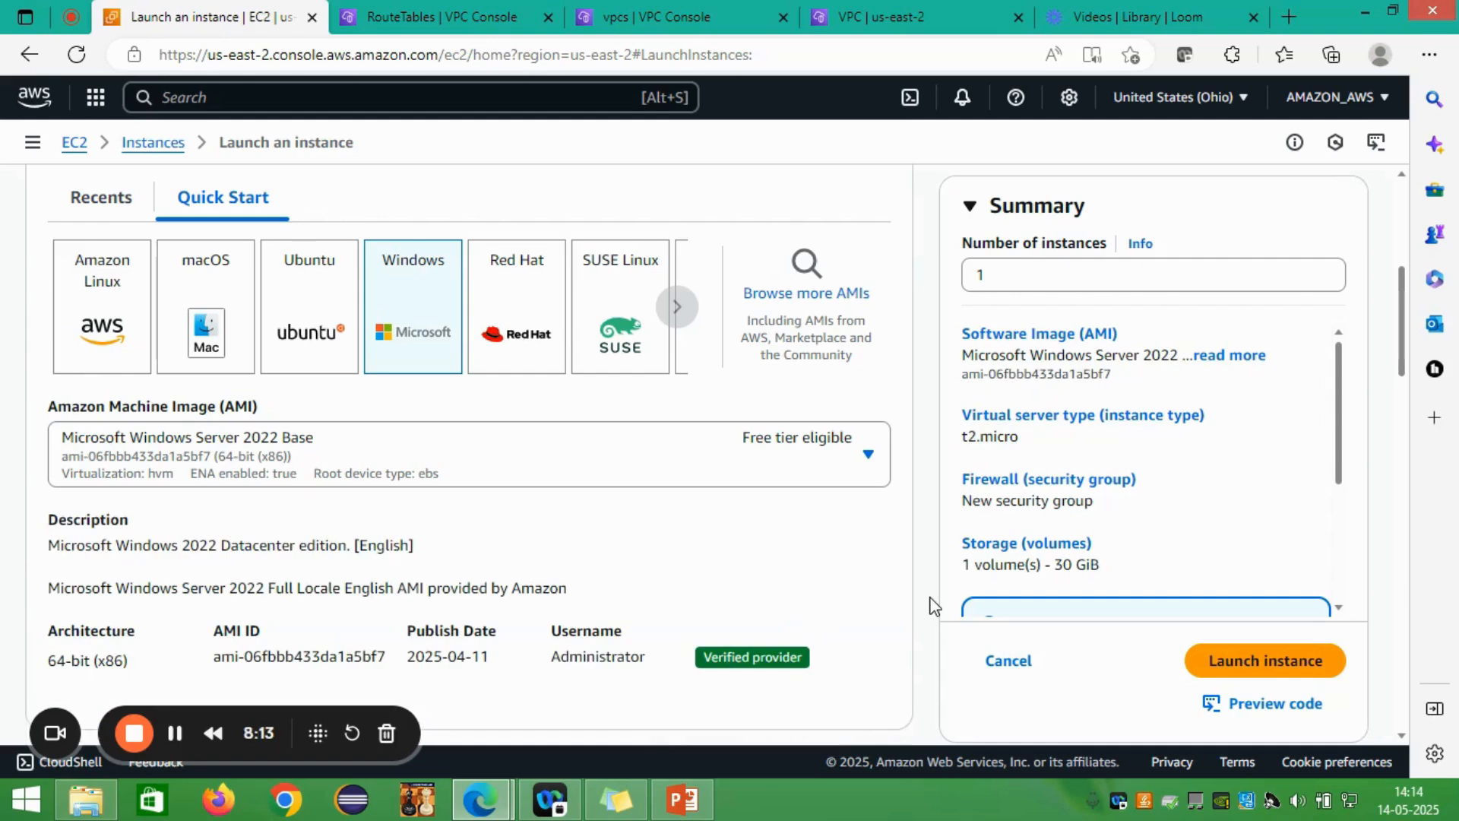
# Step: Create a new RSA key pair named defaultkey in .pem format for the instance login
pyautogui.scroll(-5, 931, 605)
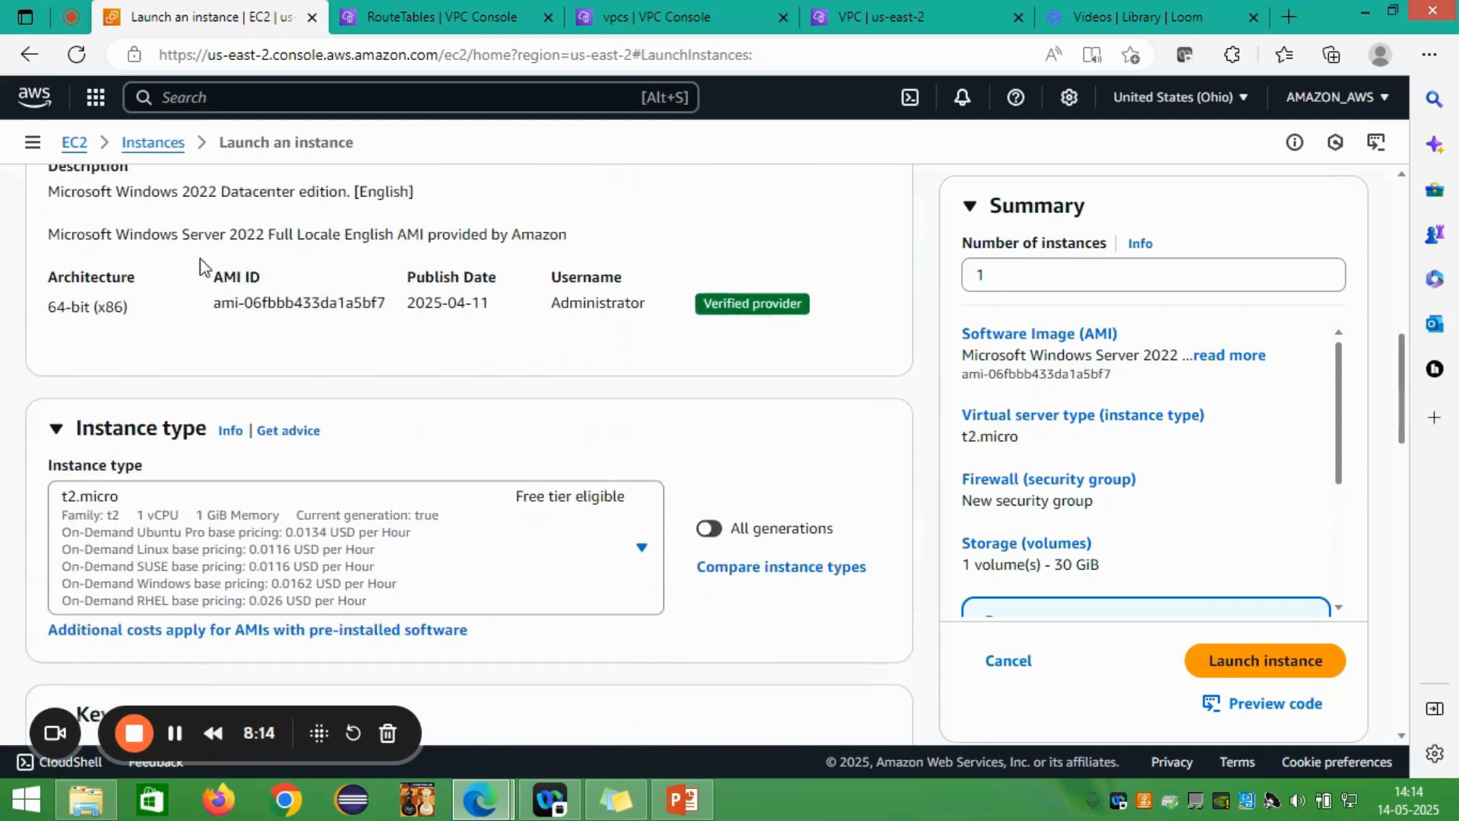
pyautogui.scroll(-1, 38, 509)
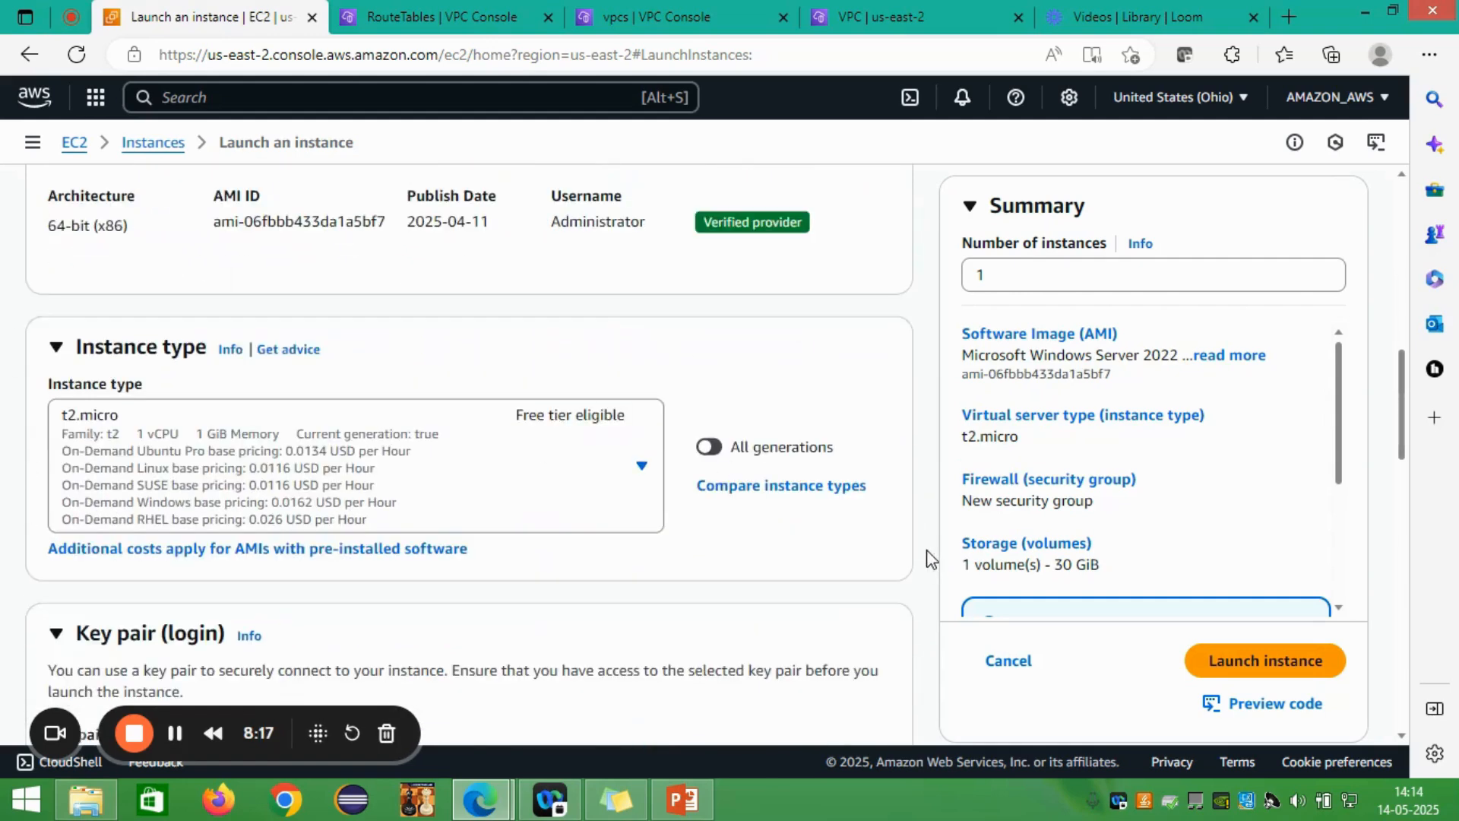
pyautogui.scroll(-3, 928, 557)
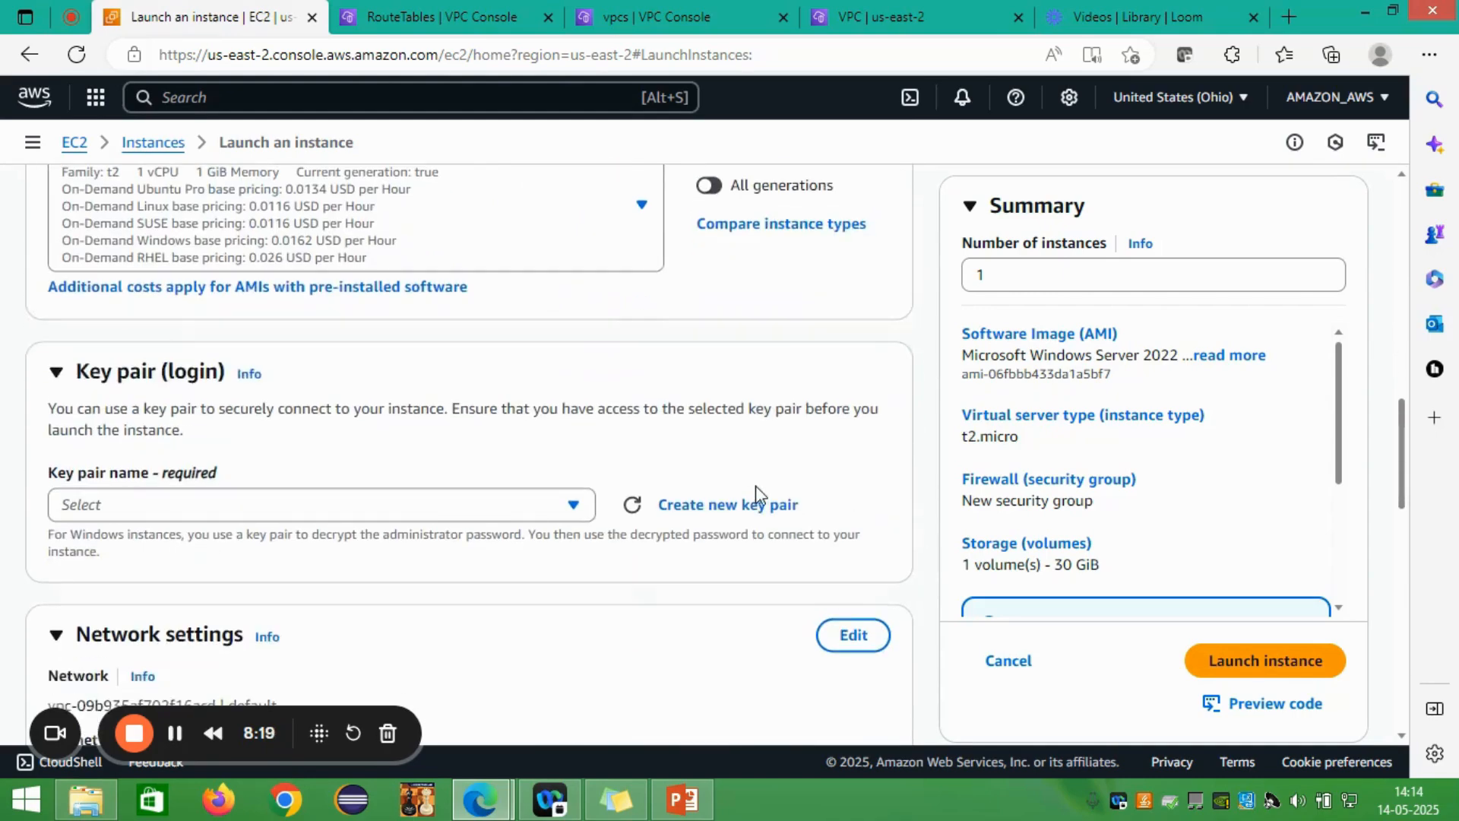
pyautogui.click(753, 507)
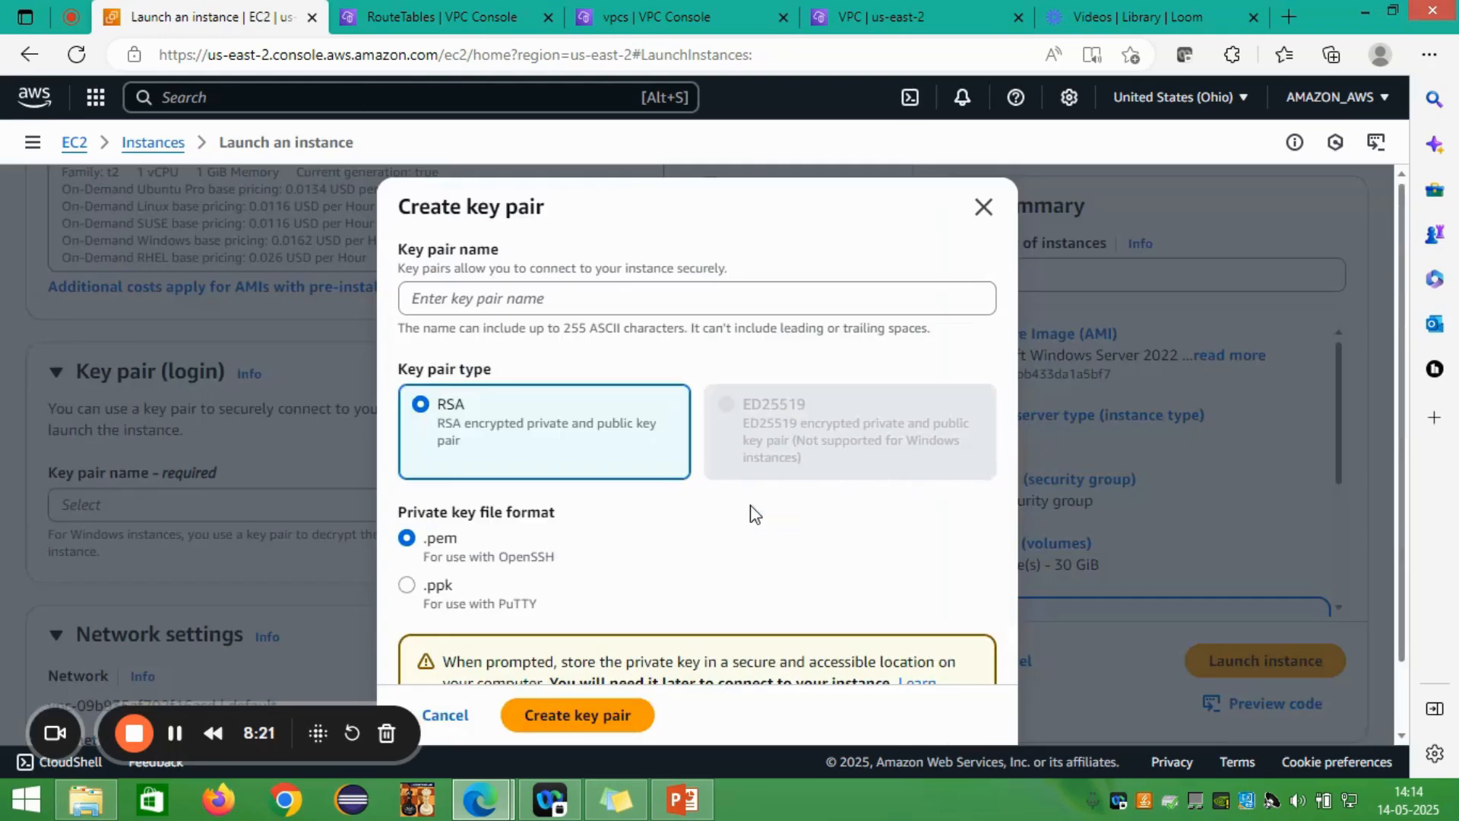
pyautogui.click(557, 297)
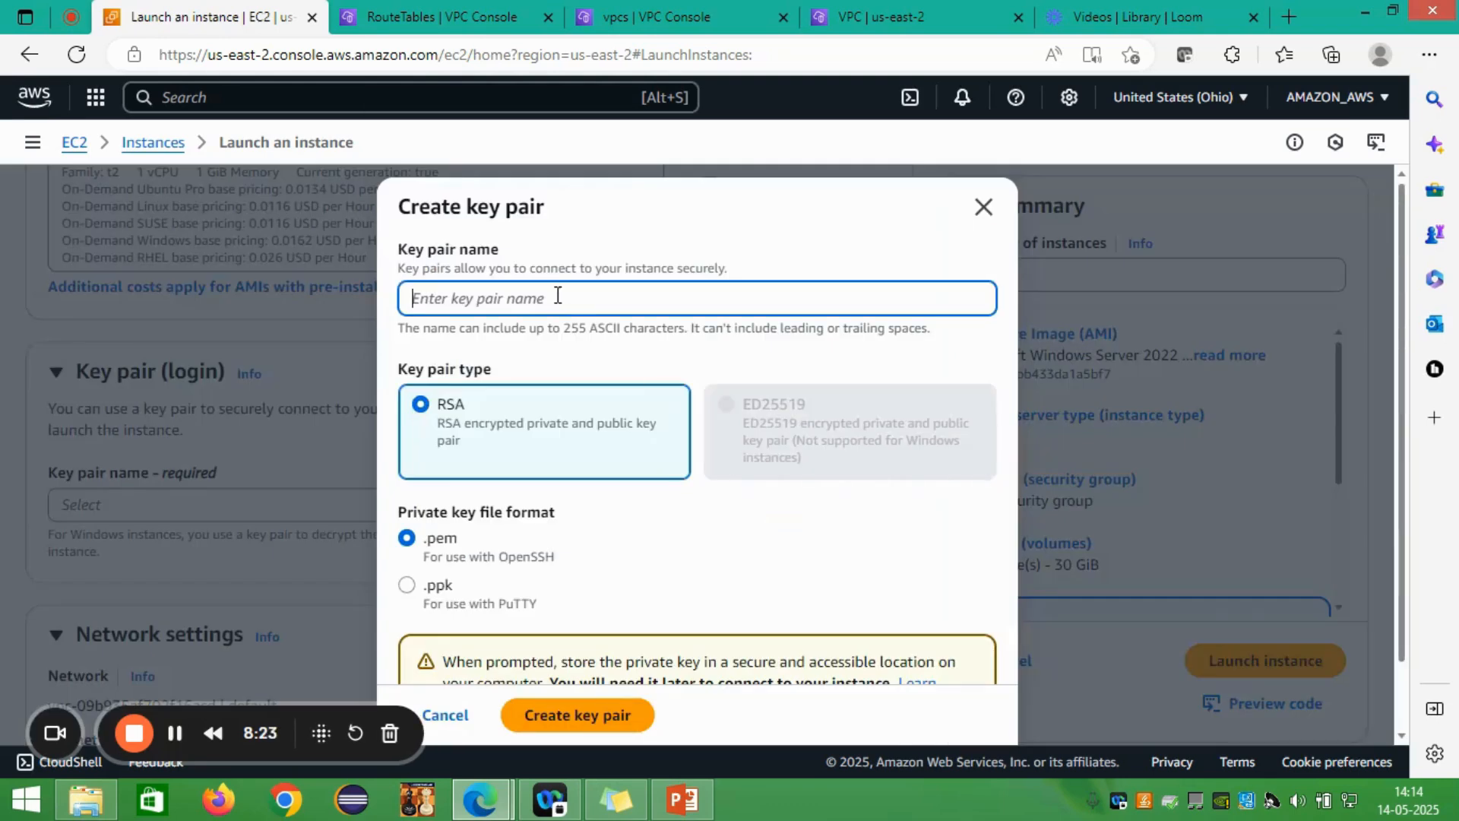
pyautogui.write('def')
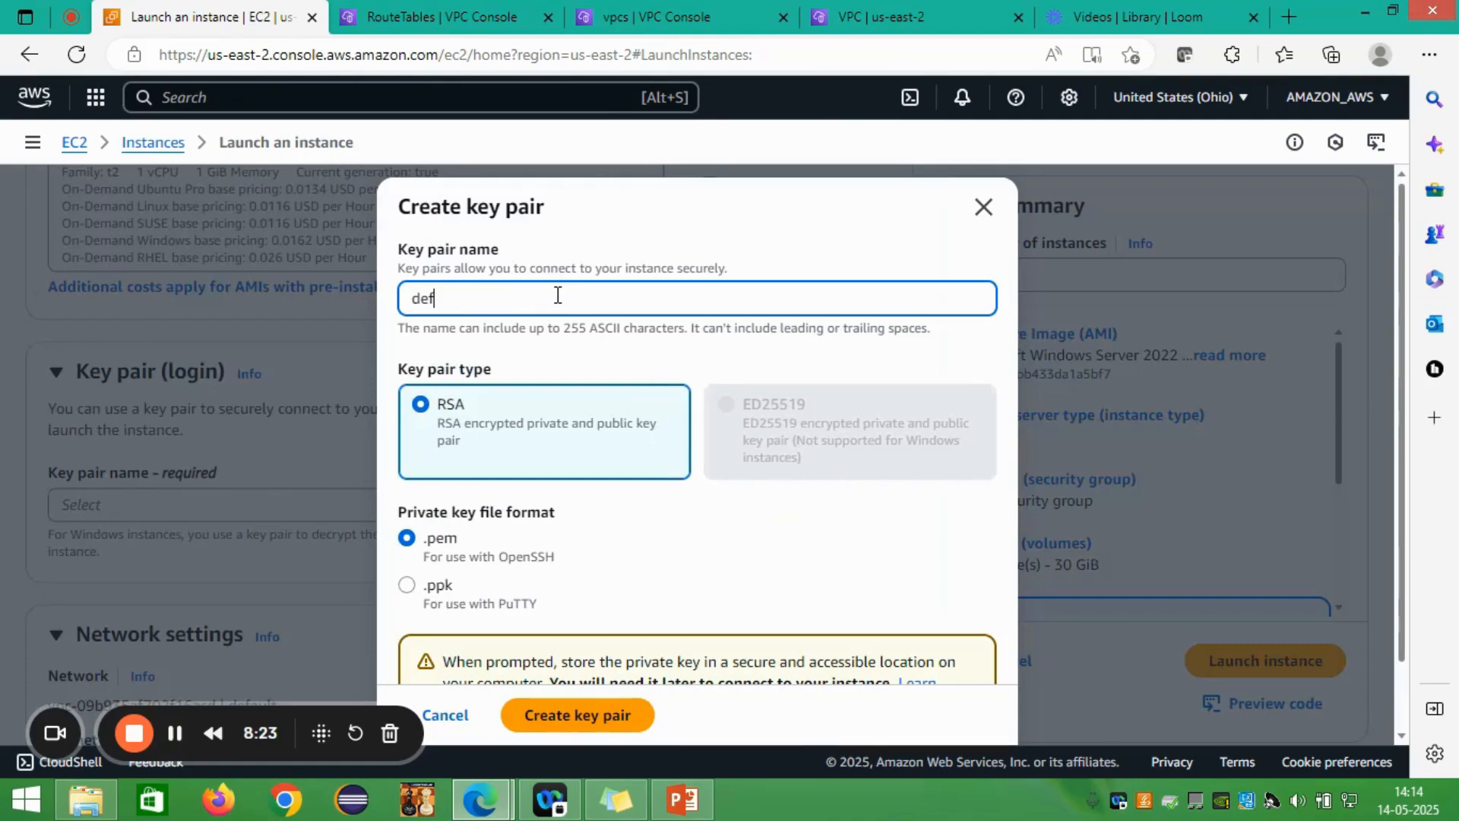
pyautogui.write('aultkey')
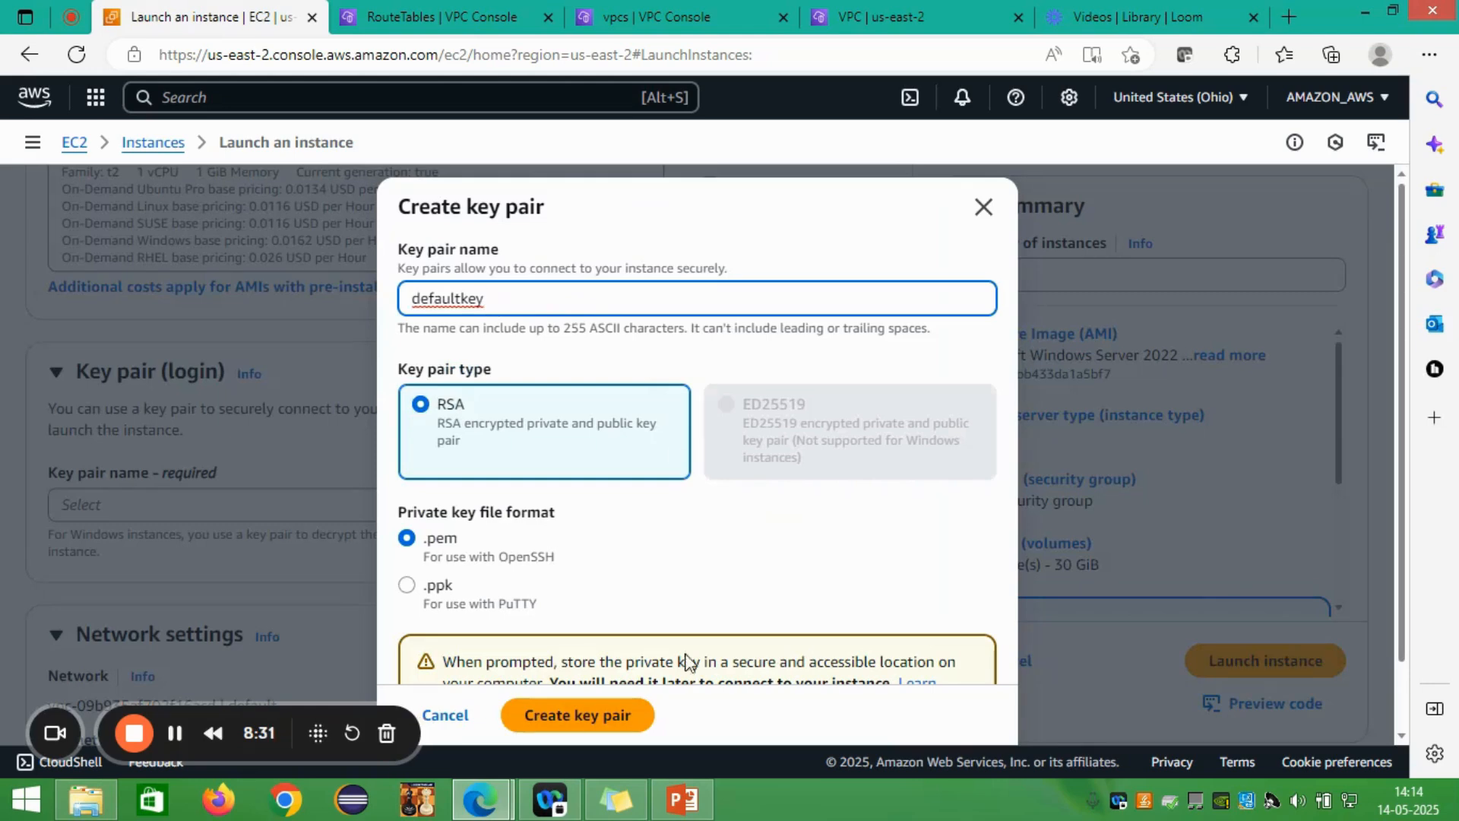
pyautogui.click(560, 728)
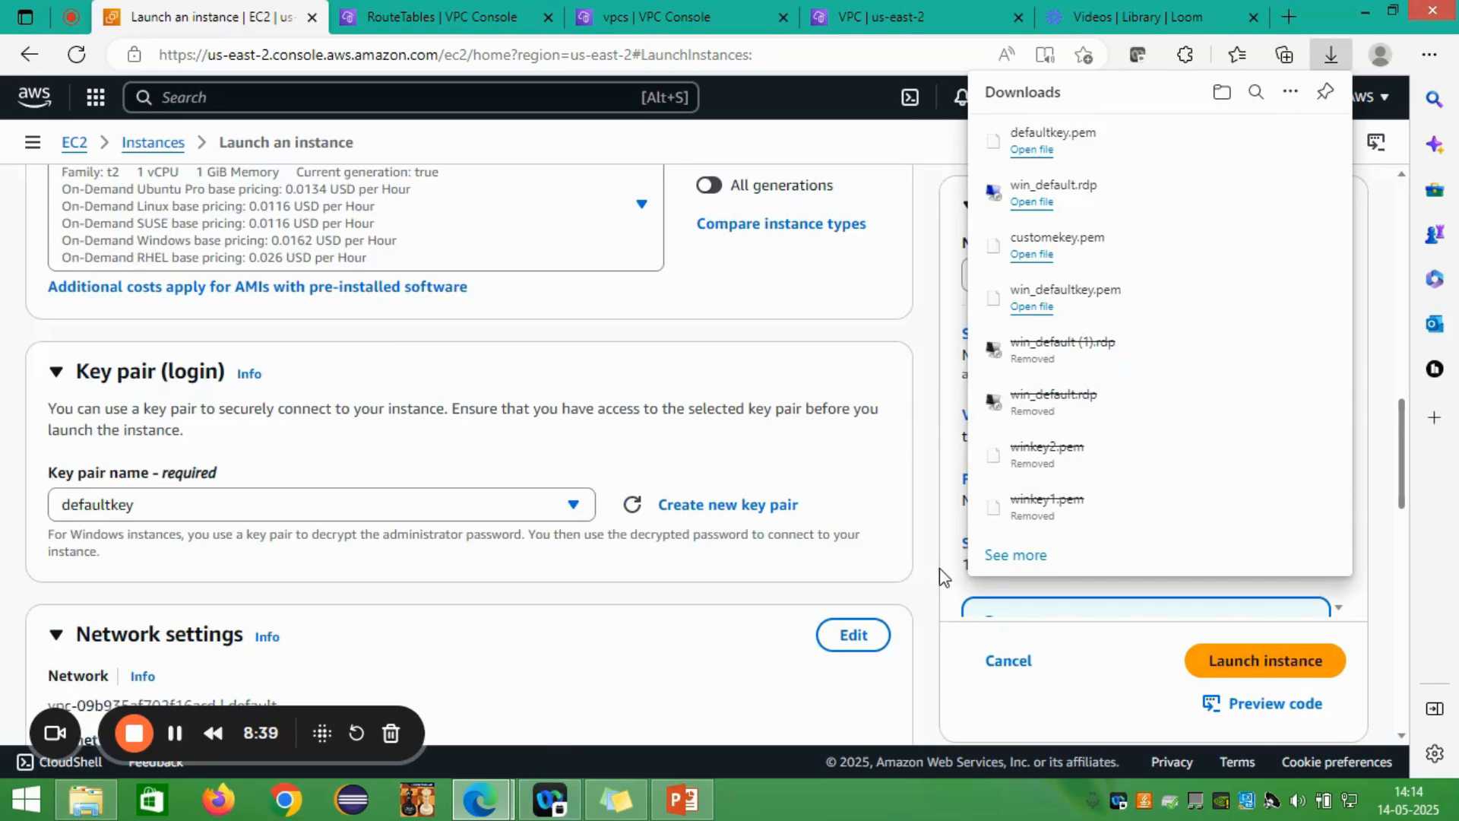
# Step: Edit the network settings and select the default VPC with CIDR 172.31.0.0/16
pyautogui.scroll(-5, 931, 563)
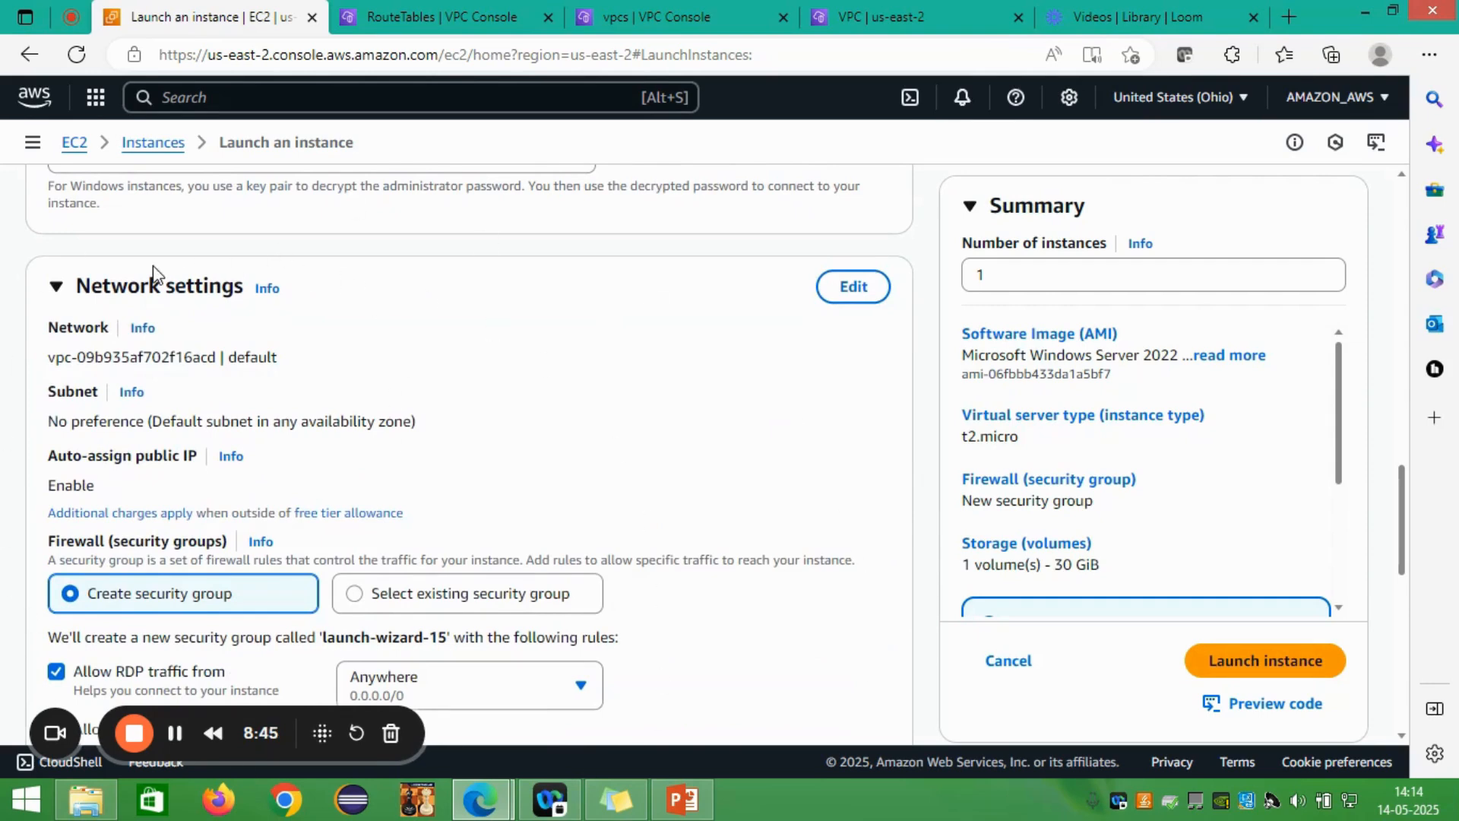
pyautogui.click(850, 293)
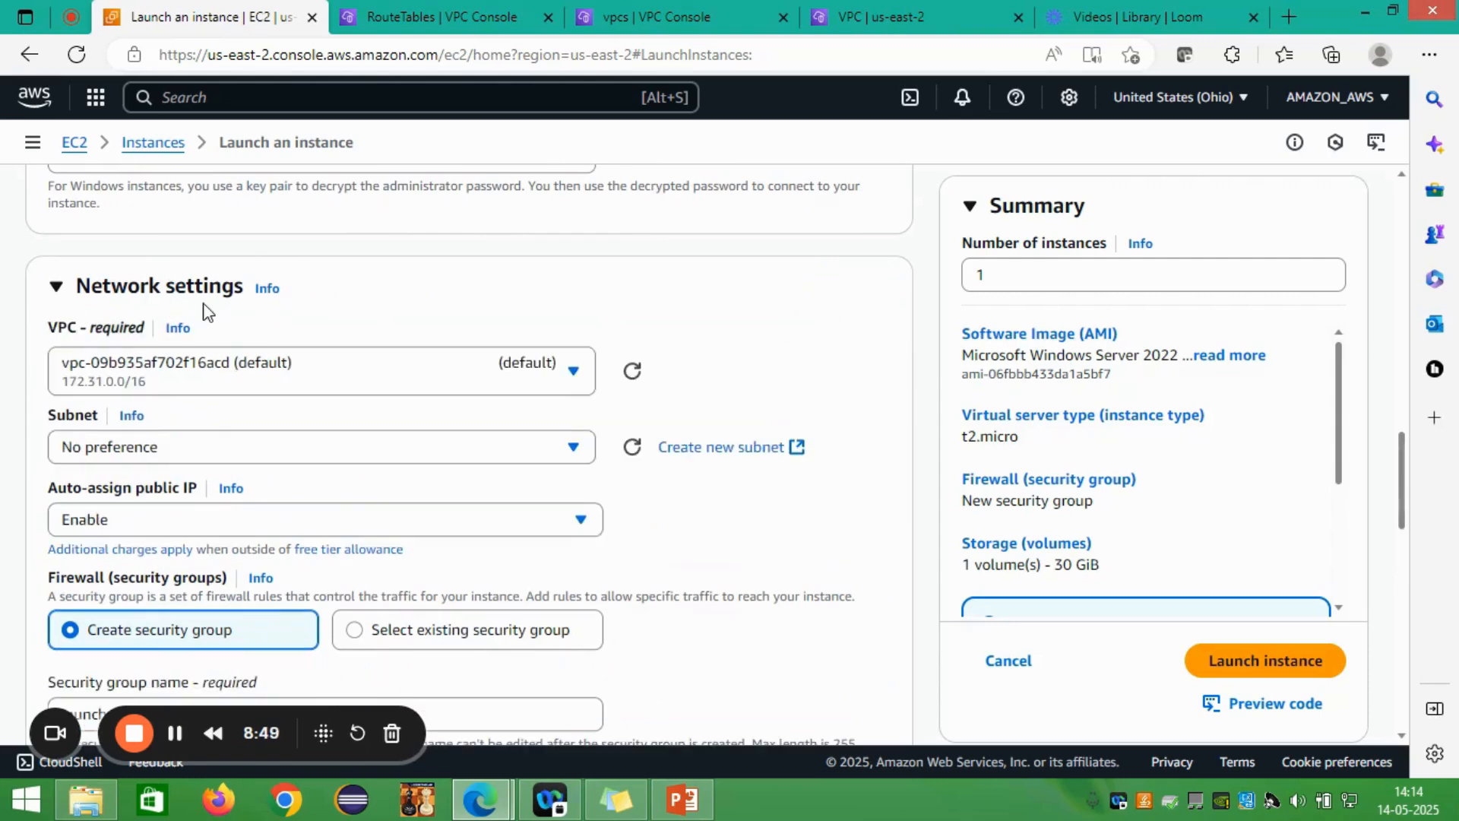
pyautogui.click(574, 371)
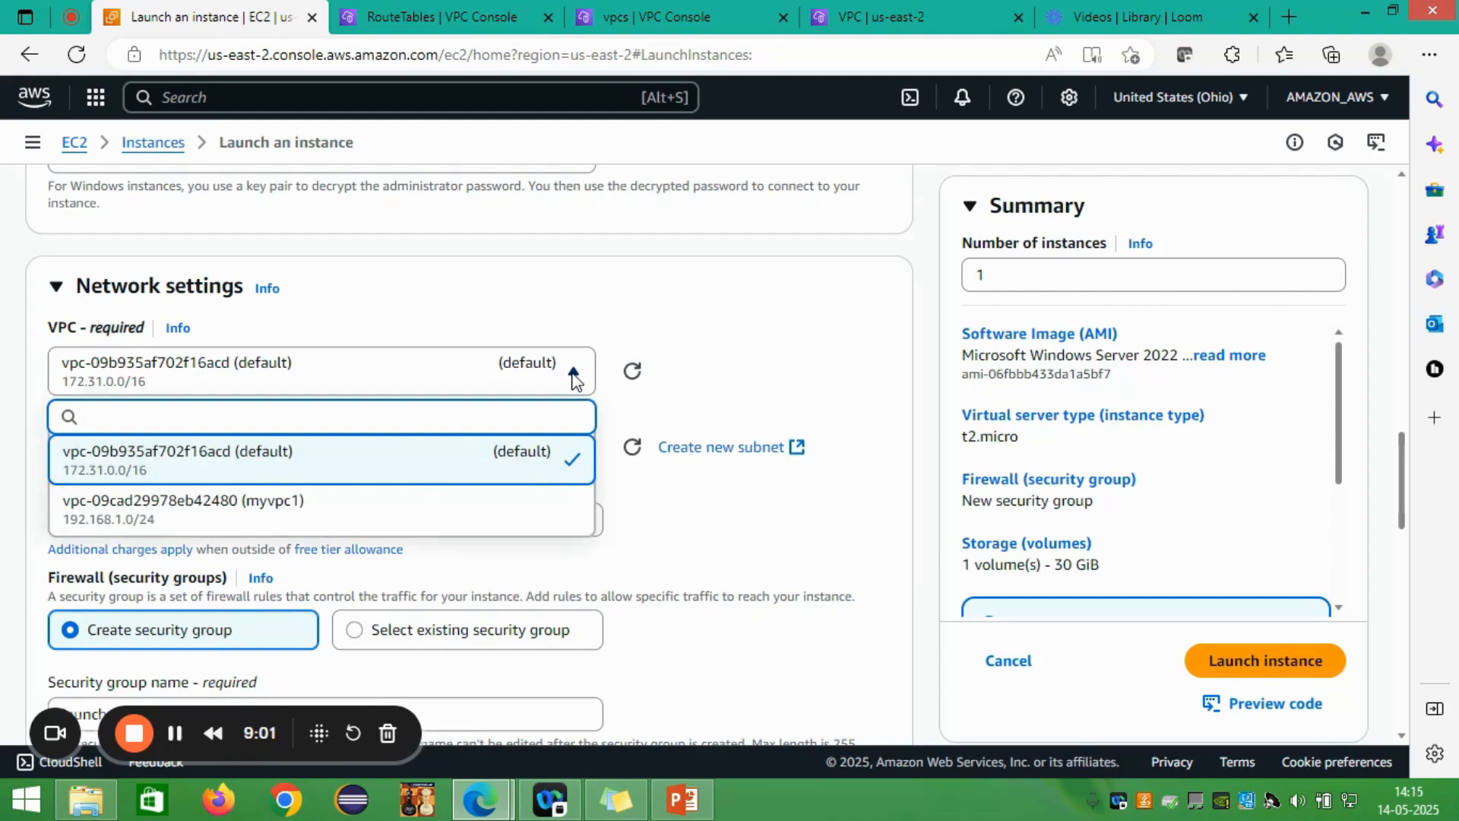
pyautogui.click(396, 462)
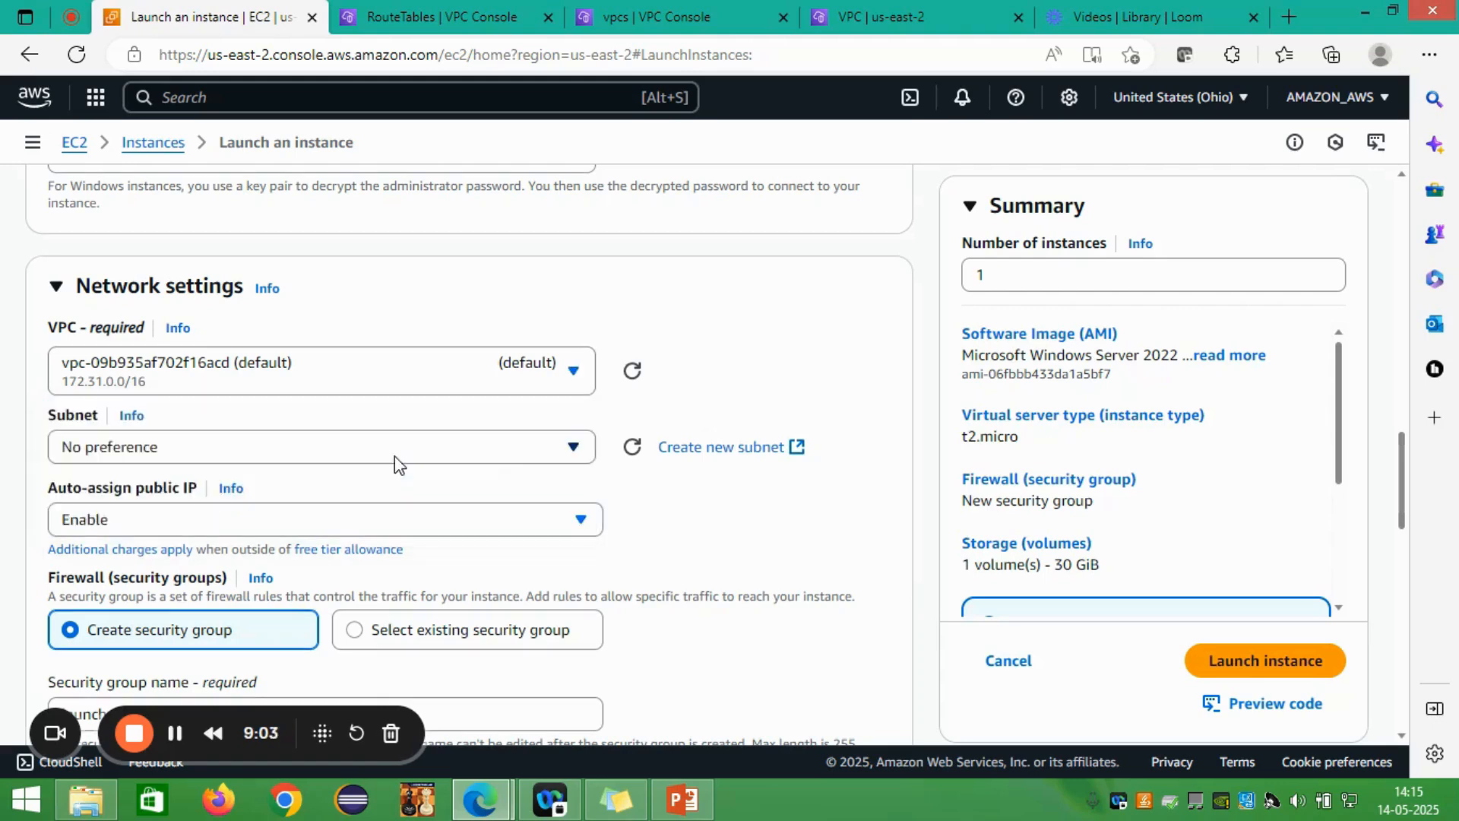
# Step: Examine the subnets offered for the default VPC and their Availability Zones and CIDR ranges
pyautogui.click(573, 448)
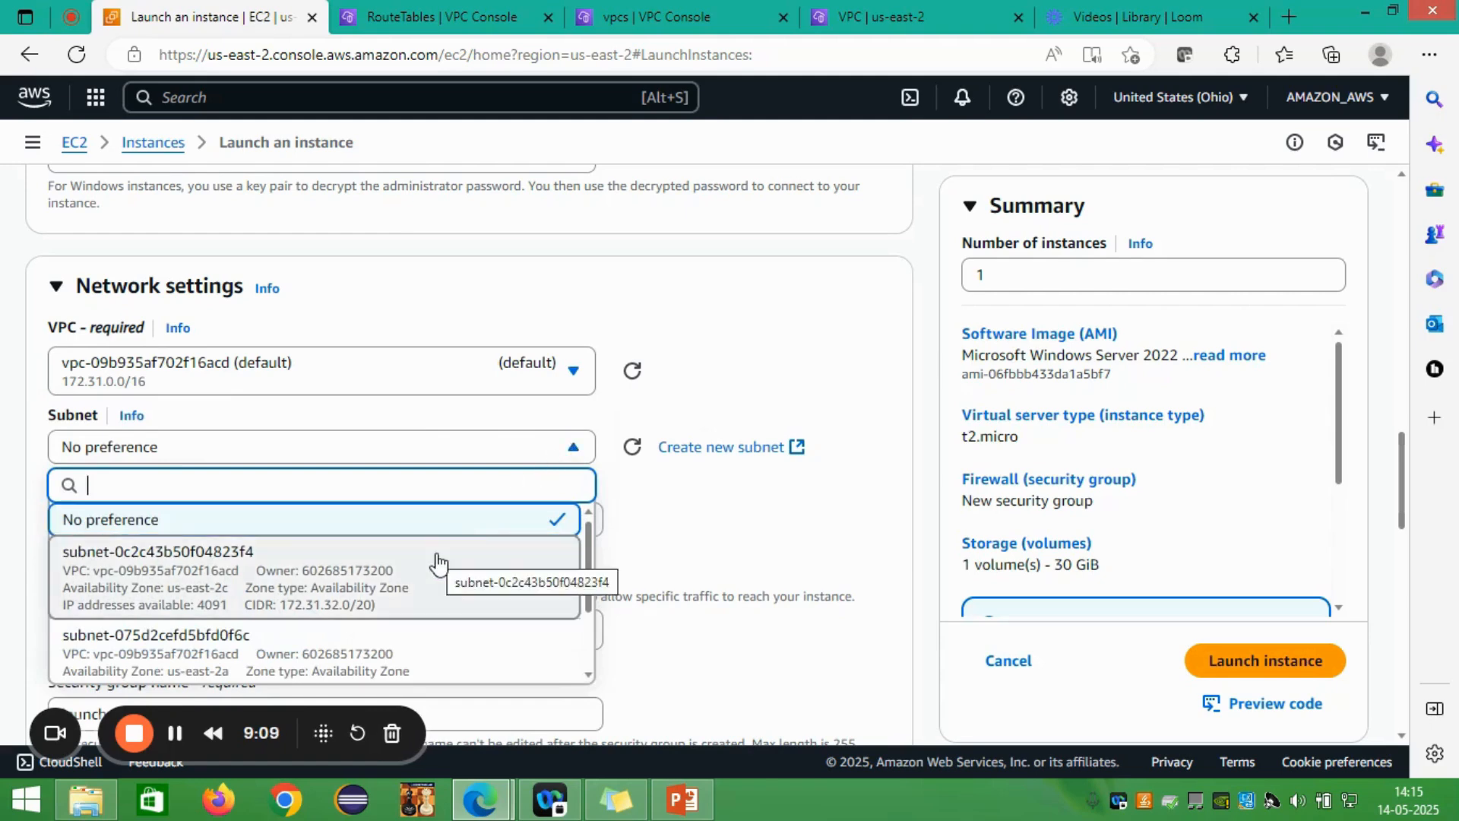
pyautogui.scroll(-1, 439, 563)
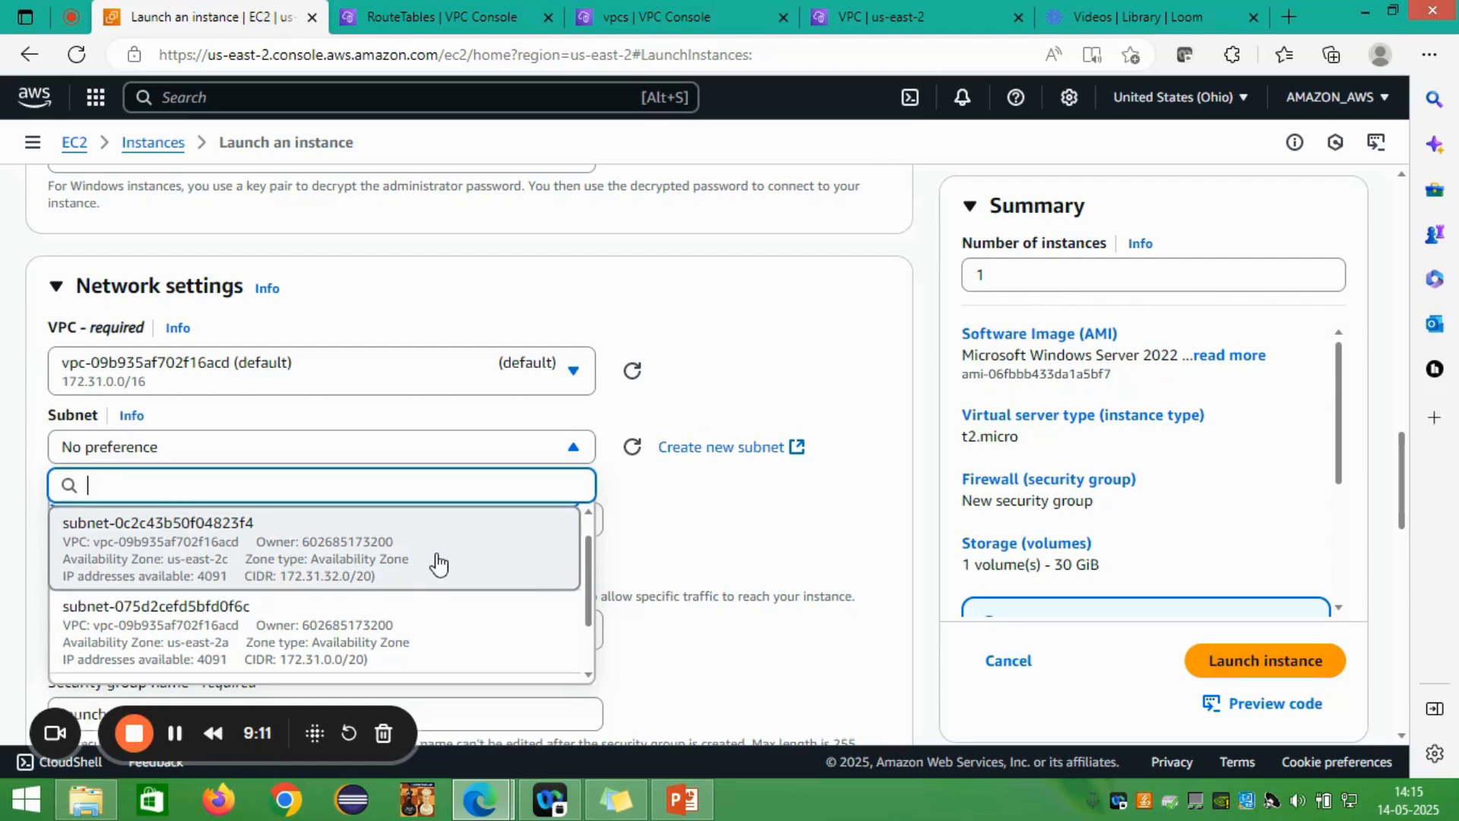
pyautogui.scroll(-3, 438, 563)
pyautogui.scroll(4, 439, 563)
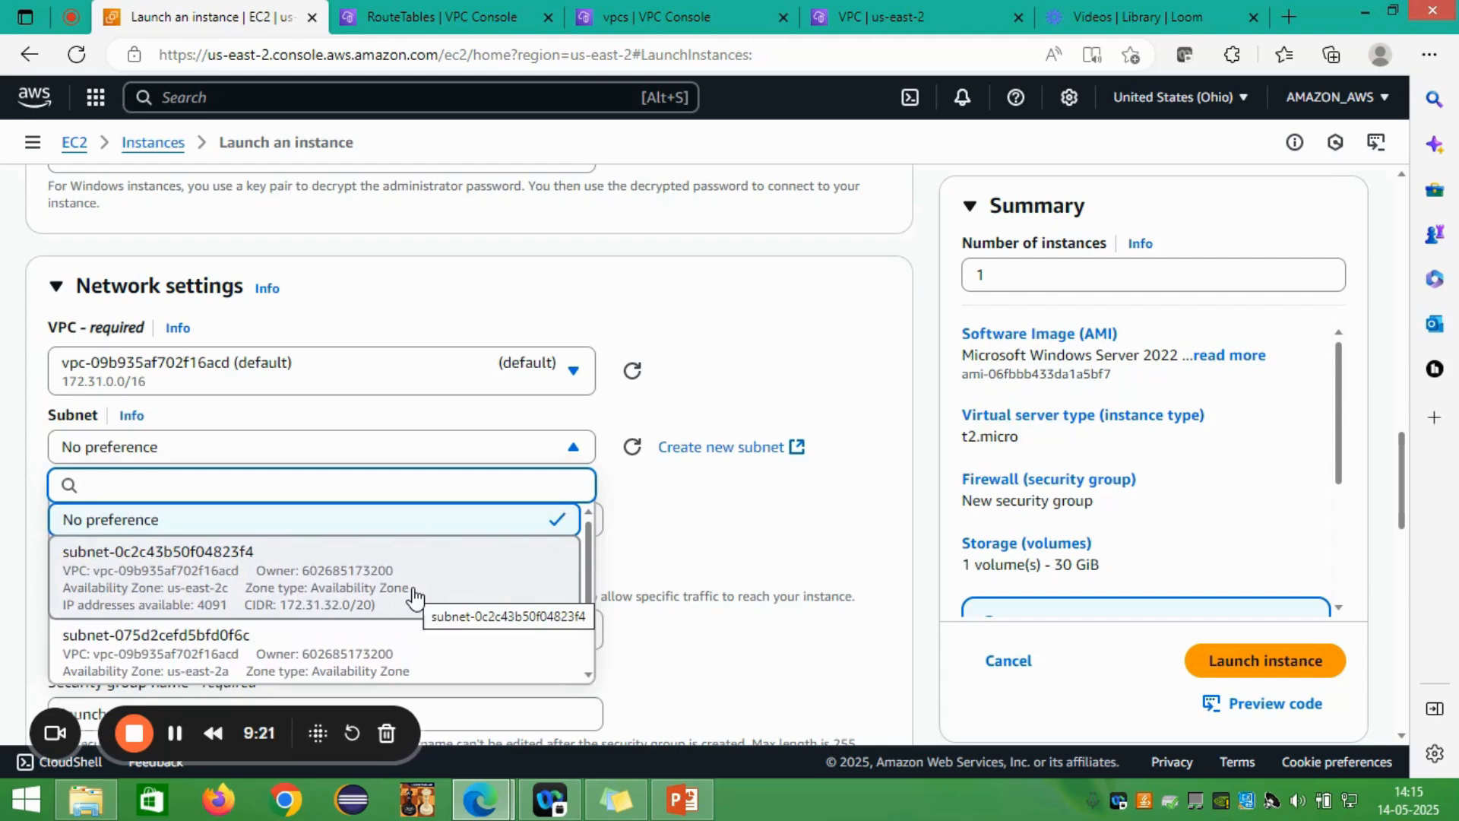
# Step: Look through the VPC console pages for the VPCs and route tables and return to the instance launch form
pyautogui.click(646, 15)
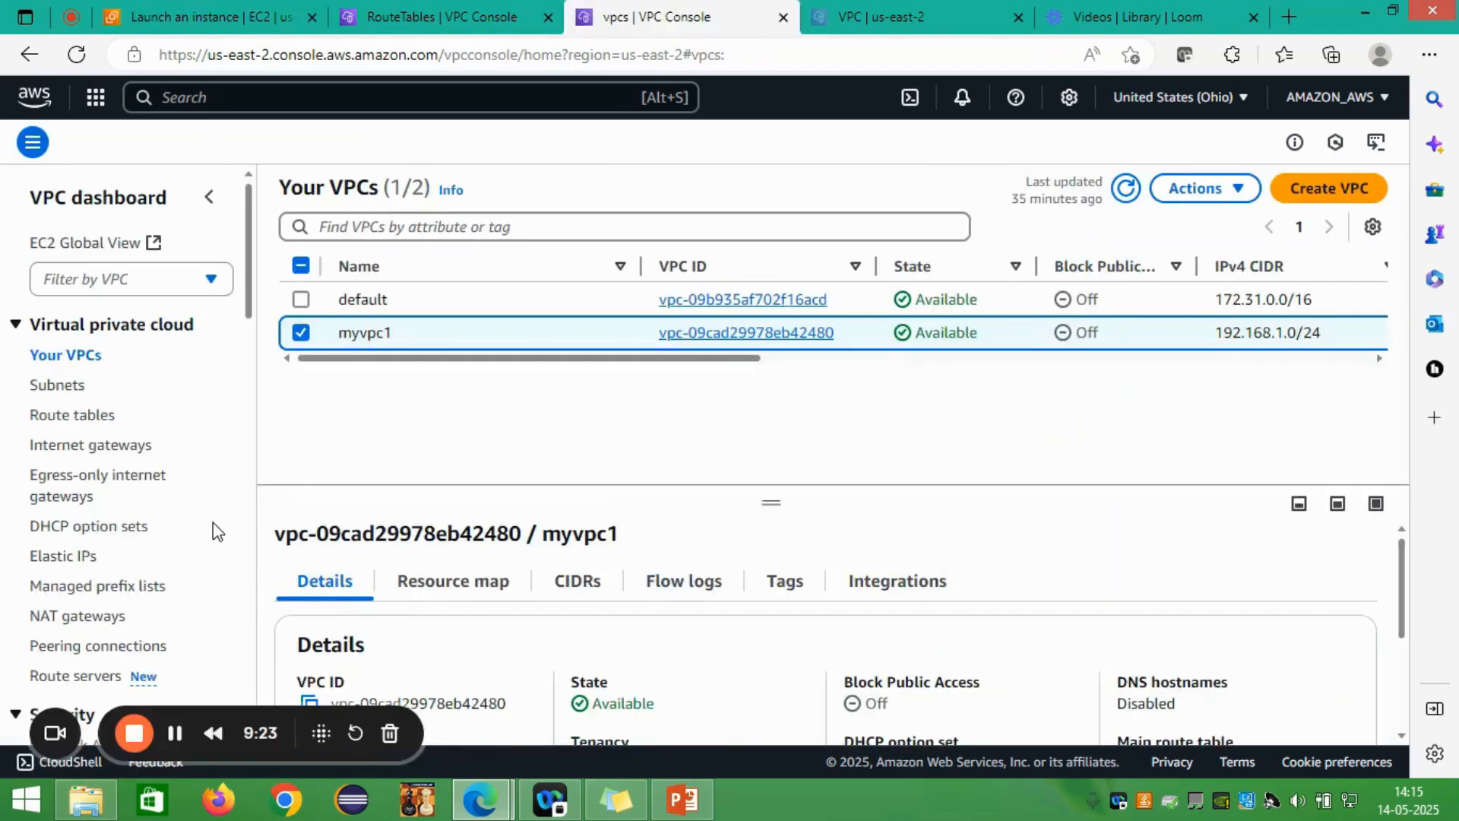
pyautogui.scroll(-8, 213, 525)
pyautogui.scroll(-3, 194, 614)
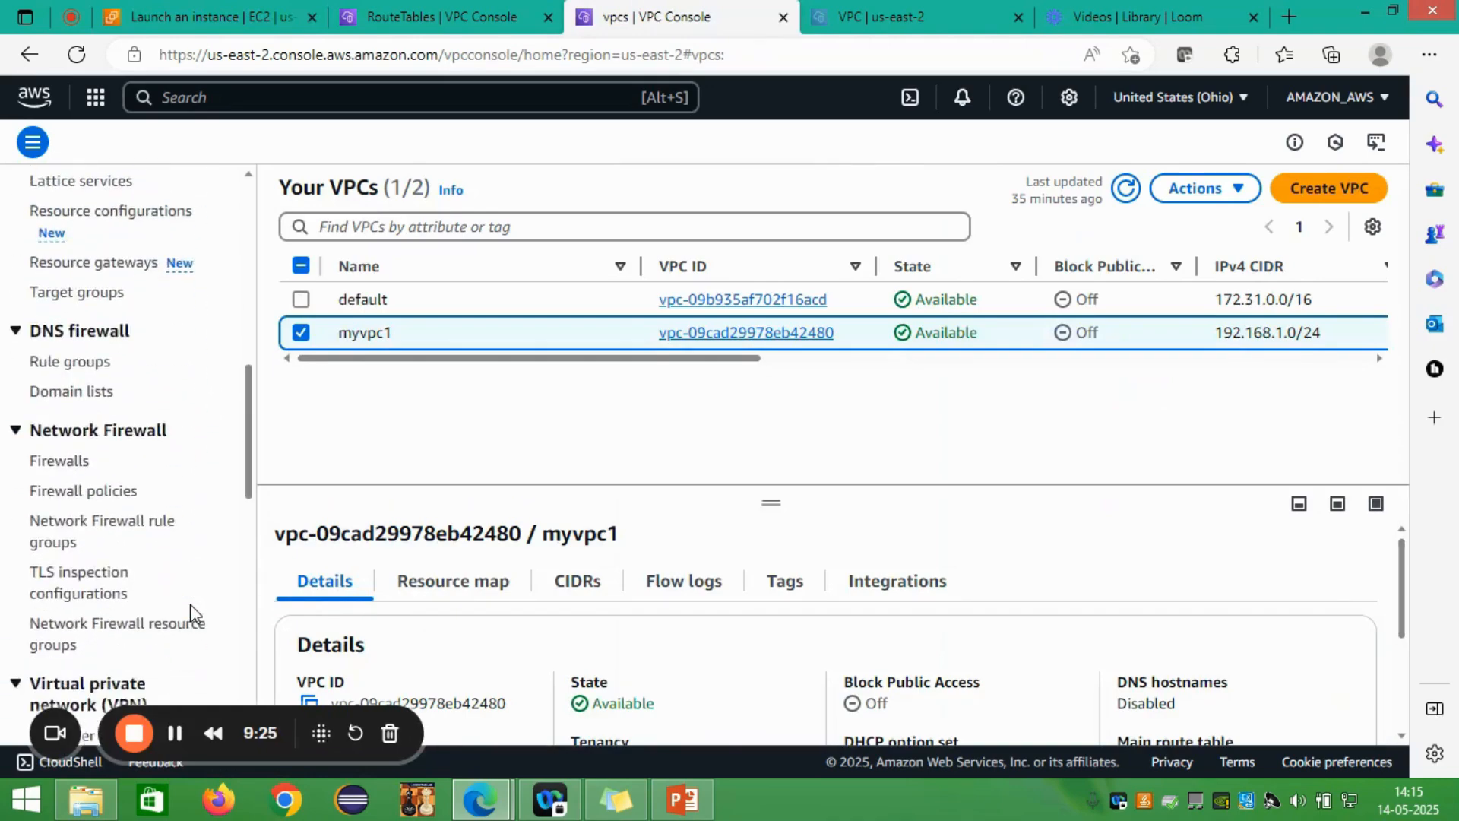
pyautogui.scroll(-15, 190, 612)
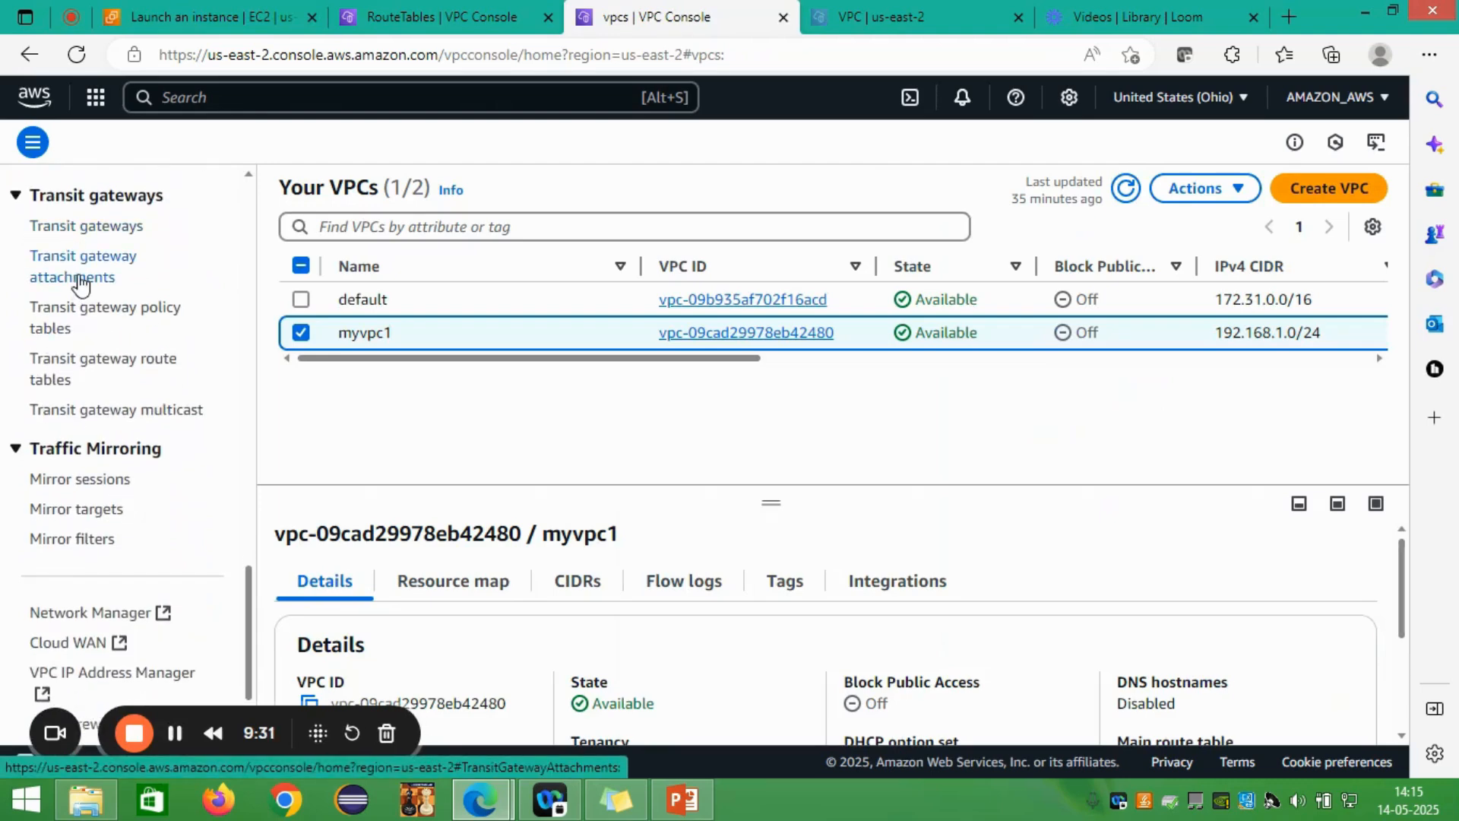
pyautogui.click(408, 10)
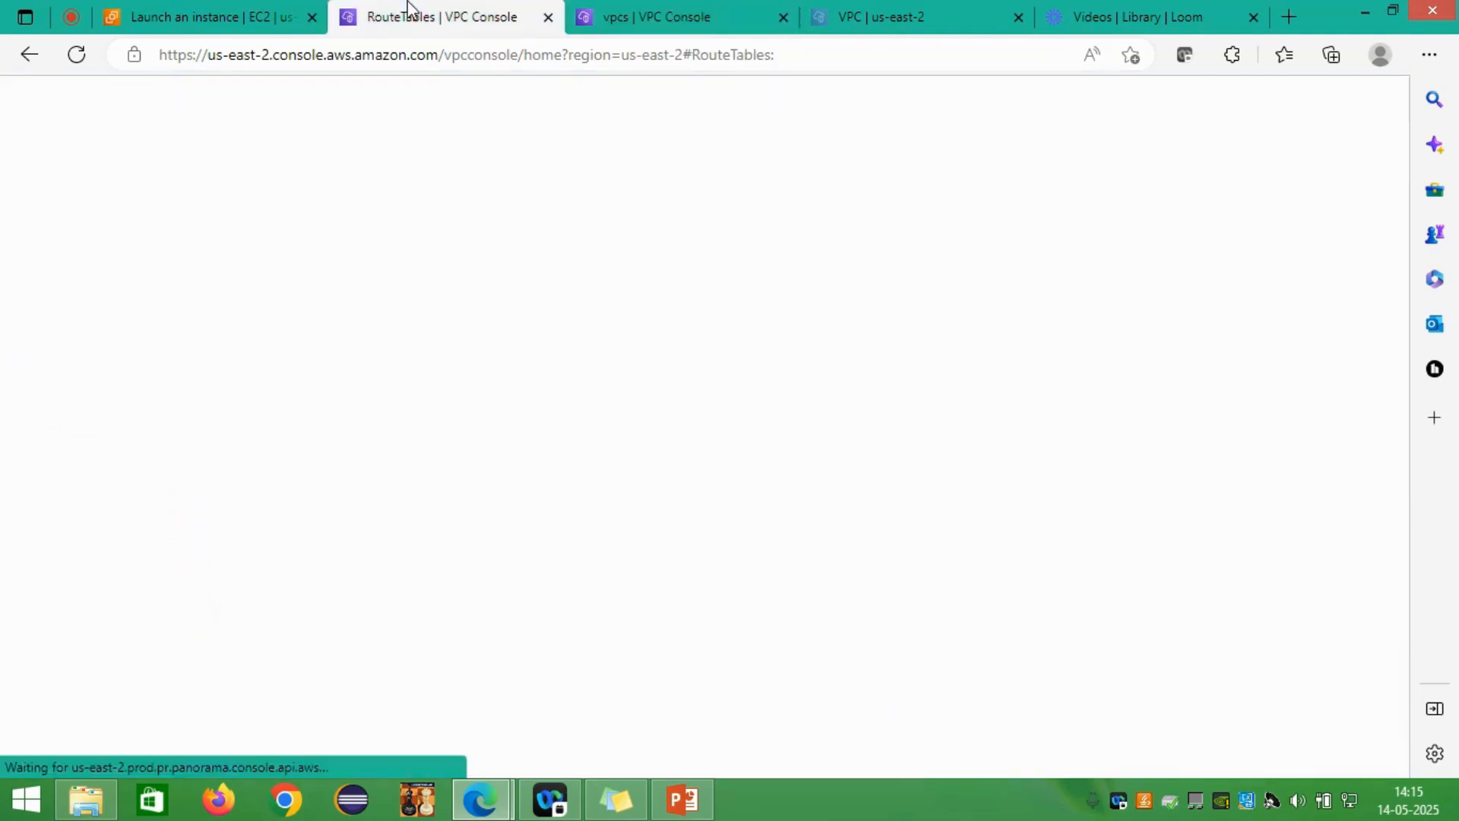
pyautogui.click(259, 23)
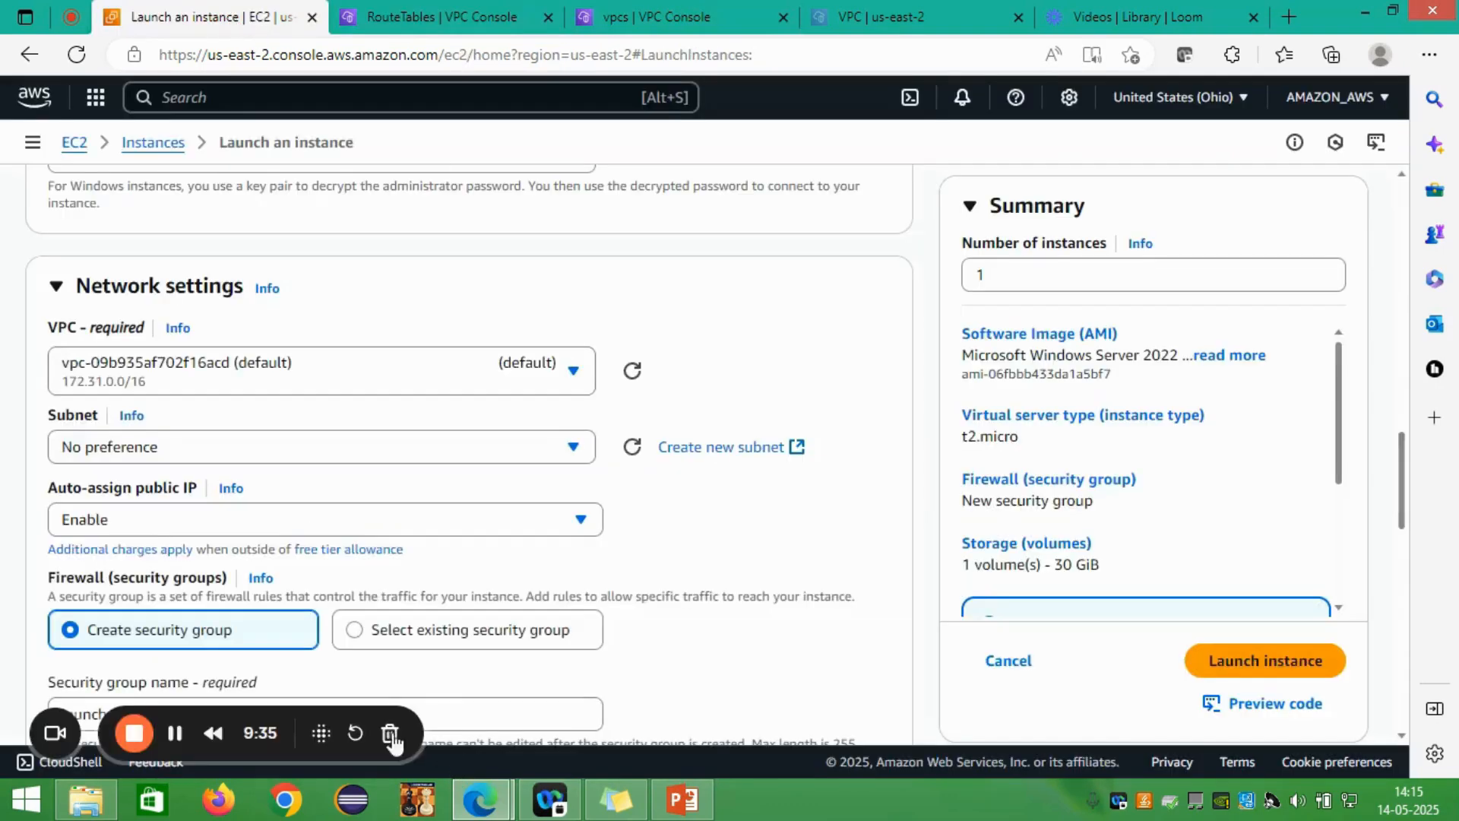
# Step: Select the default VPC's subnet in Availability Zone us-east-2a with CIDR 172.31.0.0/20 for the instance
pyautogui.click(574, 448)
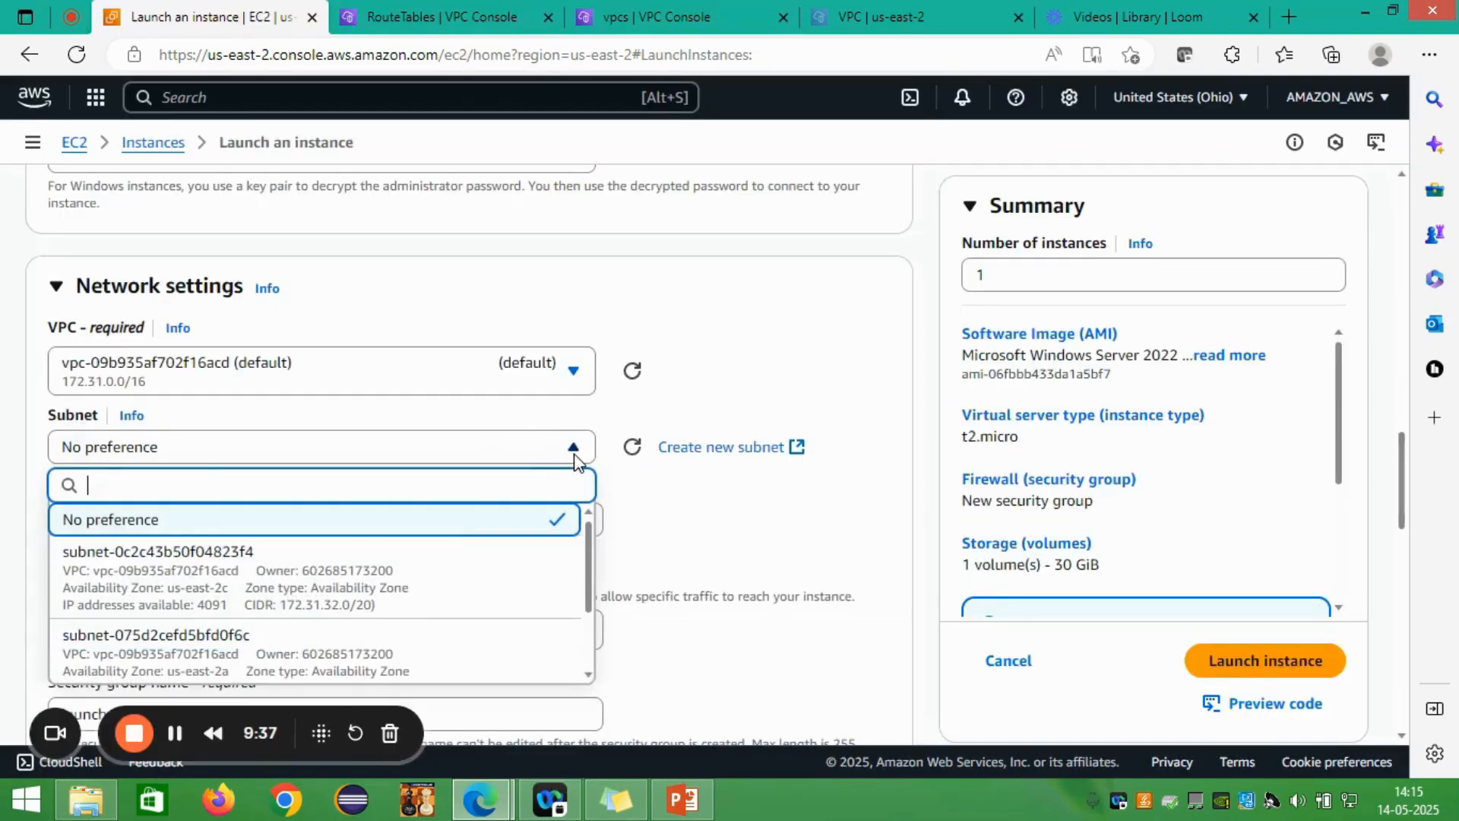
pyautogui.scroll(-1, 357, 617)
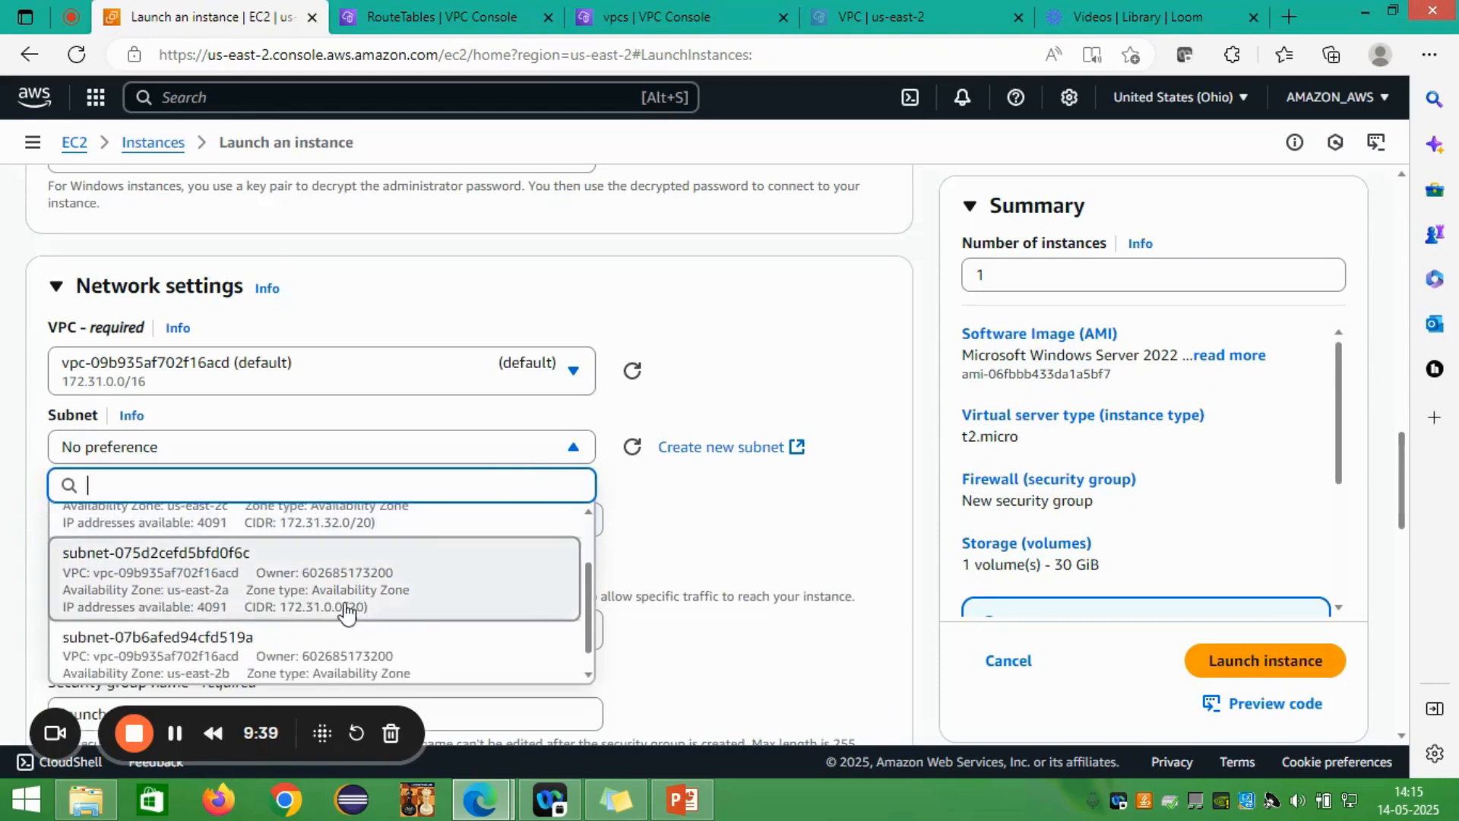
pyautogui.click(336, 608)
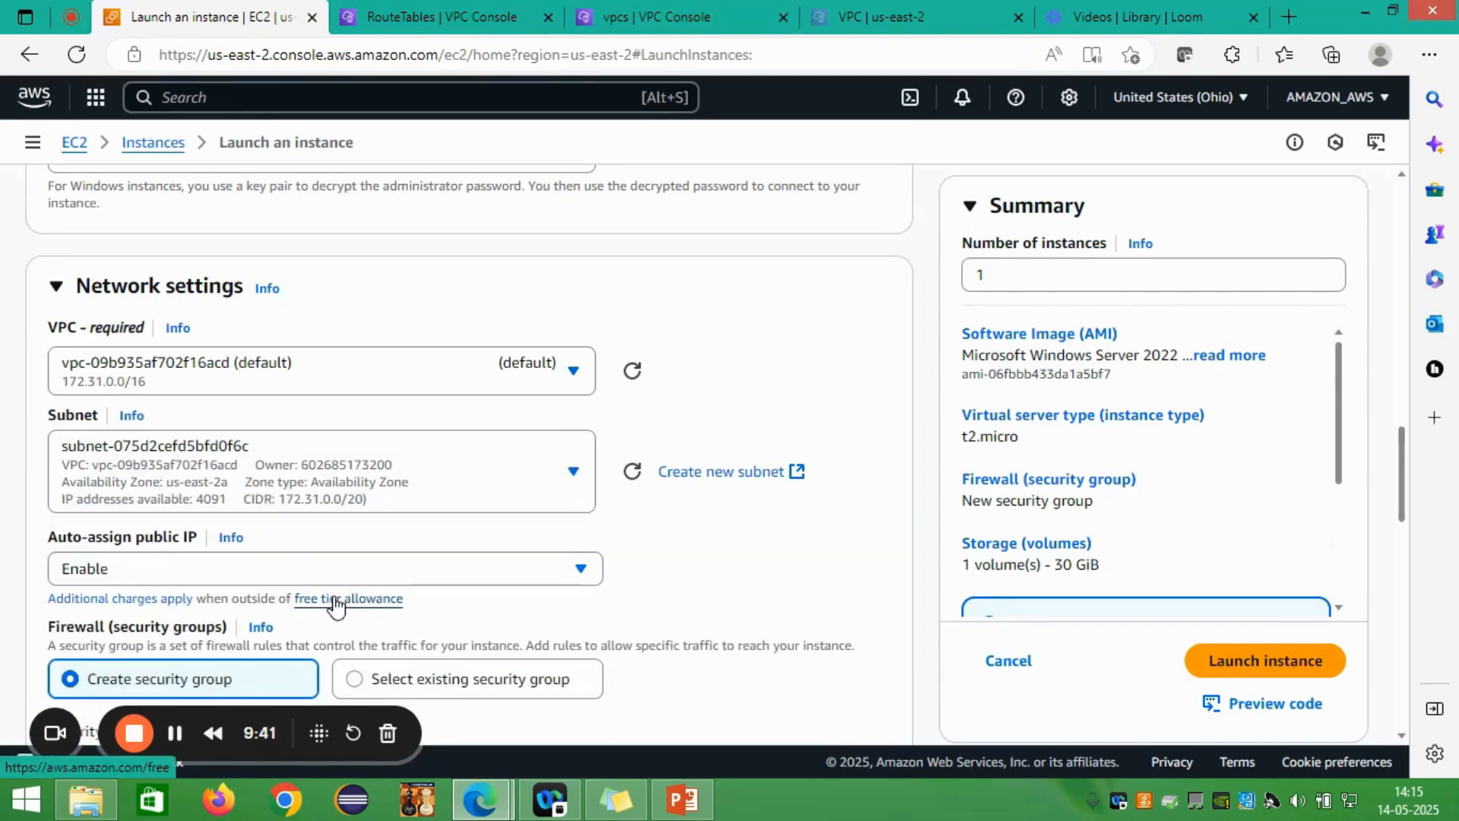
# Step: Set auto-assign public IP to Enable, review the security group and storage settings, and launch the instance
pyautogui.scroll(-2, 684, 573)
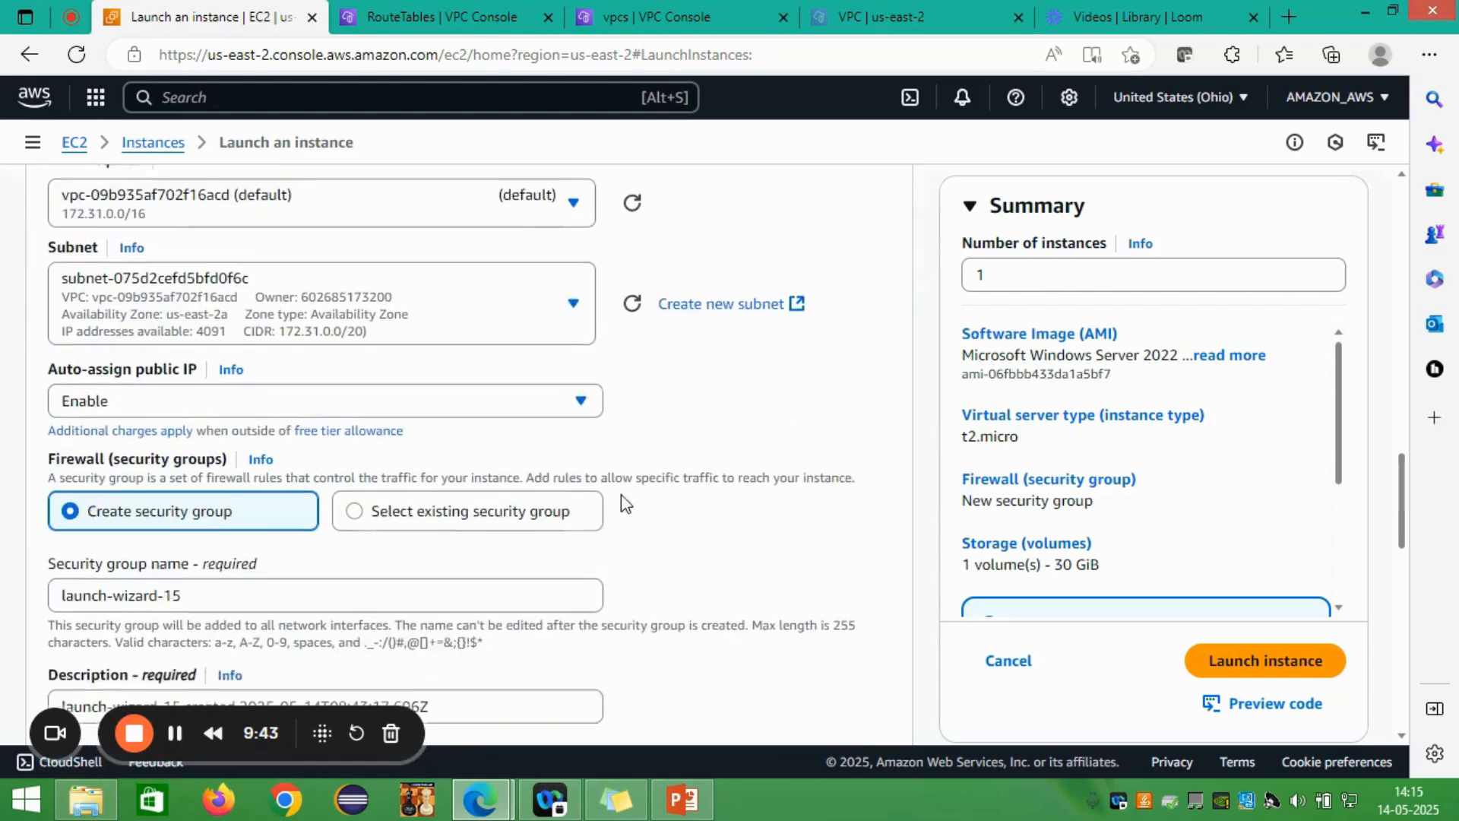
pyautogui.click(575, 398)
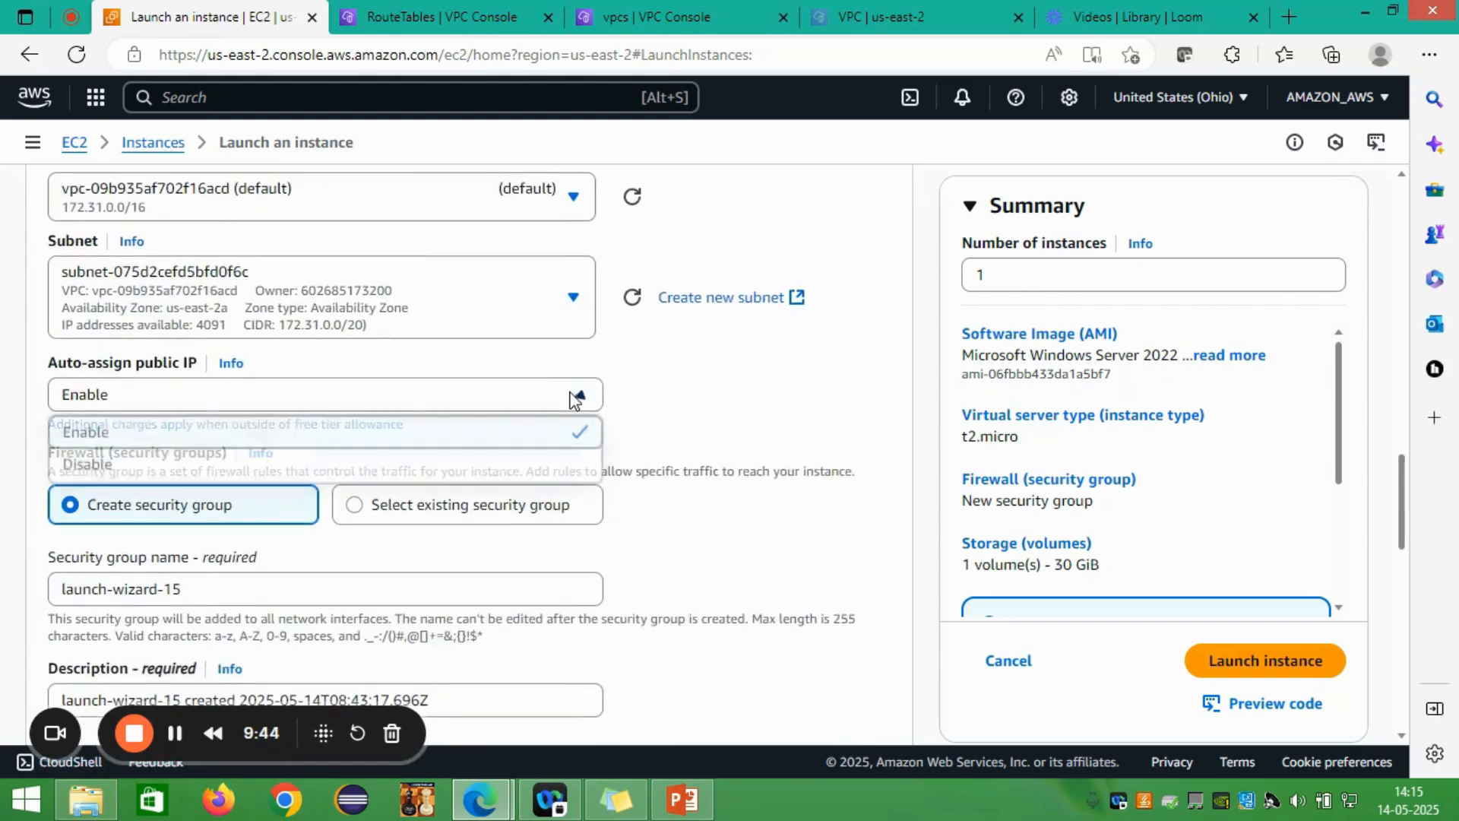
pyautogui.click(502, 434)
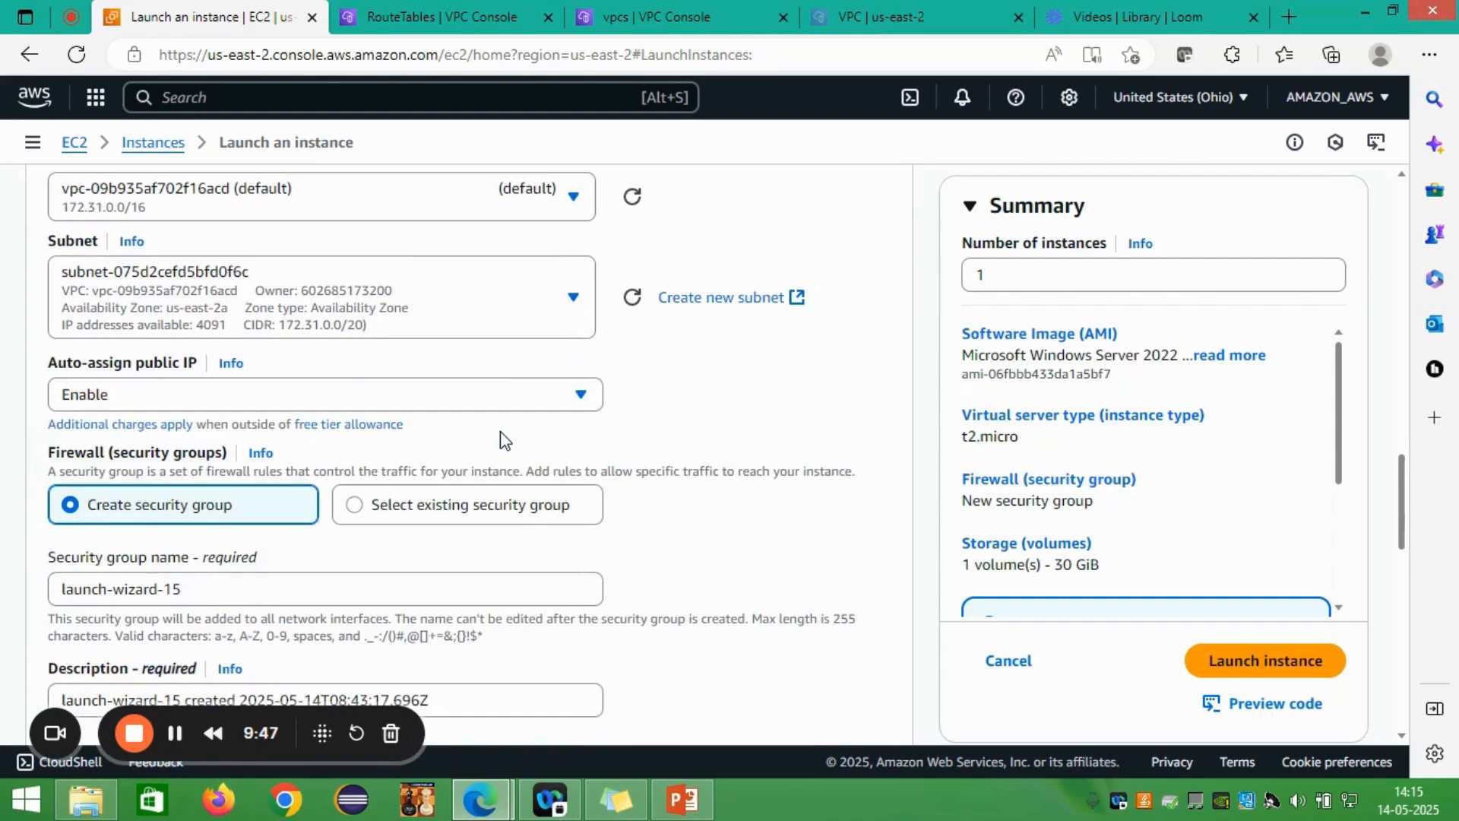
pyautogui.scroll(-2, 730, 494)
pyautogui.scroll(-12, 736, 507)
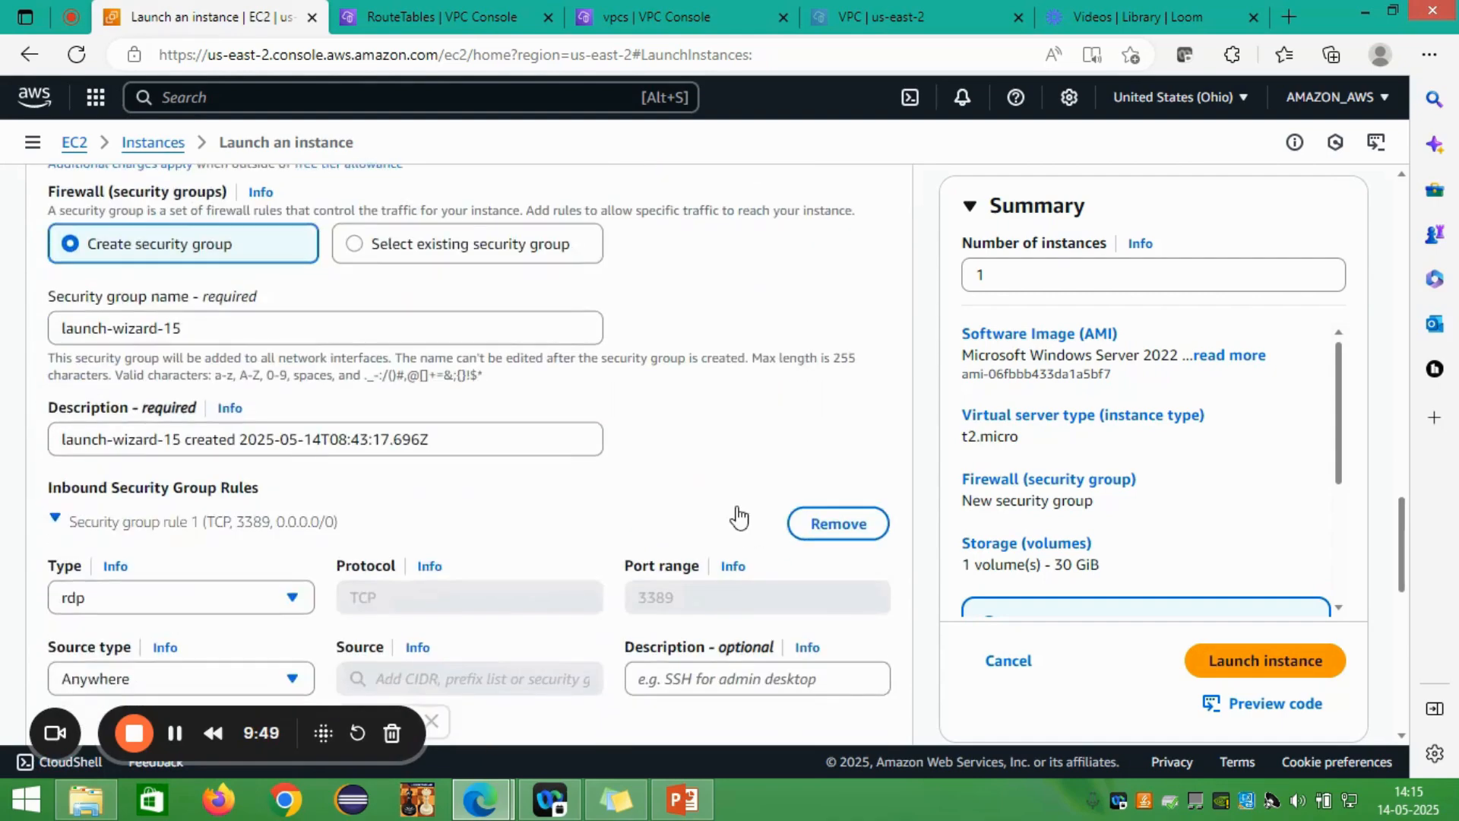
pyautogui.scroll(-2, 736, 513)
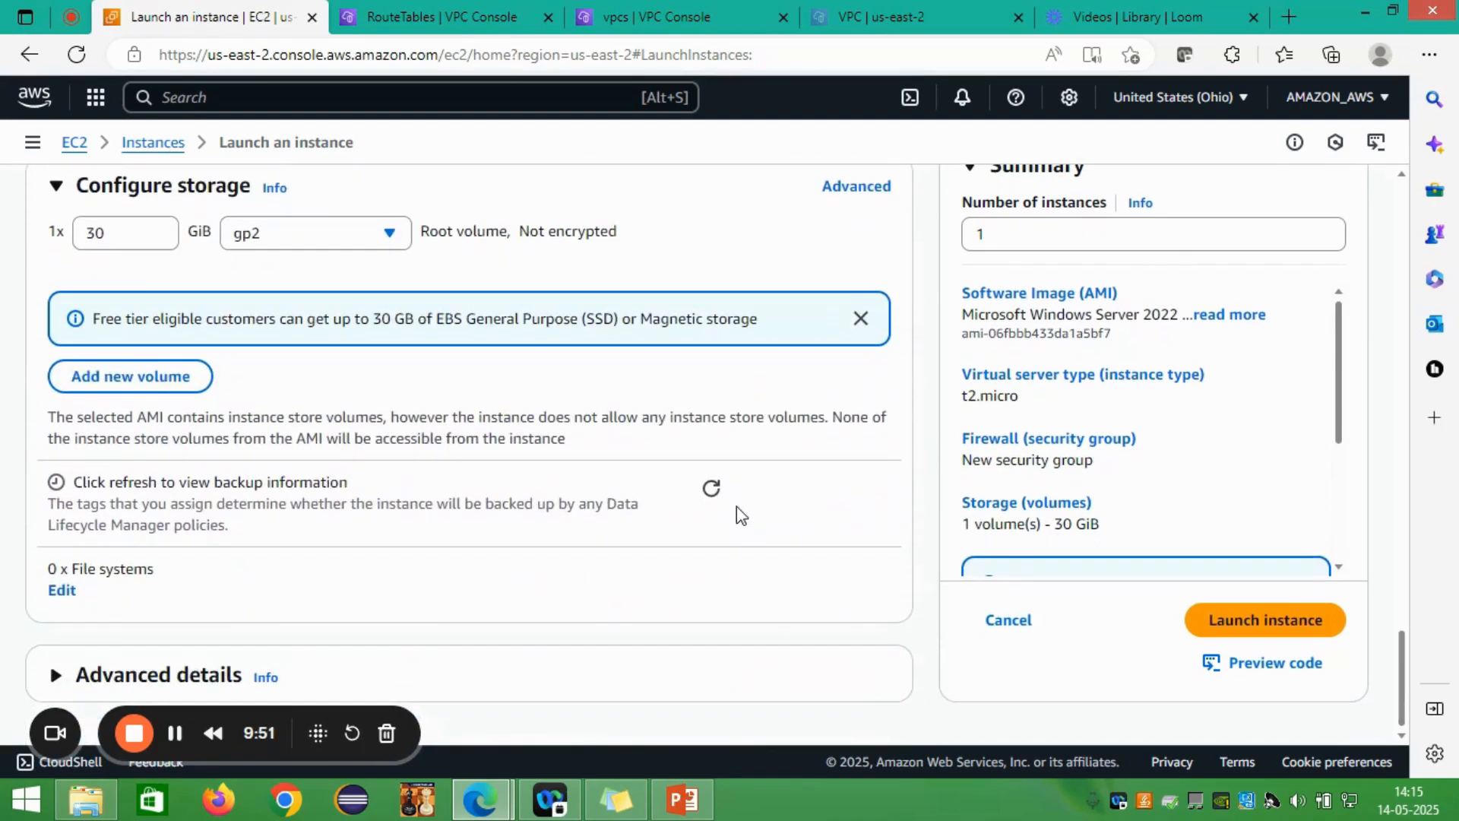
pyautogui.click(1281, 627)
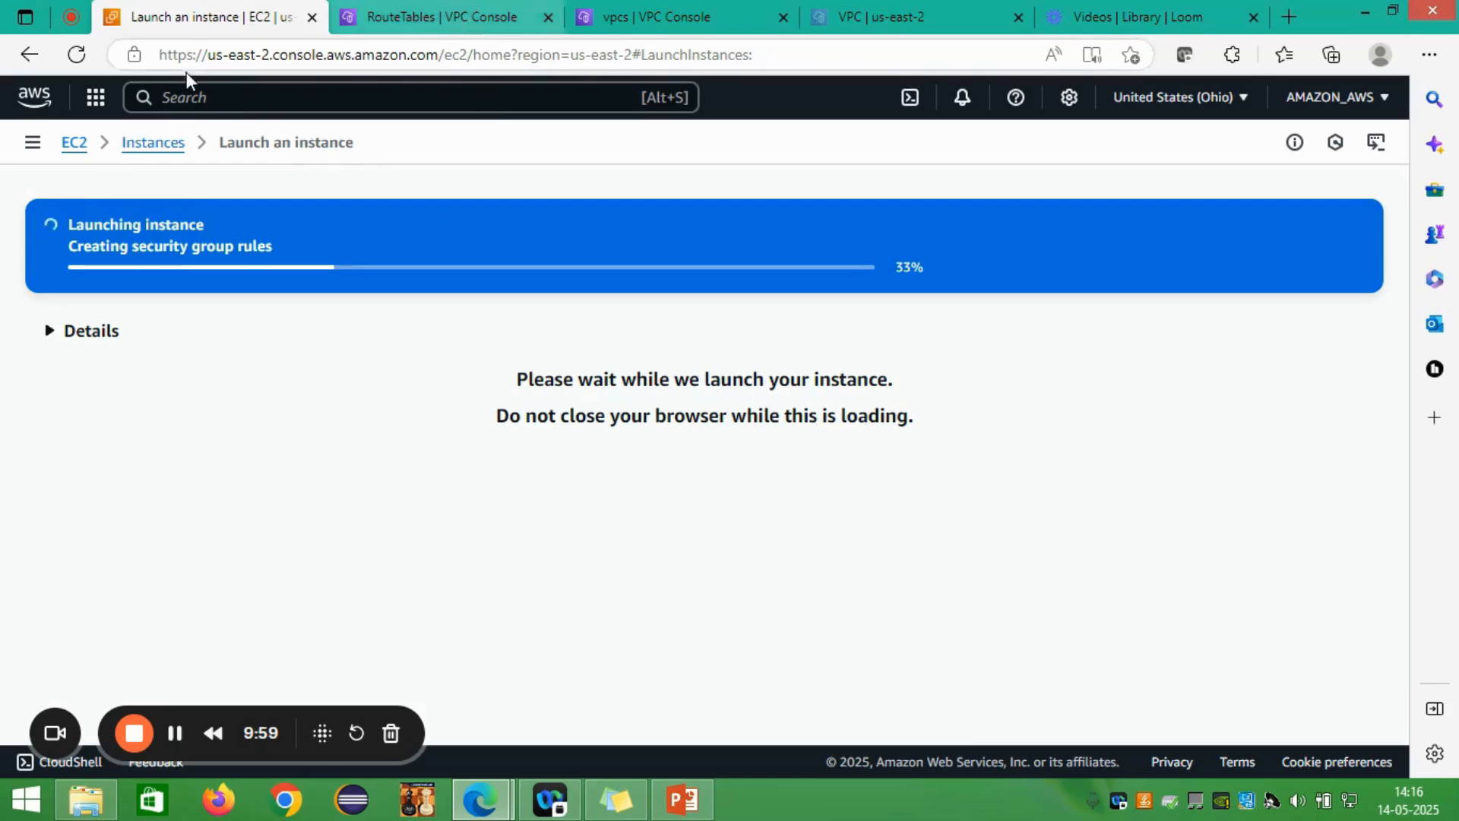
# Step: Open the EC2 Instances list in a new browser tab and switch to it
pyautogui.rightClick(157, 142)
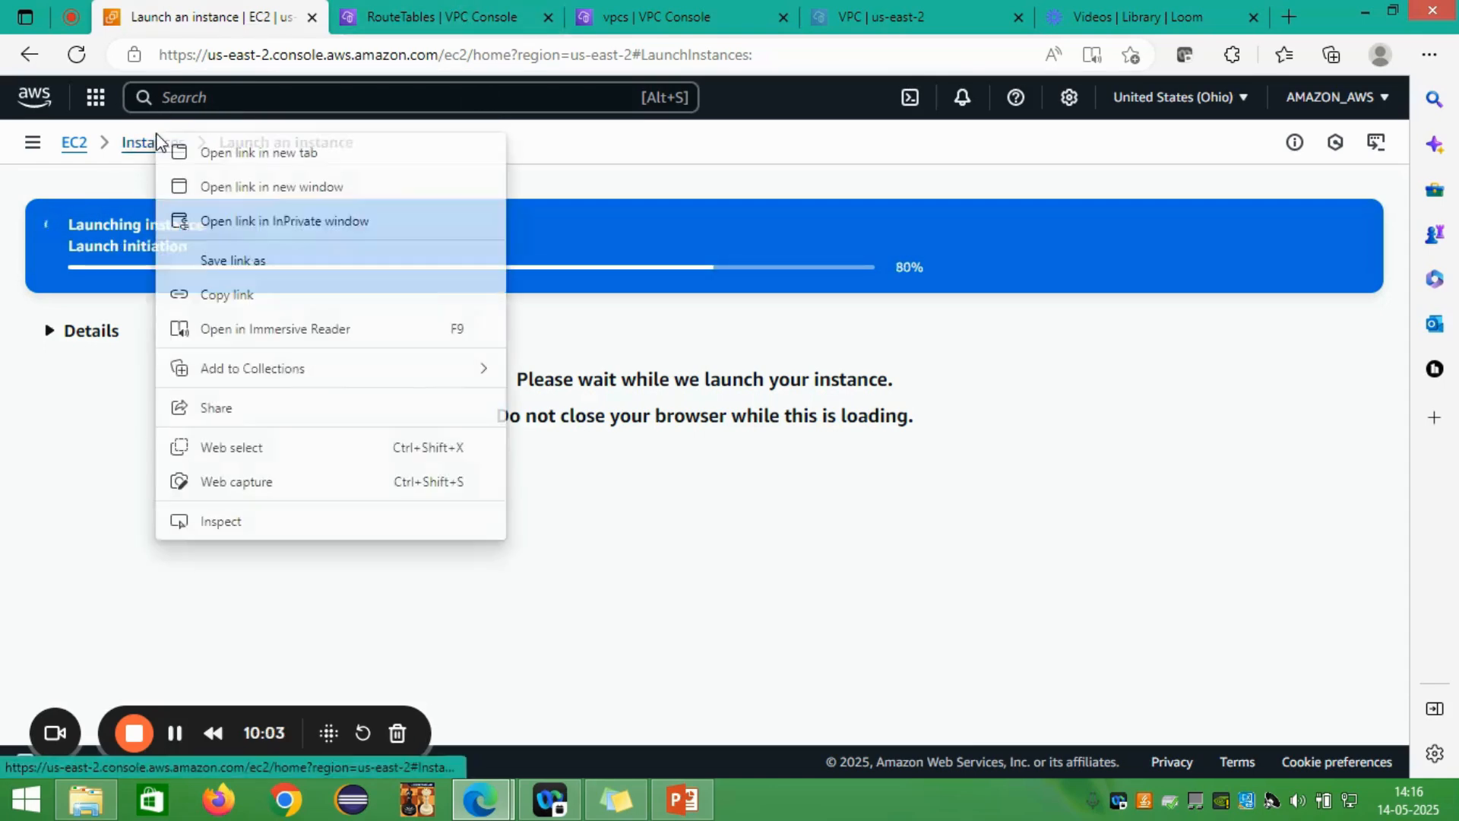
pyautogui.click(213, 150)
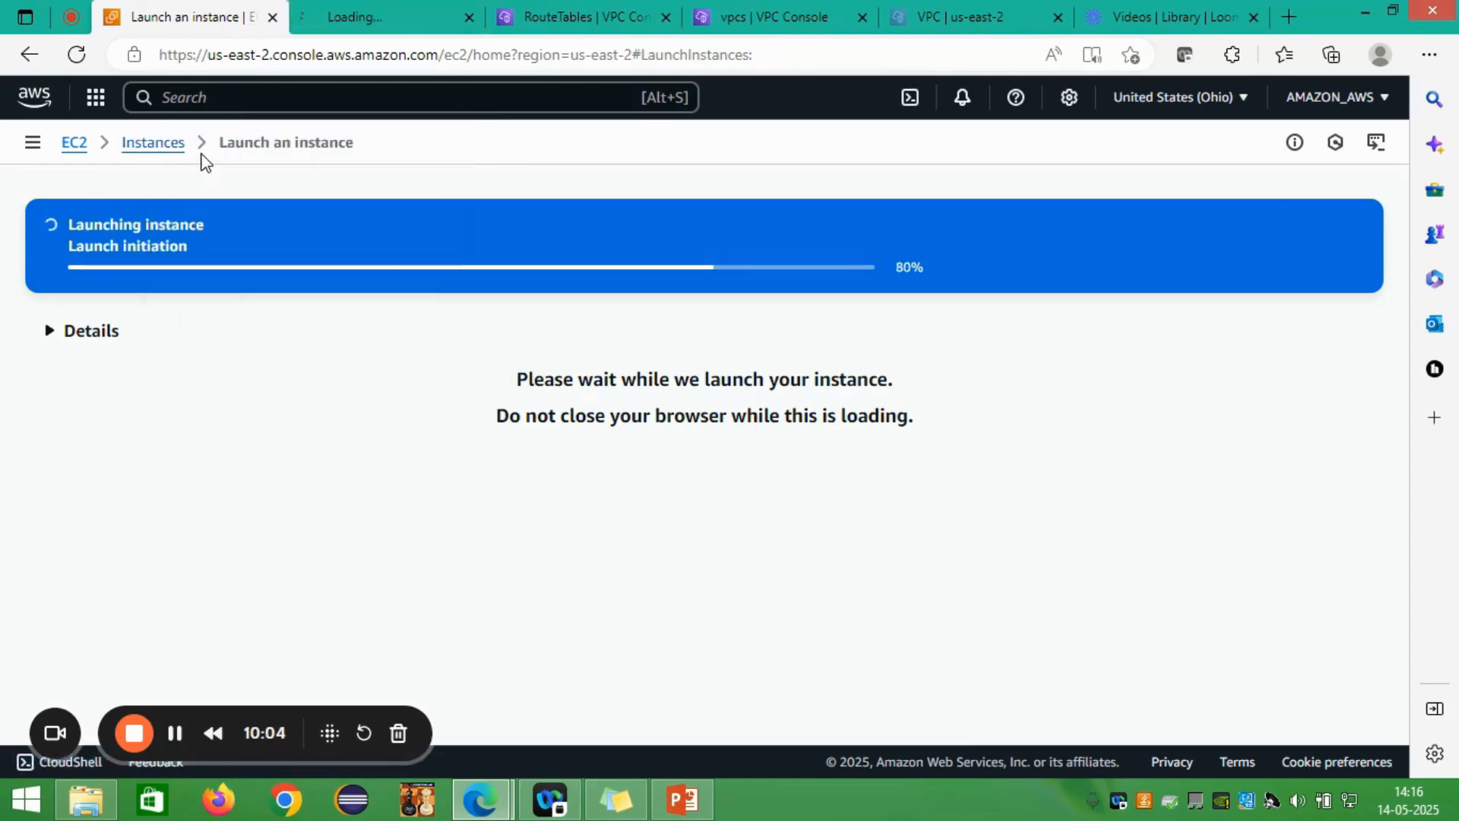
pyautogui.click(326, 17)
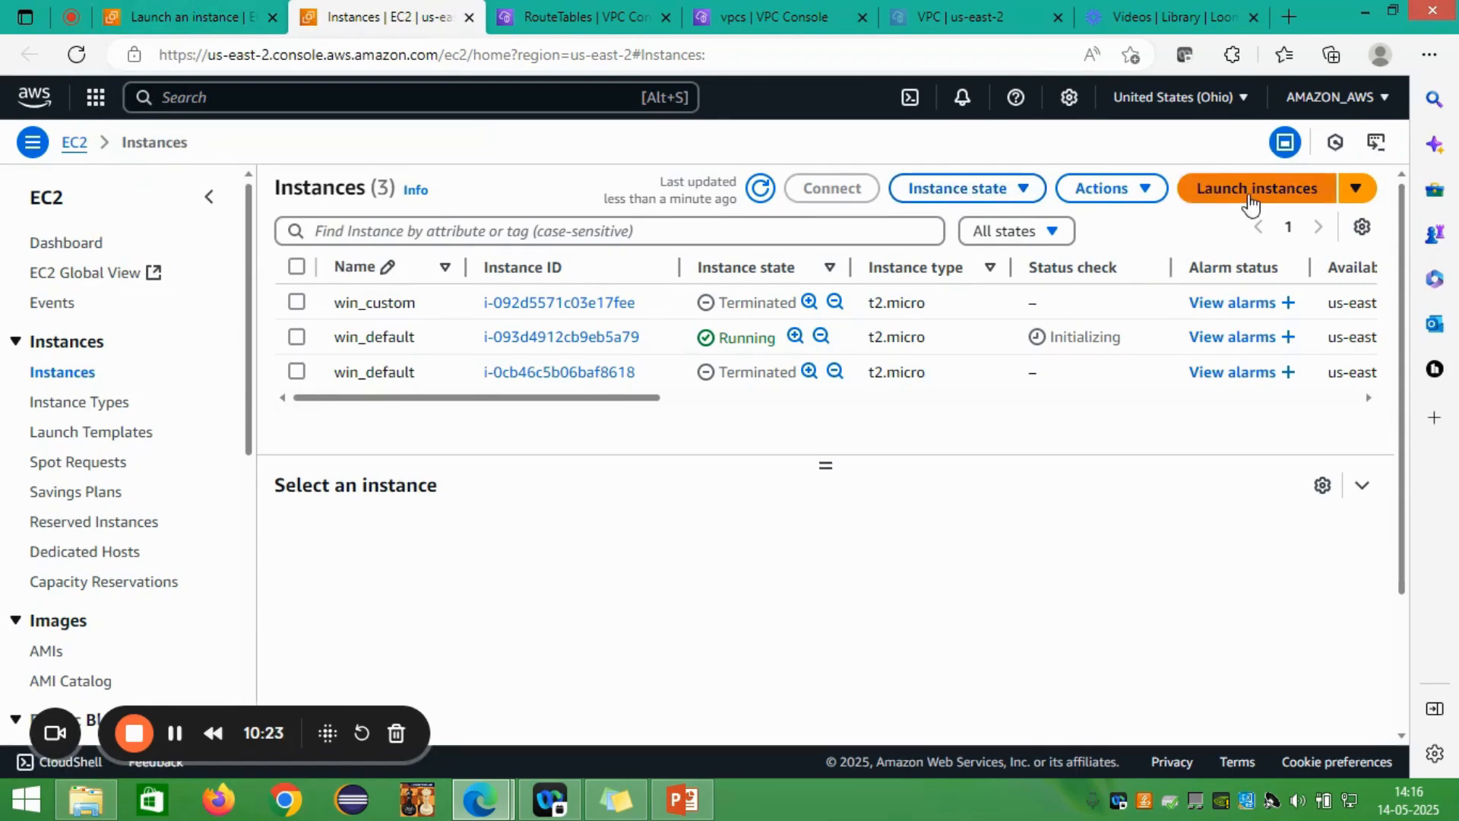
# Step: Start launching another EC2 instance and name it win_custom
pyautogui.click(1249, 199)
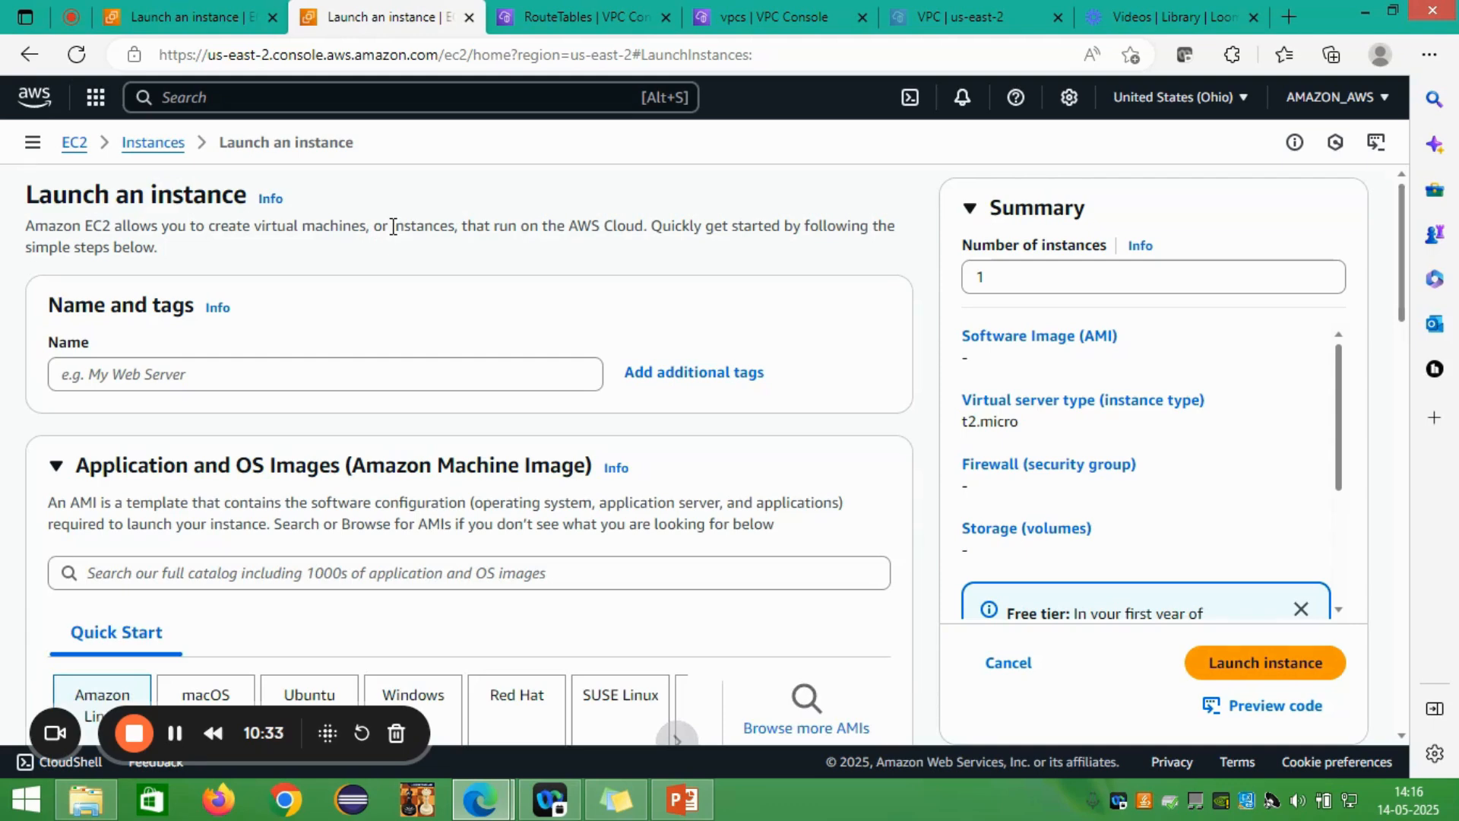
pyautogui.click(228, 365)
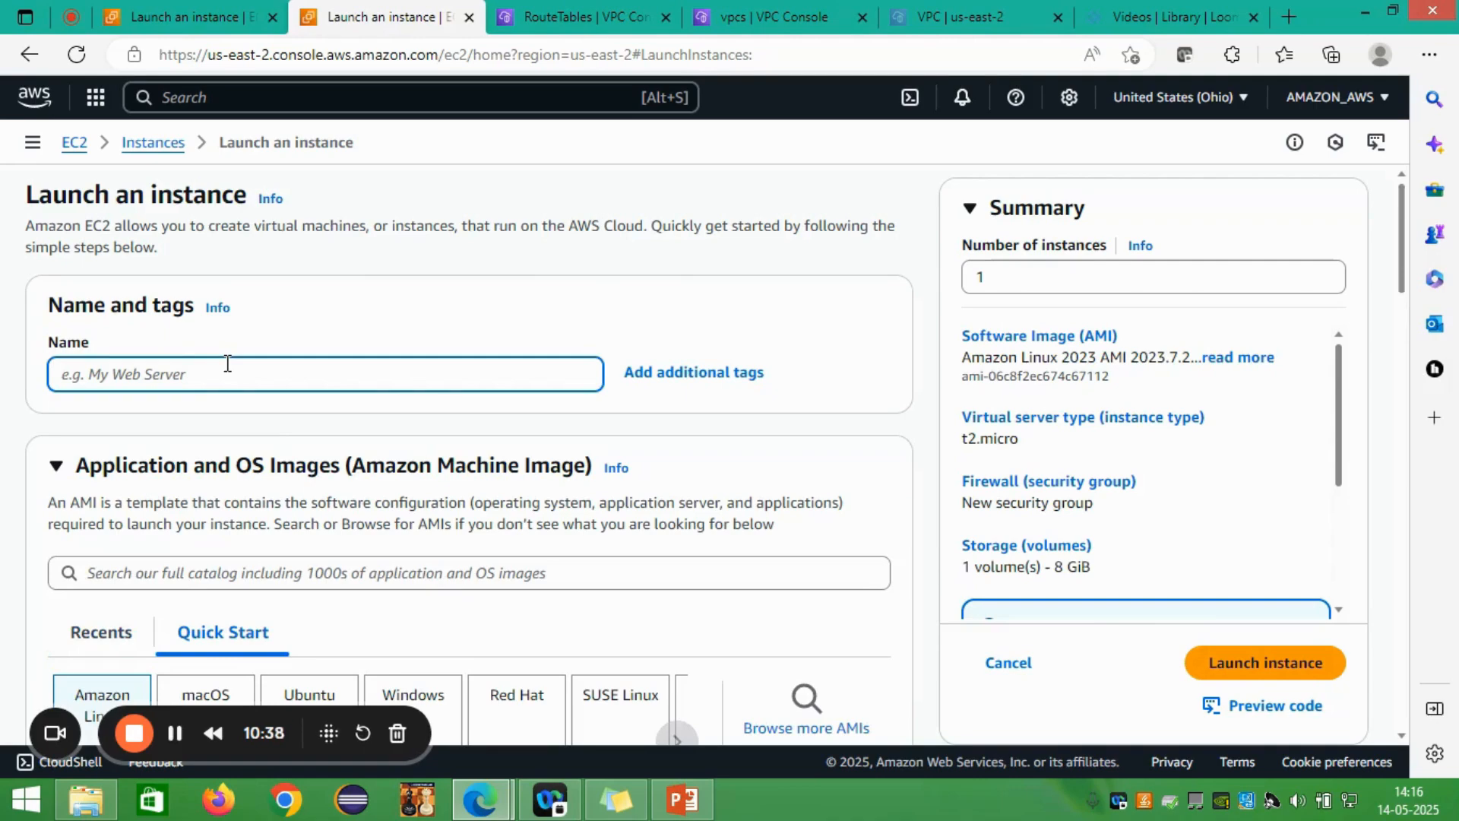
pyautogui.write('win_')
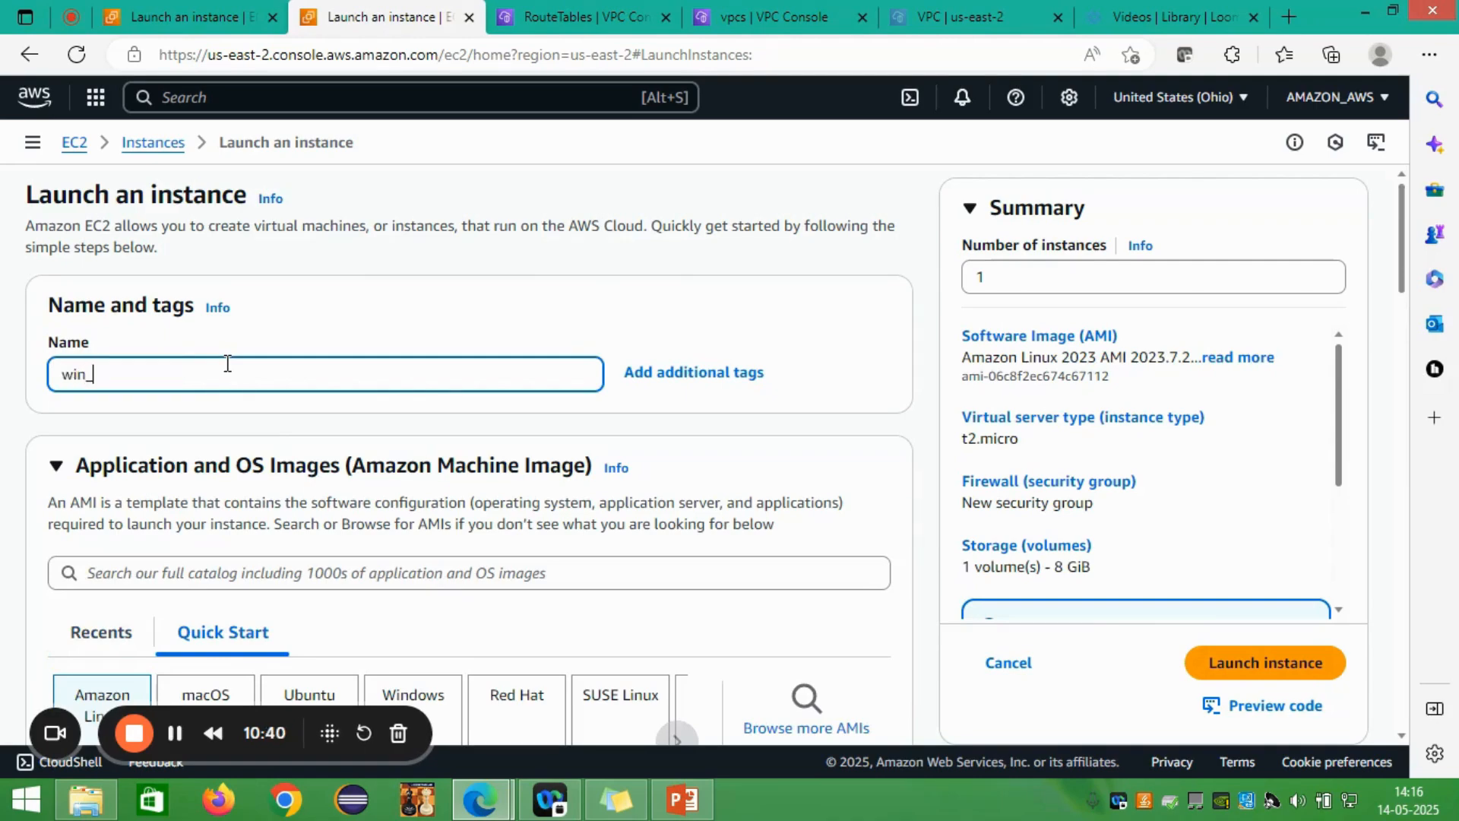
pyautogui.write('custom')
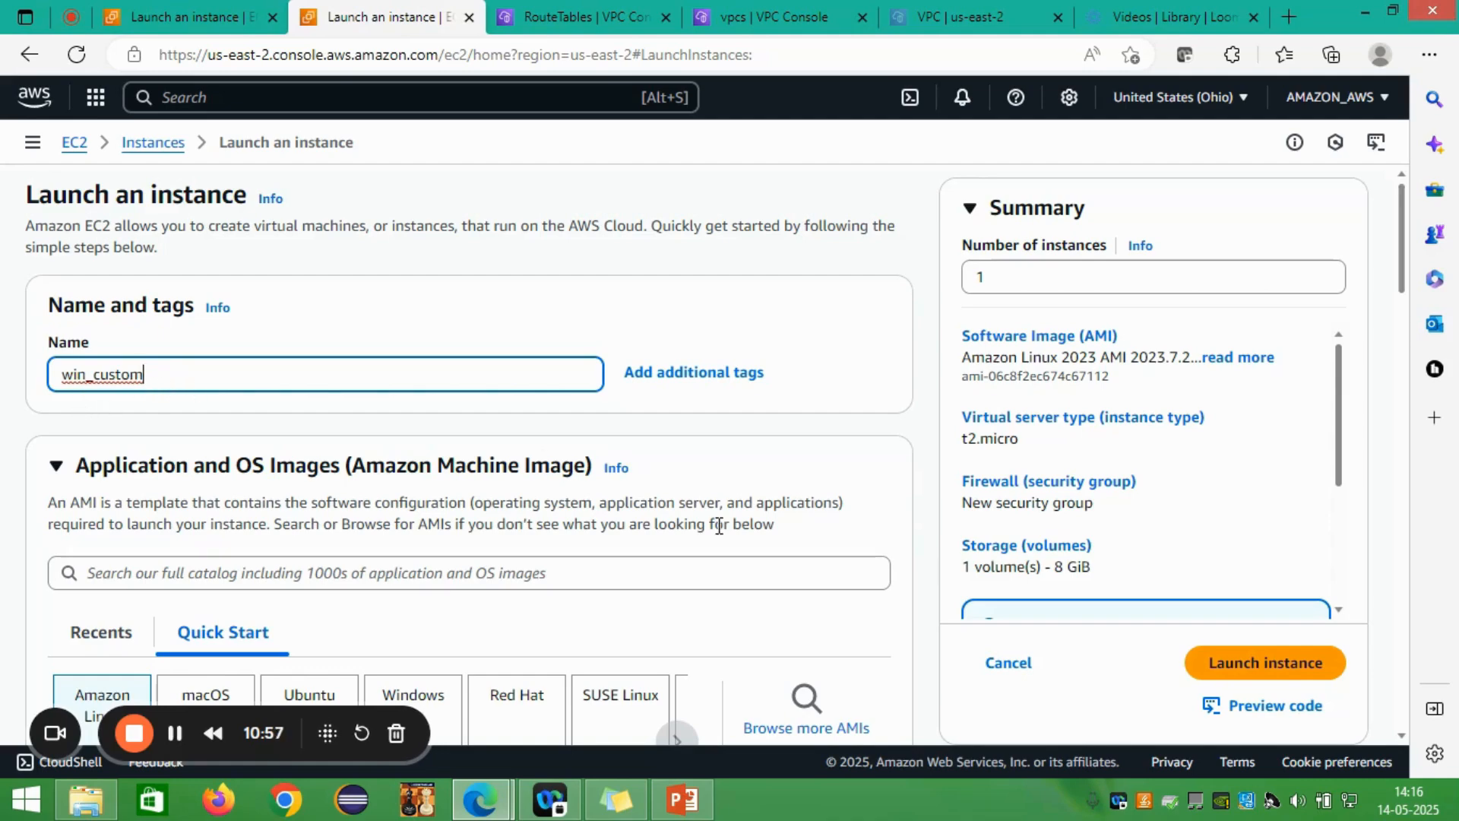
# Step: Choose the Windows image Microsoft Windows Server 2022 Base as the instance's AMI
pyautogui.scroll(-5, 720, 537)
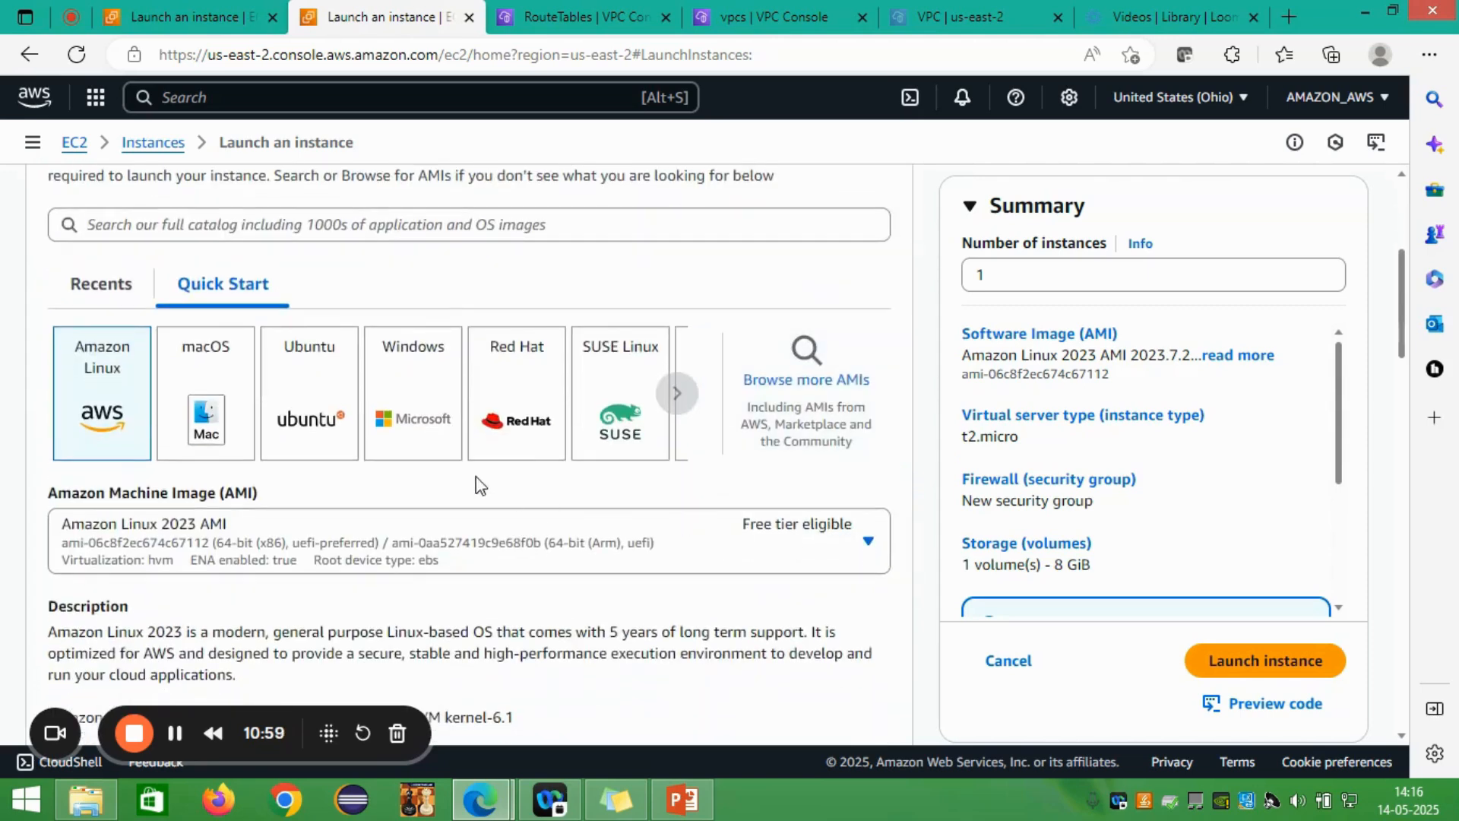
pyautogui.click(435, 430)
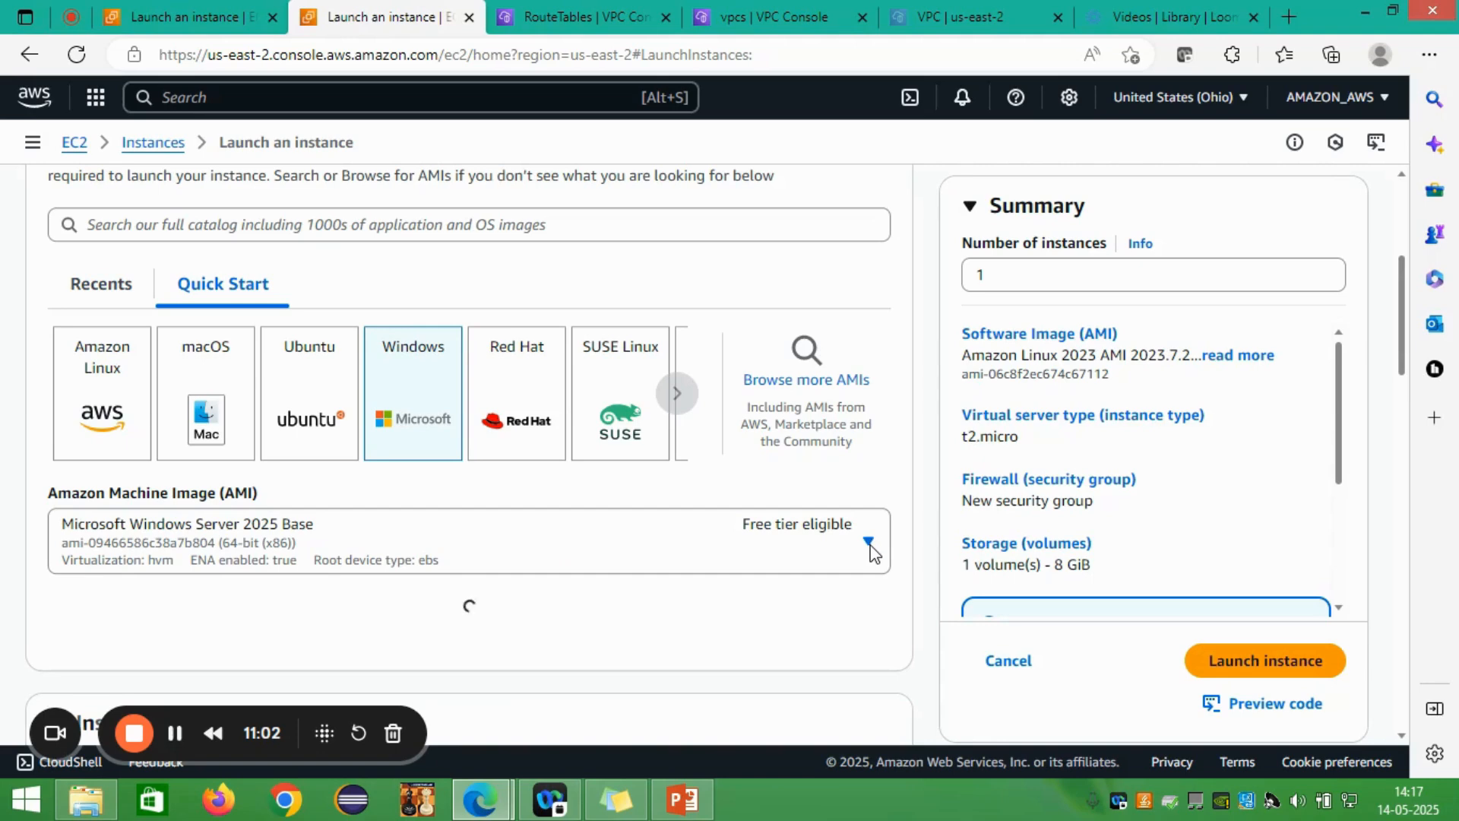
pyautogui.click(869, 542)
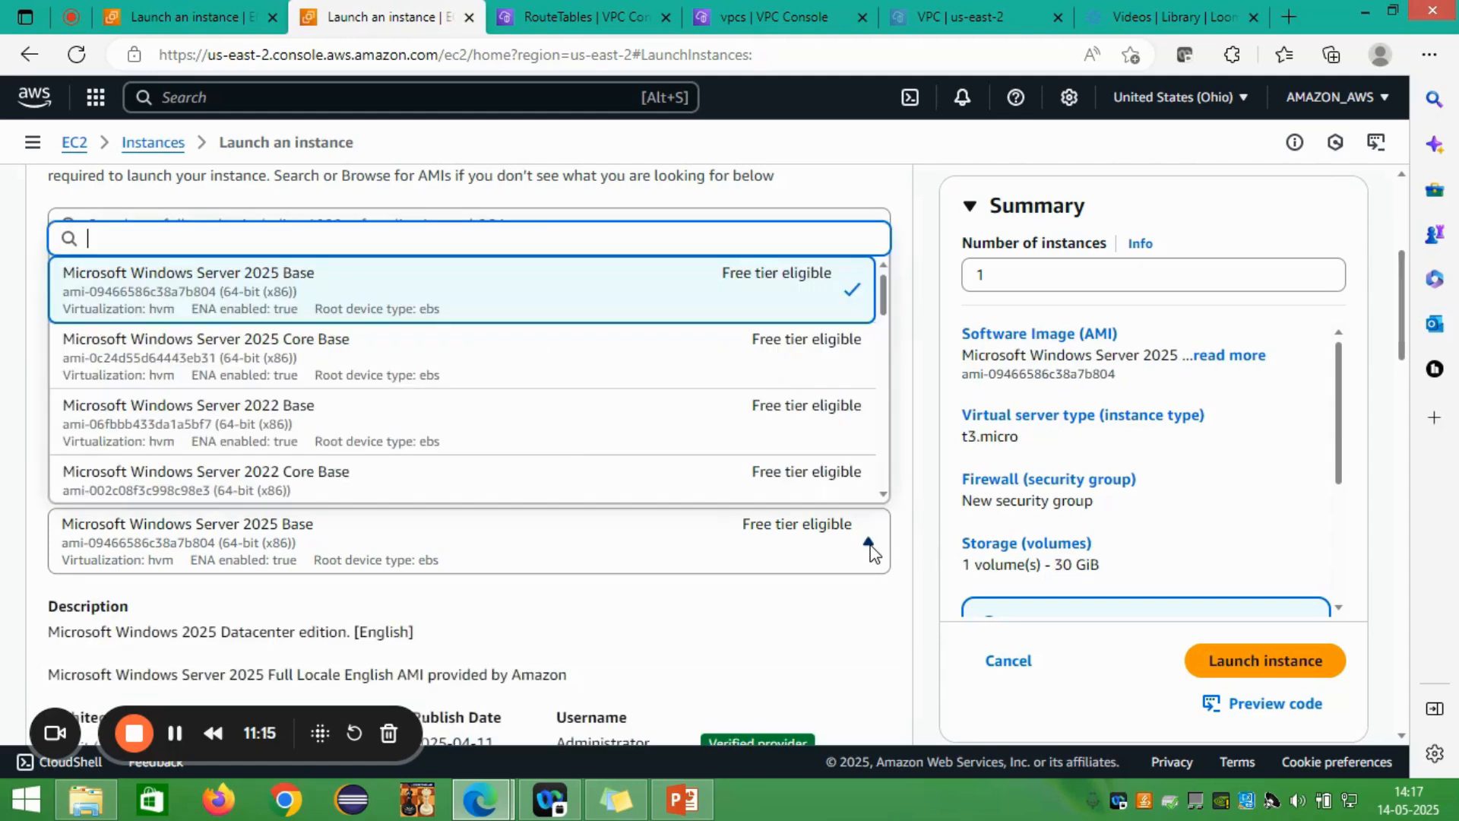
pyautogui.click(483, 432)
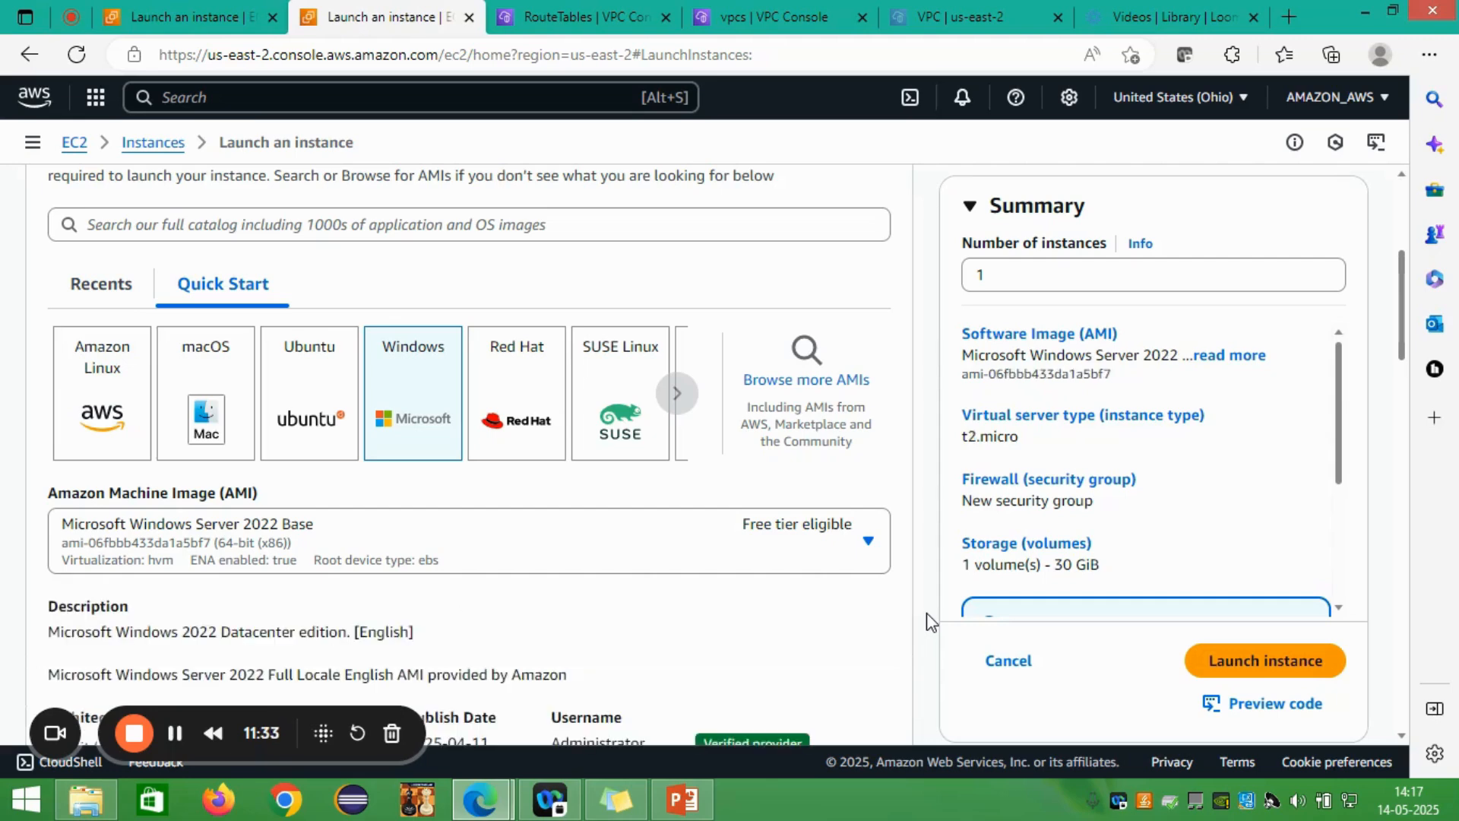
# Step: Create a new RSA key pair named customkey in .pem format for the instance and dismiss the download pop-up
pyautogui.scroll(-7, 929, 622)
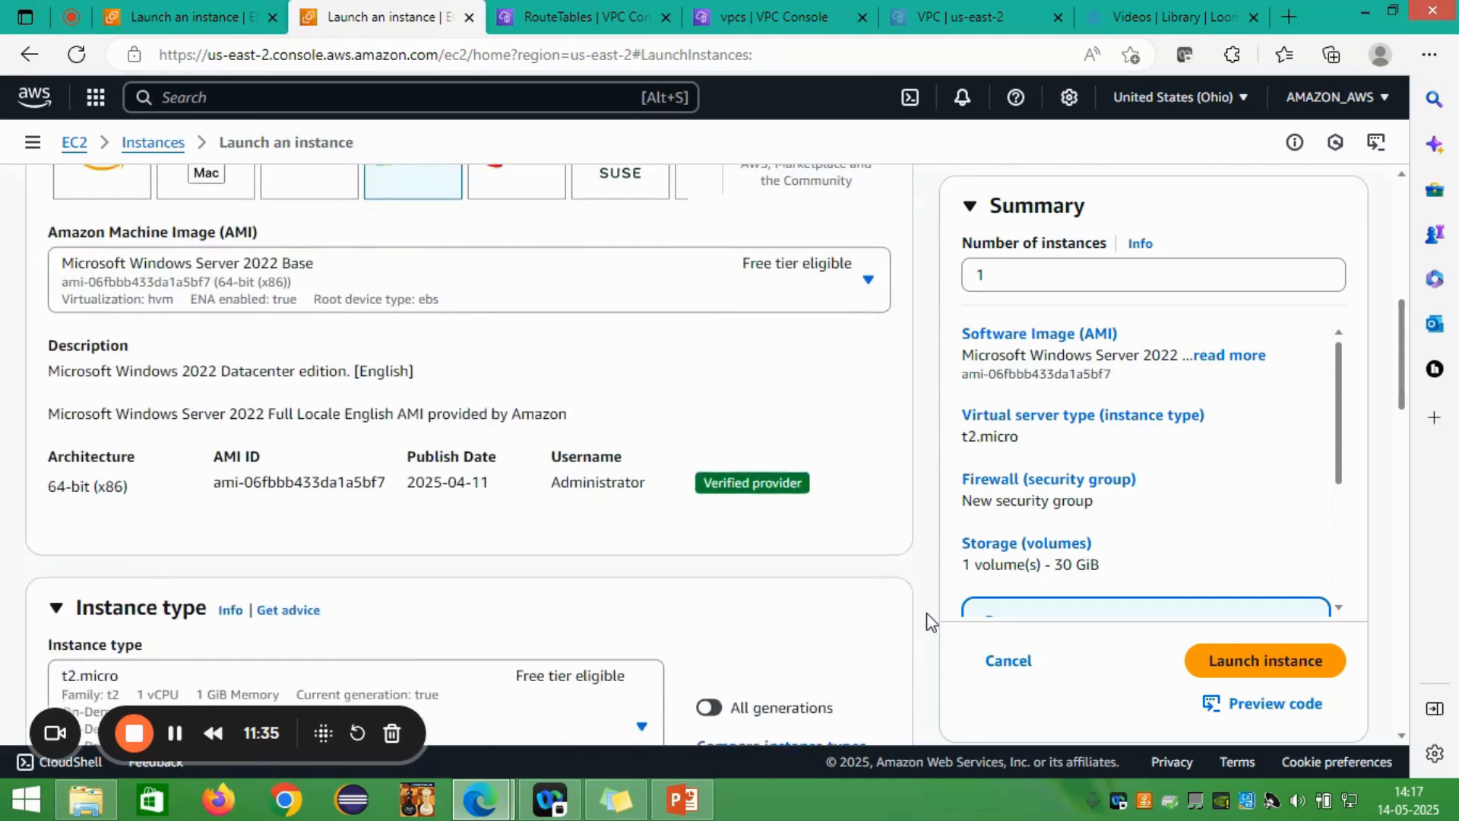
pyautogui.scroll(-2, 928, 622)
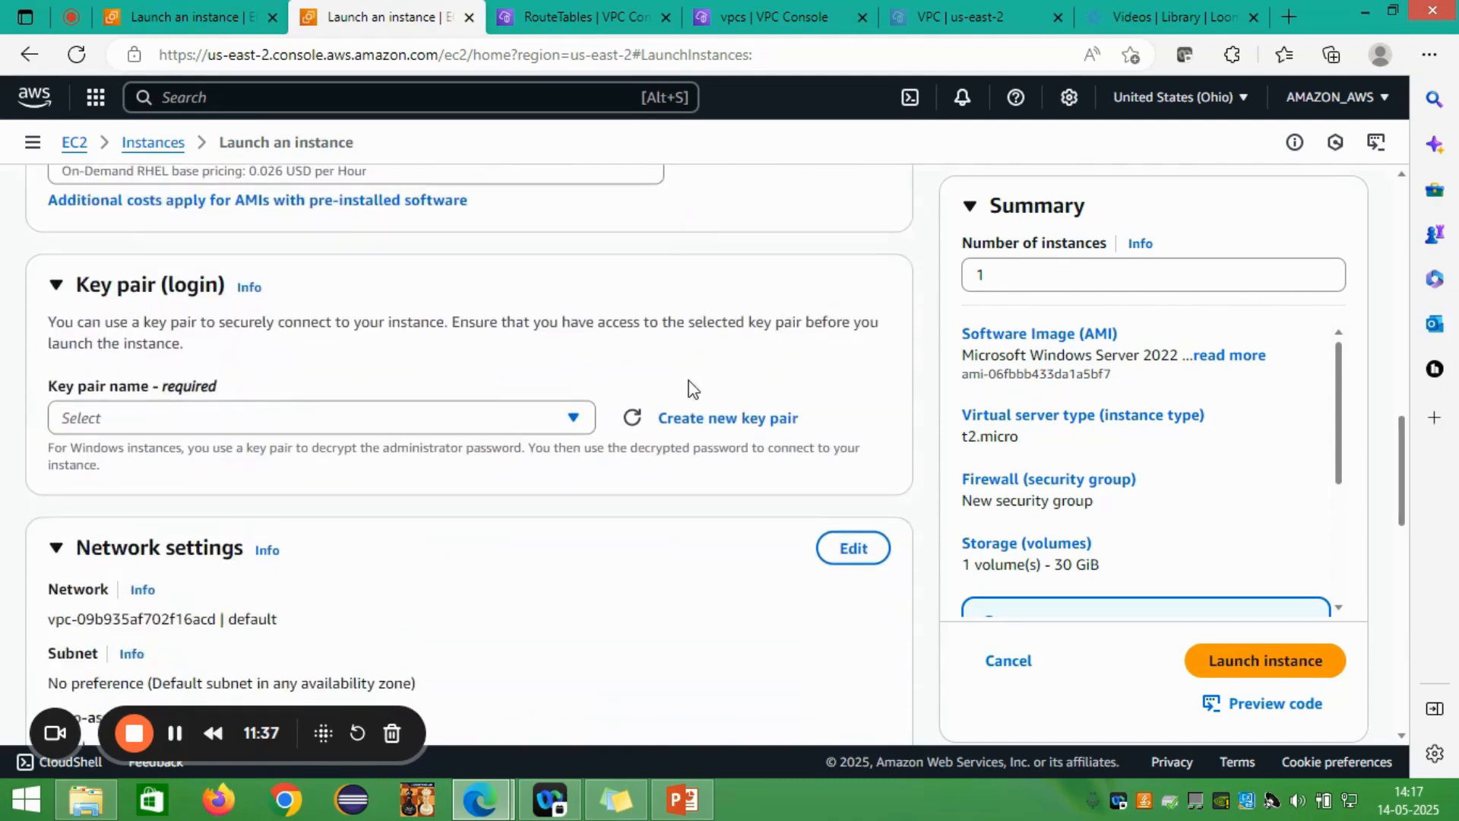
pyautogui.click(690, 420)
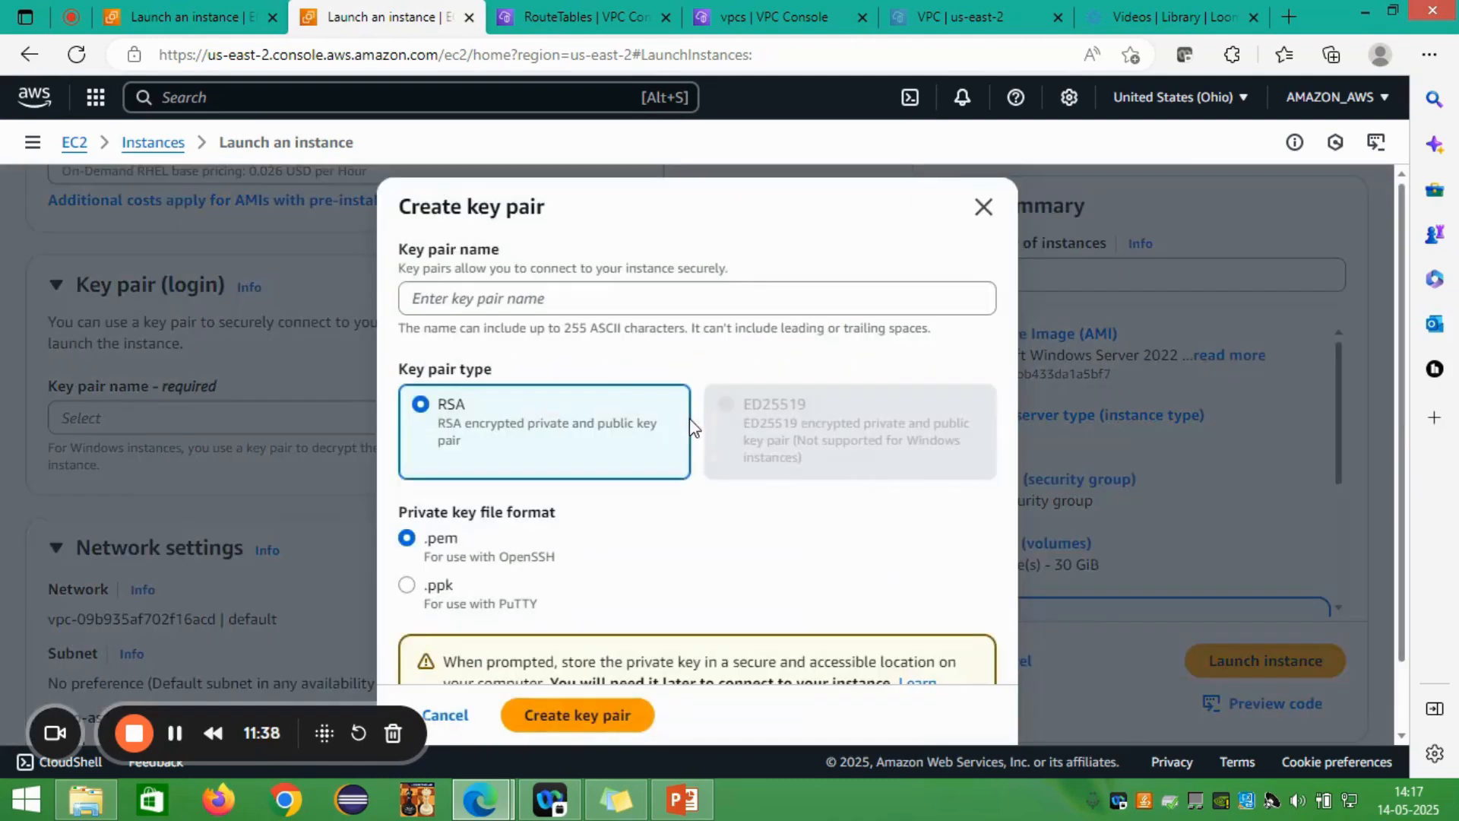
pyautogui.click(546, 299)
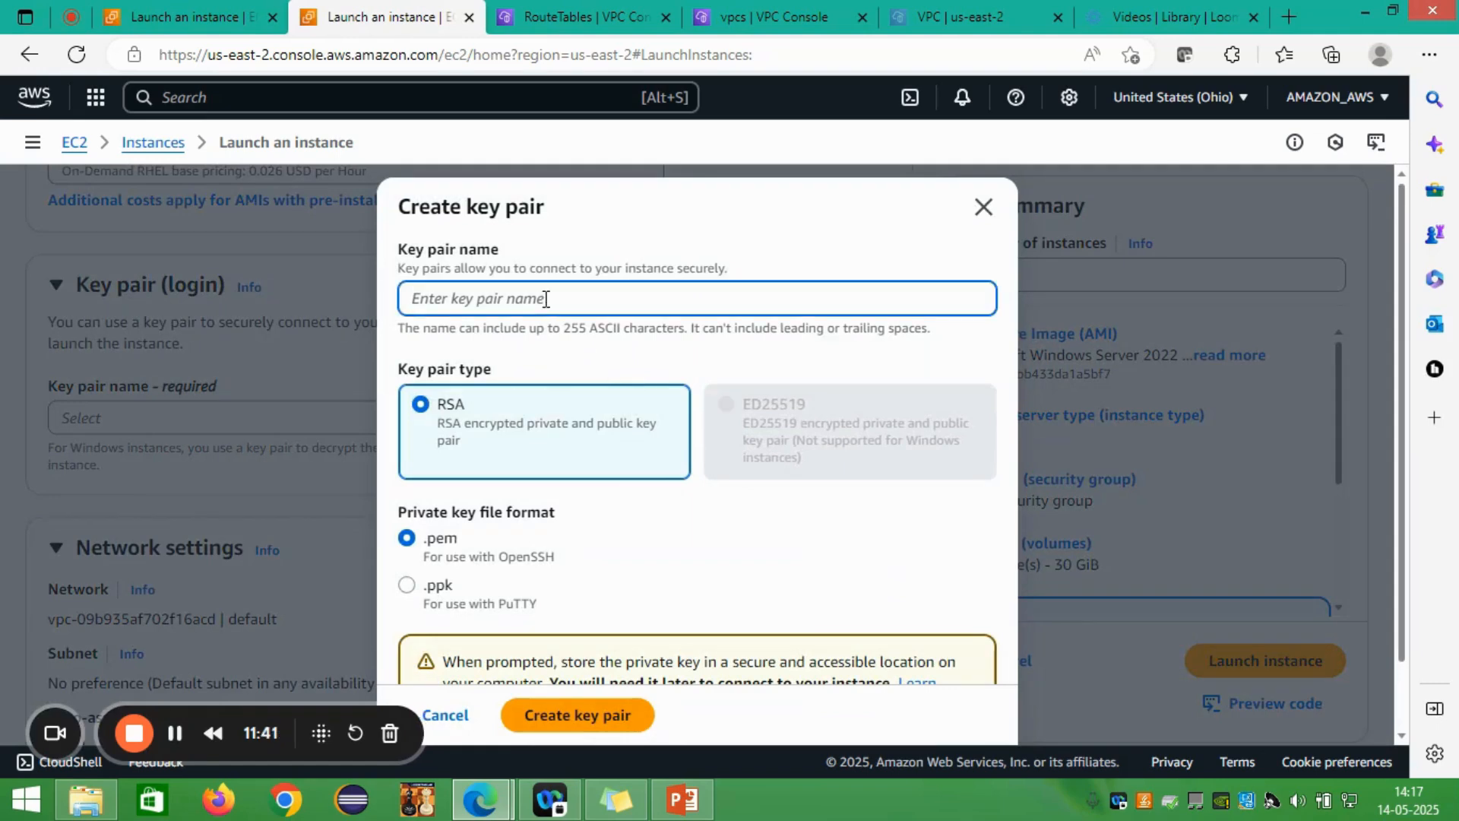
pyautogui.write('customkey')
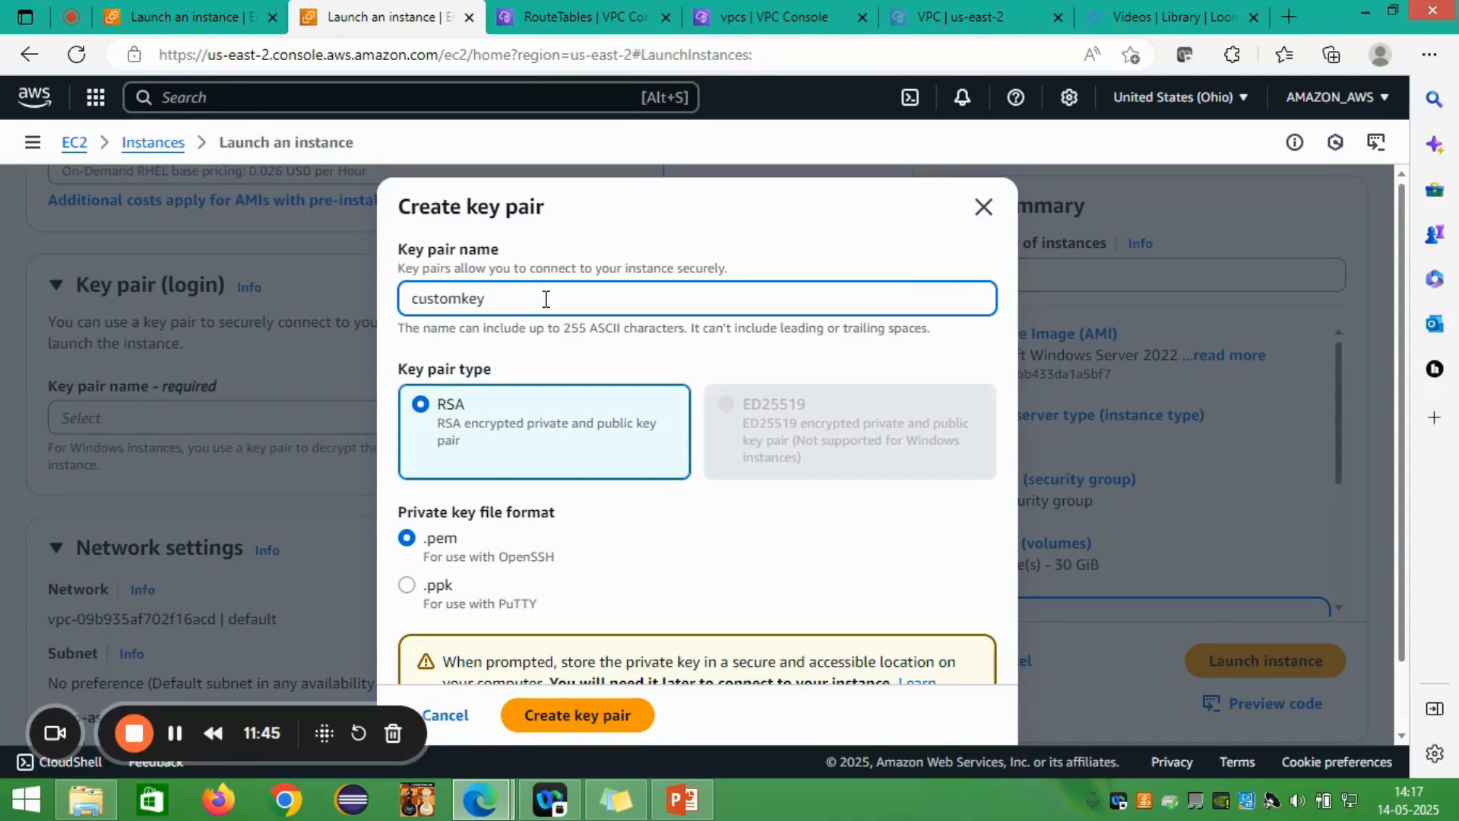
pyautogui.click(589, 727)
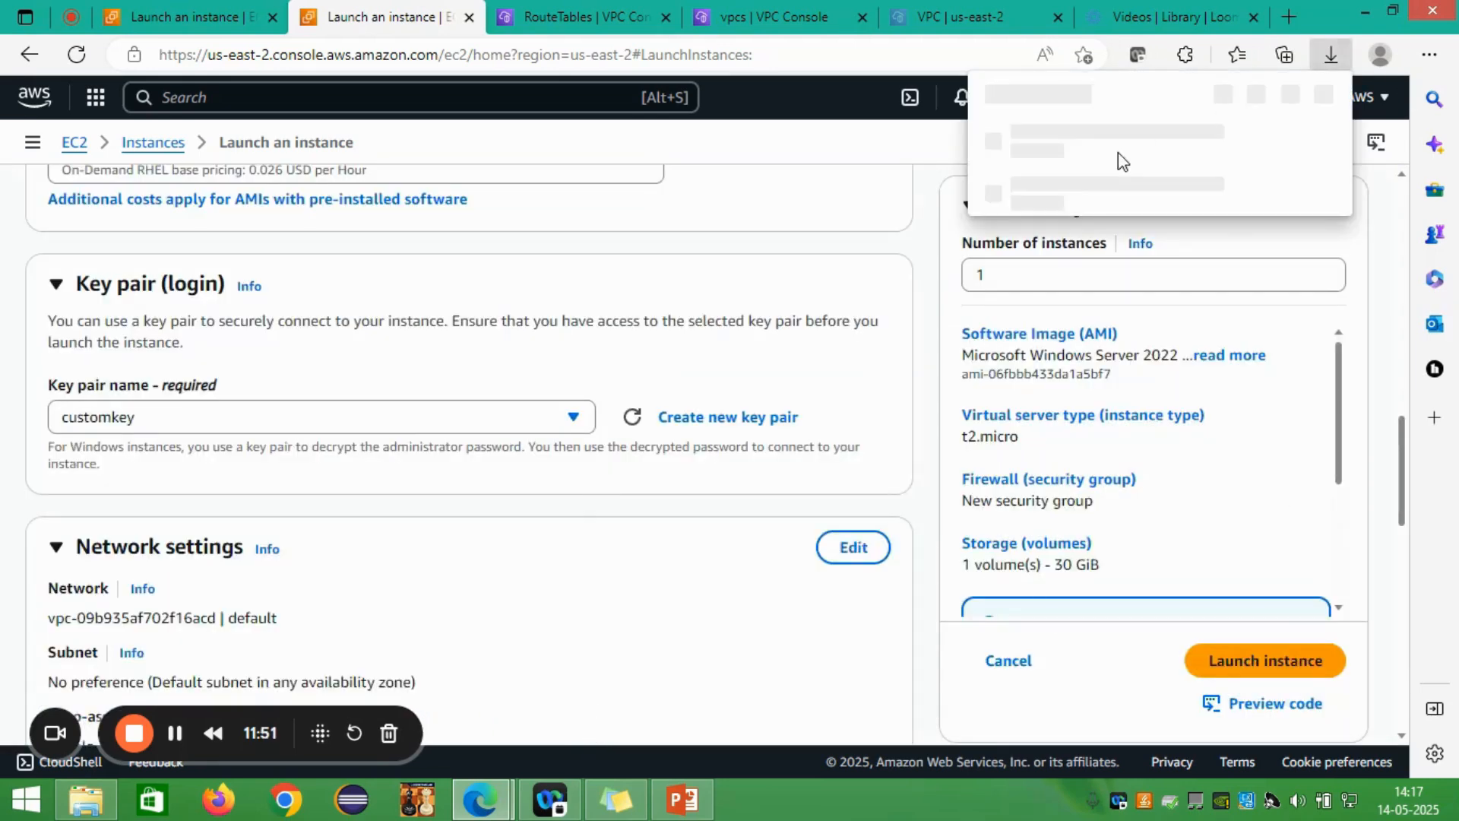
pyautogui.click(919, 450)
# Step: Edit the network settings and select the custom VPC myvpc1 with CIDR 192.168.1.0/24
pyautogui.scroll(-2, 921, 460)
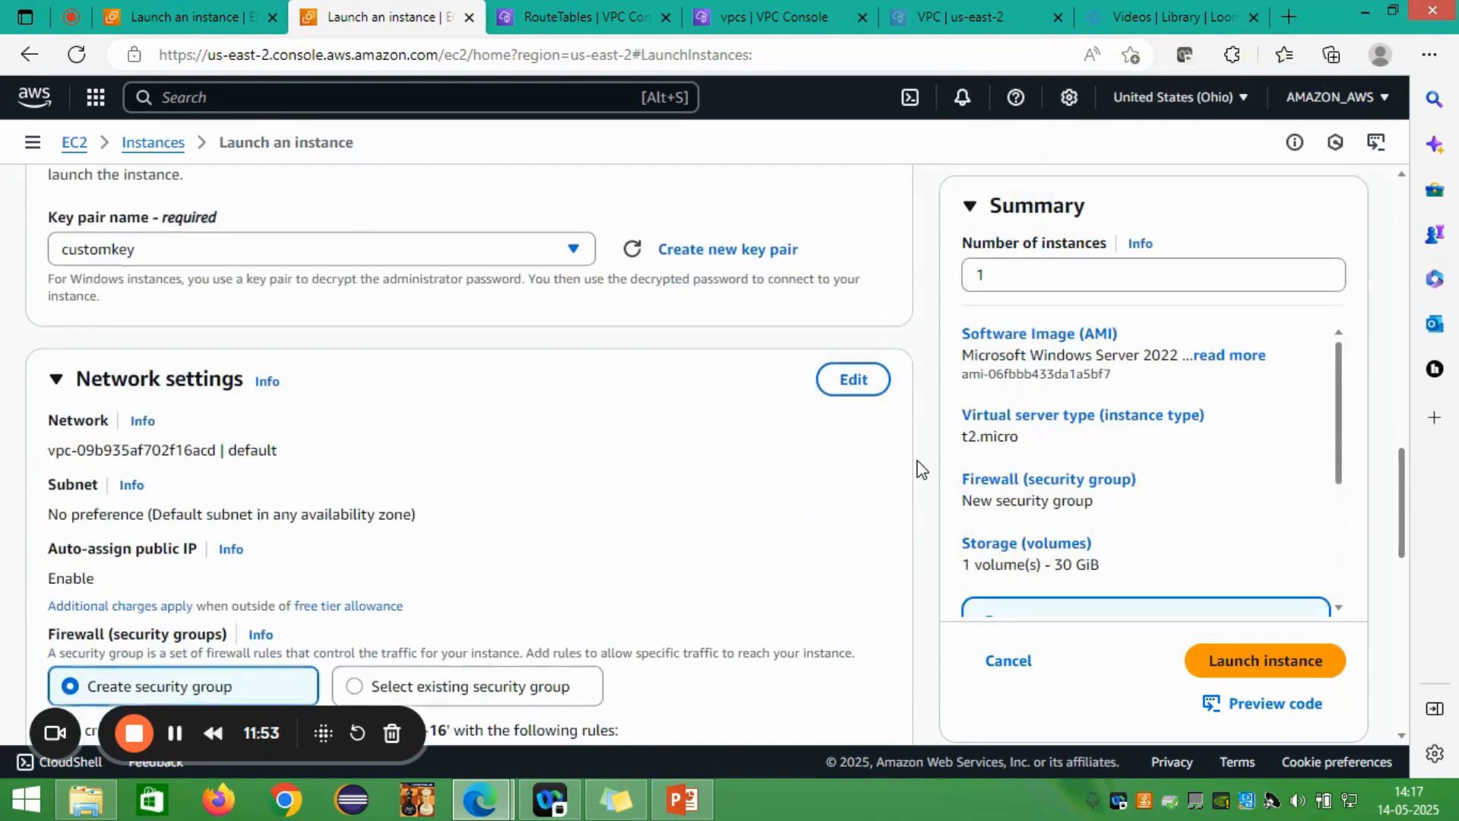
pyautogui.click(857, 389)
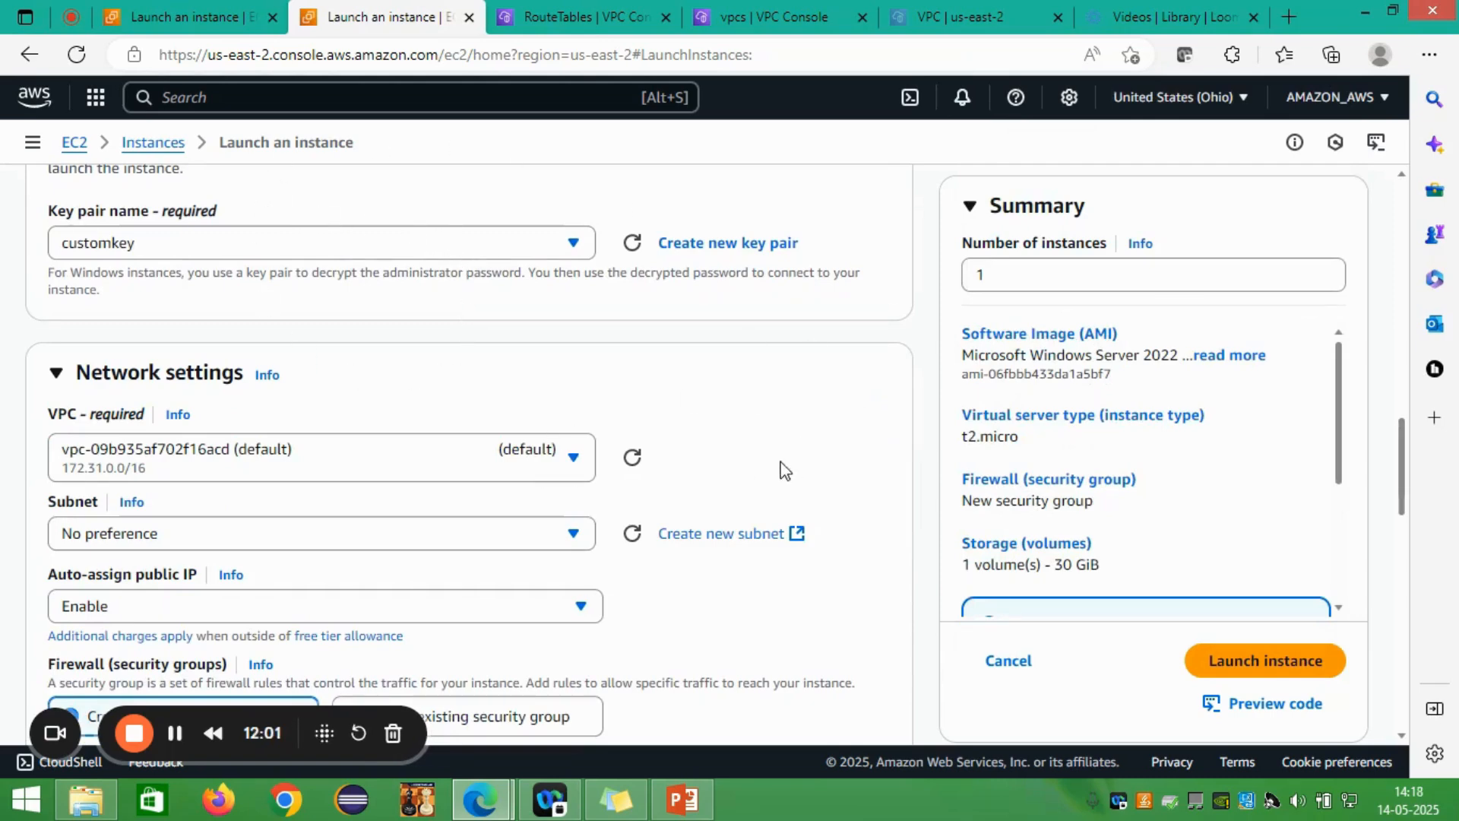
pyautogui.click(575, 462)
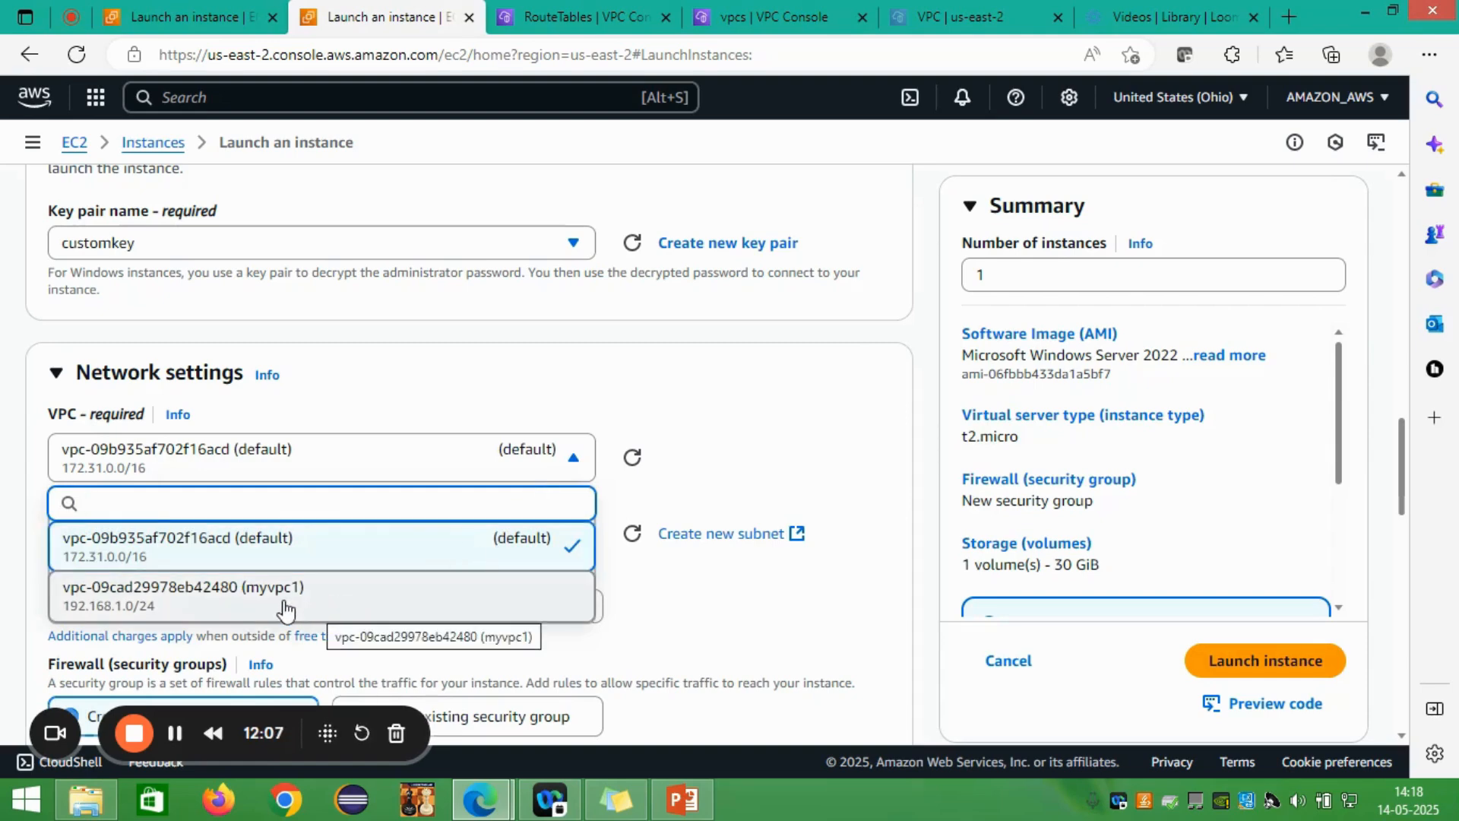
pyautogui.press('Return')
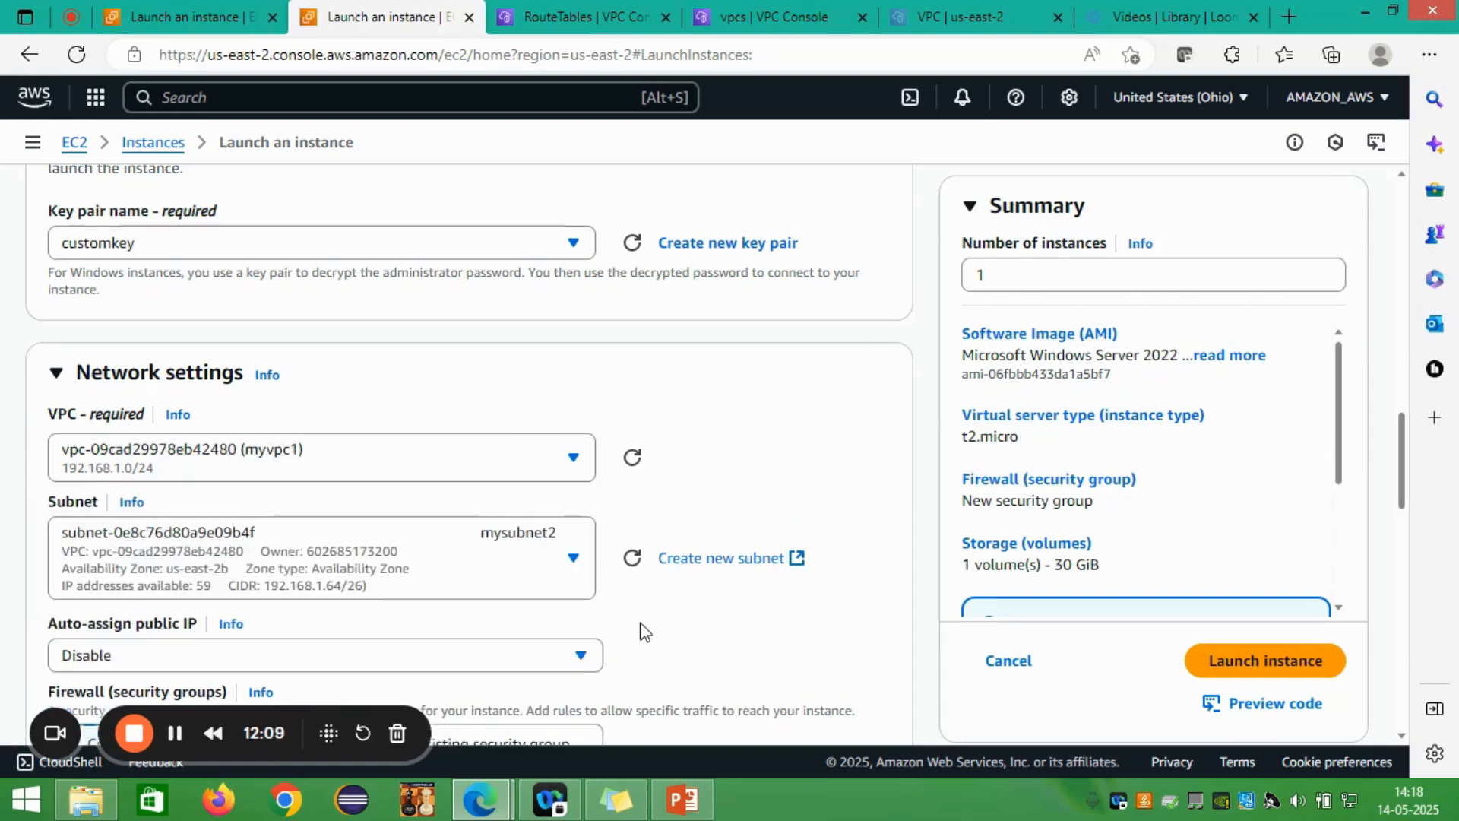
# Step: Check the VPC and route table console pages, and select subnet mysubnet1 in us-east-2a with CIDR 192.168.1.0/26 for the instance
pyautogui.scroll(-3, 644, 630)
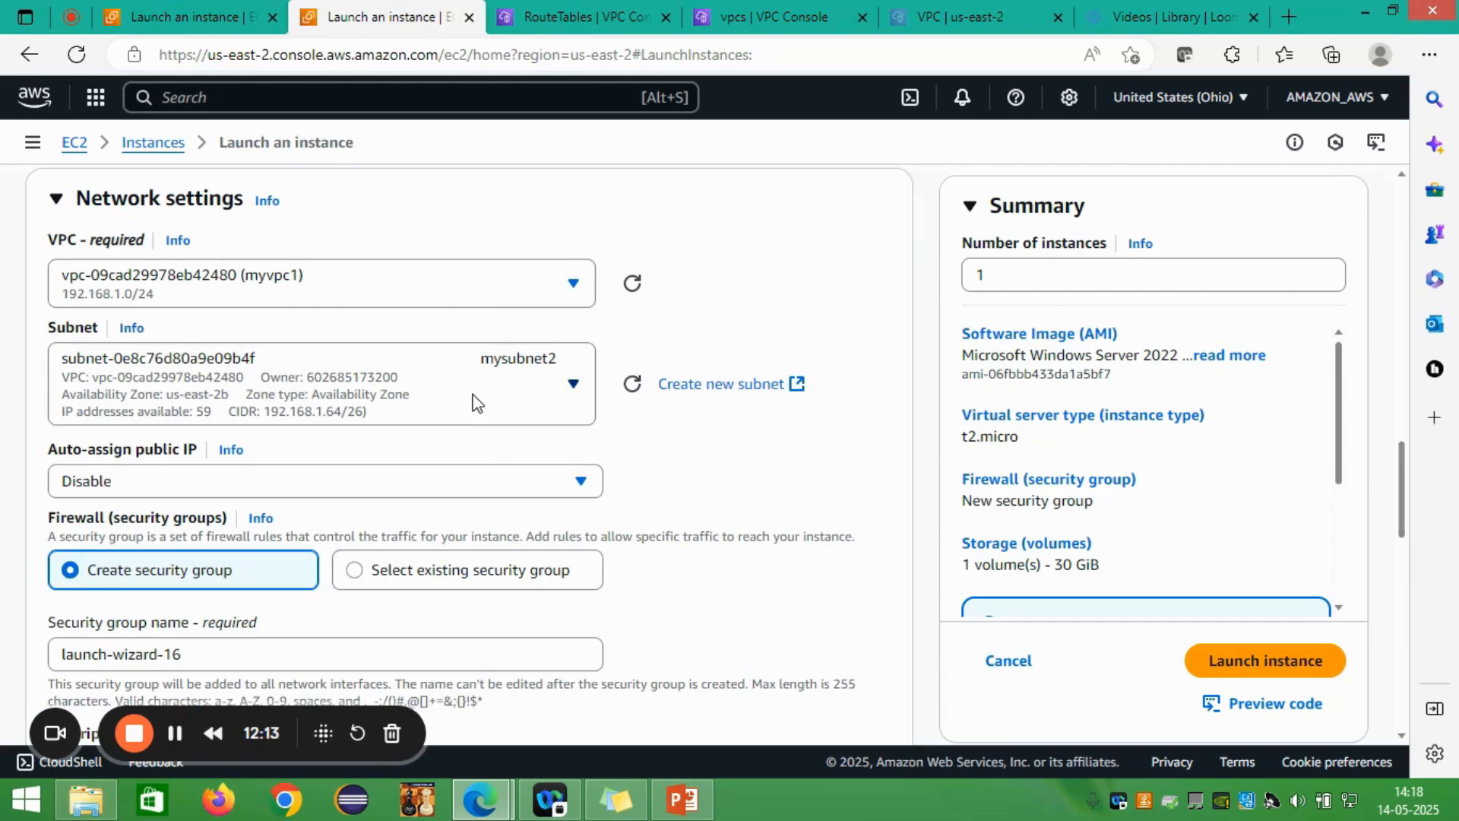
pyautogui.click(574, 389)
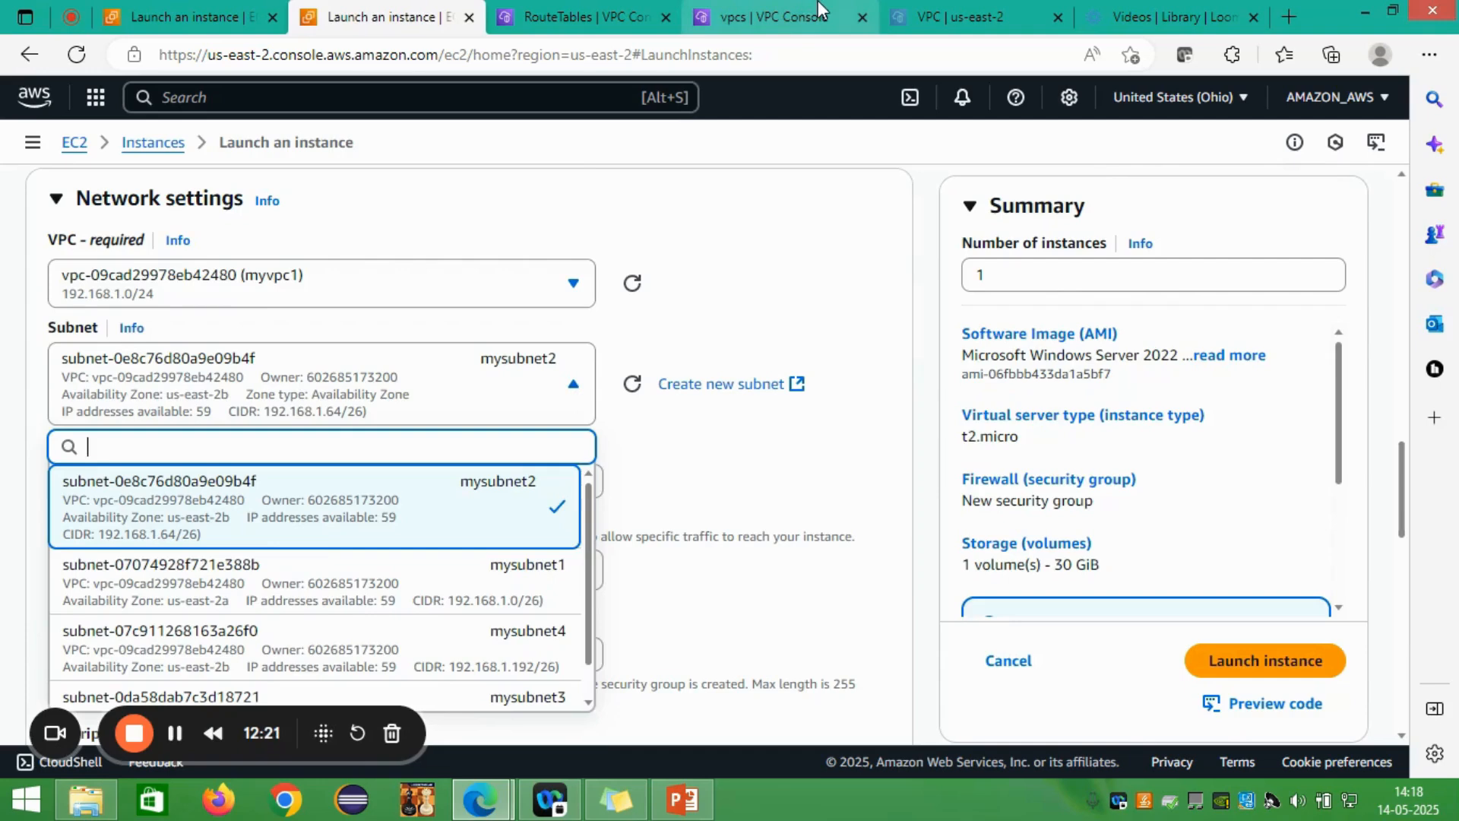
pyautogui.click(752, 23)
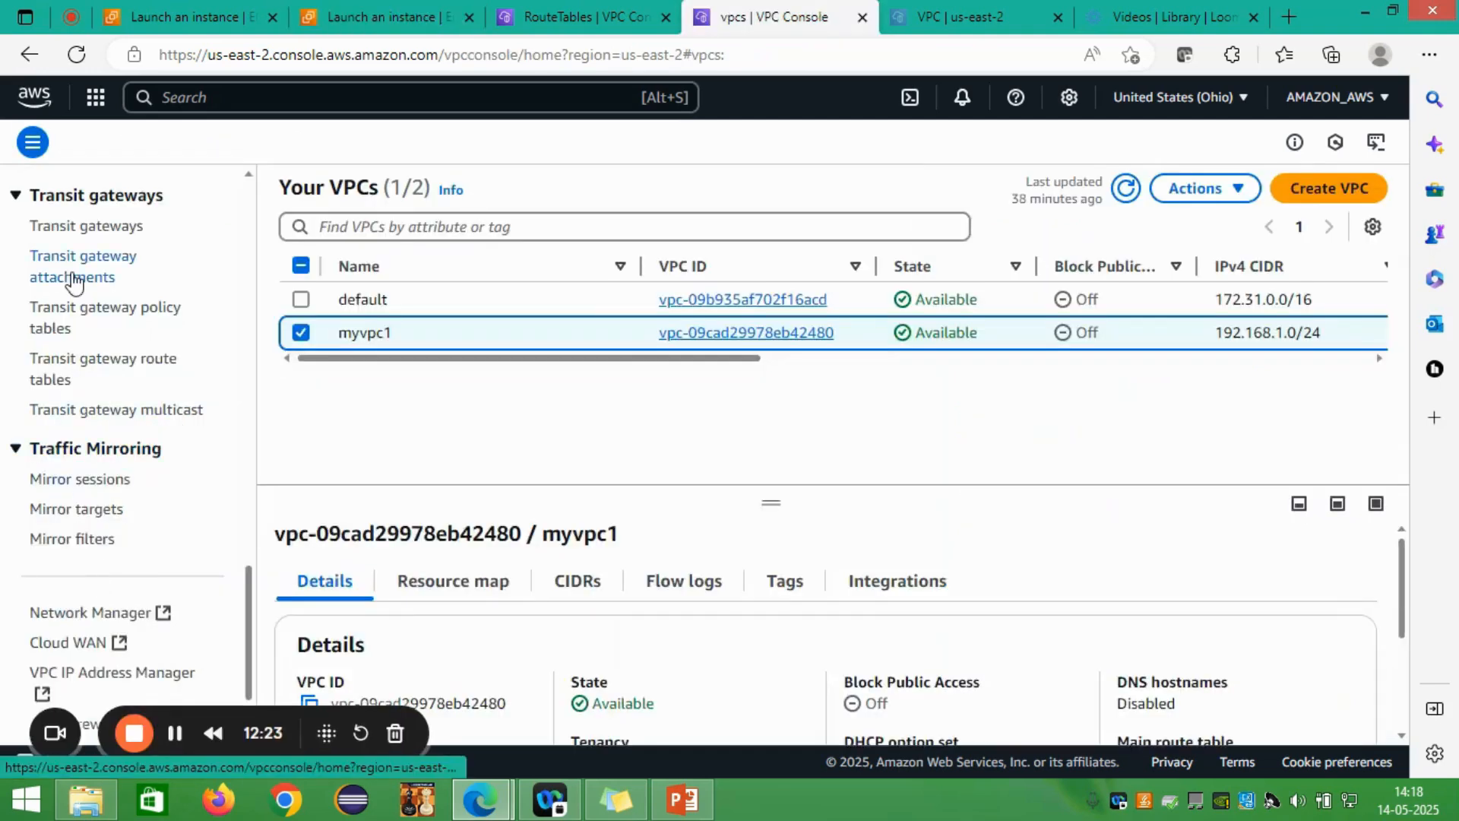
pyautogui.click(577, 17)
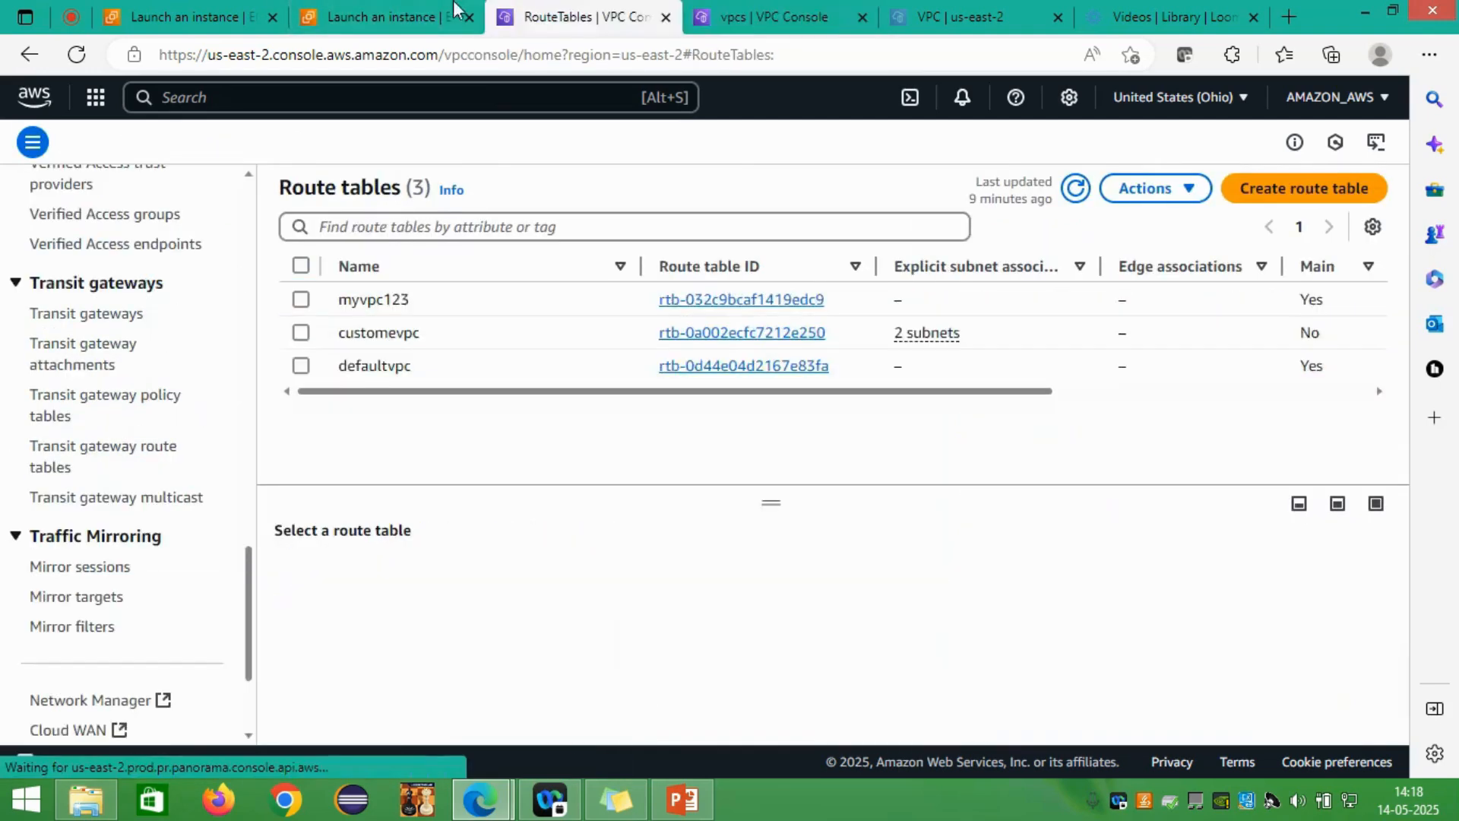
pyautogui.click(363, 23)
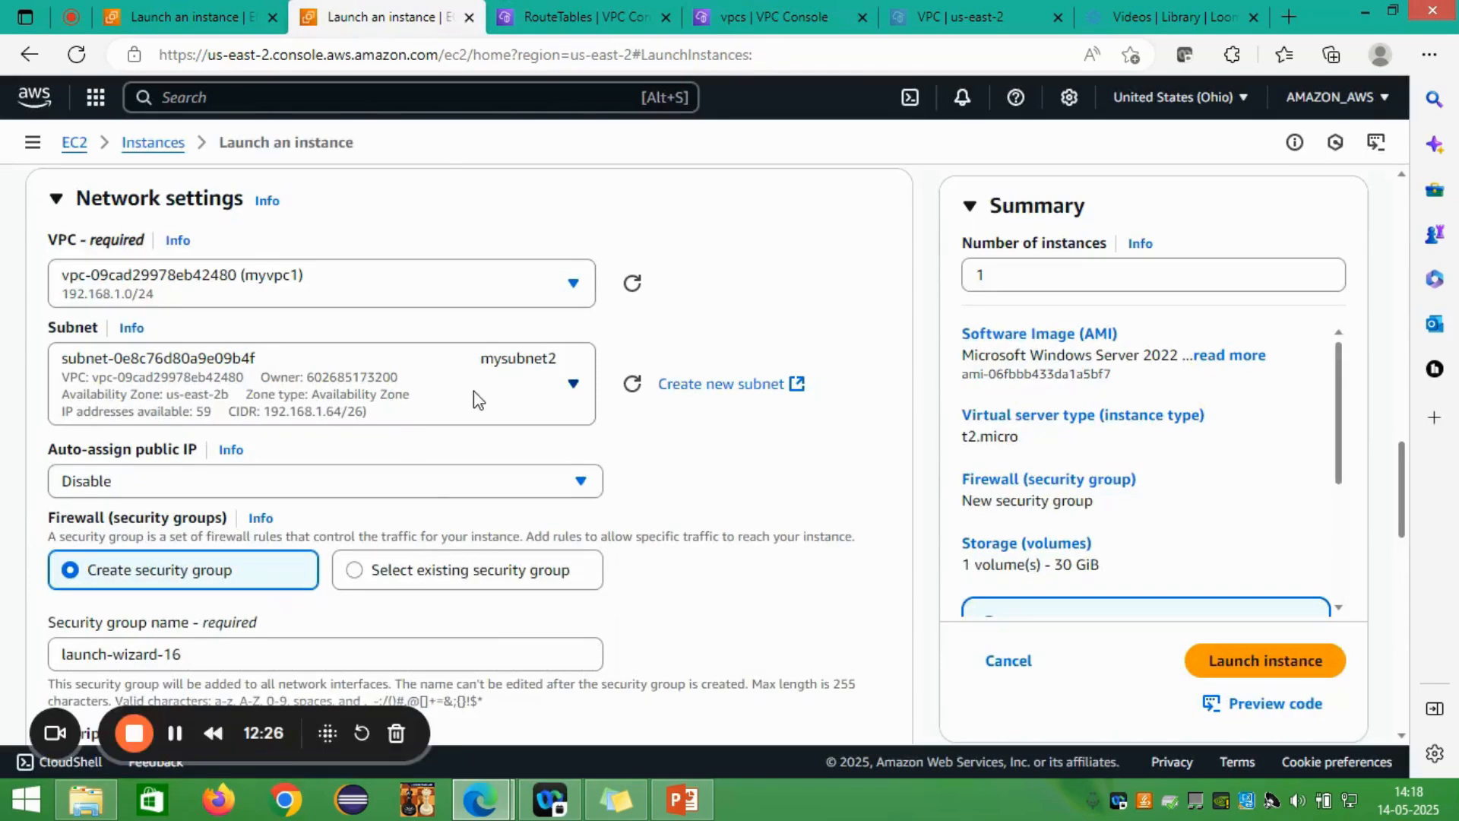
pyautogui.click(564, 395)
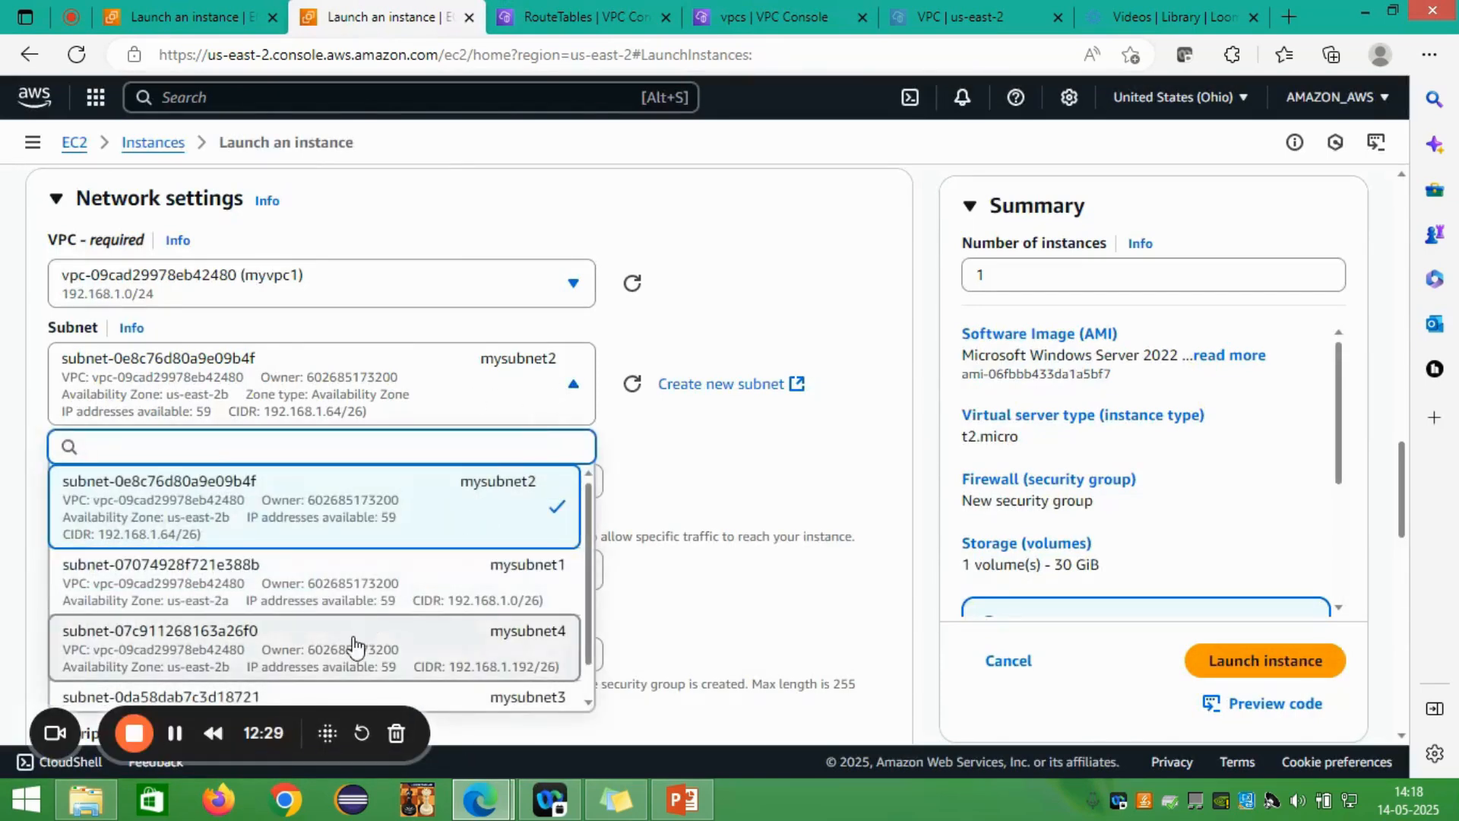
pyautogui.click(325, 584)
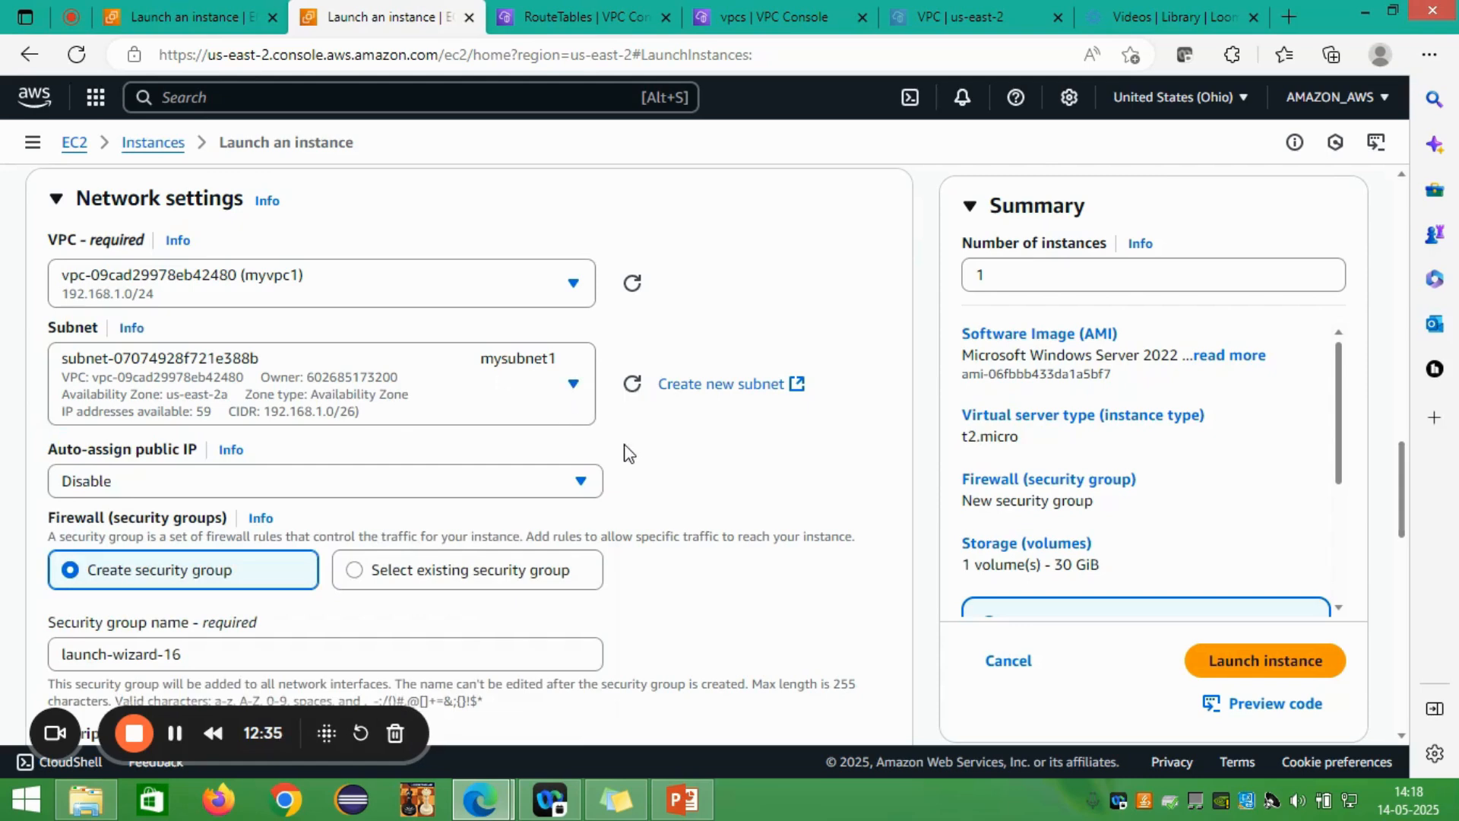
# Step: Enable auto-assign public IP in the network settings, keep the default RDP security group and 30 GiB gp2 storage, and launch the instance
pyautogui.click(584, 484)
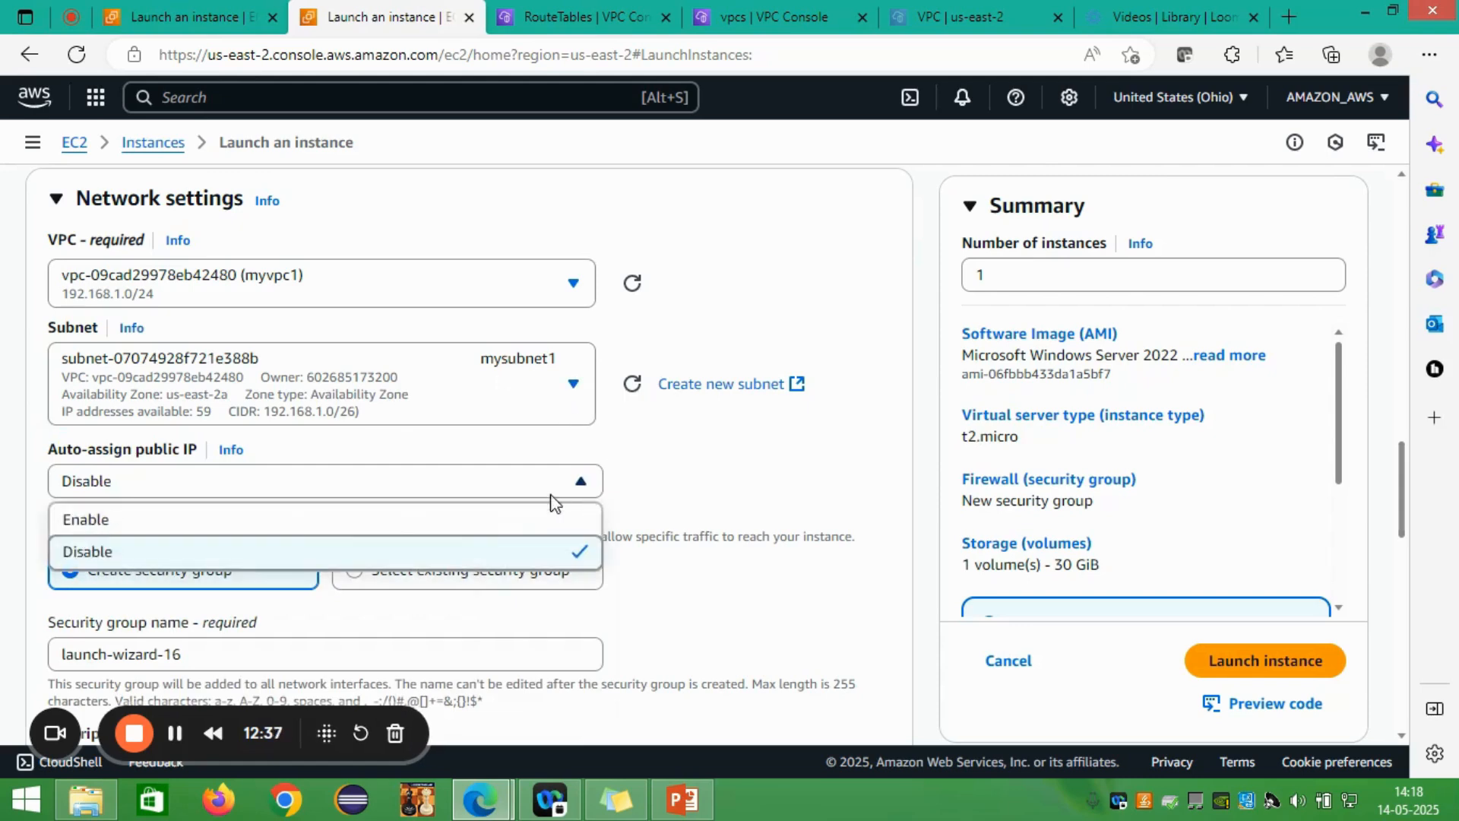
pyautogui.click(577, 520)
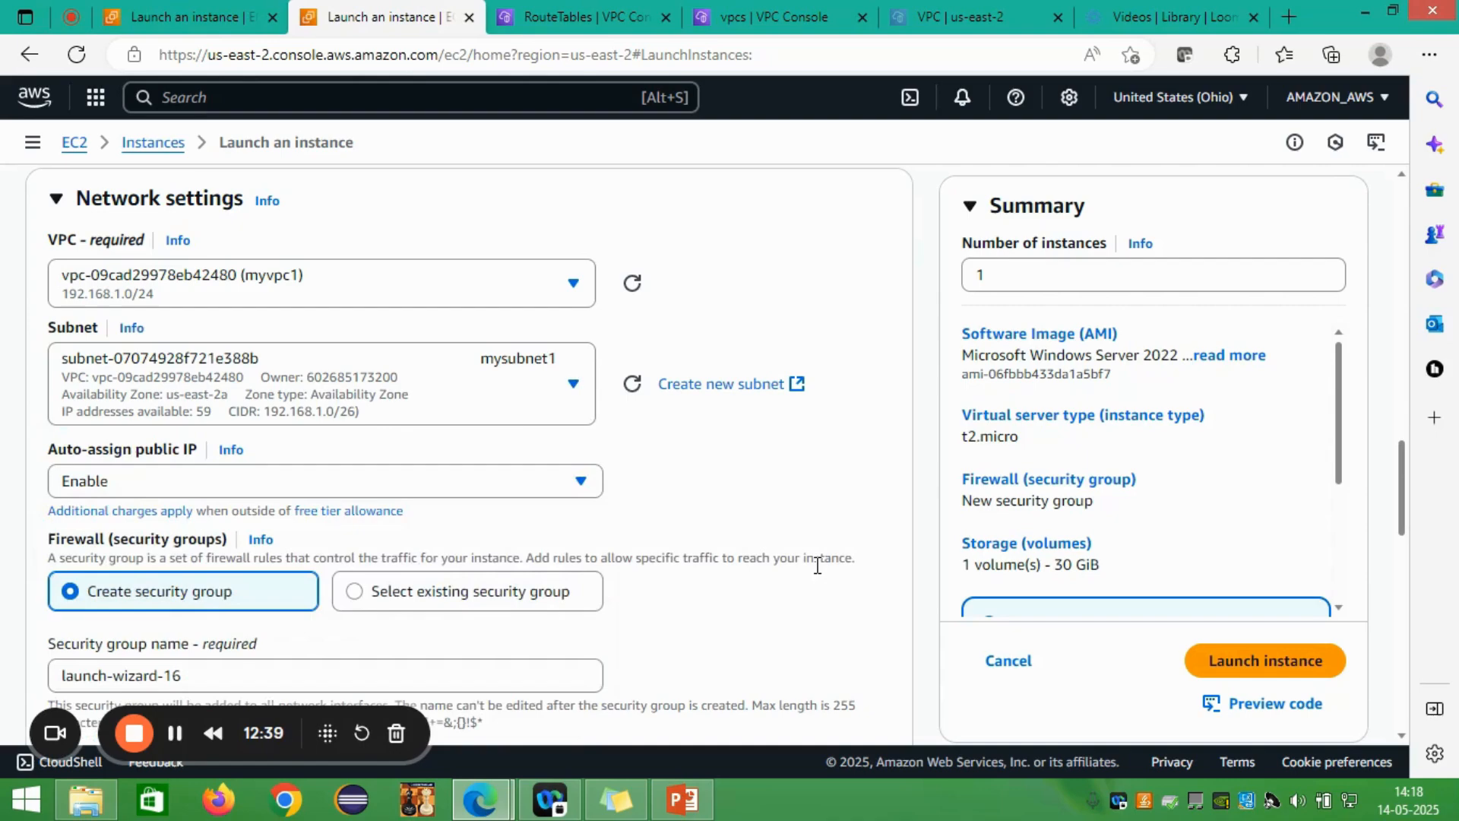
pyautogui.scroll(-10, 816, 564)
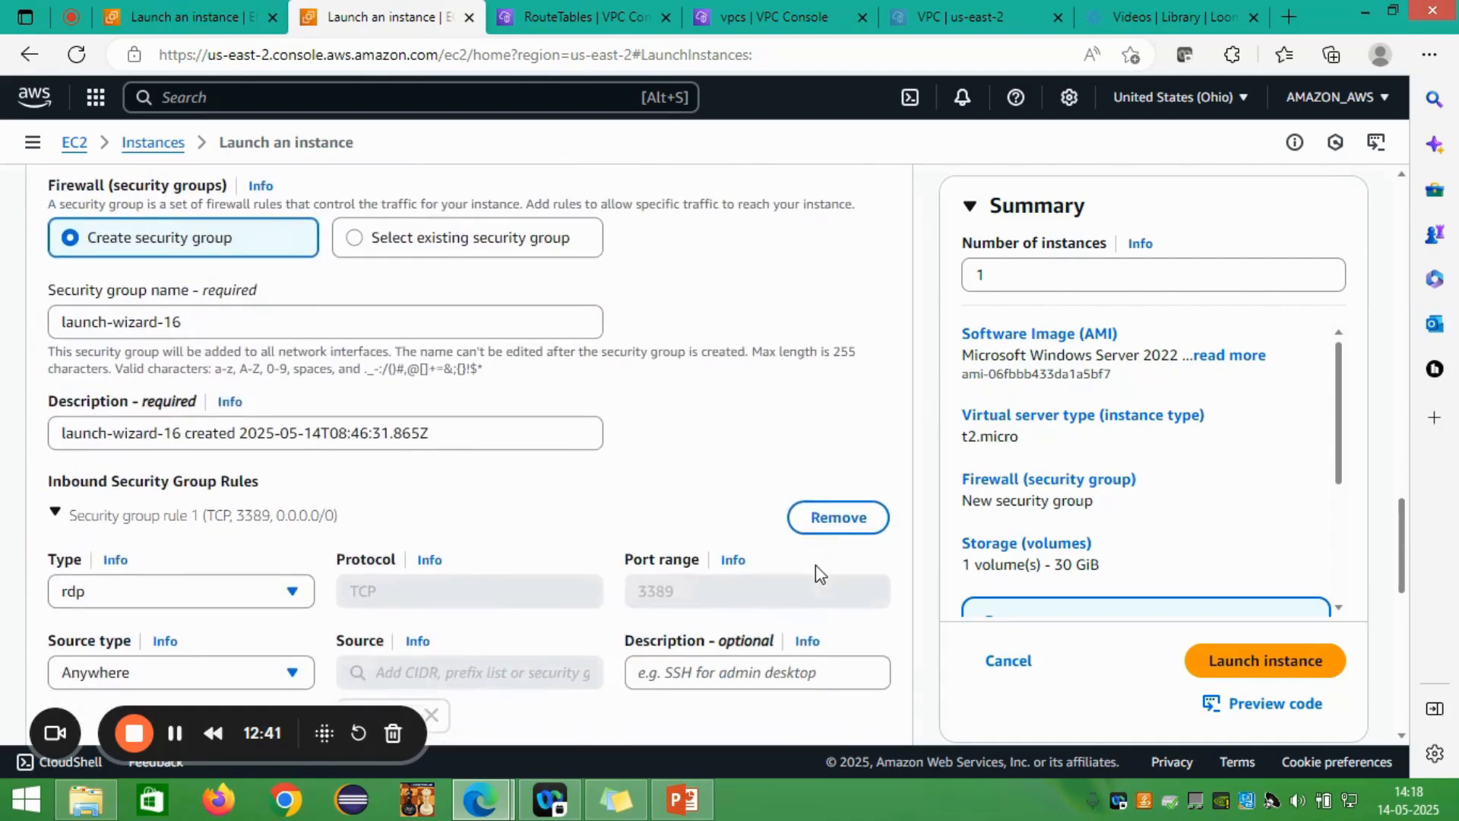
pyautogui.scroll(-5, 814, 564)
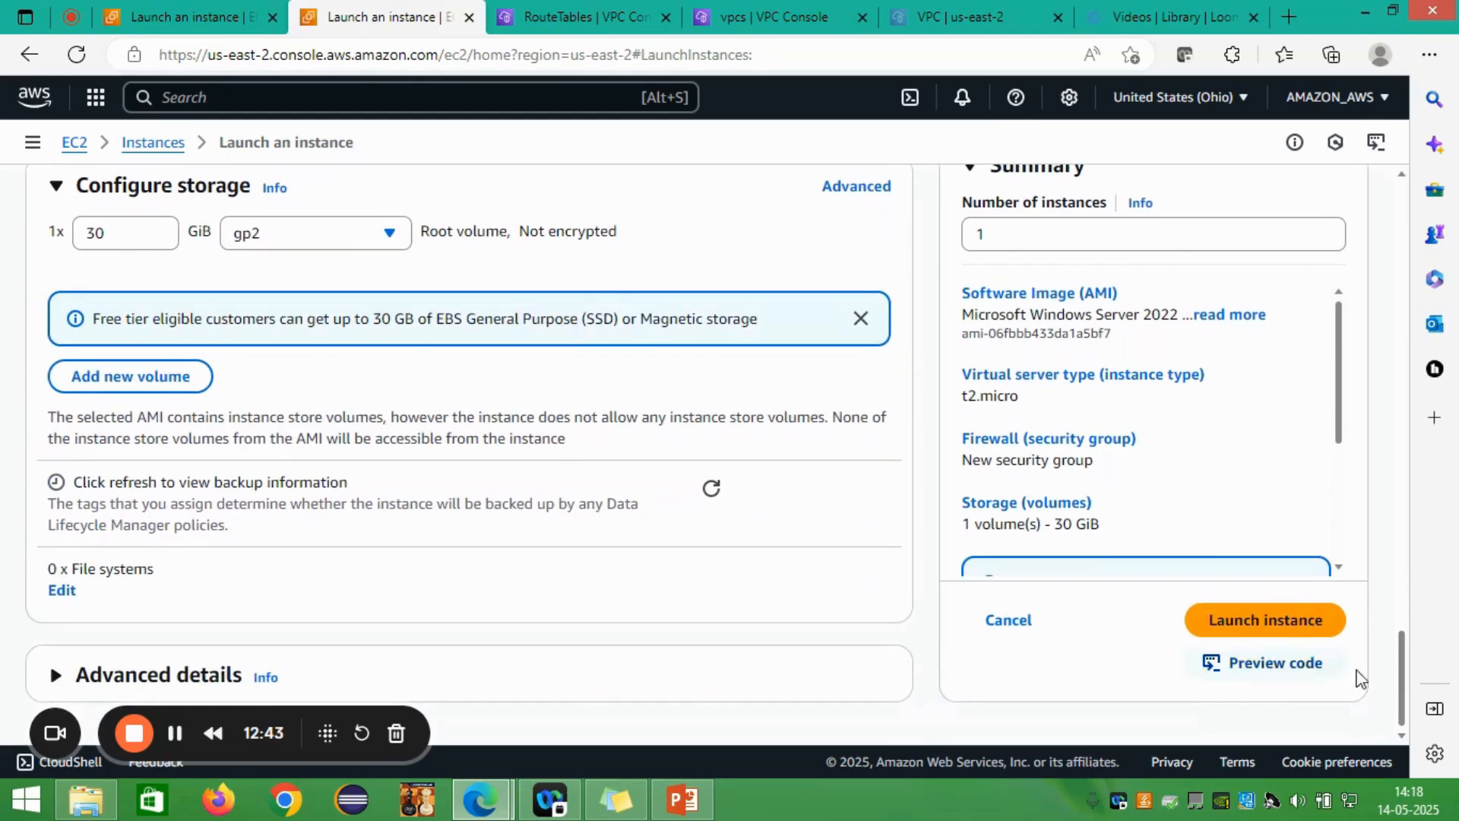
pyautogui.click(1261, 625)
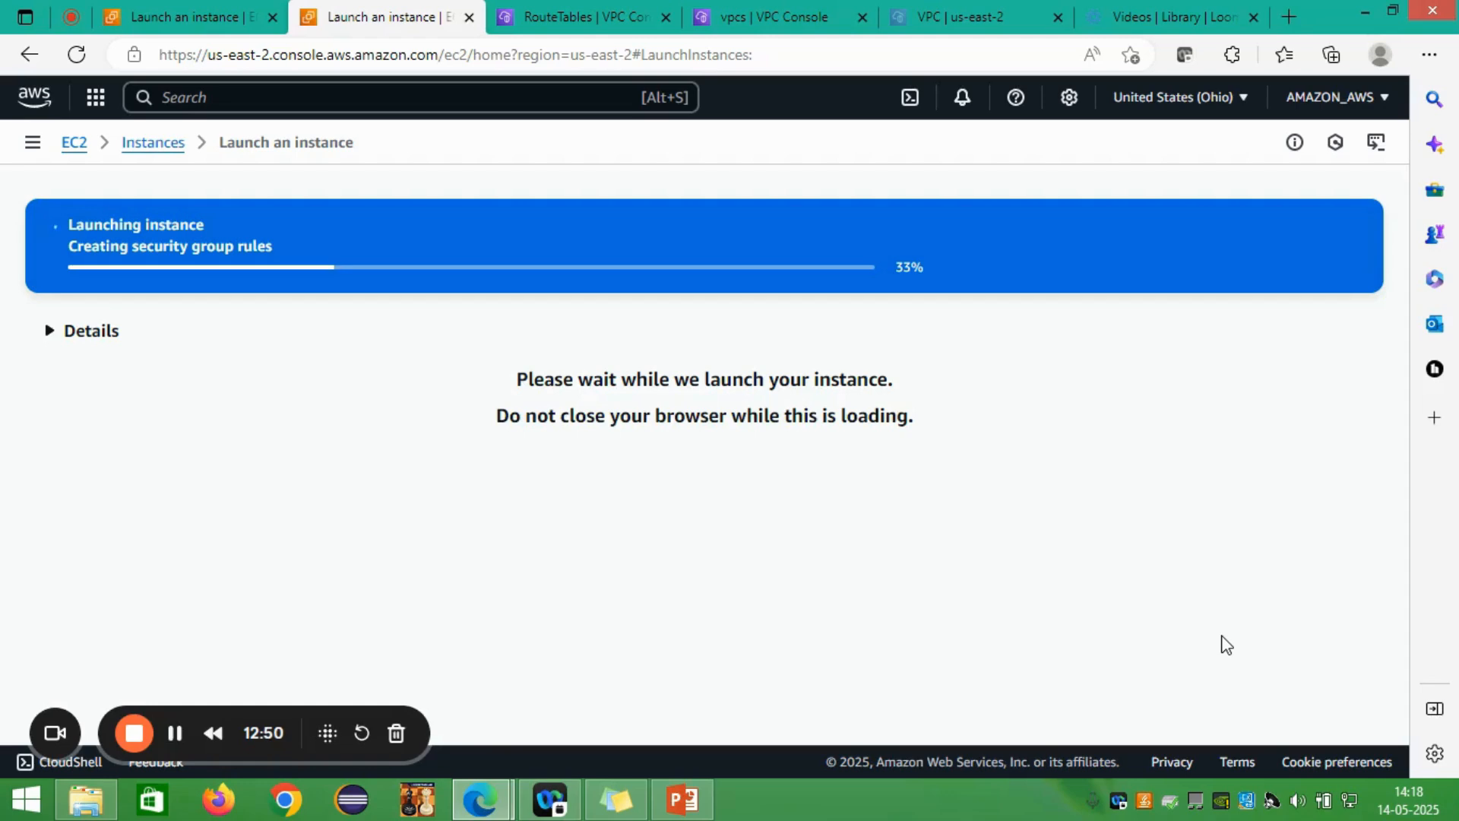
# Step: Open the win_default instance from its launch confirmation, select it and refresh its status check
pyautogui.click(182, 15)
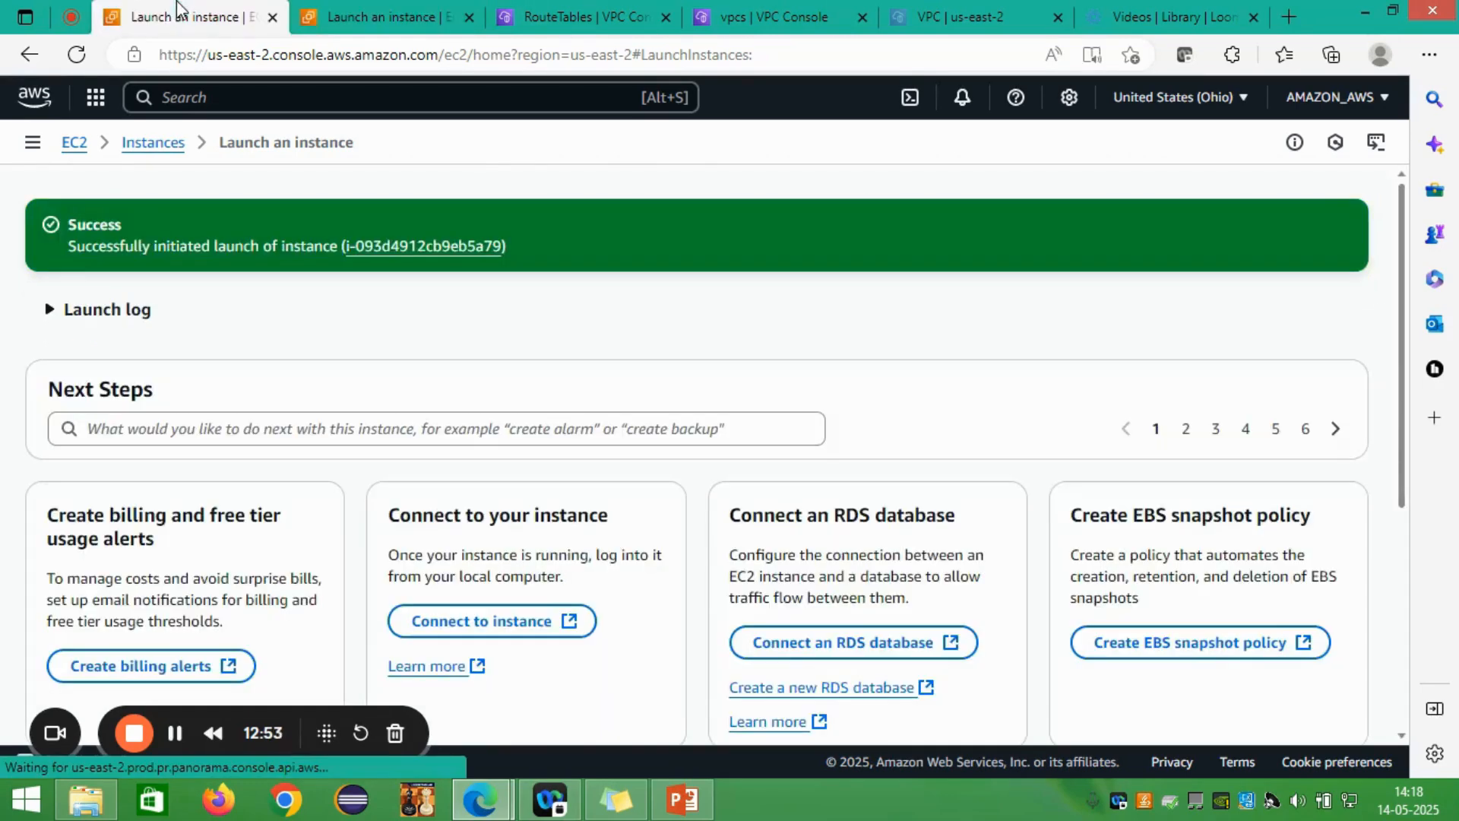
pyautogui.click(430, 248)
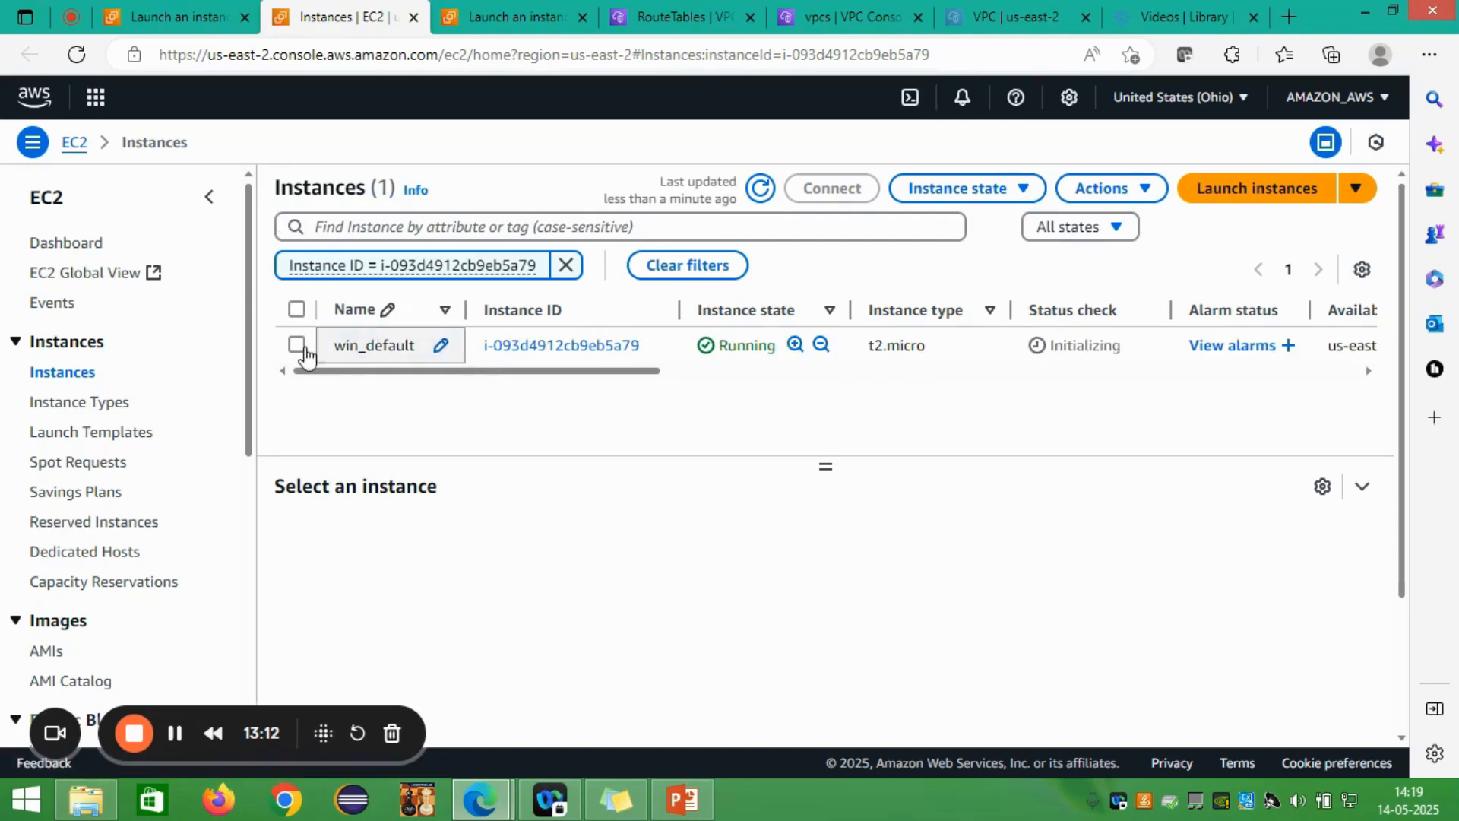
pyautogui.click(293, 348)
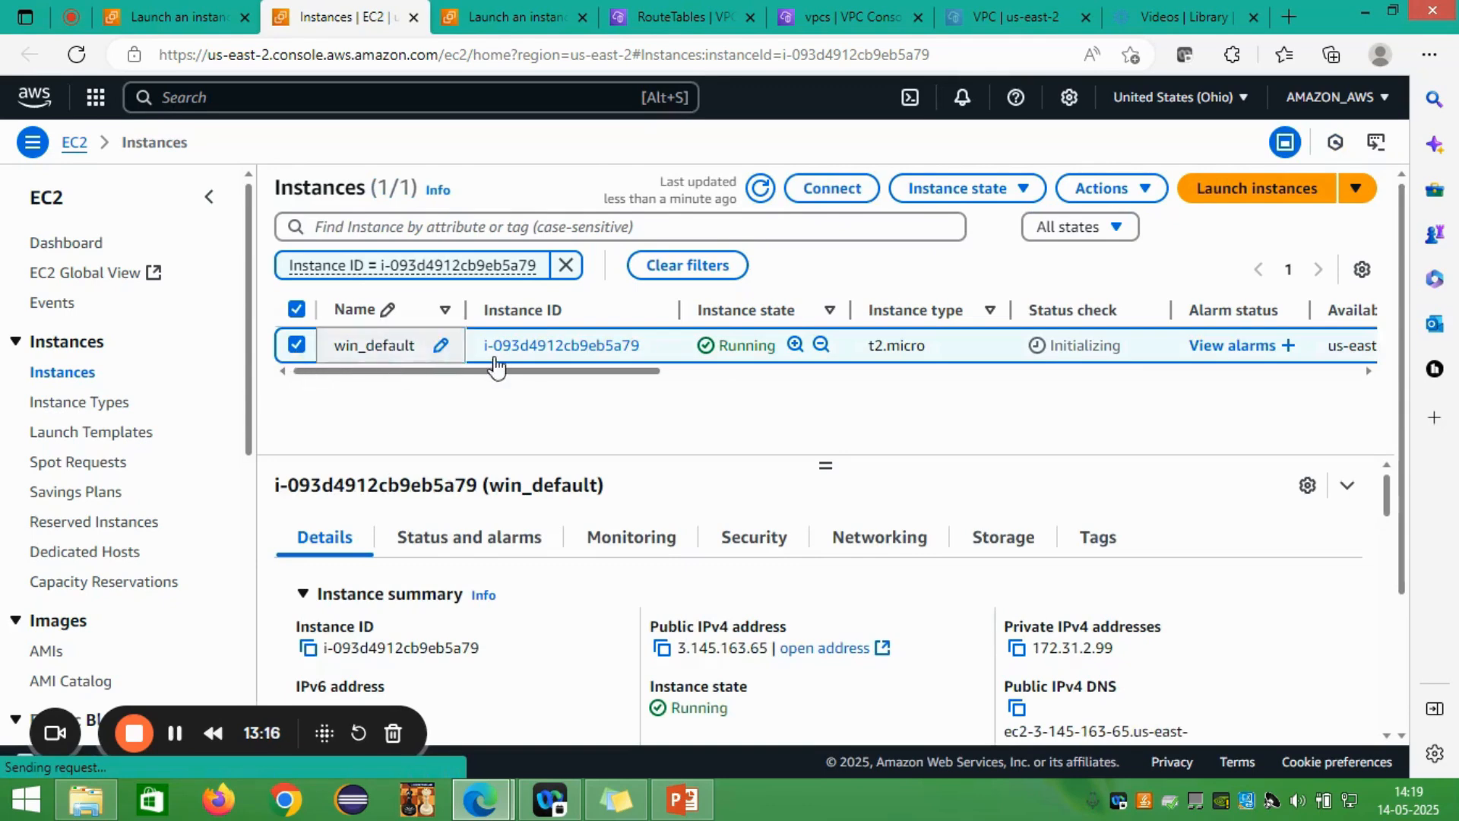
pyautogui.click(761, 189)
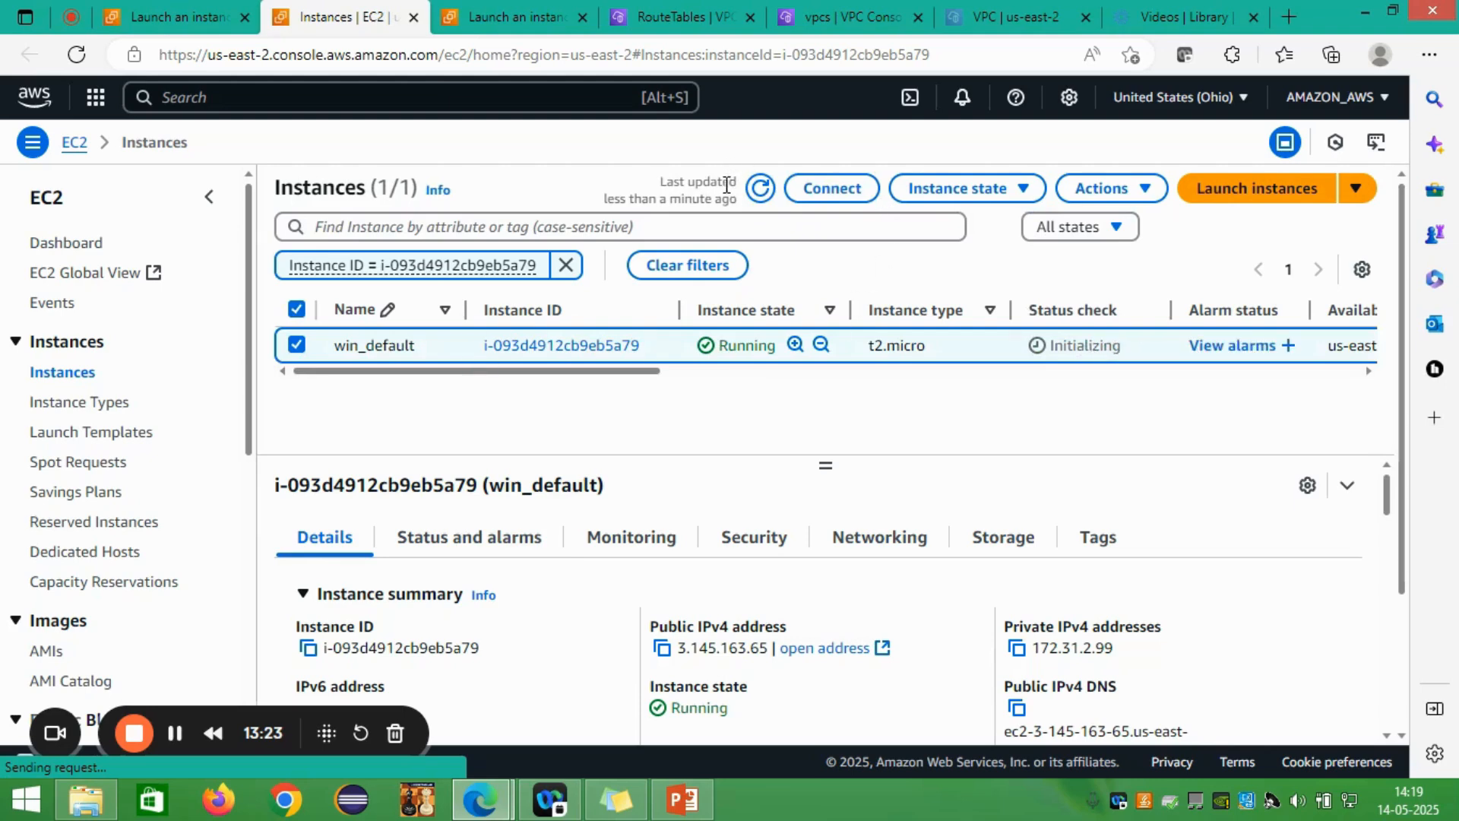
pyautogui.click(761, 190)
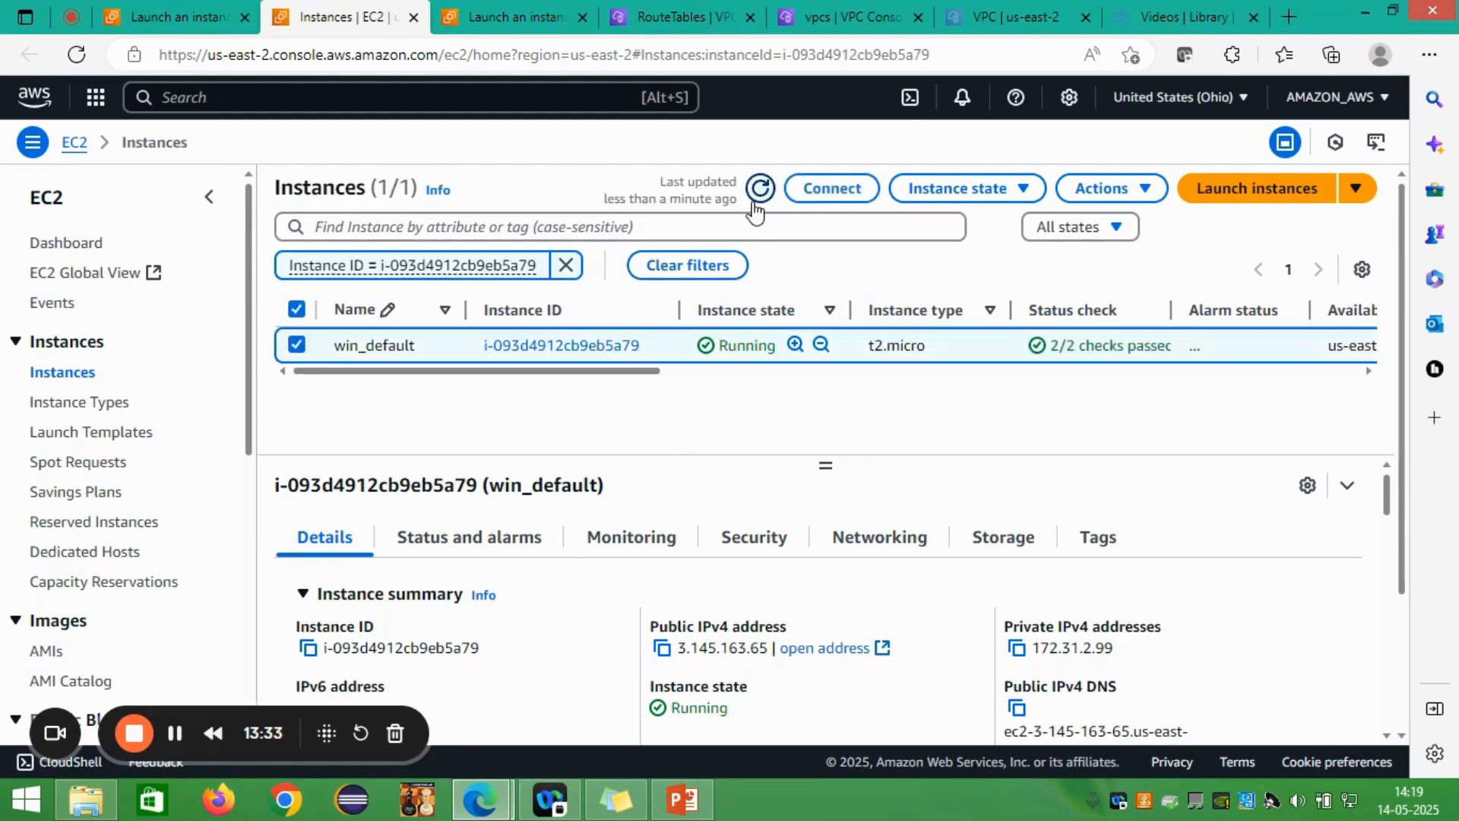
# Step: Close the launch confirmation page of the custom VPC instance and return to the EC2 instances list
pyautogui.click(493, 12)
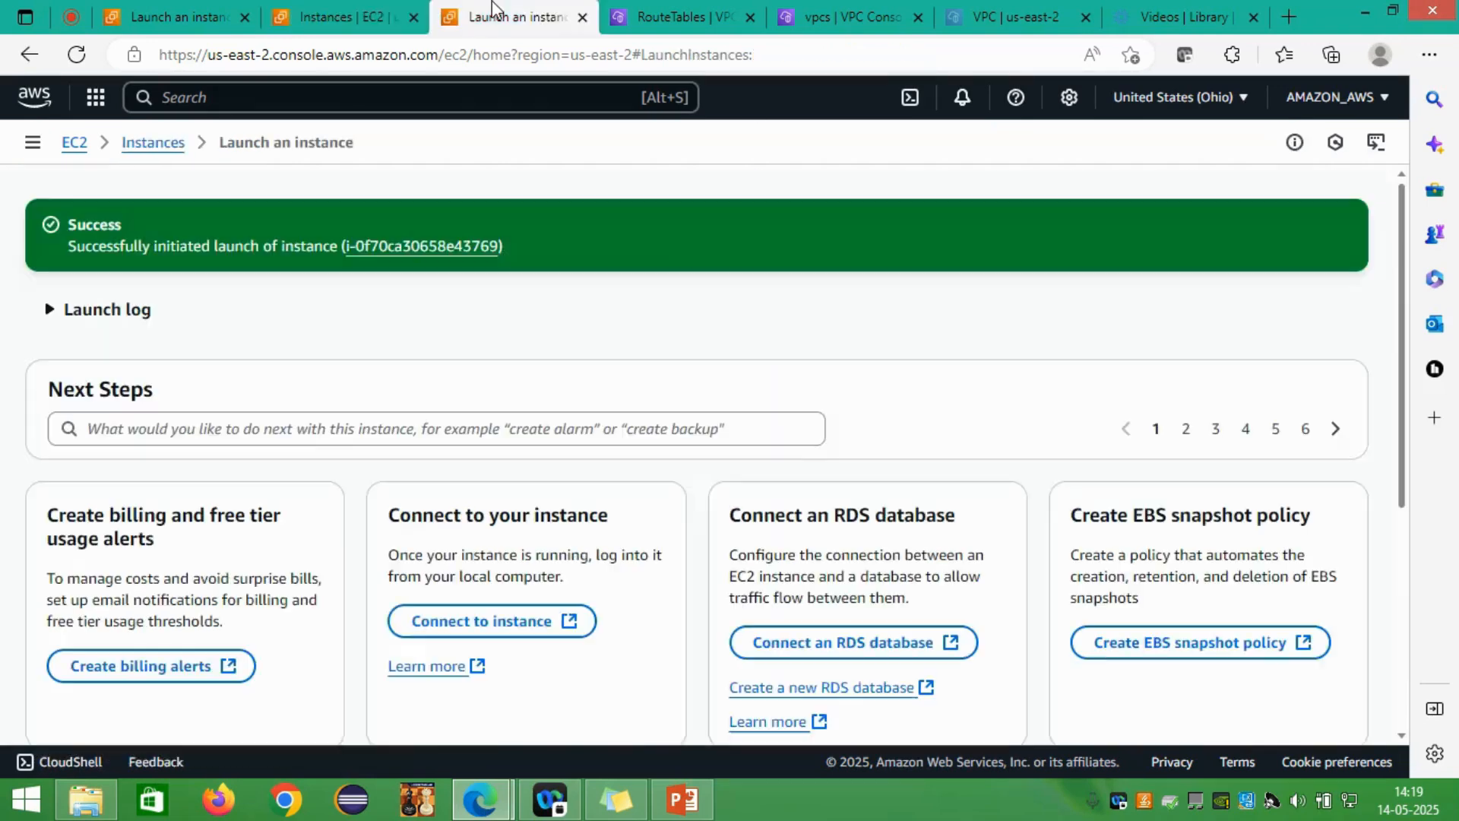
pyautogui.click(366, 21)
pyautogui.click(547, 18)
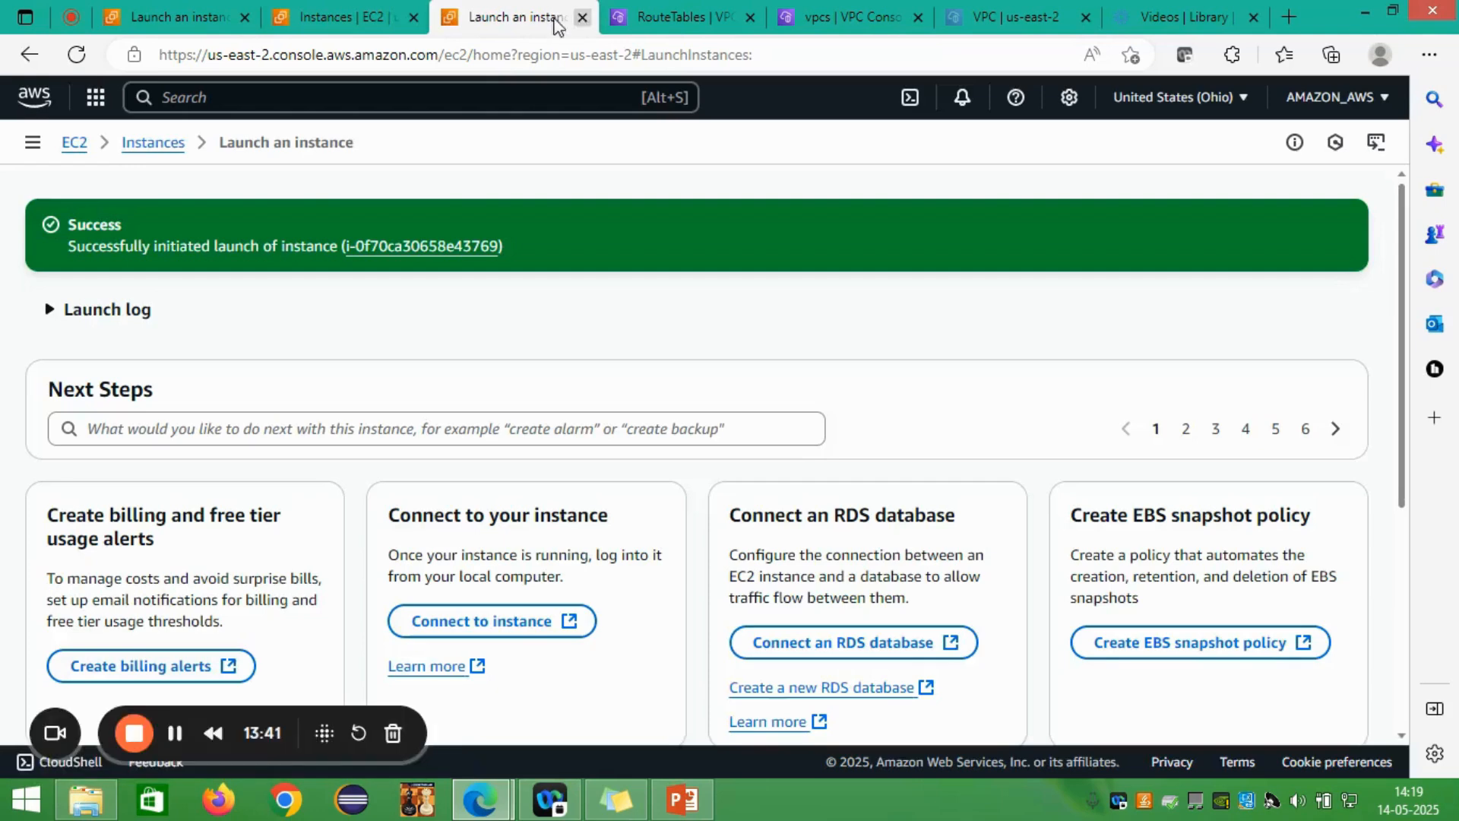
pyautogui.click(582, 17)
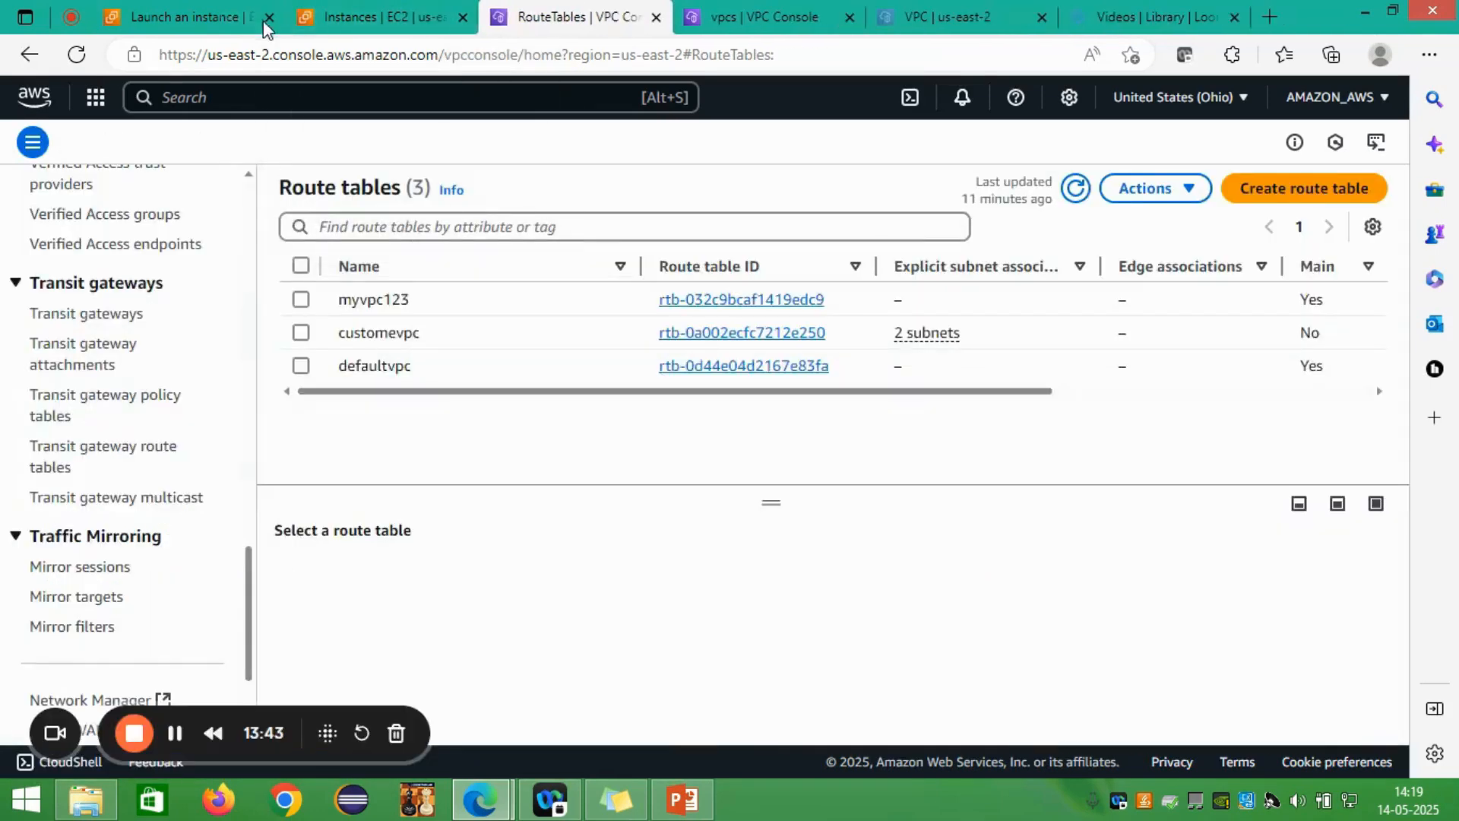
pyautogui.click(325, 9)
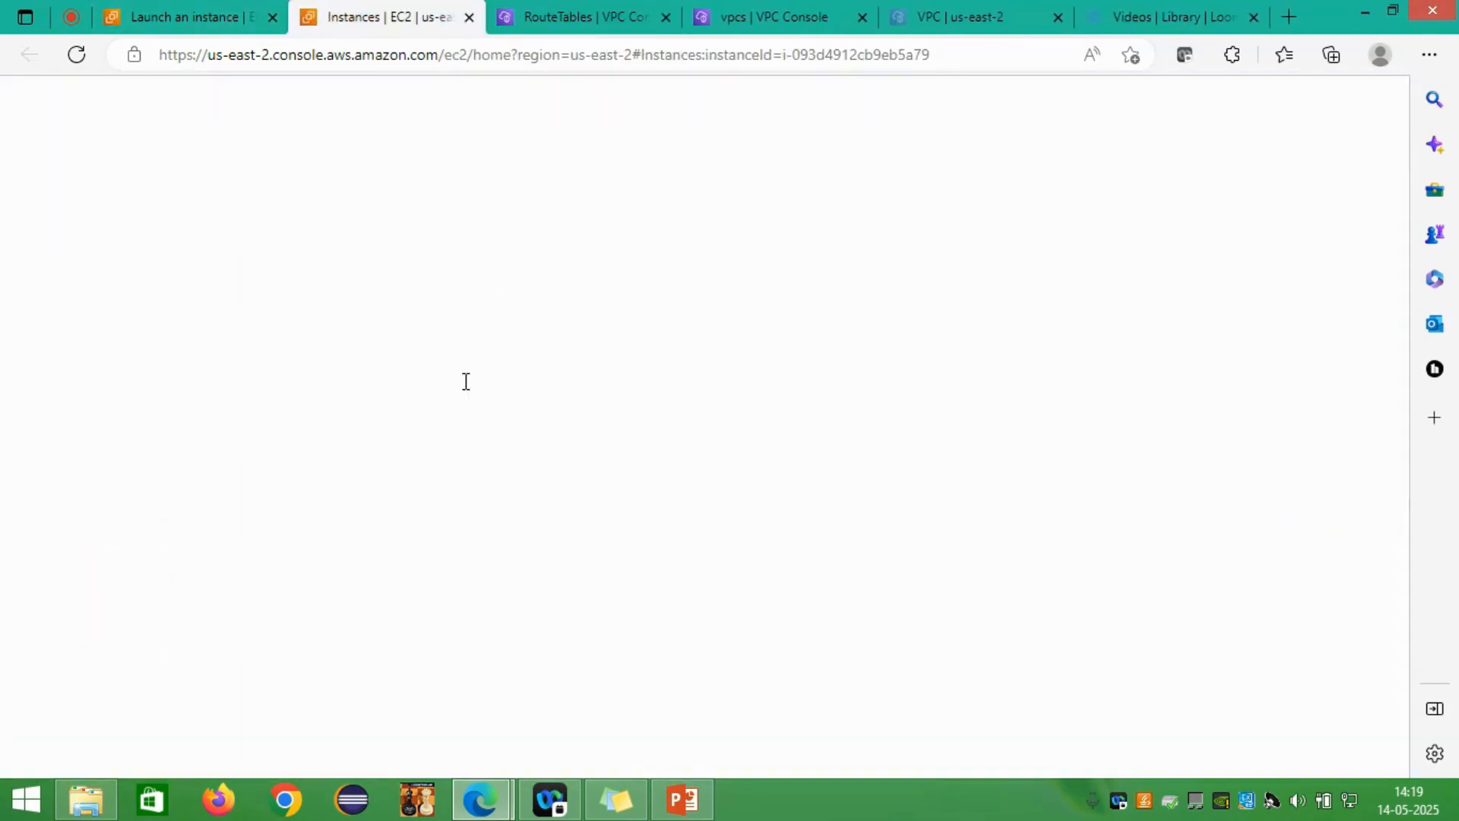
# Step: Review the win_default entry in the filtered instances list and clear its selection
pyautogui.scroll(-2, 361, 338)
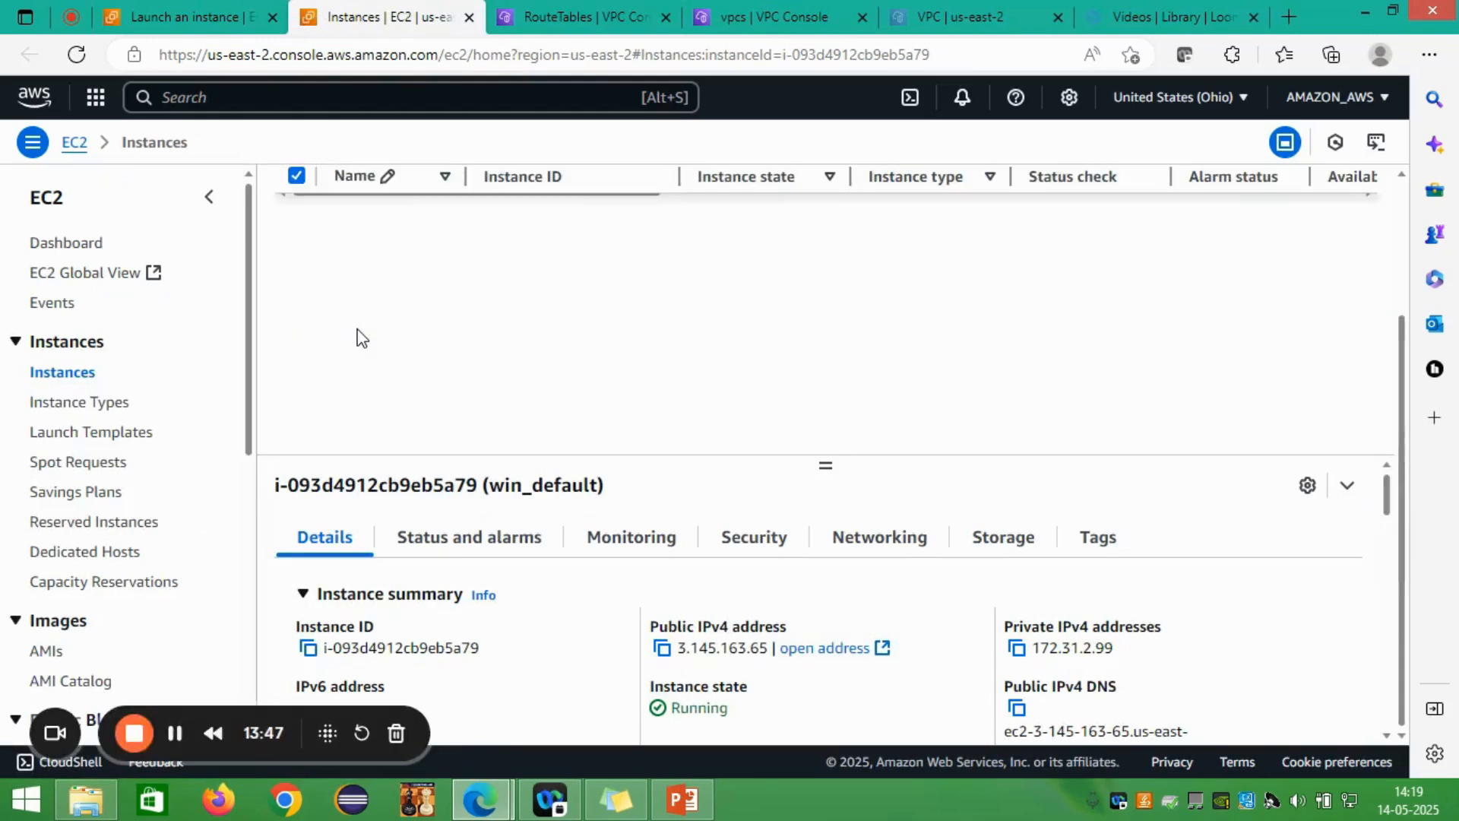
pyautogui.scroll(2, 362, 338)
pyautogui.scroll(-2, 362, 338)
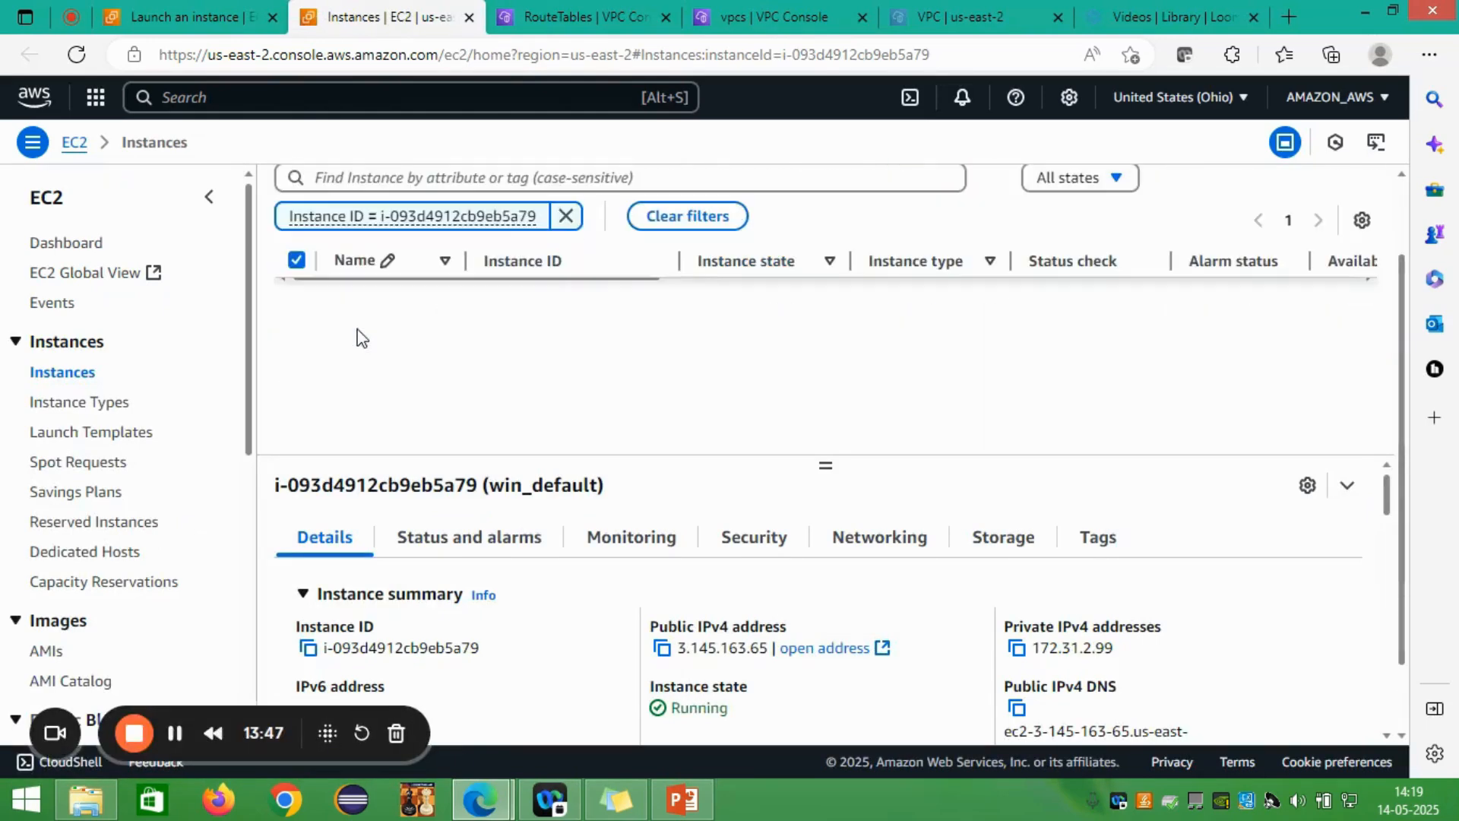
pyautogui.scroll(2, 361, 338)
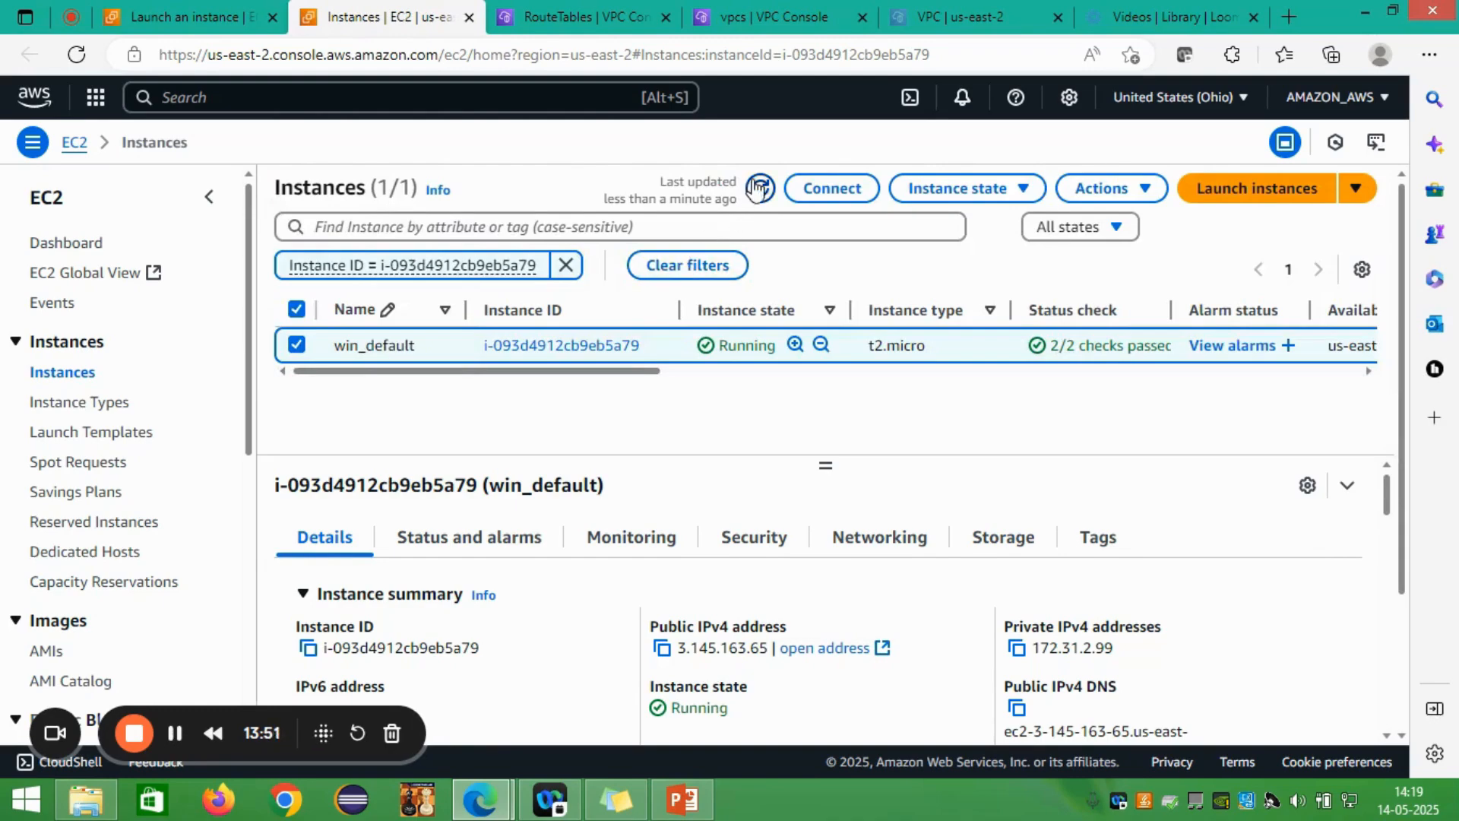
pyautogui.click(298, 307)
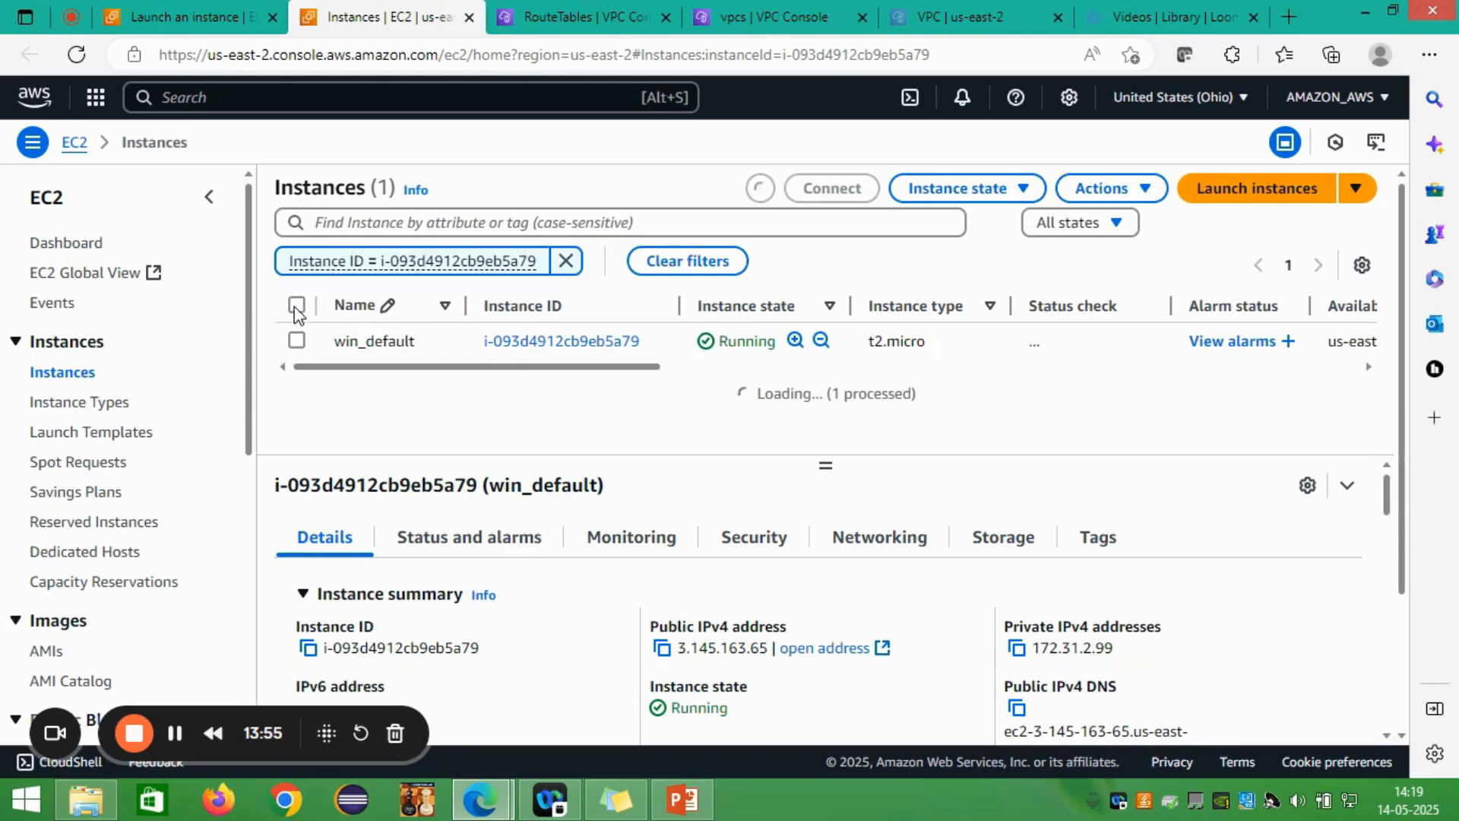
pyautogui.click(295, 307)
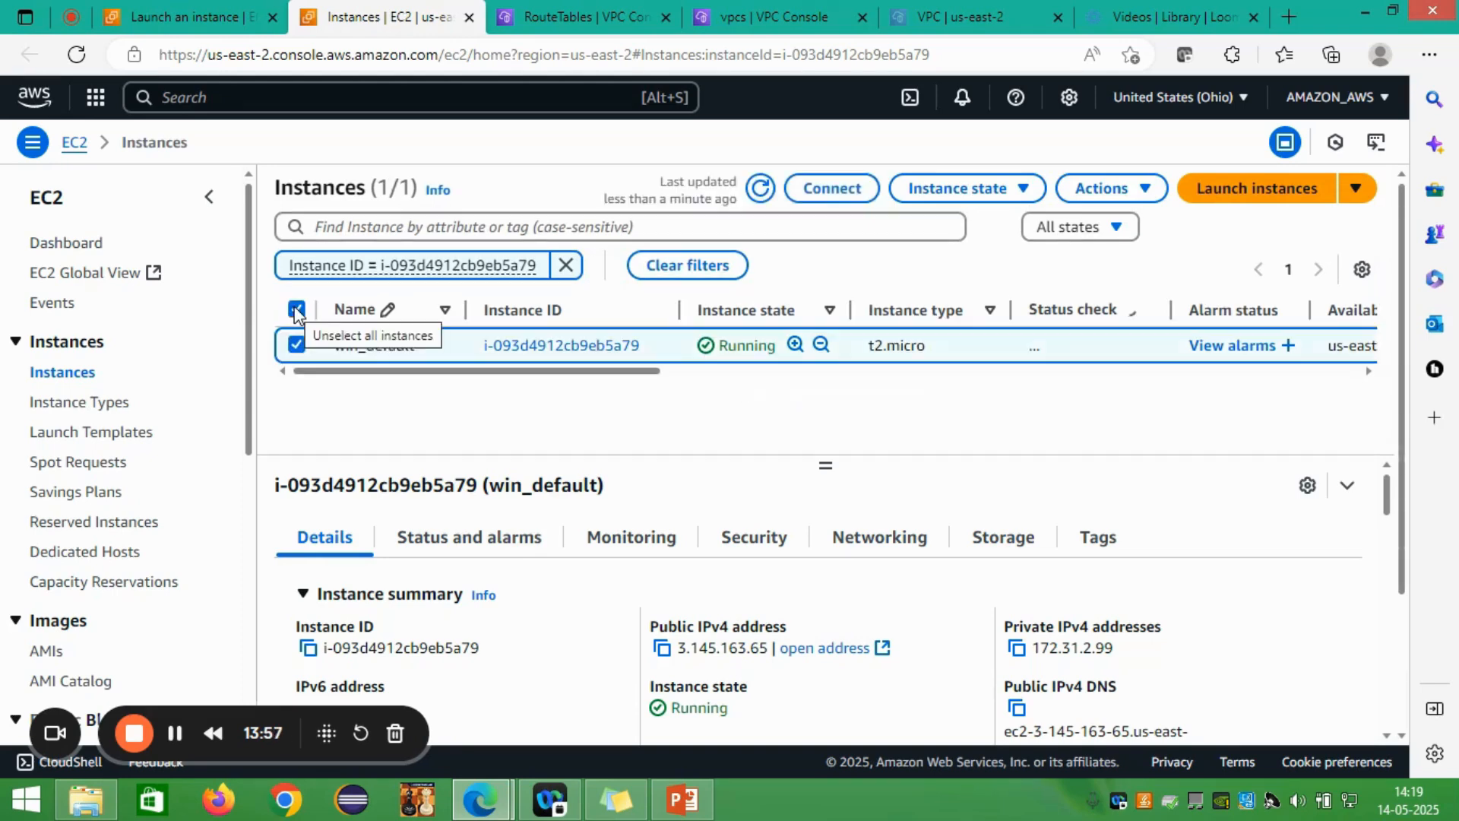
pyautogui.click(295, 307)
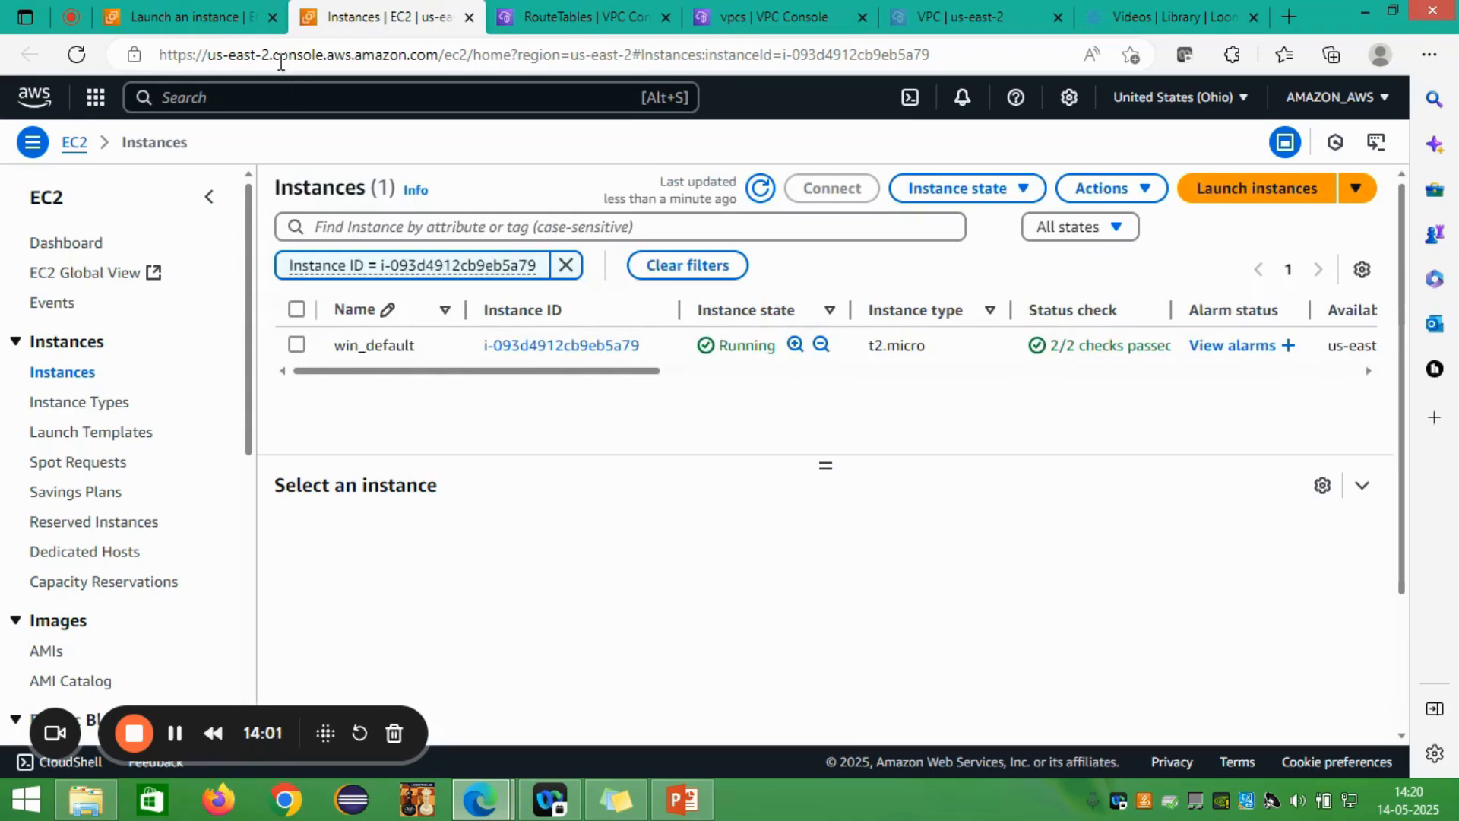
# Step: View all instances from the win_default launch confirmation page and close that page
pyautogui.click(203, 10)
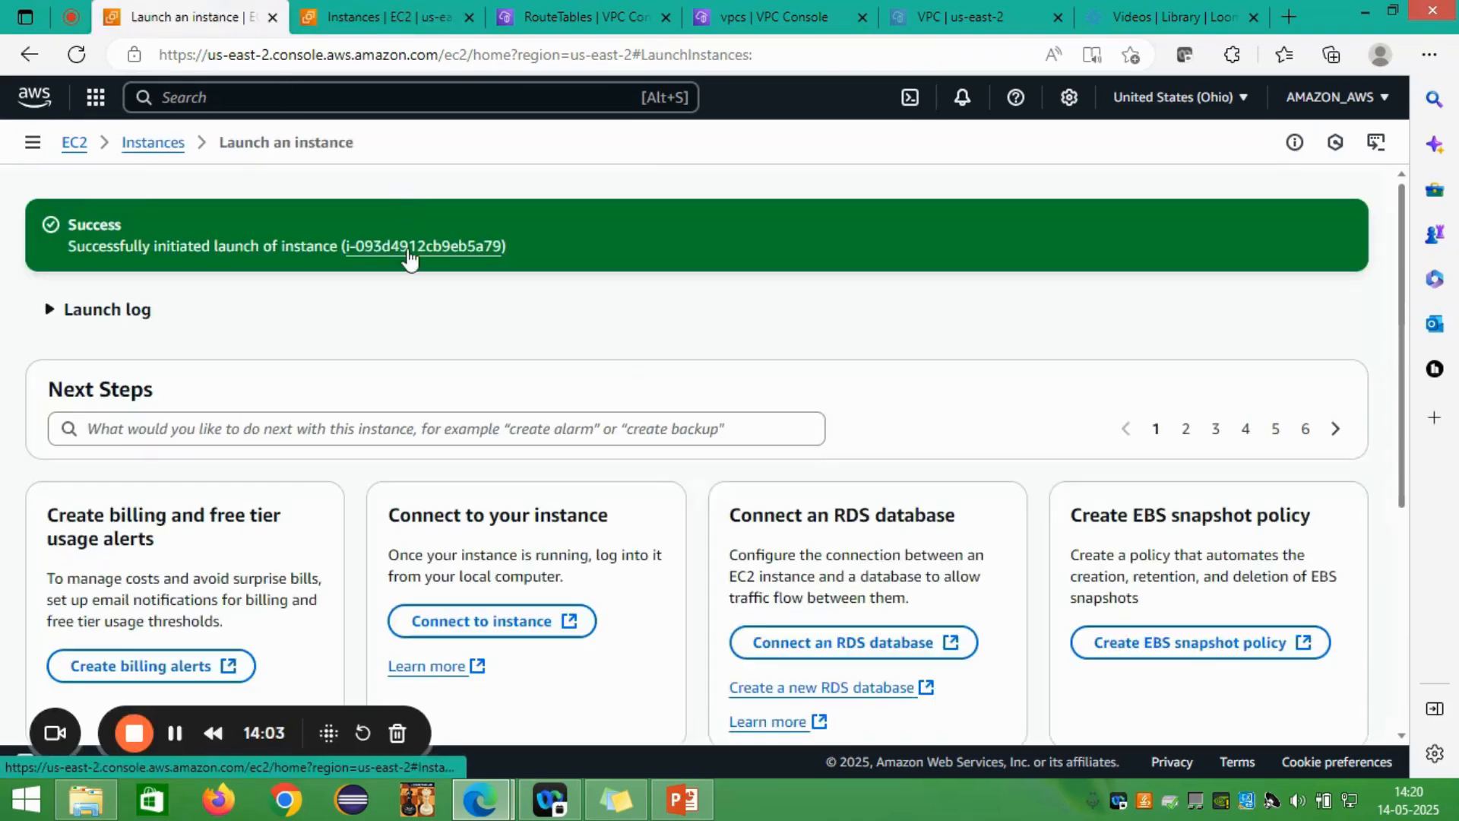
pyautogui.scroll(-5, 410, 364)
pyautogui.click(113, 693)
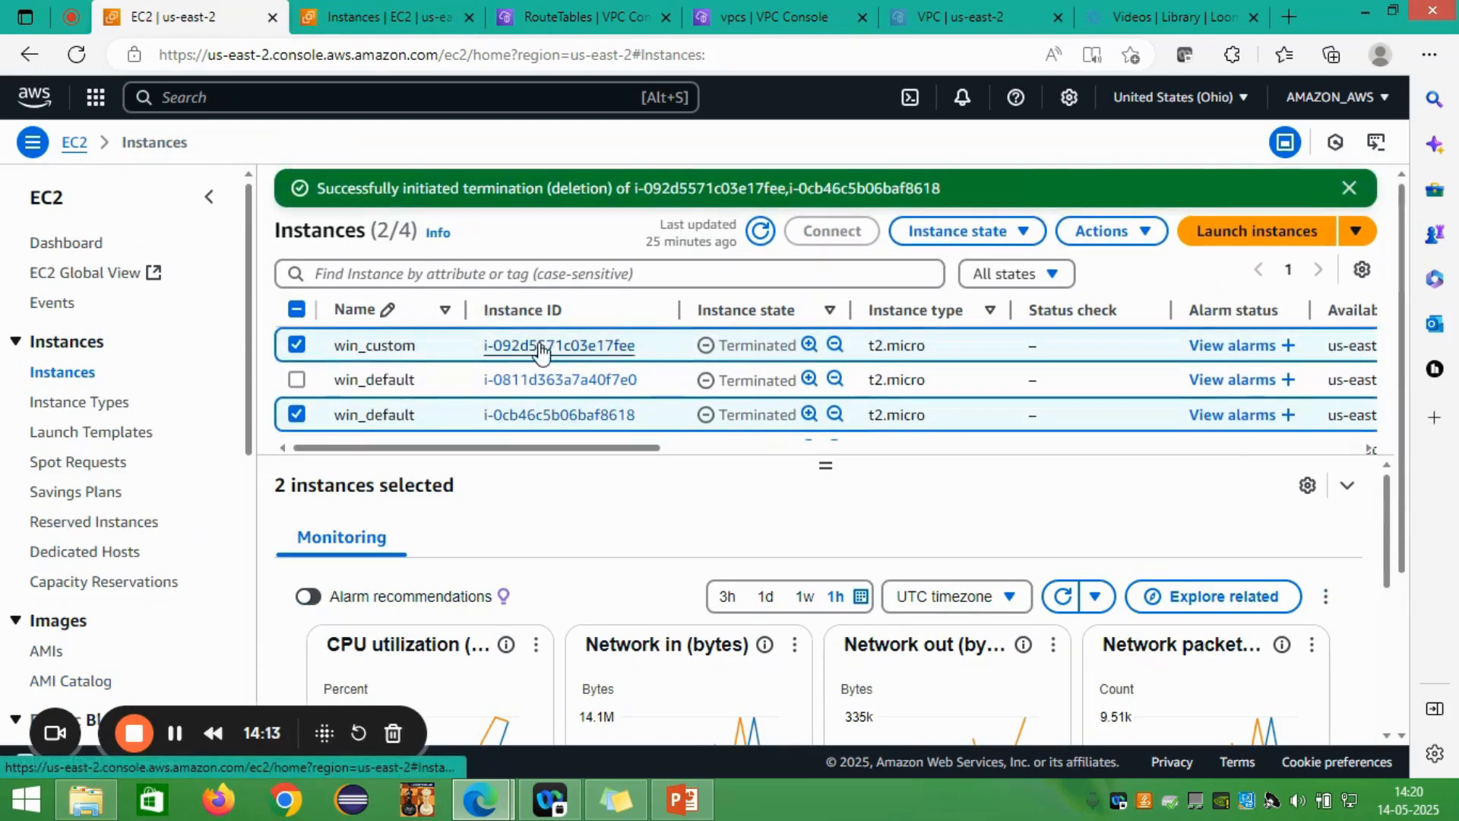
pyautogui.click(272, 17)
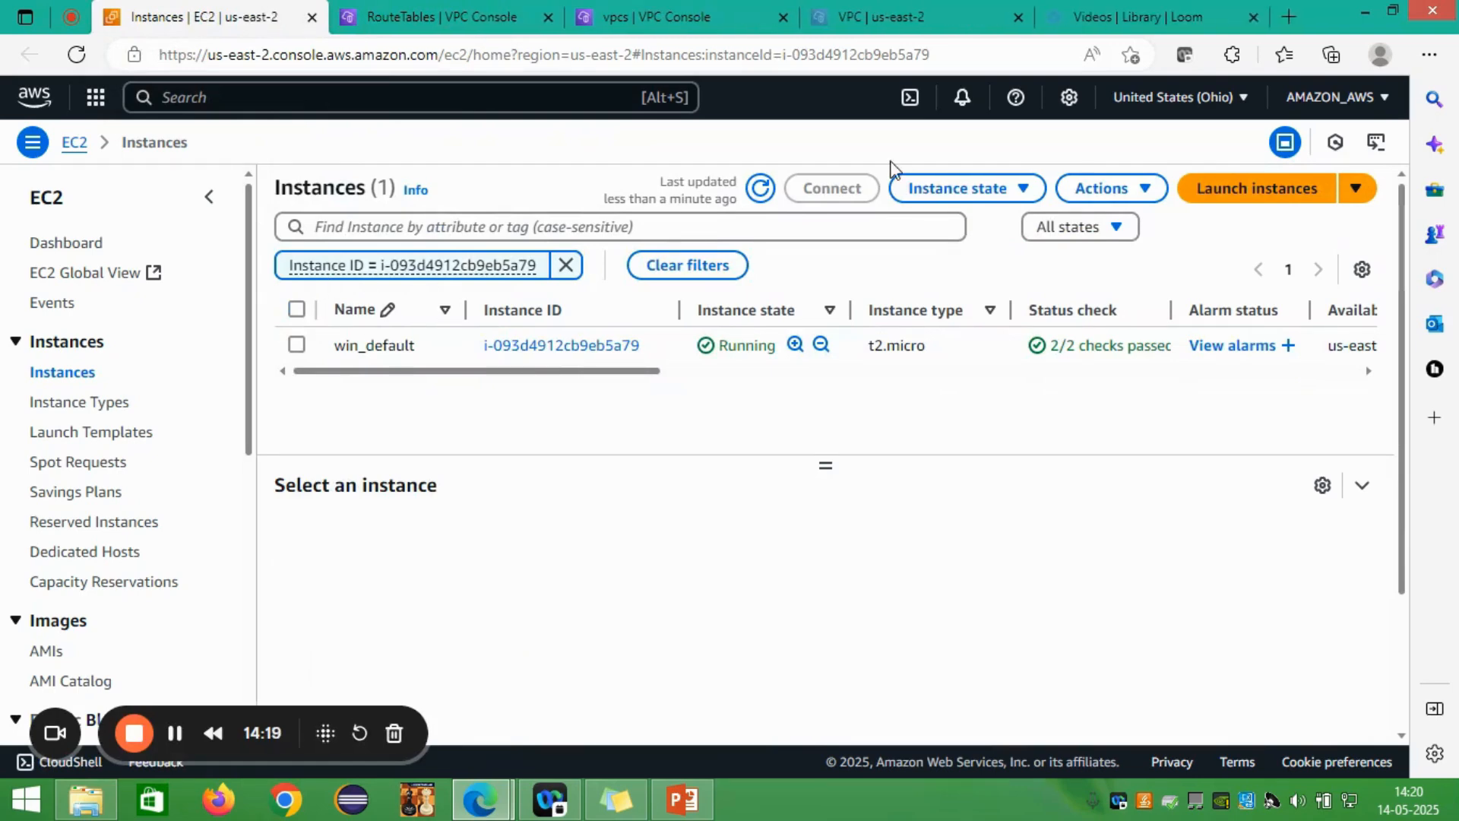
# Step: Refresh the instances list filtered to win_default and look through it
pyautogui.click(760, 188)
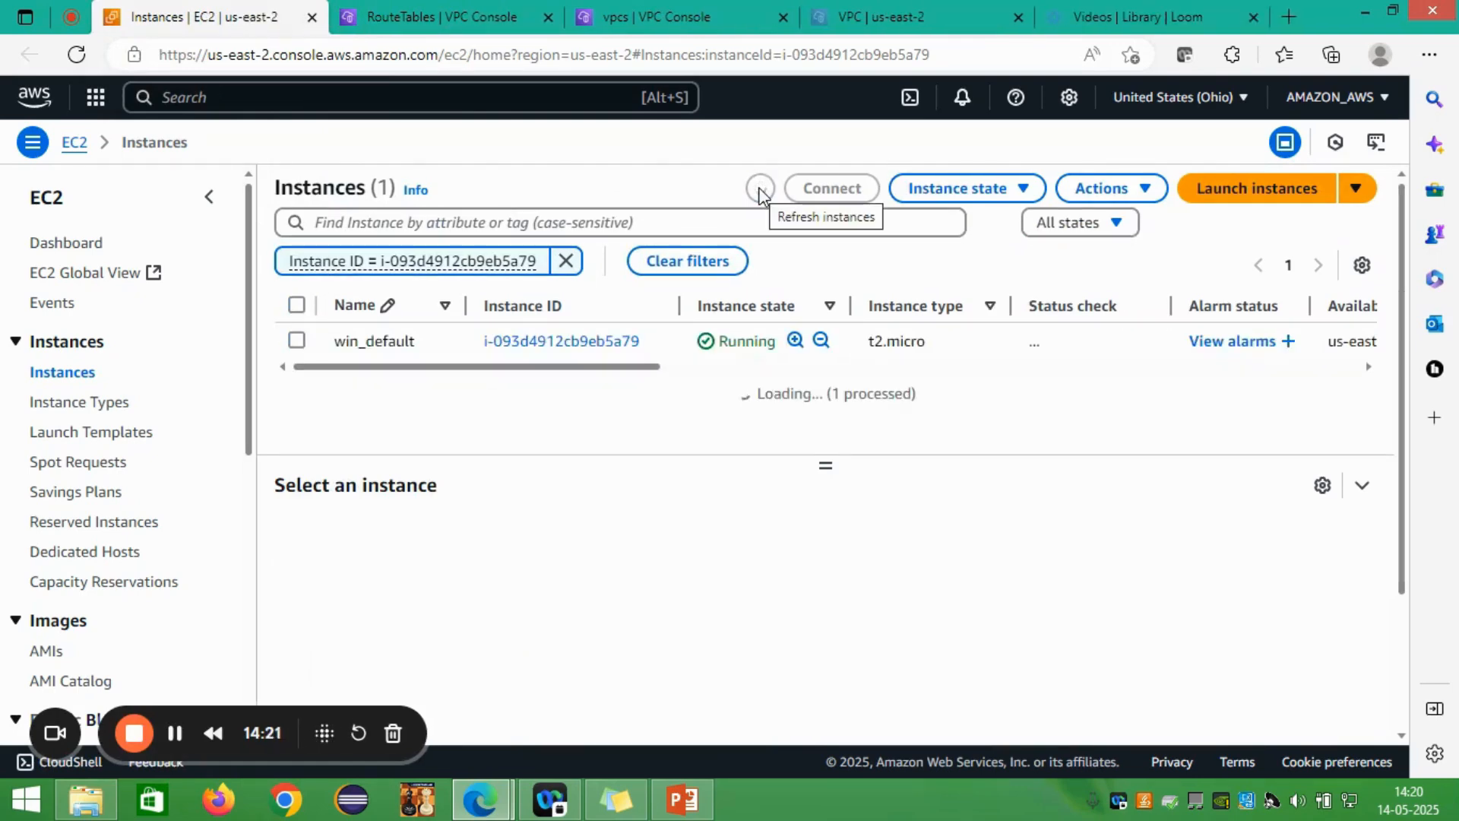
pyautogui.scroll(-3, 597, 332)
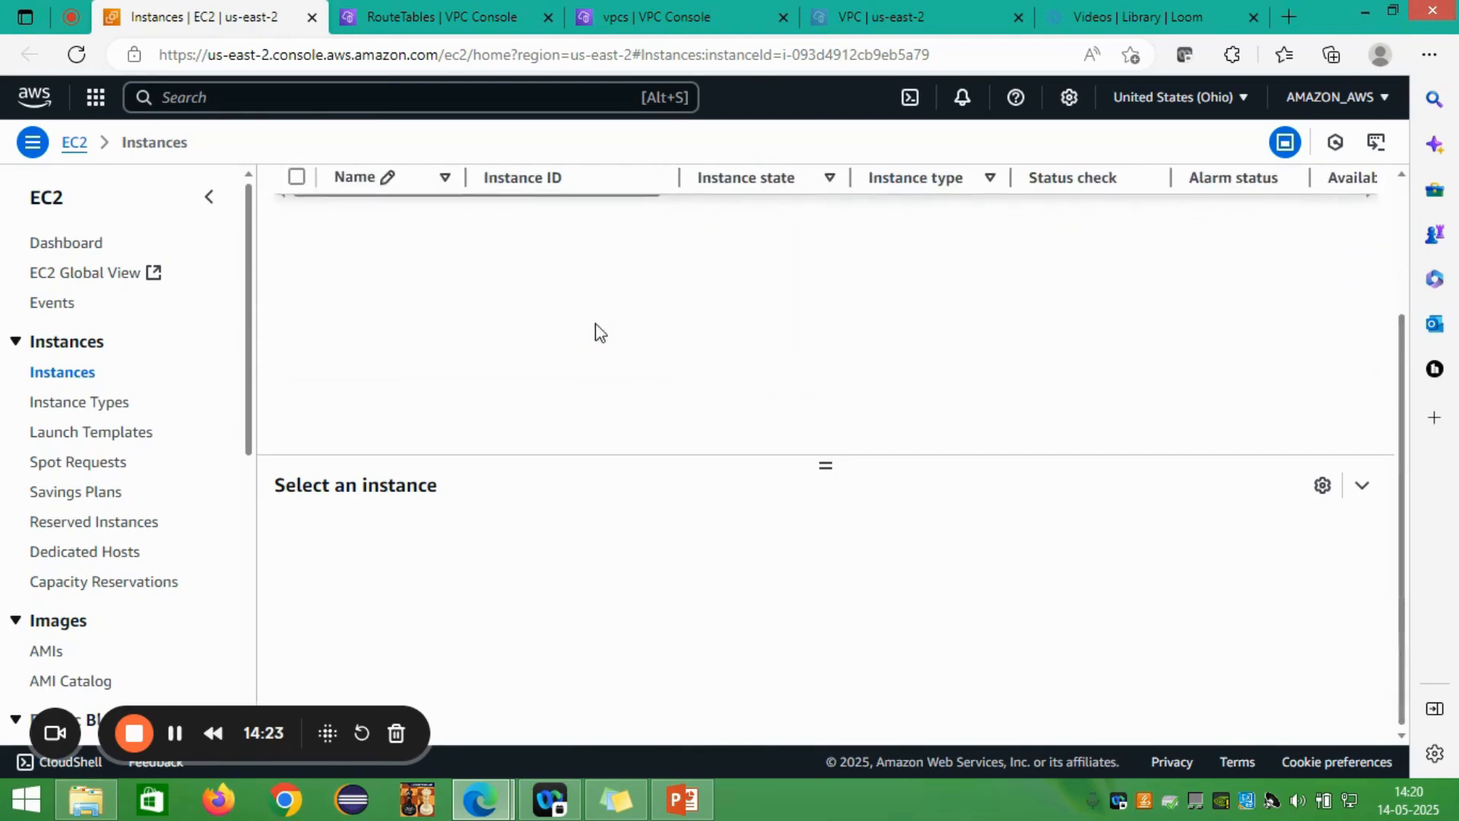
pyautogui.scroll(3, 597, 332)
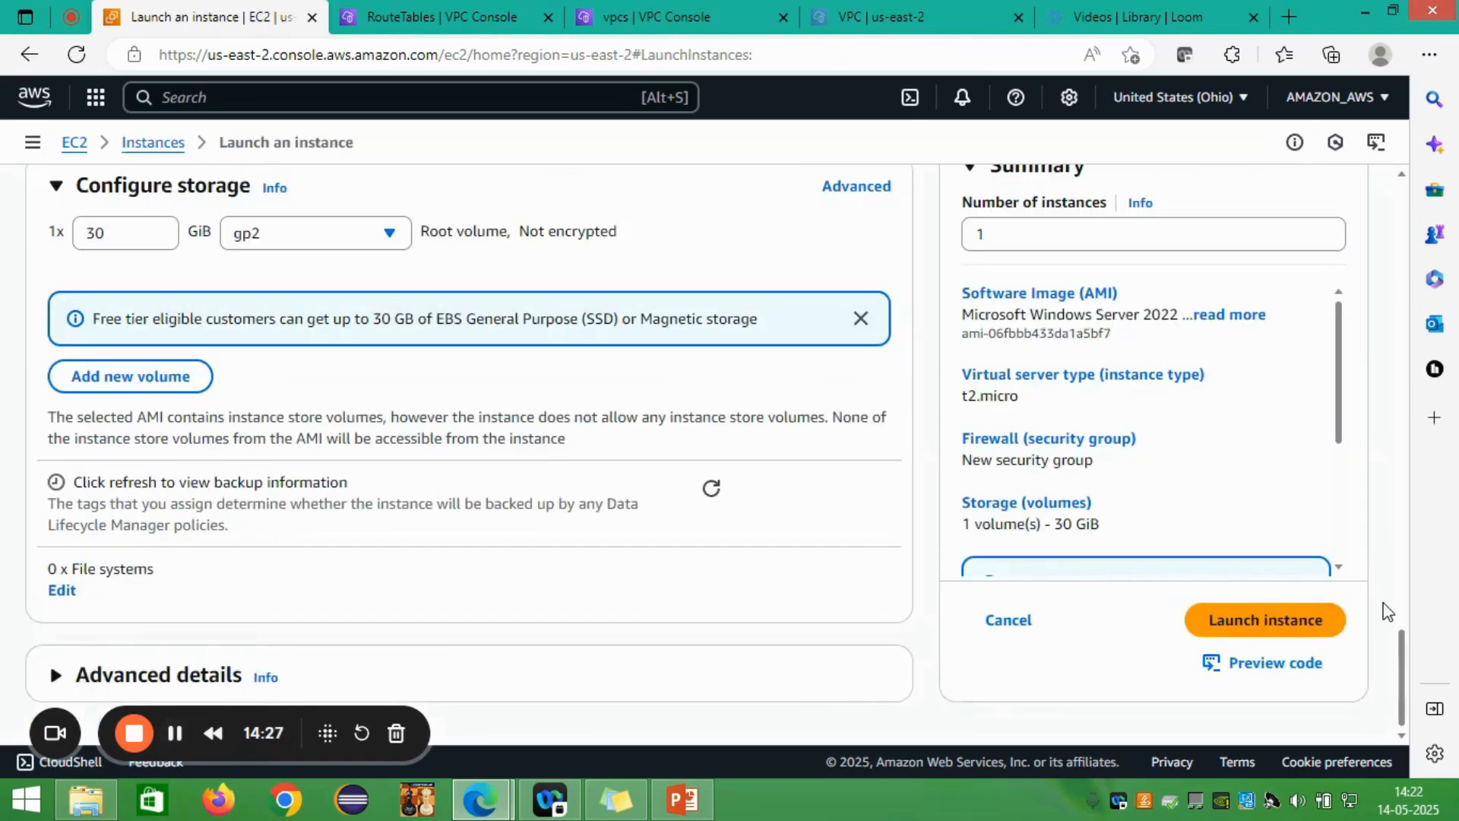
# Step: Launch another win_custom instance with the configured Windows Server 2022 and t2.micro settings, and open the list of all instances
pyautogui.click(1269, 622)
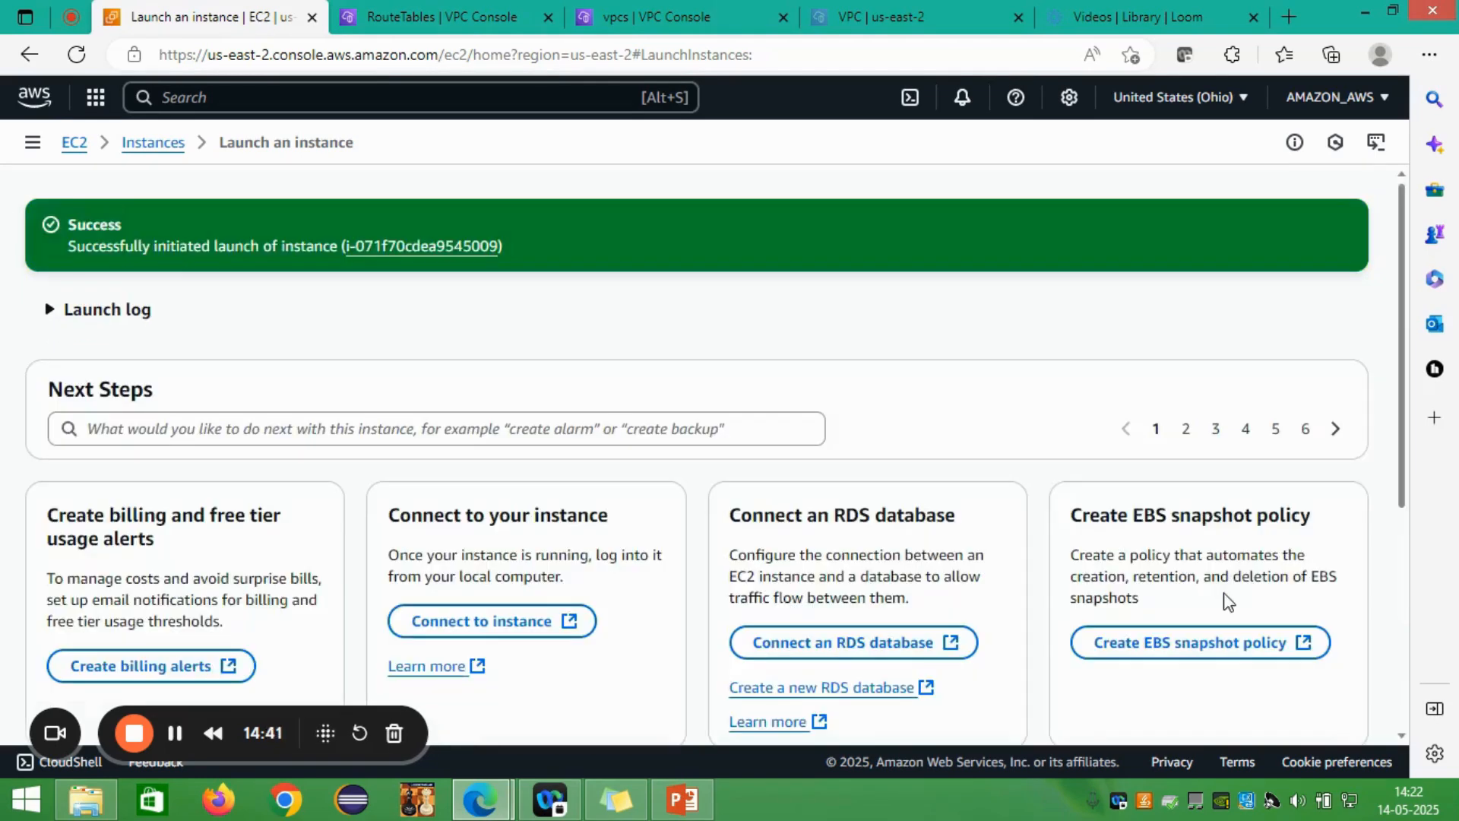
pyautogui.scroll(-5, 420, 618)
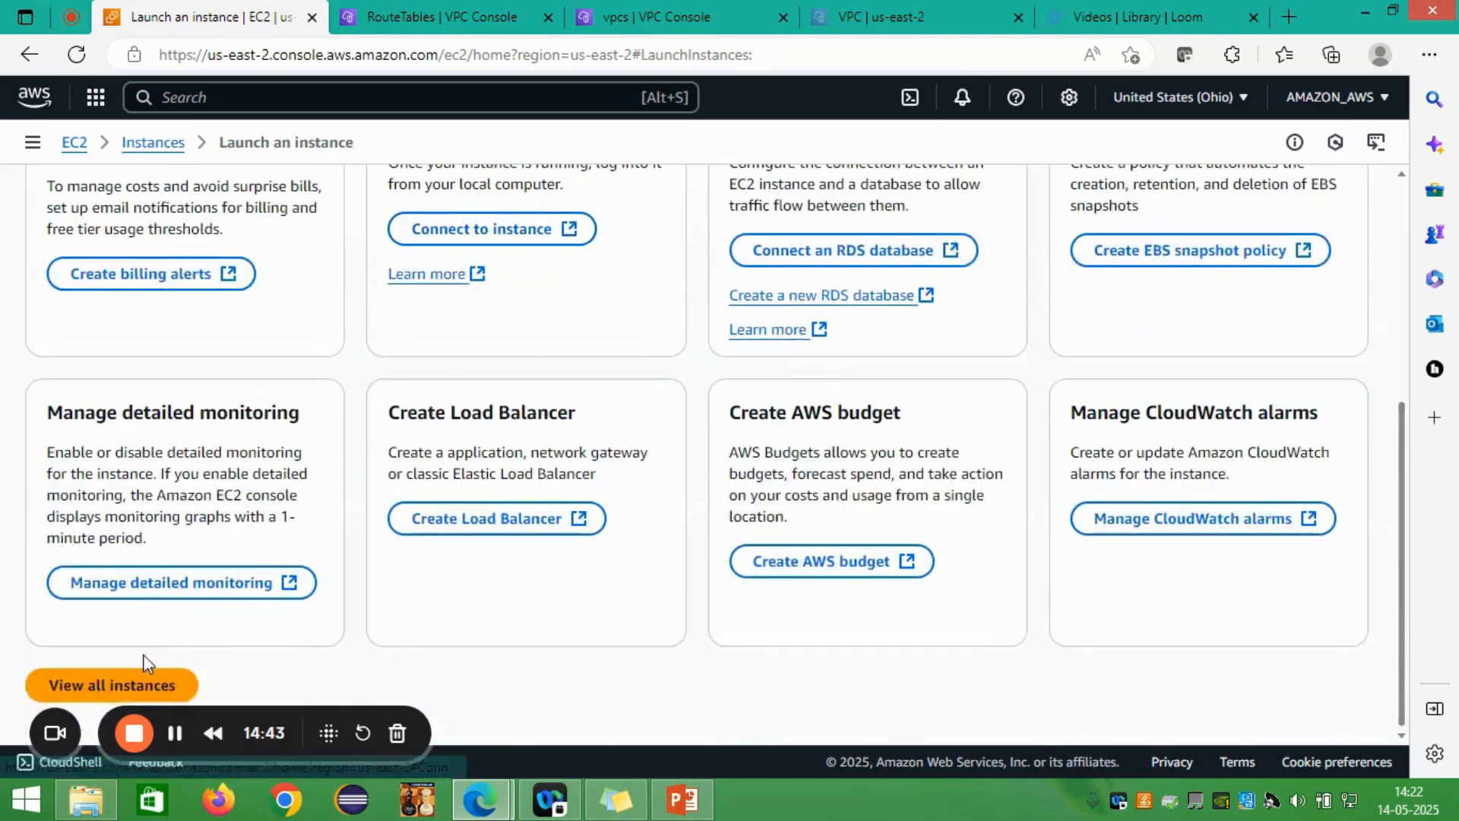
pyautogui.click(136, 687)
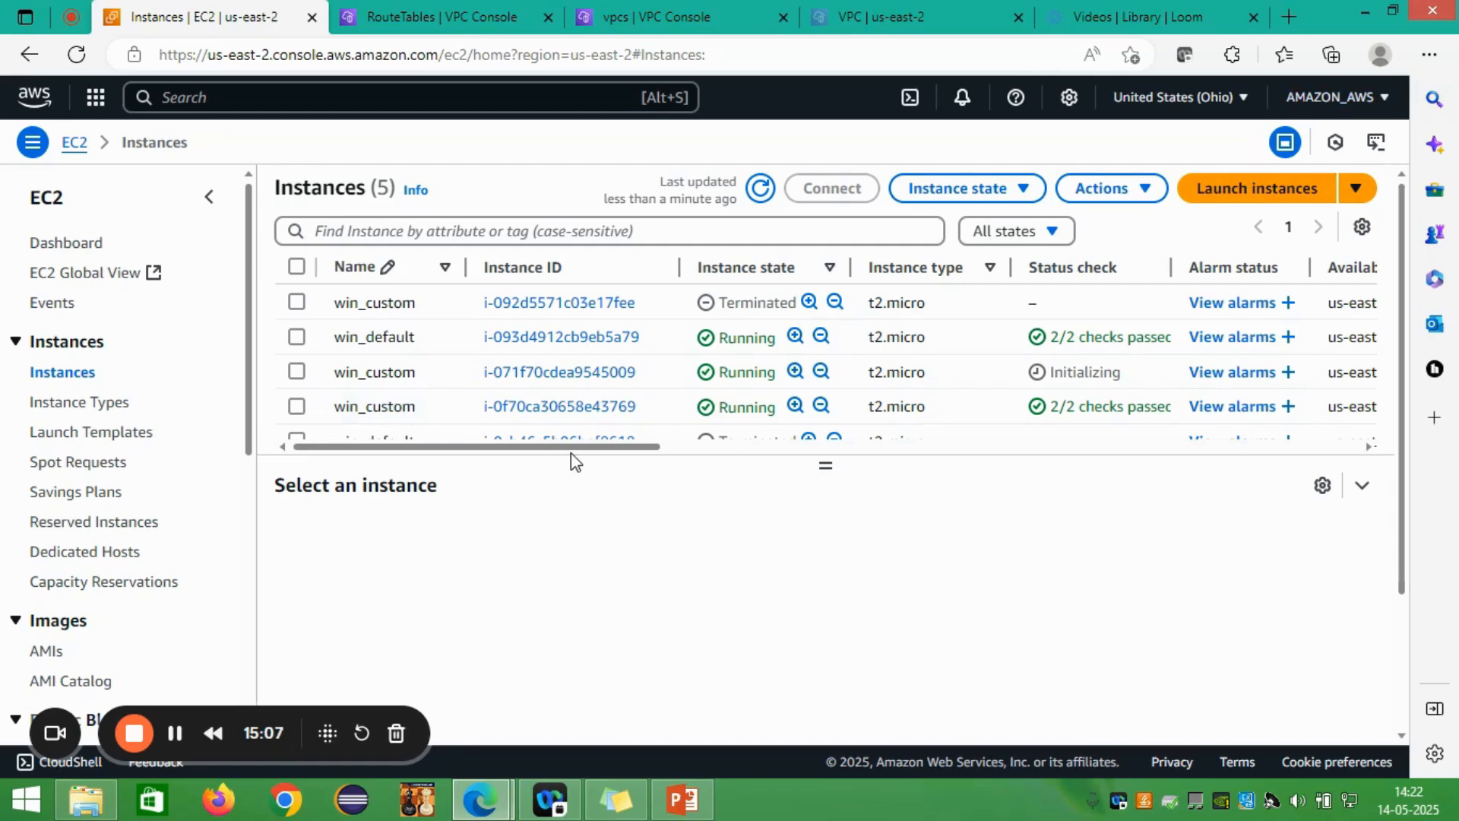
# Step: Terminate the earlier win_custom instance i-0f70ca30658e43769, and refresh the list with all instances selected
pyautogui.click(300, 409)
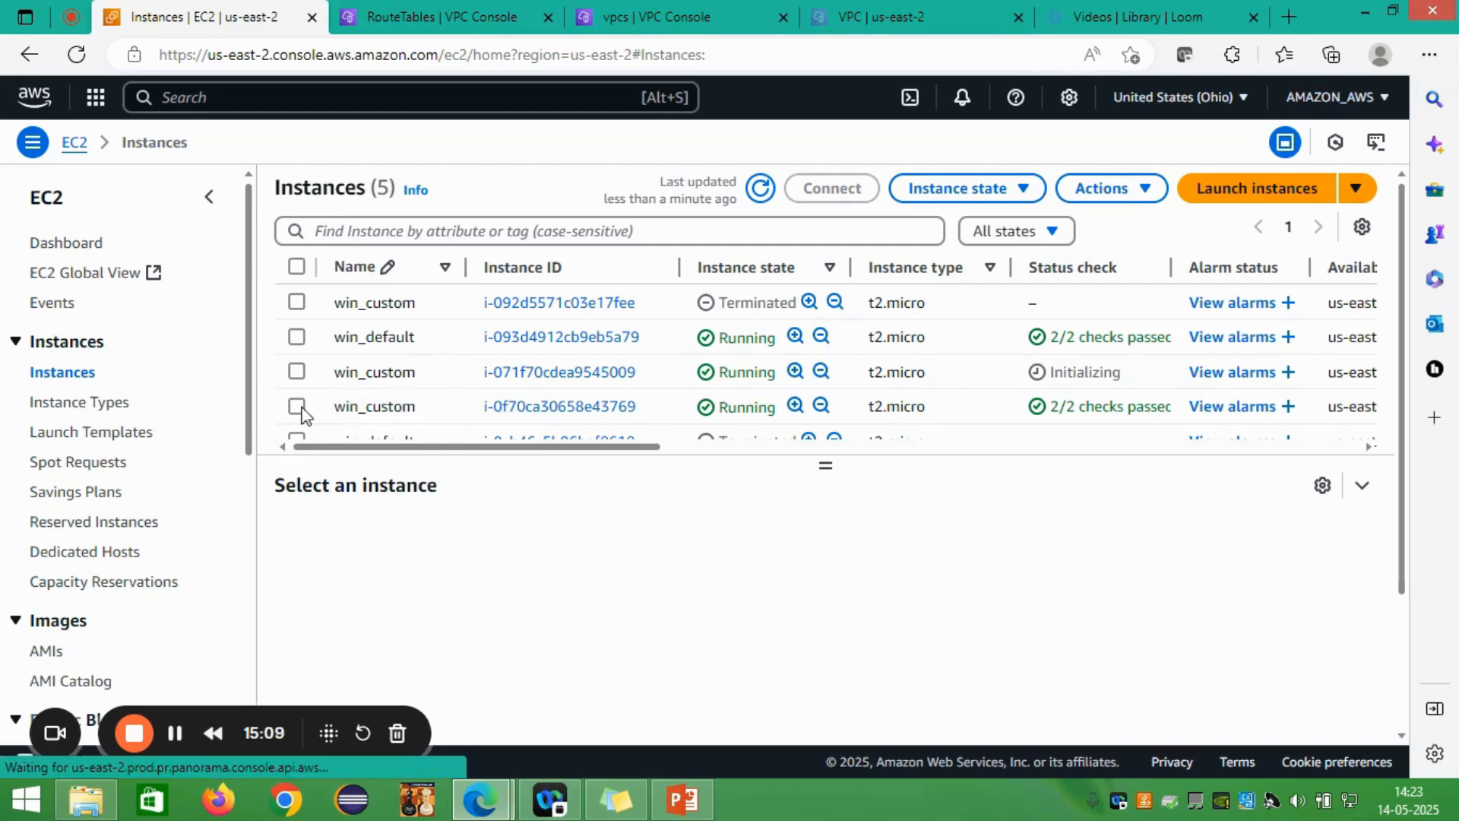
pyautogui.click(989, 199)
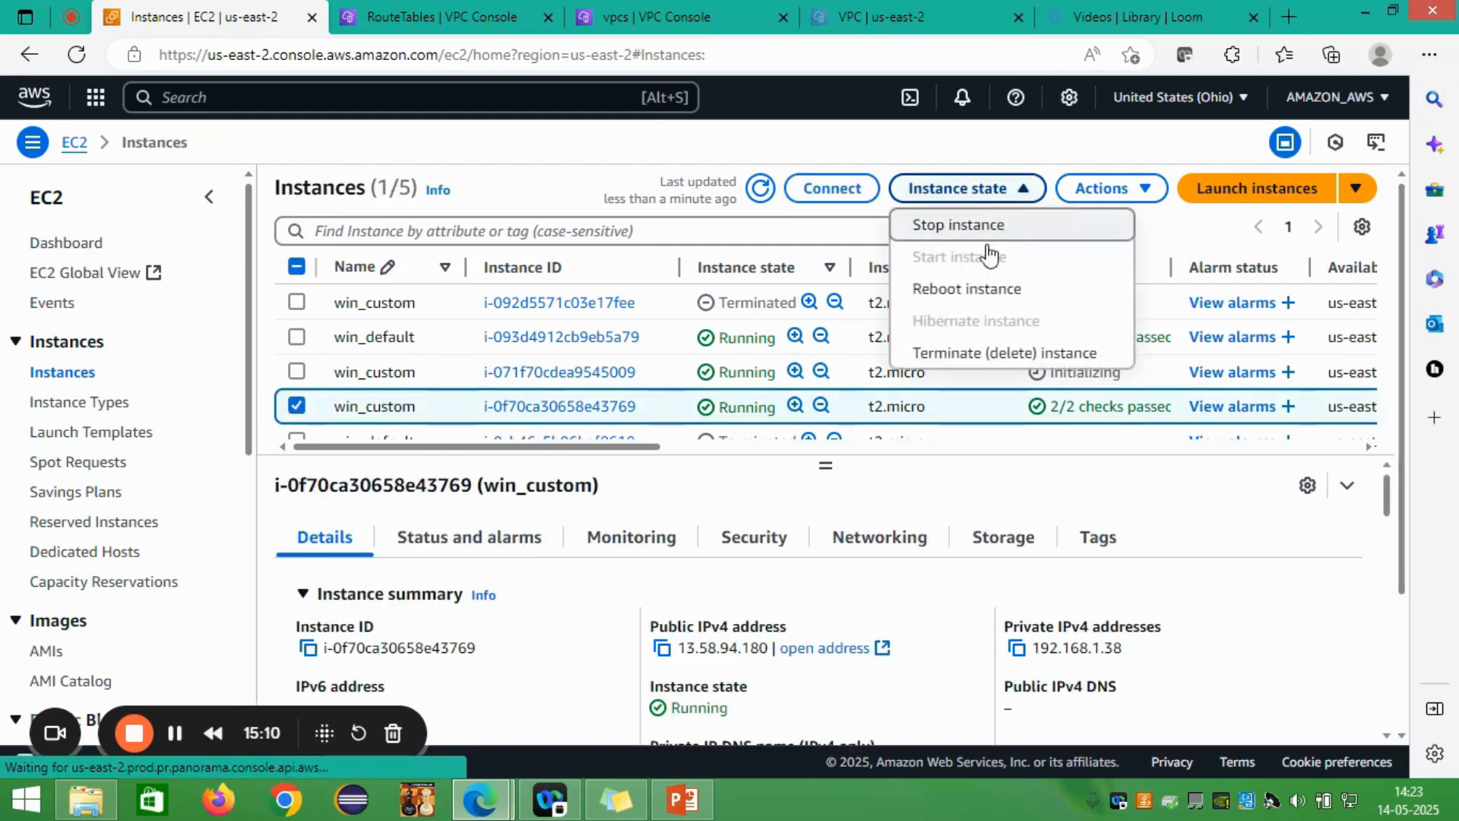
pyautogui.click(989, 354)
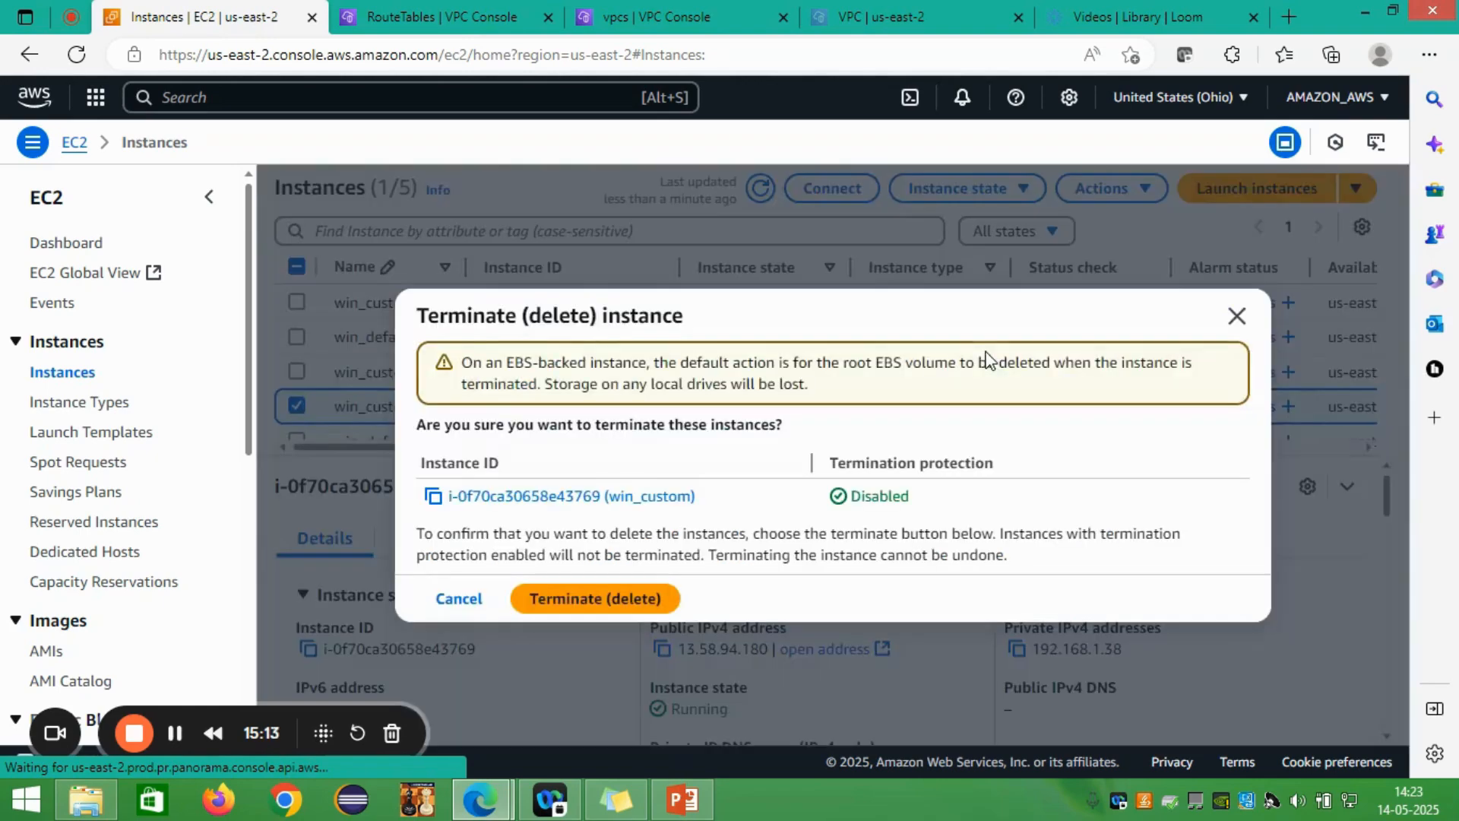
pyautogui.click(575, 600)
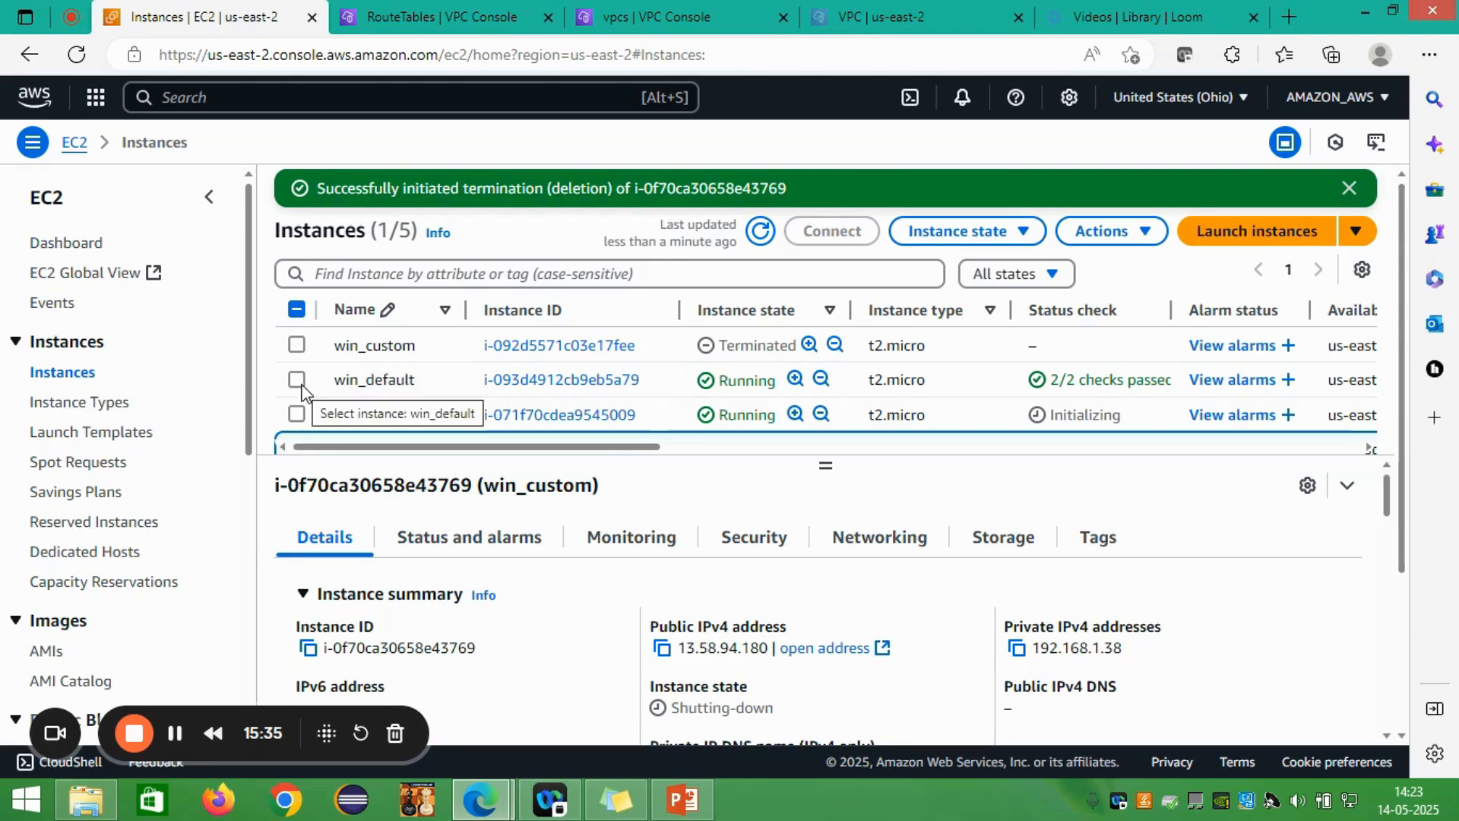
pyautogui.click(297, 310)
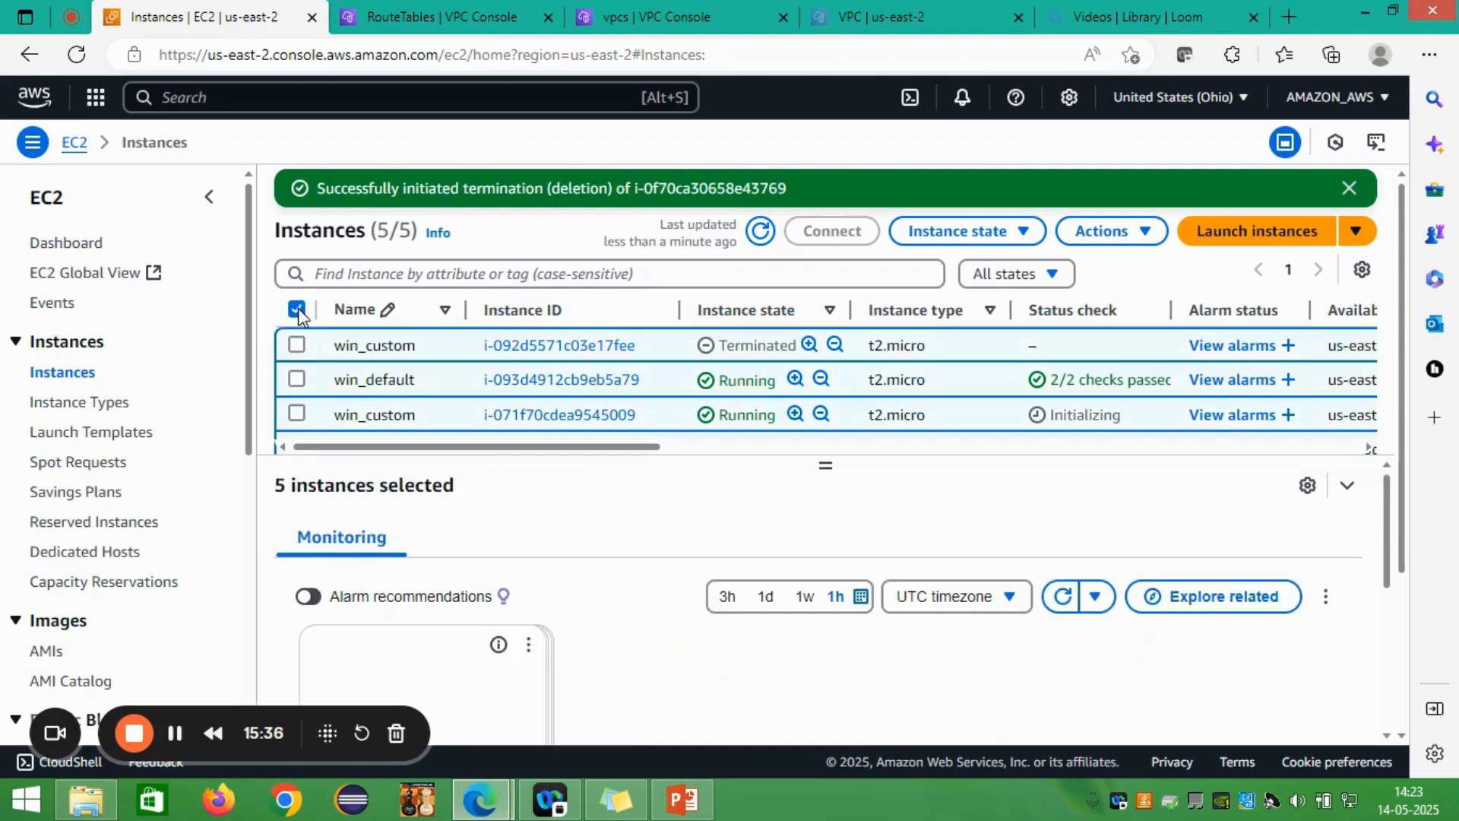
pyautogui.click(761, 231)
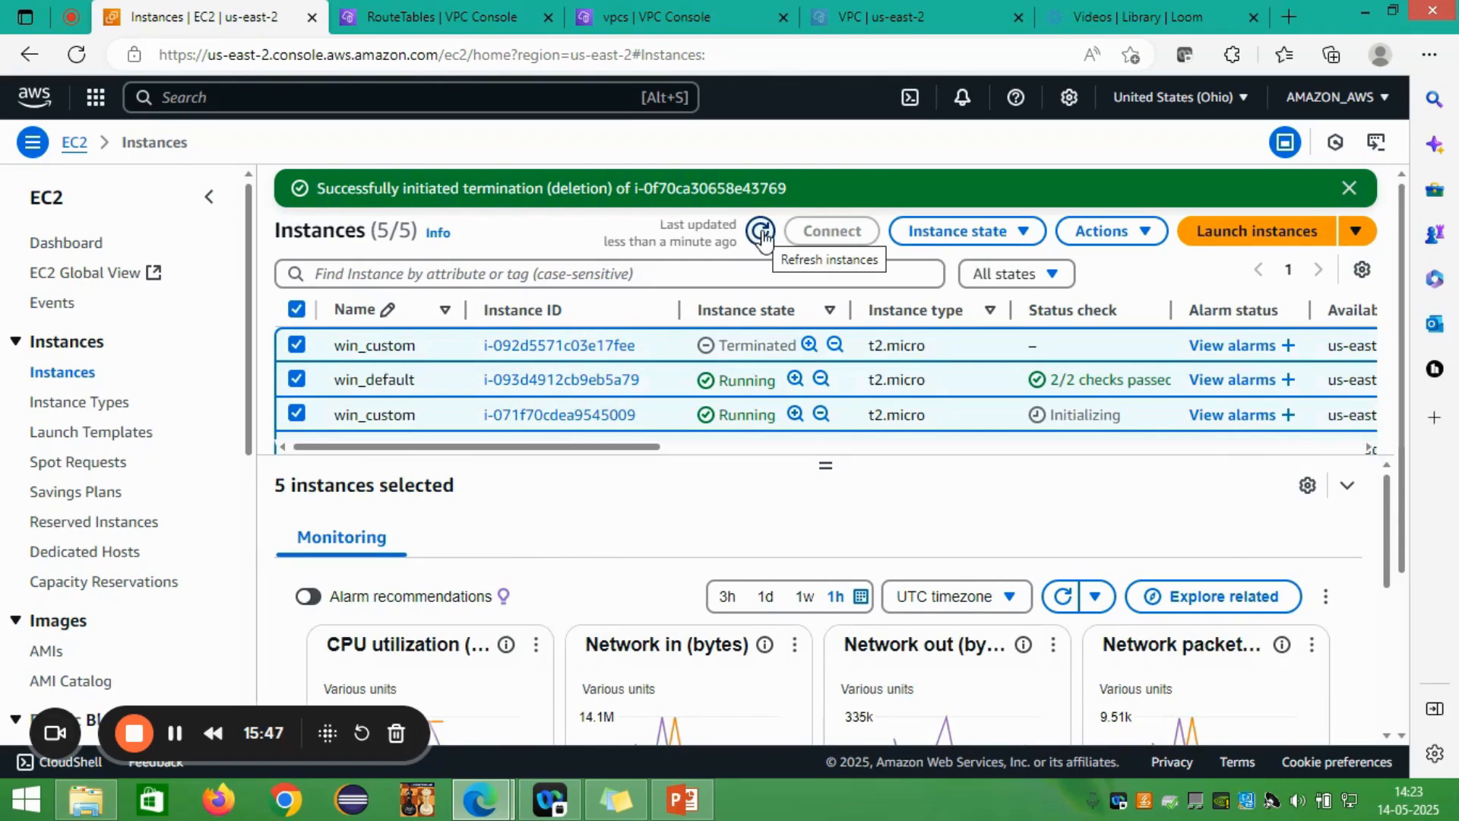
# Step: Refresh the instances list and compare the status checks, Availability Zones and public IPv4 addresses of win_default and win_custom
pyautogui.click(760, 231)
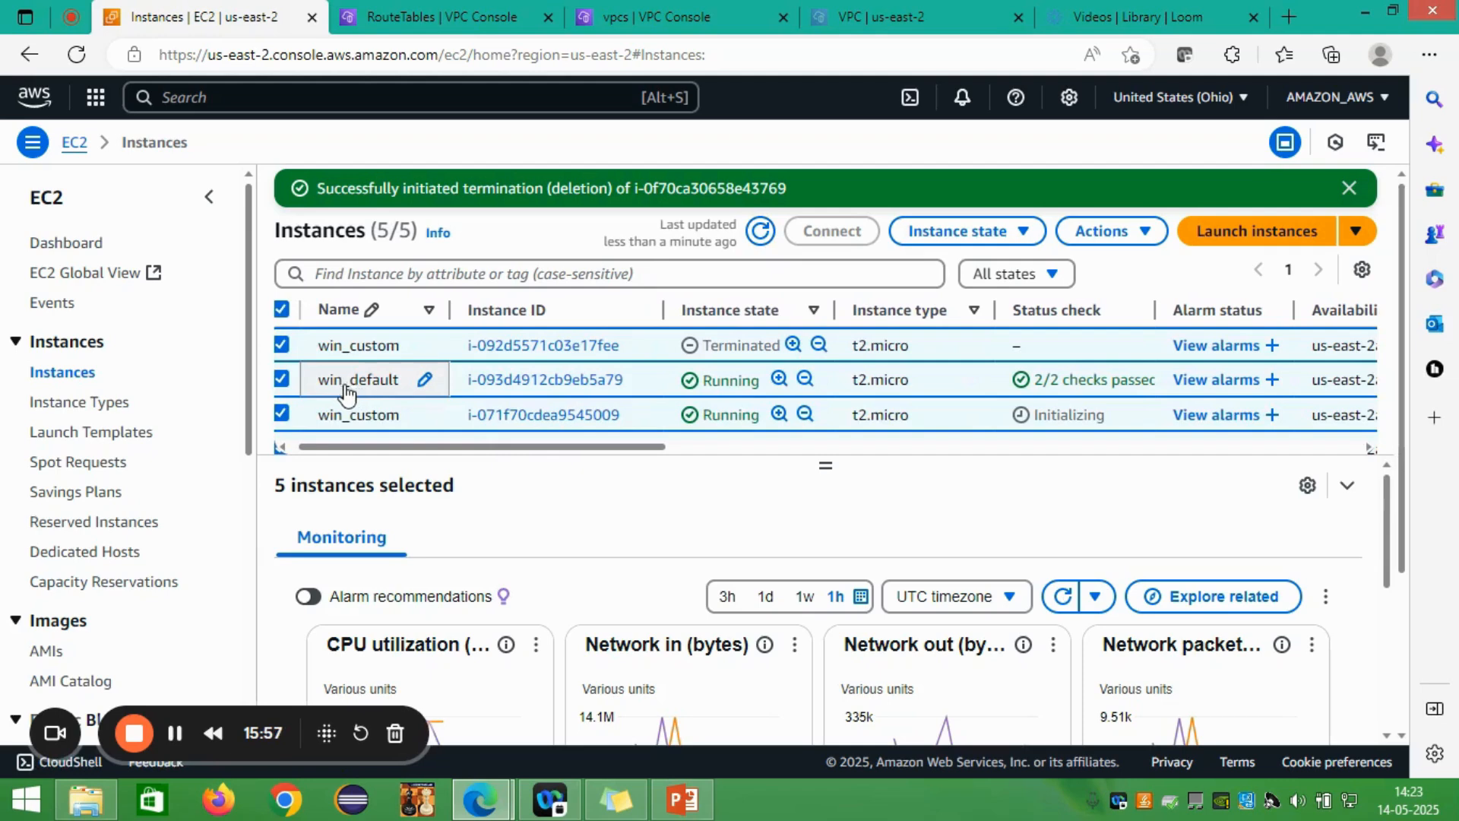
pyautogui.moveTo(540, 450); pyautogui.dragTo(747, 453)
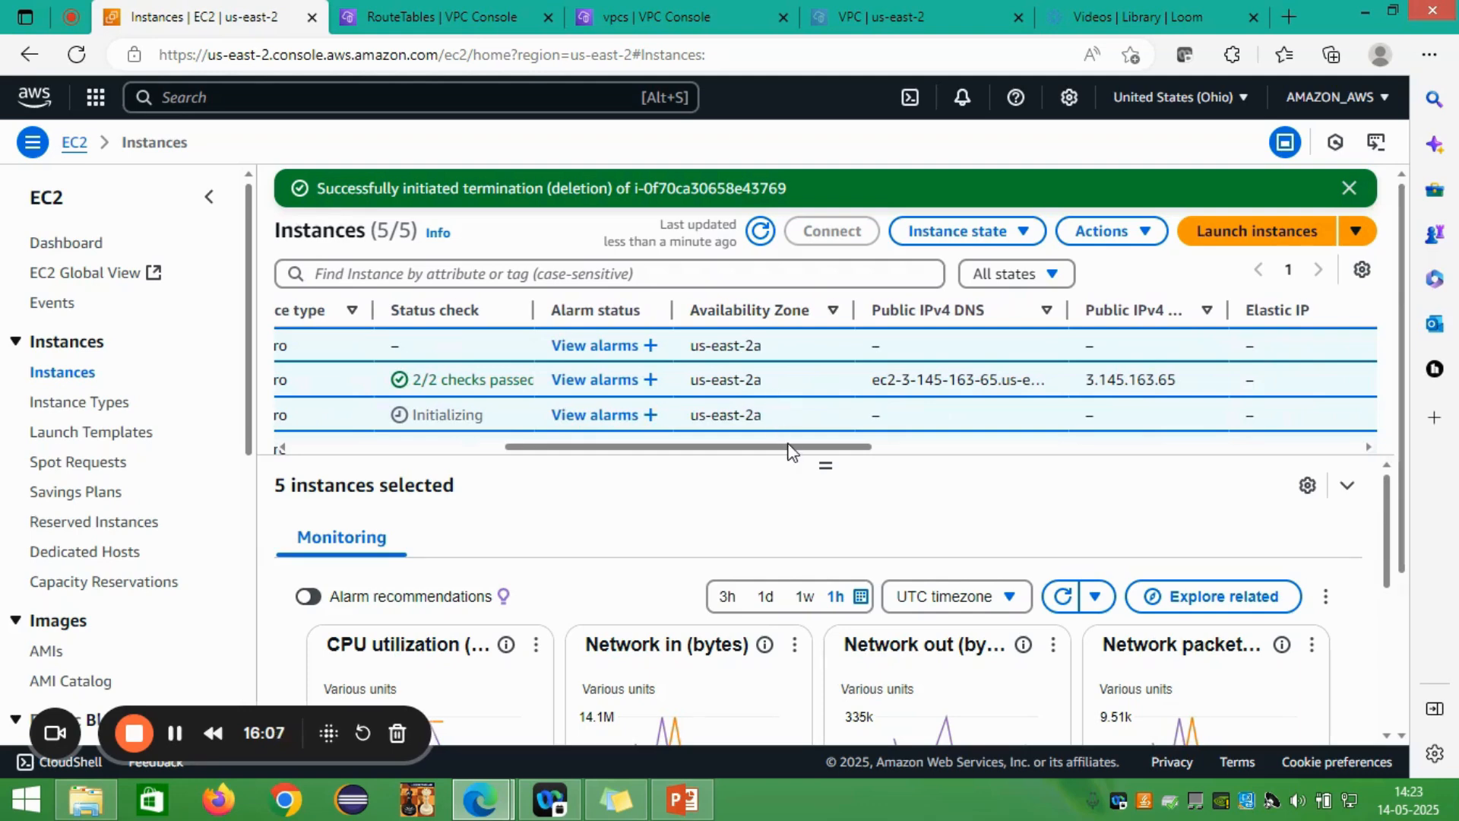
pyautogui.moveTo(792, 453); pyautogui.dragTo(471, 449)
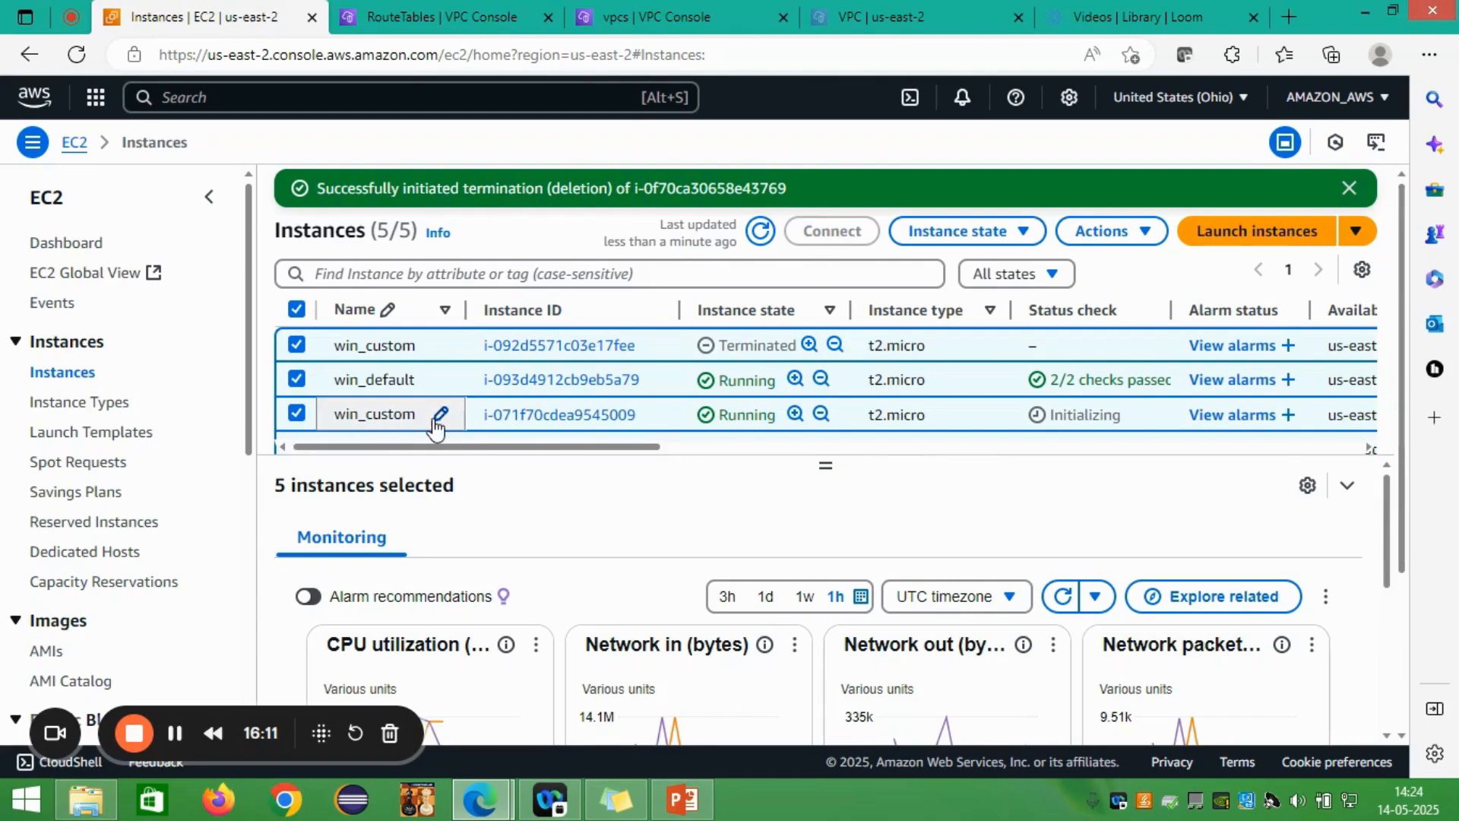
pyautogui.moveTo(459, 448); pyautogui.dragTo(610, 453)
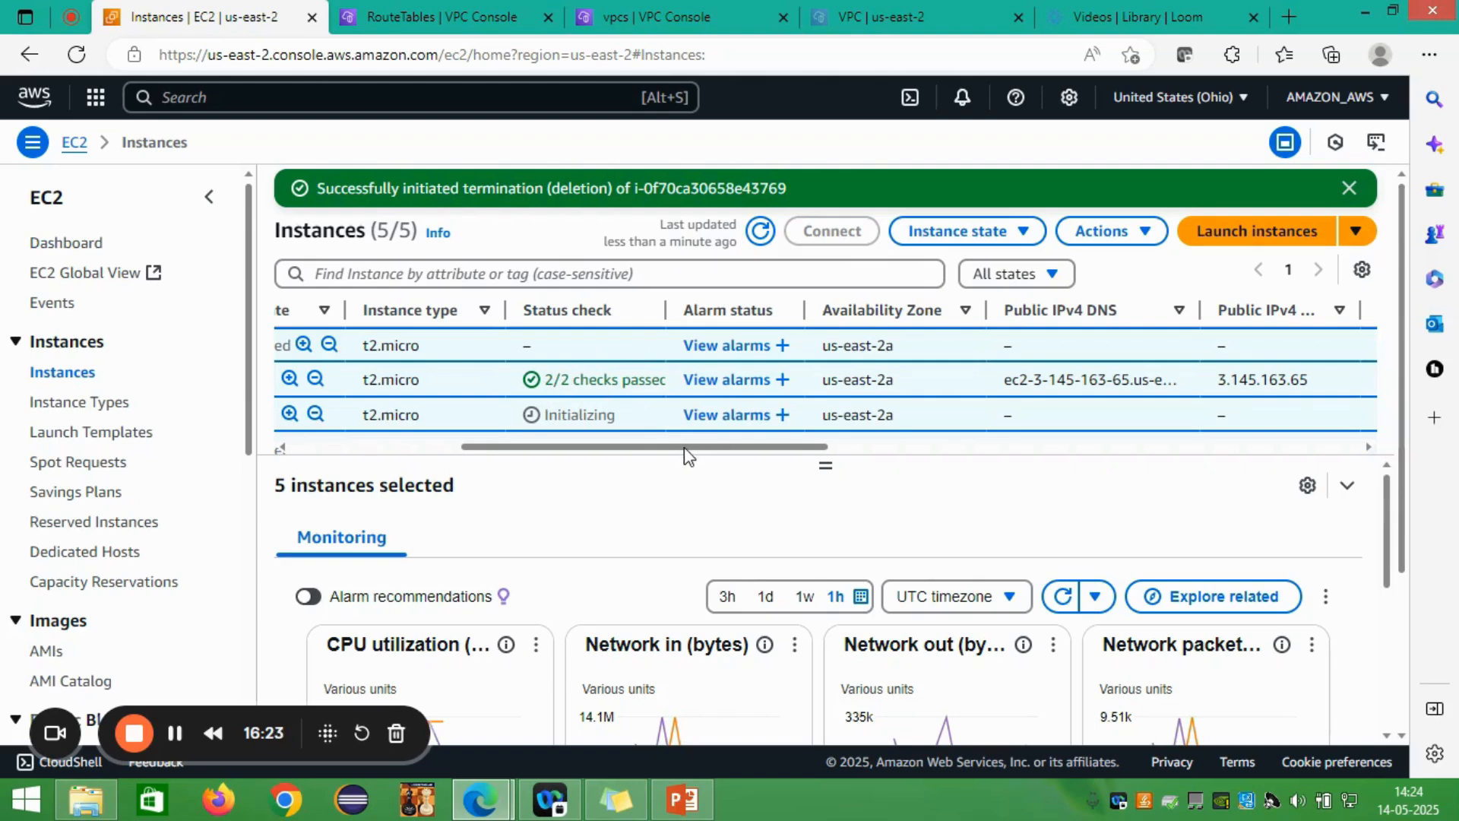
pyautogui.moveTo(688, 455); pyautogui.dragTo(720, 437)
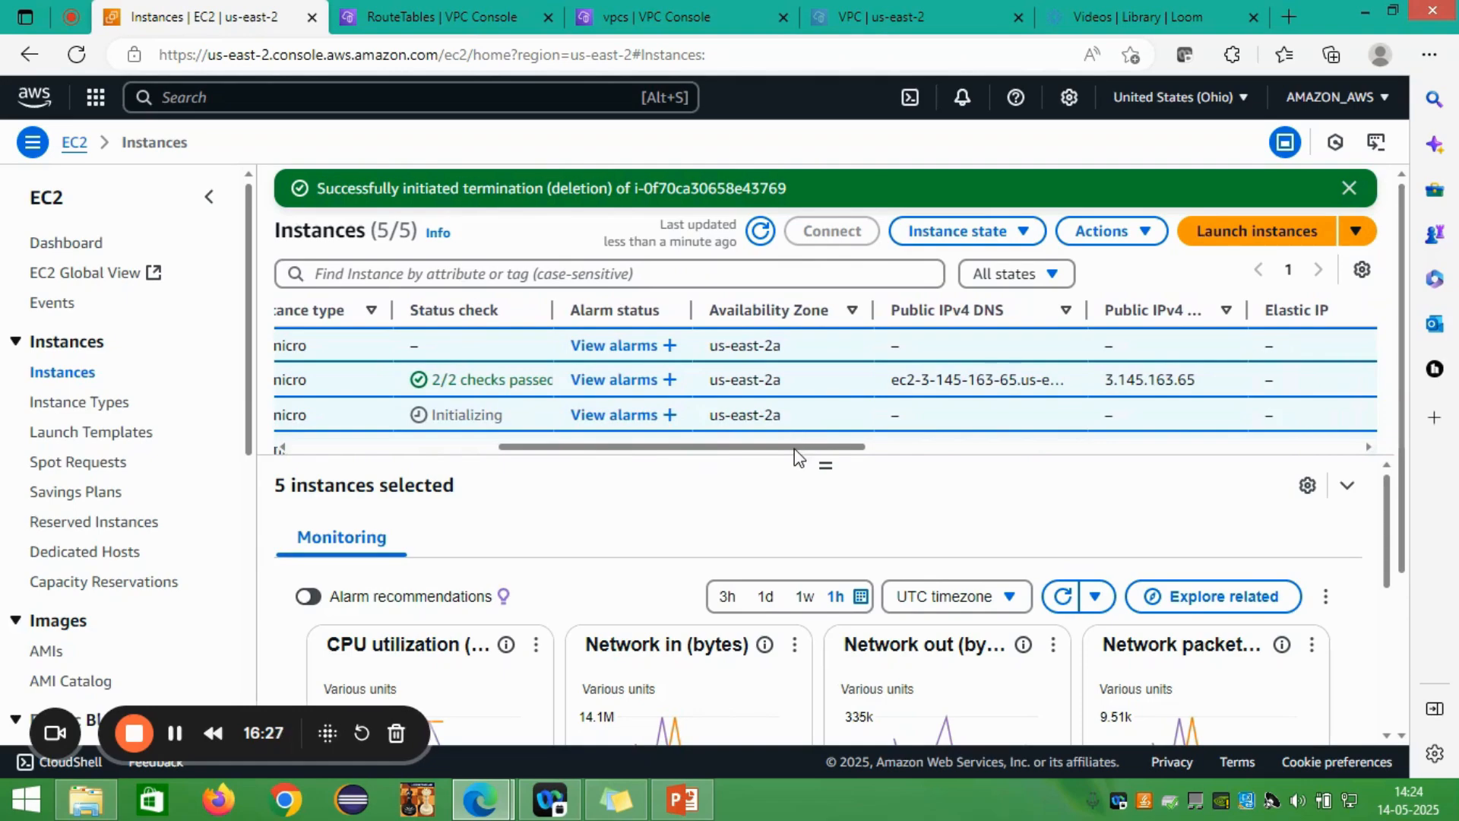
pyautogui.moveTo(795, 448); pyautogui.dragTo(585, 449)
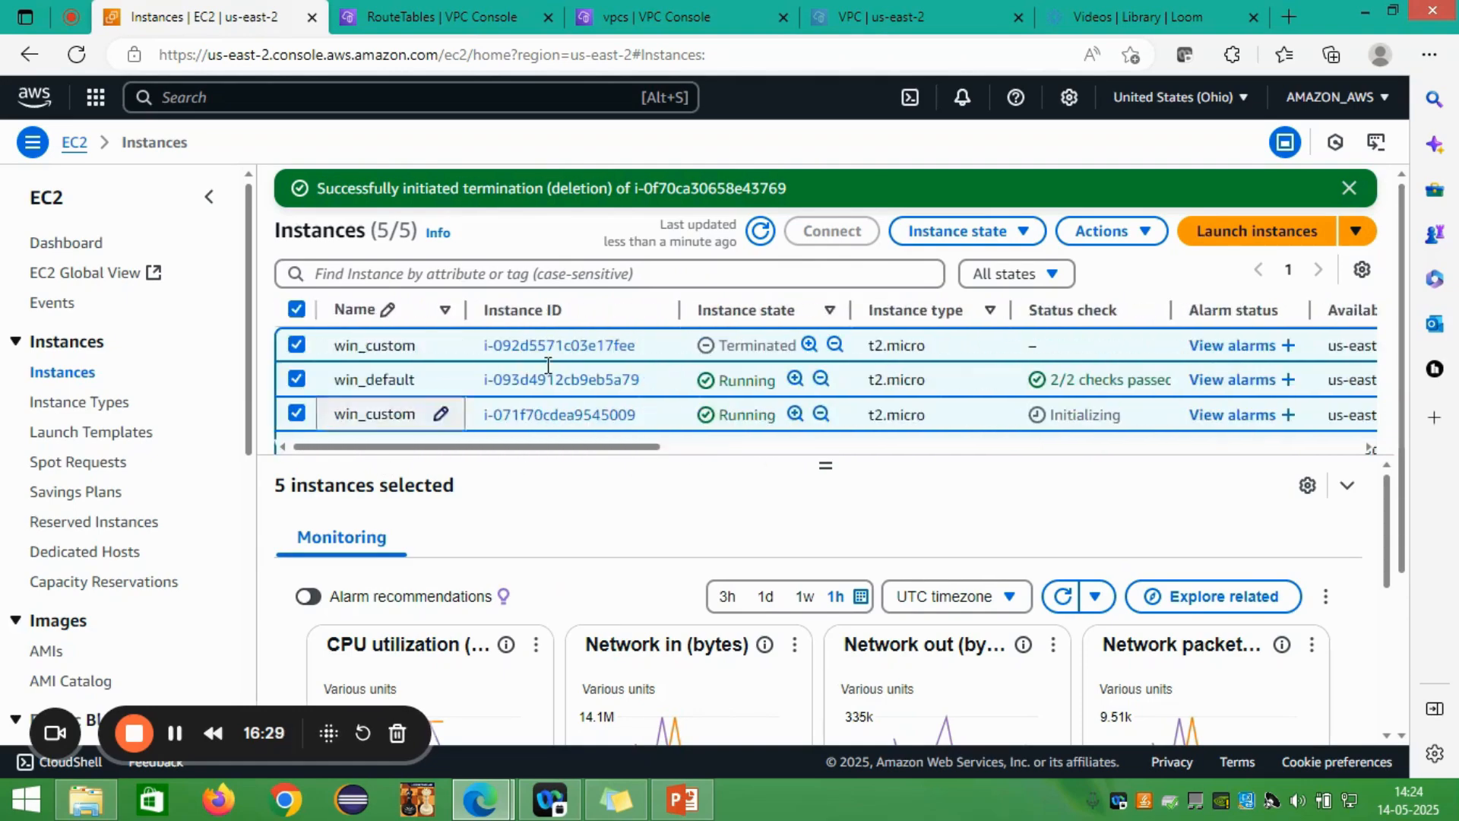
pyautogui.click(759, 234)
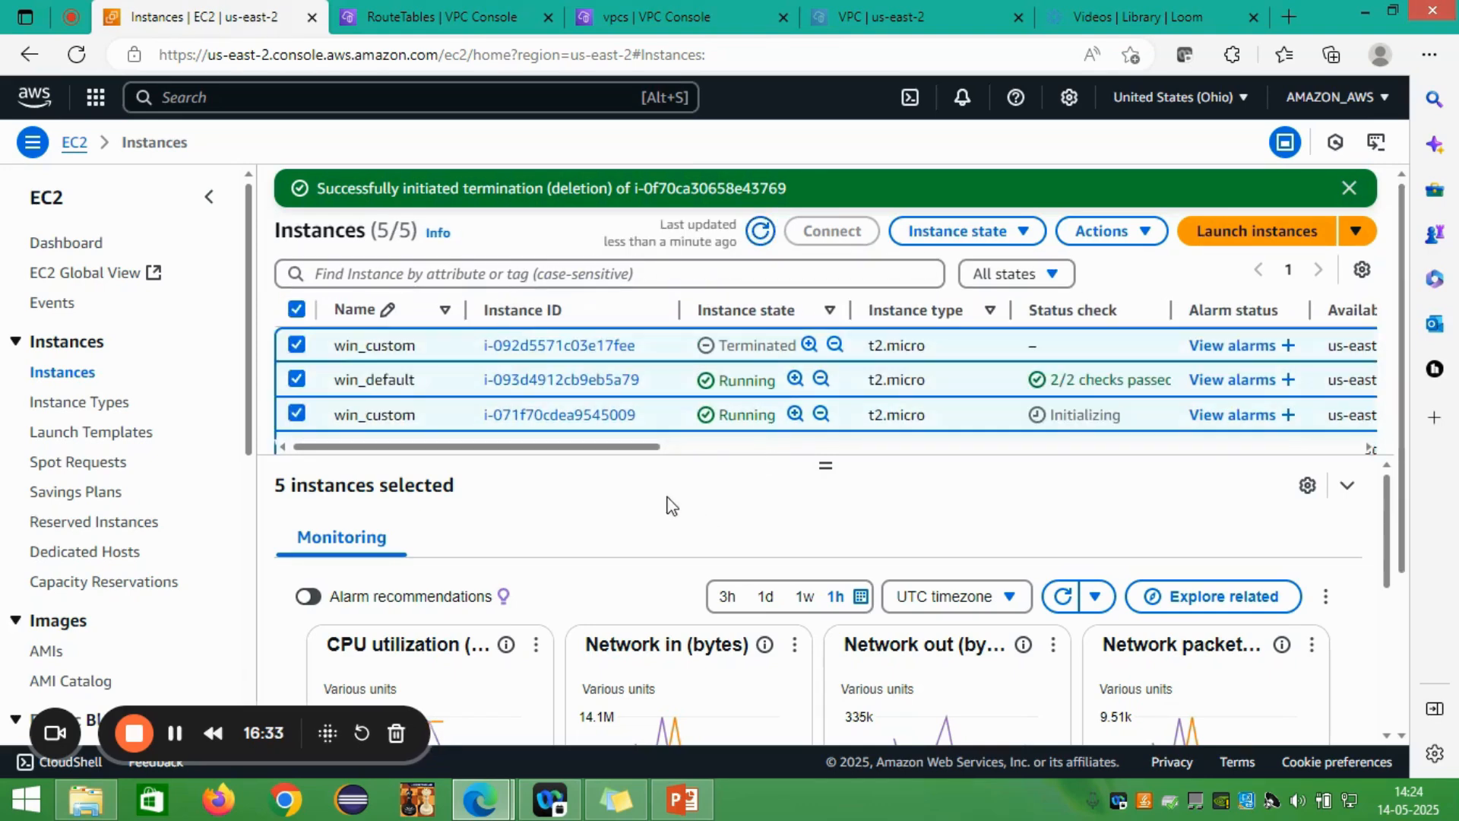
# Step: Select only the running win_custom instance i-071f70cdea9545009 and refresh the list repeatedly to check its status
pyautogui.click(296, 309)
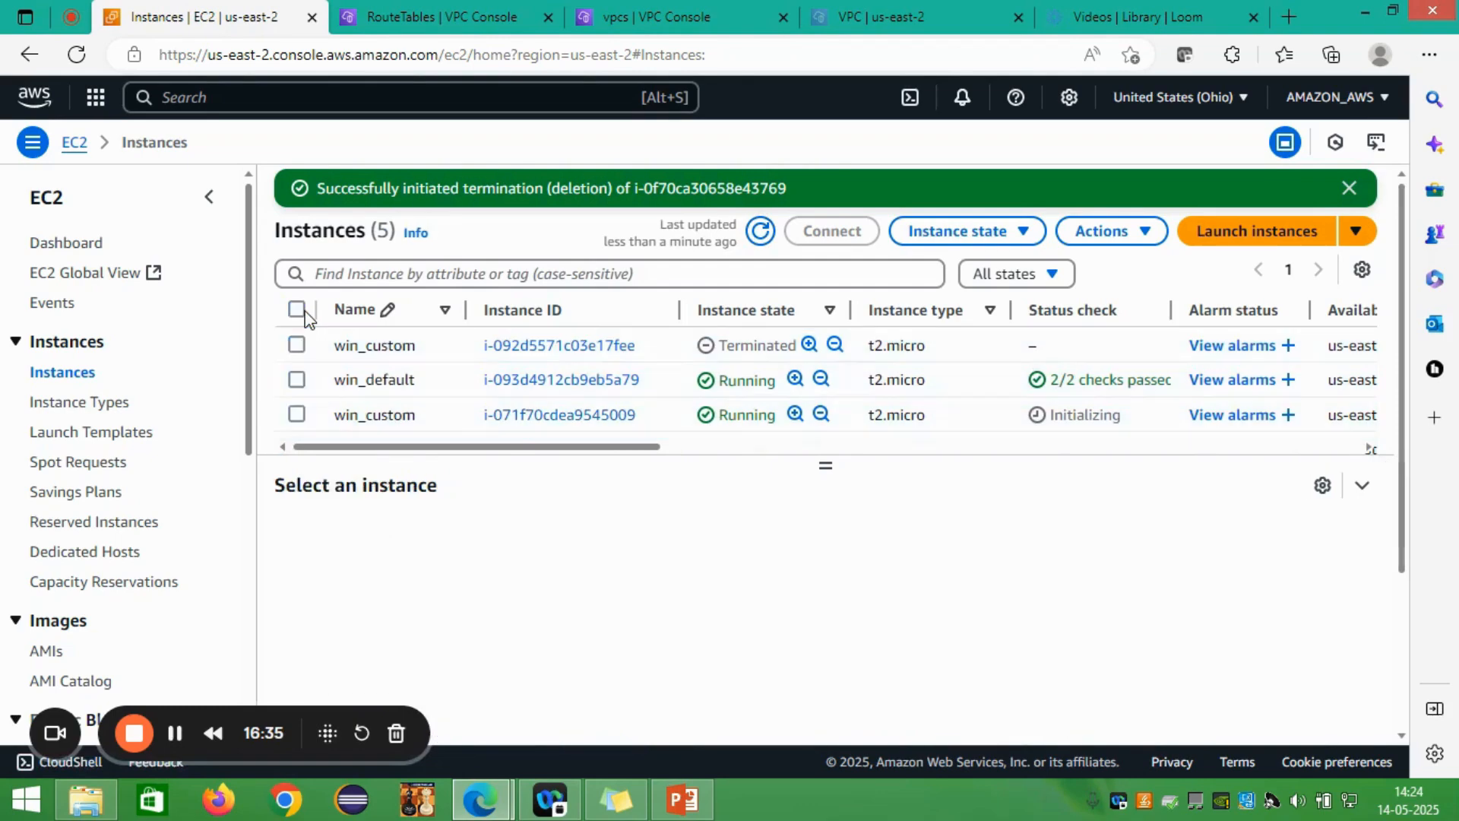
pyautogui.click(296, 414)
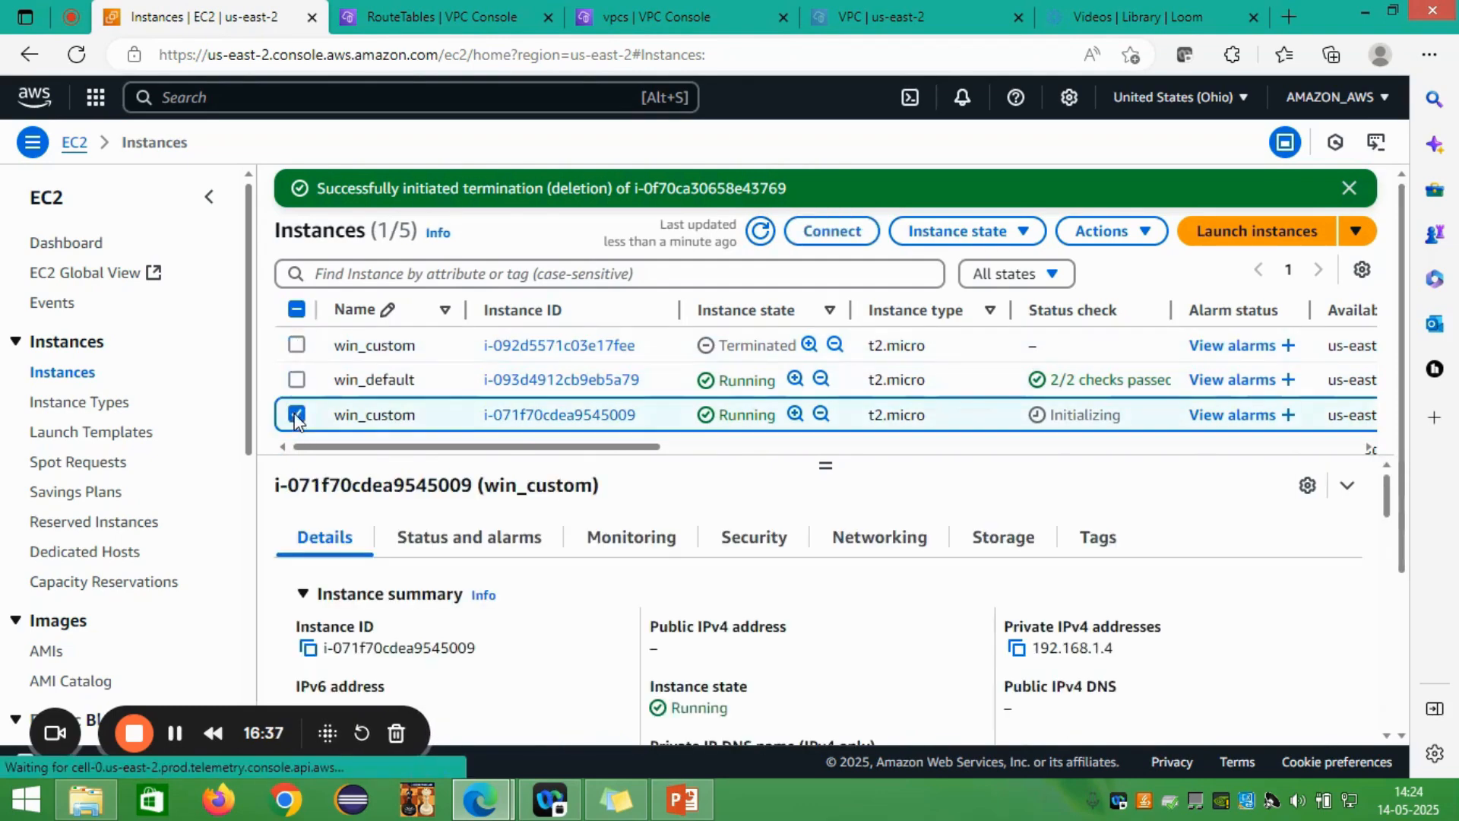
pyautogui.click(762, 236)
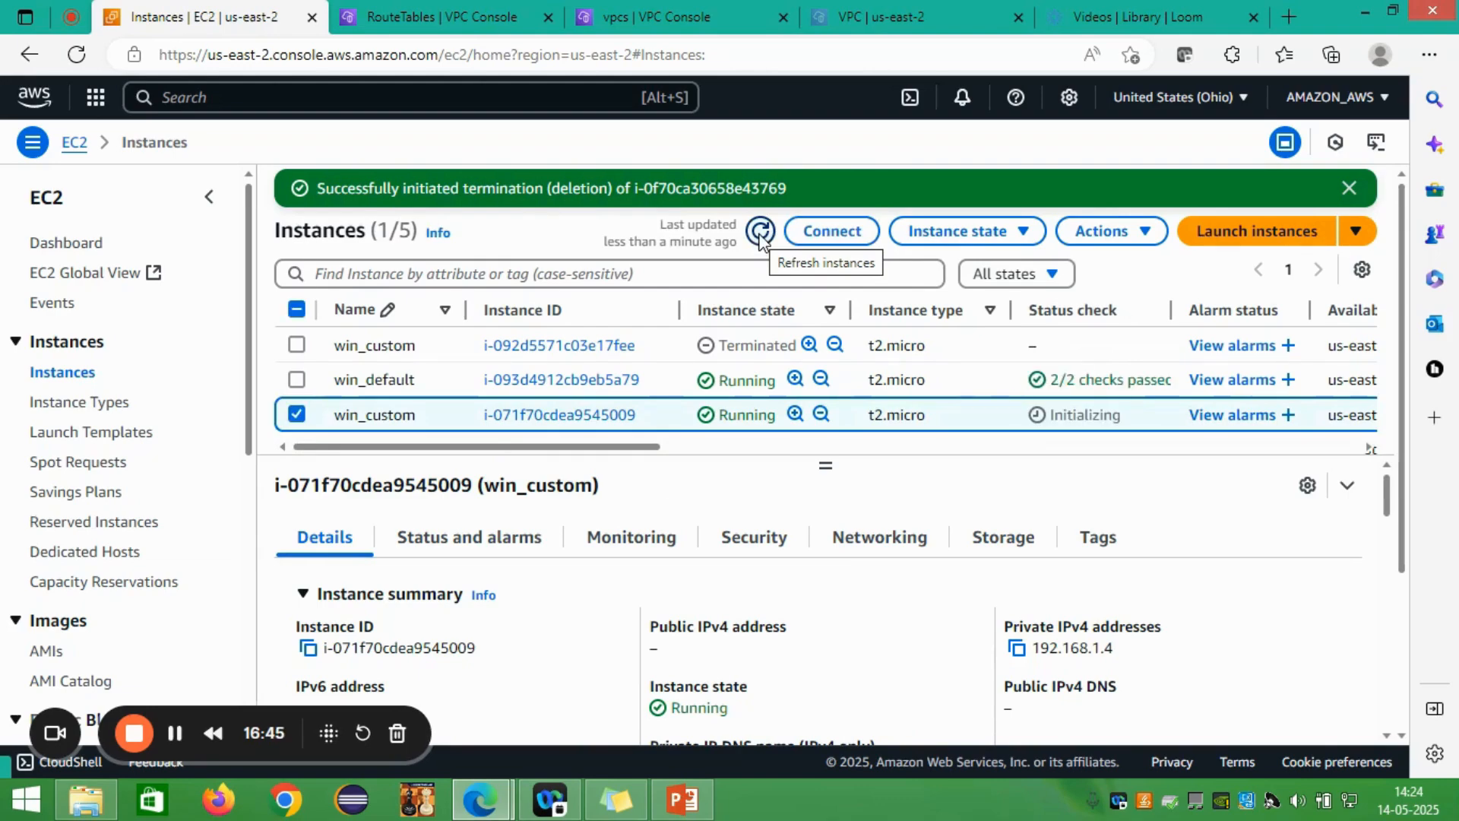
pyautogui.click(762, 236)
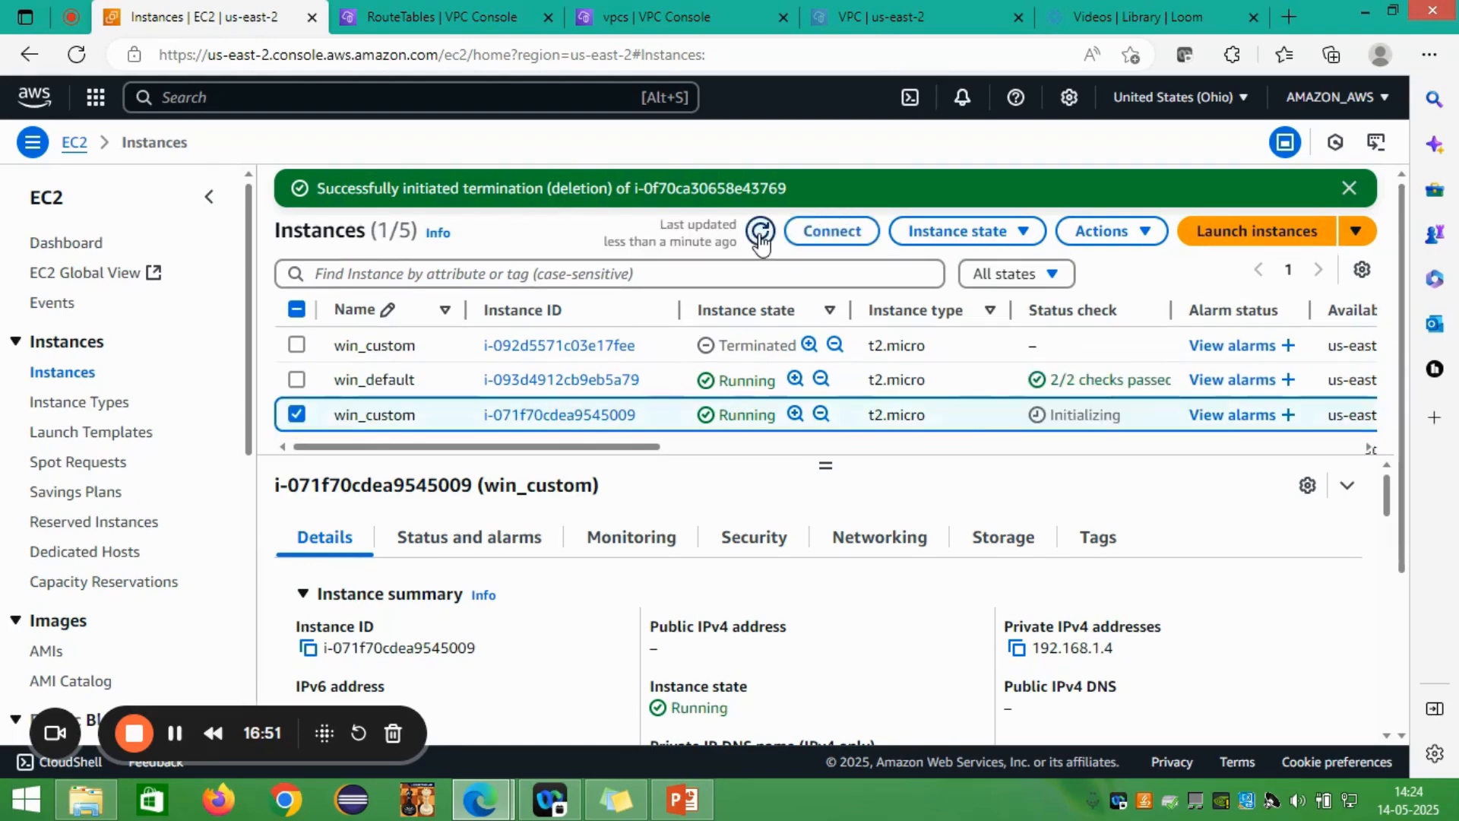
pyautogui.click(760, 231)
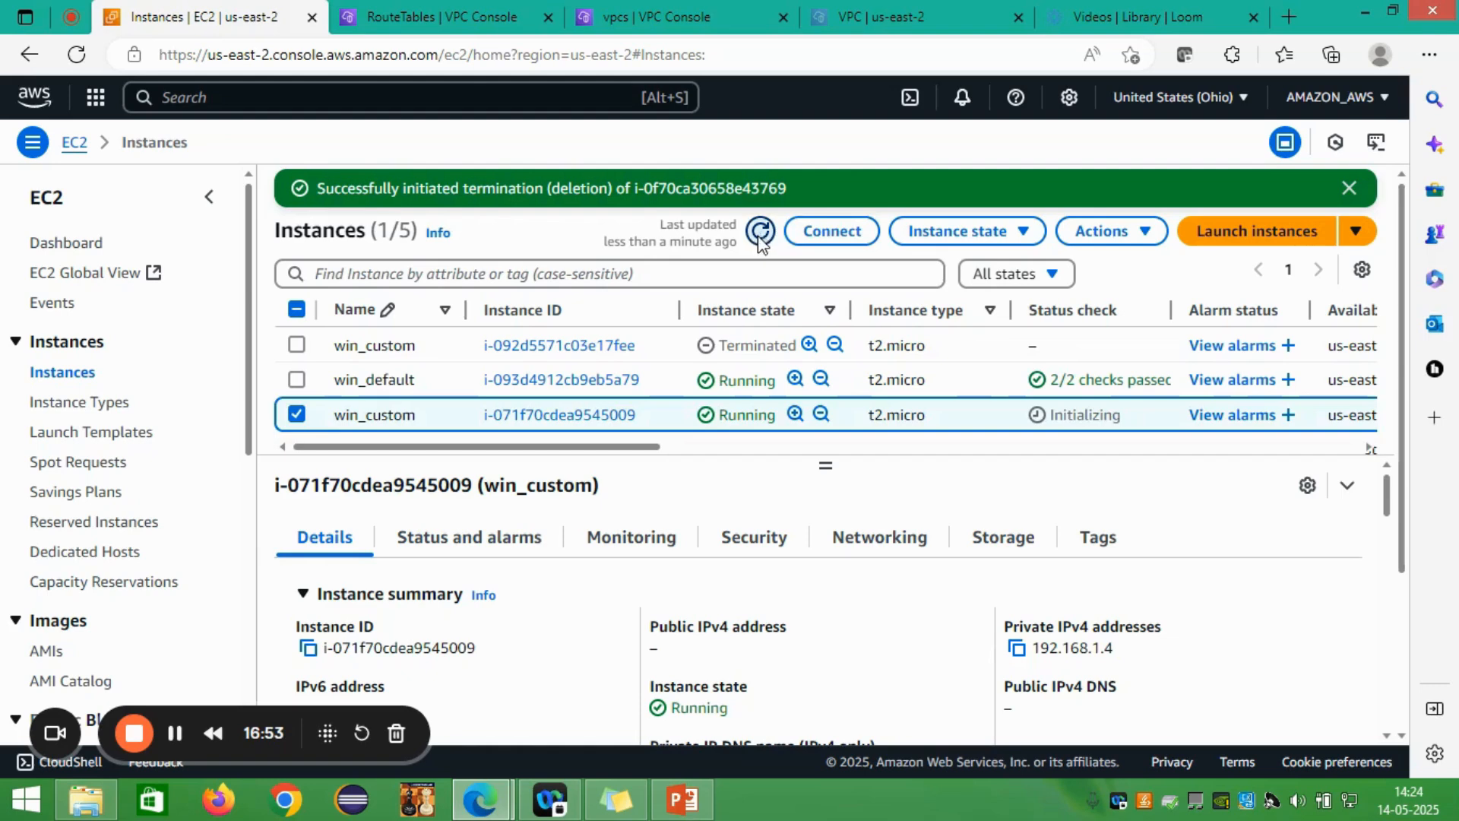
# Step: Switch to the VPC console and open the list of transit gateways
pyautogui.click(414, 11)
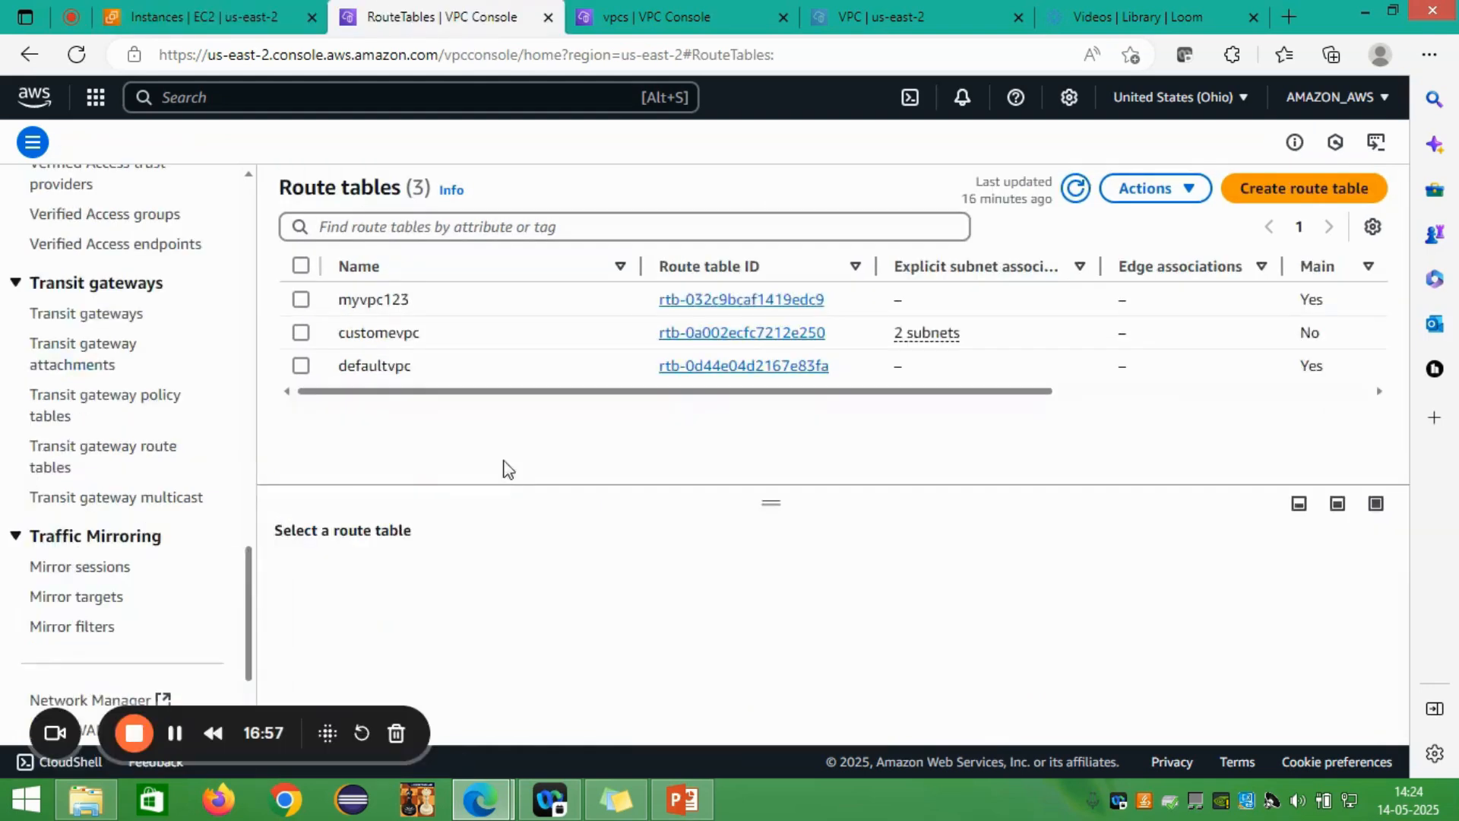
pyautogui.scroll(5, 174, 363)
pyautogui.scroll(10, 173, 363)
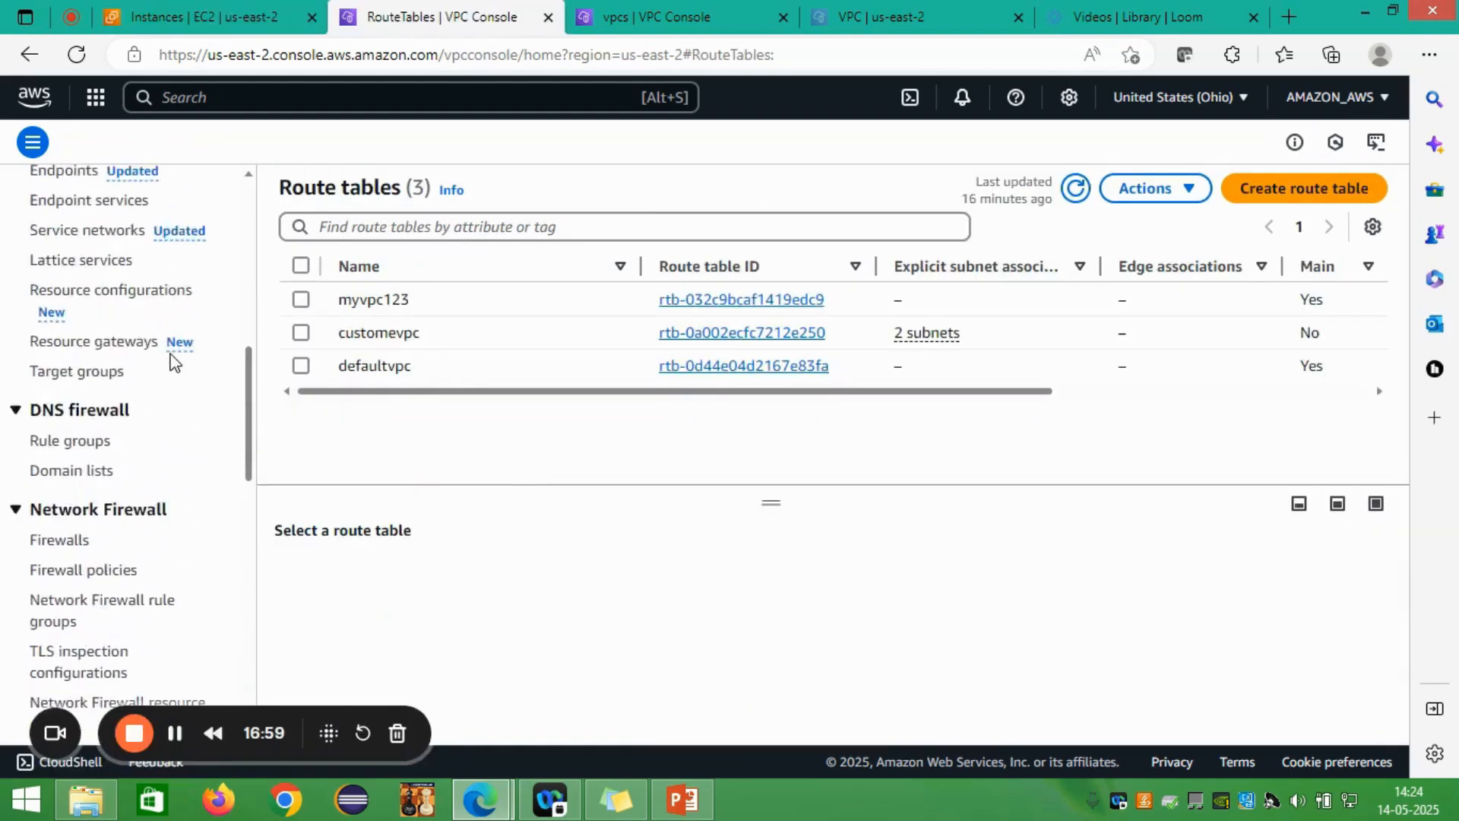
pyautogui.click(623, 17)
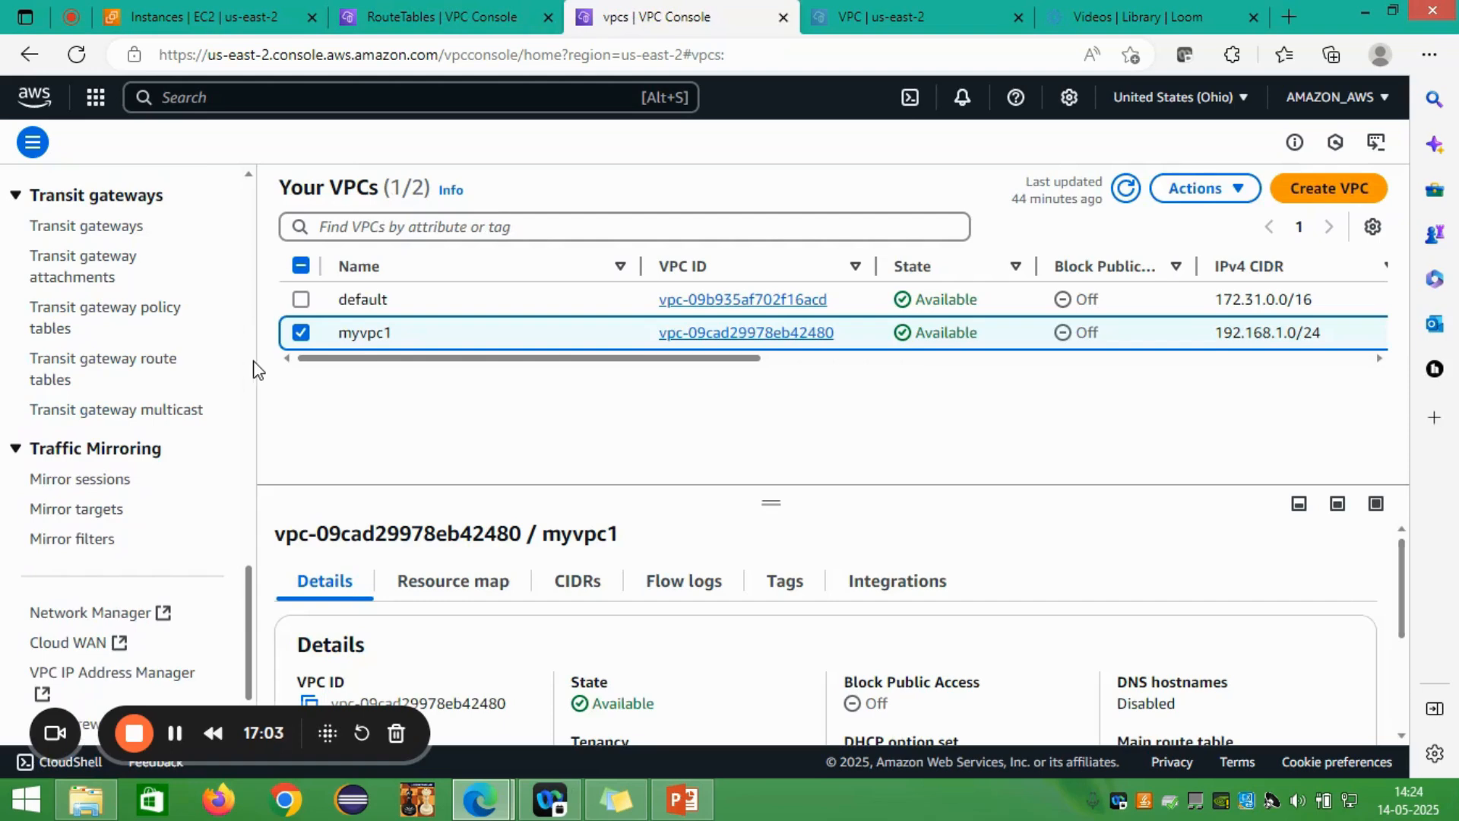
pyautogui.scroll(12, 255, 366)
pyautogui.scroll(4, 254, 365)
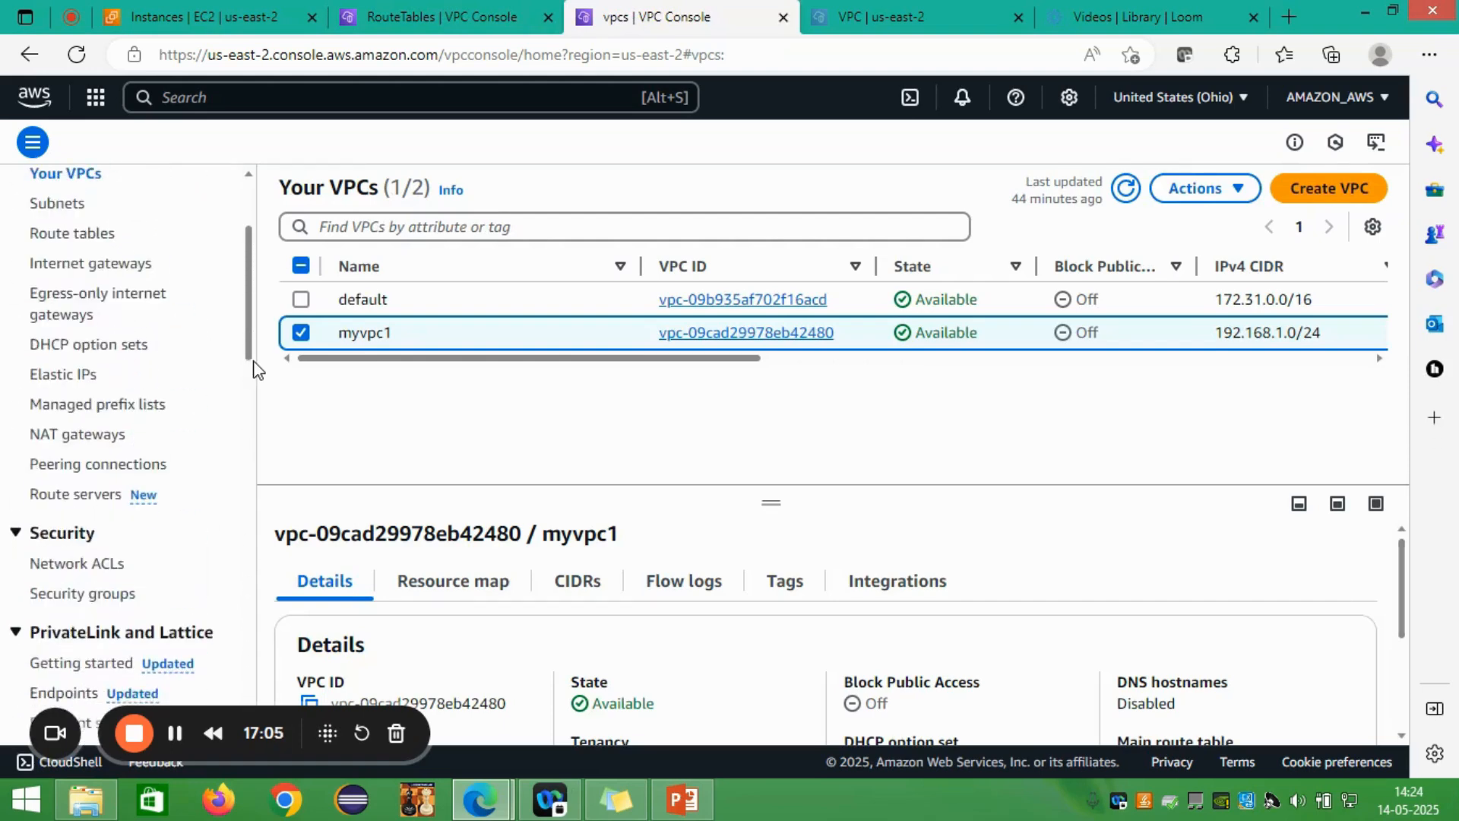
pyautogui.scroll(-5, 253, 364)
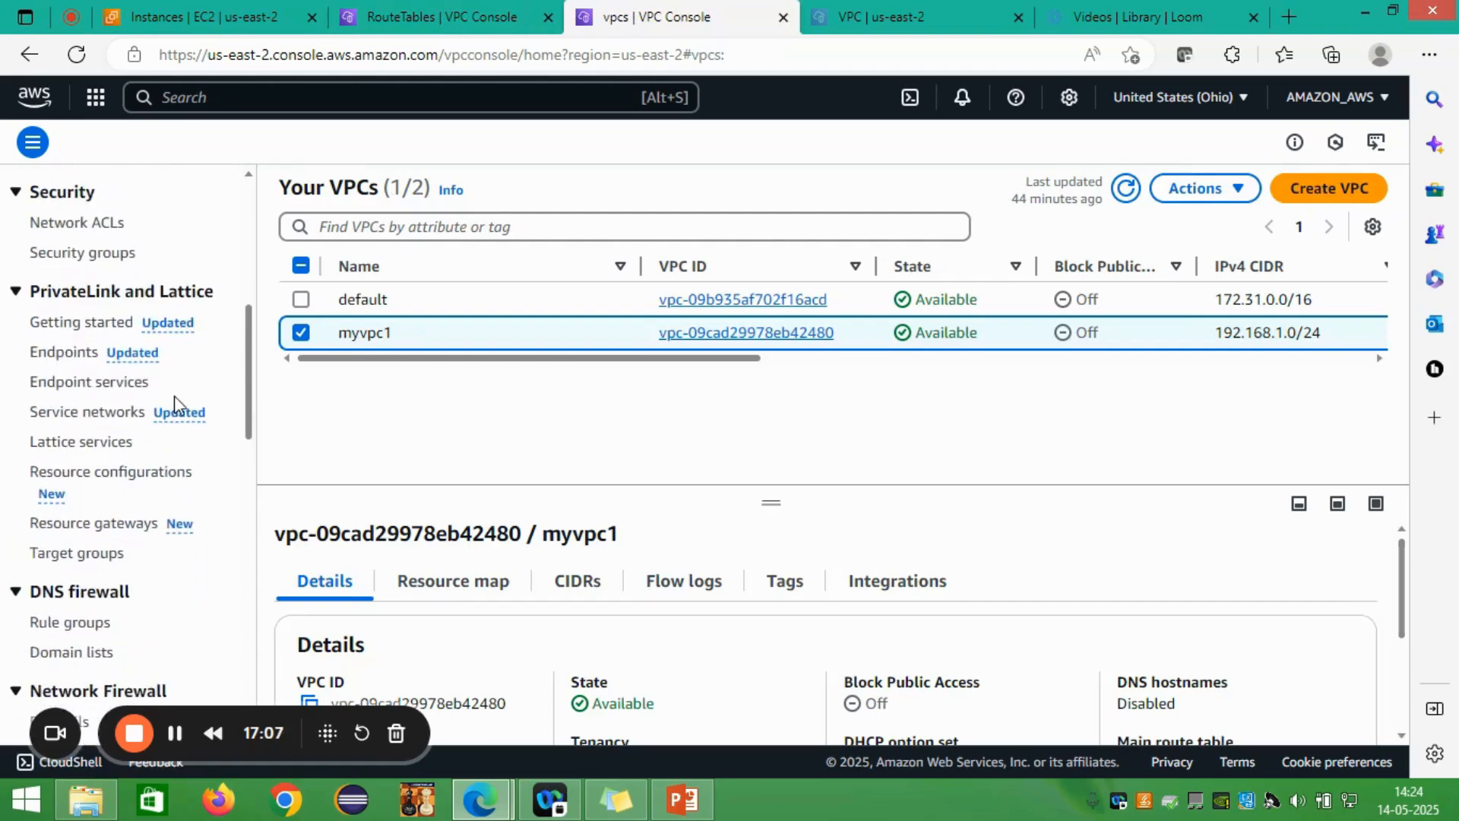
pyautogui.scroll(-10, 176, 403)
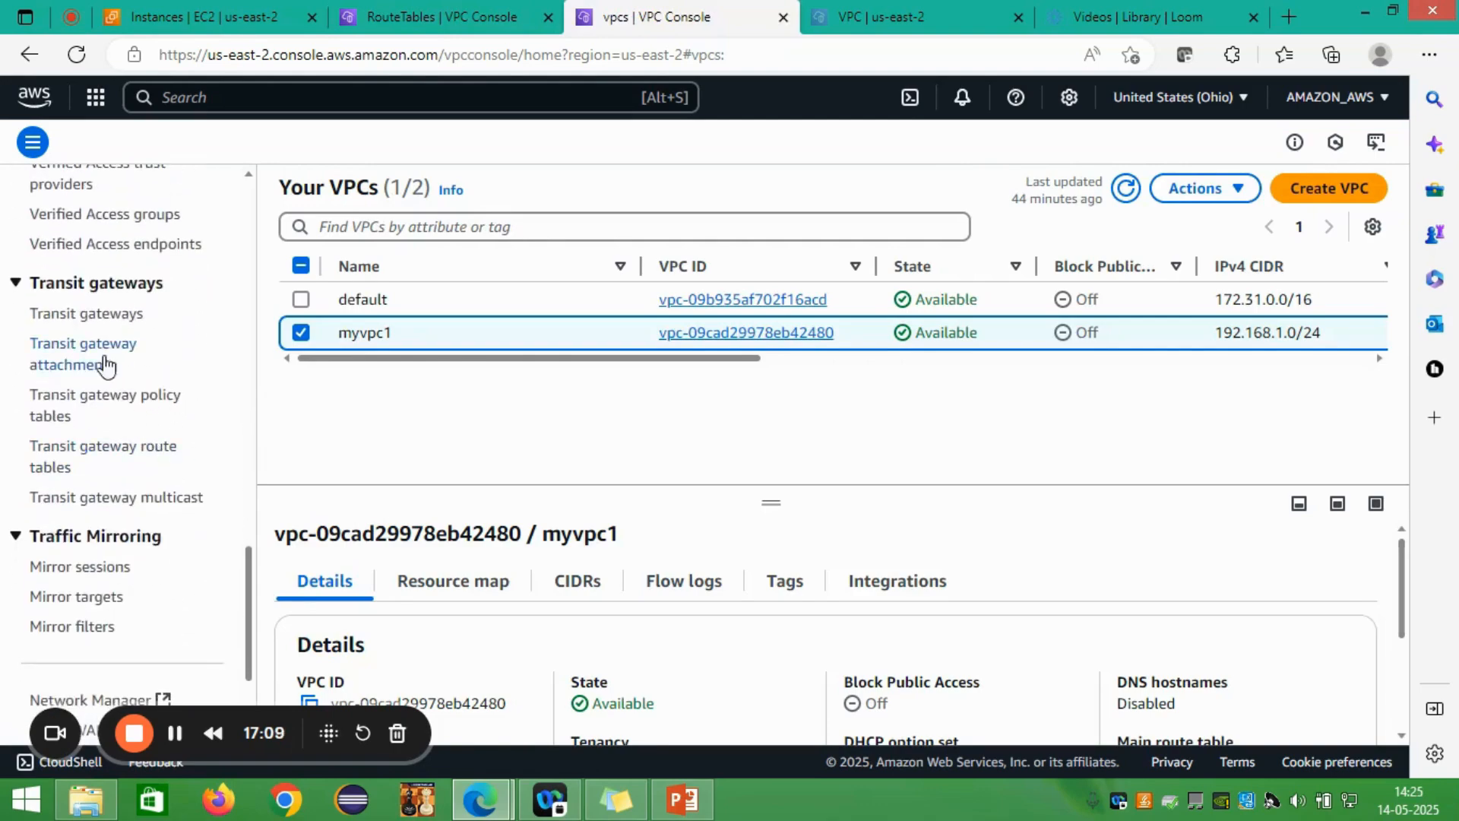
pyautogui.click(102, 317)
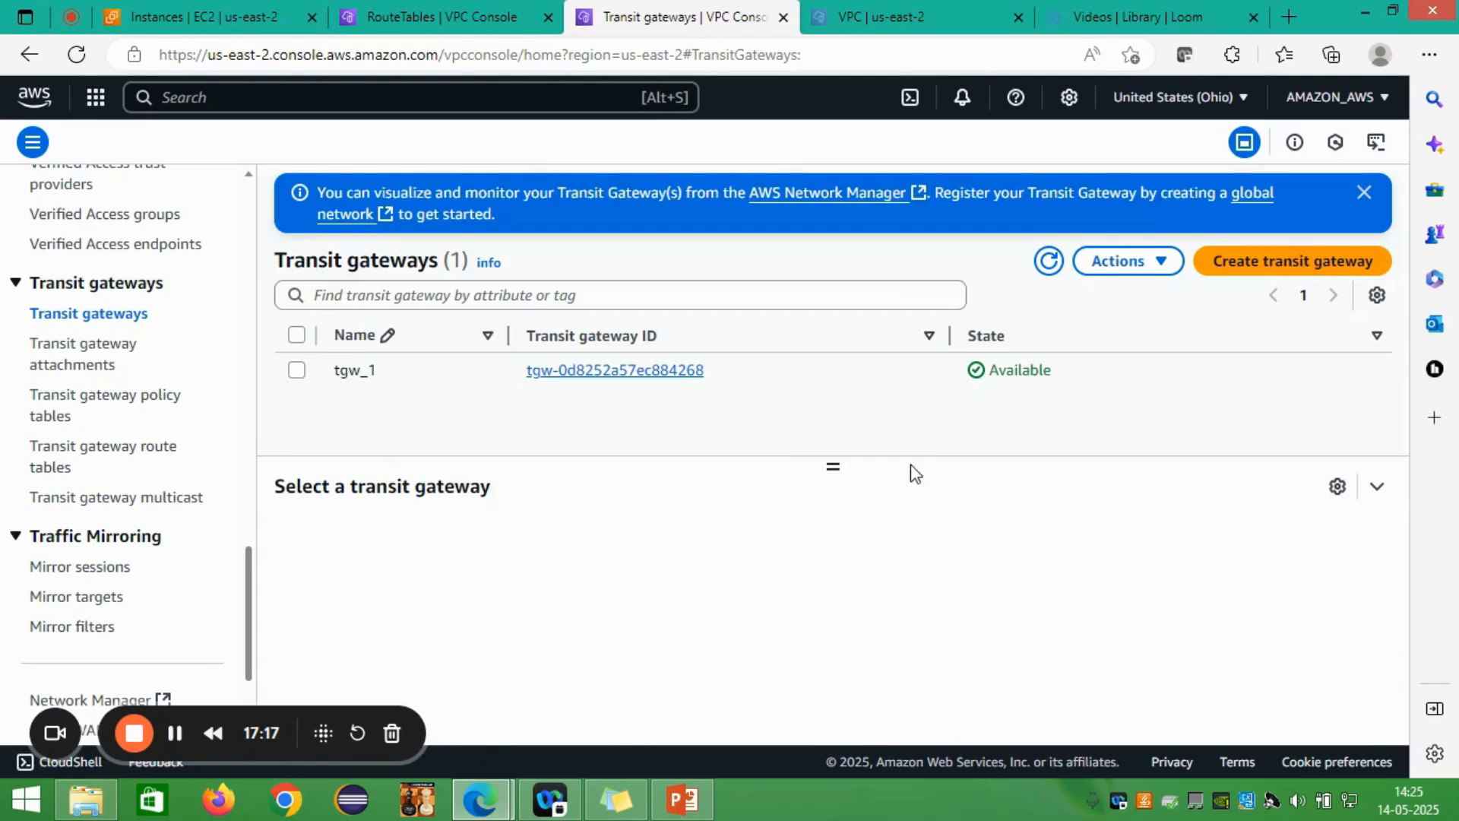
pyautogui.click(1320, 266)
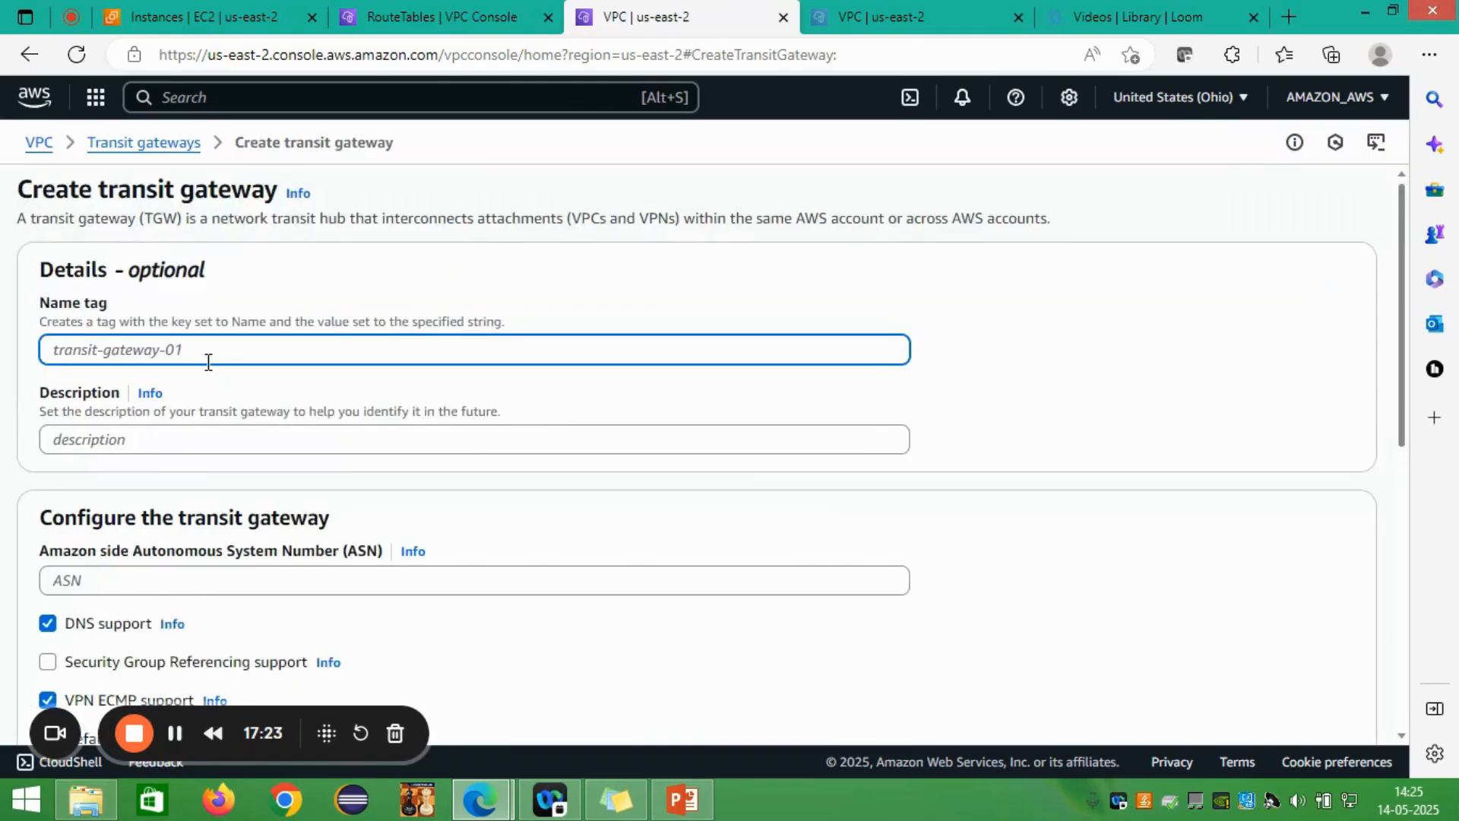
pyautogui.write('twg')
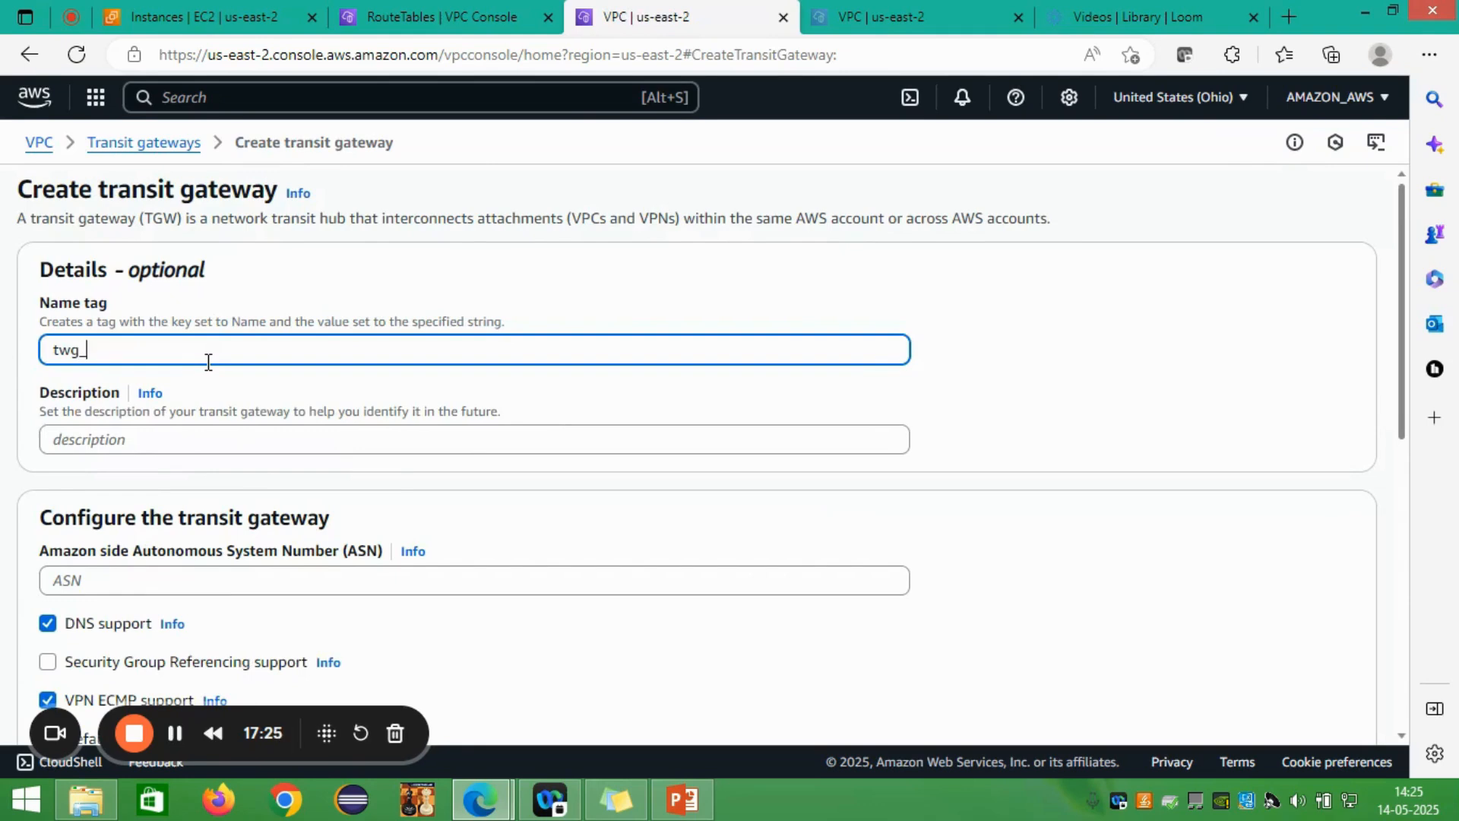
pyautogui.write('_demo2')
pyautogui.click(184, 441)
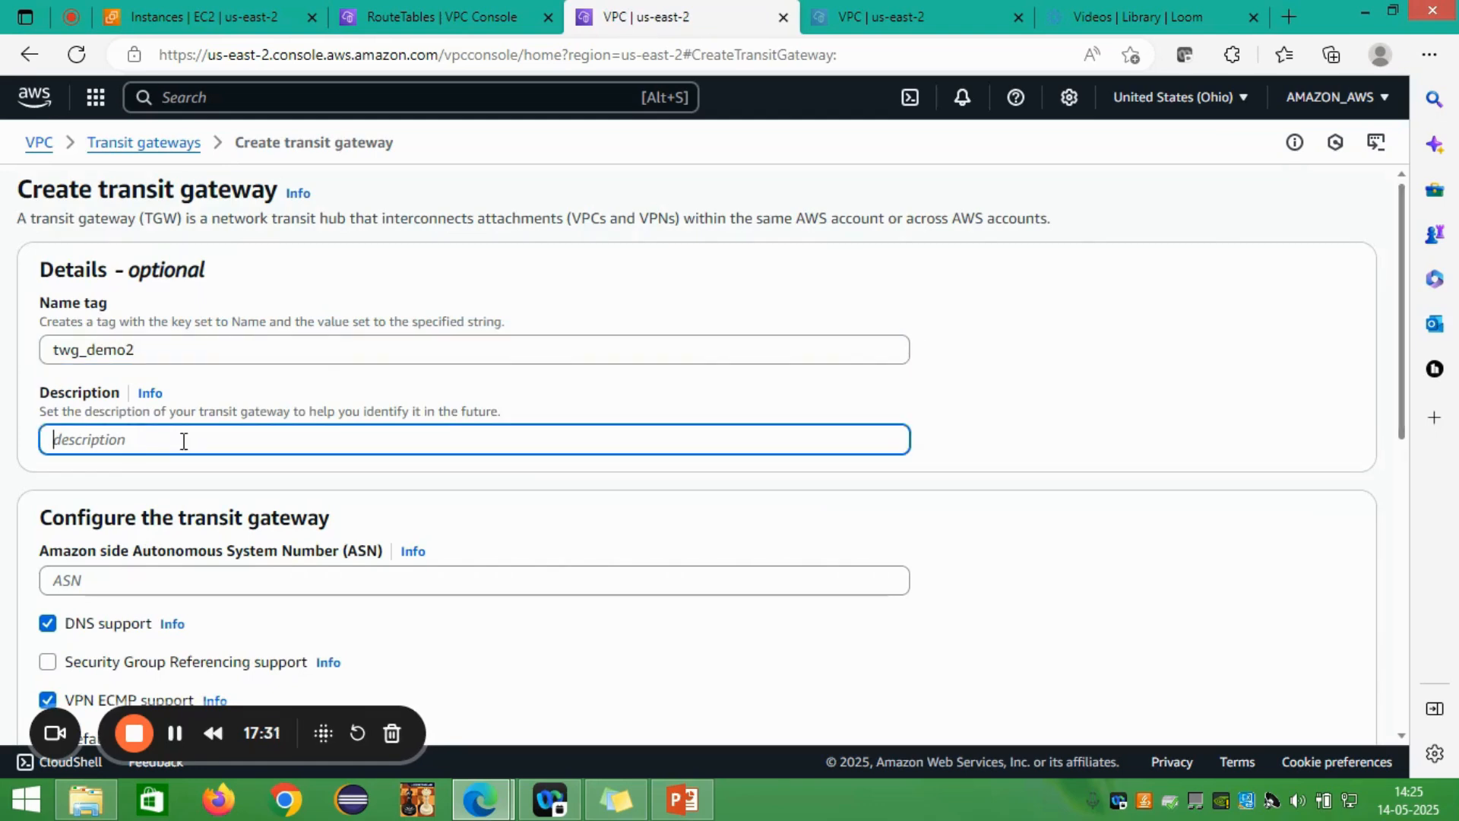
pyautogui.write('demost')
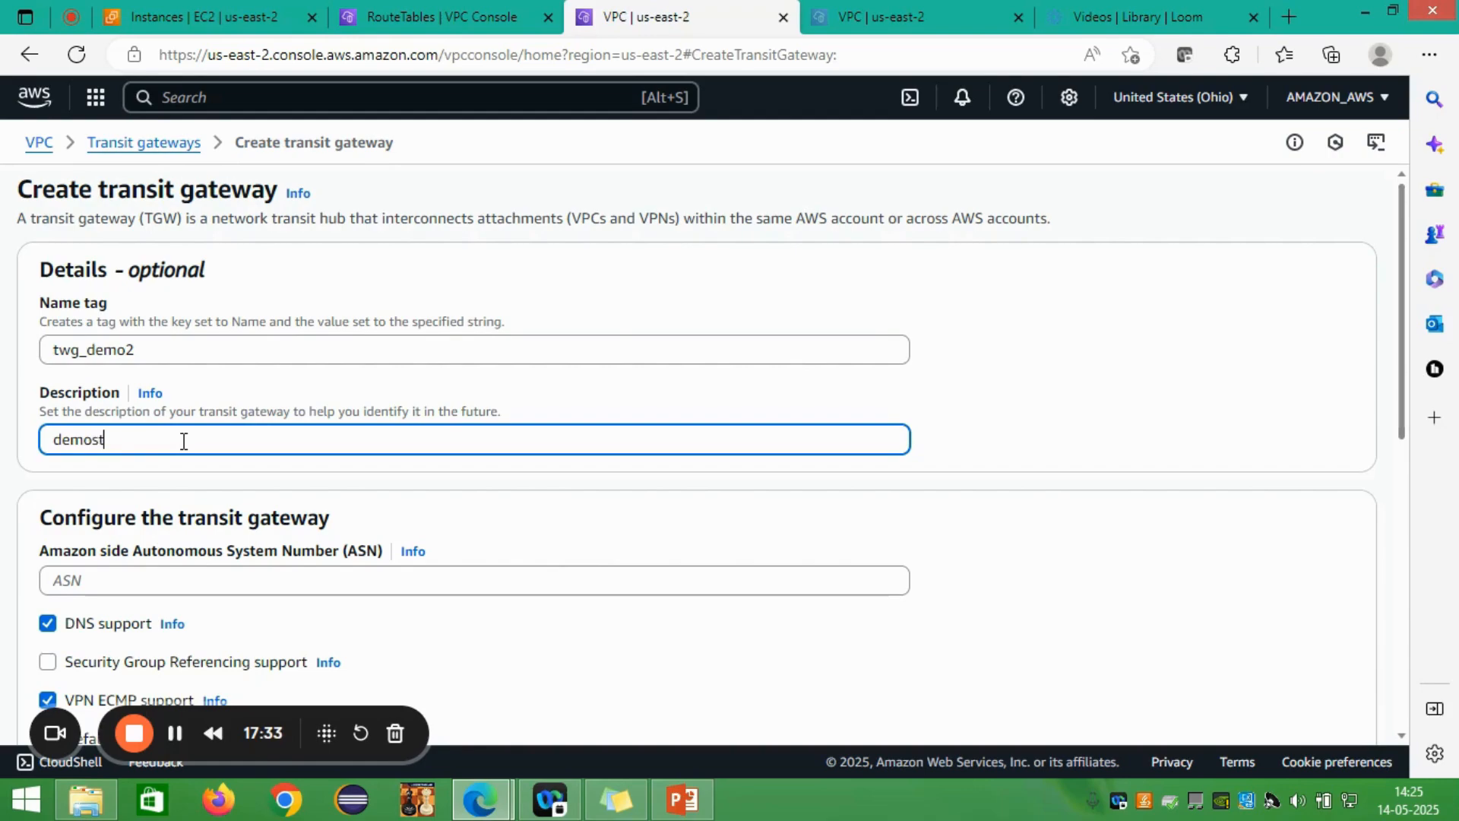
pyautogui.write('ra')
pyautogui.scroll(-2, 190, 596)
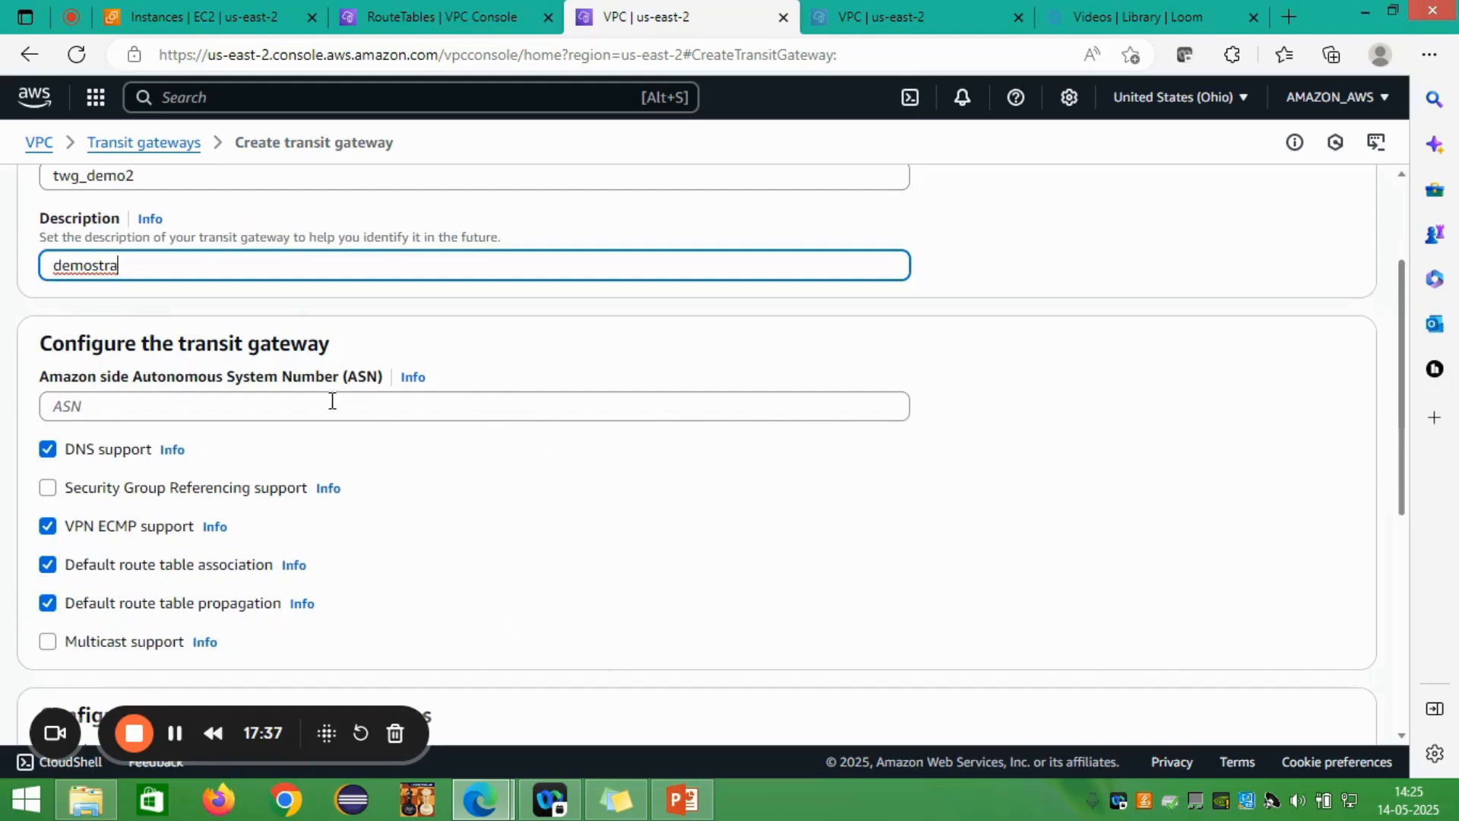
pyautogui.scroll(-2, 454, 578)
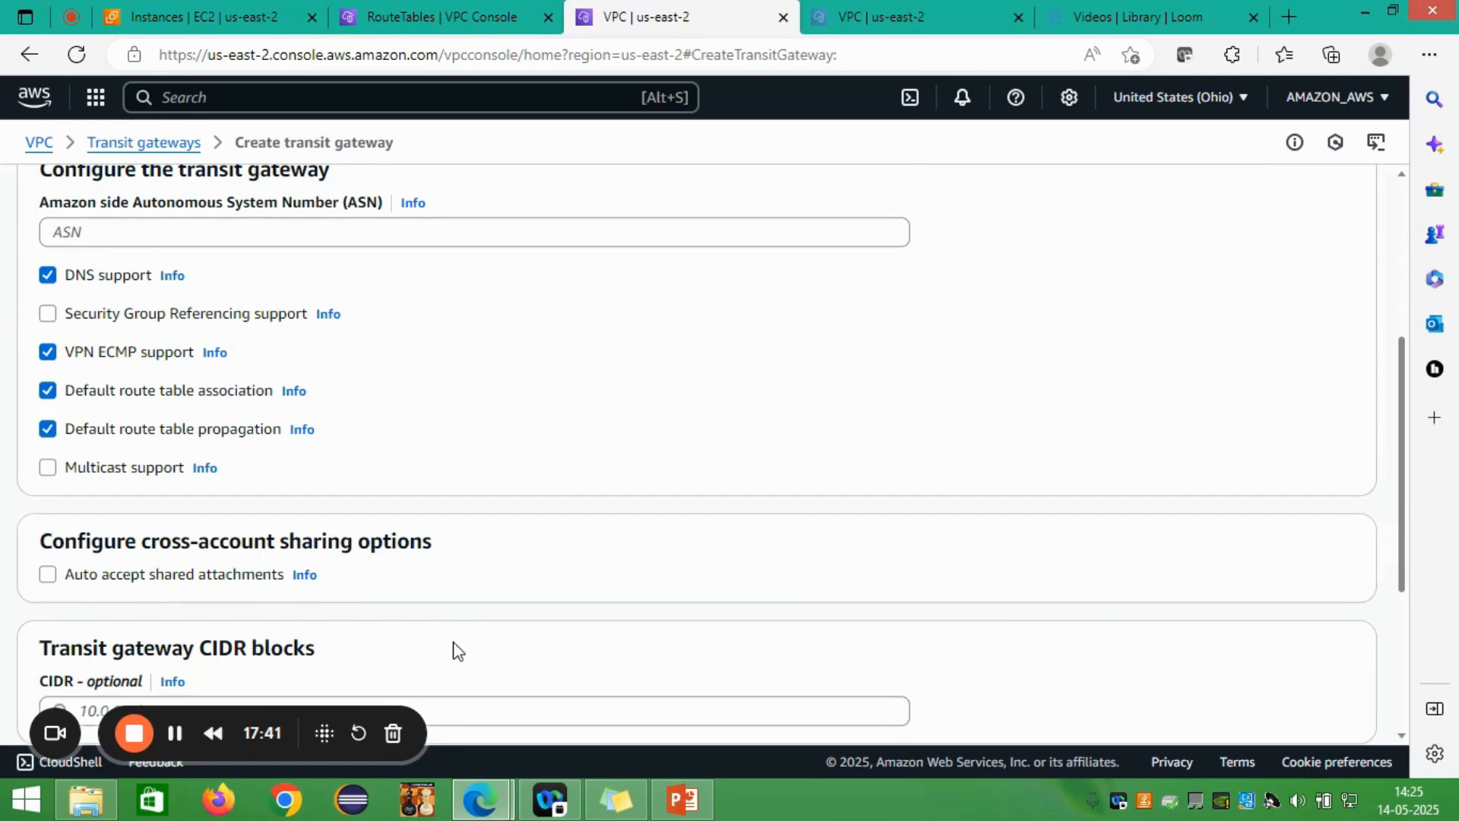
pyautogui.scroll(-3, 453, 651)
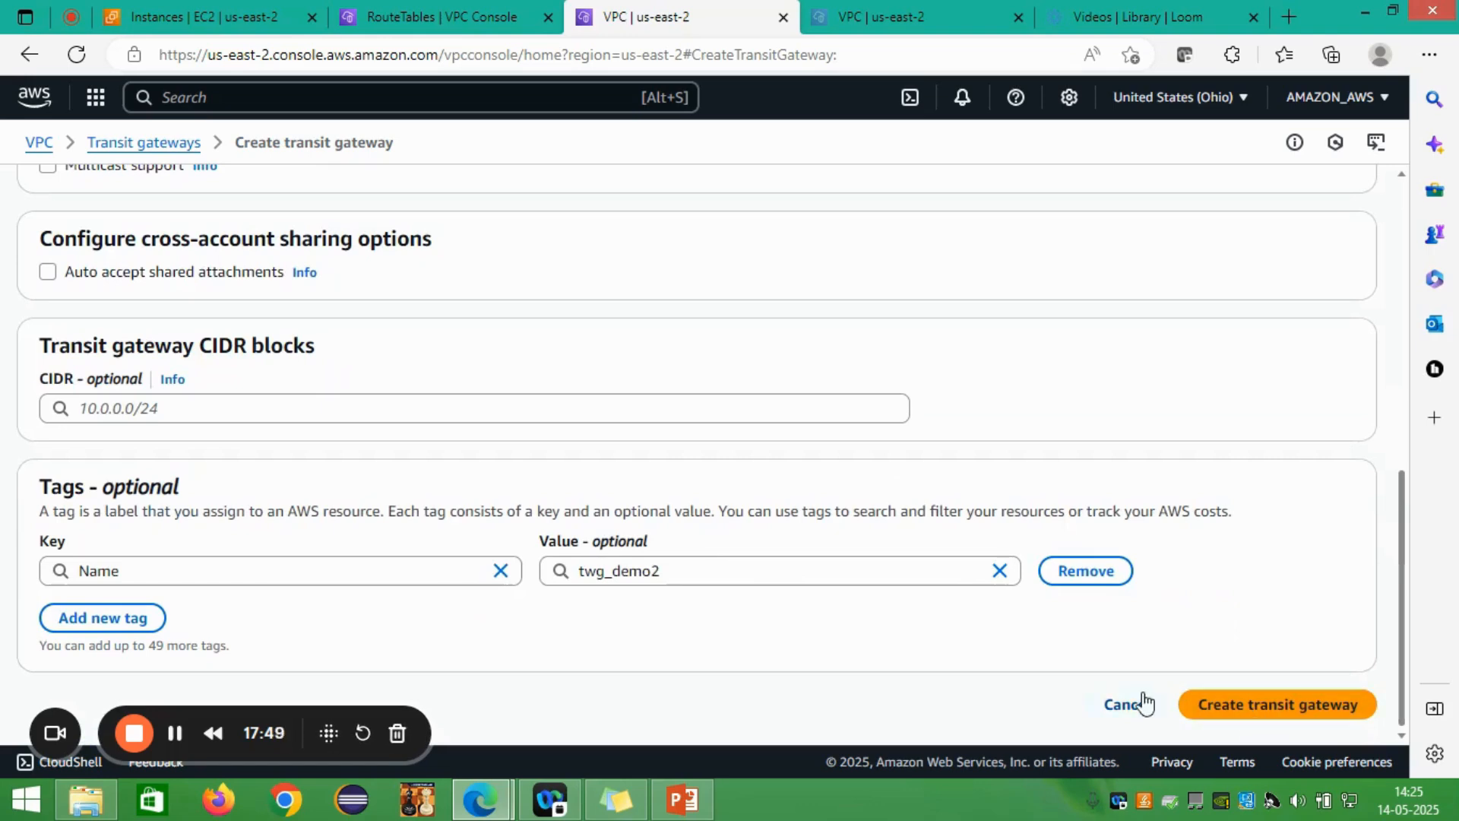
pyautogui.scroll(5, 965, 425)
pyautogui.scroll(2, 965, 426)
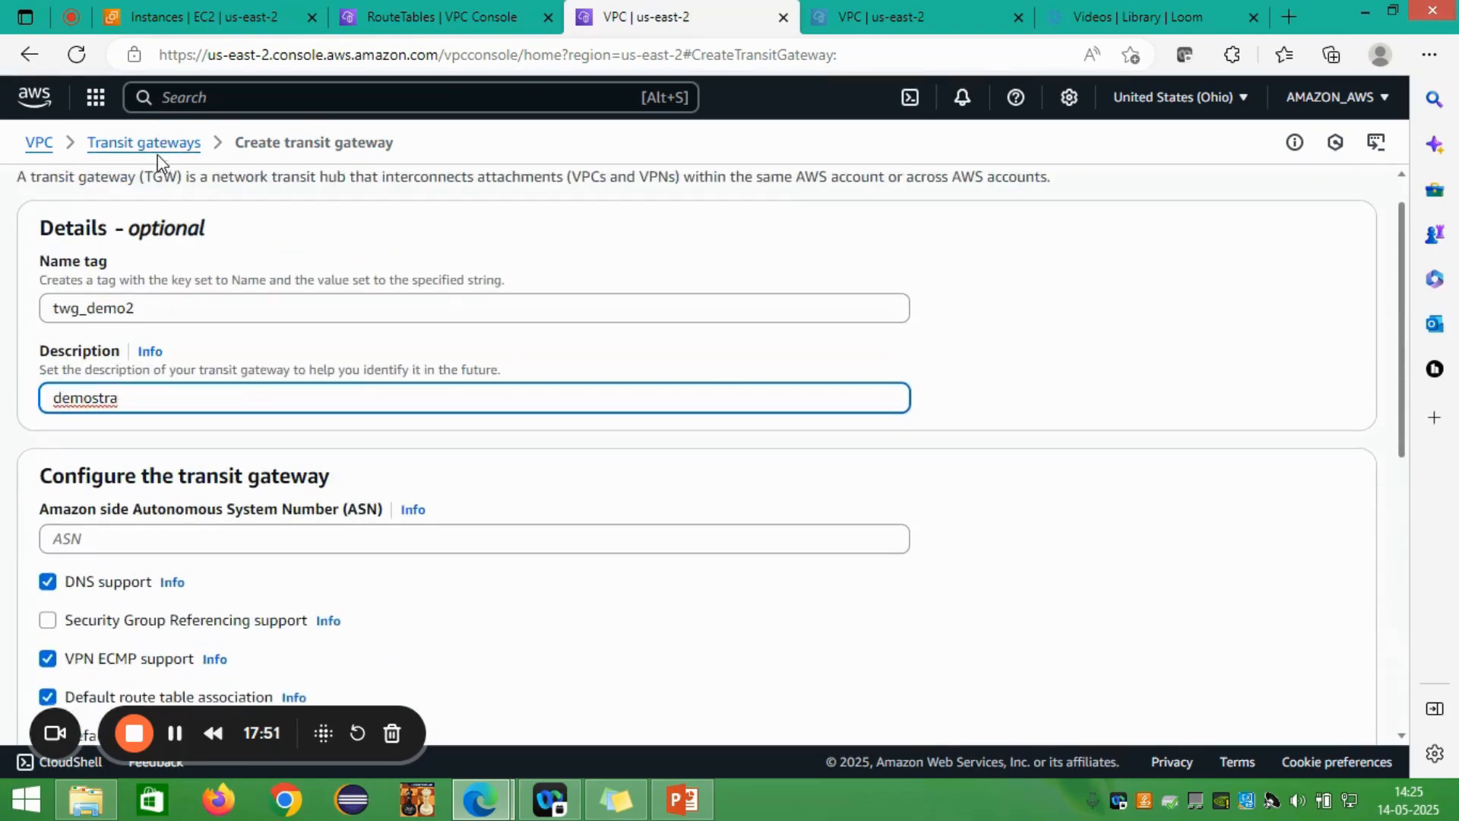
pyautogui.click(152, 144)
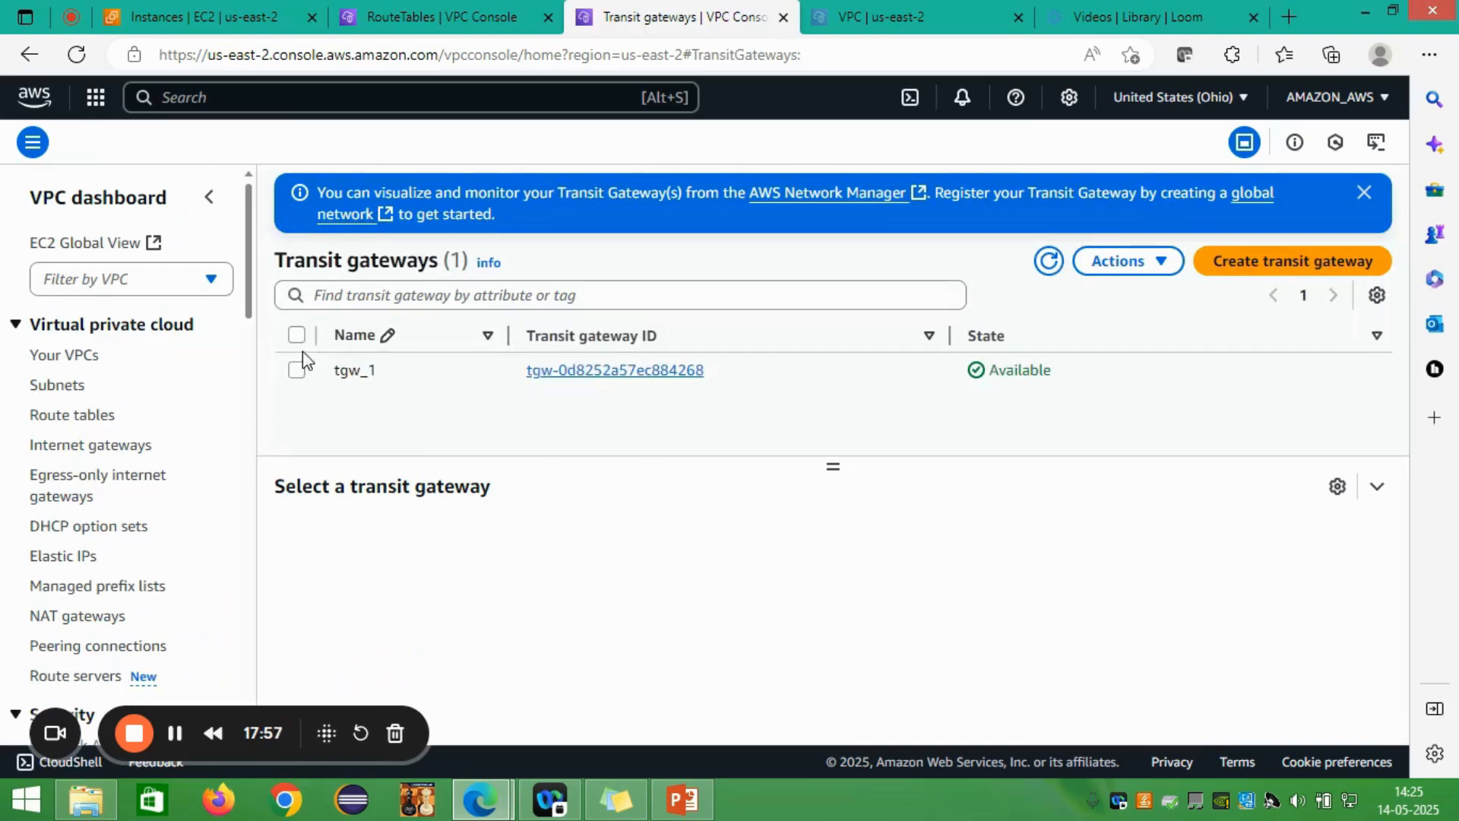
# Step: Open the transit gateway attachments list and look through the existing attachments
pyautogui.scroll(-3, 125, 608)
pyautogui.scroll(-12, 125, 608)
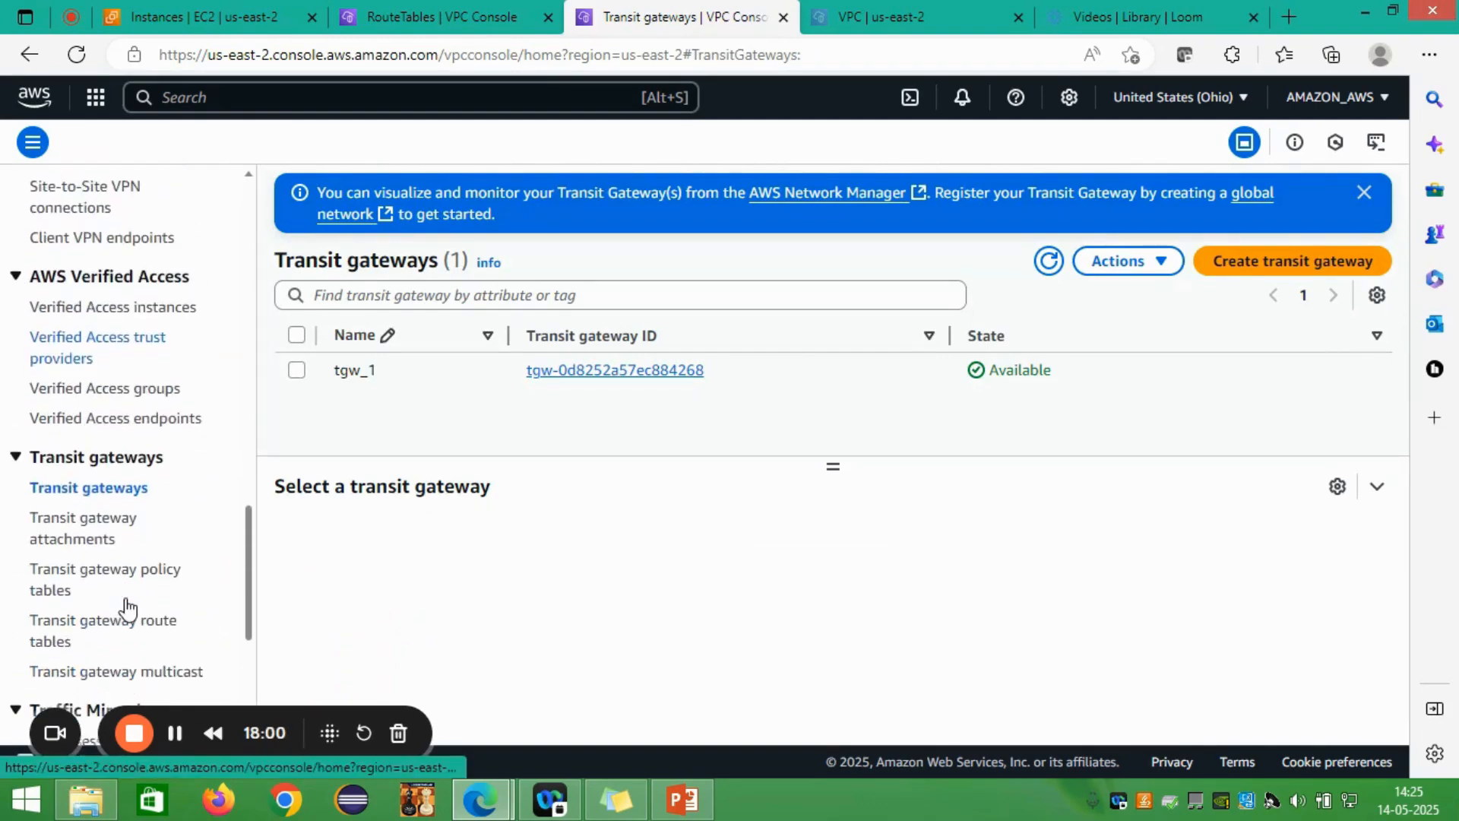
pyautogui.click(98, 540)
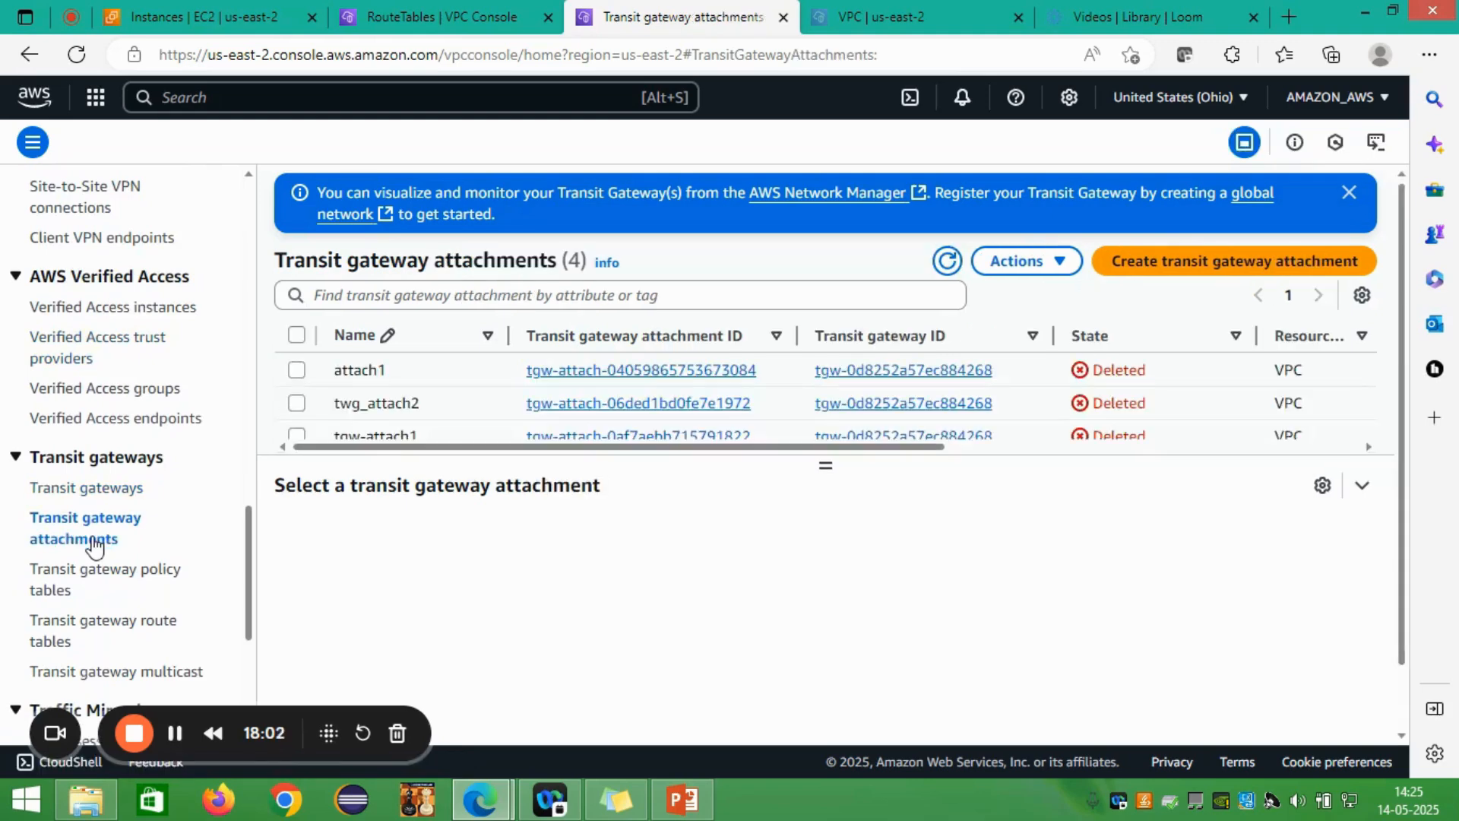
pyautogui.scroll(-1, 554, 399)
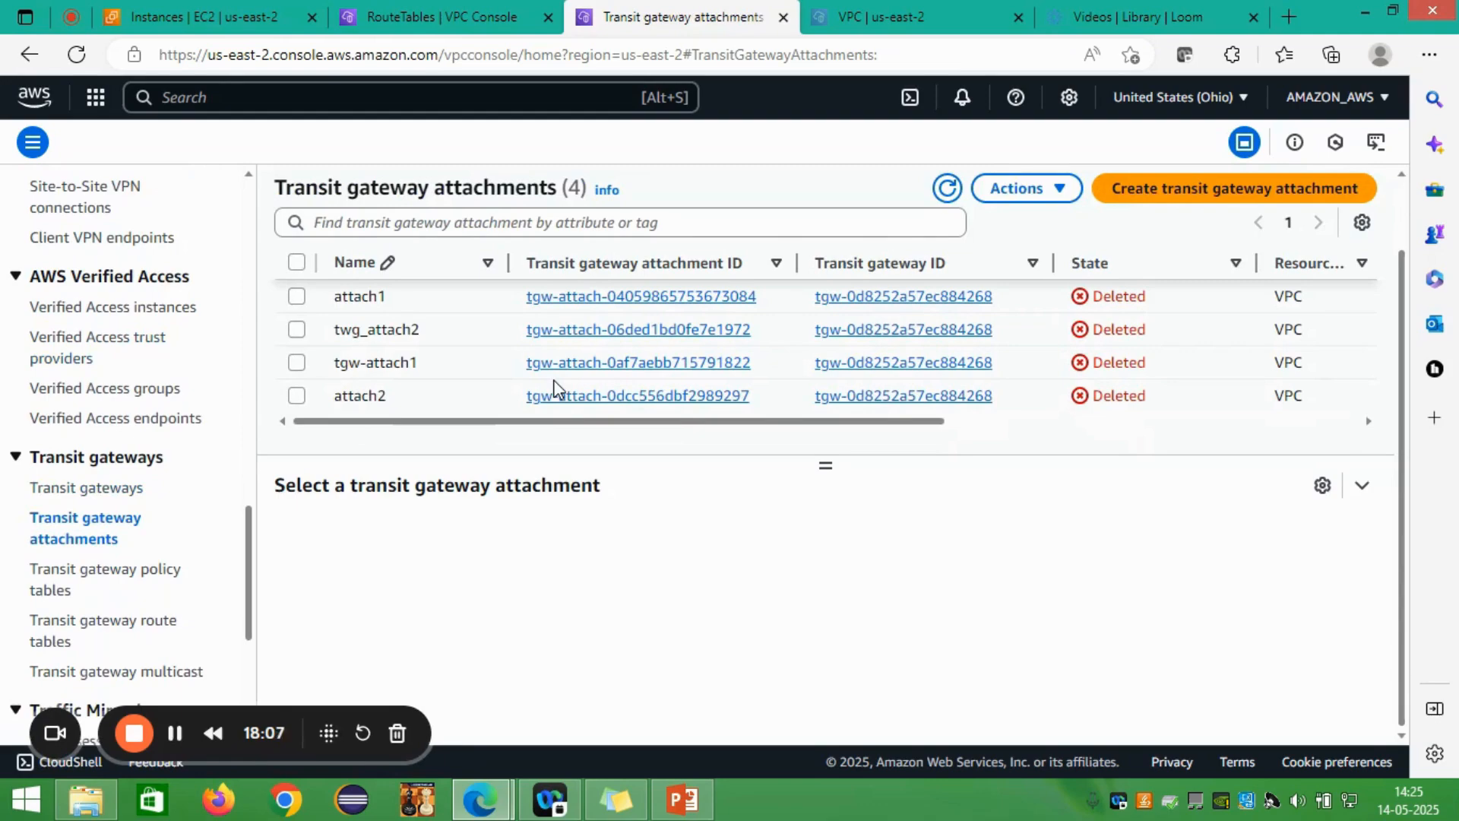
pyautogui.scroll(1, 554, 389)
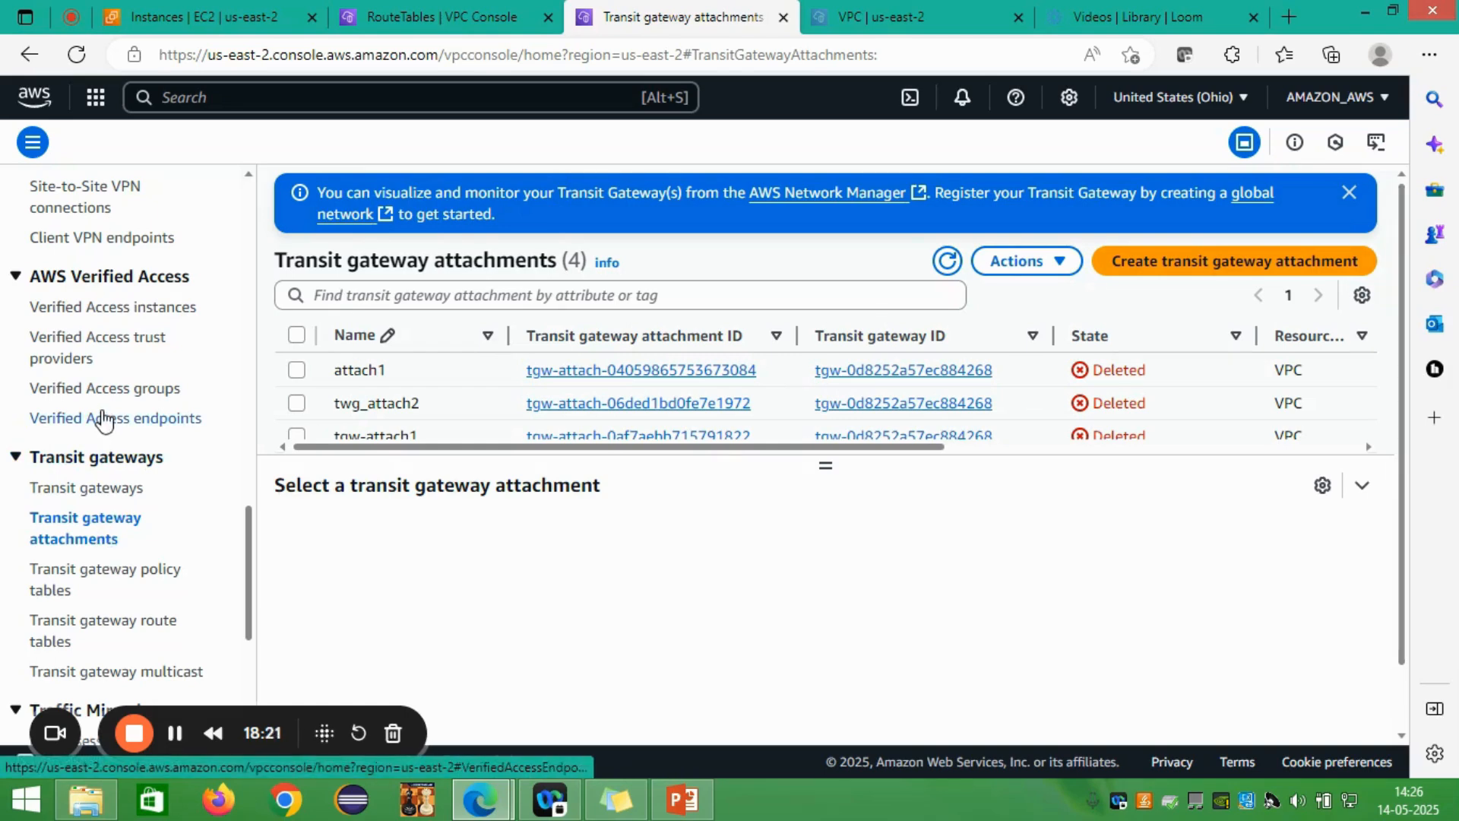
pyautogui.scroll(15, 104, 417)
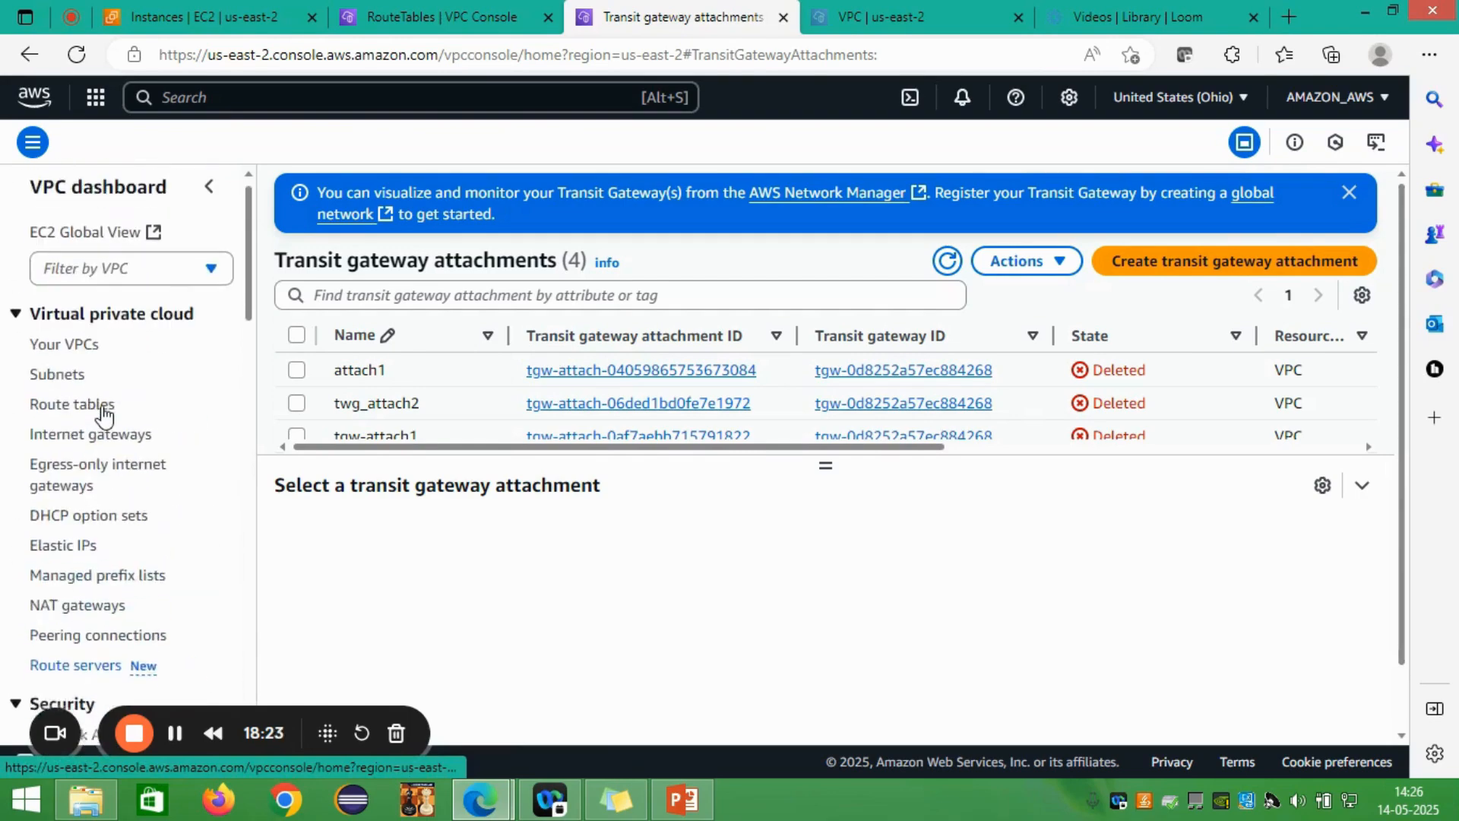
pyautogui.scroll(1, 104, 416)
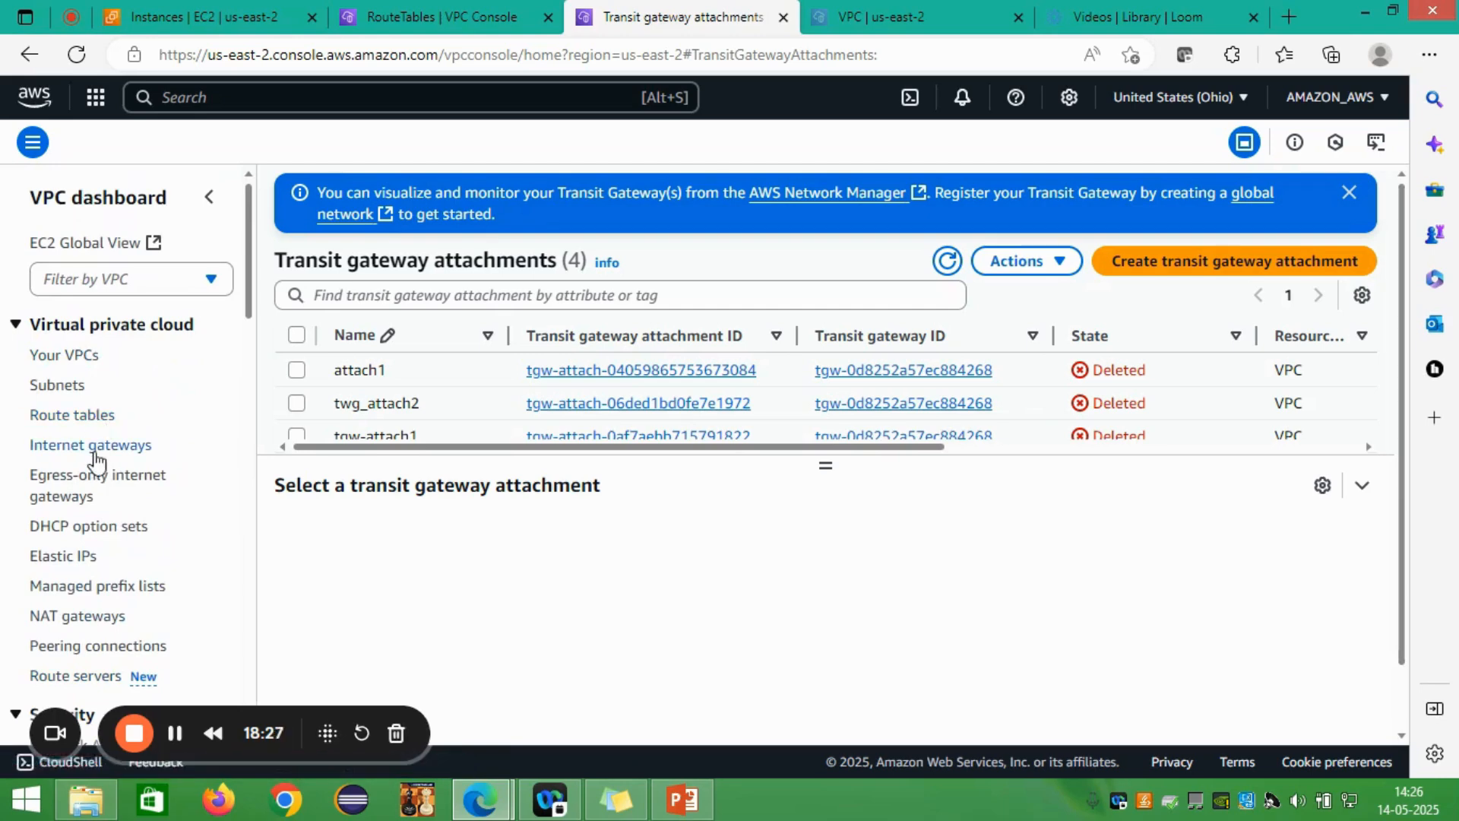
pyautogui.scroll(-15, 160, 534)
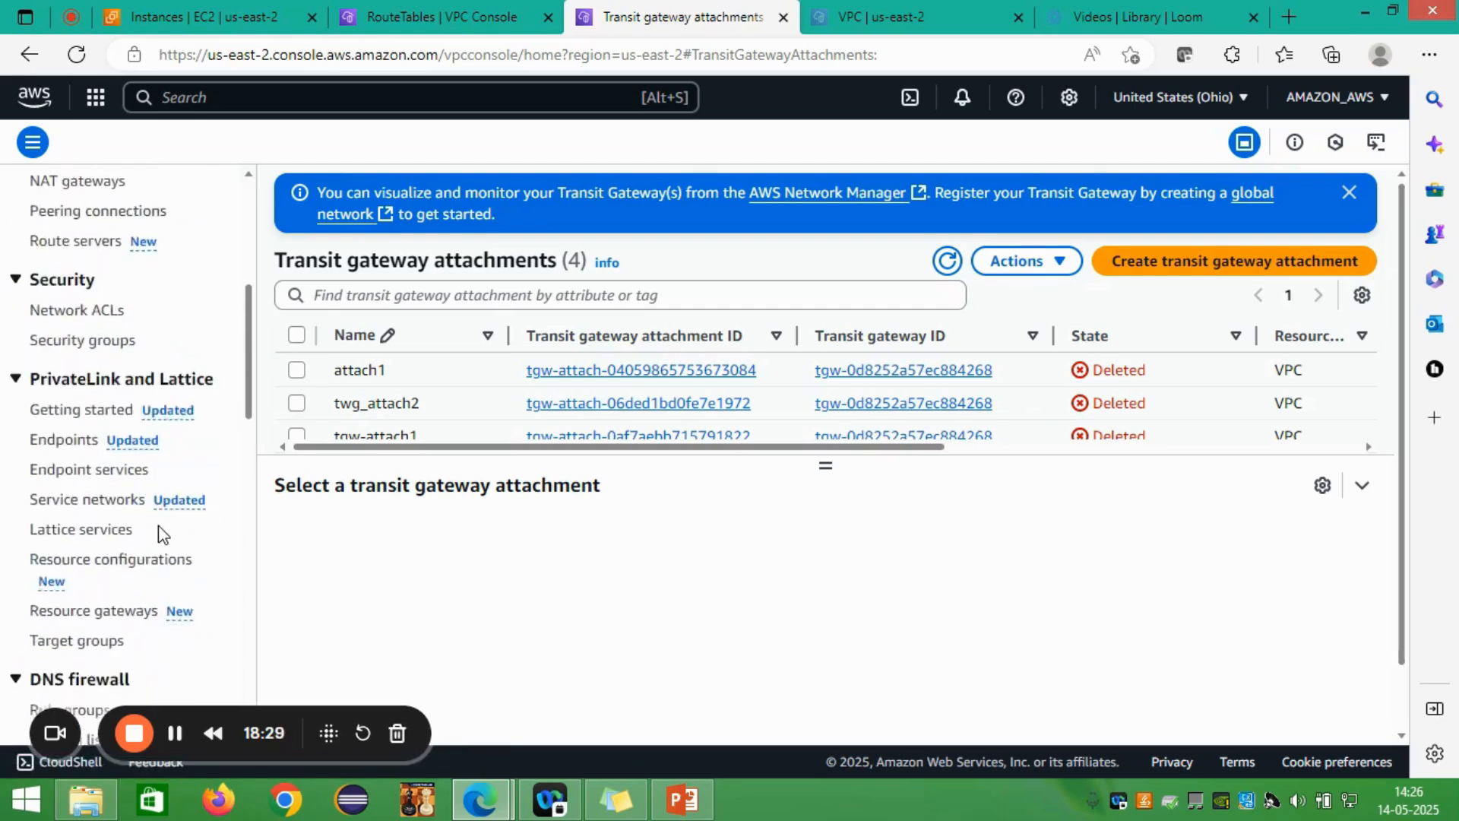
pyautogui.scroll(-7, 159, 534)
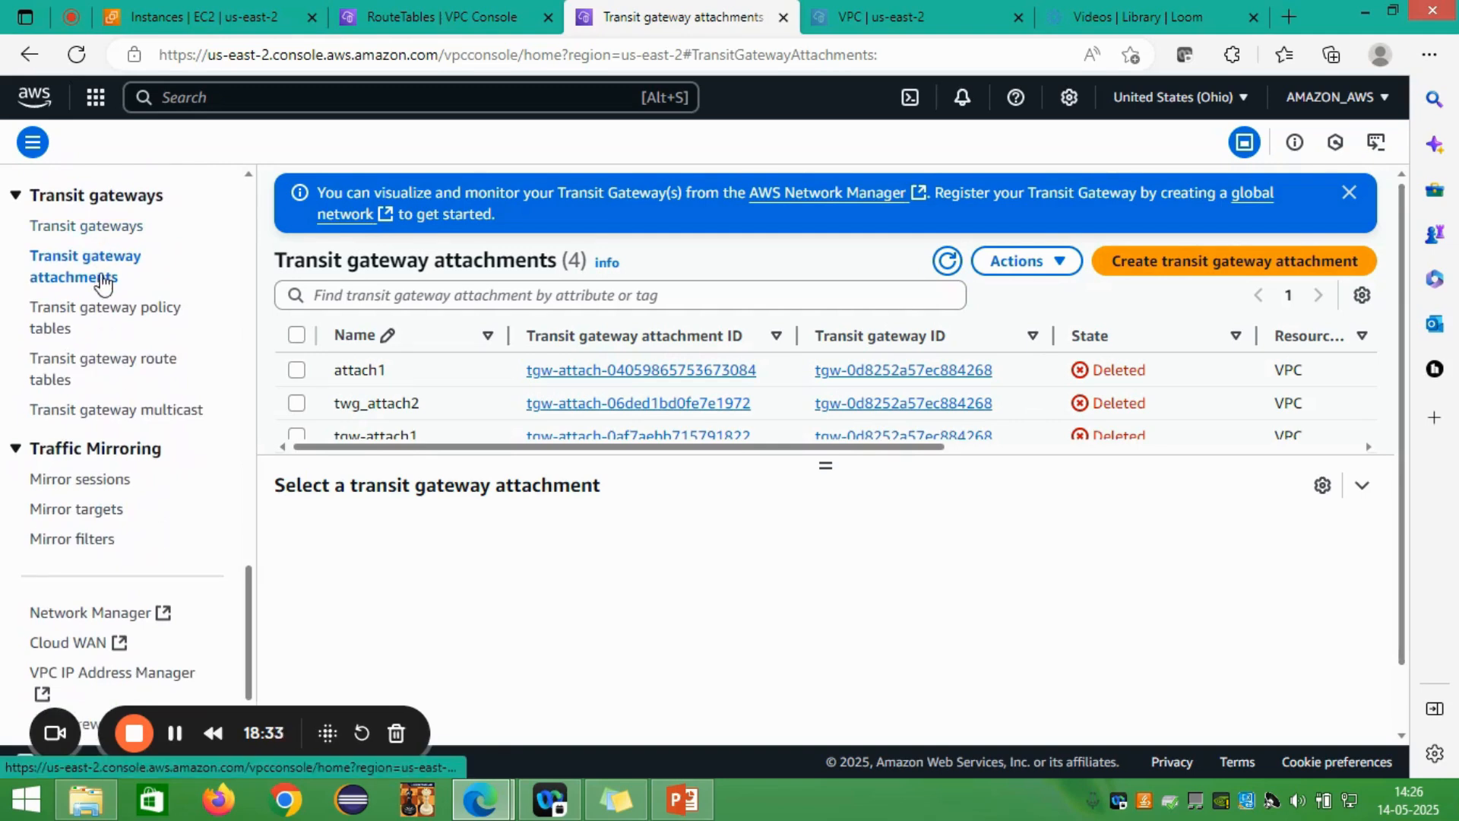
pyautogui.scroll(4, 104, 283)
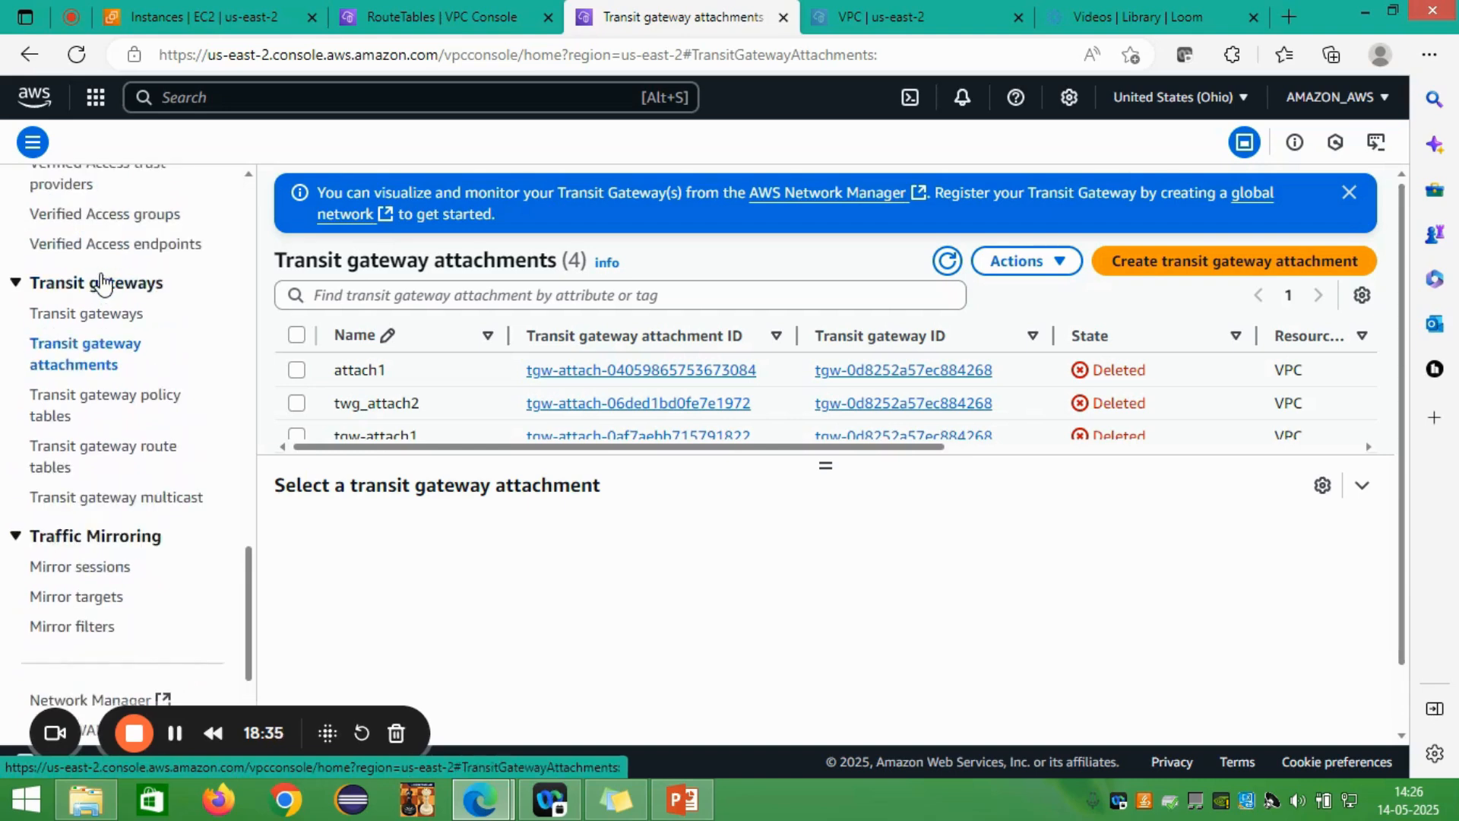
pyautogui.scroll(4, 104, 283)
pyautogui.scroll(-8, 104, 283)
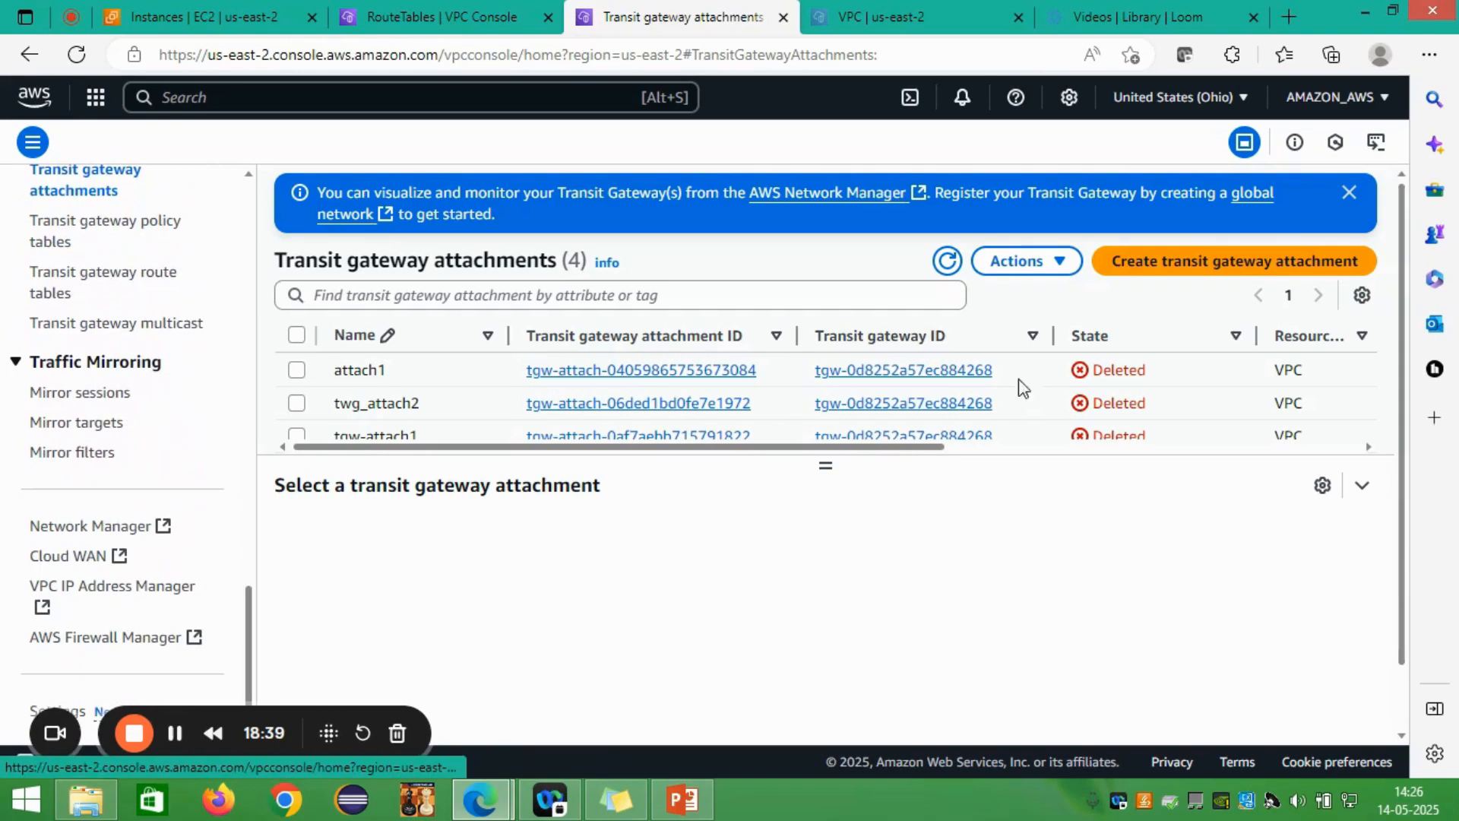
# Step: Start a new transit gateway attachment and name it twg_attachment1
pyautogui.click(1237, 266)
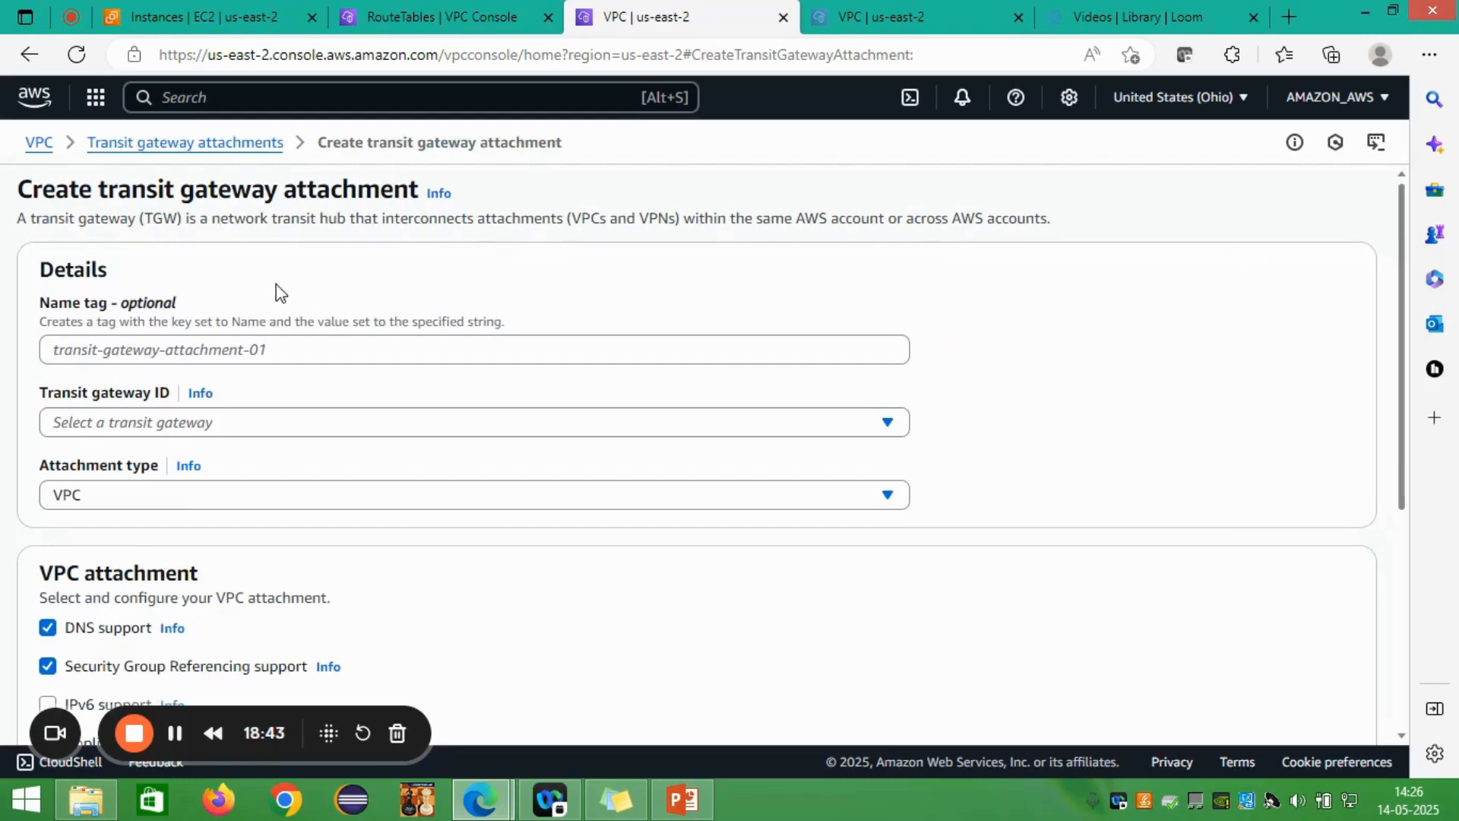
pyautogui.click(165, 354)
pyautogui.write('twg_att')
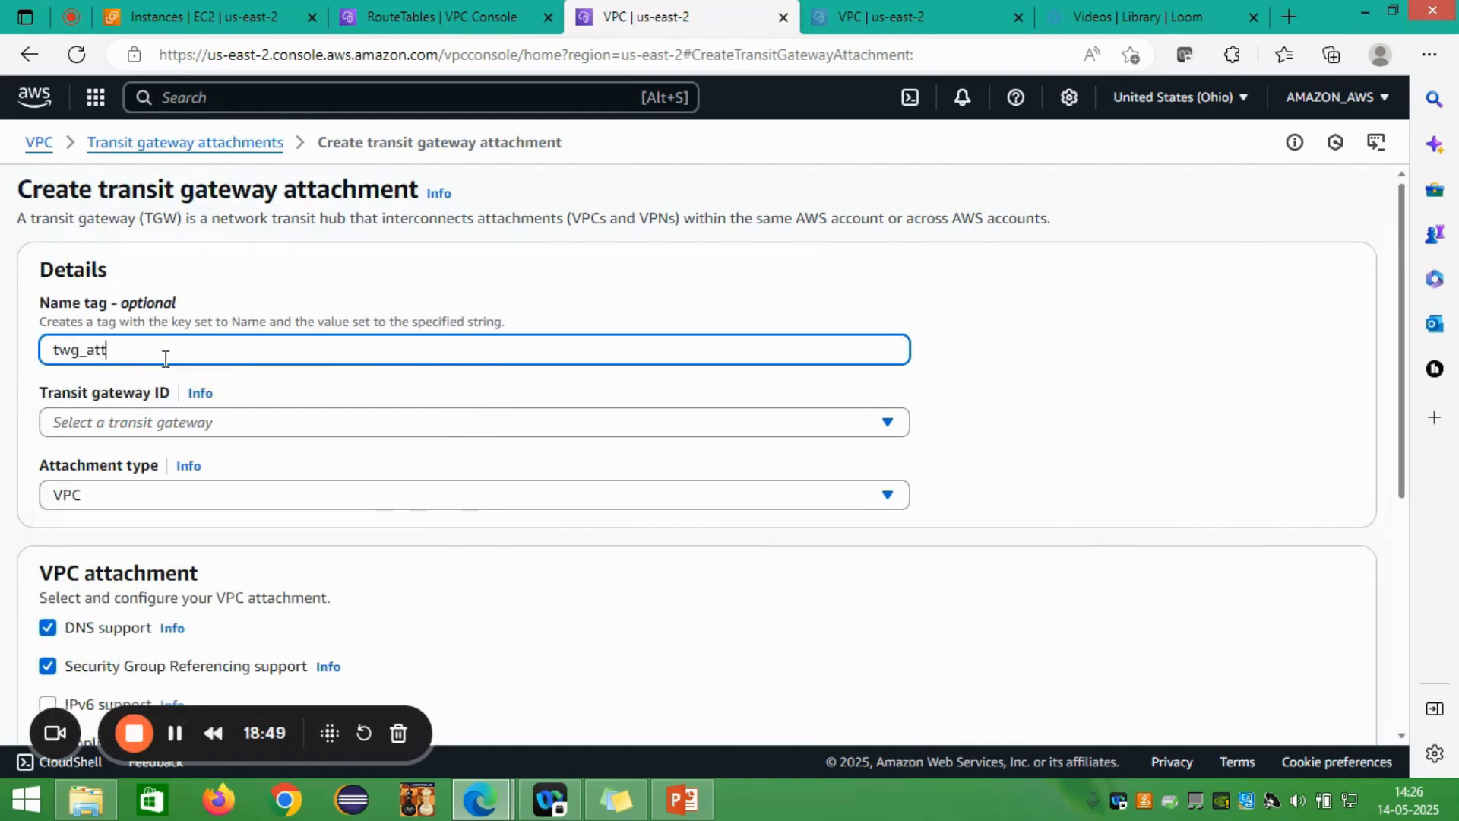
pyautogui.write('achment')
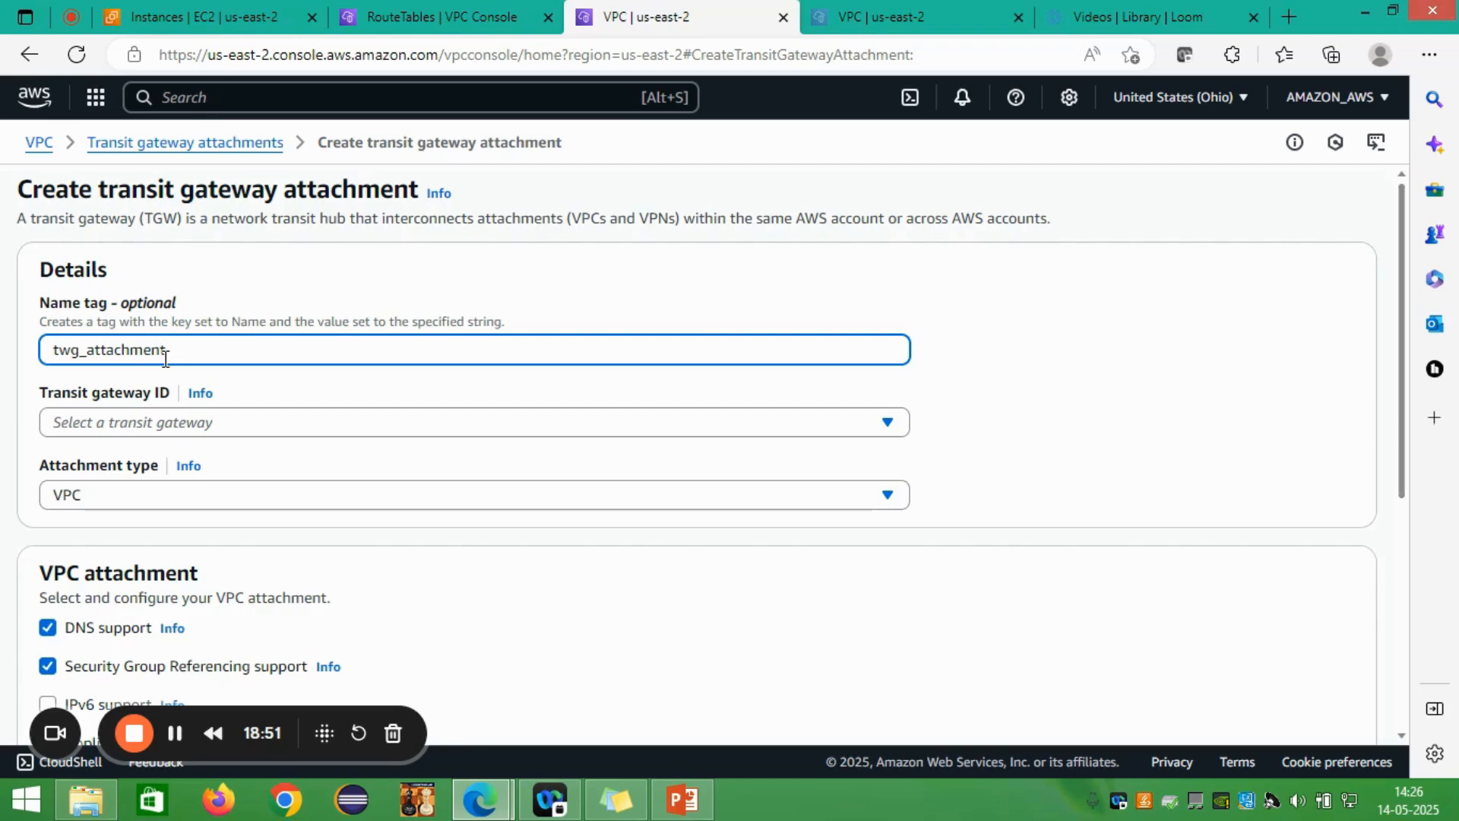
pyautogui.write('1')
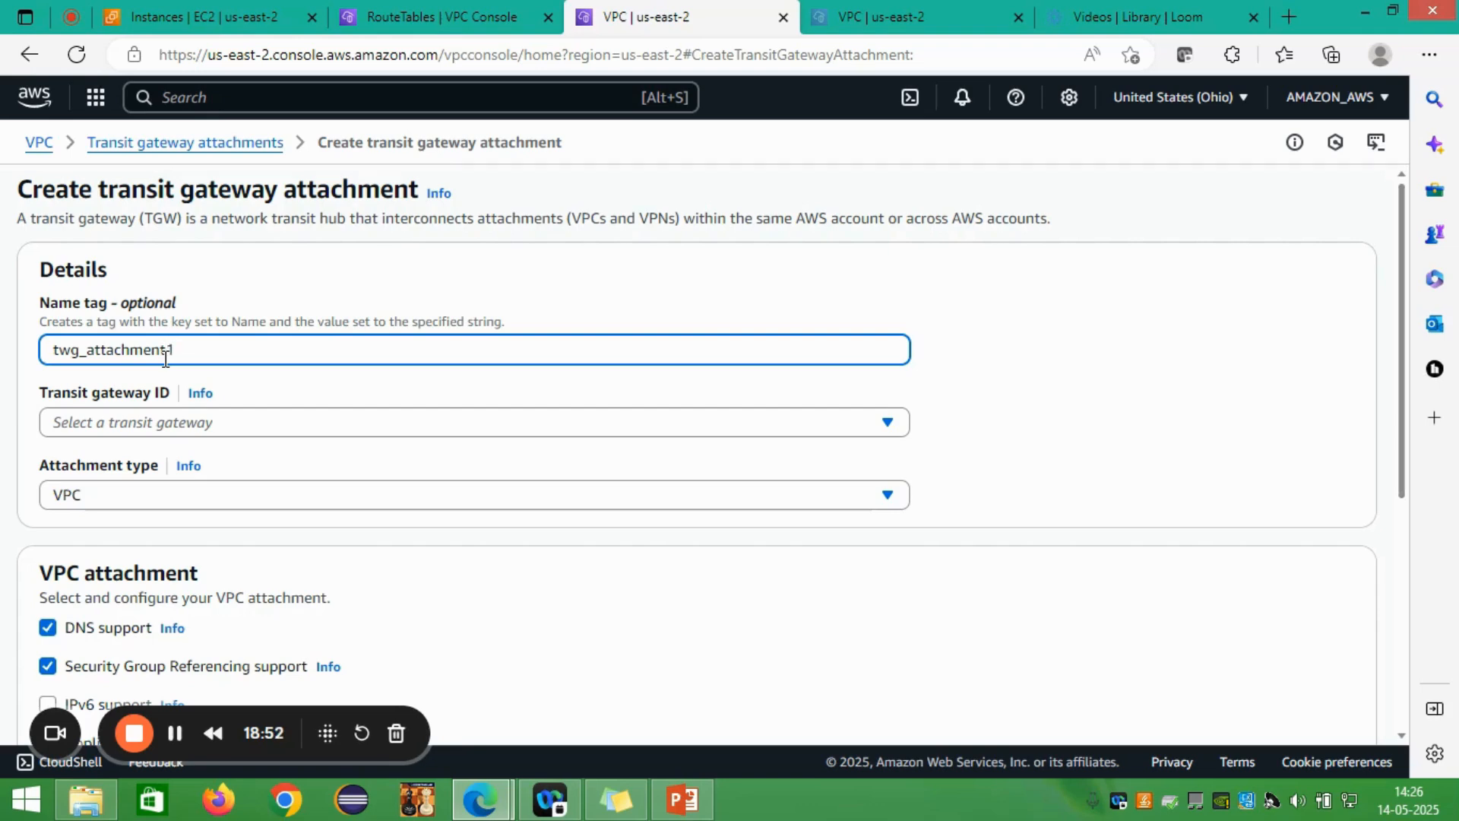
# Step: Set the attachment's transit gateway to tgw_1 and its attachment type to VPC
pyautogui.click(190, 422)
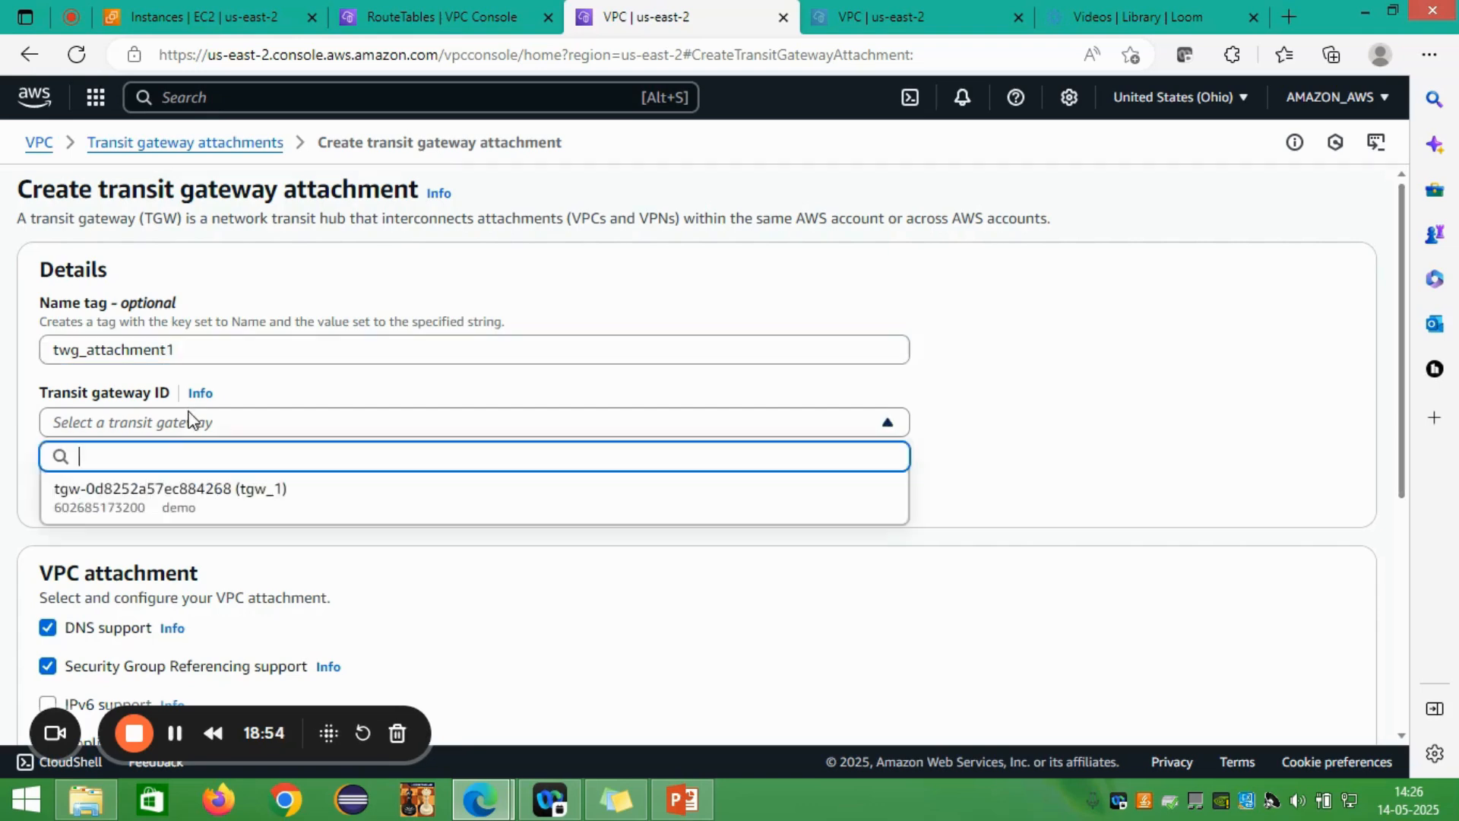
pyautogui.click(194, 514)
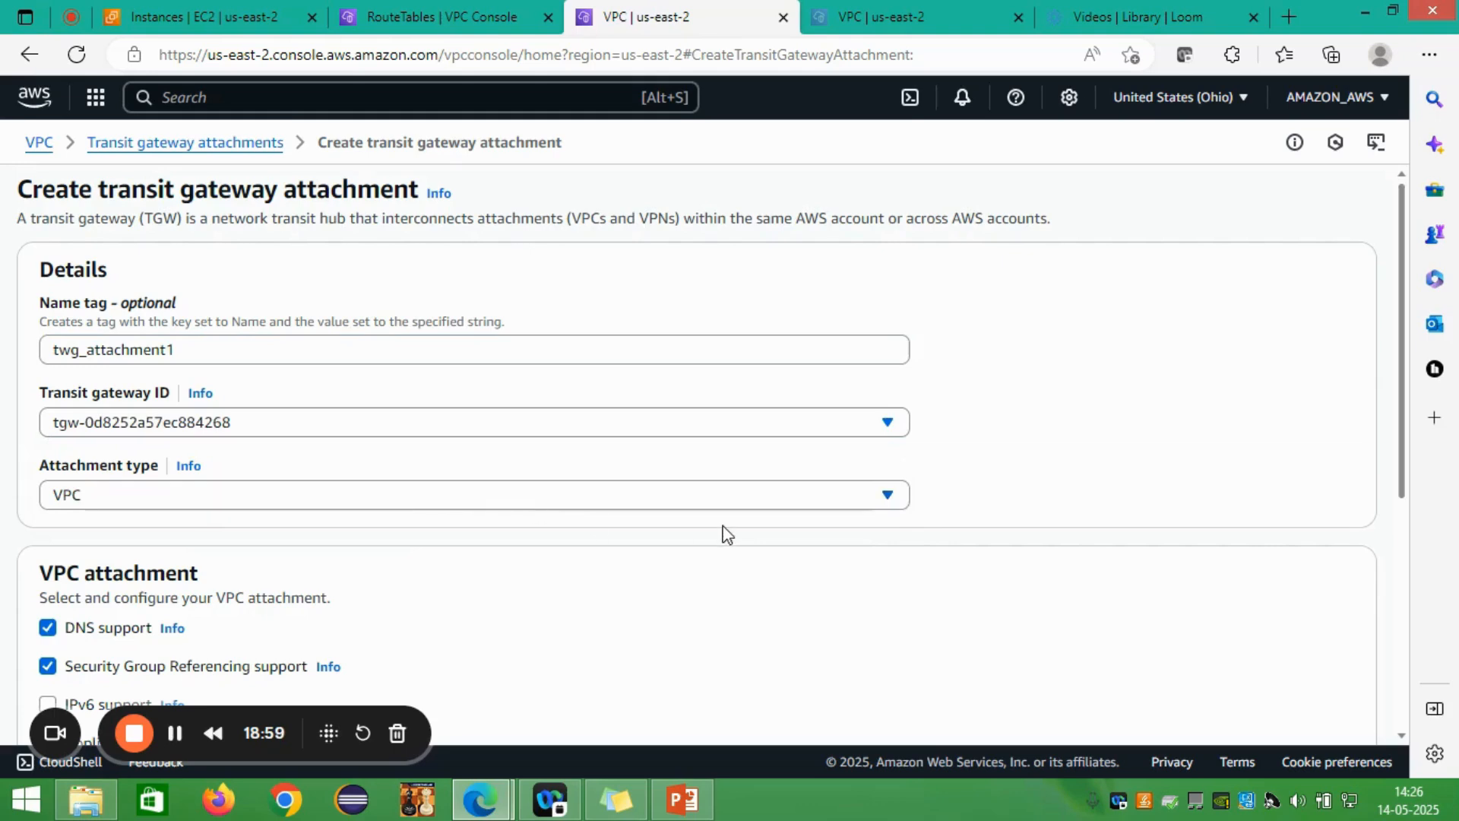
pyautogui.click(674, 430)
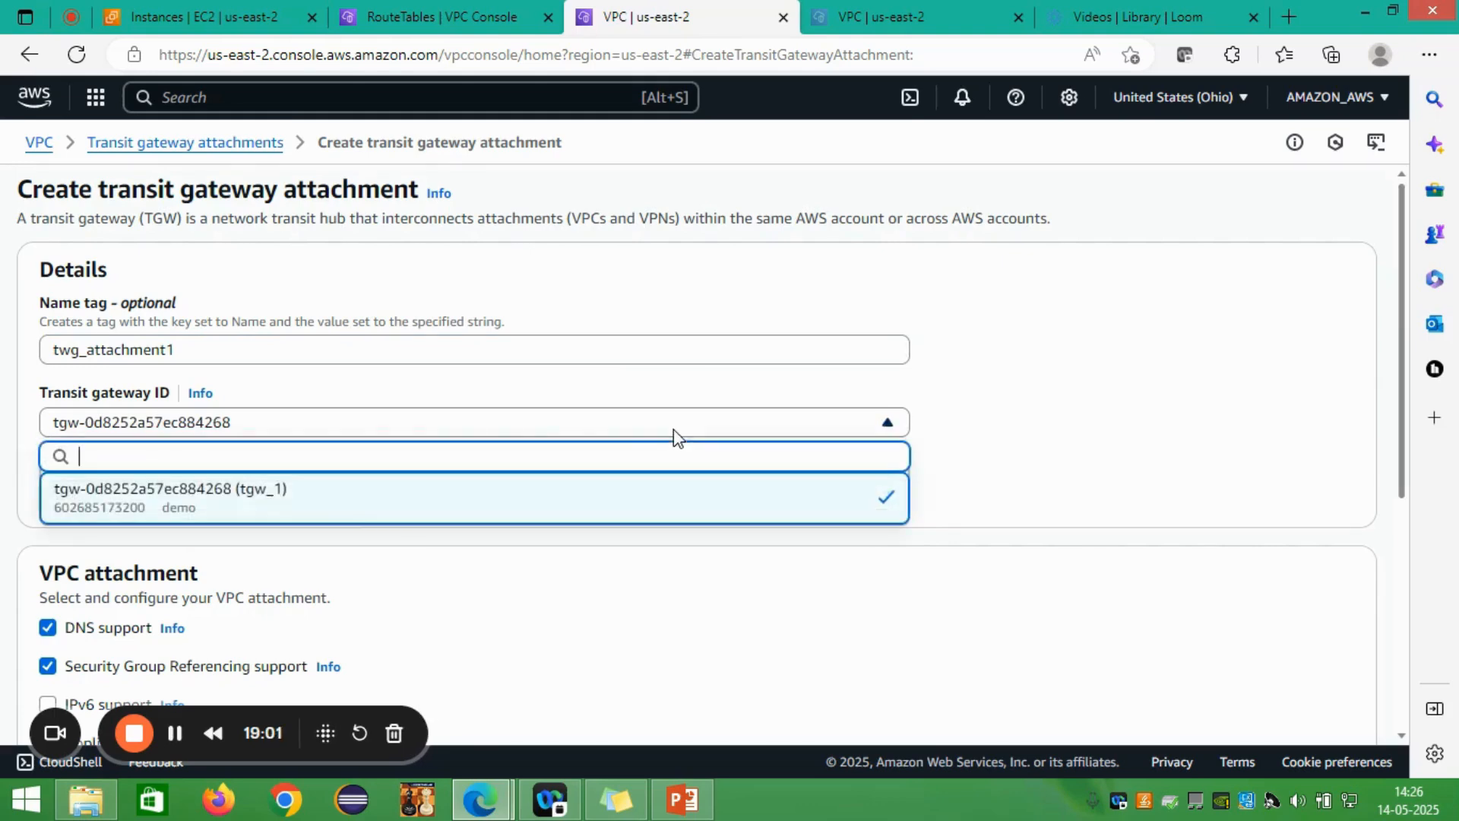
pyautogui.click(268, 512)
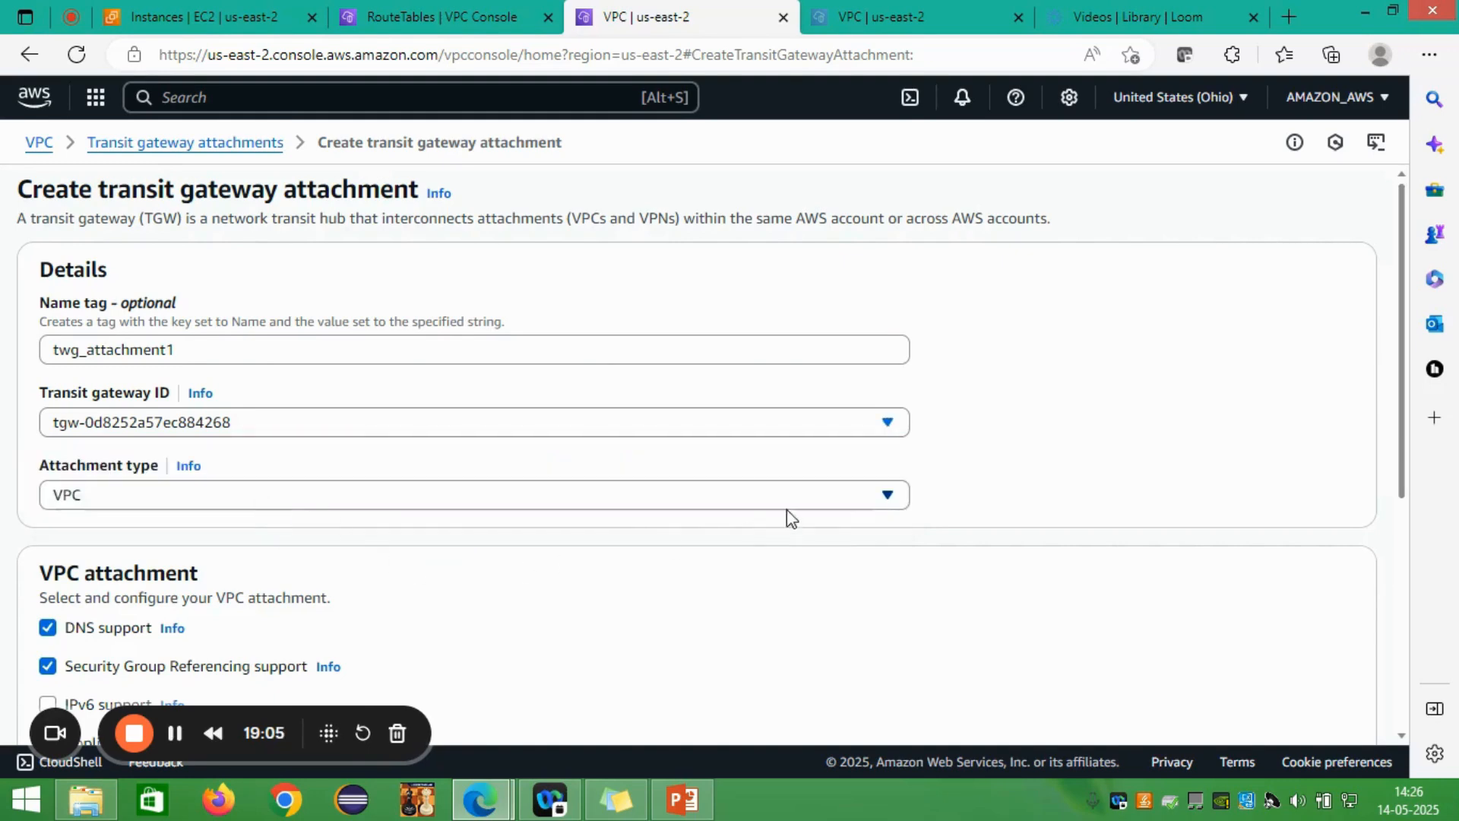
pyautogui.click(887, 497)
pyautogui.click(659, 575)
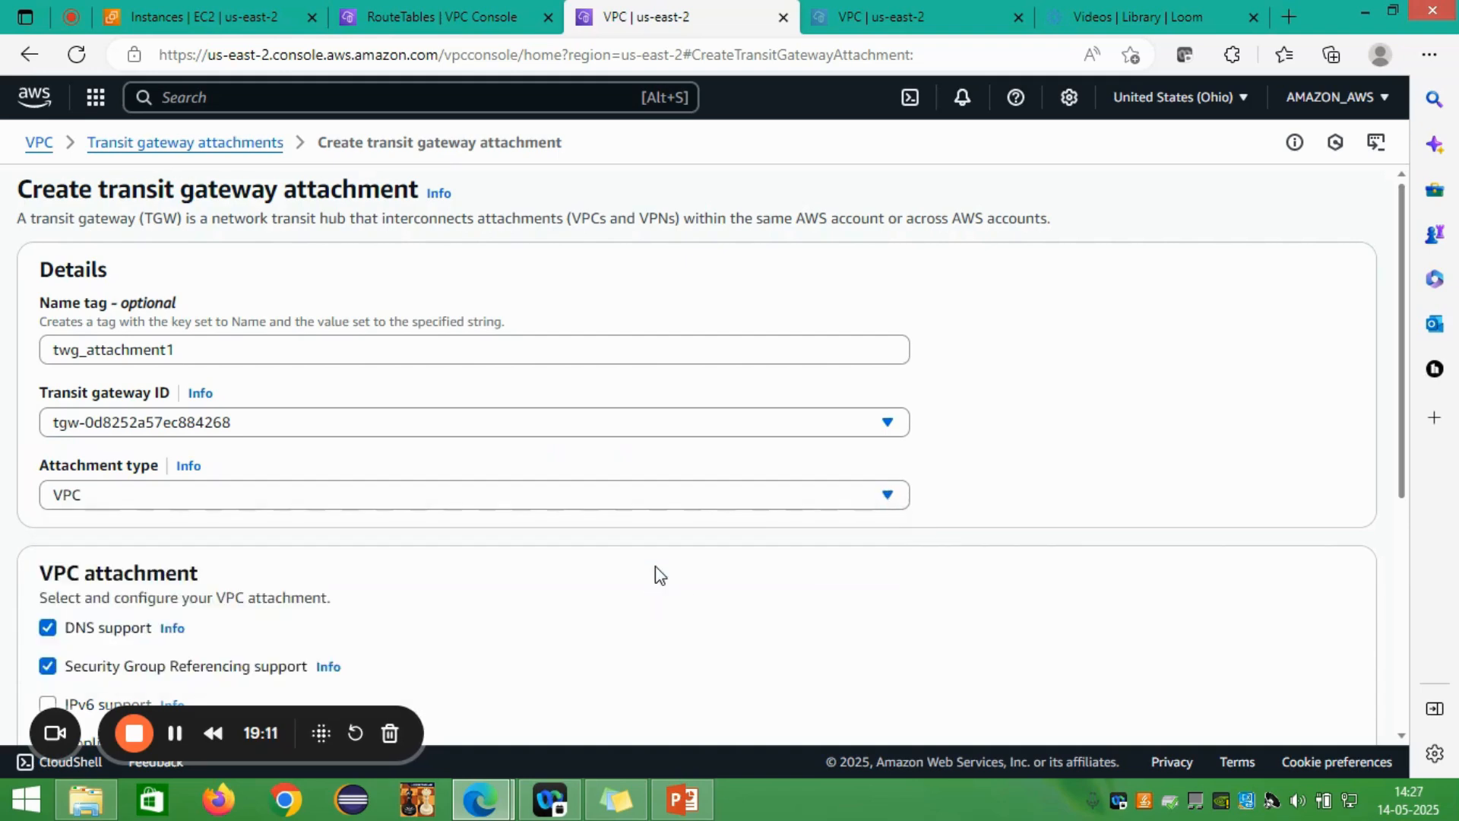
# Step: Select the default VPC vpc-09b935af702f16acd as the VPC to attach to the transit gateway
pyautogui.scroll(-3, 660, 575)
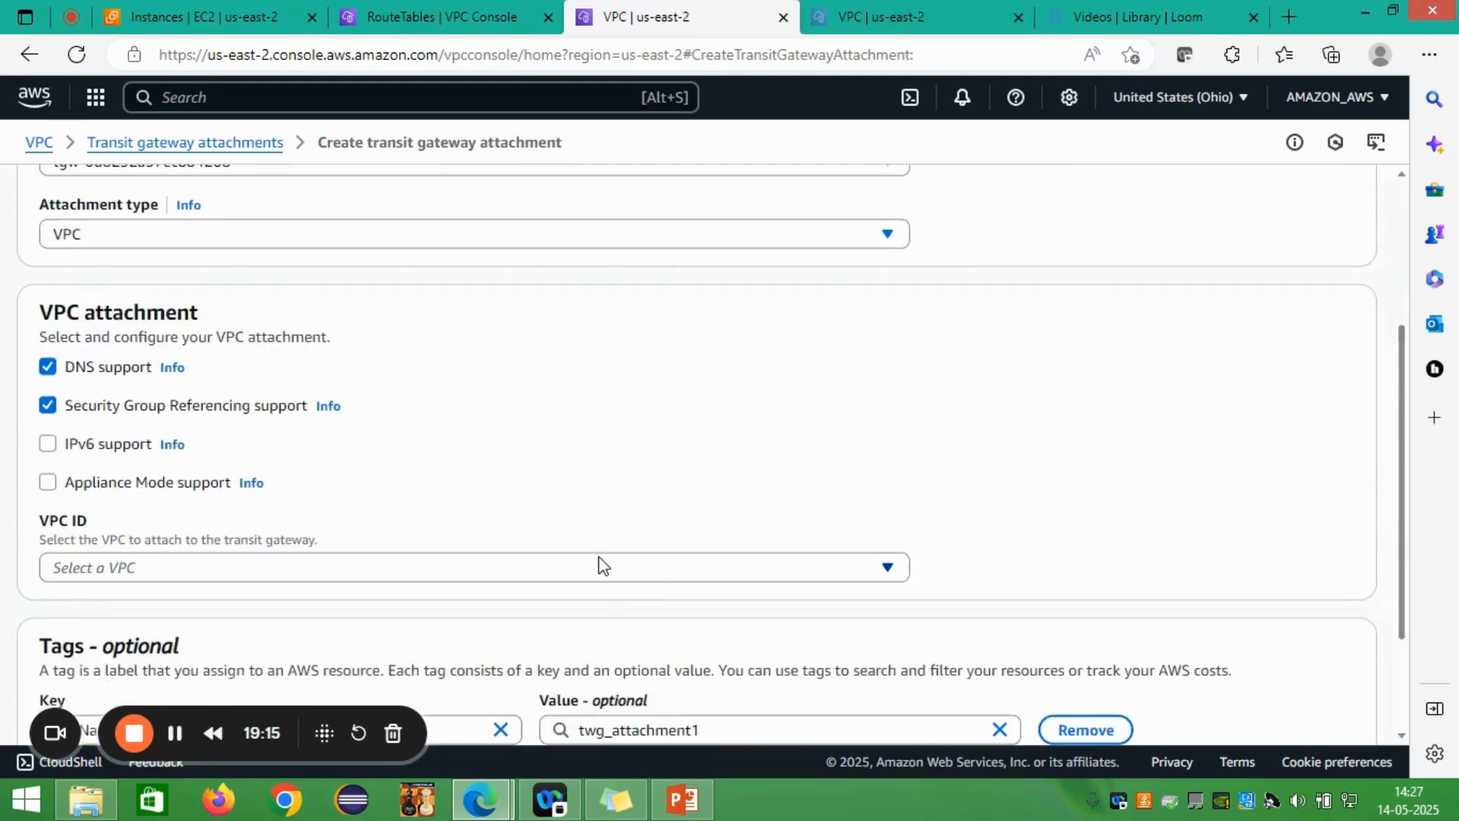
pyautogui.scroll(-1, 646, 555)
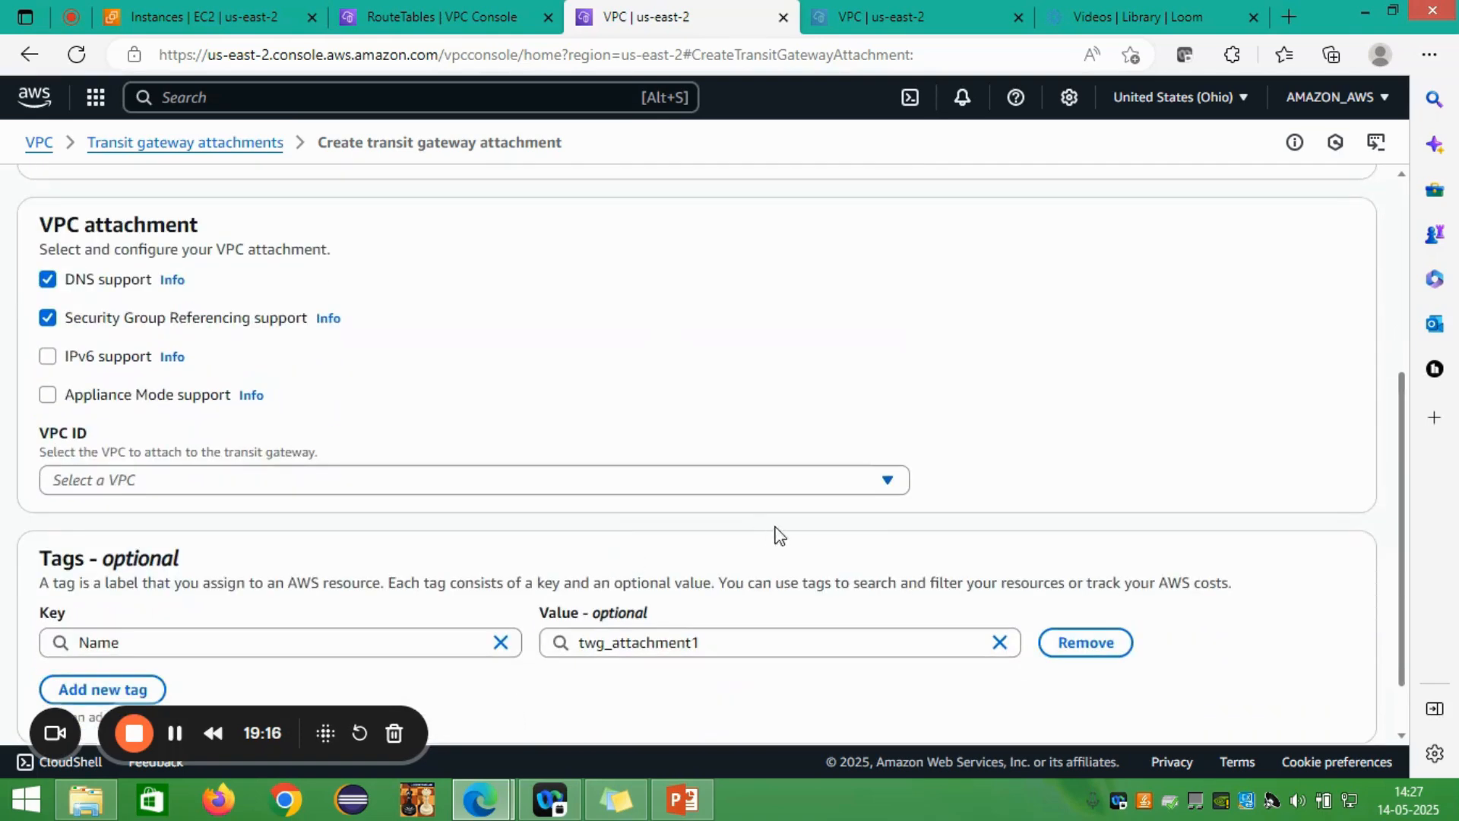
pyautogui.click(851, 491)
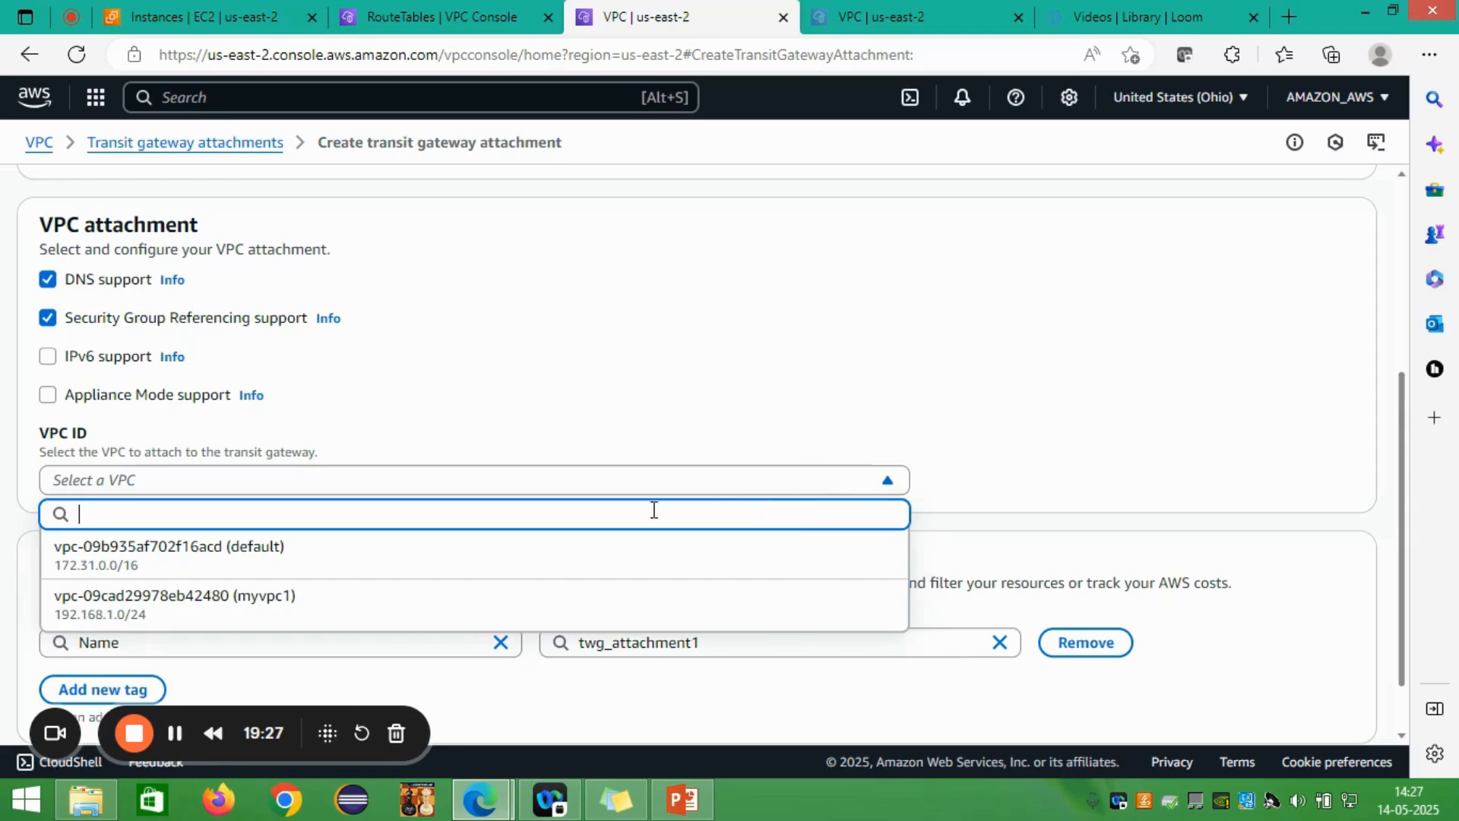
pyautogui.click(334, 564)
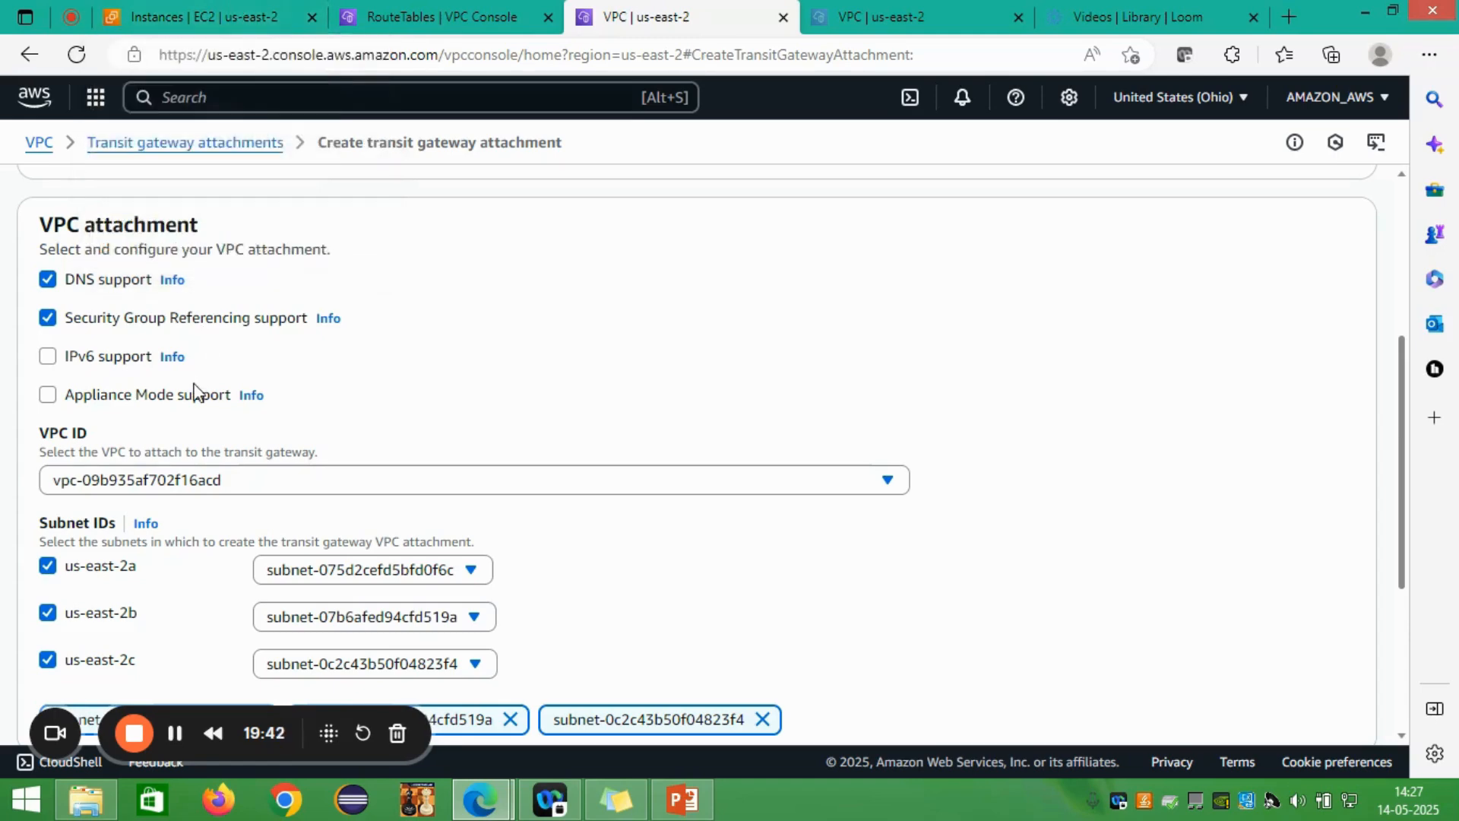
pyautogui.scroll(-1, 193, 383)
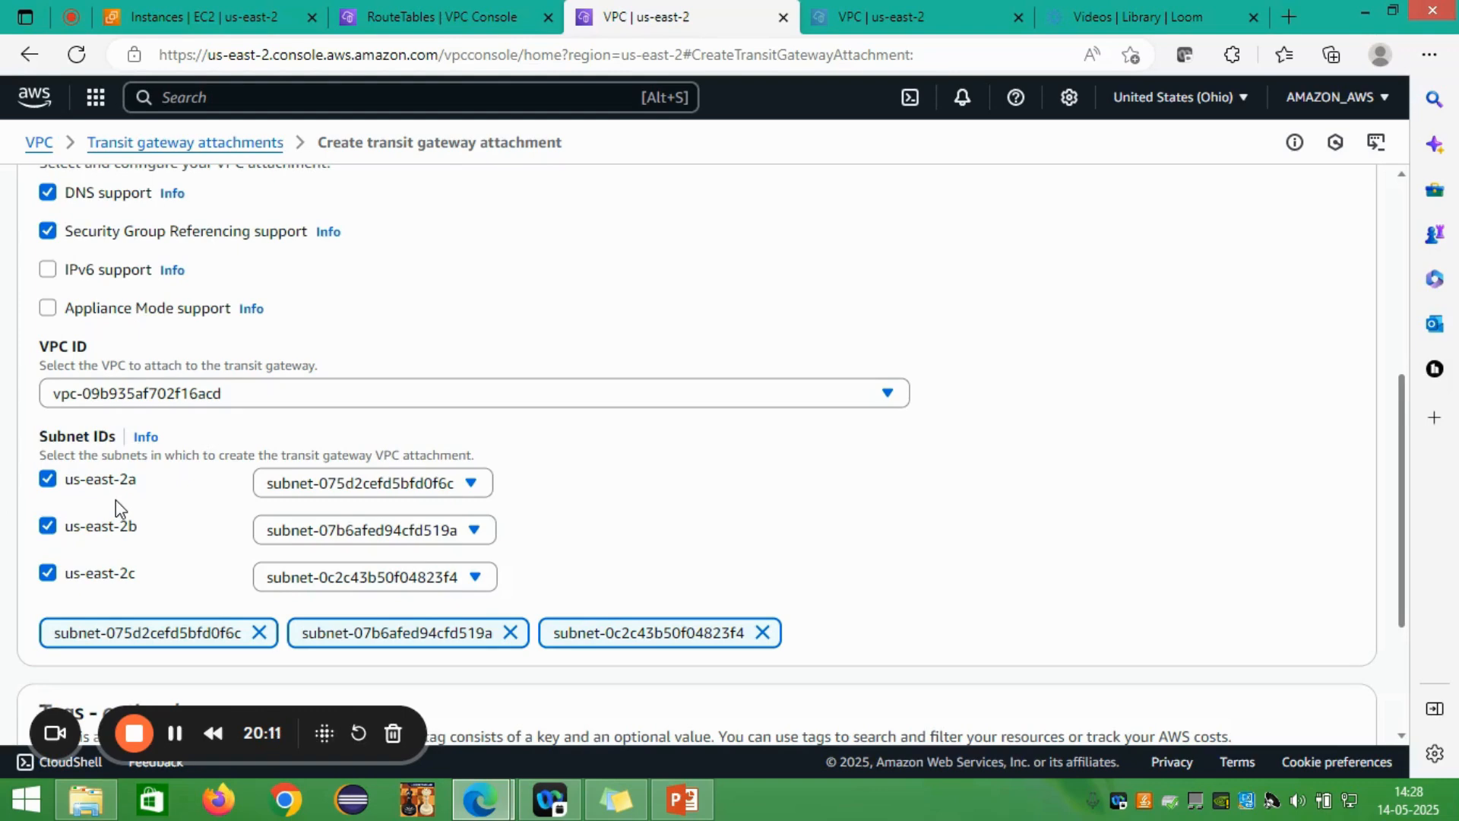
# Step: Check the Availability Zone of the win_default instance in the EC2 instances list and return to the attachment form
pyautogui.click(189, 10)
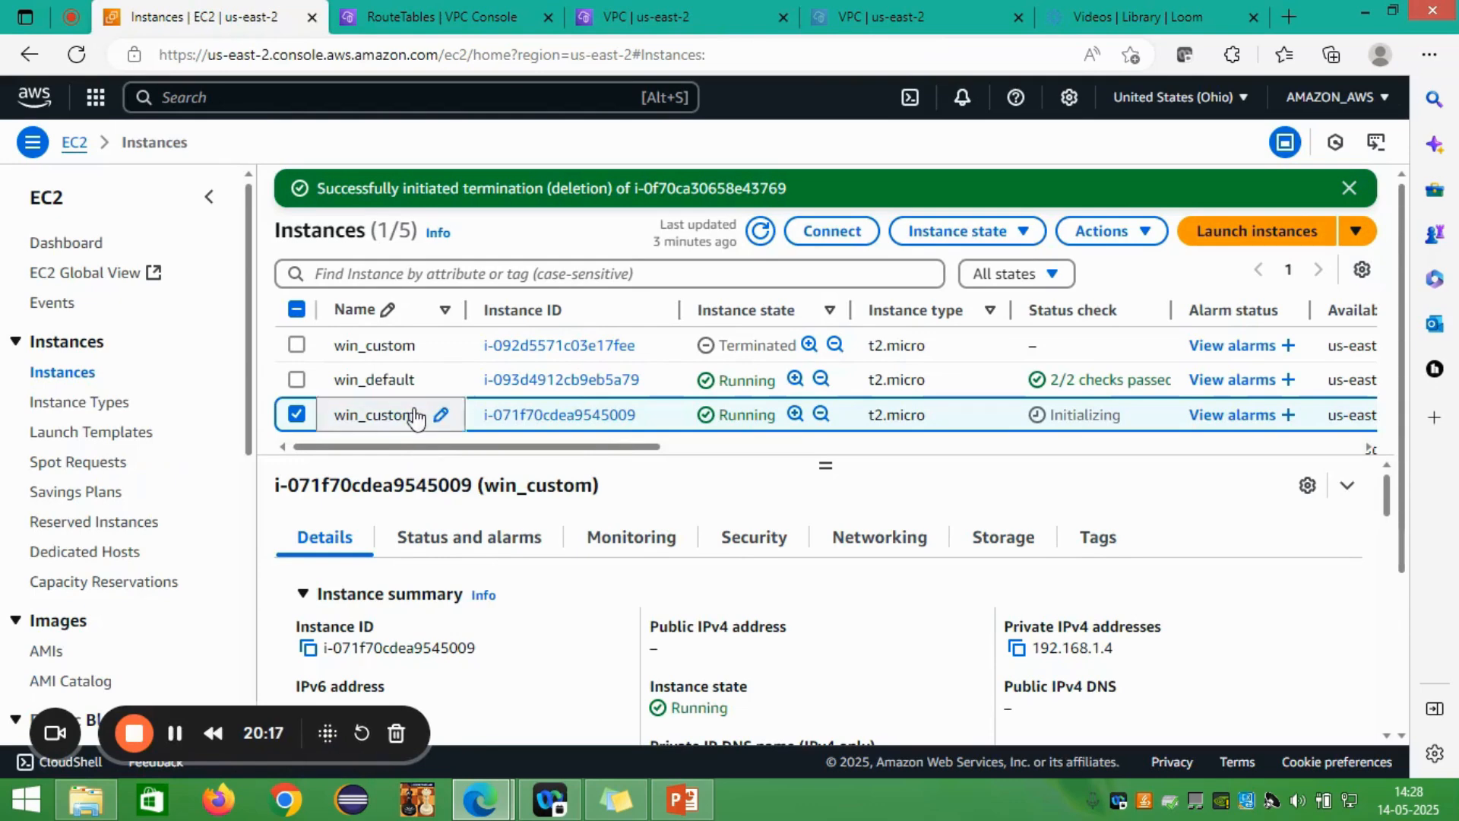
pyautogui.click(296, 379)
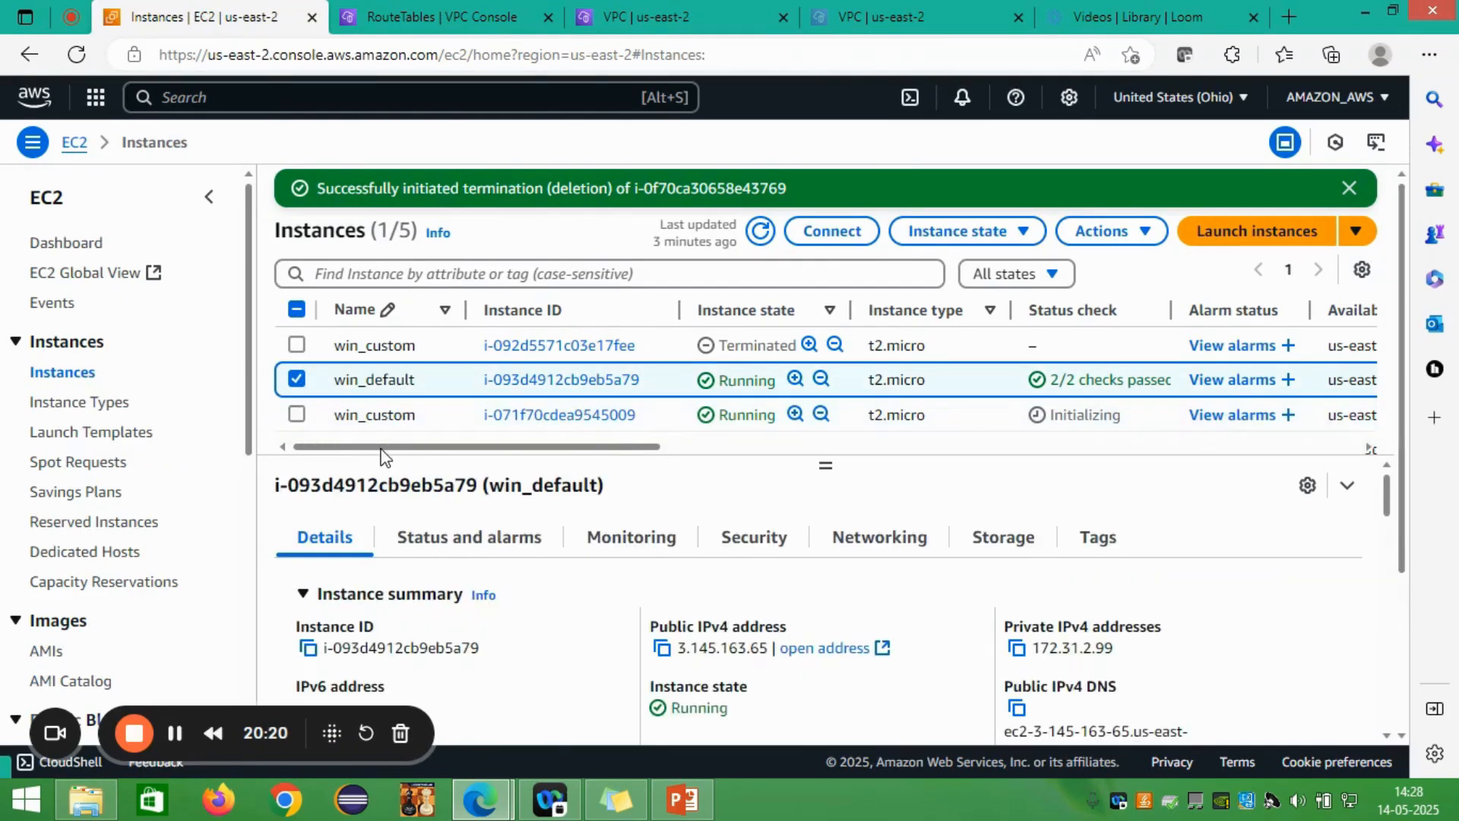
pyautogui.moveTo(381, 449); pyautogui.dragTo(579, 454)
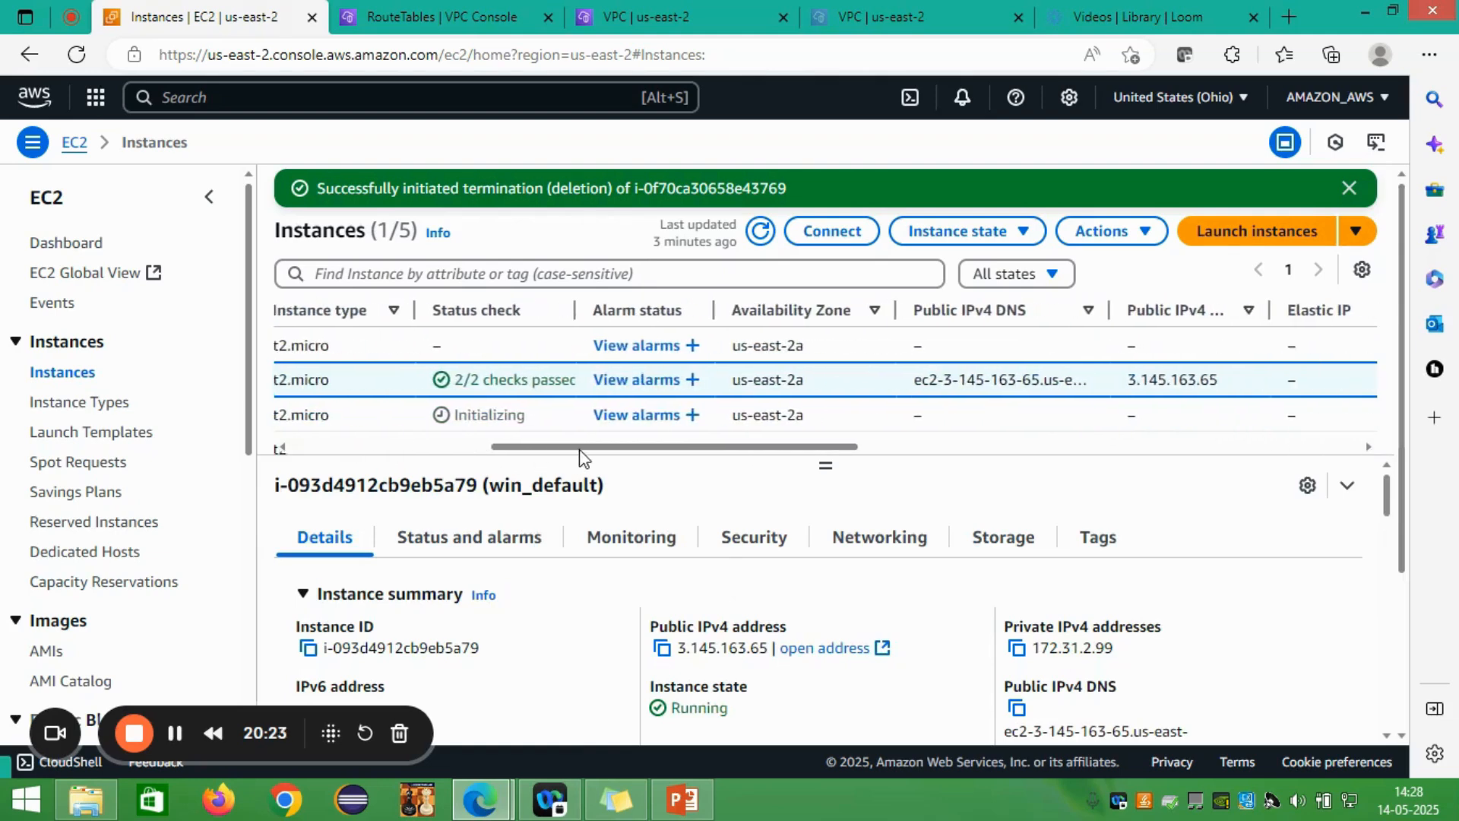
pyautogui.click(628, 9)
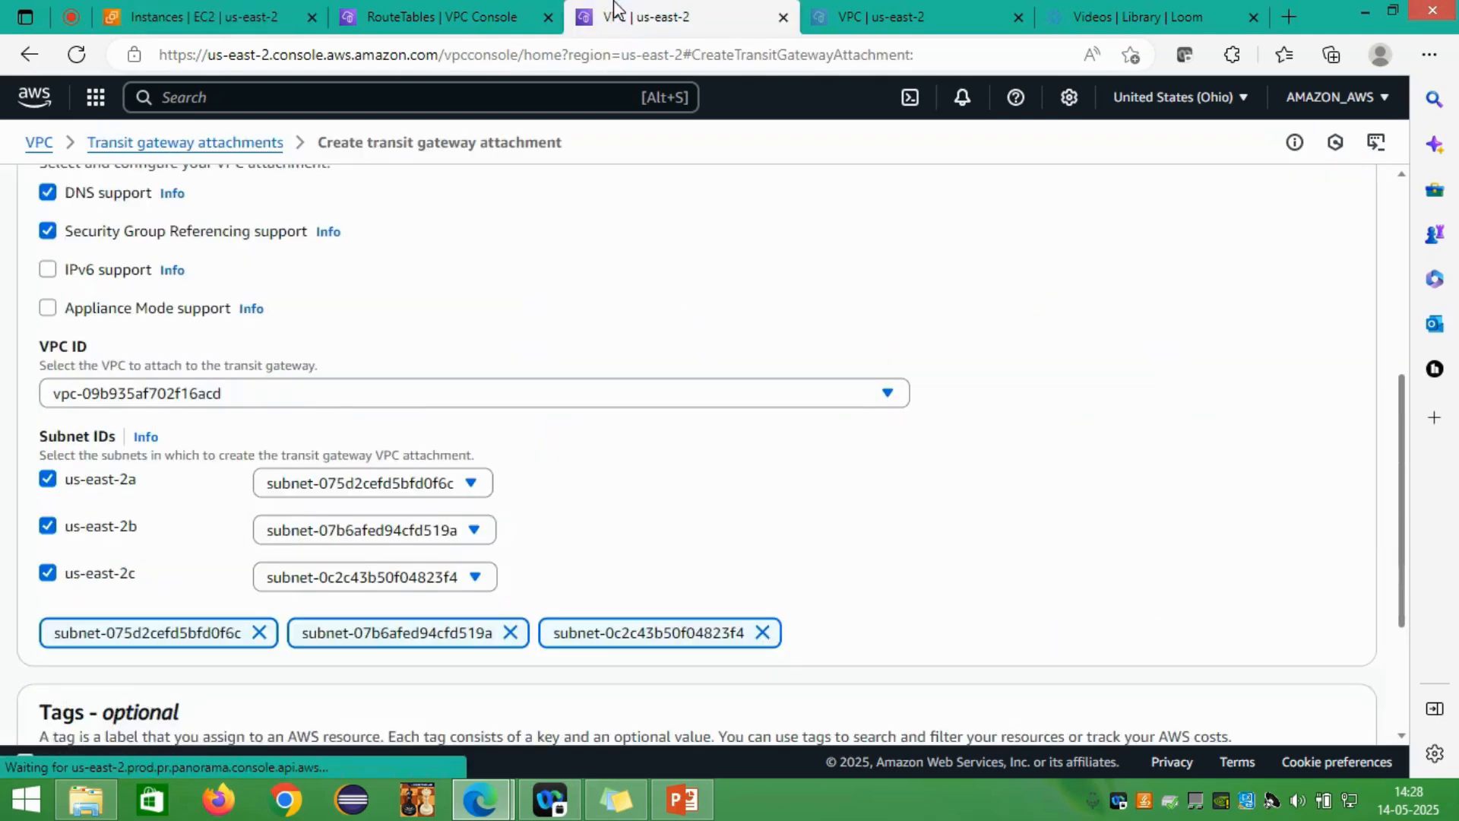
# Step: Exclude the us-east-2b and us-east-2c subnets, create the attachment, and refresh the attachments list
pyautogui.click(47, 526)
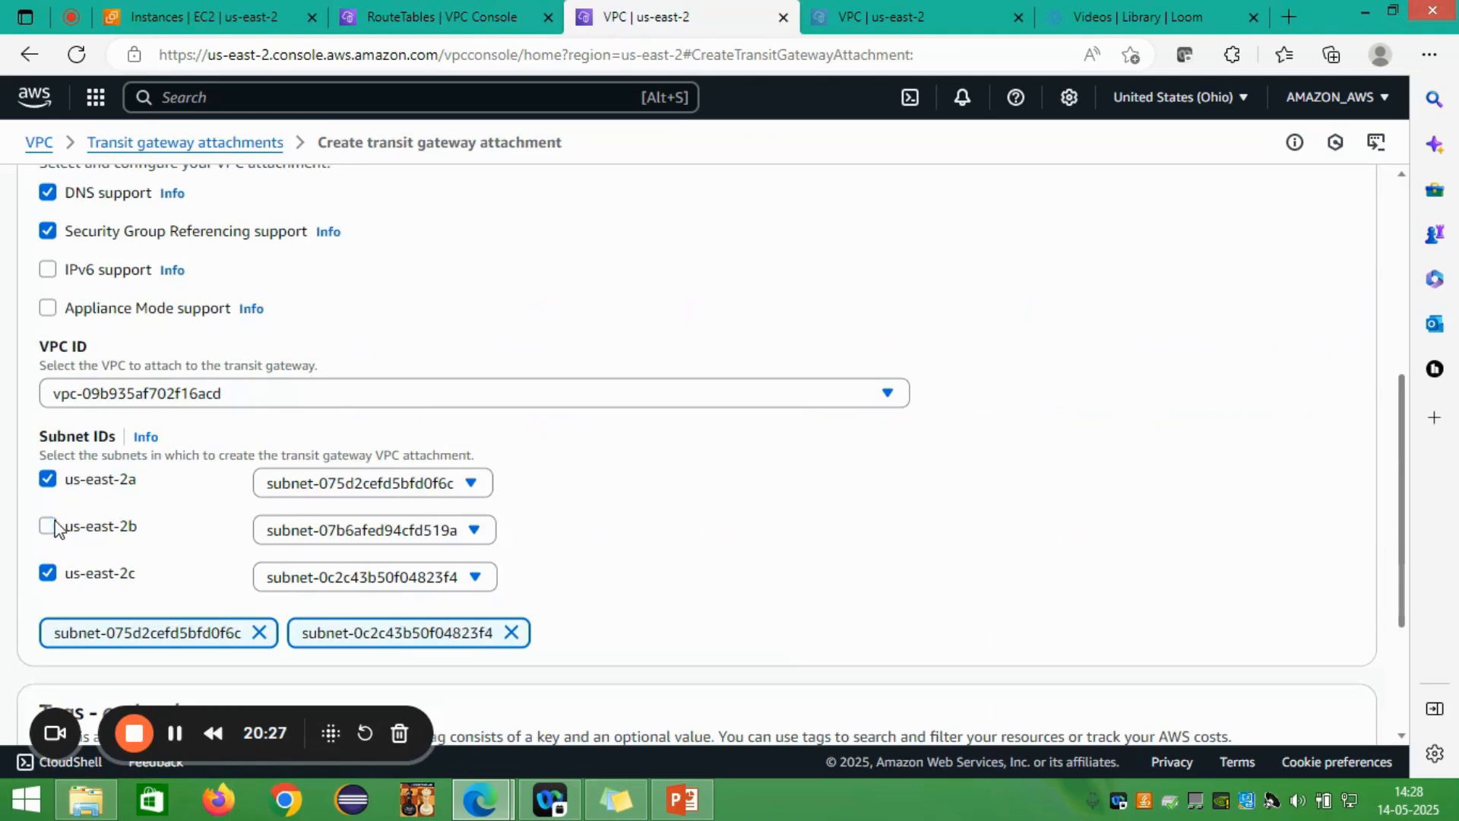
pyautogui.click(48, 573)
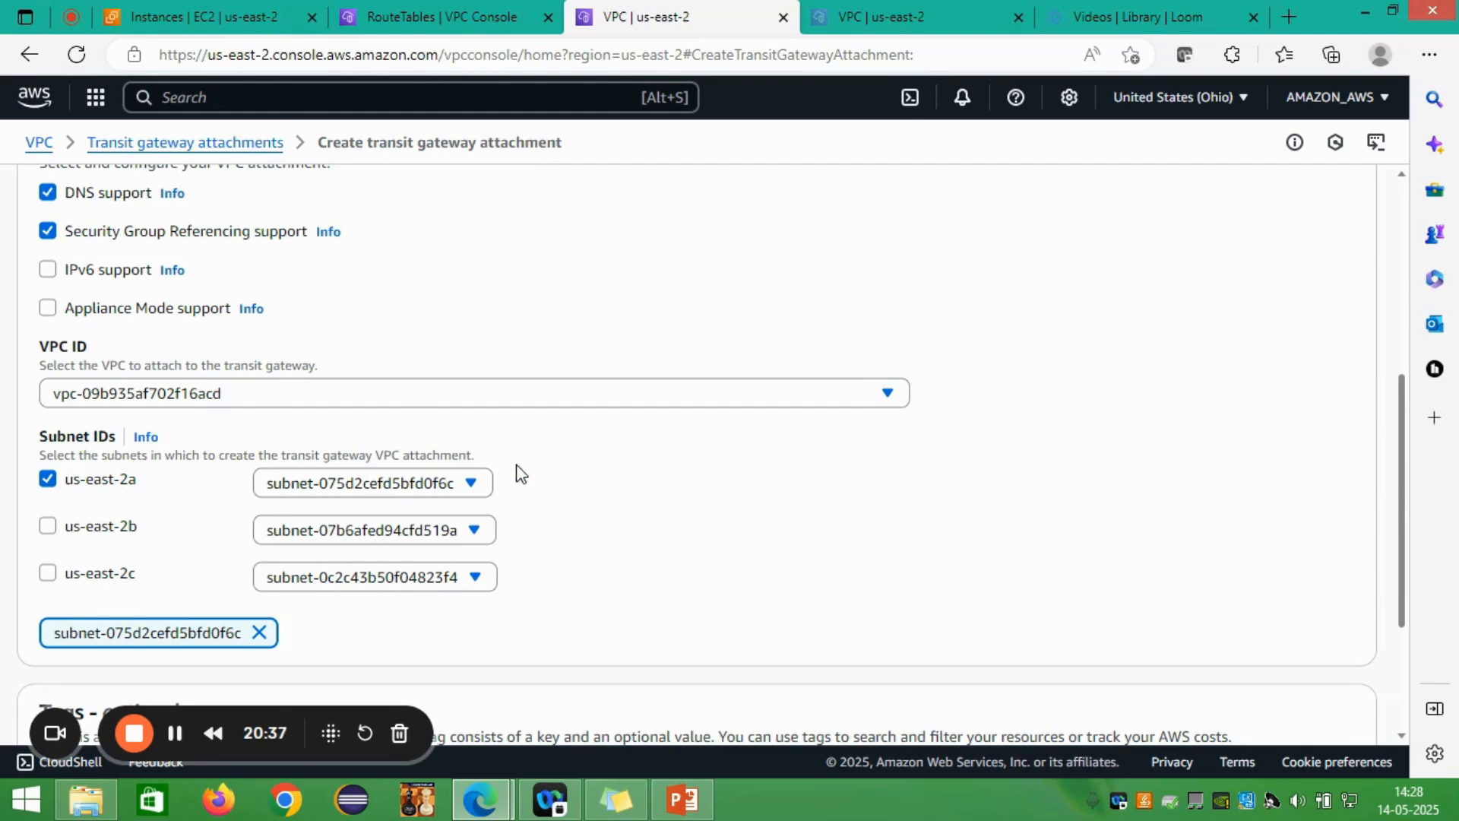
pyautogui.scroll(-3, 729, 619)
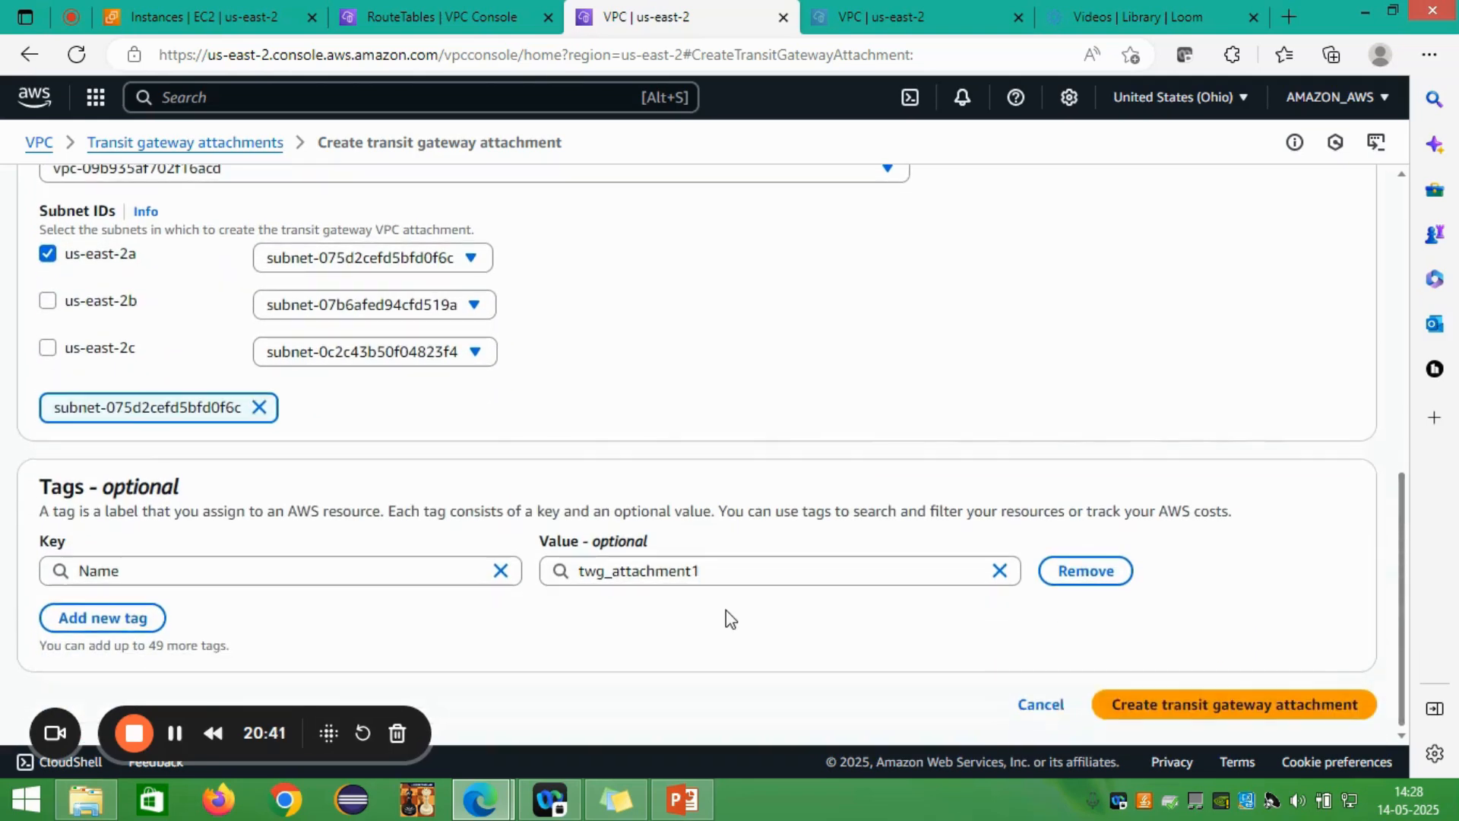
pyautogui.click(1256, 714)
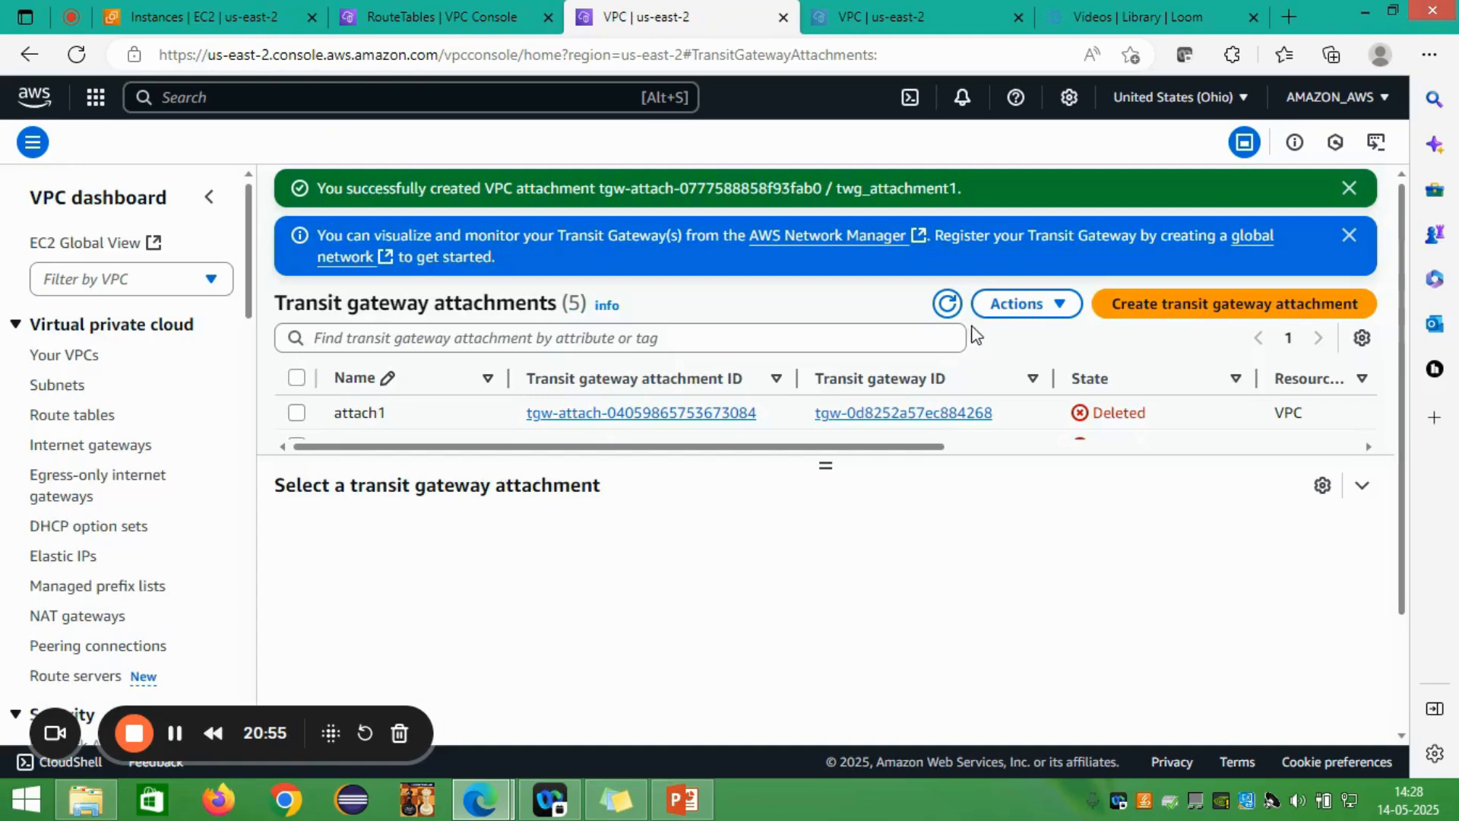
pyautogui.click(946, 304)
pyautogui.scroll(-1, 538, 425)
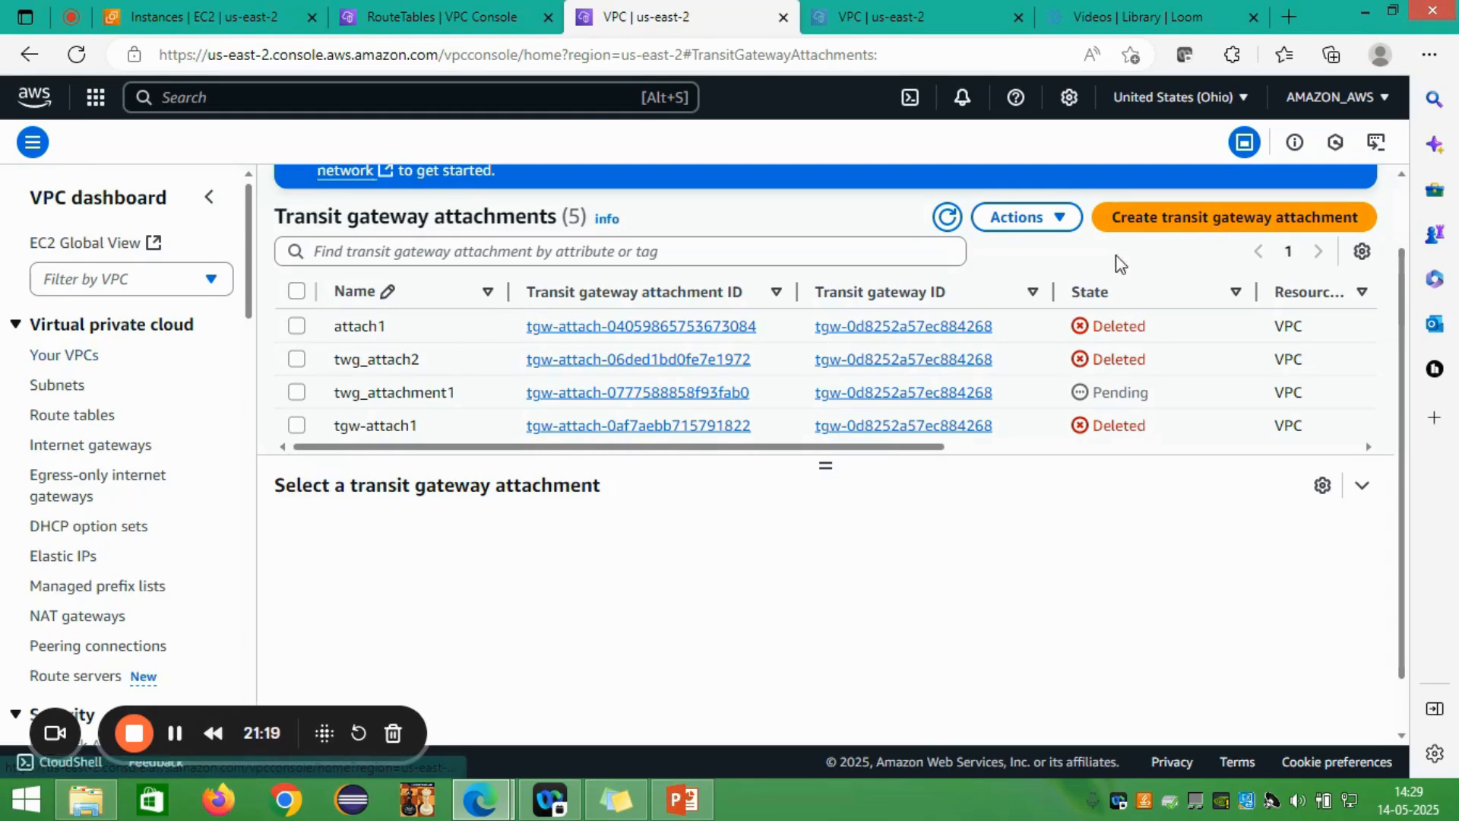
# Step: Start another transit gateway attachment named twg_attachment2 on transit gateway tgw_1
pyautogui.click(1132, 221)
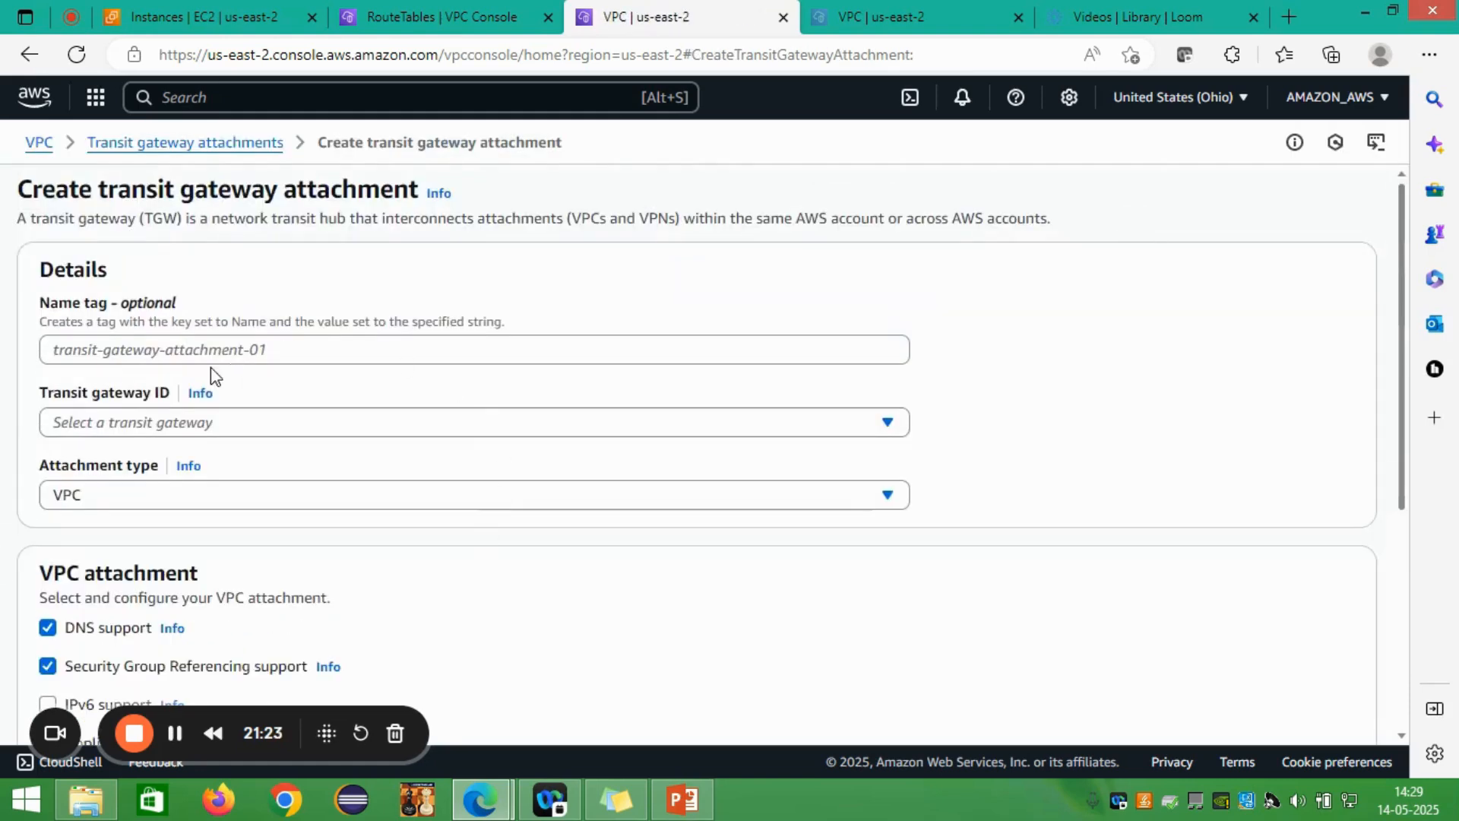
pyautogui.click(342, 346)
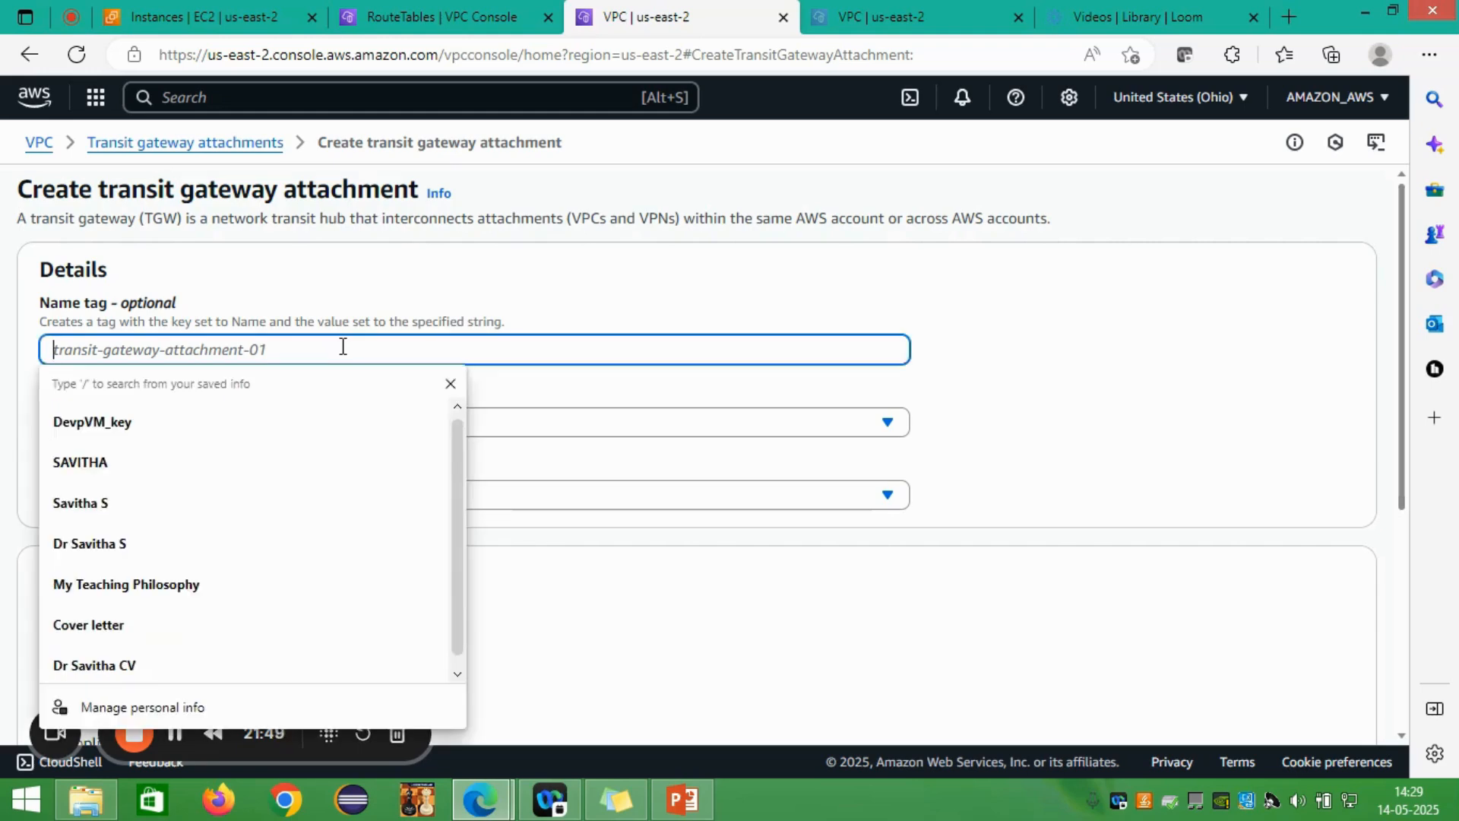
pyautogui.write('twg')
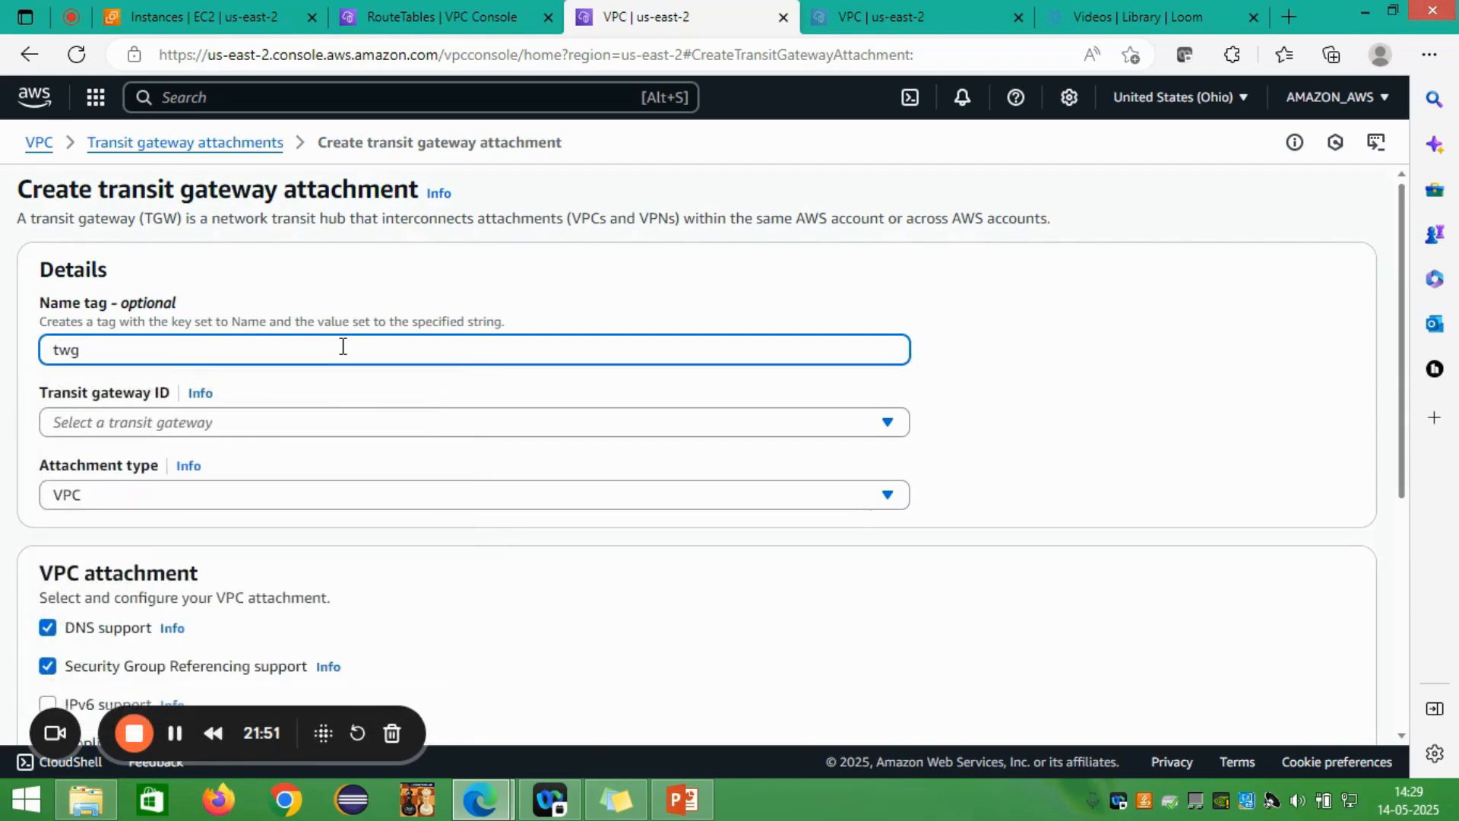
pyautogui.write('_attach')
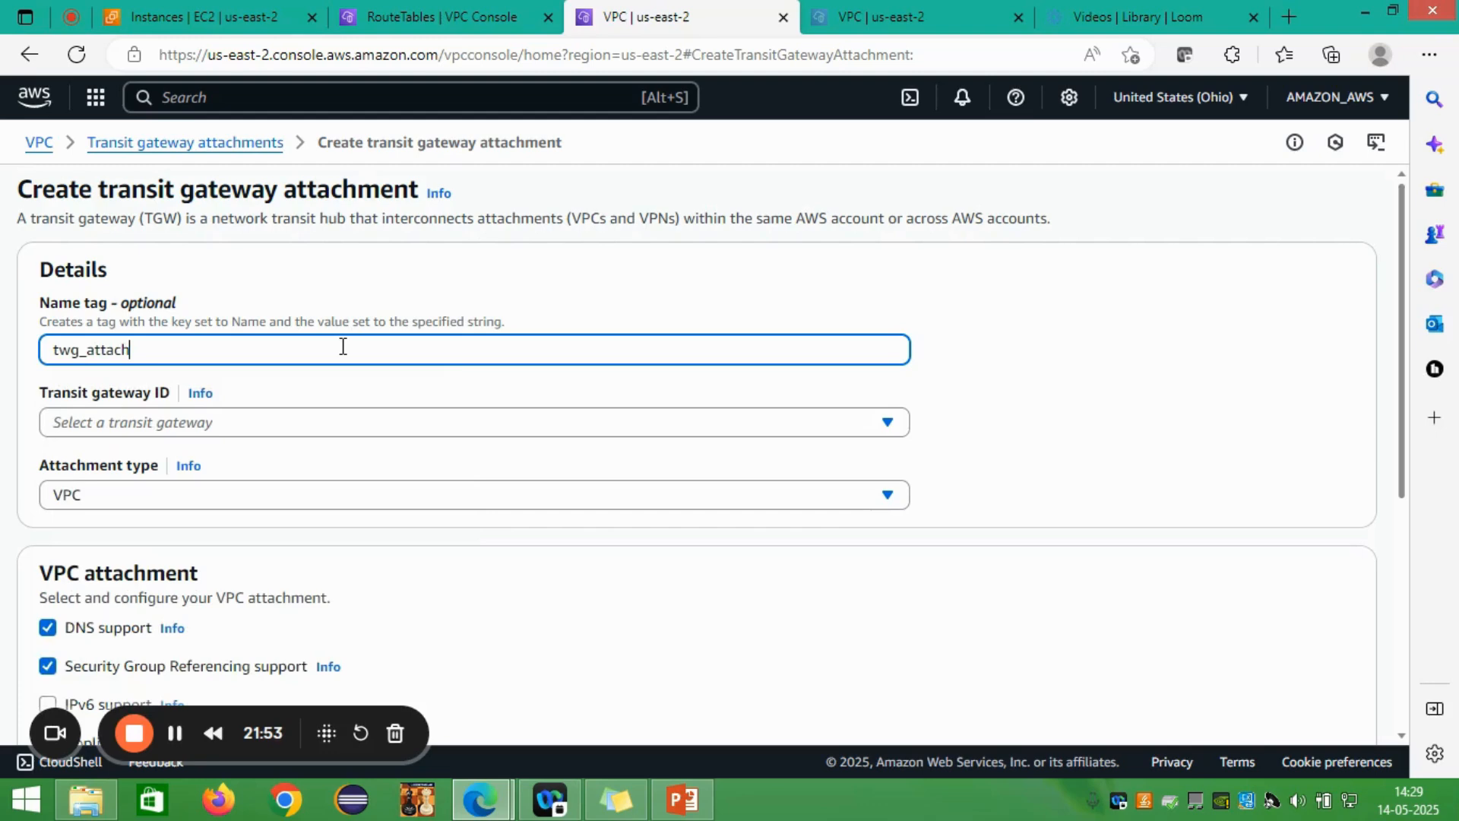
pyautogui.write('ment2')
pyautogui.click(339, 422)
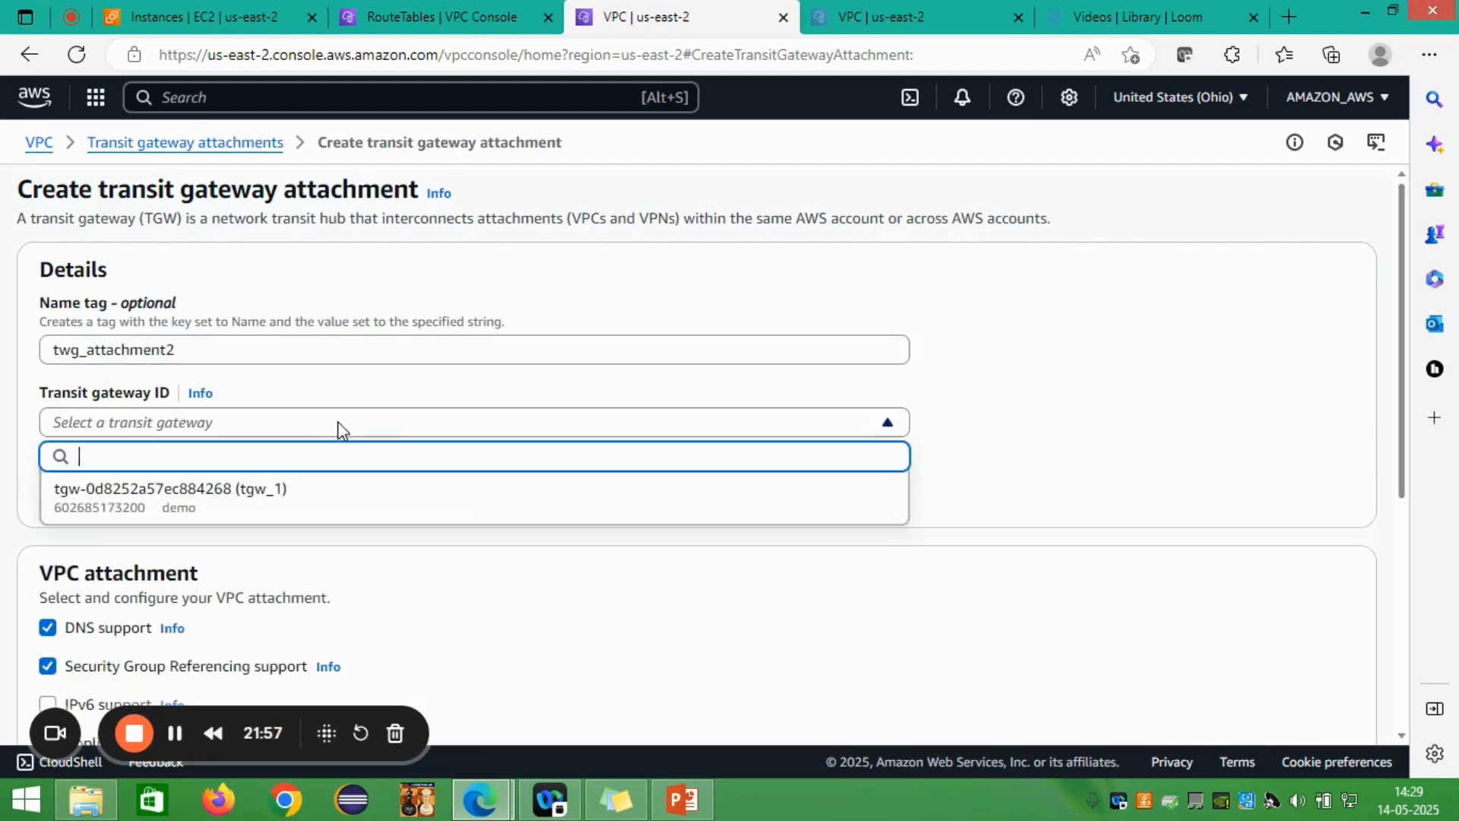
pyautogui.click(297, 512)
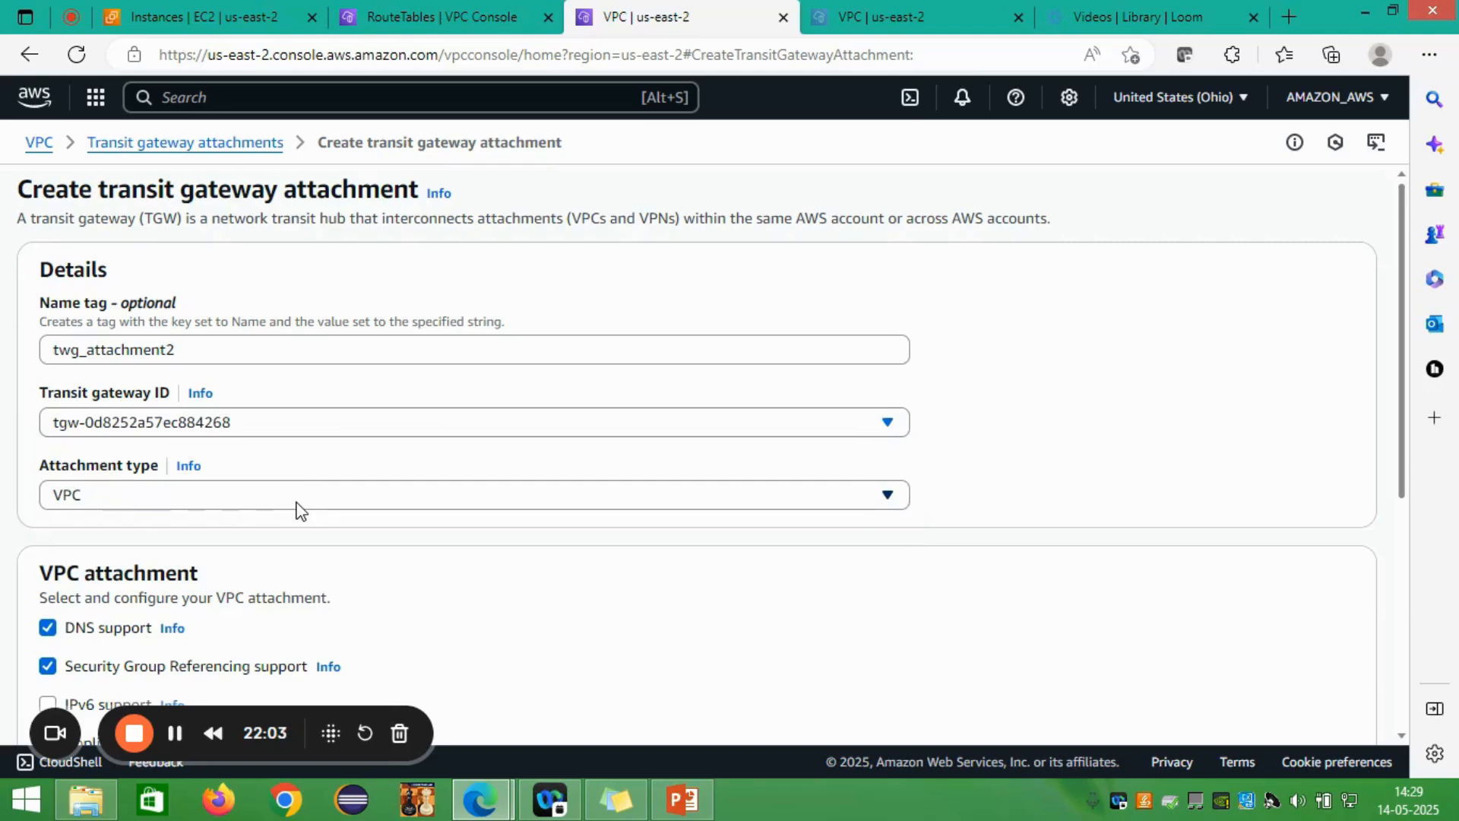
# Step: Select myvpc1 (vpc-09cad29978eb42480) as the VPC for the twg_attachment2 attachment
pyautogui.scroll(-5, 722, 513)
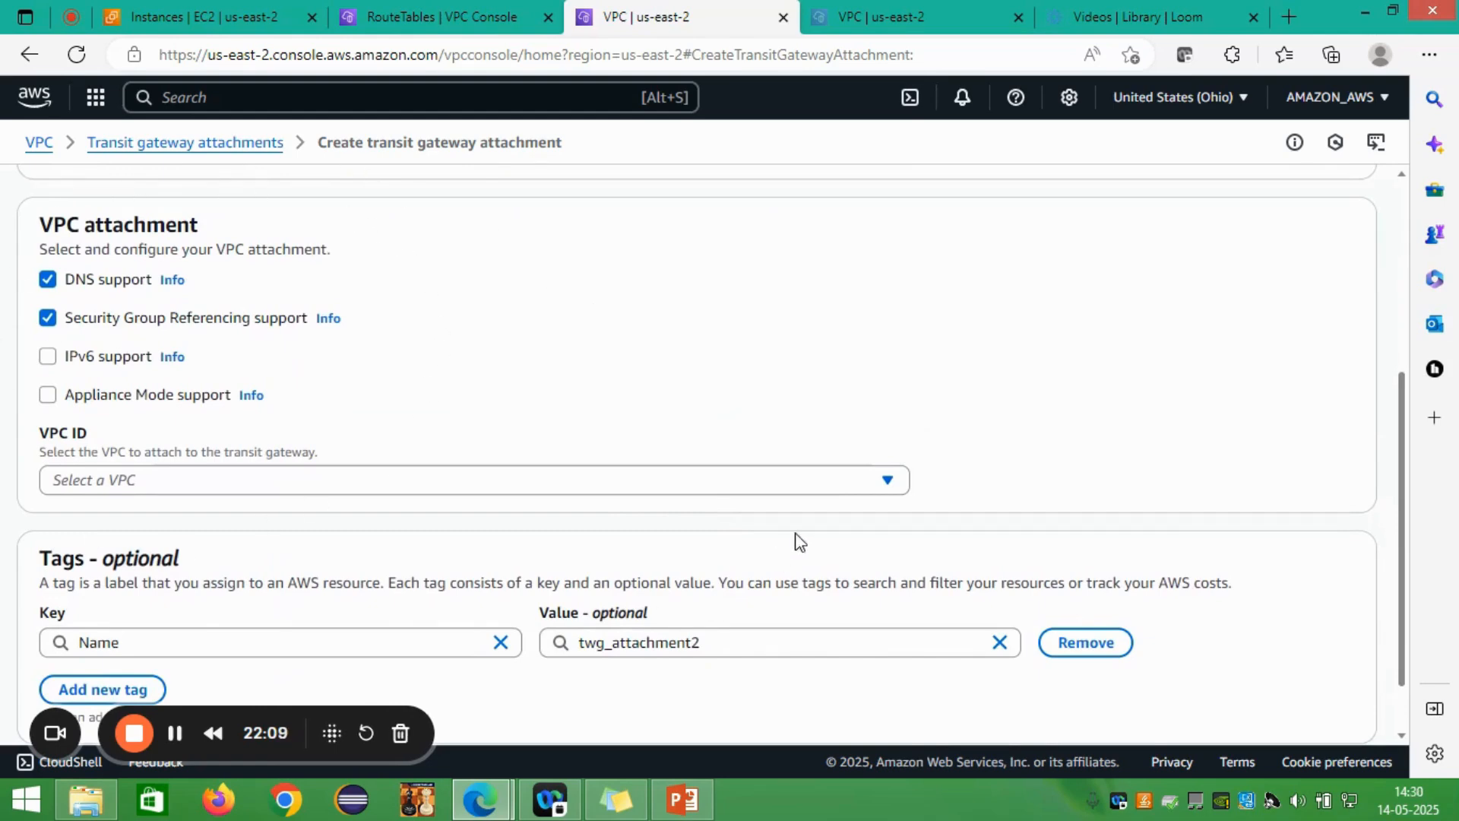
pyautogui.click(807, 493)
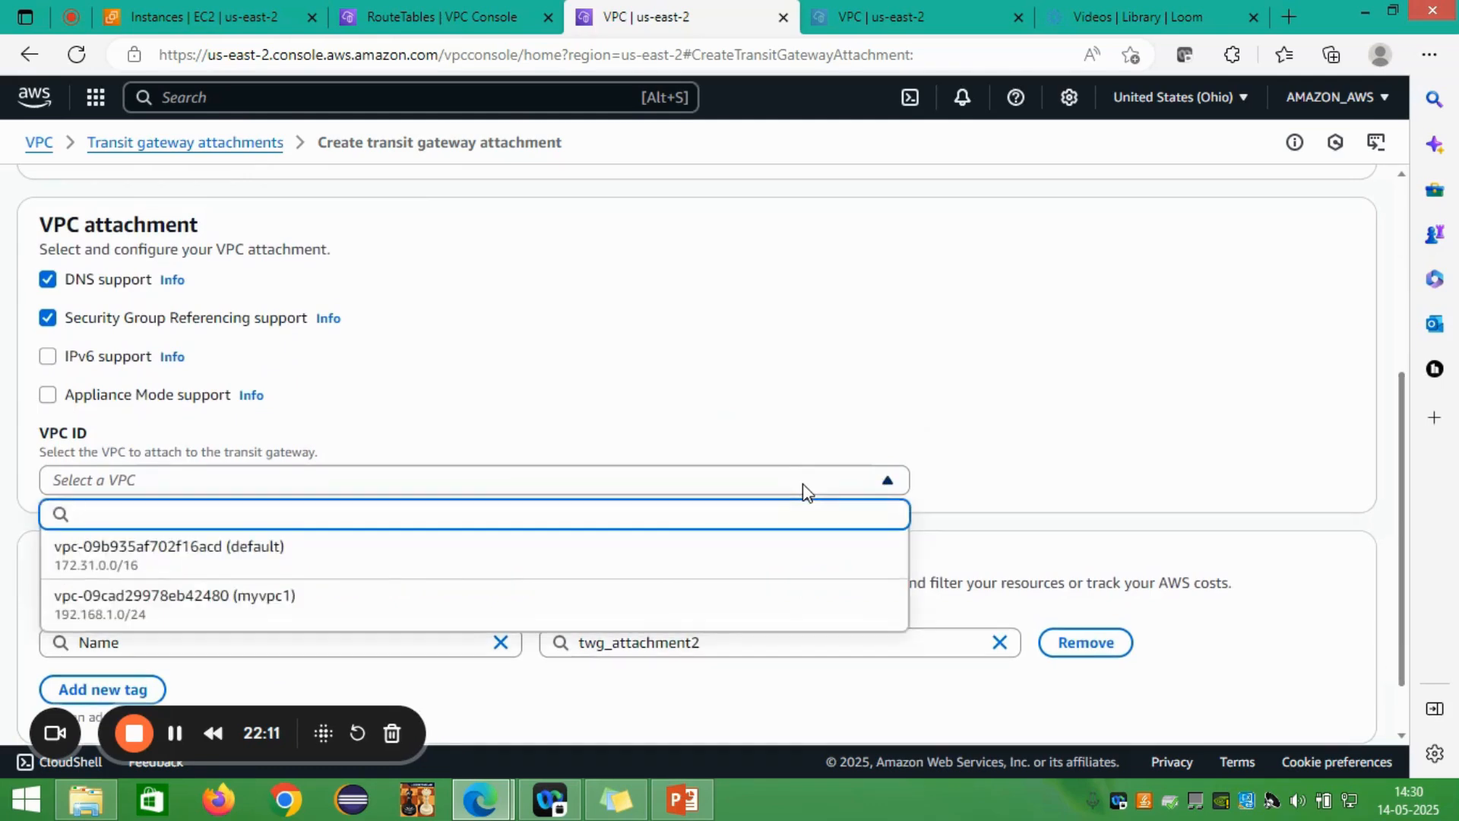
pyautogui.click(392, 624)
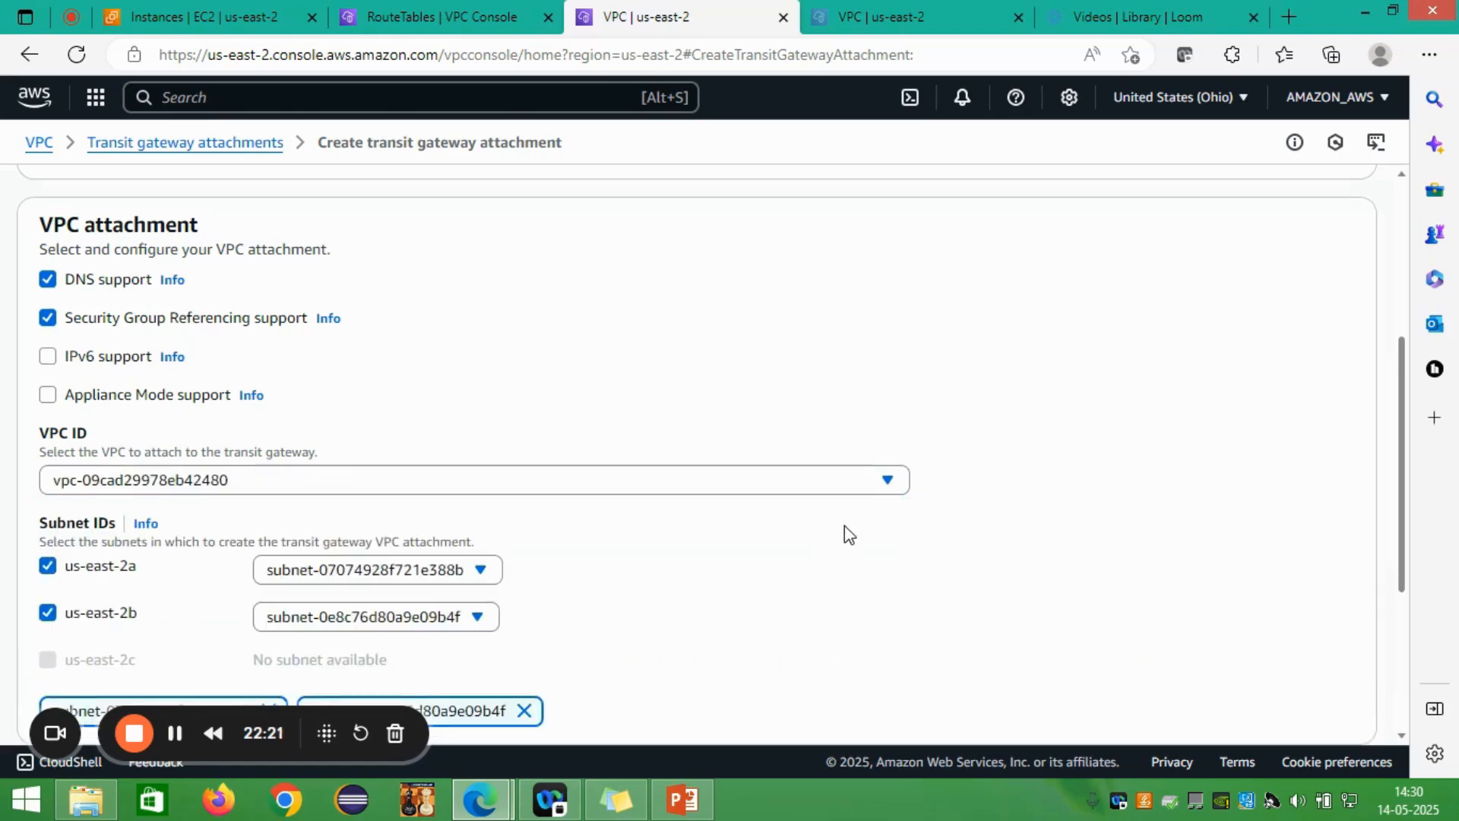
# Step: Check the Availability Zone of the running win_custom instance in the refreshed EC2 instances list and return to the attachment form
pyautogui.scroll(-1, 800, 538)
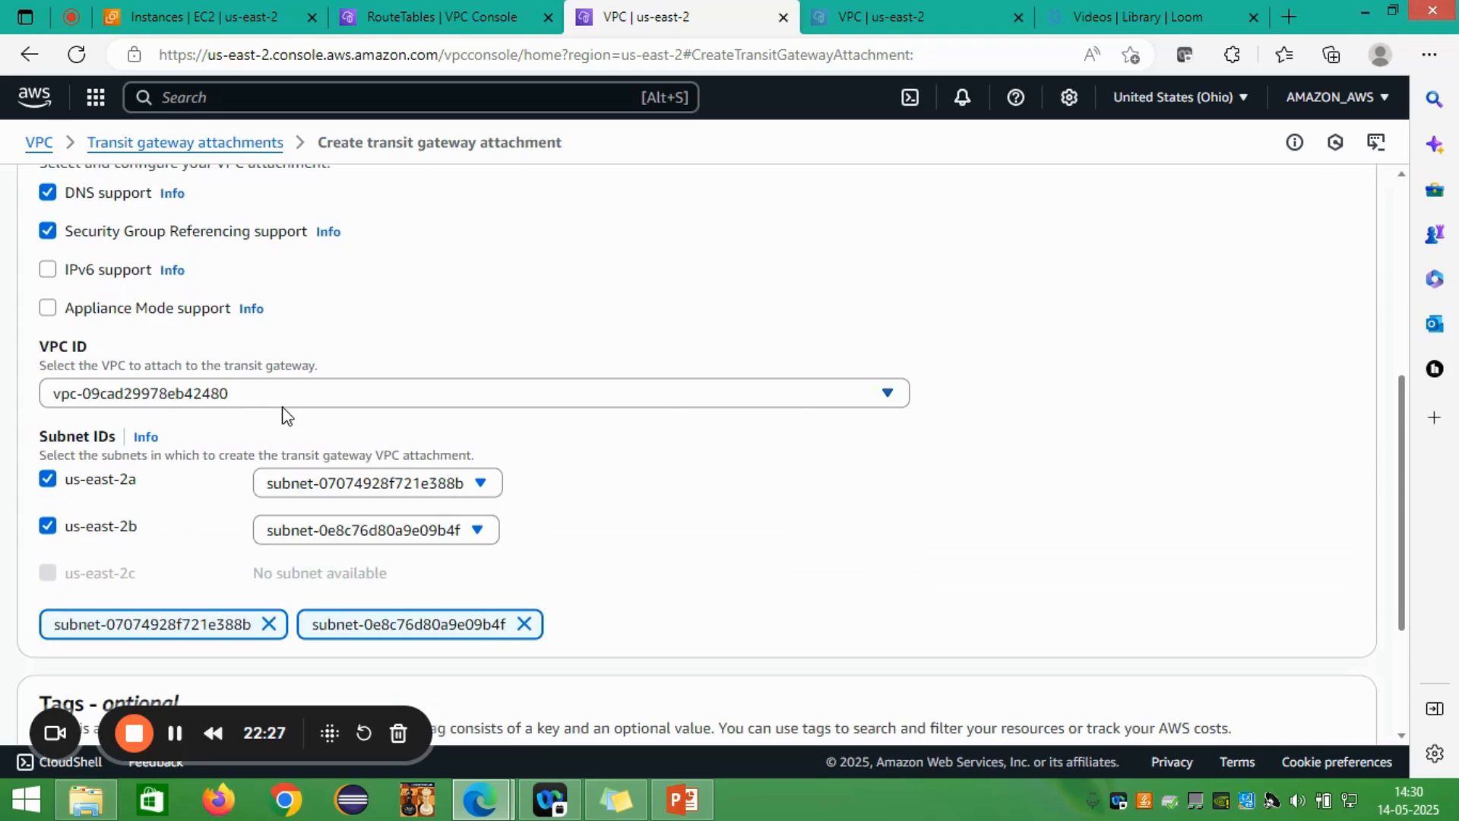
pyautogui.click(221, 16)
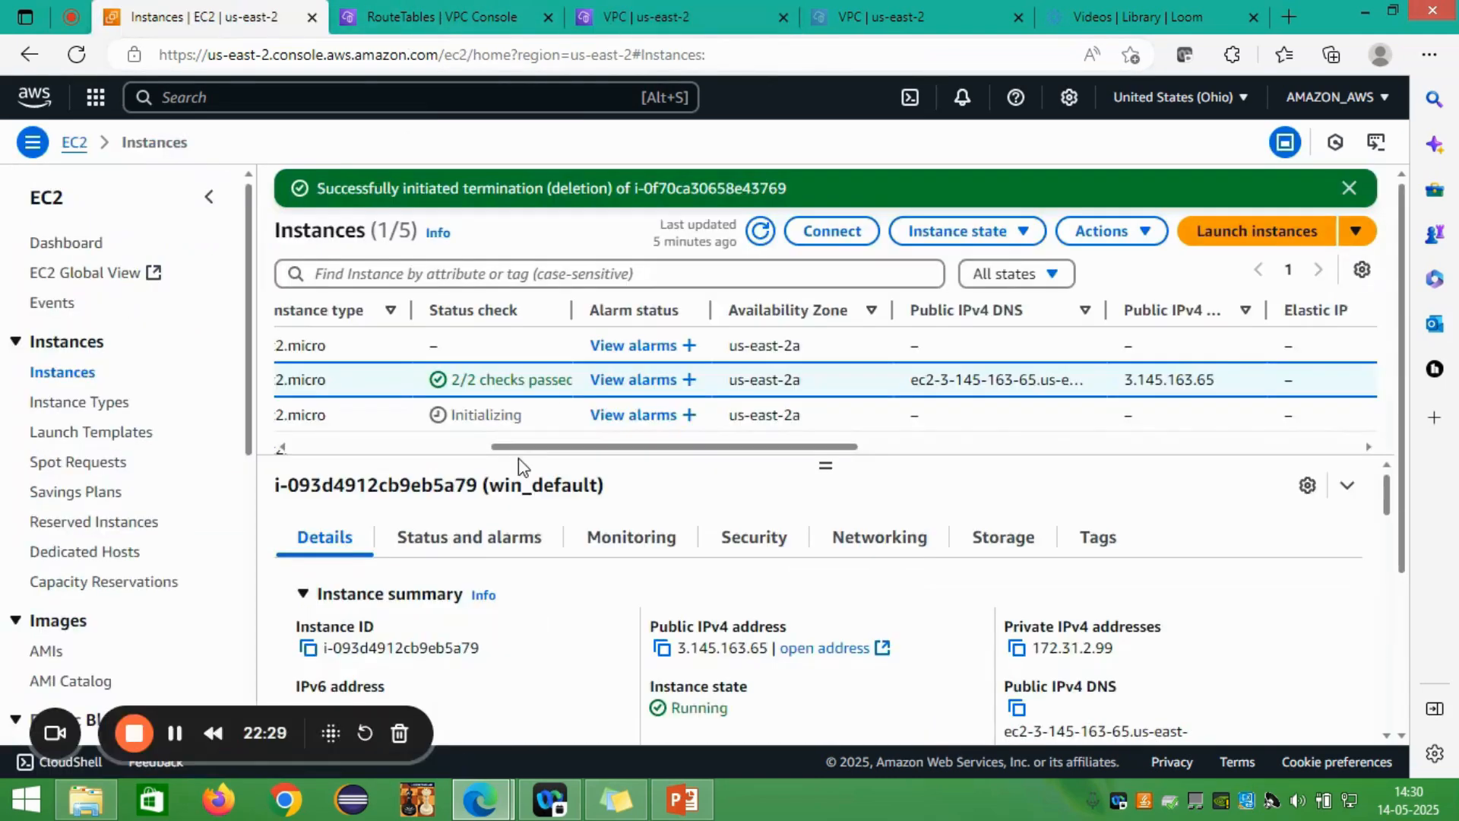
pyautogui.moveTo(522, 448); pyautogui.dragTo(276, 449)
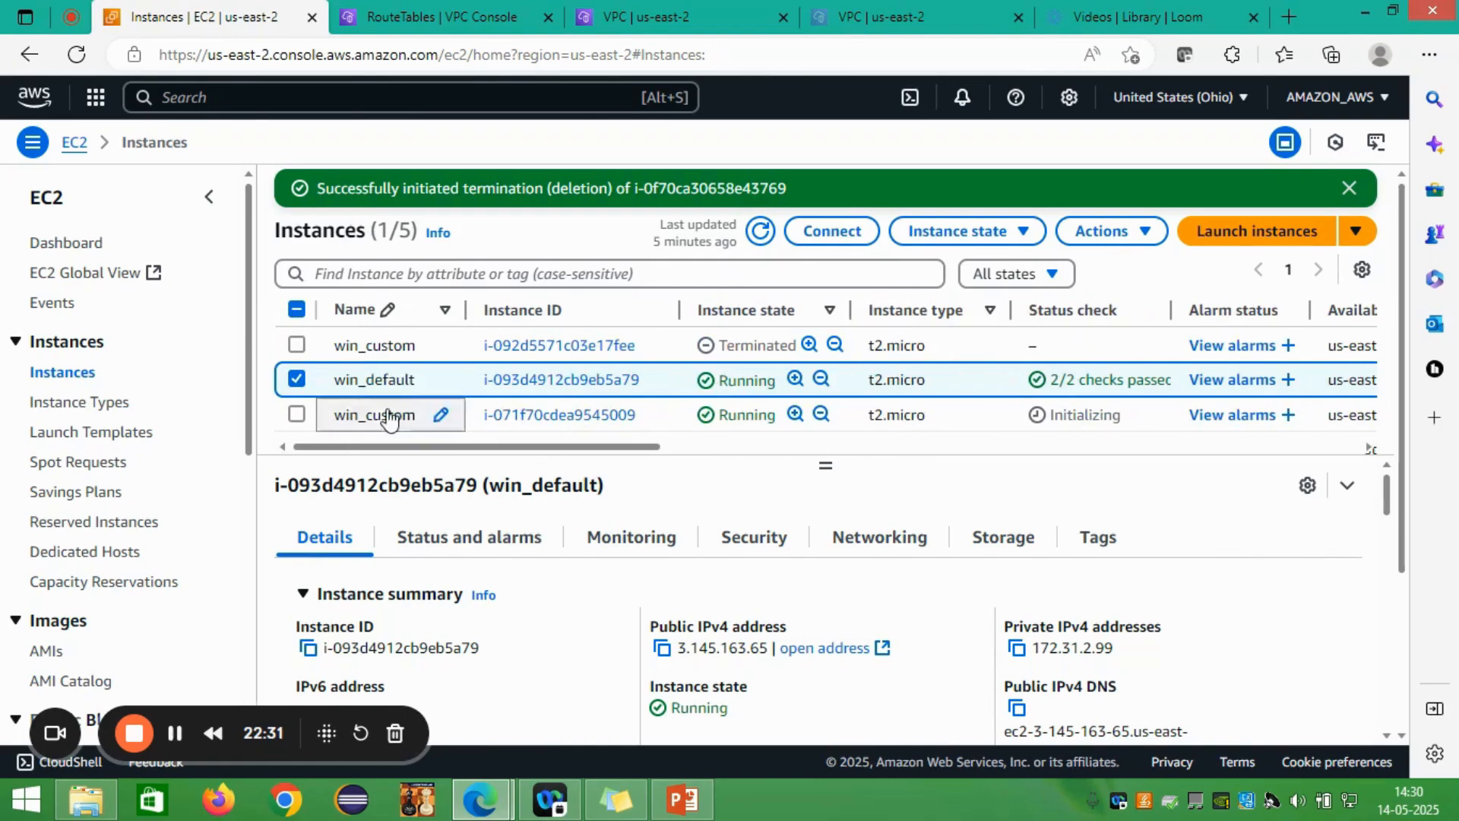
pyautogui.click(767, 234)
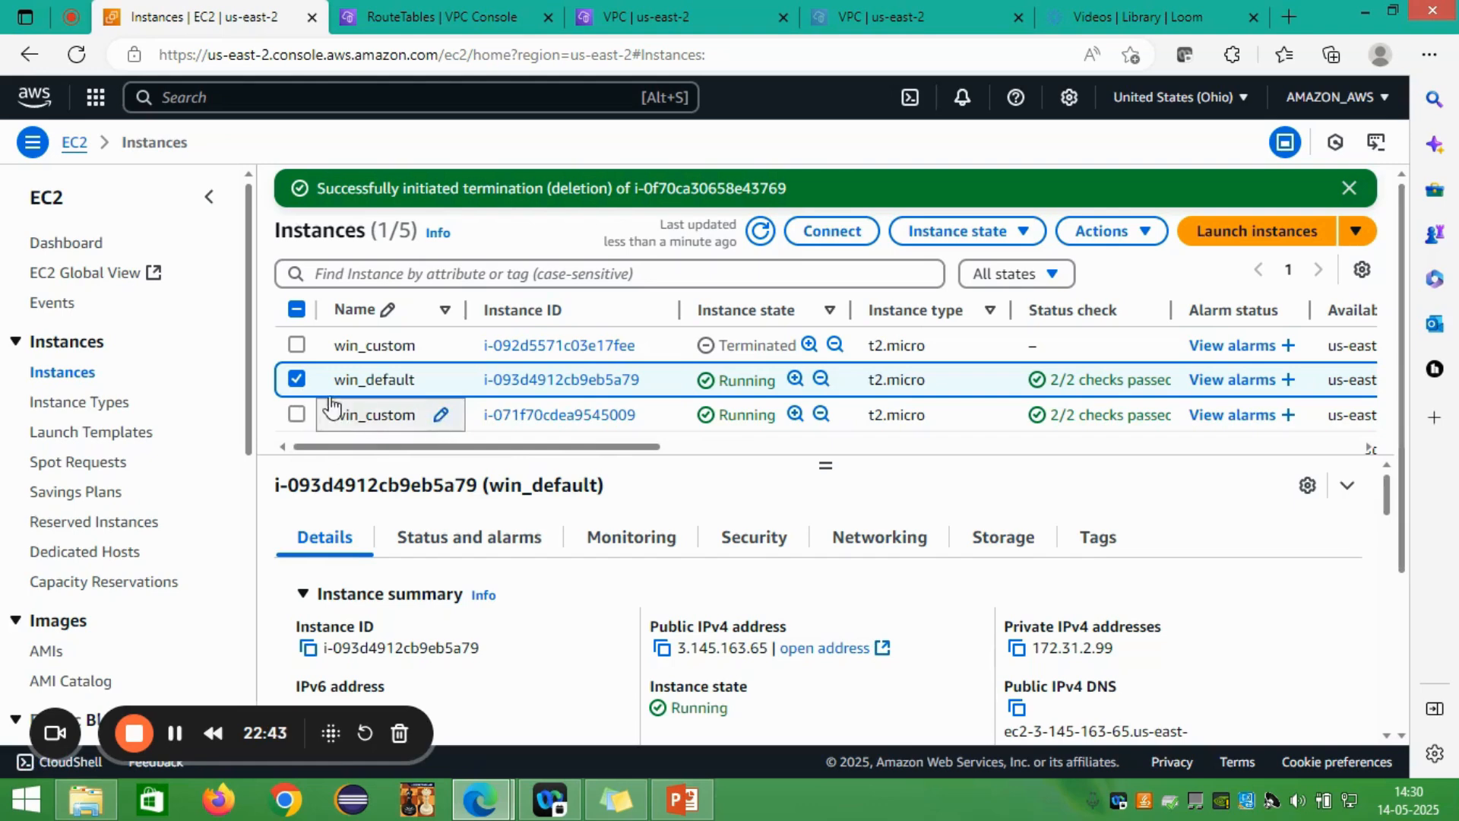
pyautogui.click(296, 410)
pyautogui.click(298, 382)
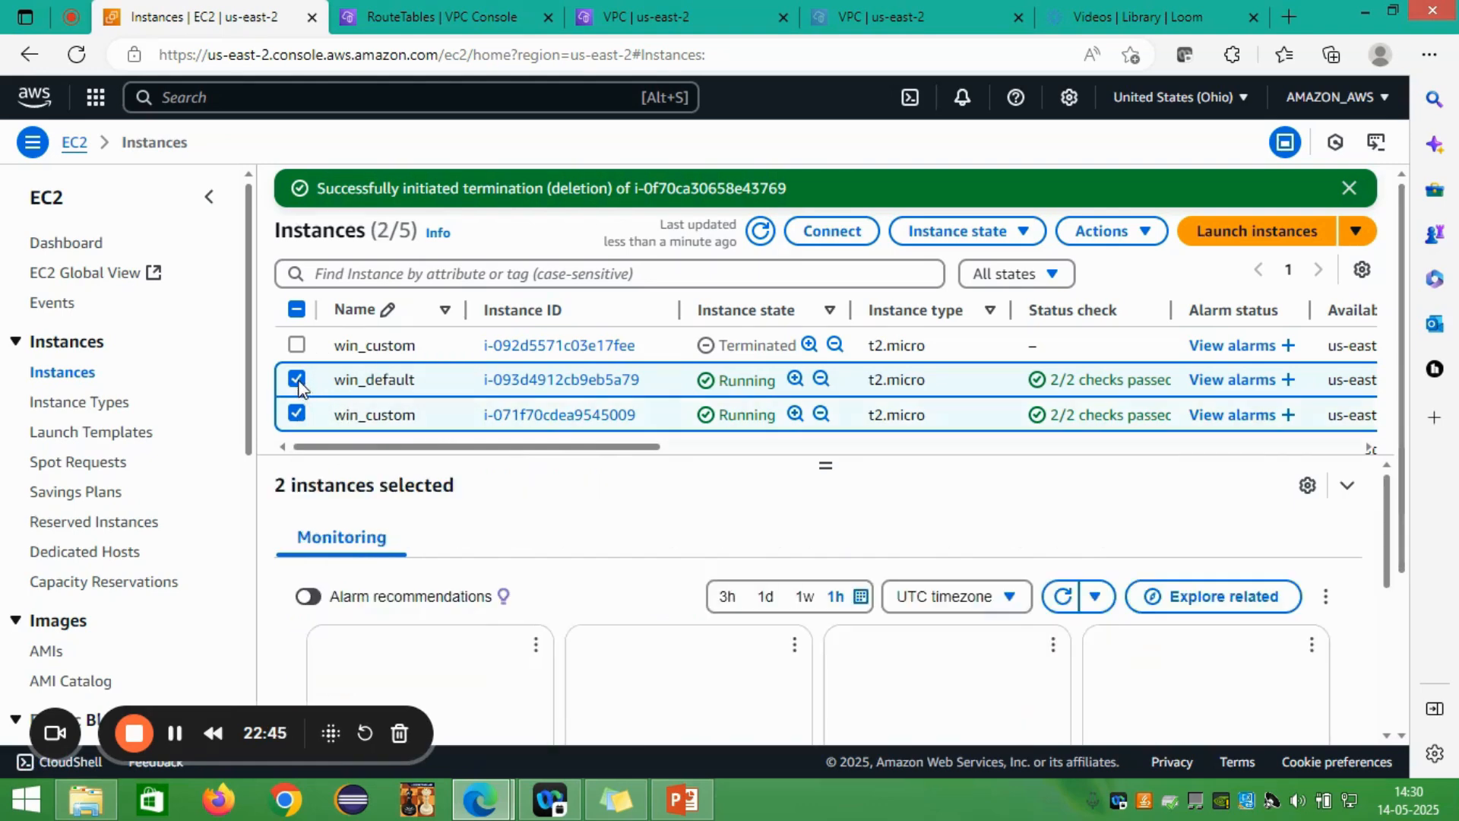
pyautogui.moveTo(485, 447); pyautogui.dragTo(718, 449)
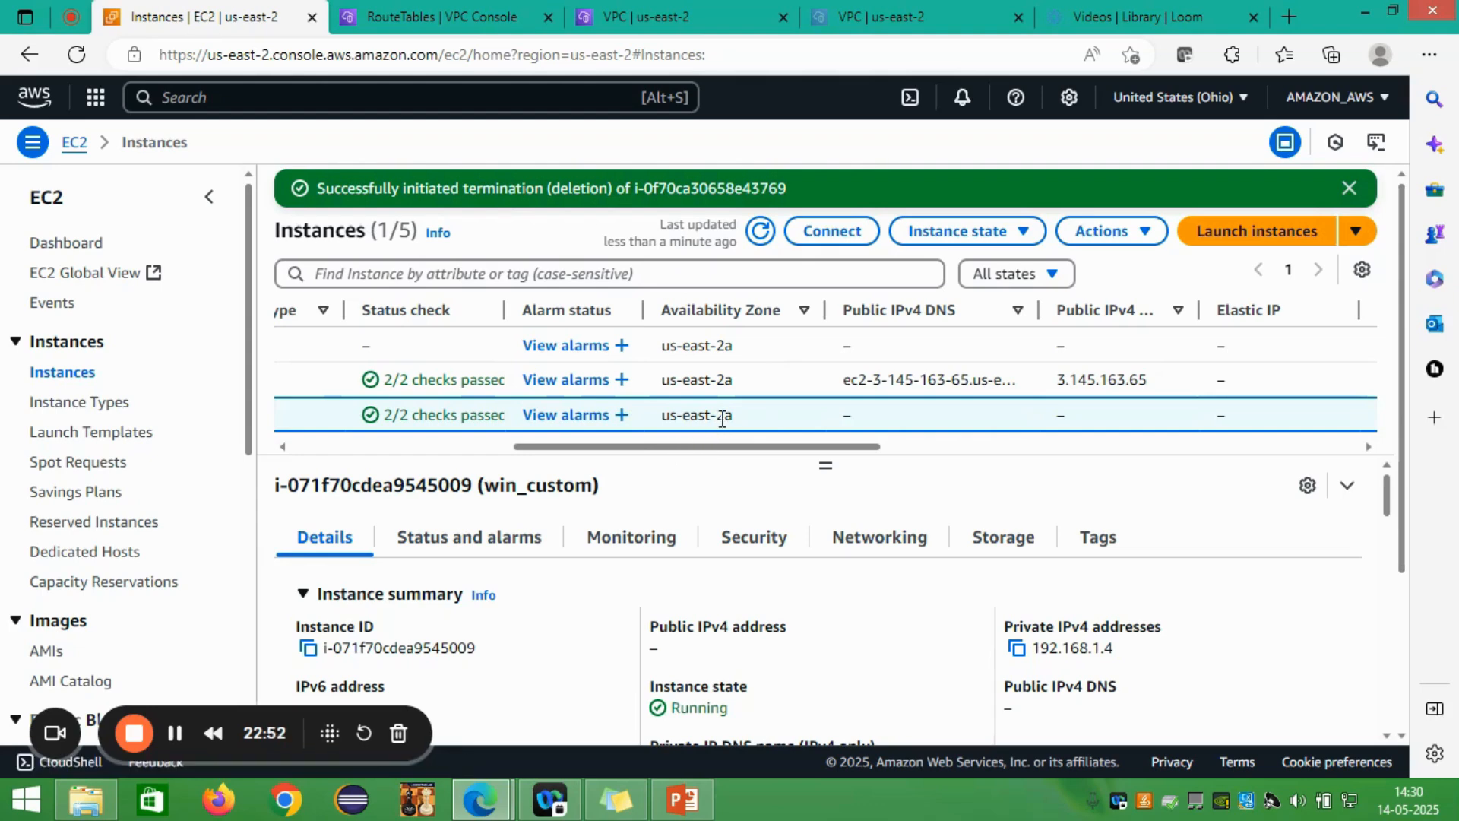
pyautogui.click(646, 18)
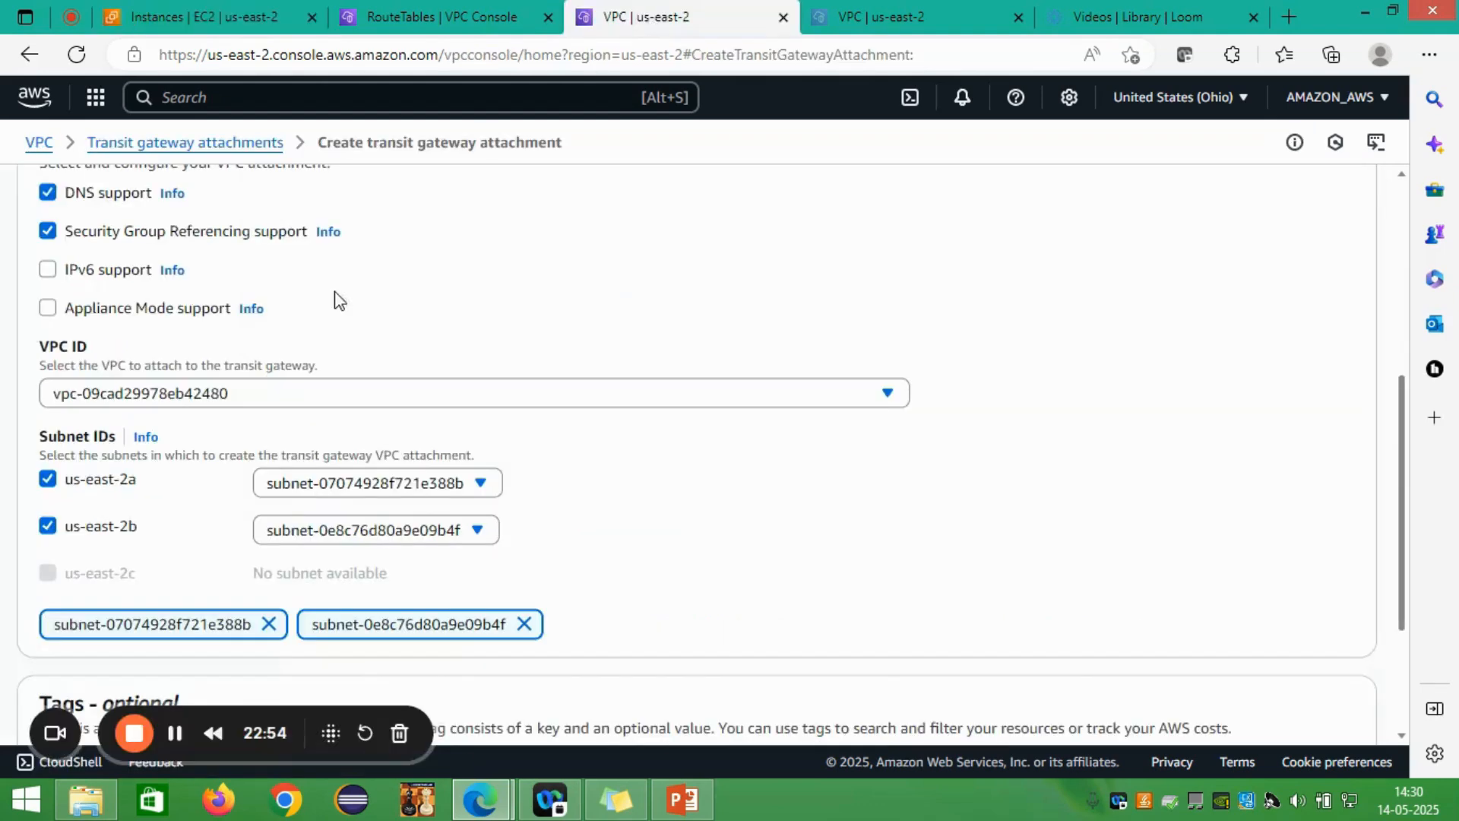
# Step: Exclude the us-east-2b subnet from twg_attachment2, create the transit gateway attachment, and refresh the attachments list
pyautogui.click(47, 526)
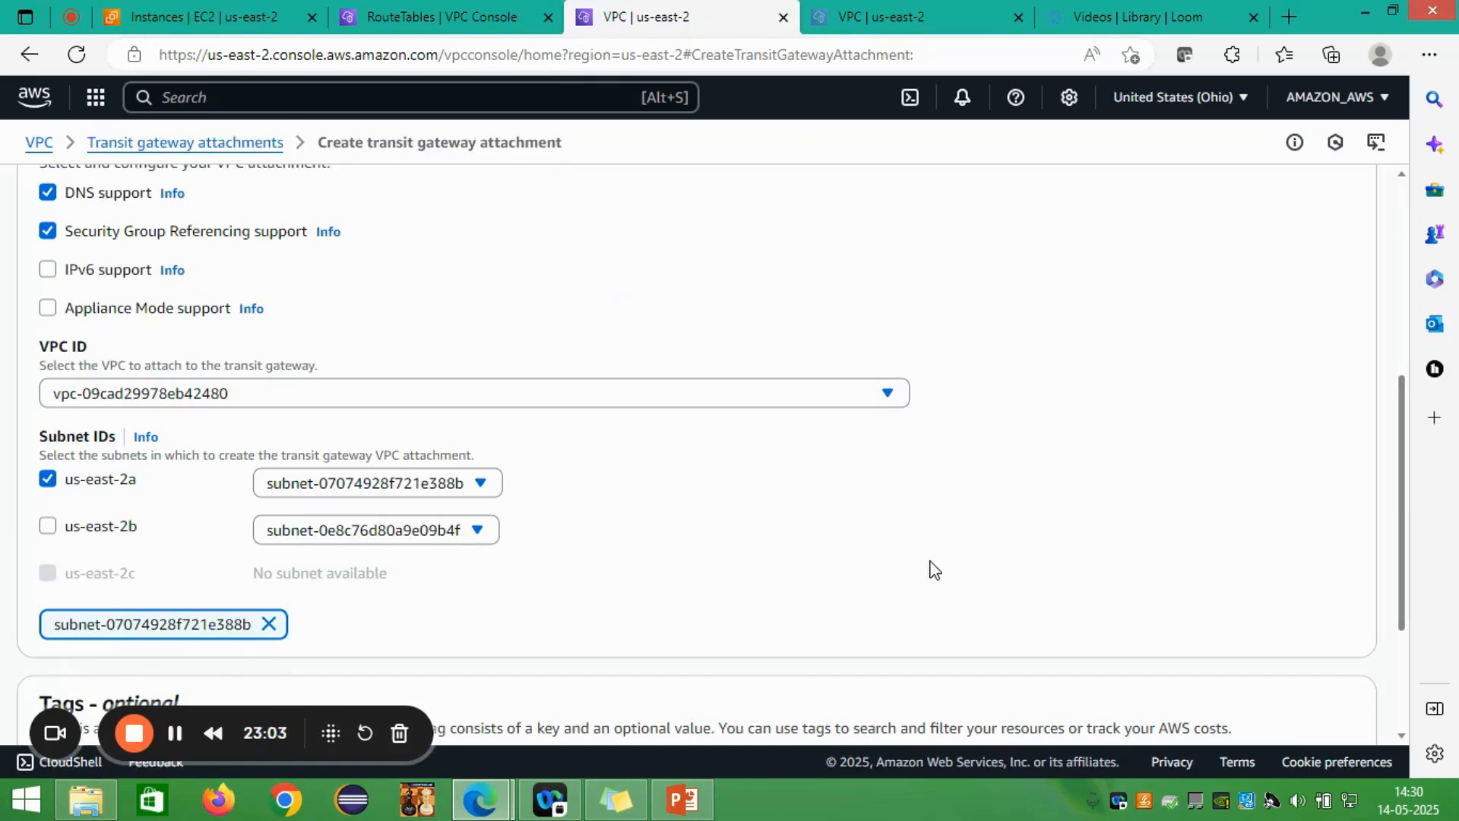
pyautogui.scroll(-3, 932, 566)
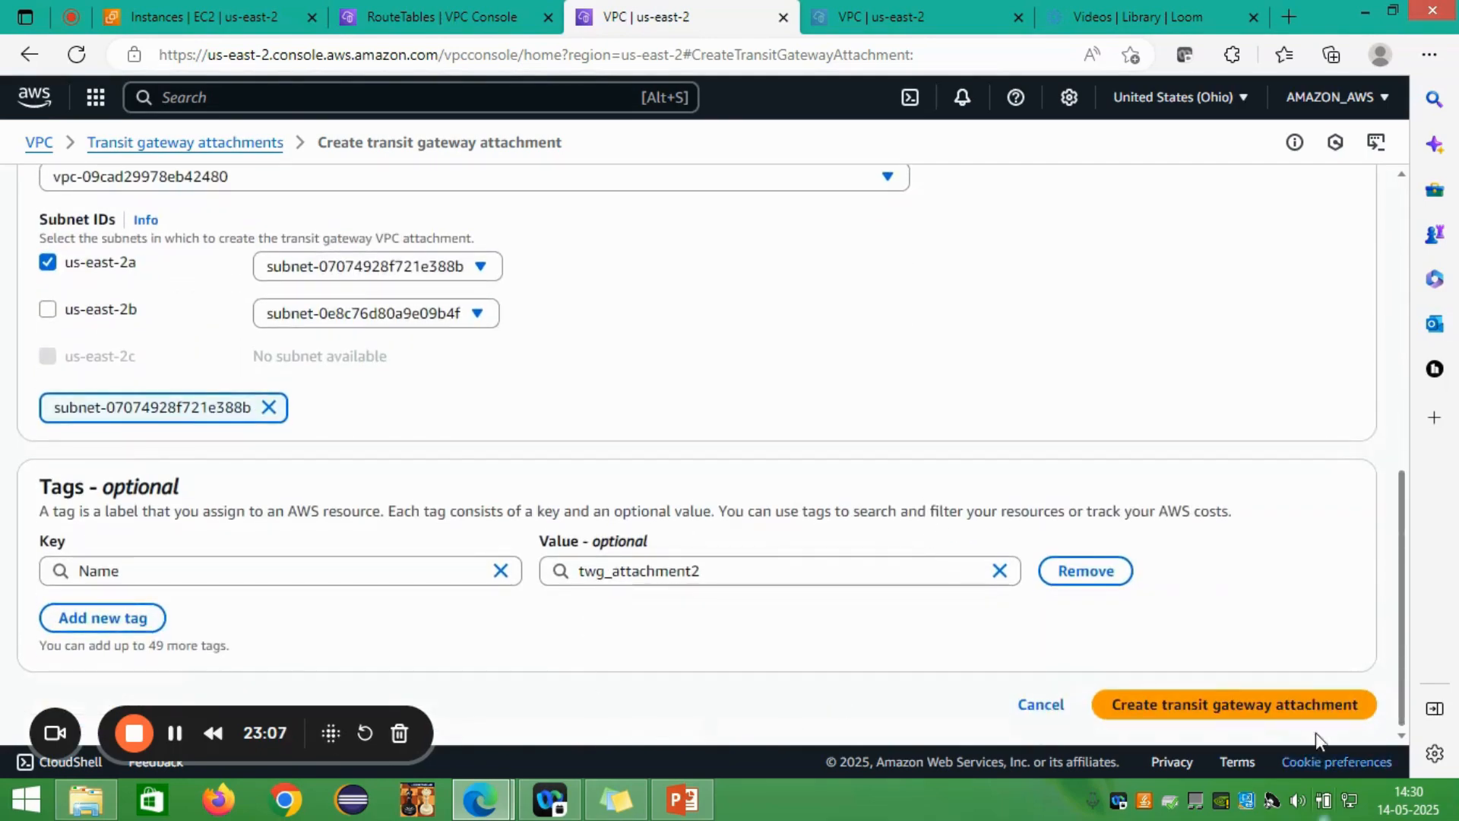
pyautogui.click(1204, 718)
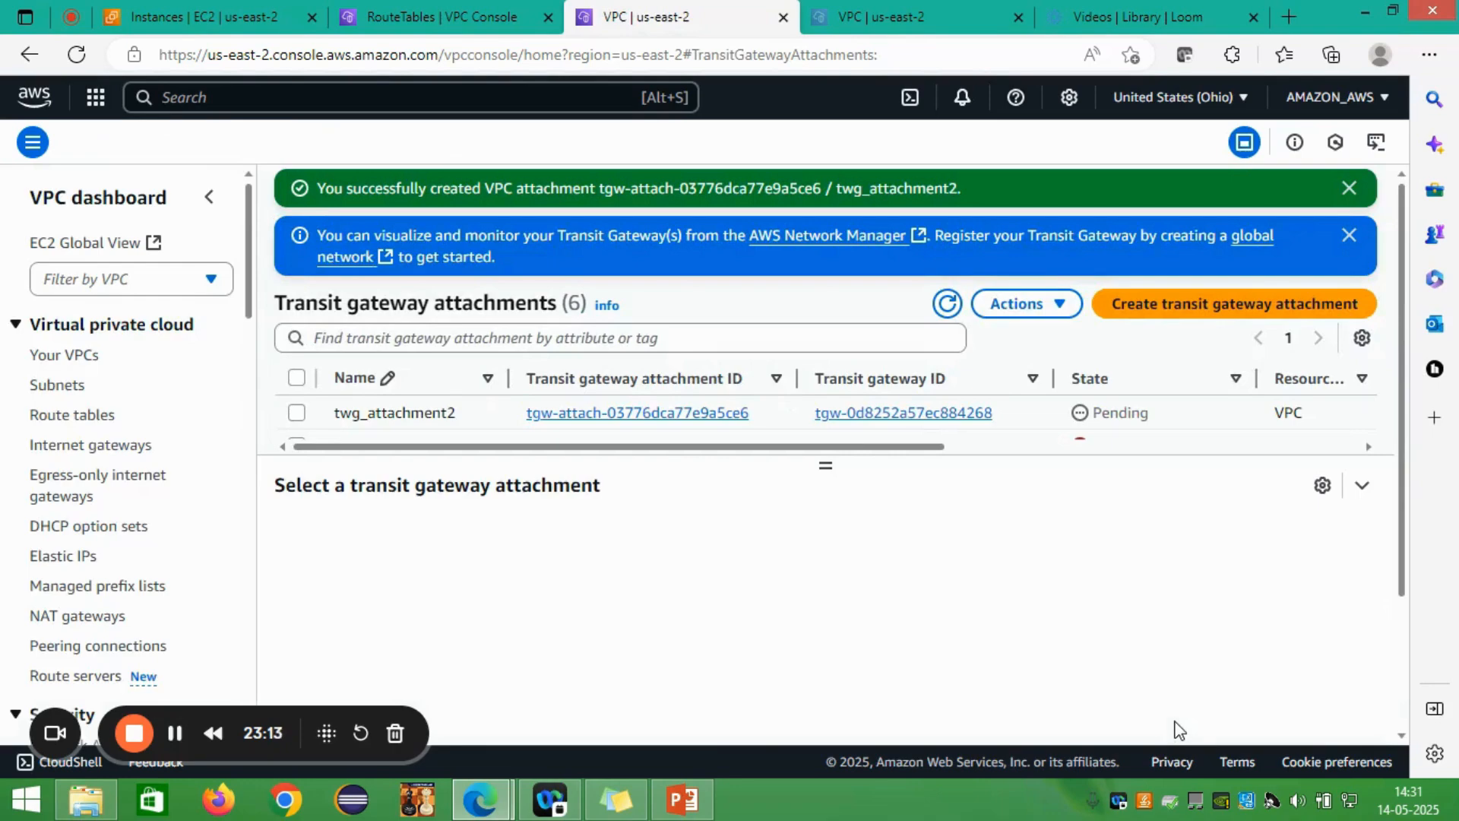
pyautogui.click(947, 304)
# Step: Compare the states of twg_attachment1 and twg_attachment2 in the transit gateway attachments list and refresh it
pyautogui.scroll(-3, 666, 394)
pyautogui.scroll(4, 666, 392)
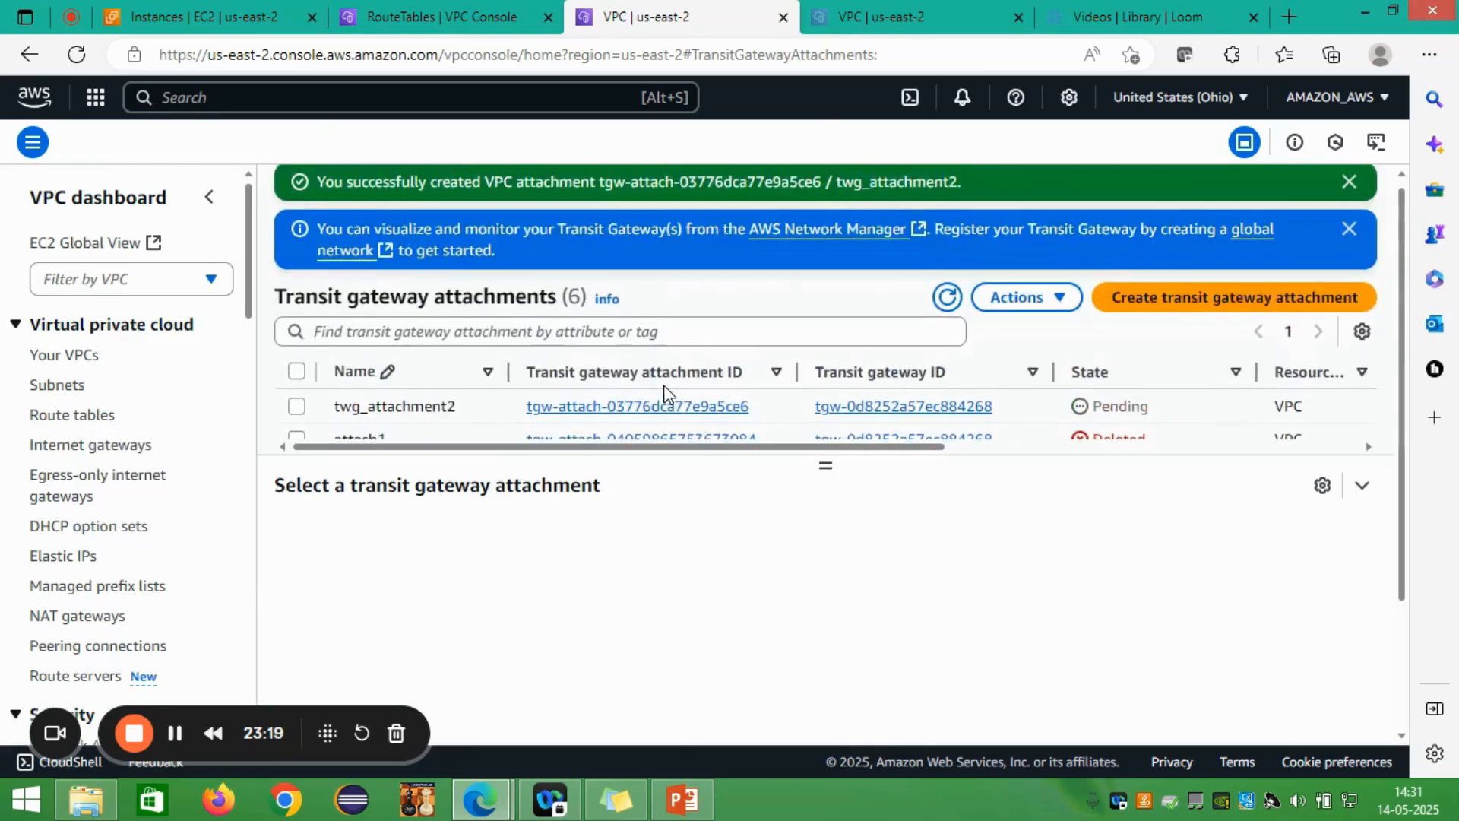
pyautogui.scroll(-3, 664, 391)
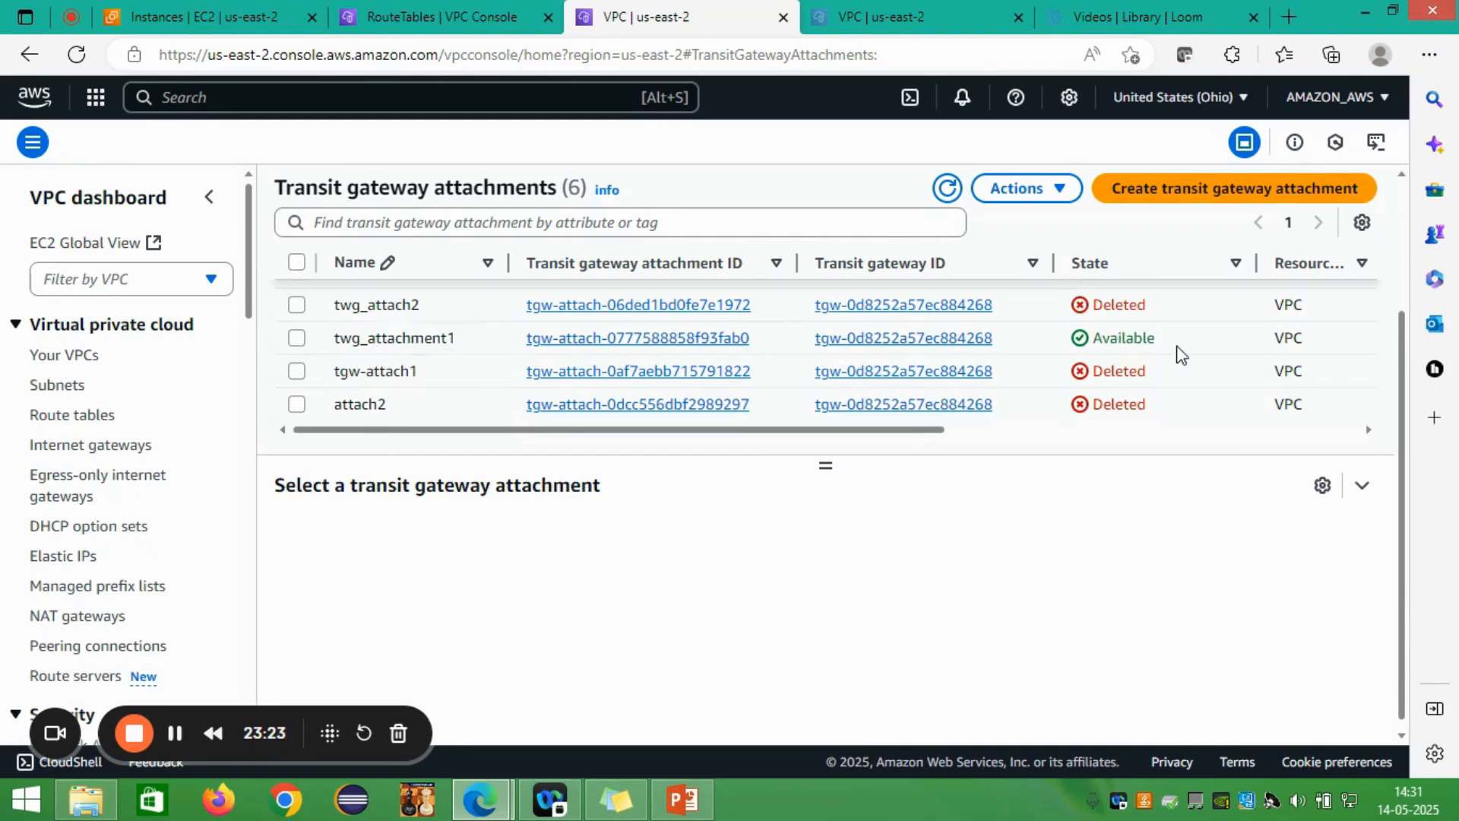
pyautogui.scroll(5, 1140, 358)
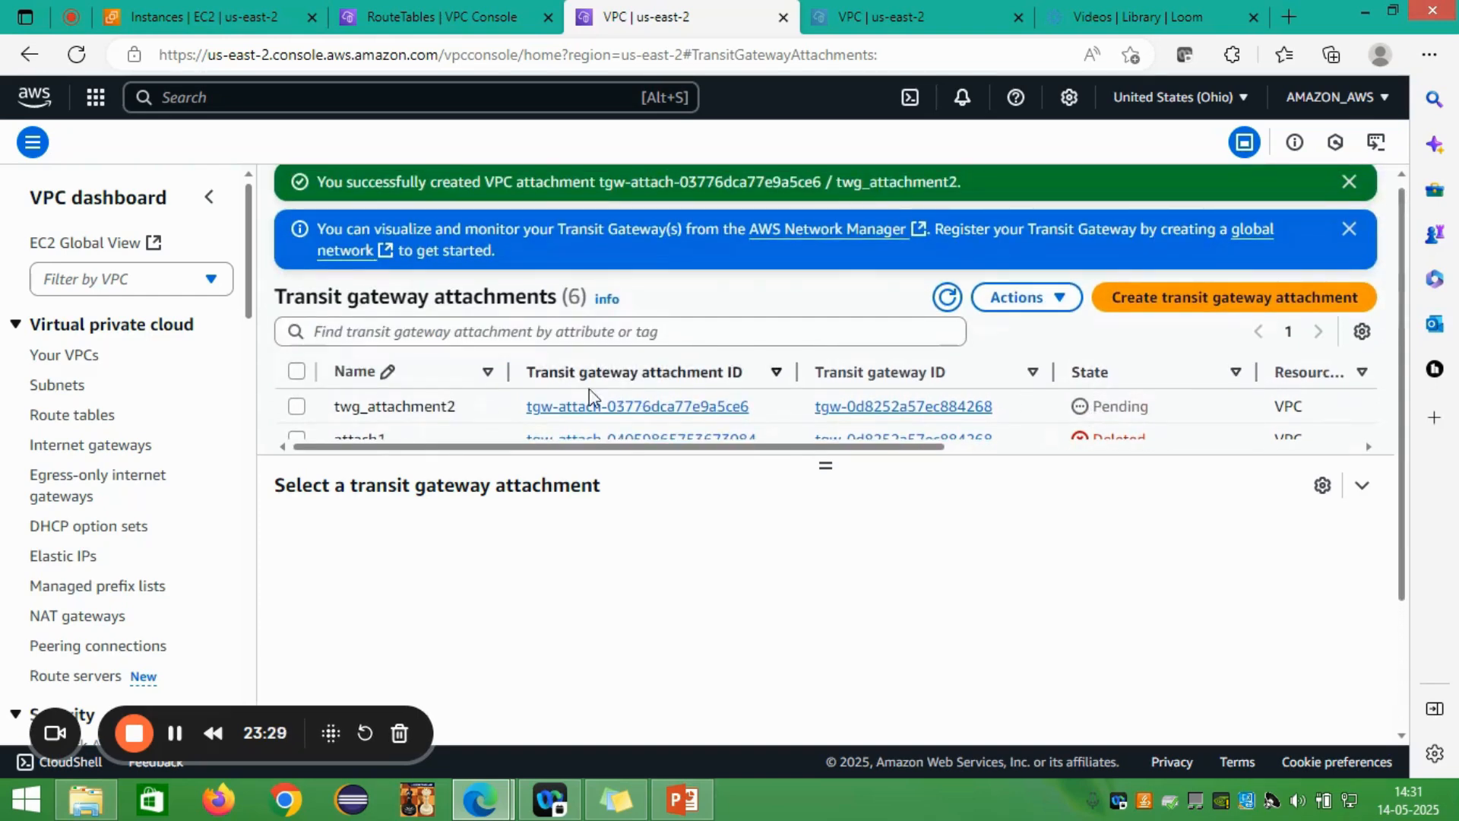
pyautogui.scroll(-3, 451, 412)
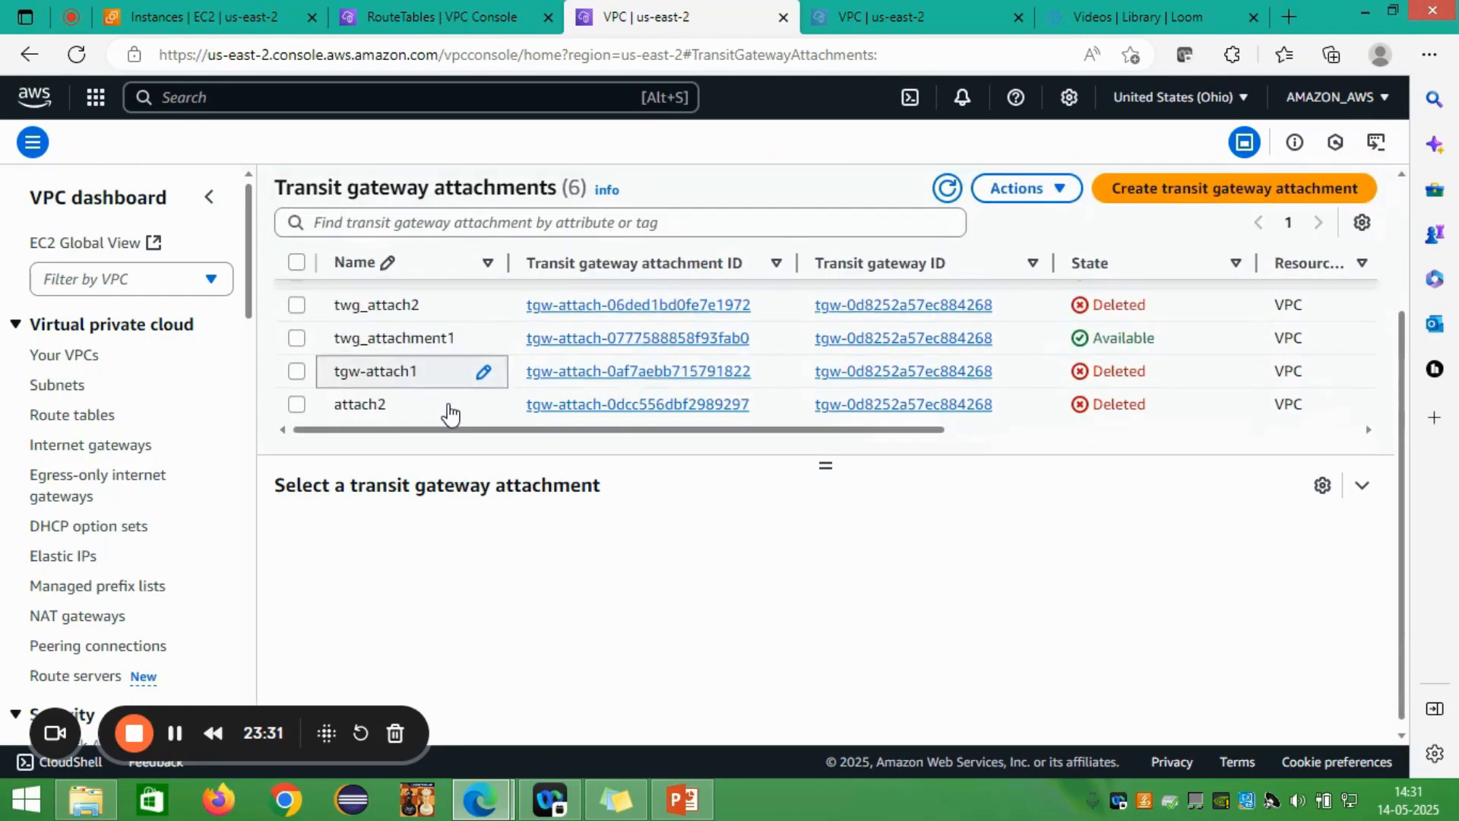
pyautogui.scroll(2, 449, 410)
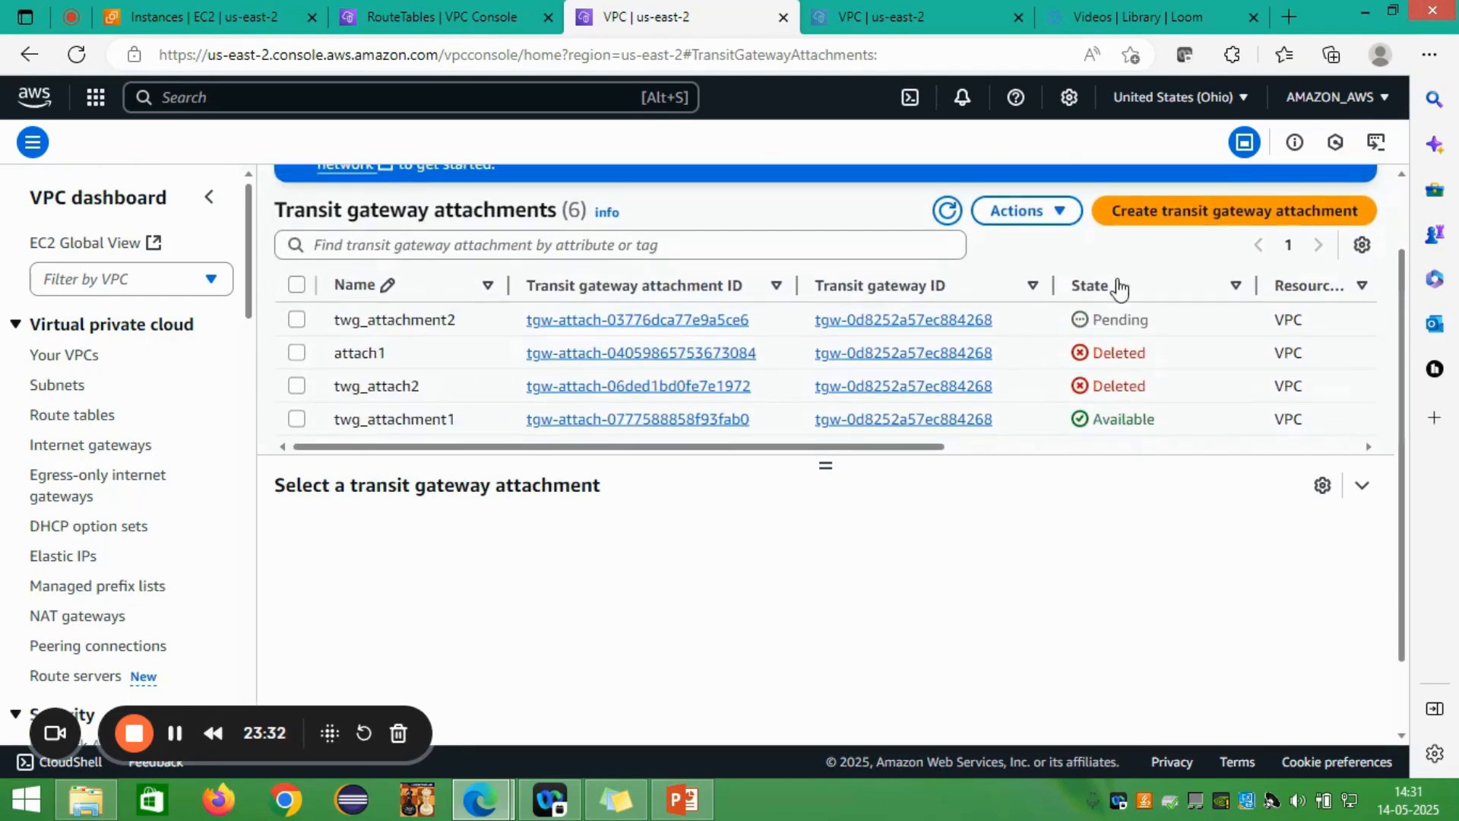
pyautogui.click(946, 211)
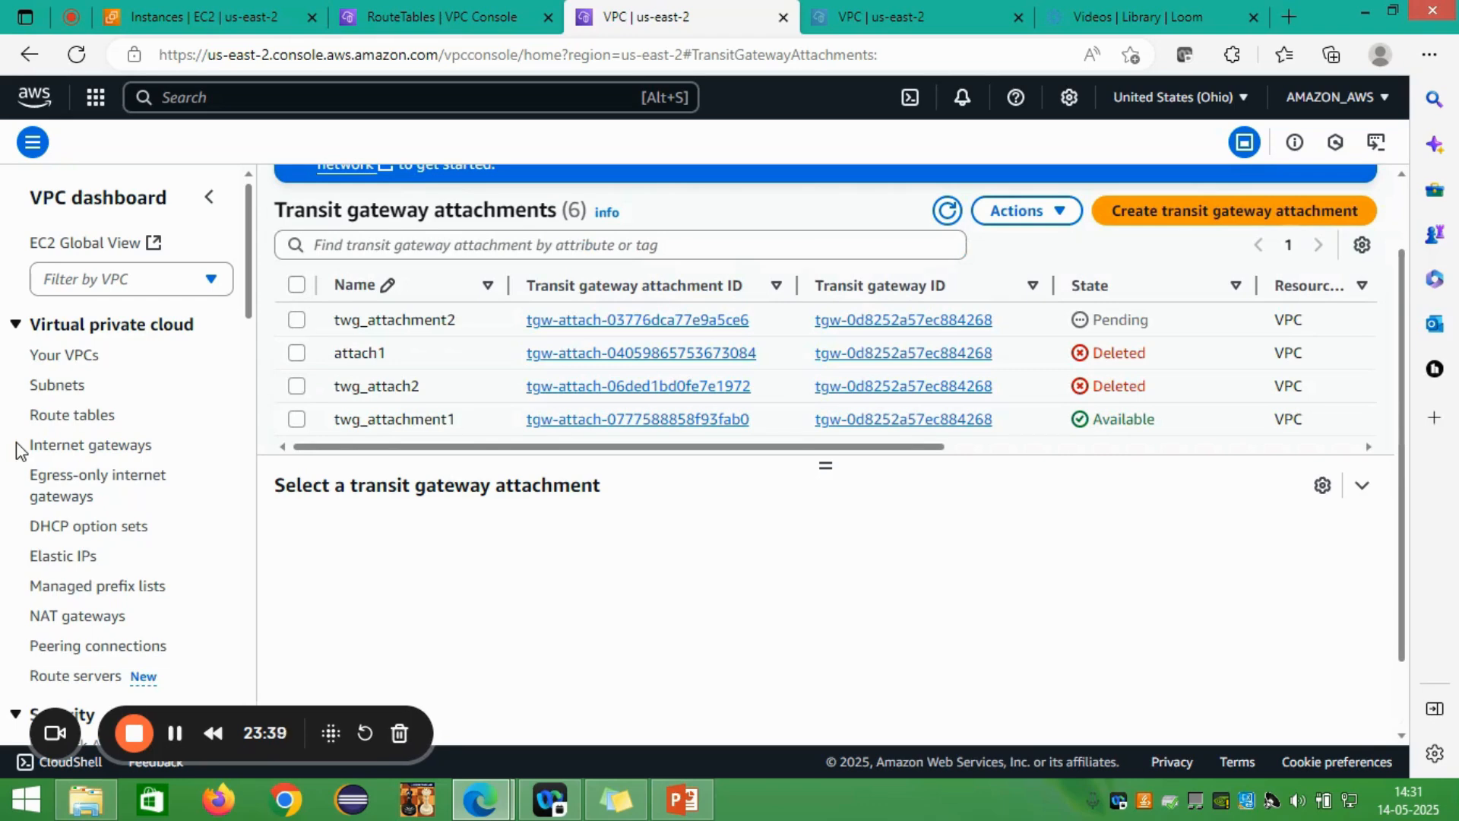
pyautogui.scroll(-2, 152, 593)
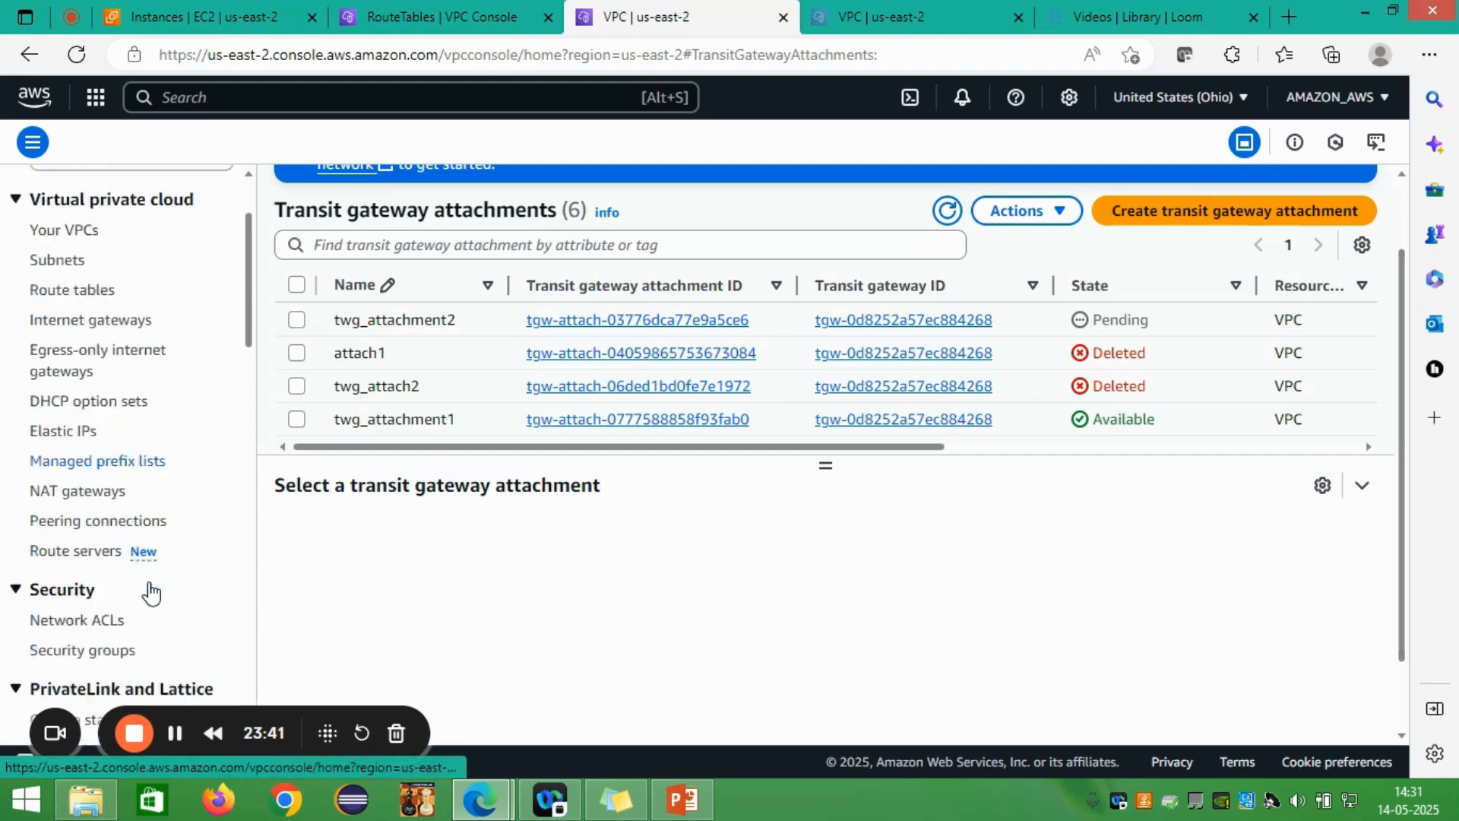
pyautogui.scroll(-10, 152, 593)
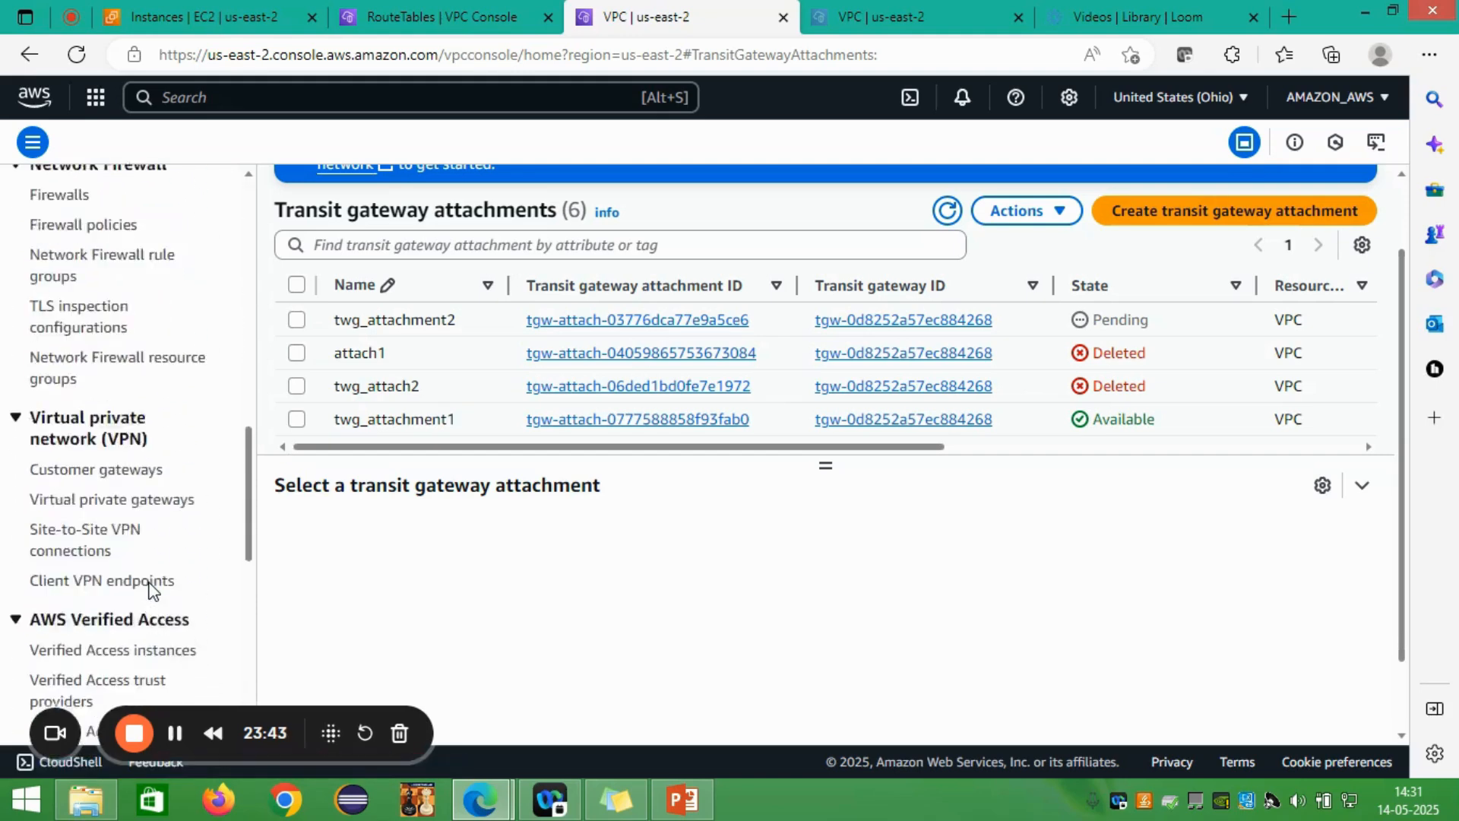
pyautogui.scroll(-5, 133, 572)
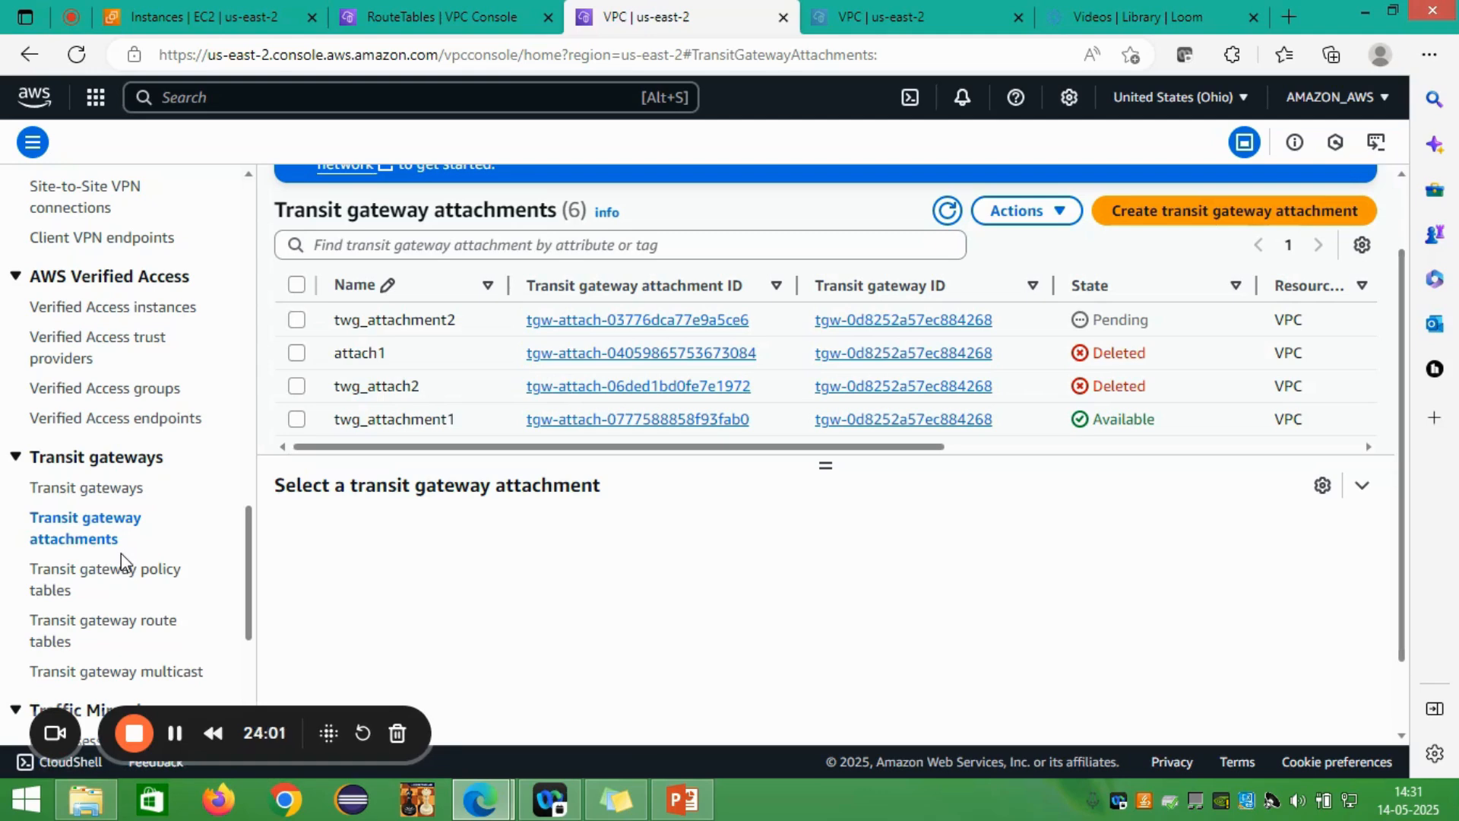
pyautogui.scroll(15, 97, 545)
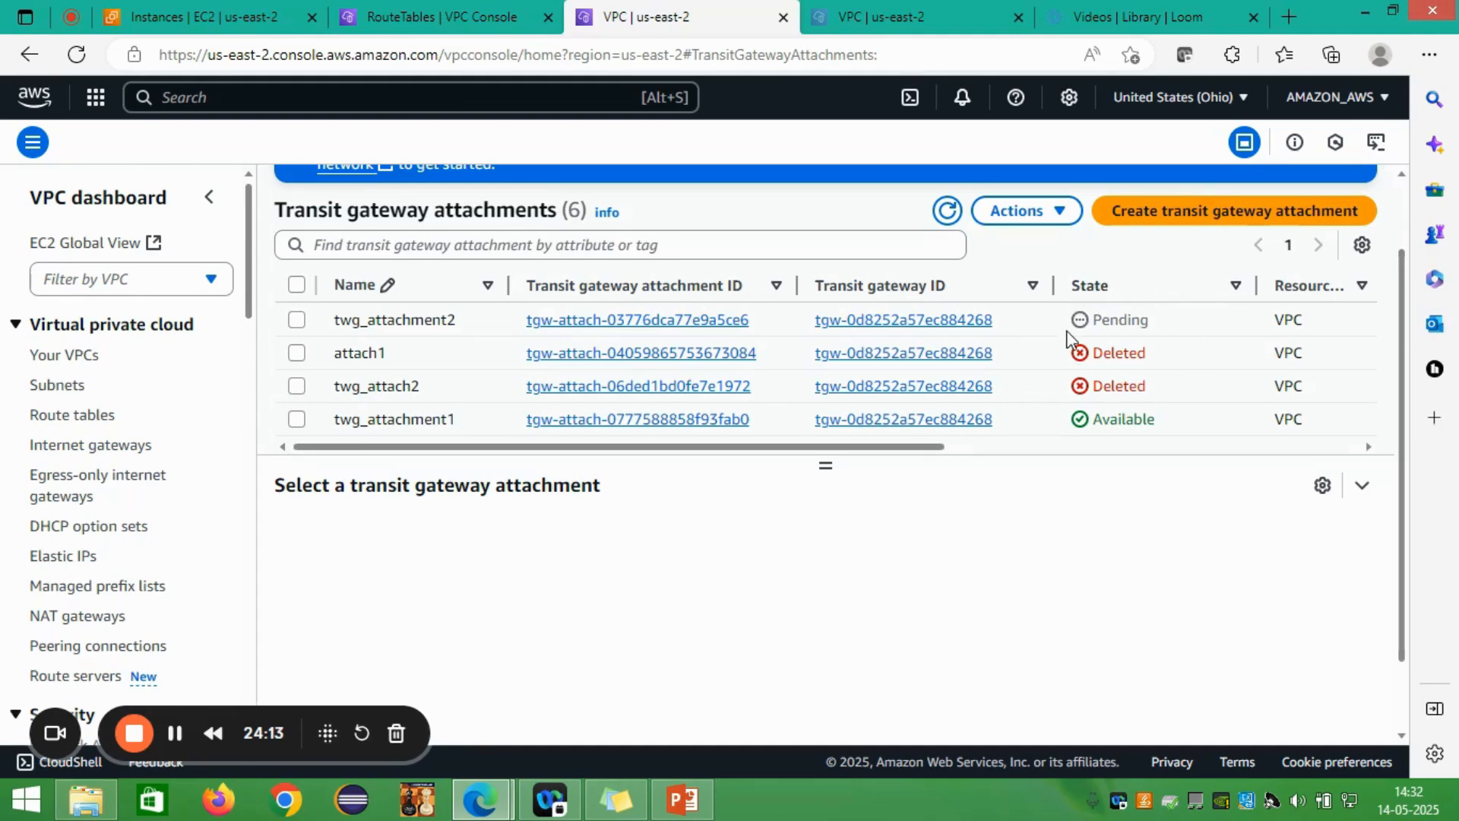
# Step: Select twg_attachment2 and refresh the attachments list to check whether it has become available
pyautogui.click(949, 216)
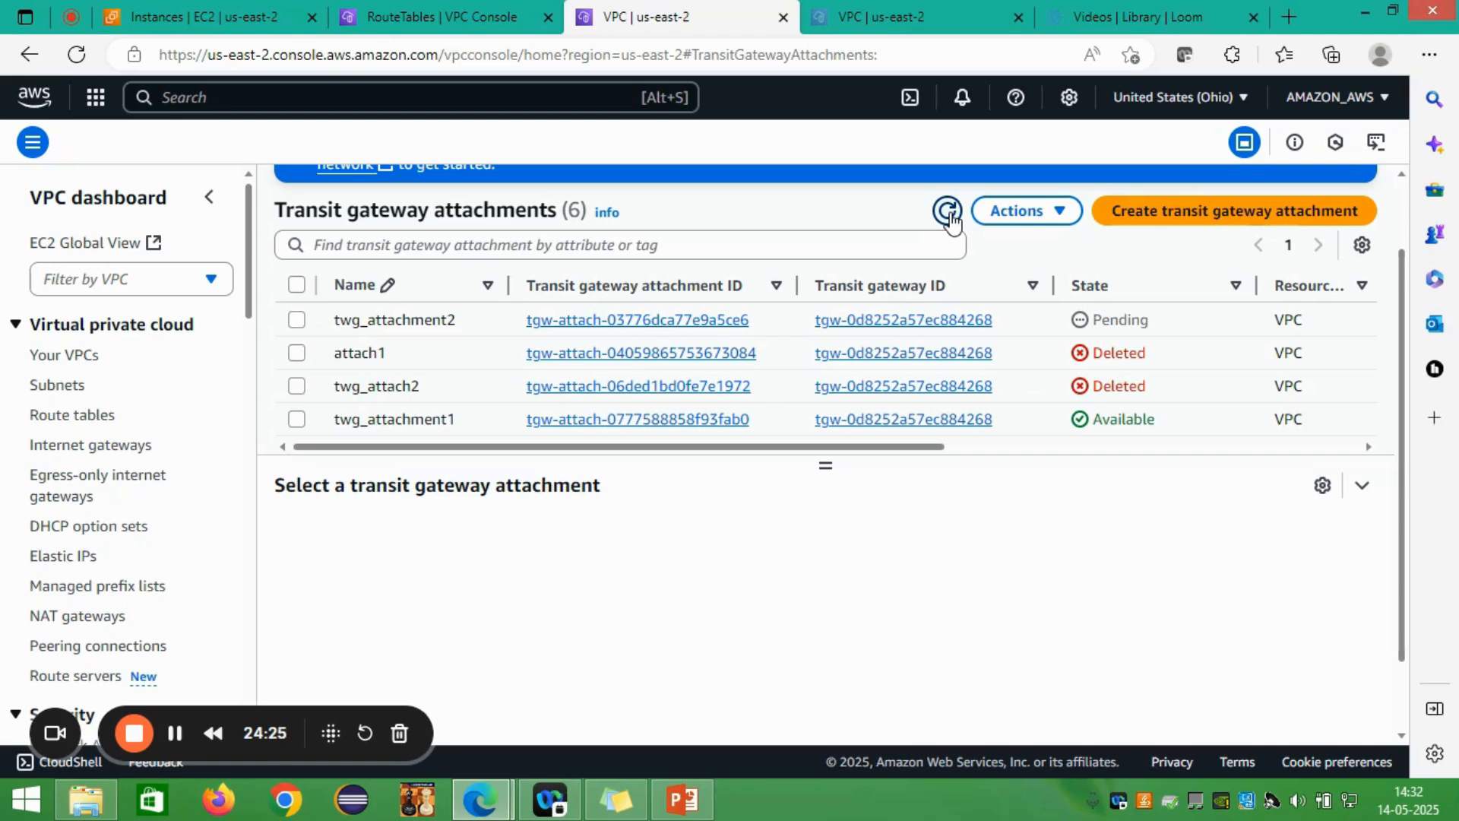
pyautogui.click(296, 319)
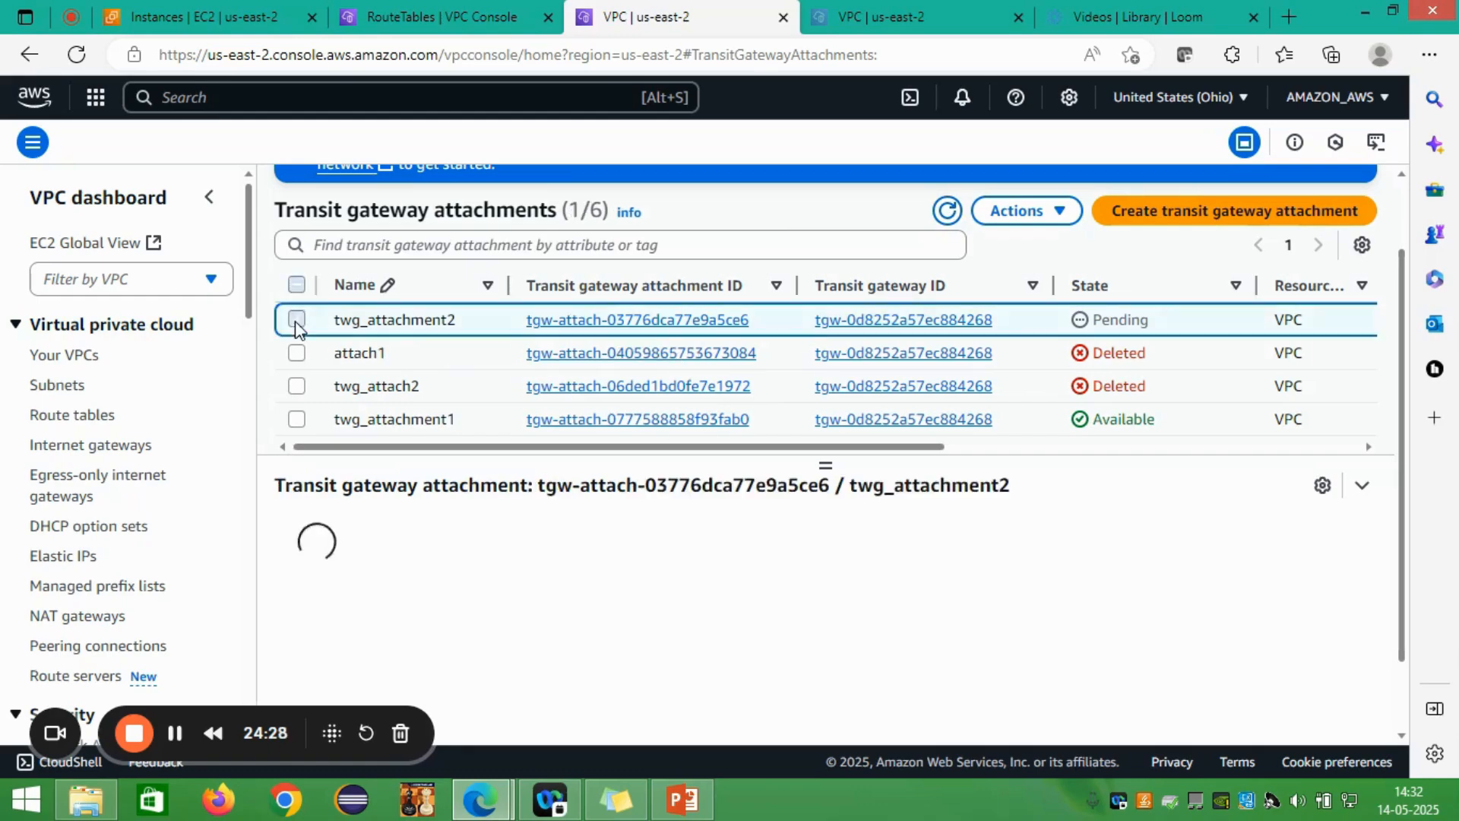
pyautogui.click(957, 210)
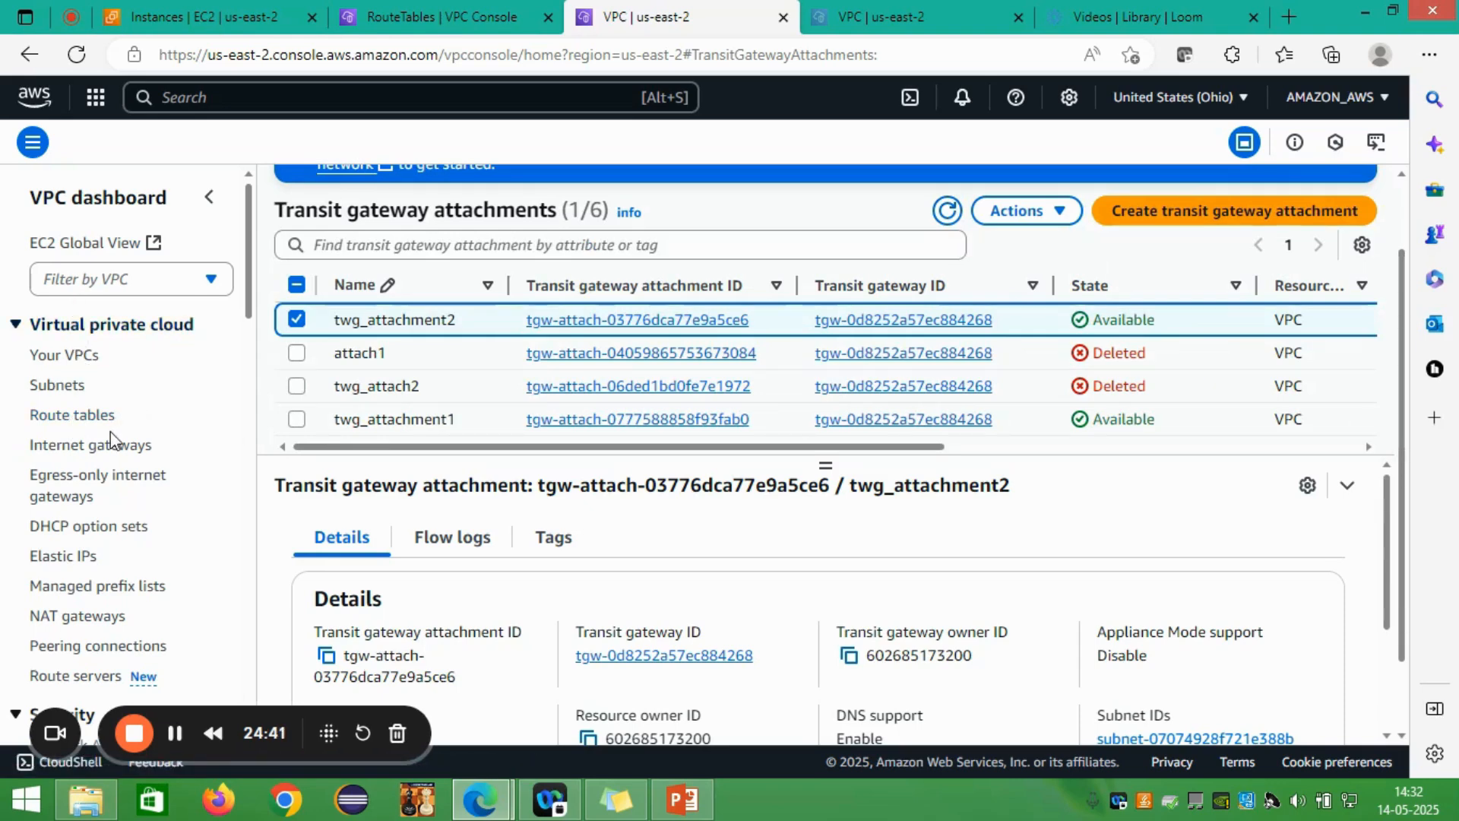
# Step: Open the routes of the defaultvpc route table for editing
pyautogui.click(93, 418)
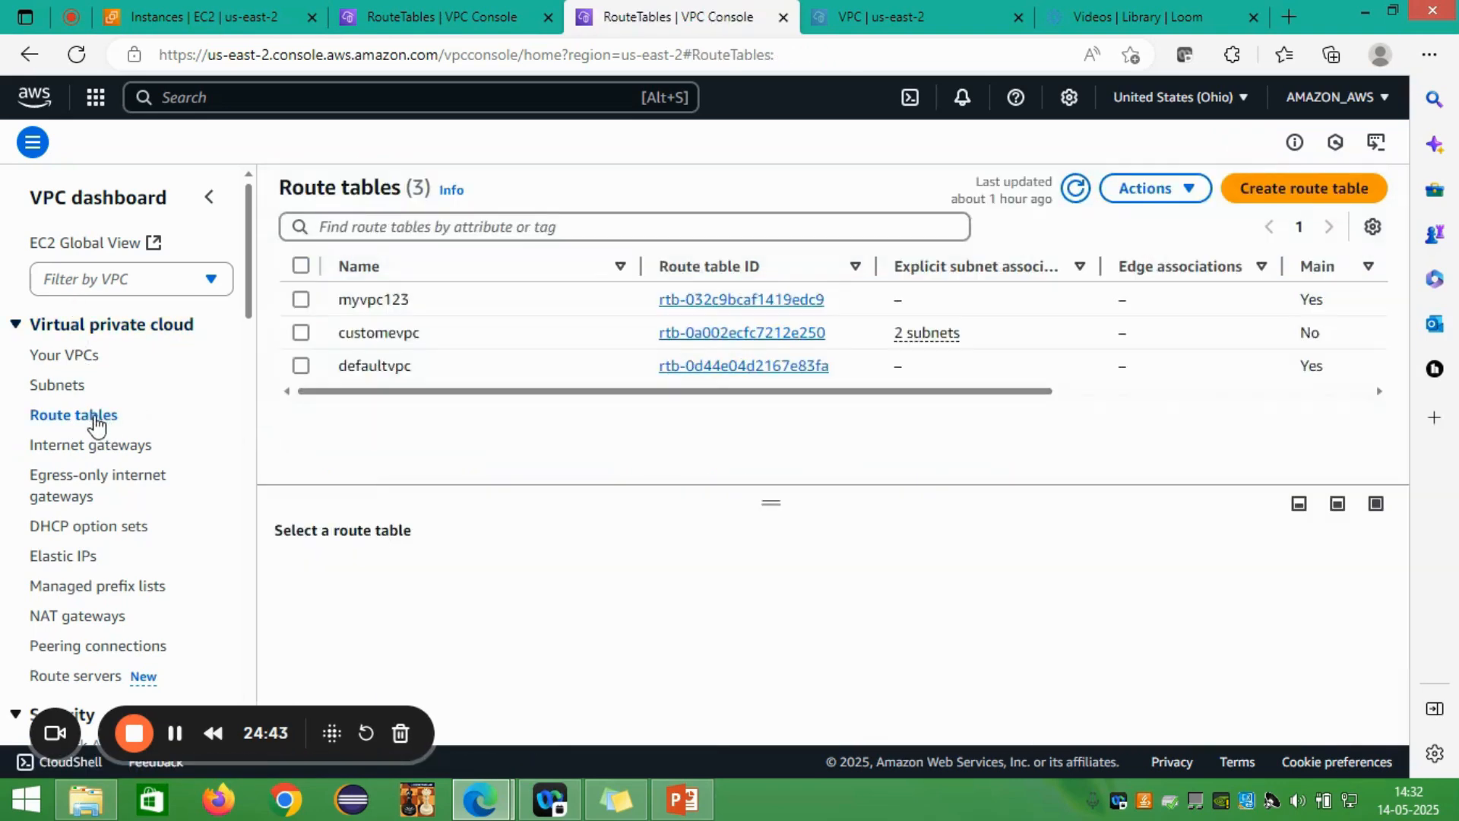
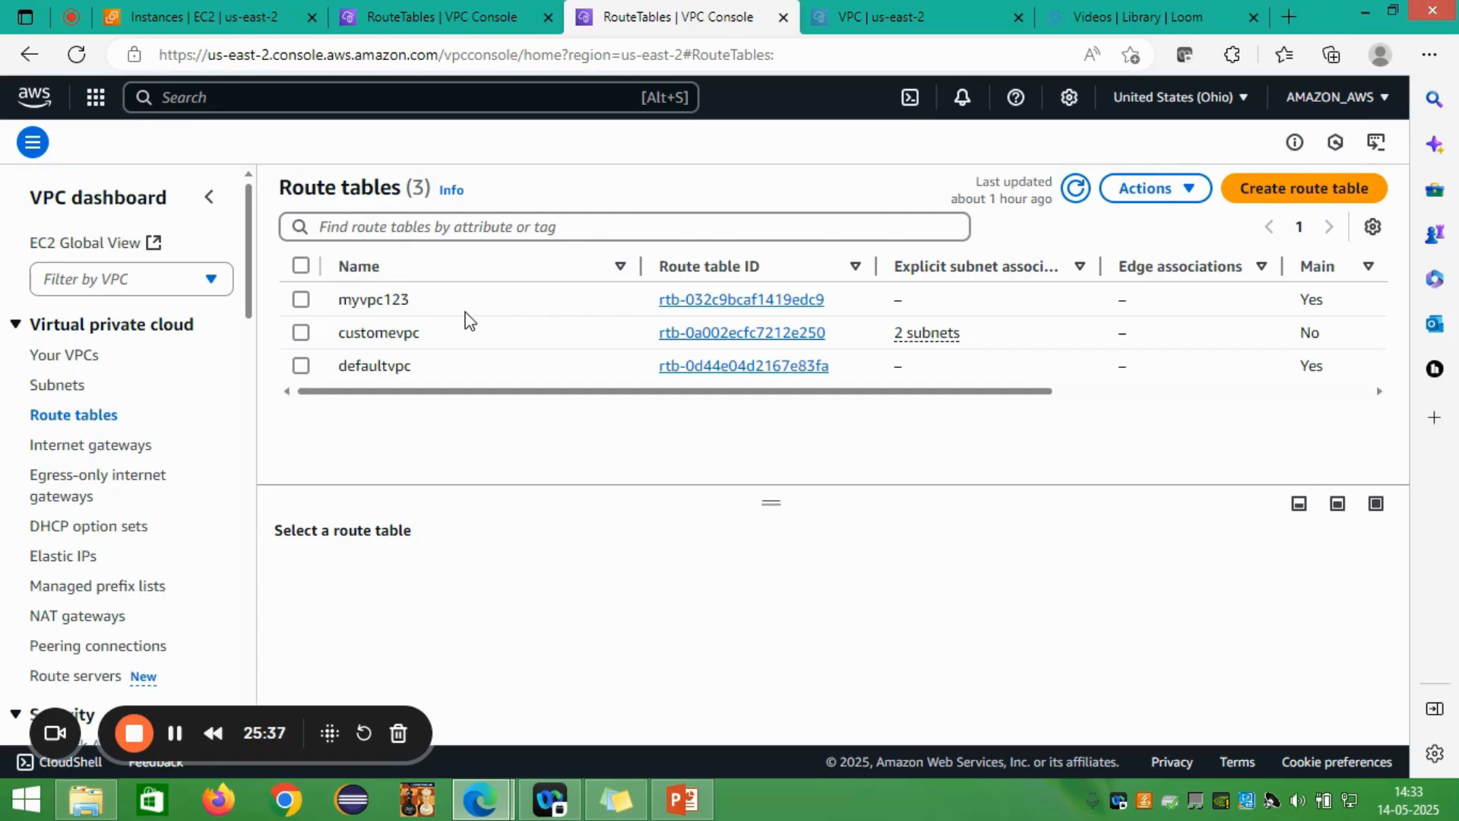
pyautogui.click(301, 366)
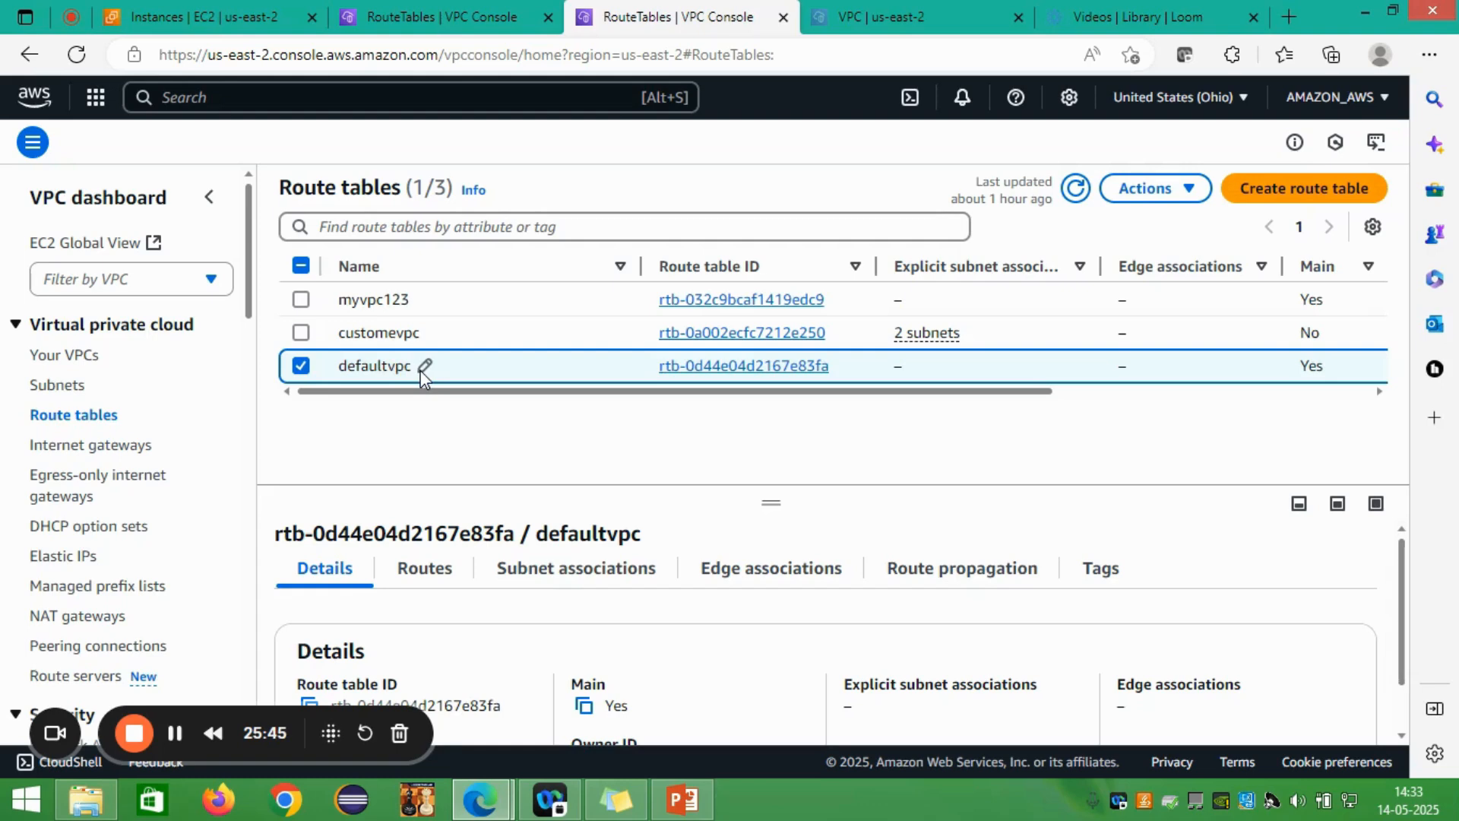
pyautogui.click(1190, 190)
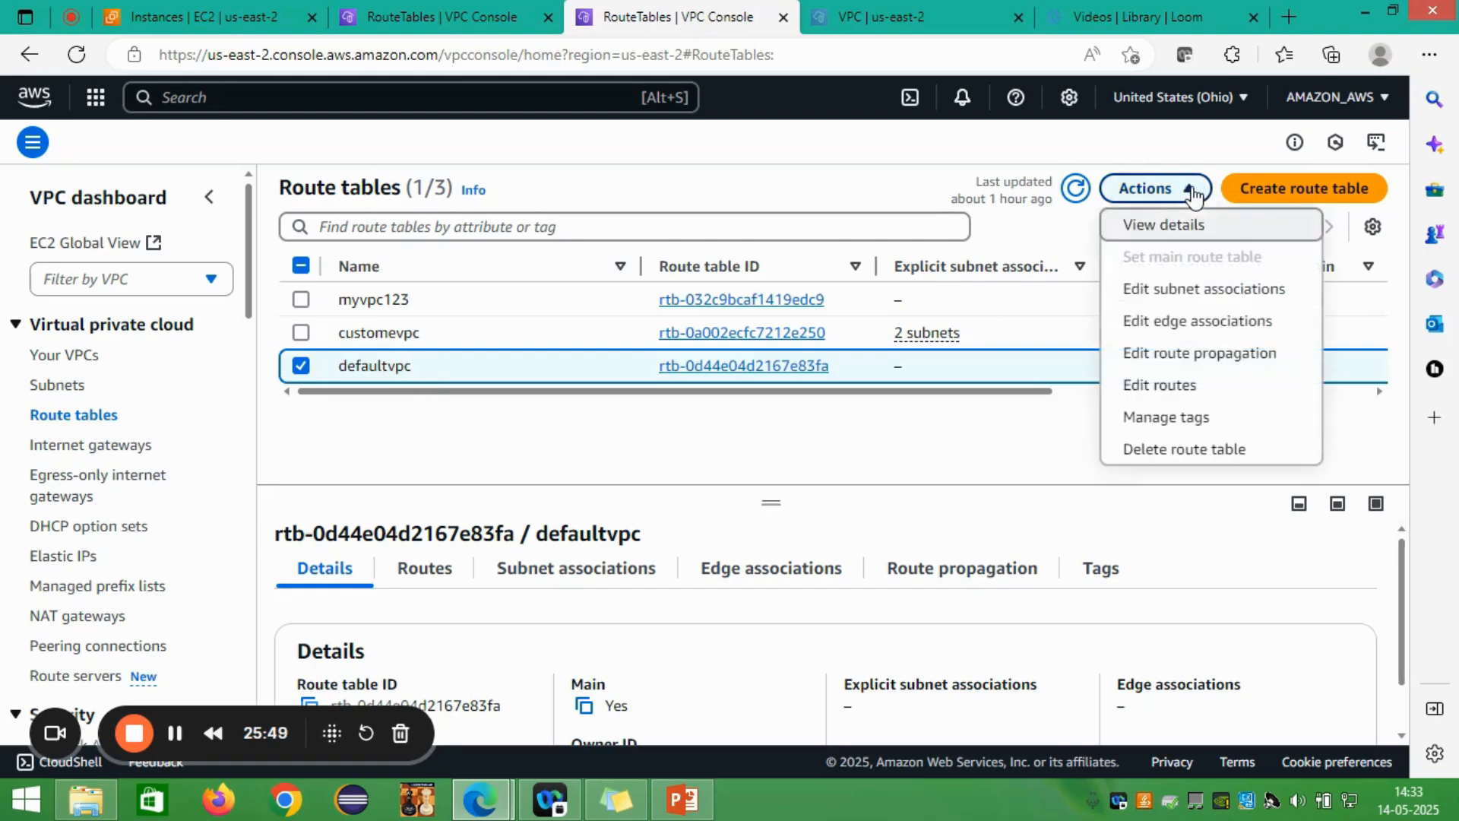
pyautogui.click(1169, 389)
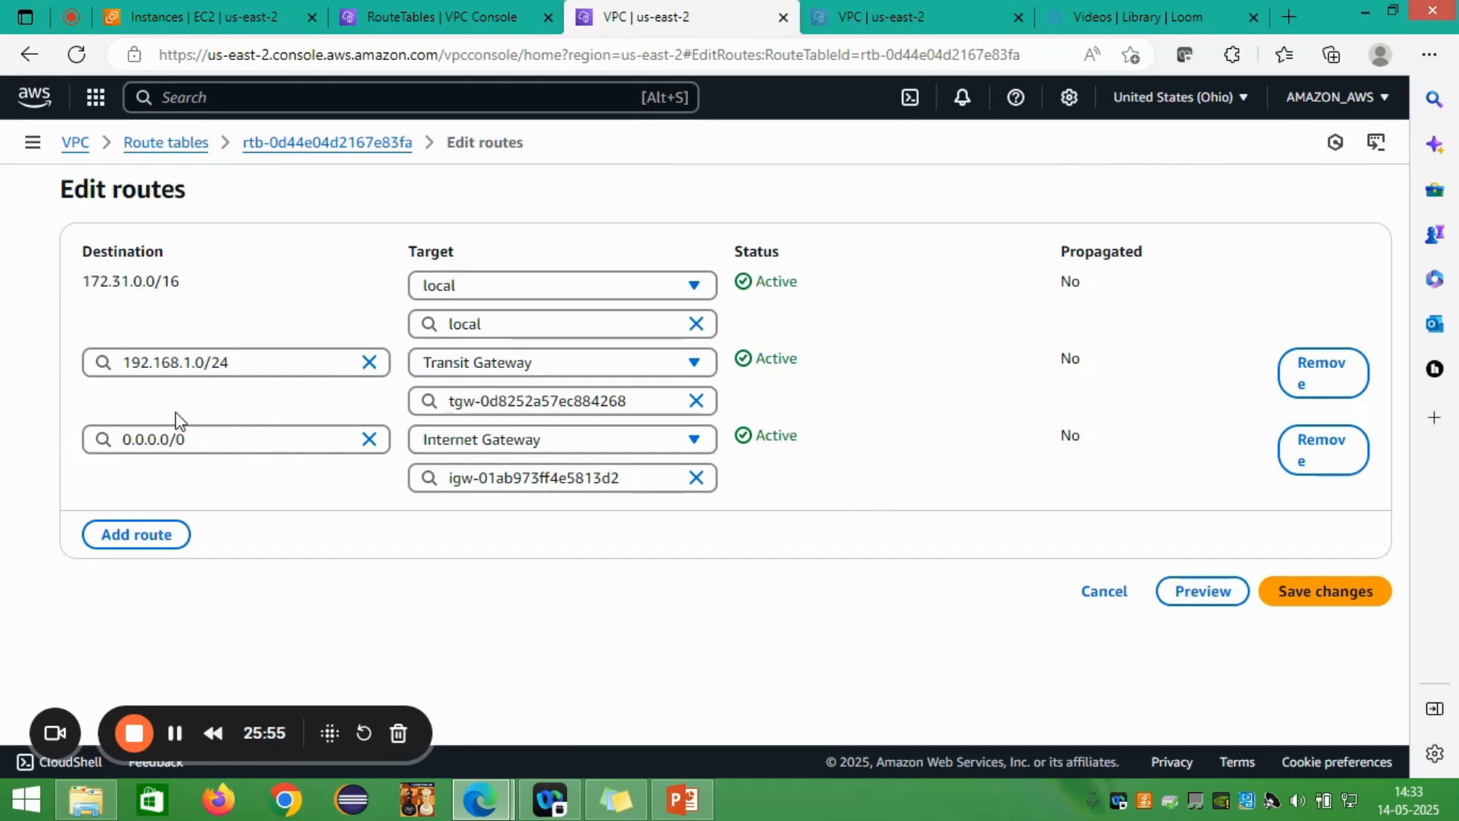
# Step: Try a new route in the defaultvpc table targeting transit gateway tgw-0d8252a57ec884268, leaving its destination empty, and remove it again
pyautogui.click(162, 536)
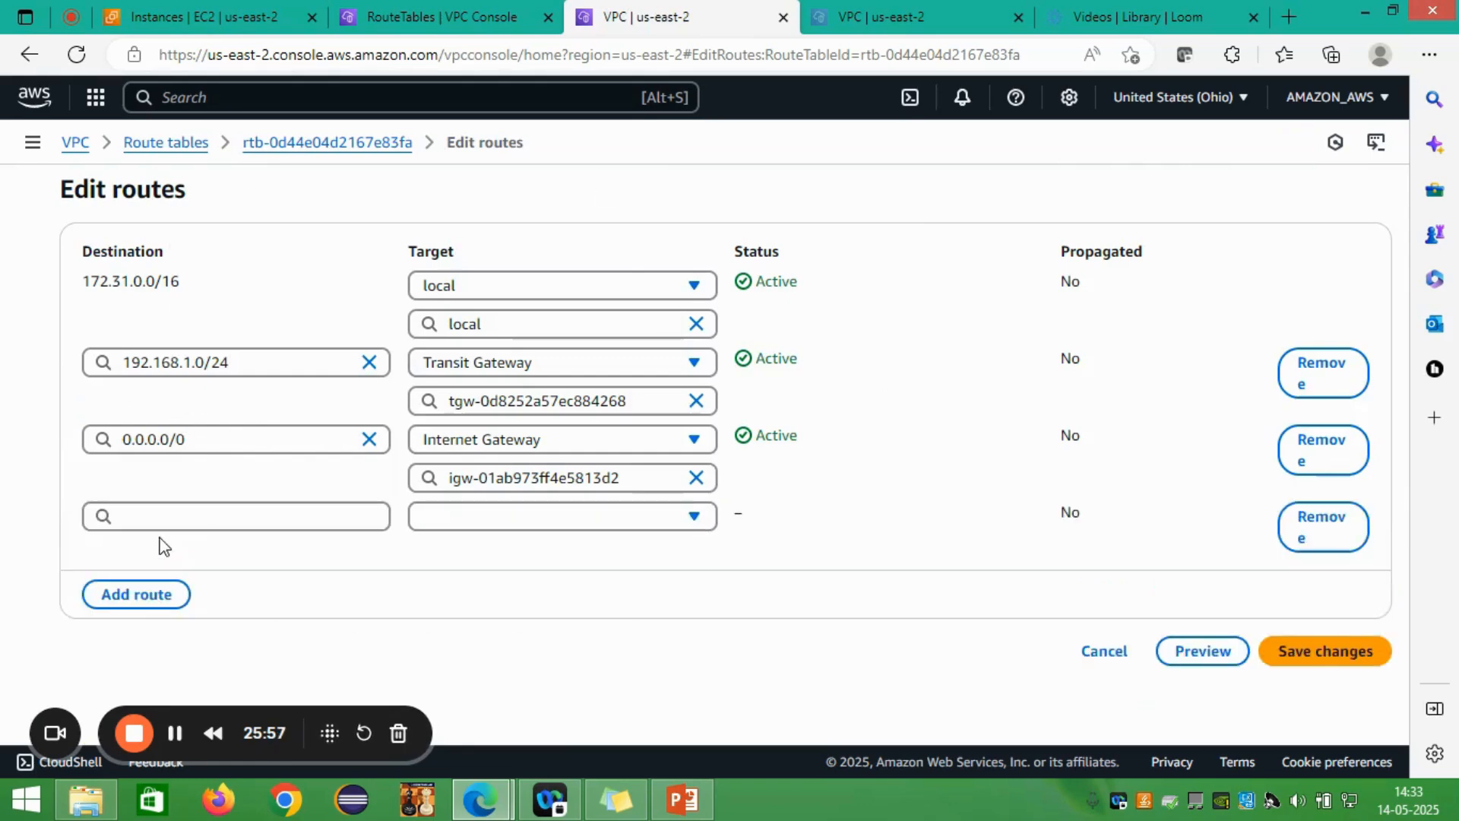
pyautogui.click(163, 524)
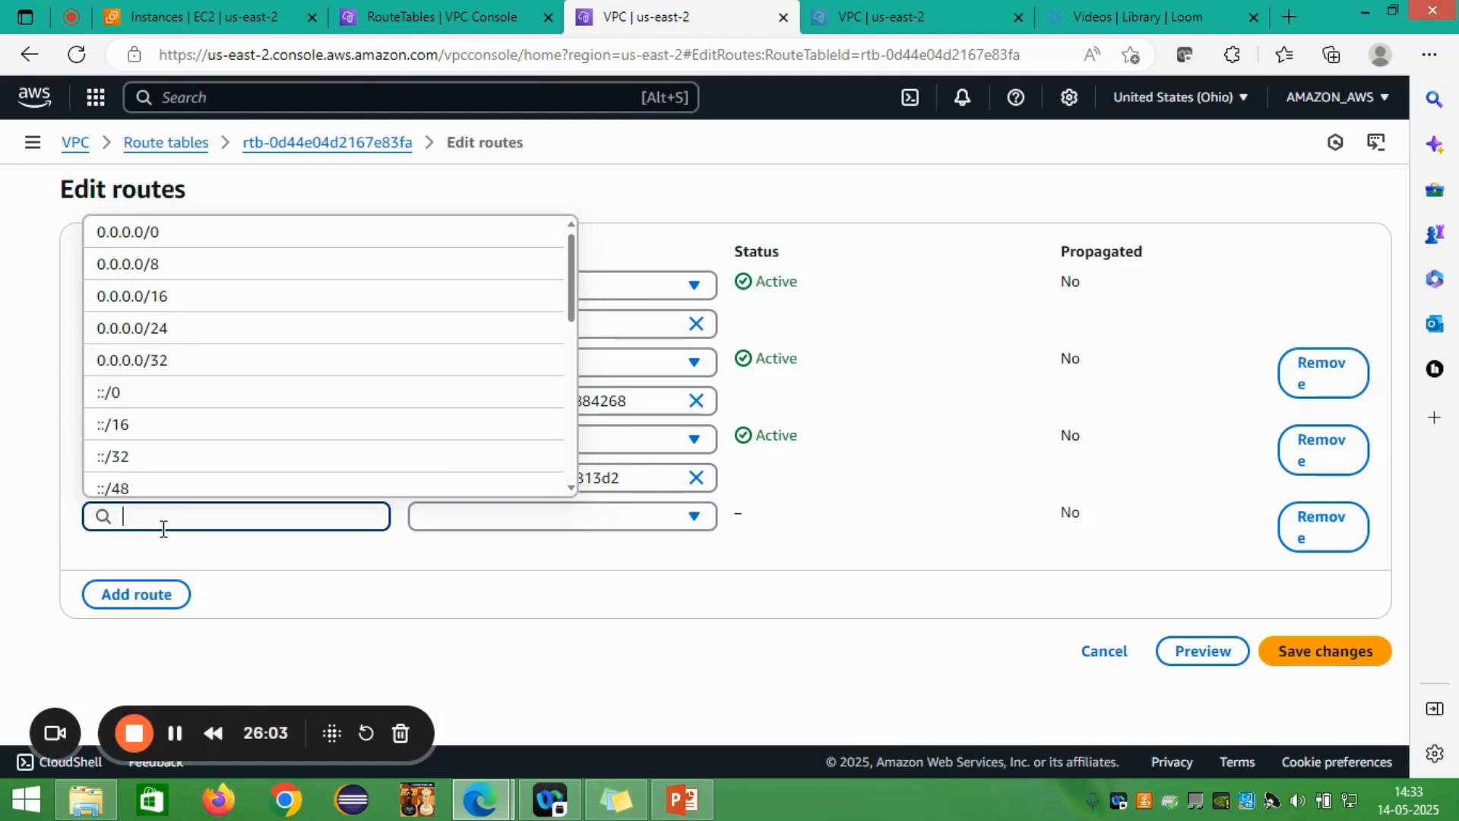
pyautogui.click(695, 520)
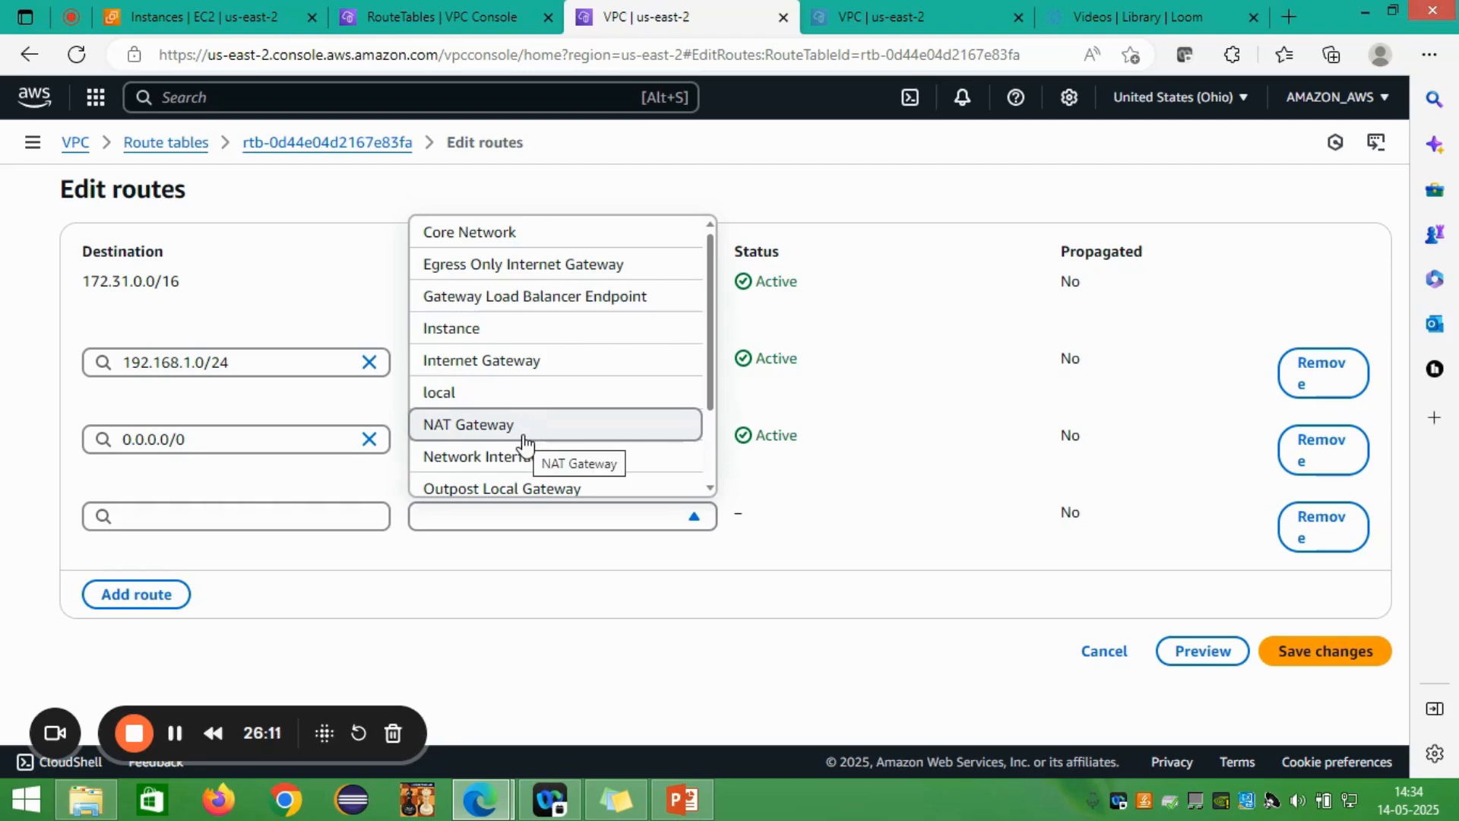
pyautogui.scroll(-2, 523, 441)
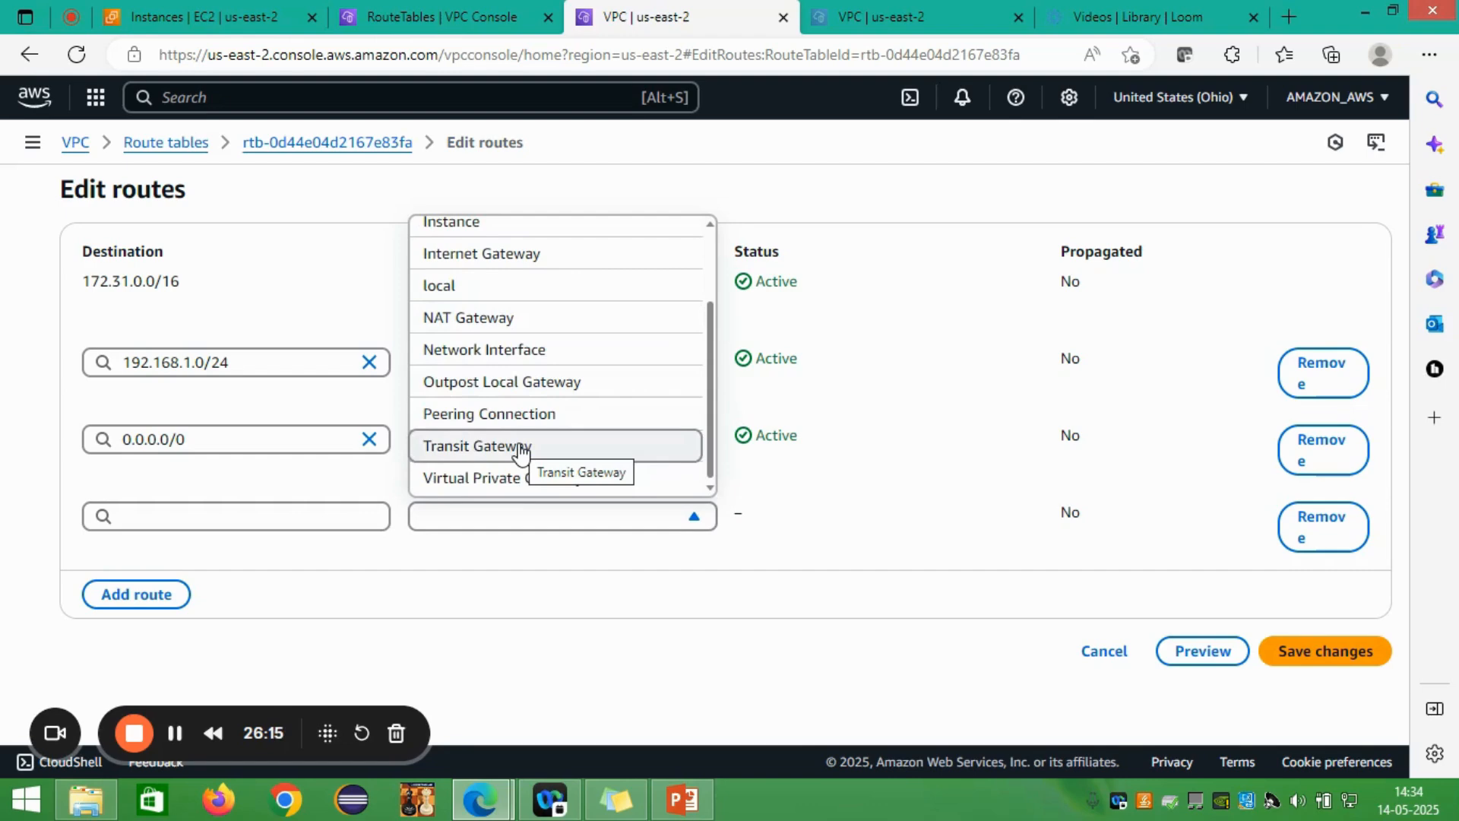
pyautogui.click(521, 446)
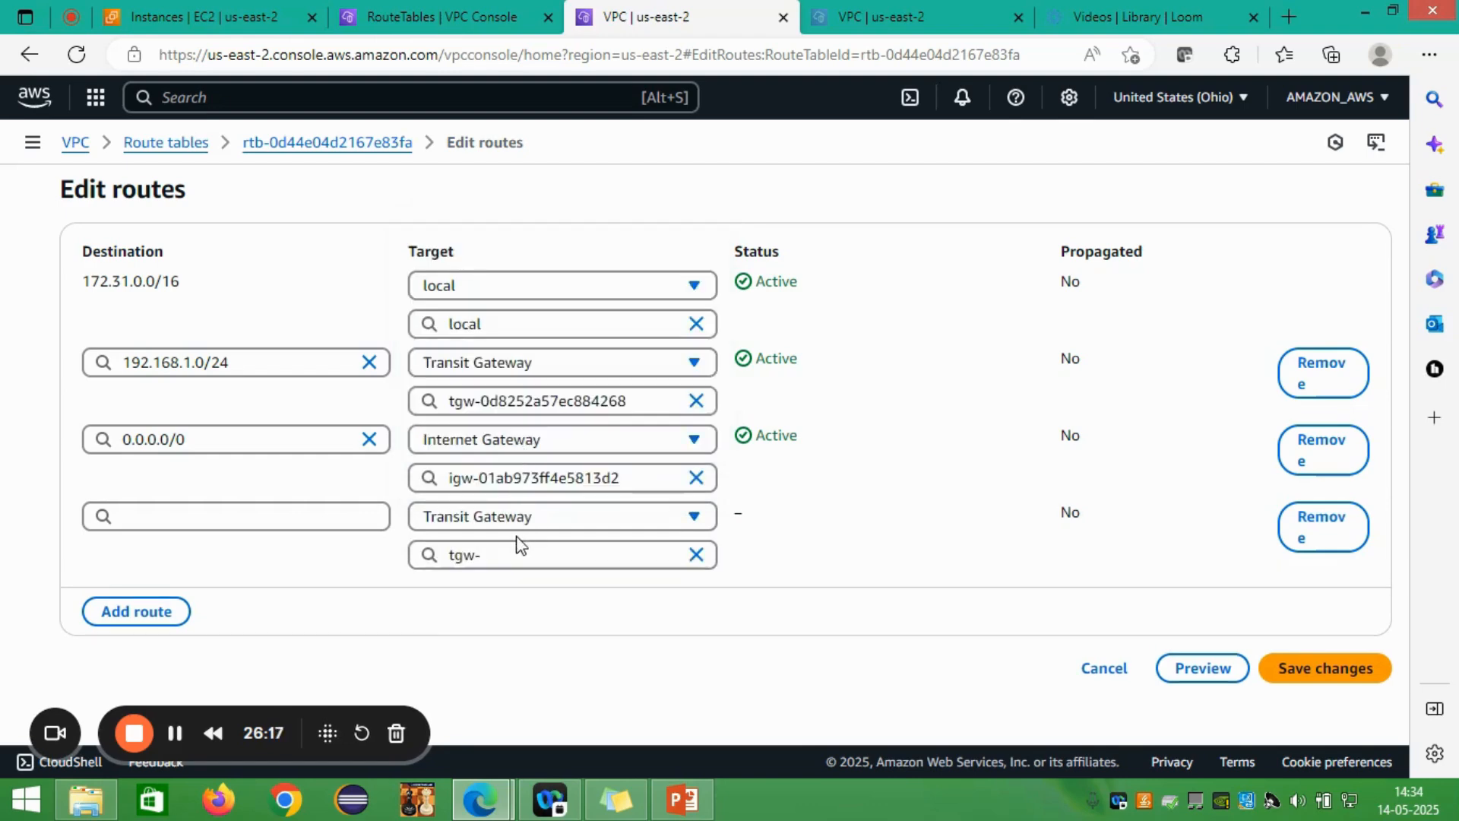
pyautogui.click(657, 557)
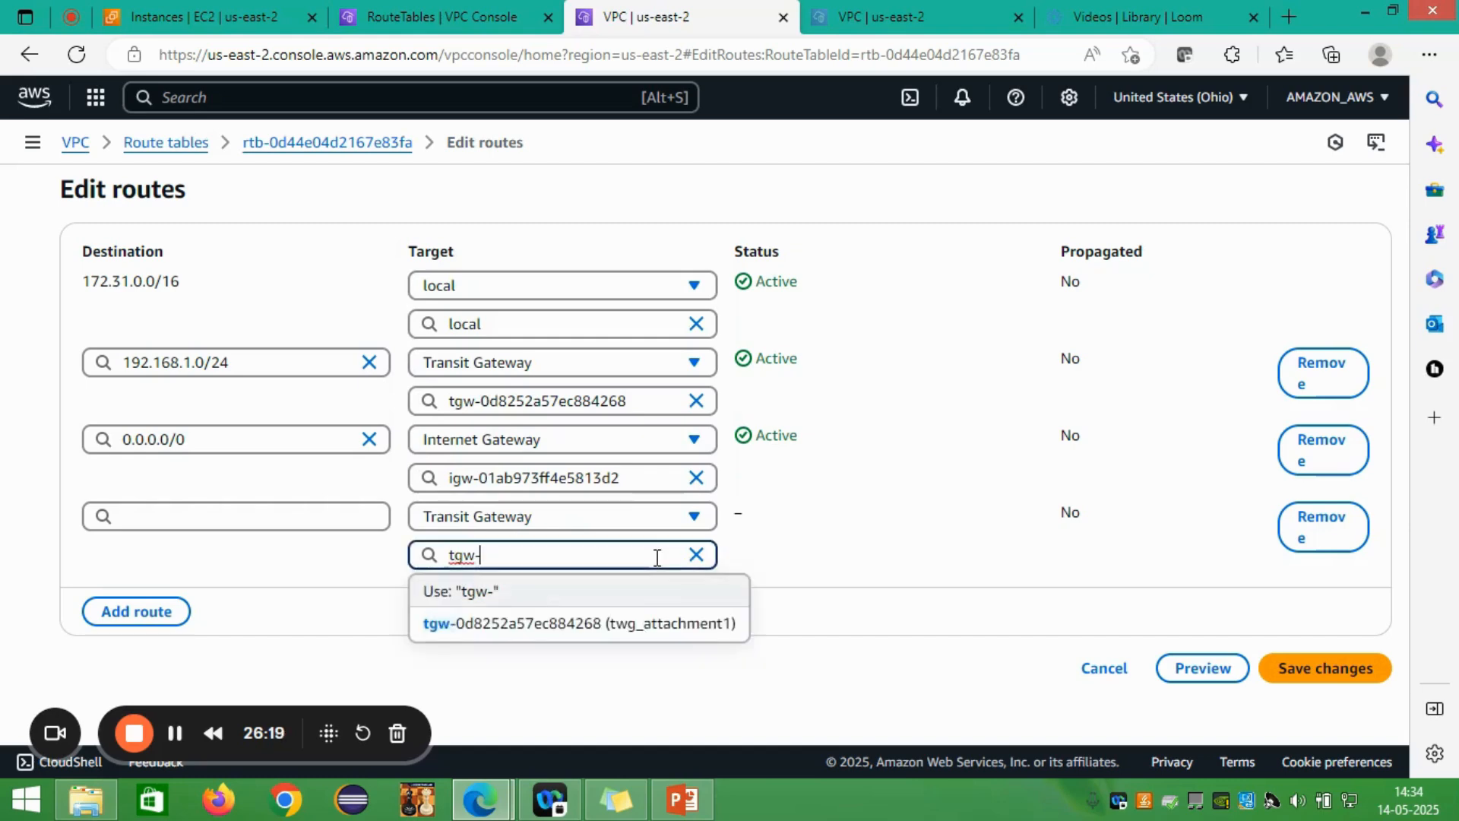
pyautogui.click(642, 624)
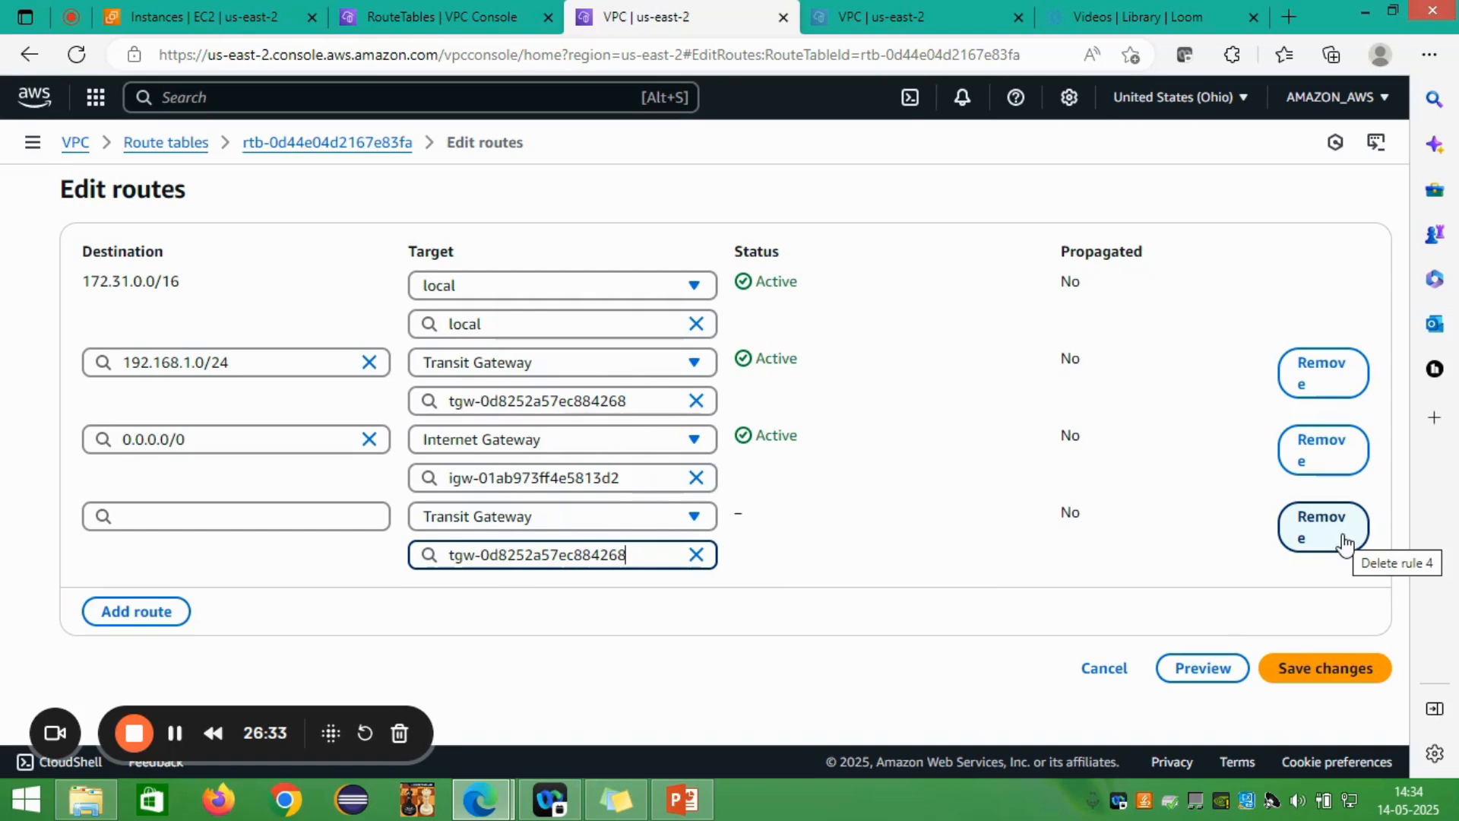
pyautogui.click(1322, 526)
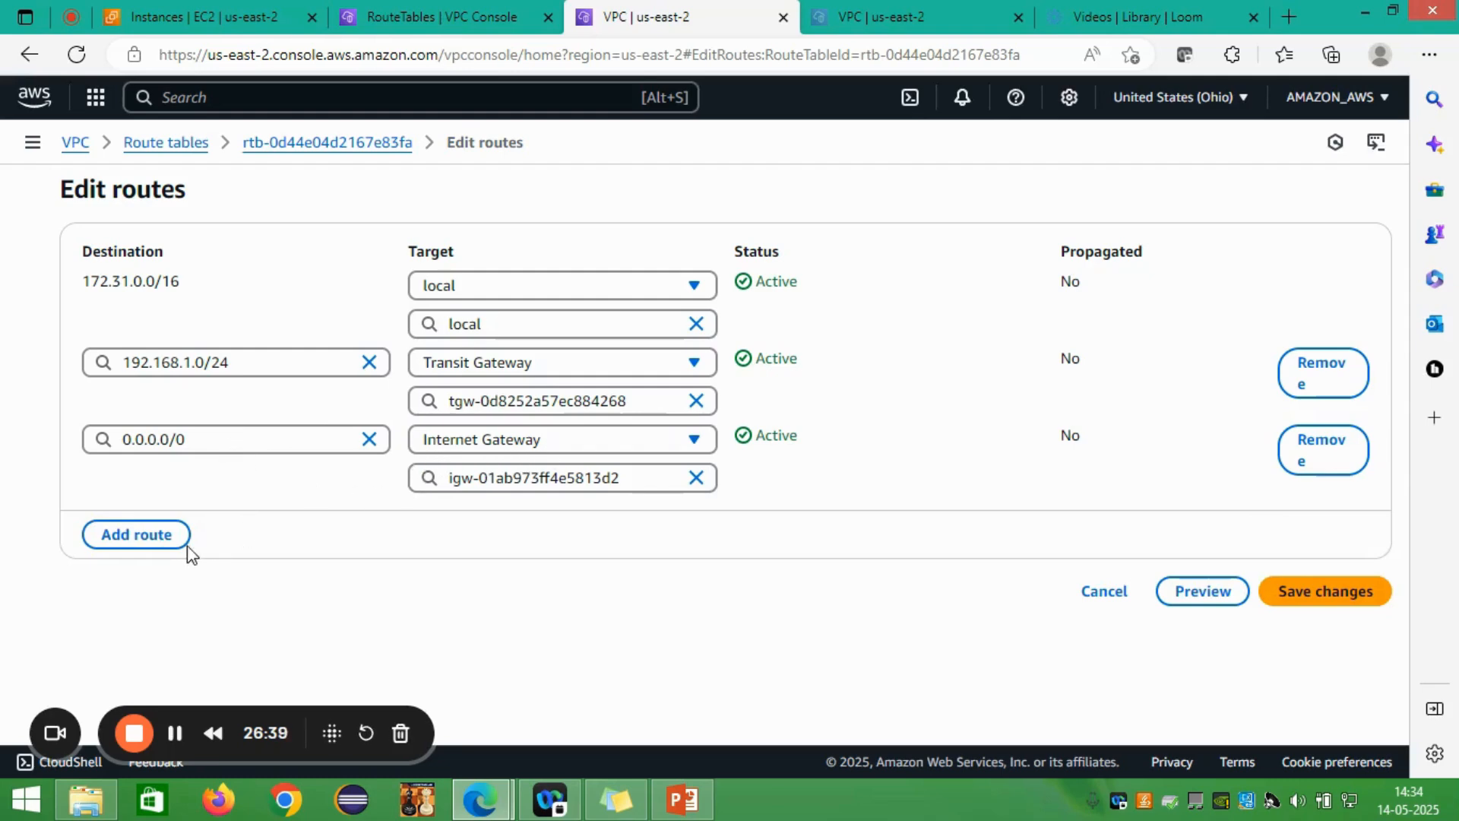
# Step: Try a 0.0.0.0/0 route to internet gateway igw-01ab973ff4e5813d2 in the defaultvpc table, remove it again, and leave route editing
pyautogui.click(168, 543)
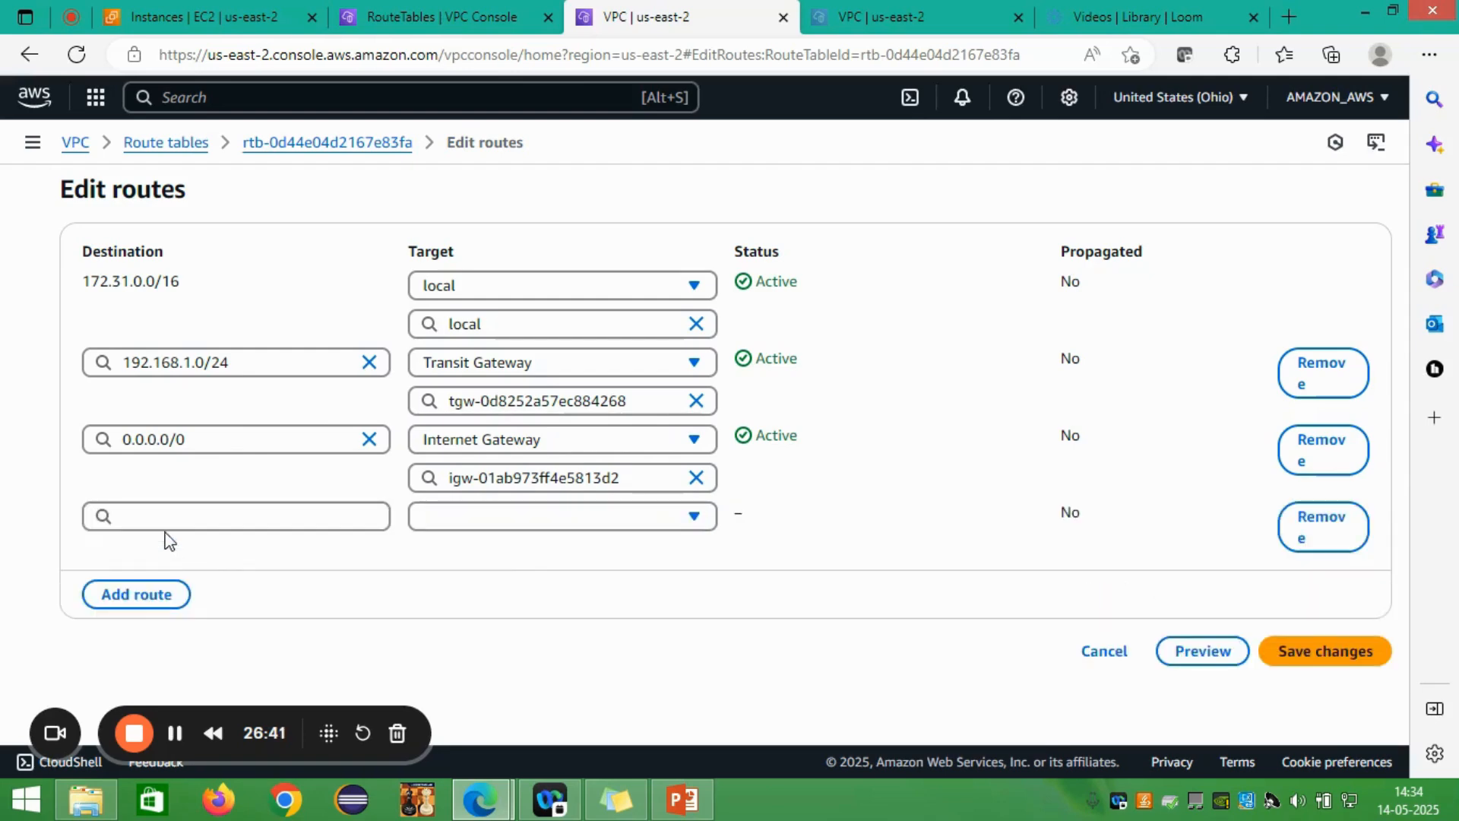
pyautogui.click(166, 520)
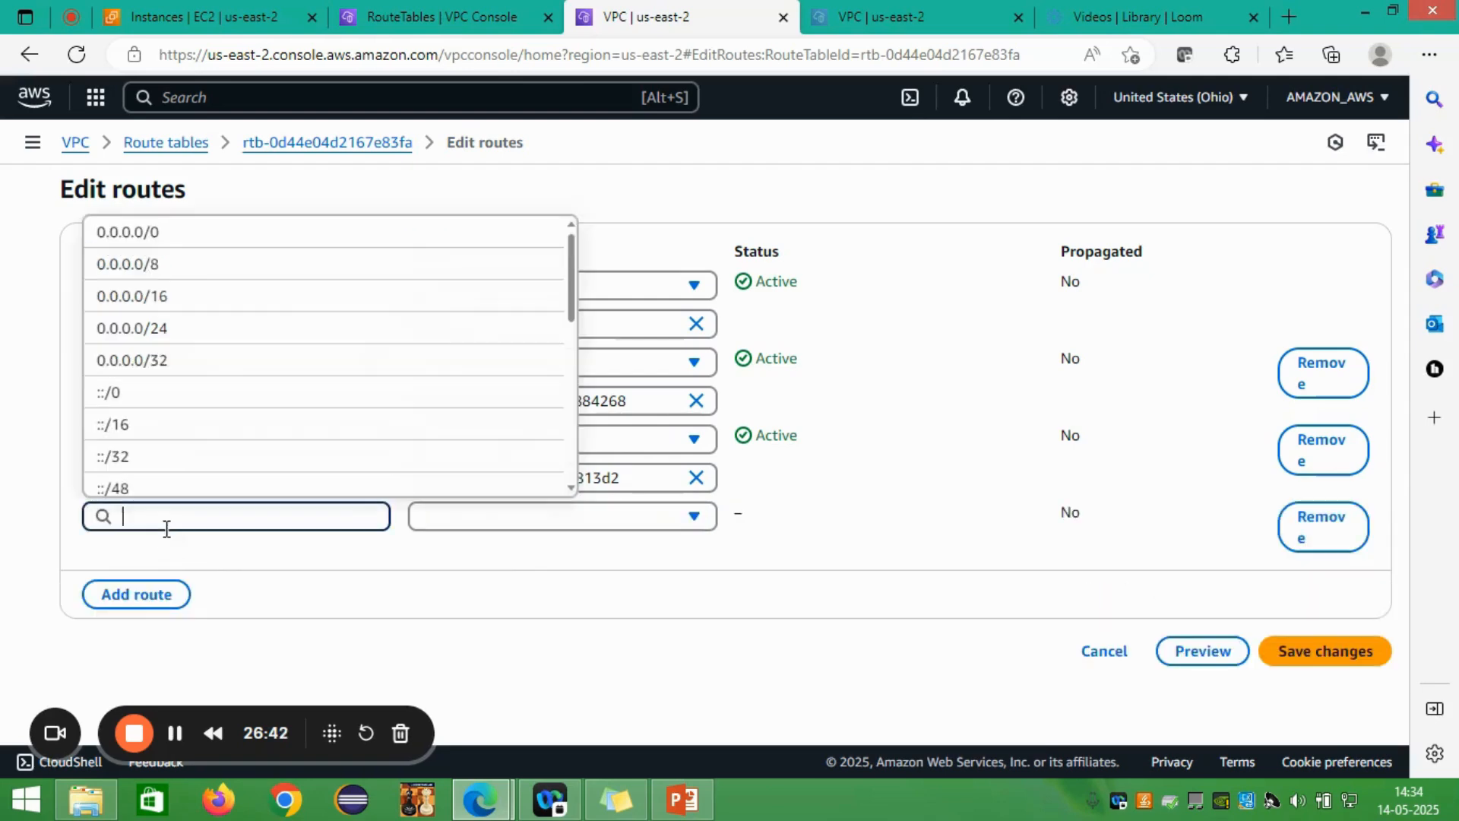
pyautogui.click(151, 233)
pyautogui.click(472, 519)
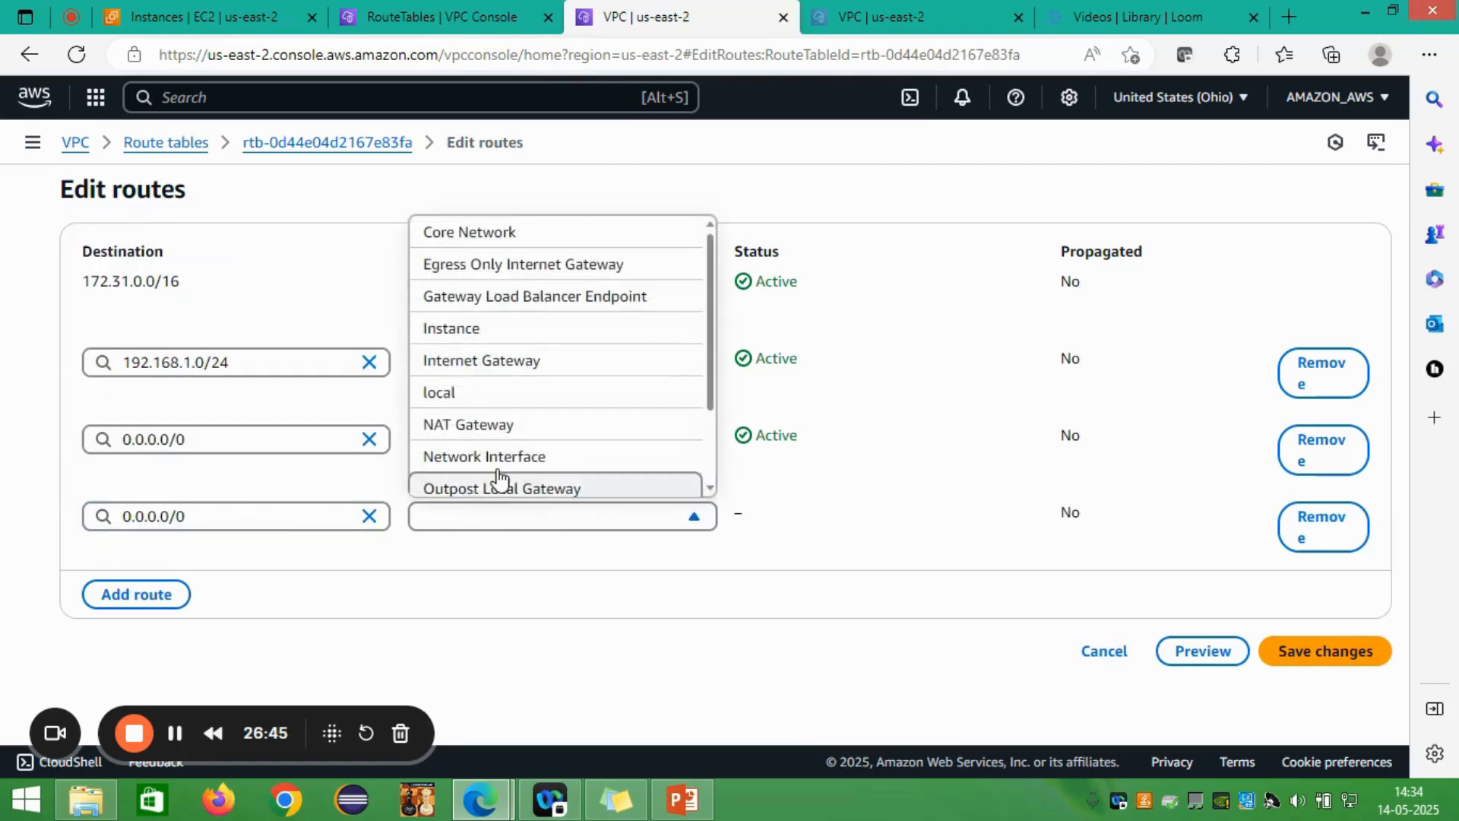
pyautogui.scroll(-3, 498, 478)
pyautogui.scroll(3, 497, 441)
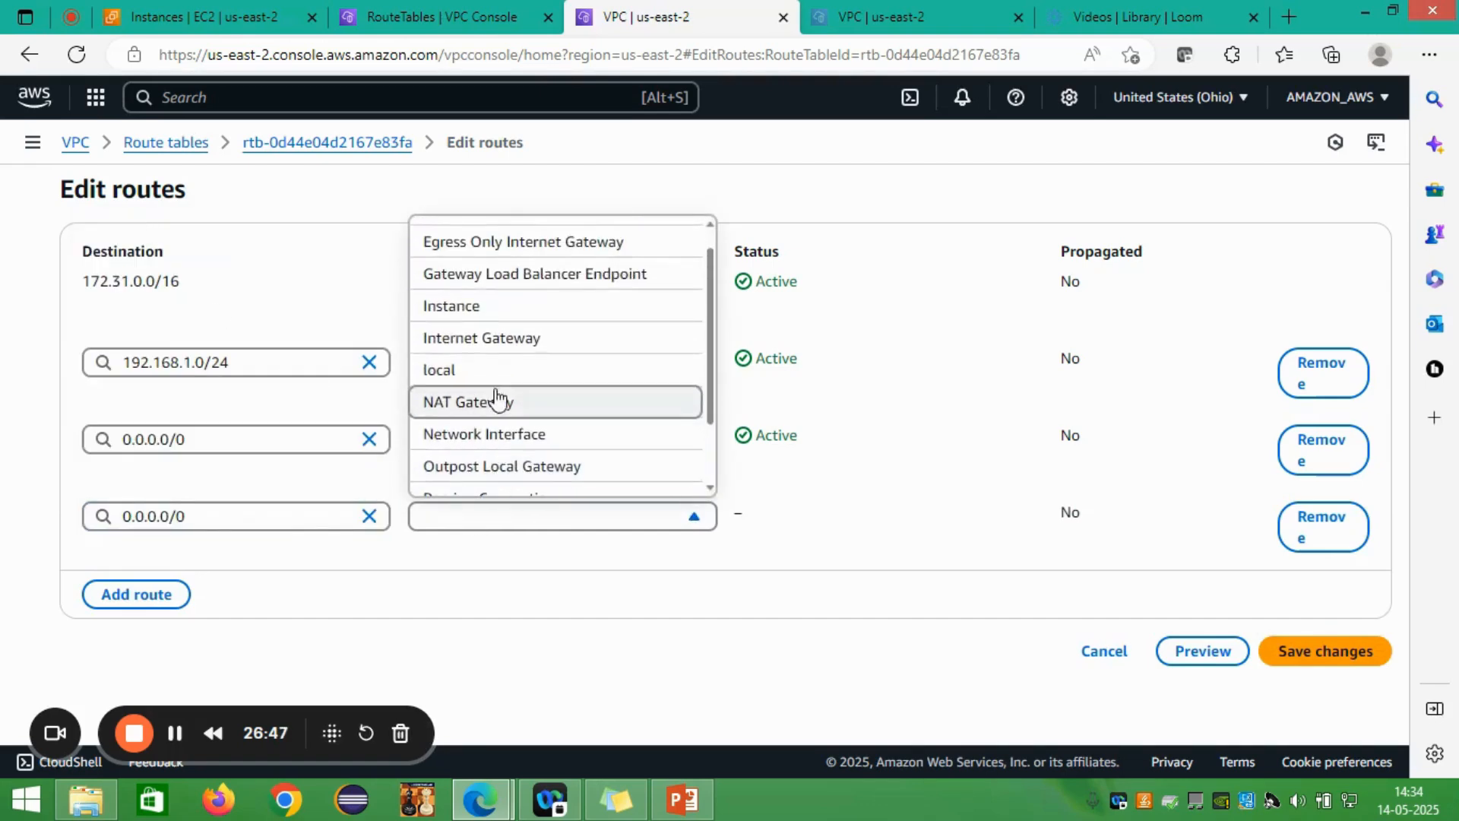
pyautogui.click(489, 344)
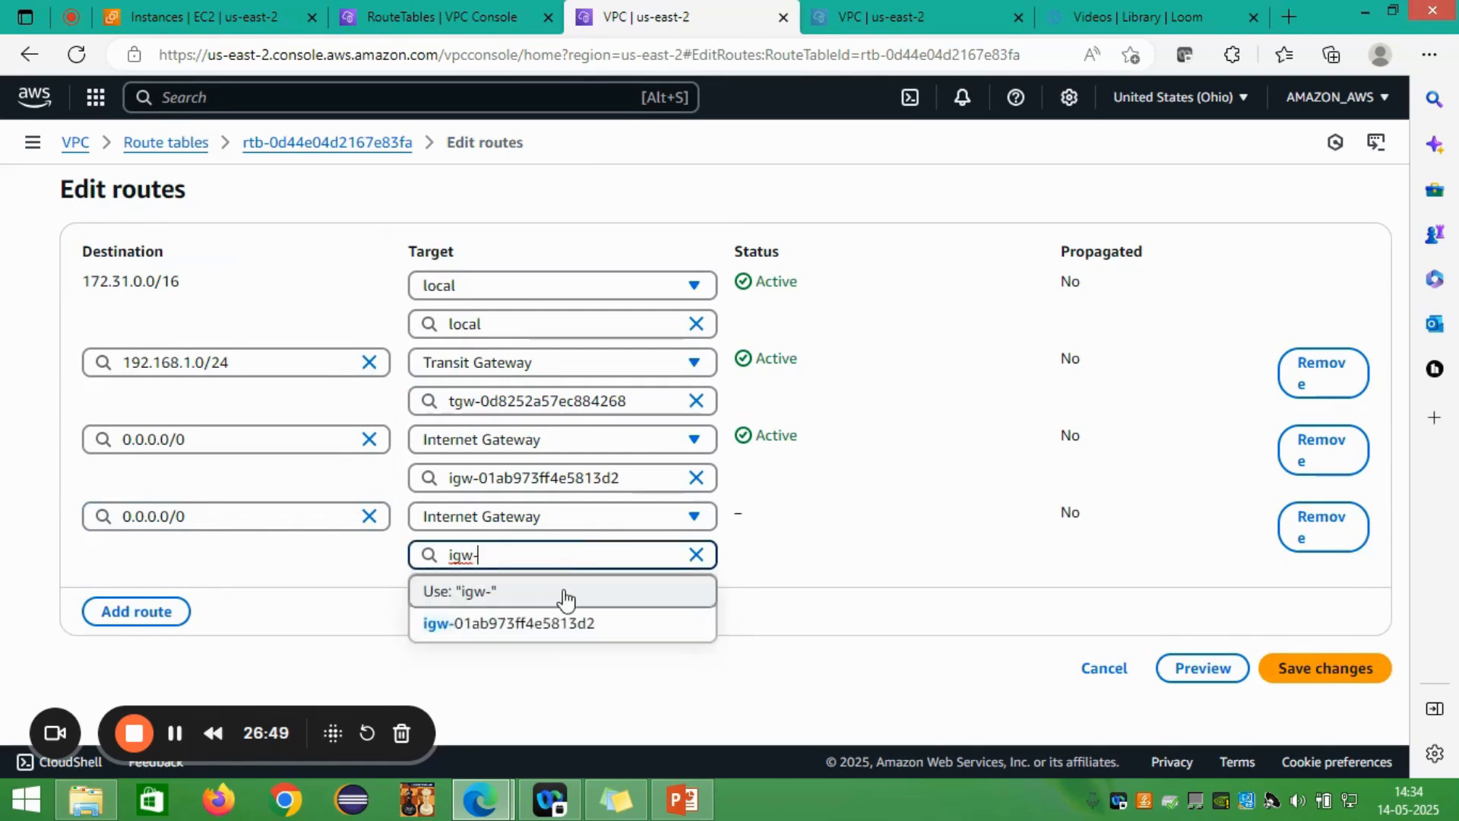
pyautogui.click(544, 626)
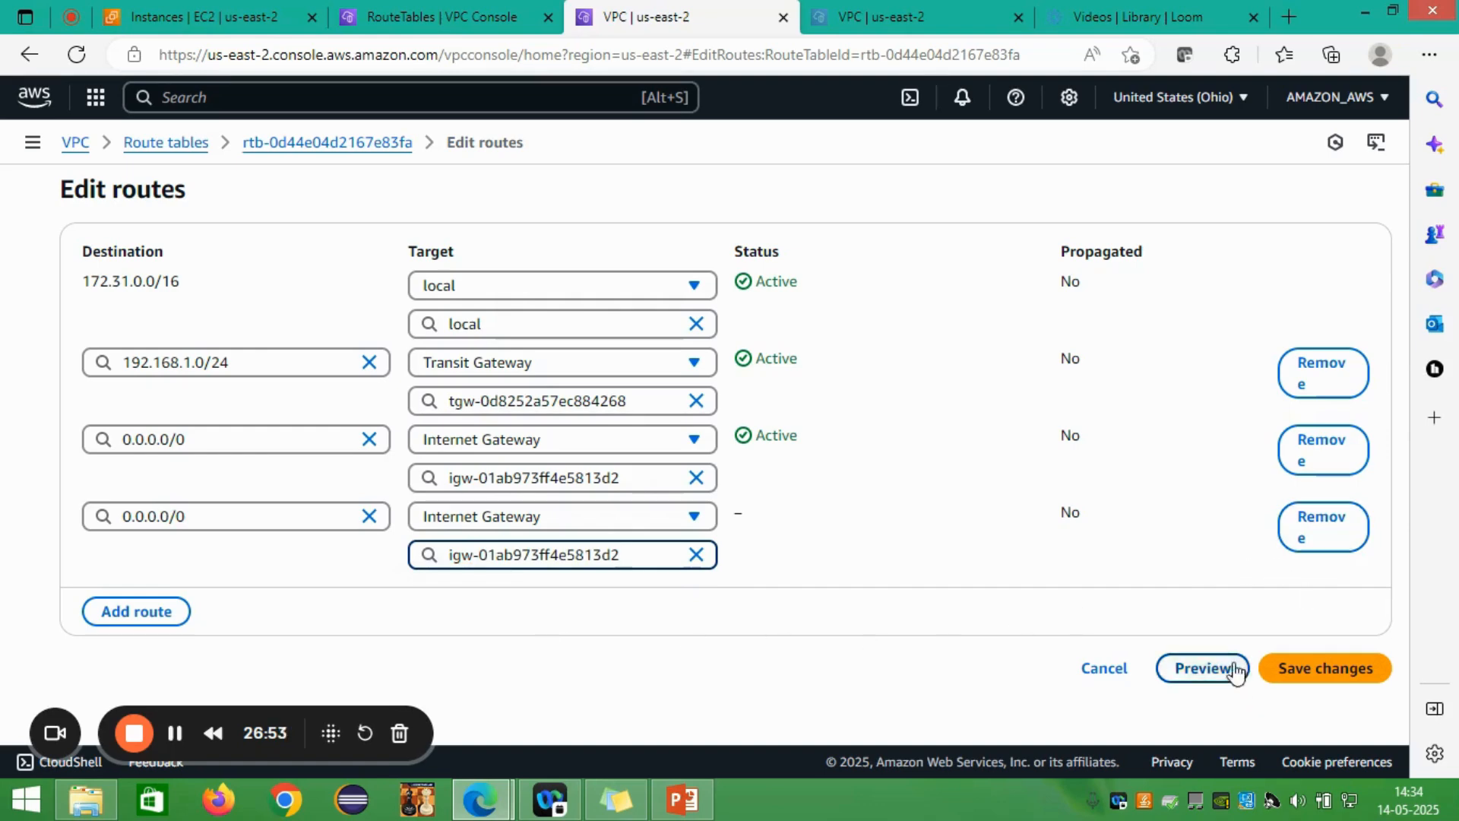
pyautogui.click(1293, 526)
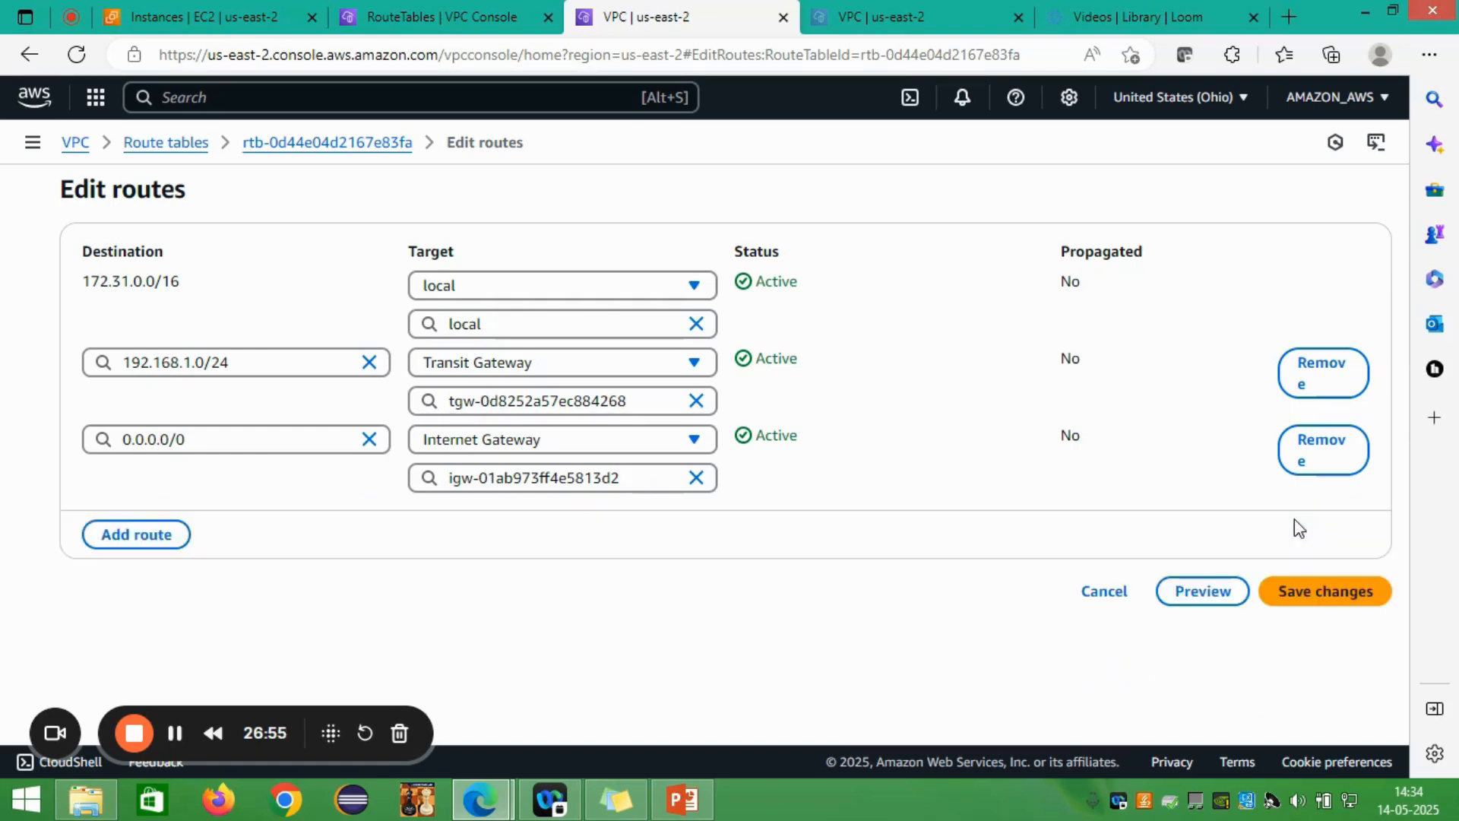
pyautogui.click(1295, 592)
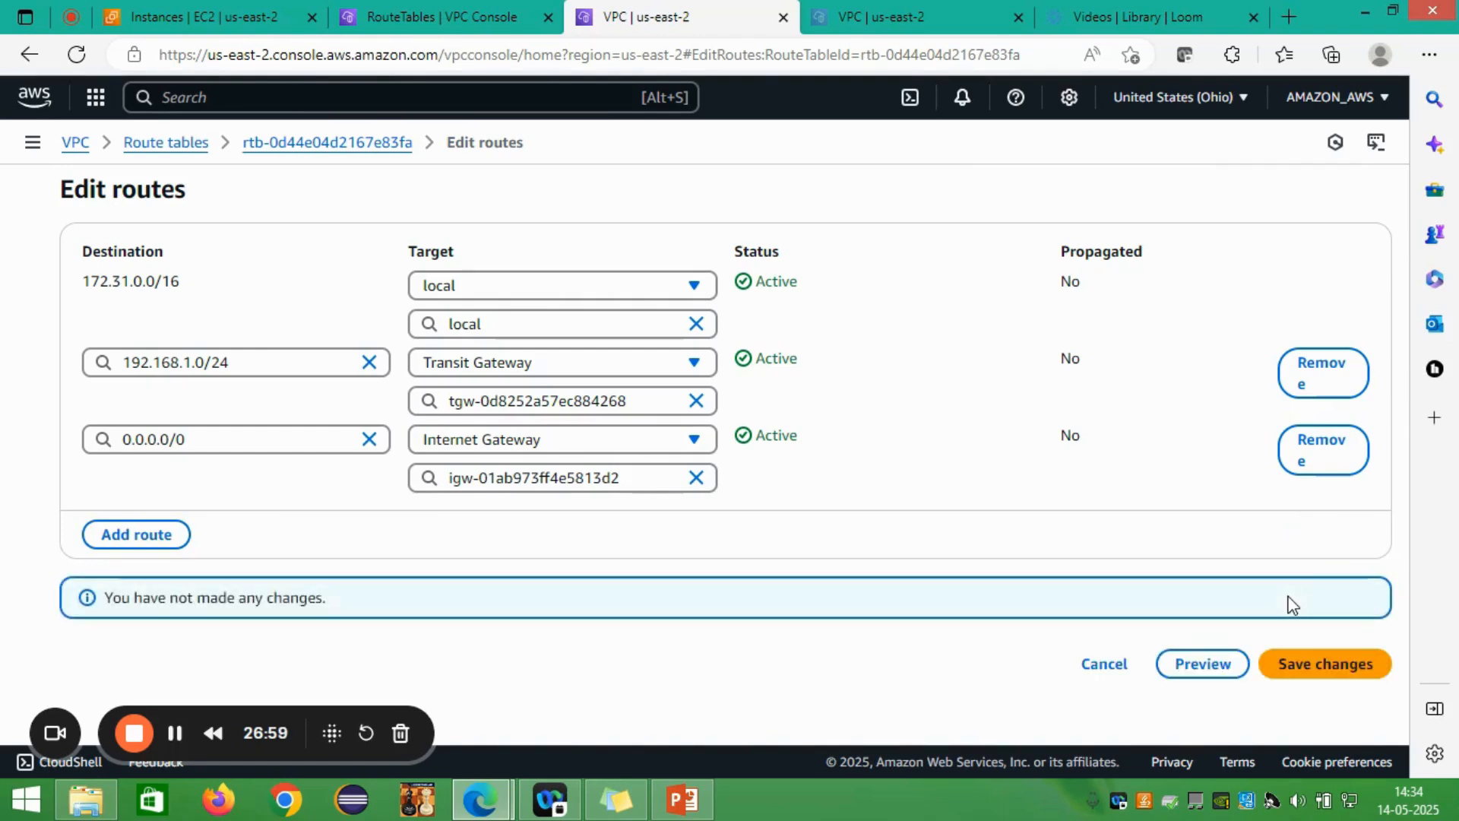
pyautogui.click(1099, 668)
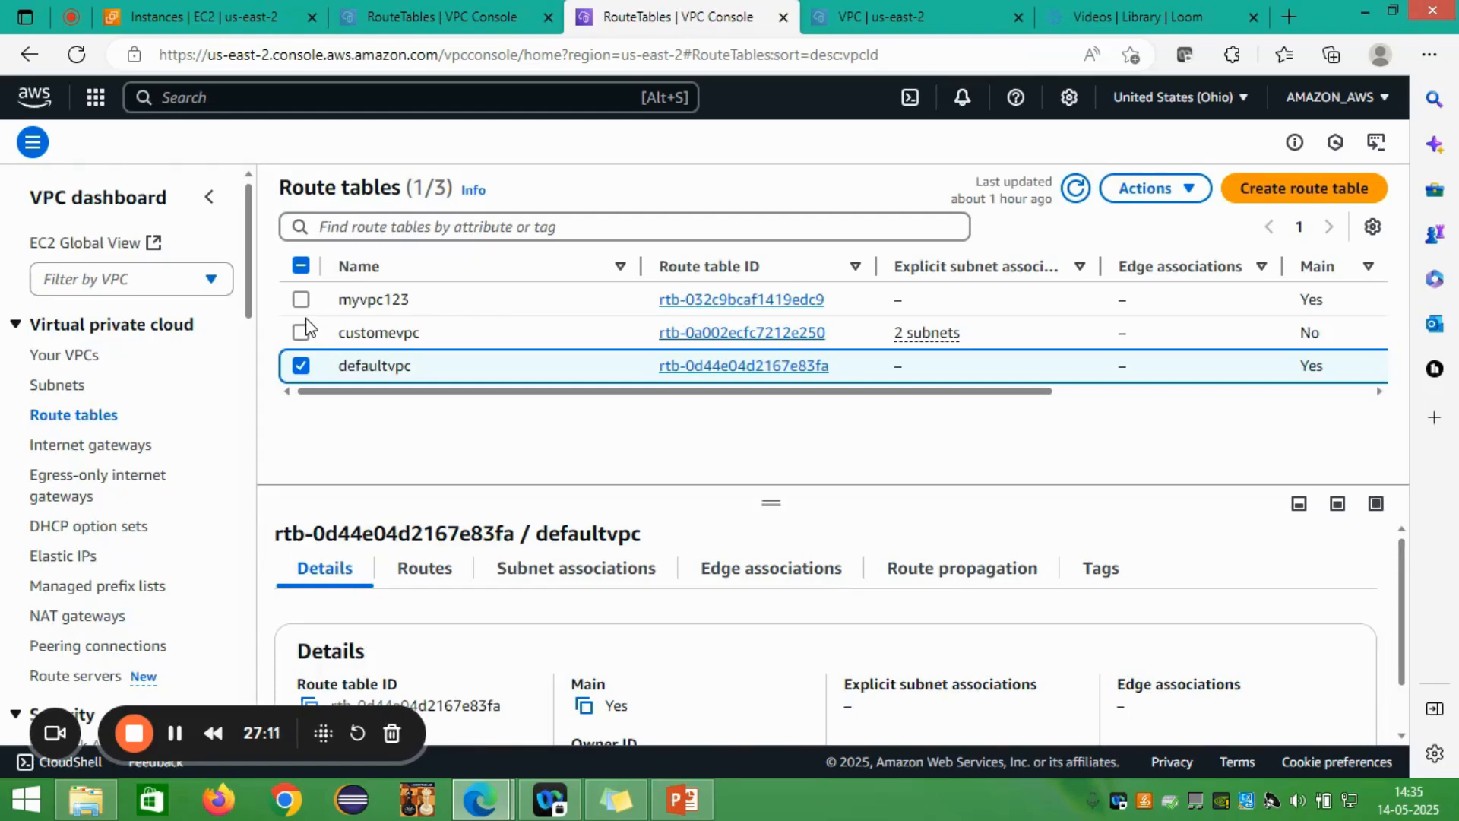
# Step: Review the destinations and targets of the myvpc123 route table's routes, and leave route editing without changing them
pyautogui.click(302, 367)
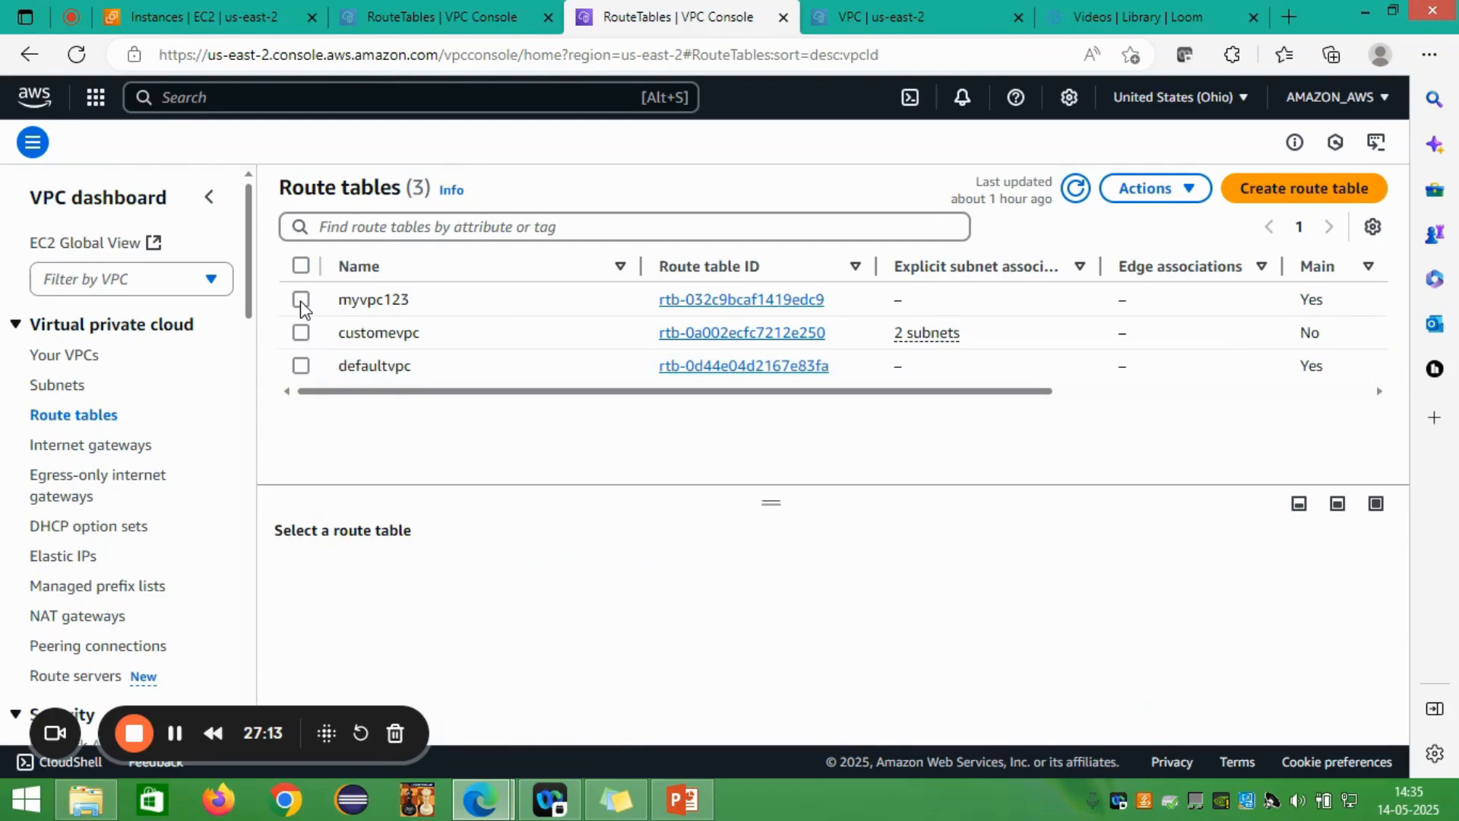
pyautogui.click(301, 300)
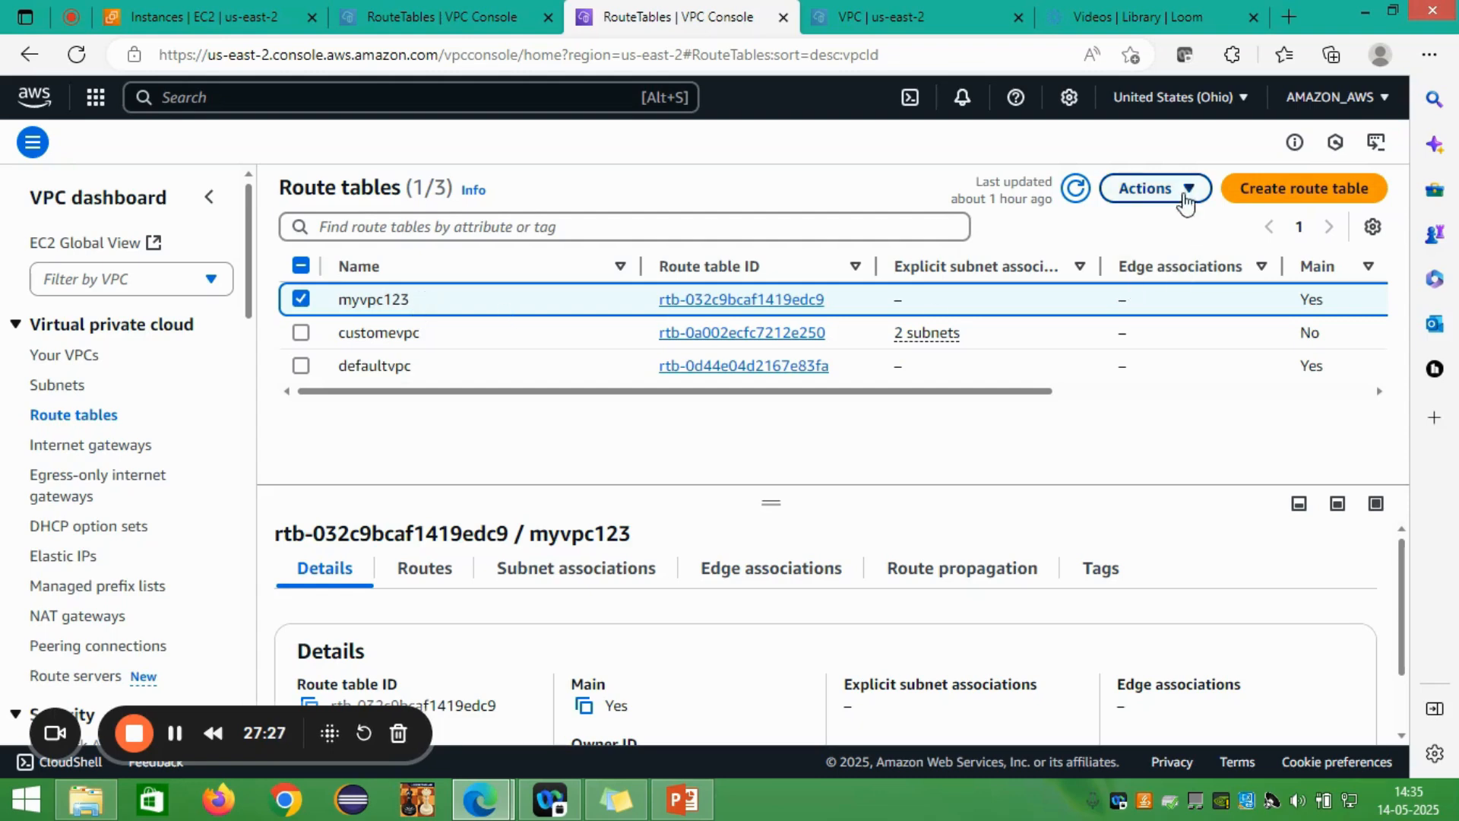
pyautogui.click(1185, 190)
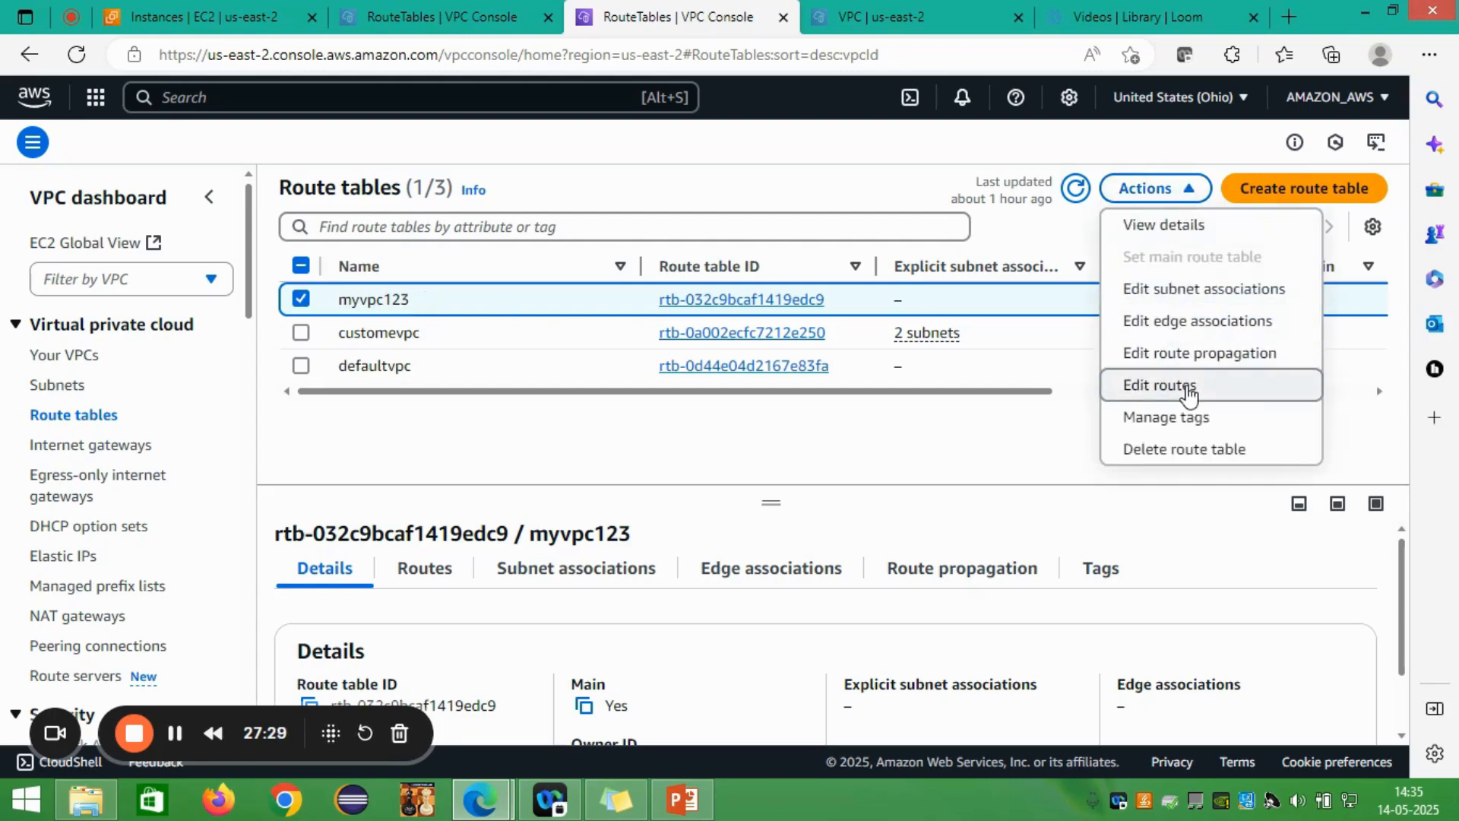
pyautogui.click(1187, 385)
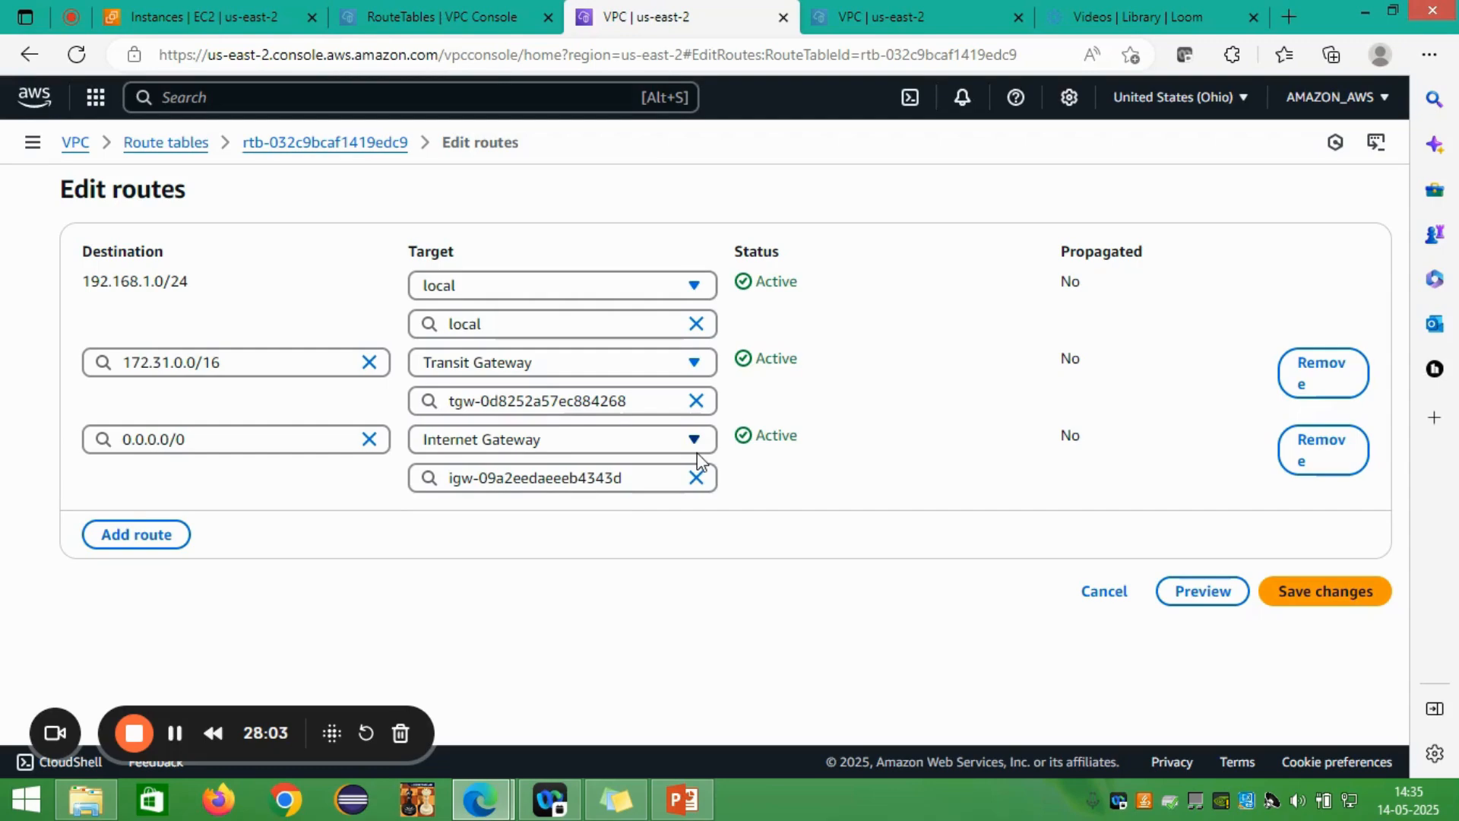
pyautogui.click(1318, 599)
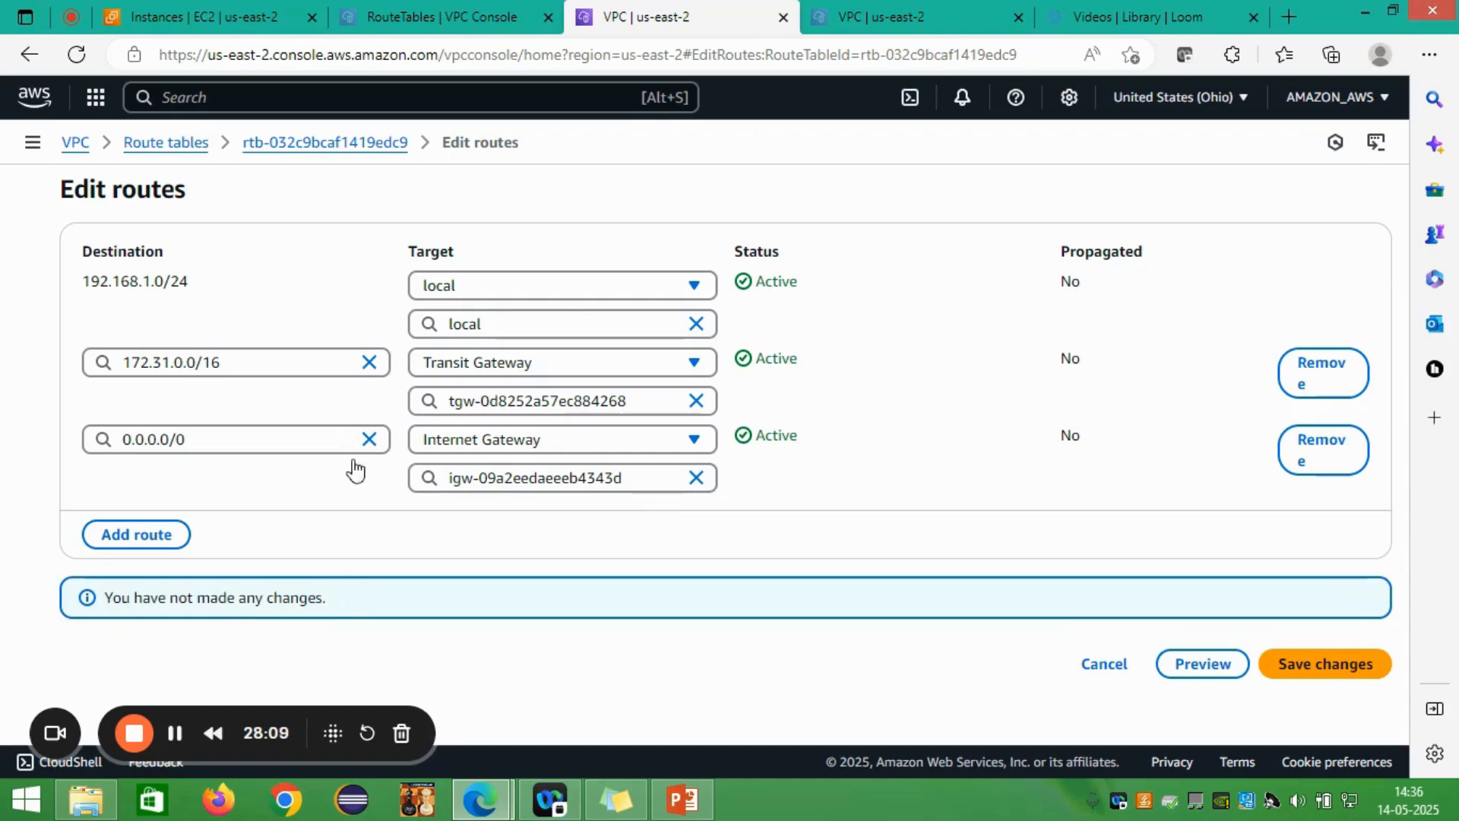
pyautogui.click(1080, 669)
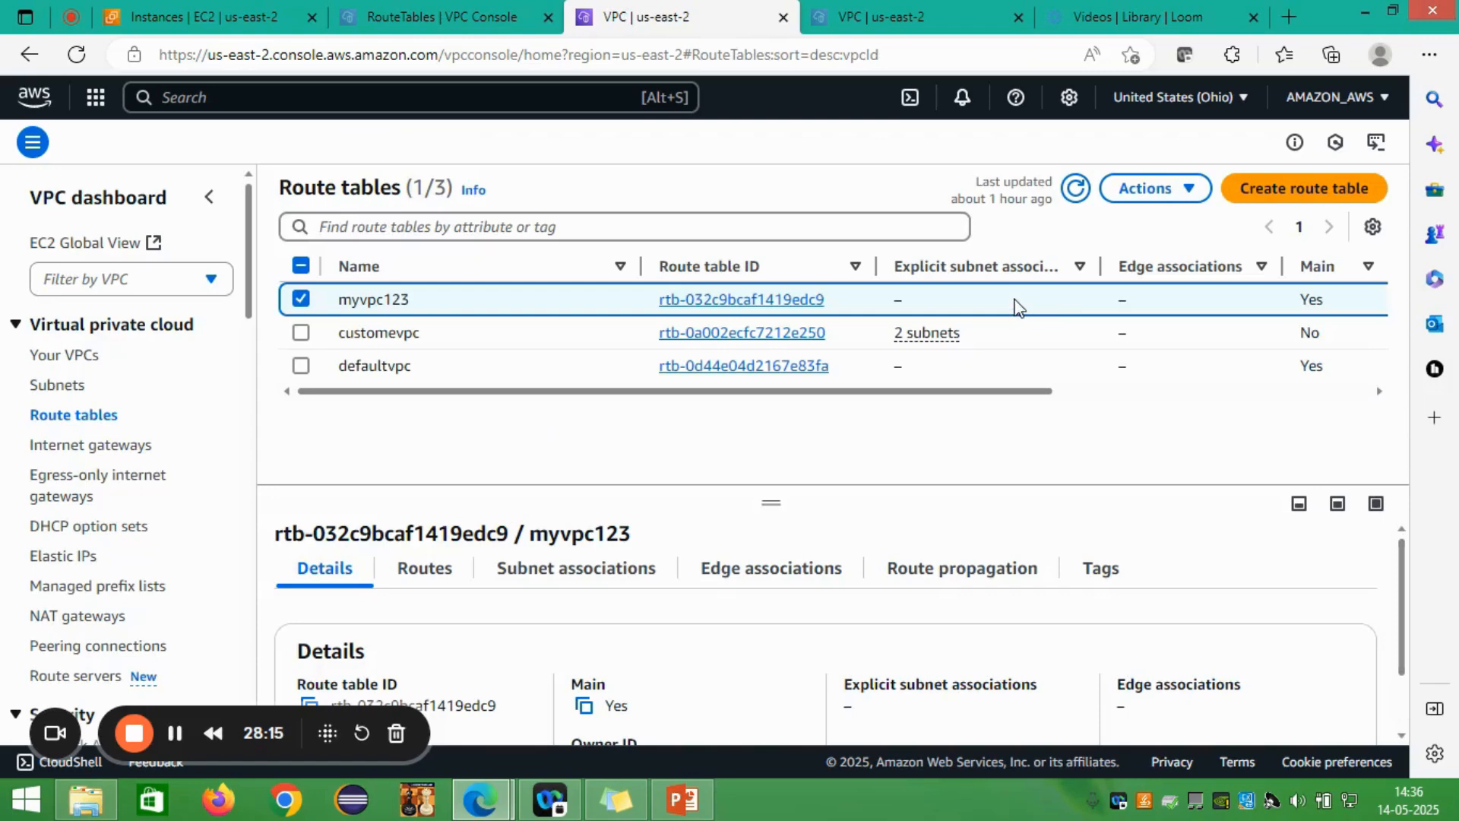
pyautogui.scroll(-15, 125, 404)
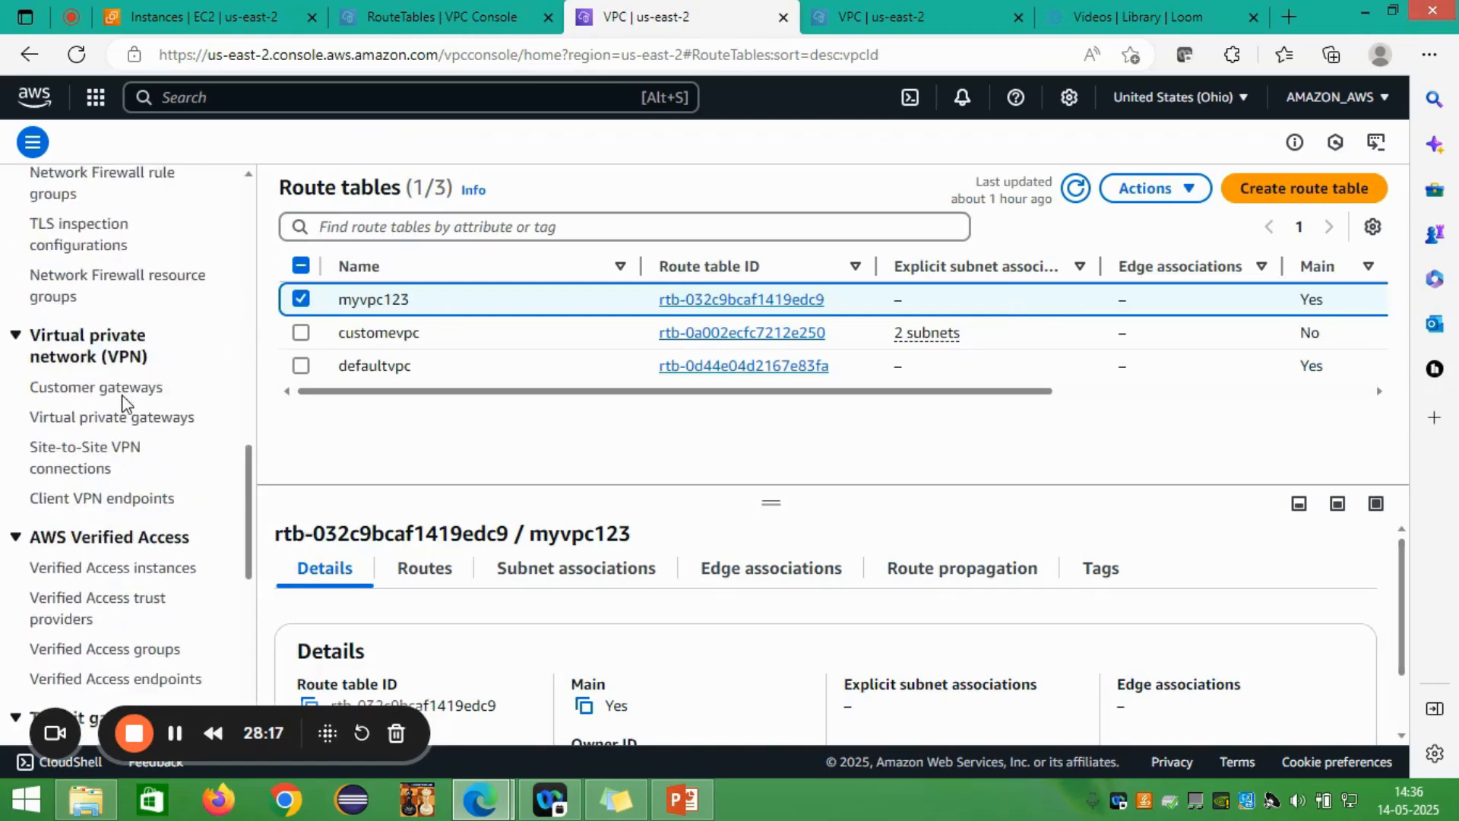
pyautogui.scroll(-5, 104, 467)
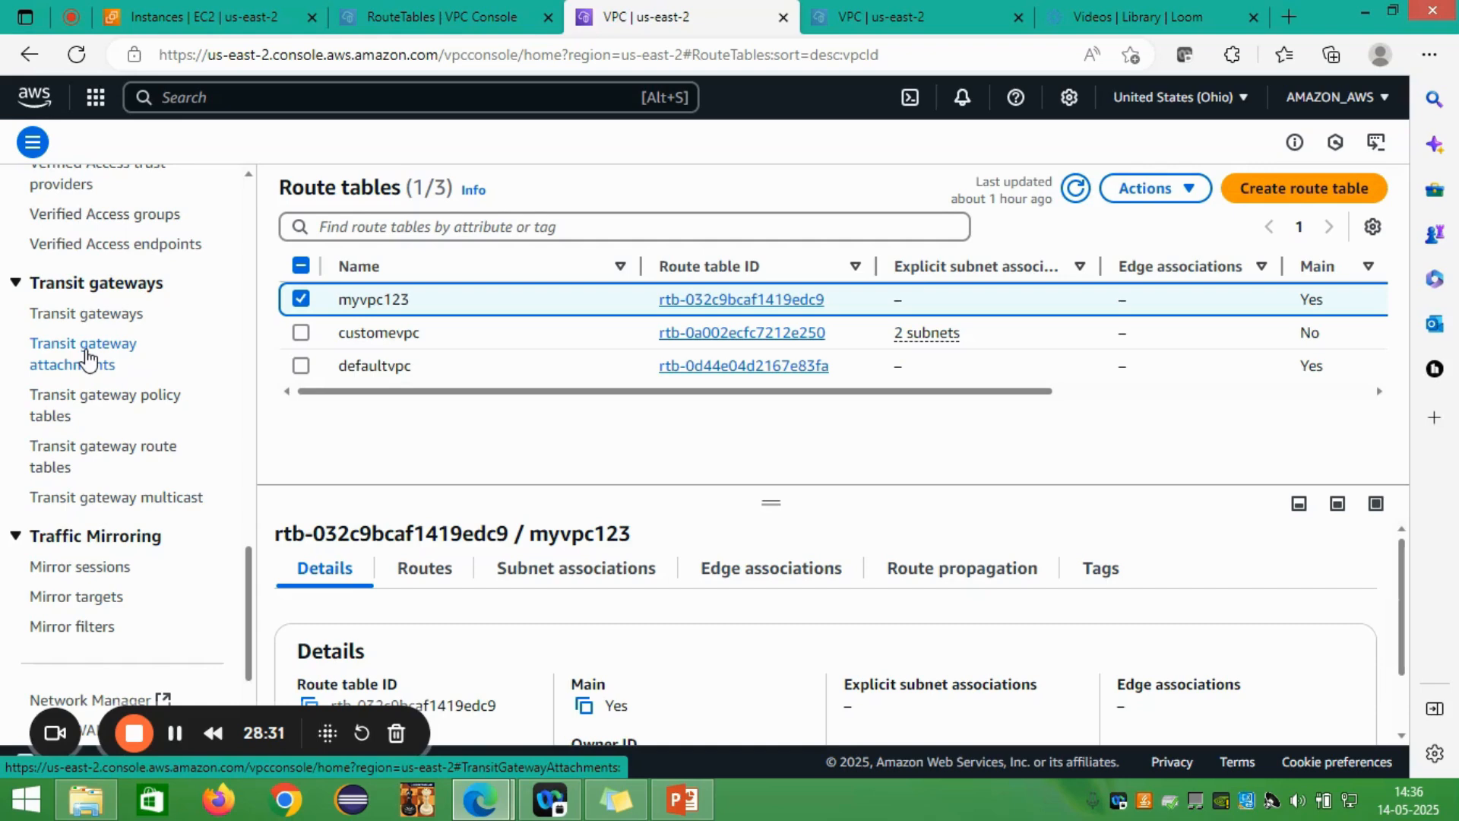
pyautogui.scroll(15, 88, 357)
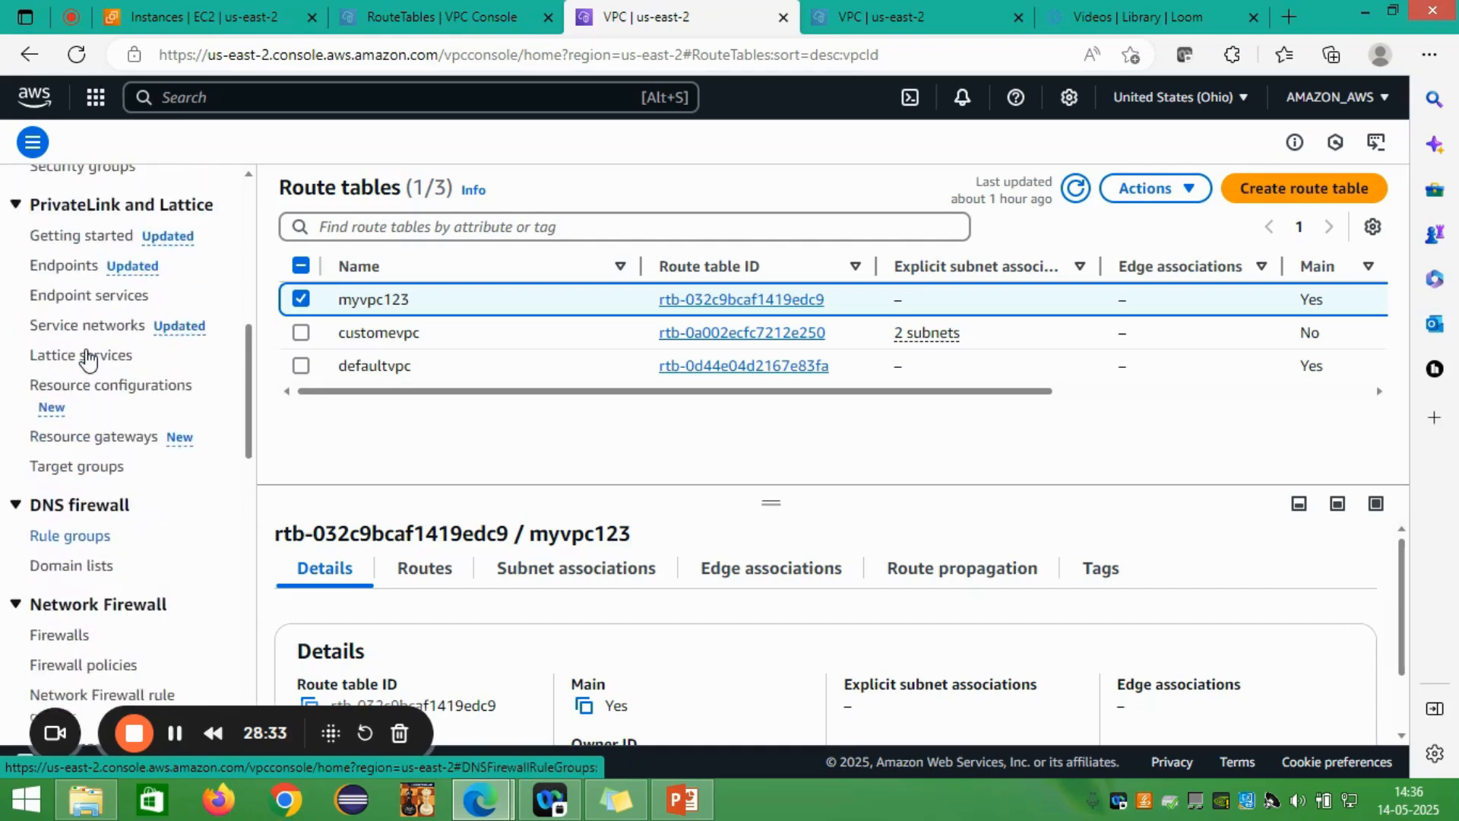
pyautogui.scroll(6, 87, 357)
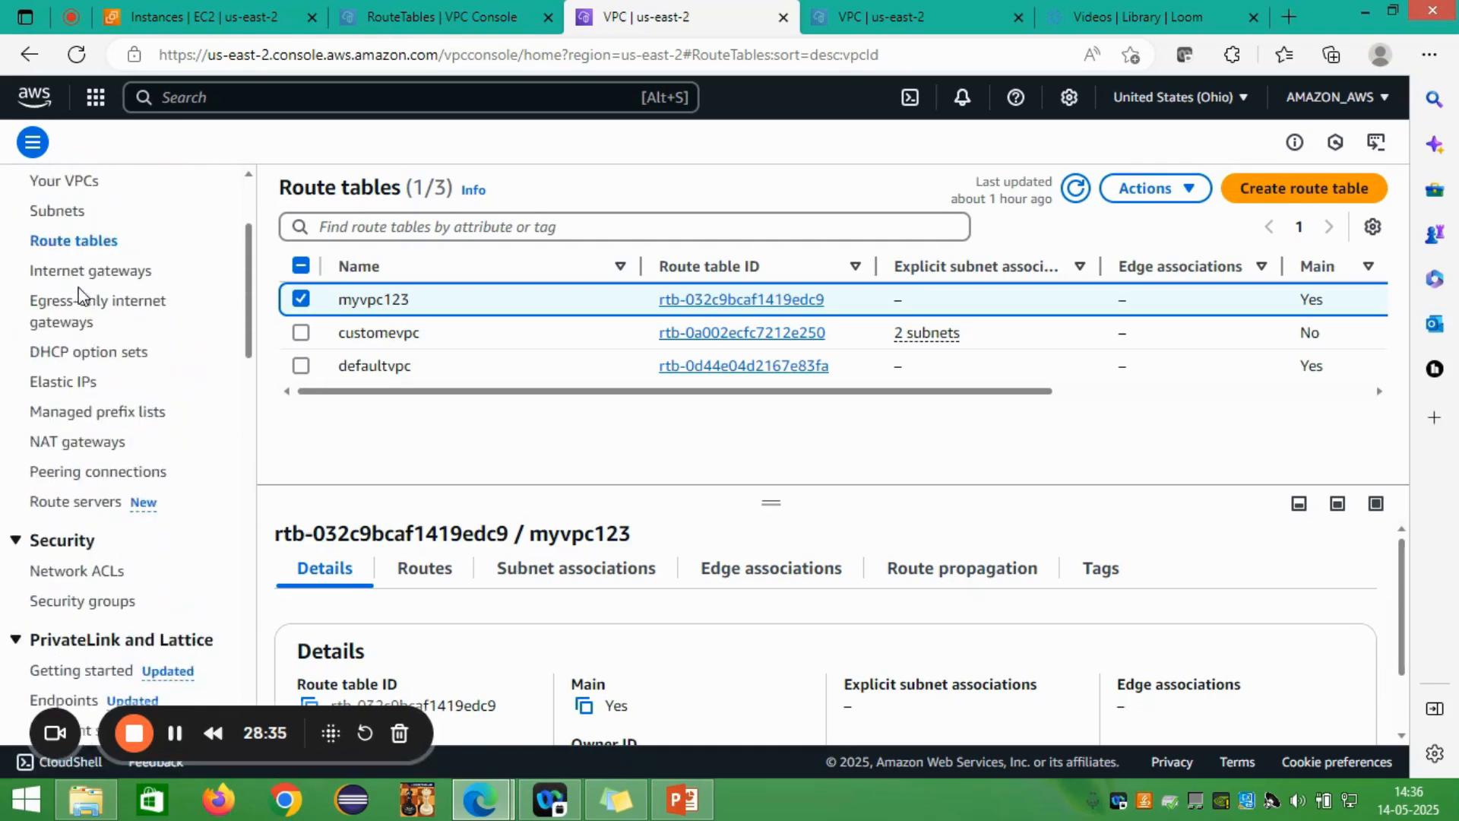
pyautogui.scroll(3, 80, 293)
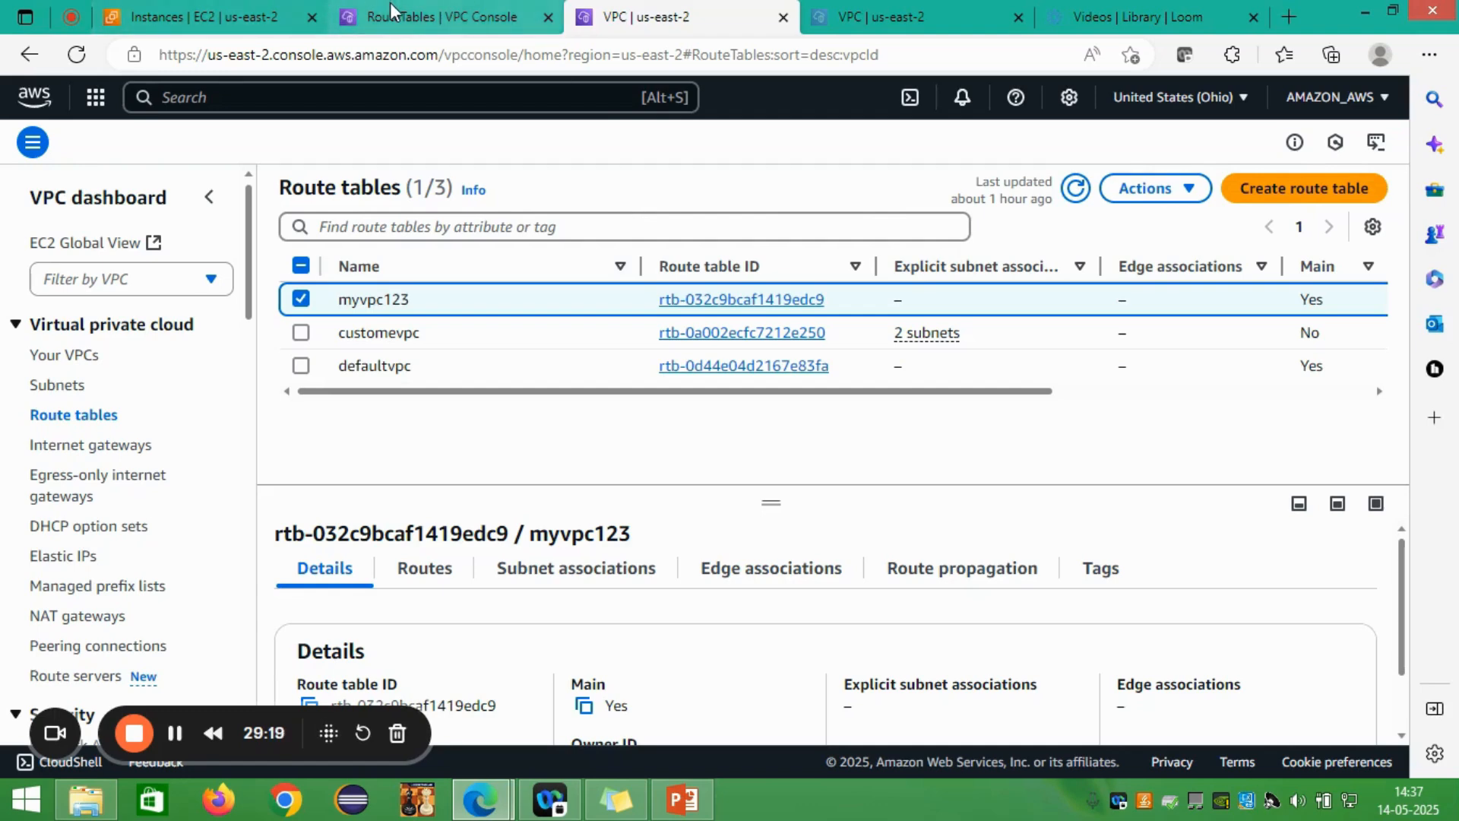
# Step: Return to the EC2 instances list and open the RDP client connection options for the win_default instance
pyautogui.click(266, 11)
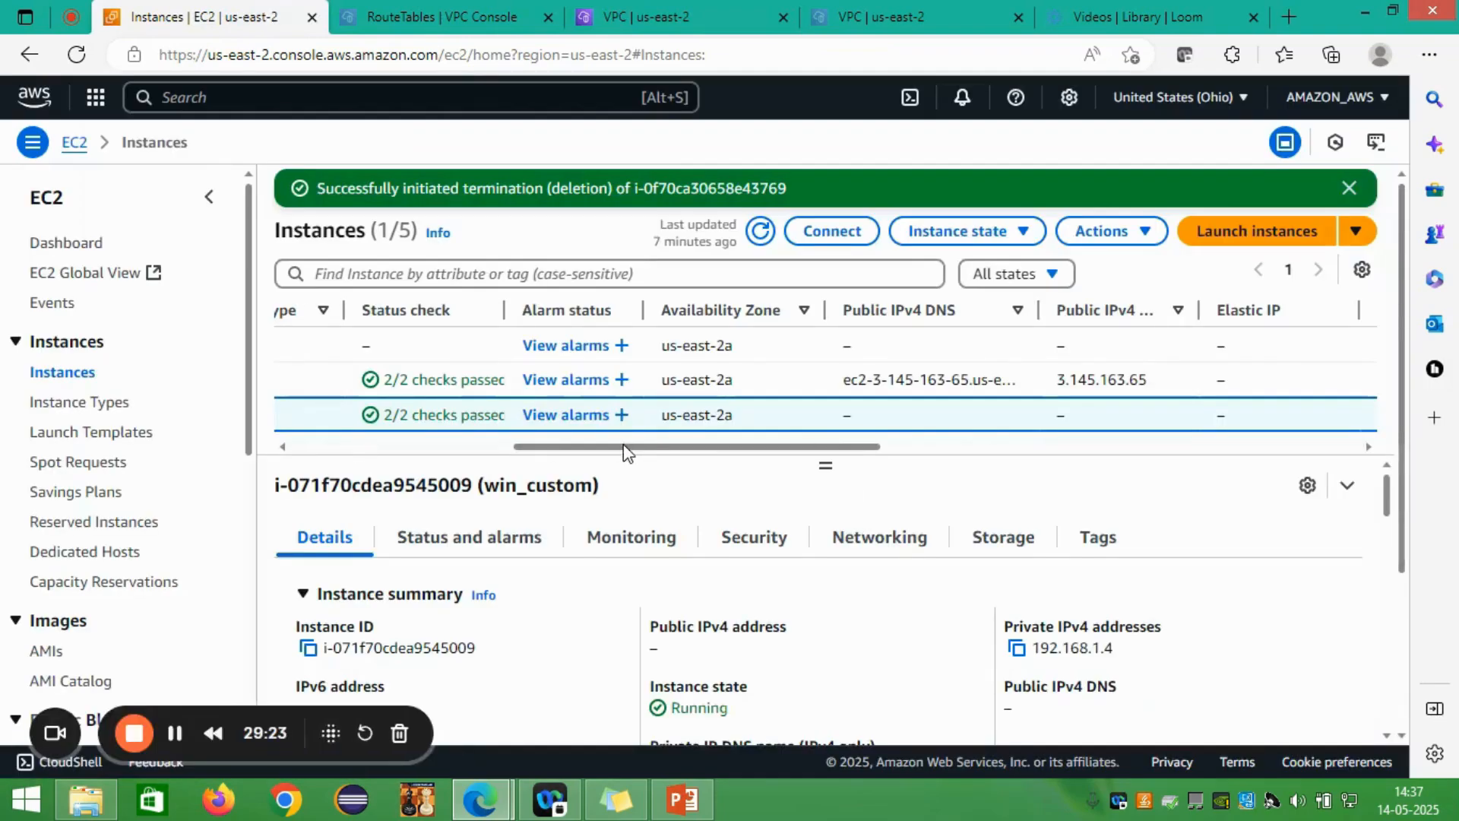
pyautogui.moveTo(625, 449); pyautogui.dragTo(405, 448)
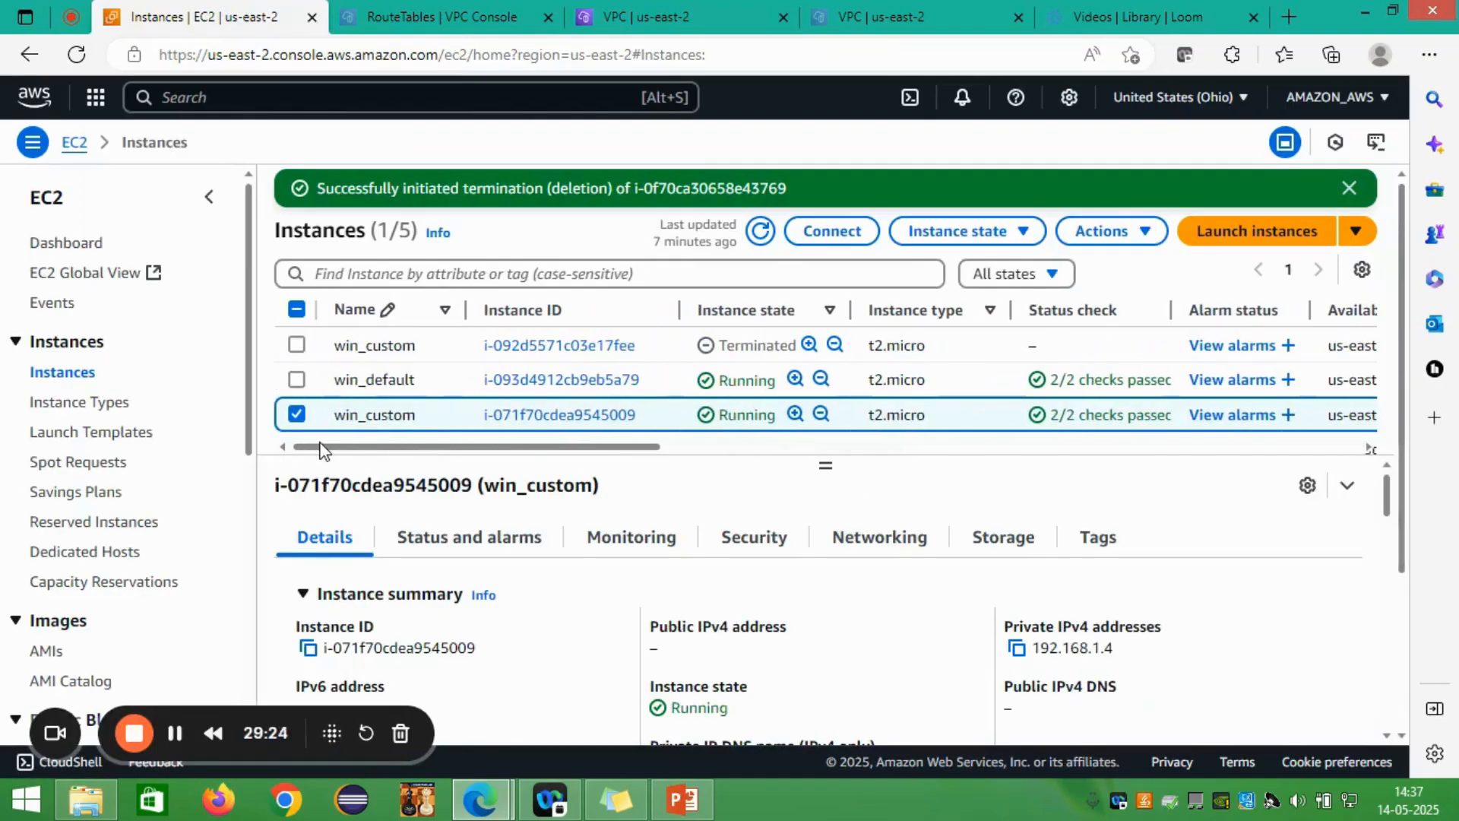
pyautogui.click(297, 378)
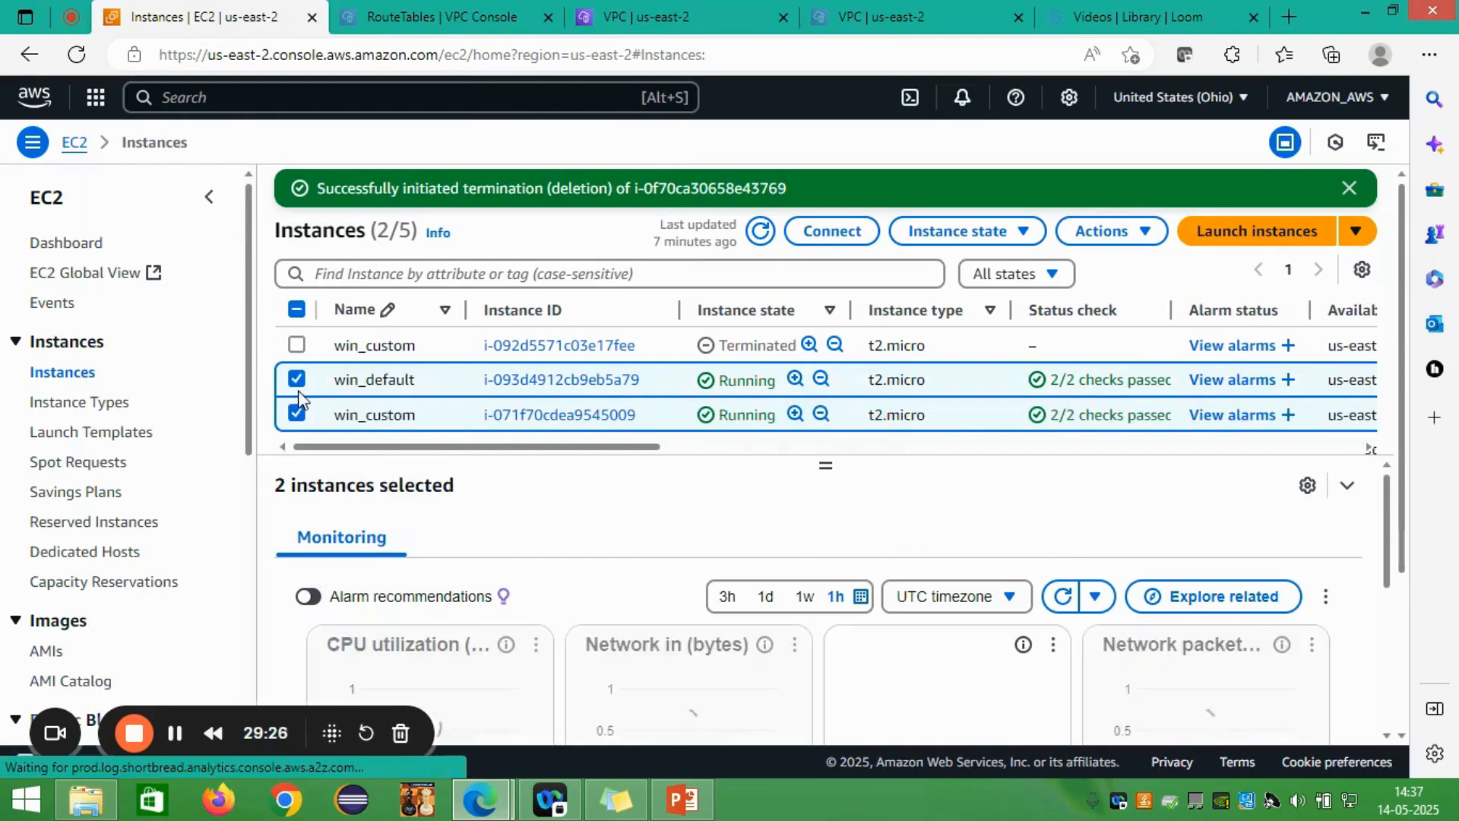
pyautogui.click(429, 386)
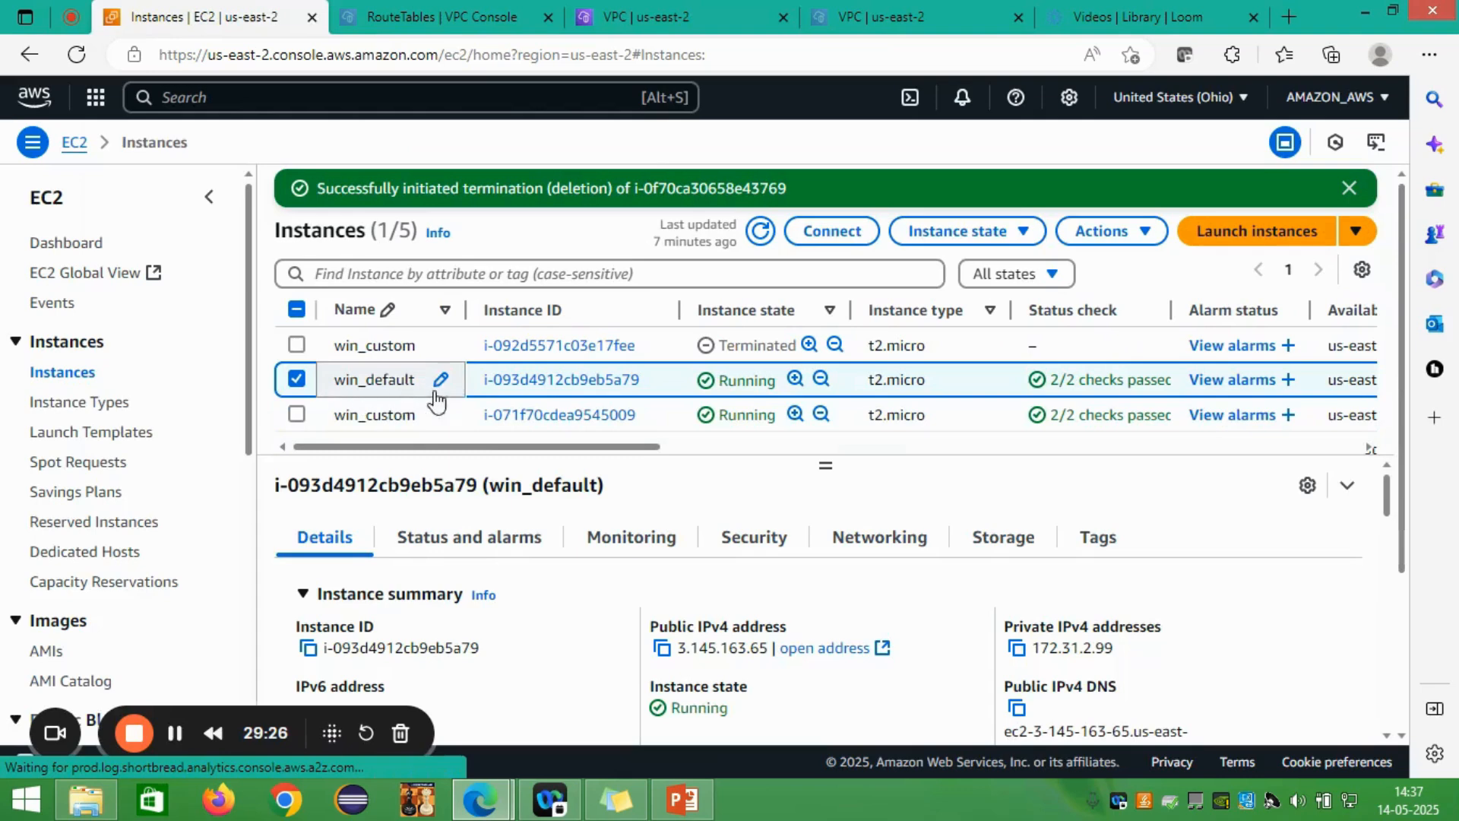
pyautogui.click(836, 234)
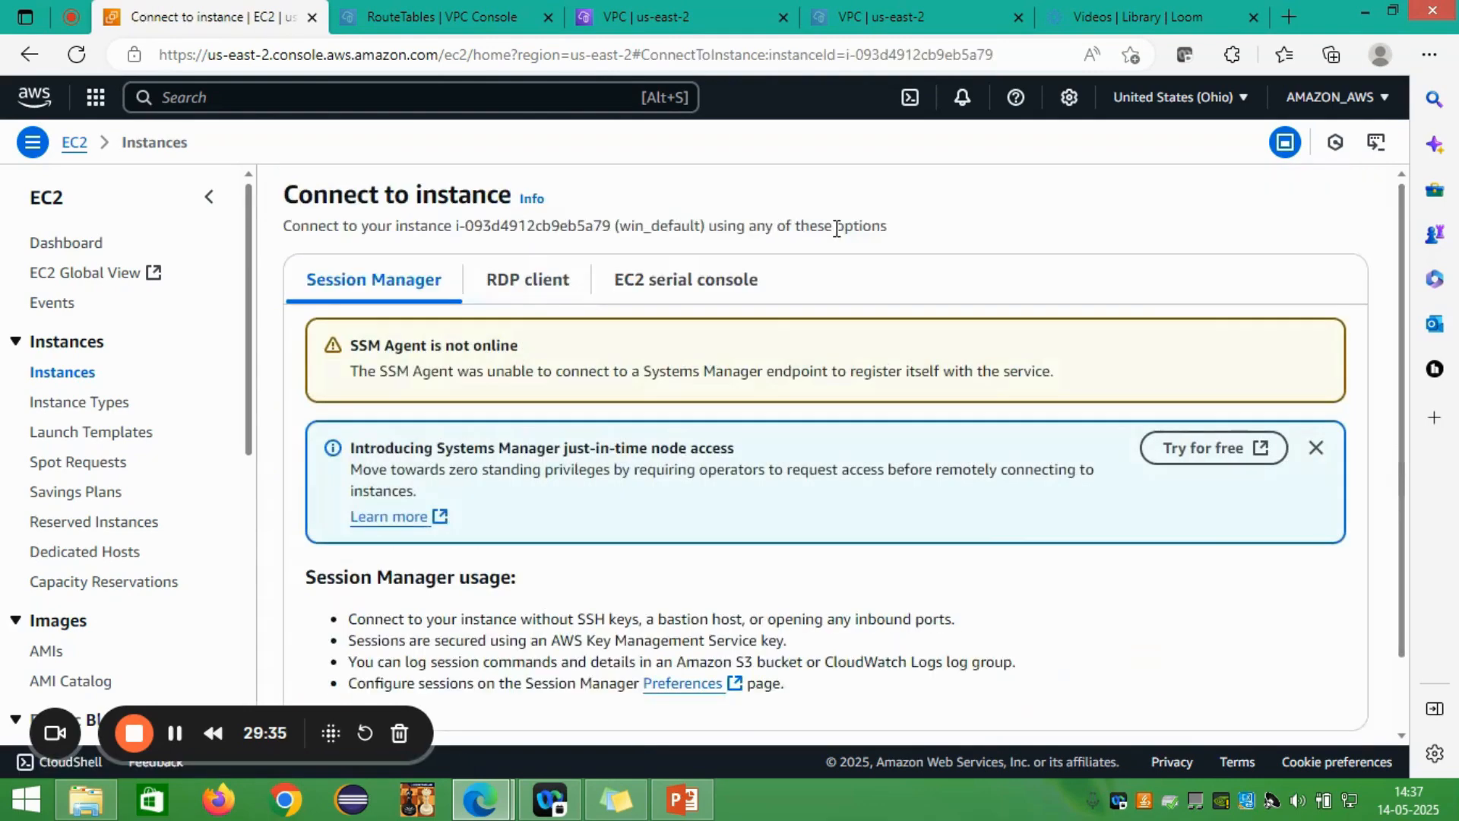
pyautogui.click(283, 275)
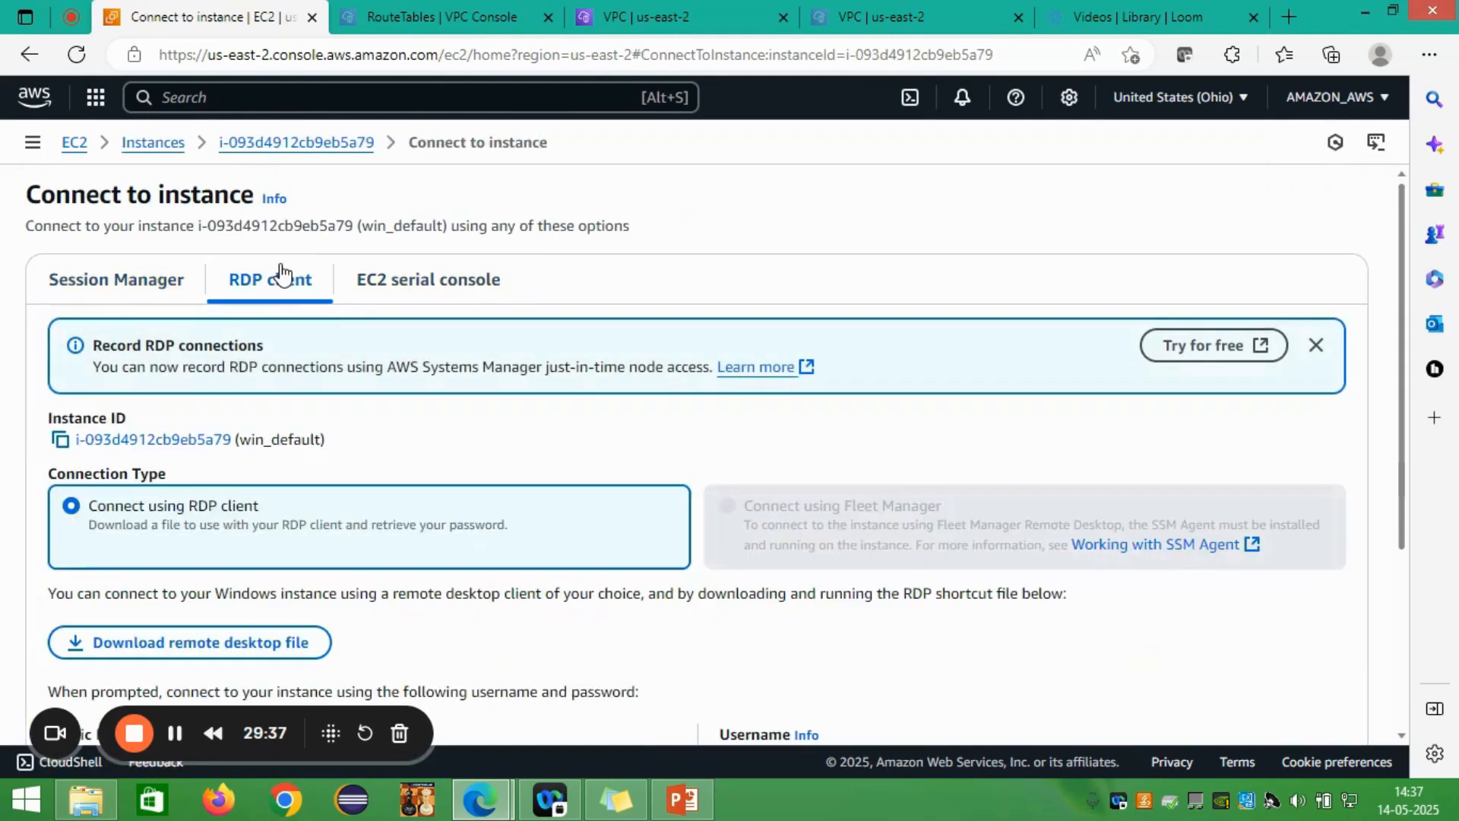
pyautogui.scroll(-1, 380, 408)
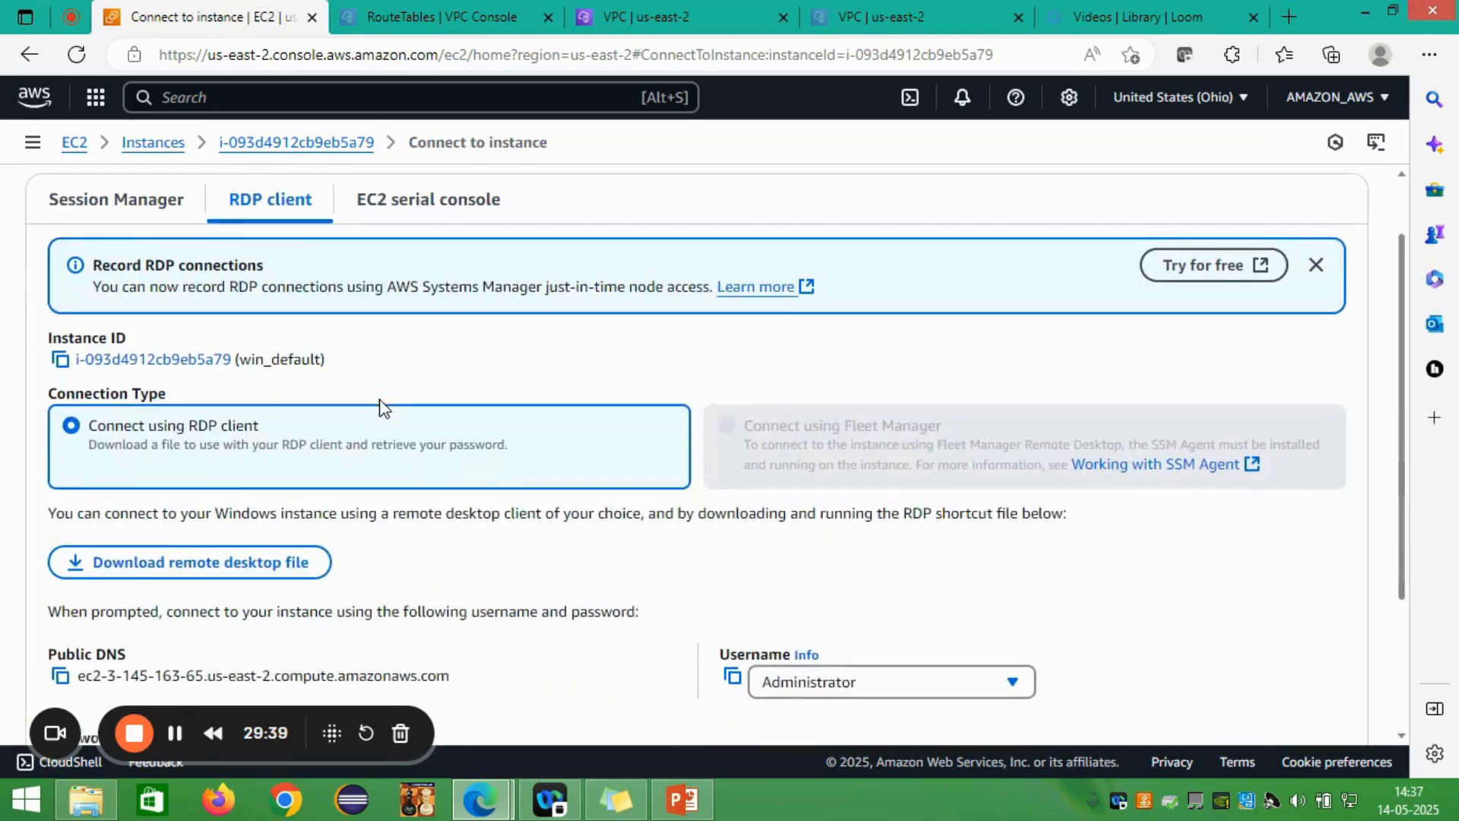
# Step: Download the remote desktop file for win_default and keep it despite the browser's harm warning
pyautogui.click(220, 562)
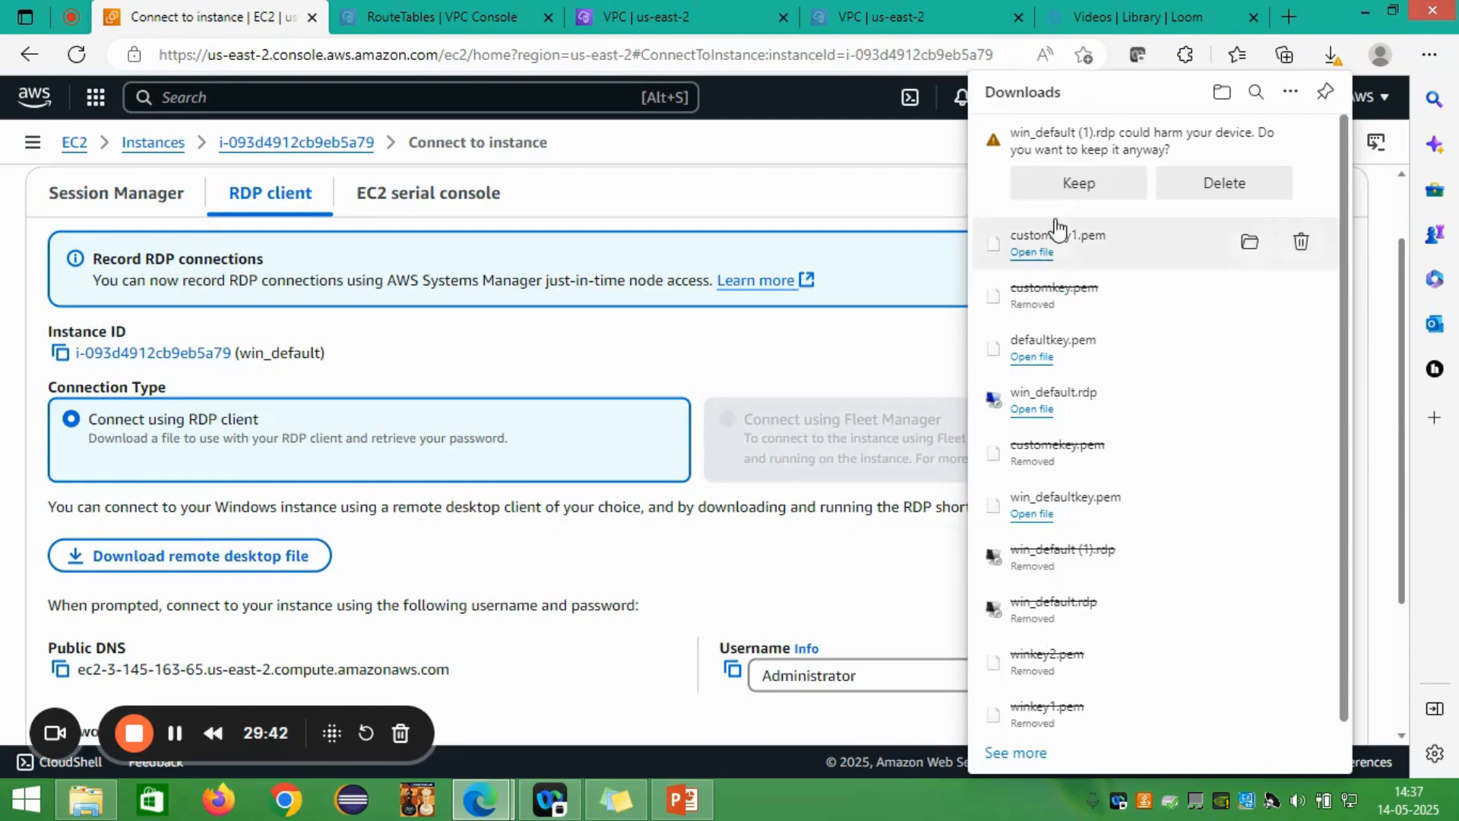
pyautogui.click(1077, 184)
pyautogui.scroll(-1, 495, 579)
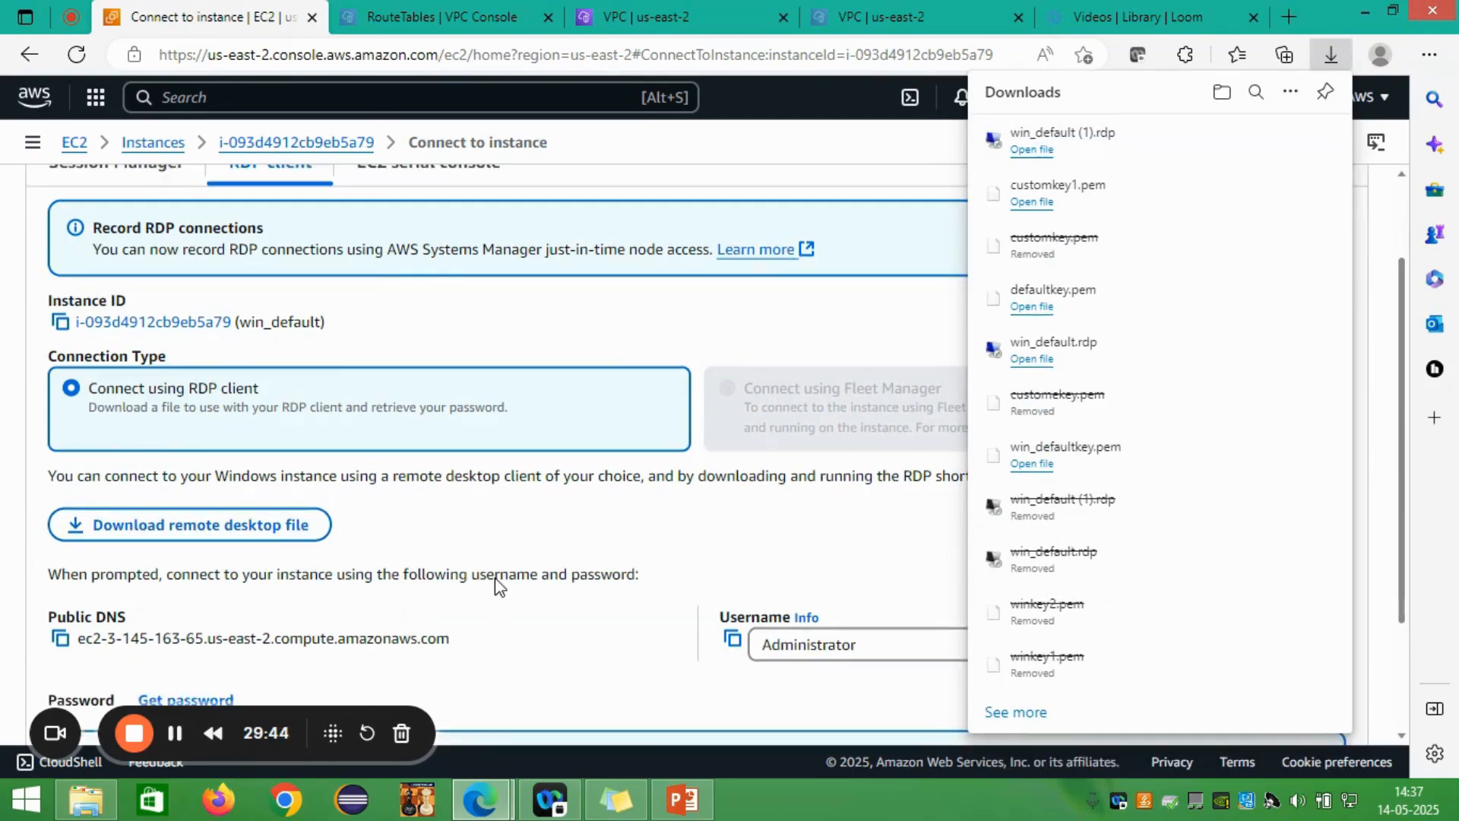
# Step: Decrypt win_default's Windows administrator password using the private key file defaultkey.pem, and copy the password
pyautogui.scroll(-2, 495, 578)
pyautogui.click(187, 540)
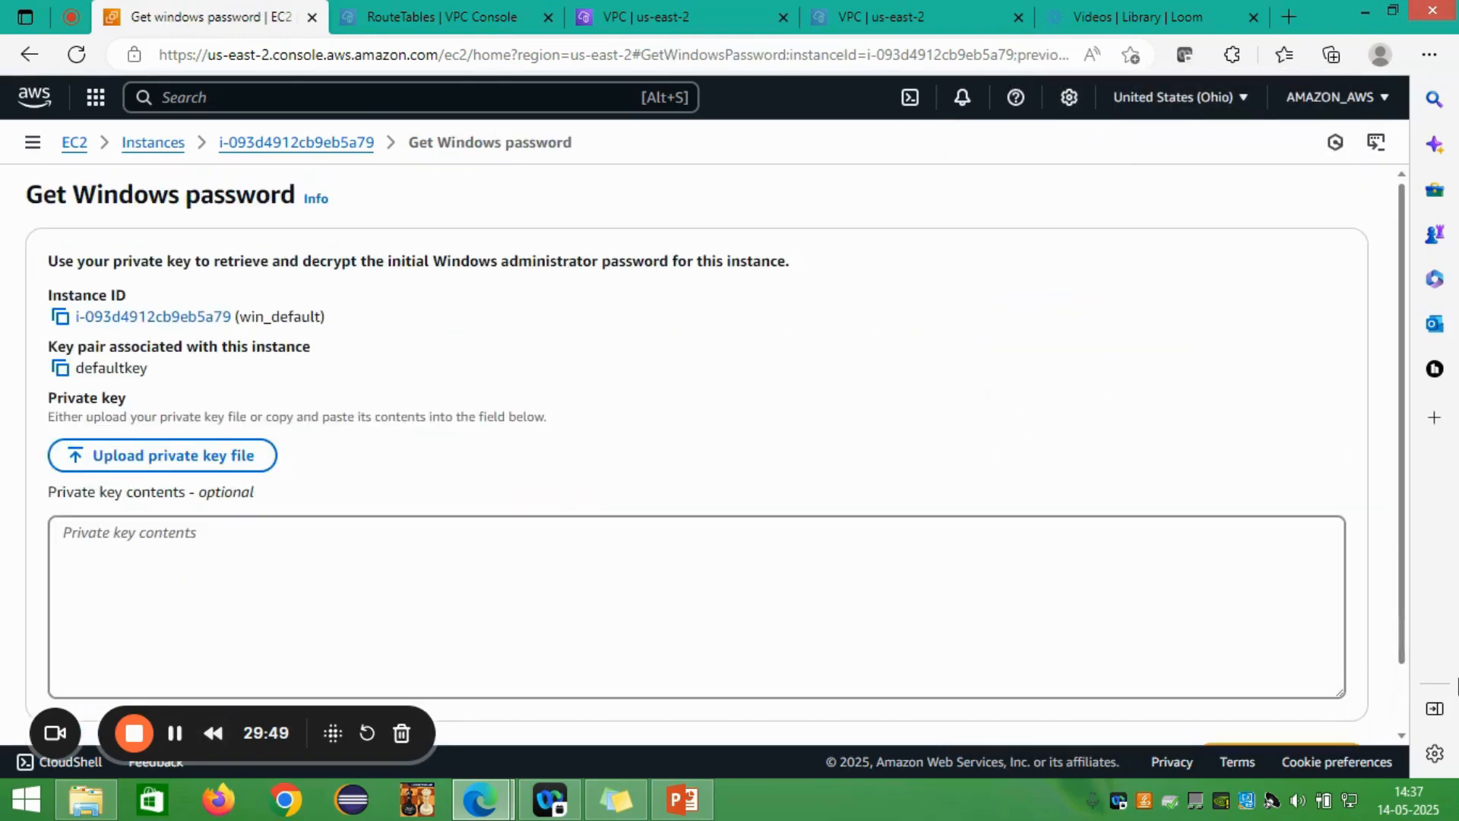
pyautogui.click(266, 456)
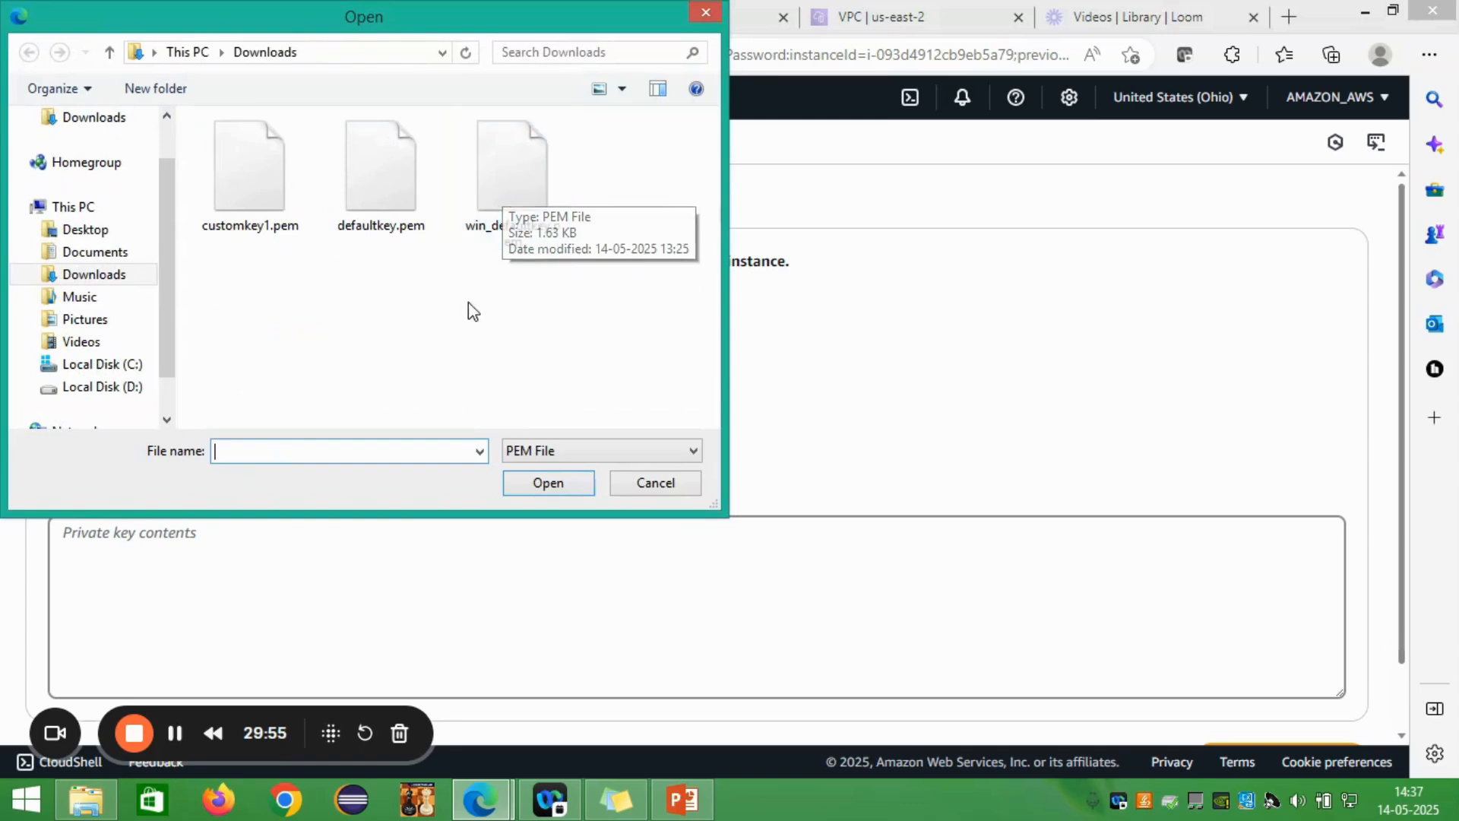
pyautogui.click(498, 234)
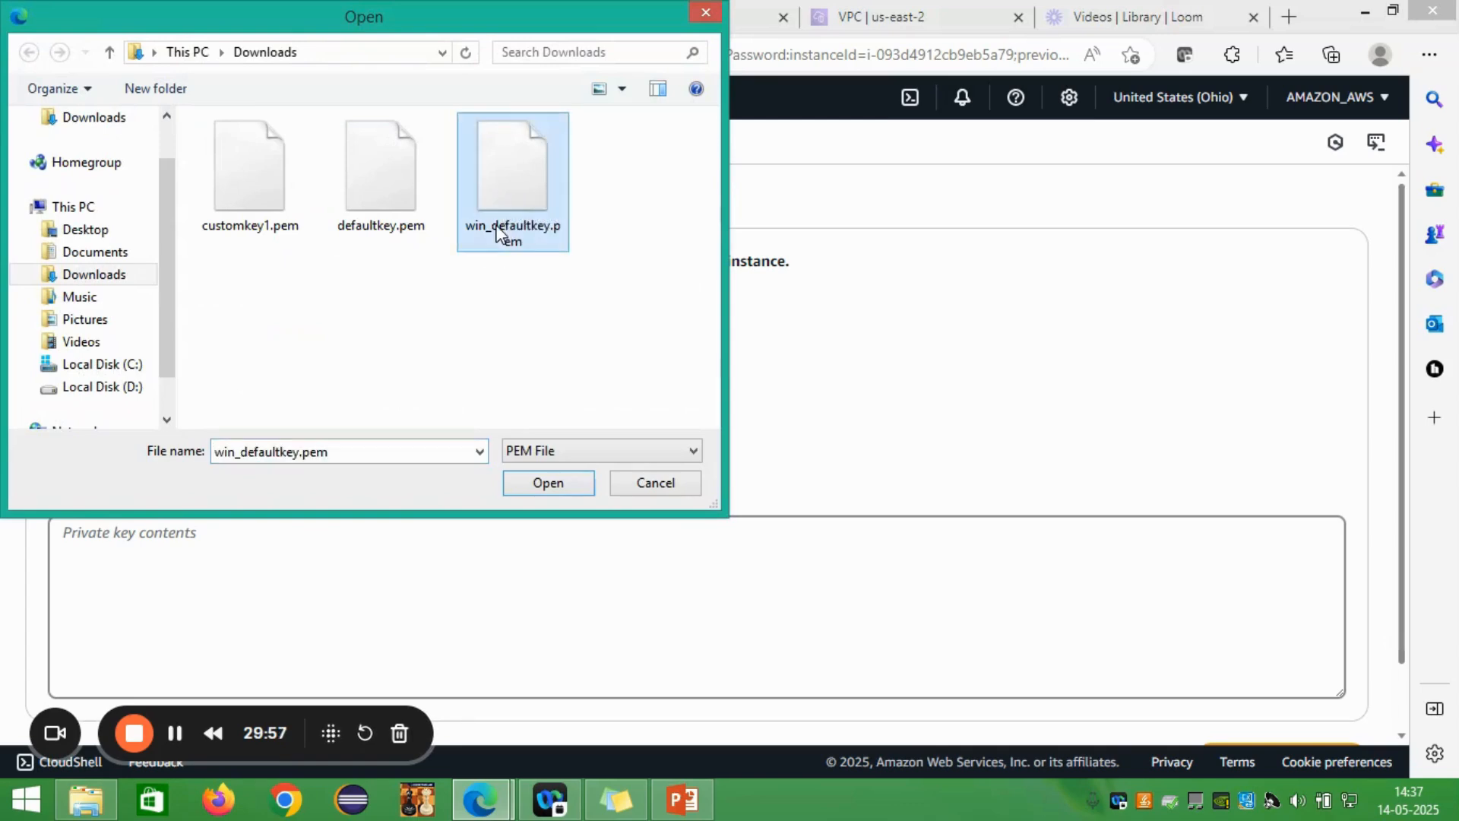
pyautogui.click(373, 210)
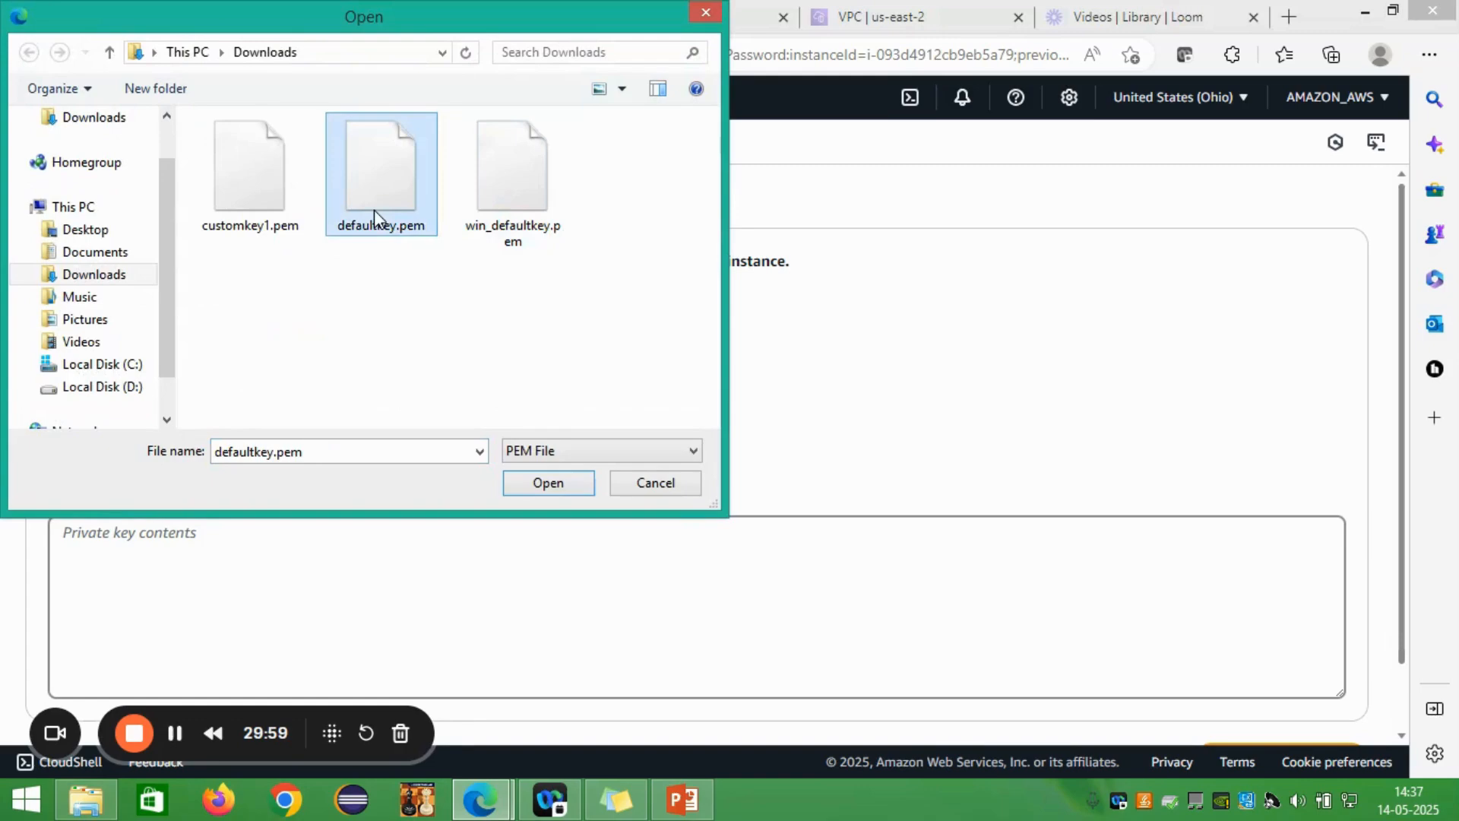
pyautogui.click(582, 481)
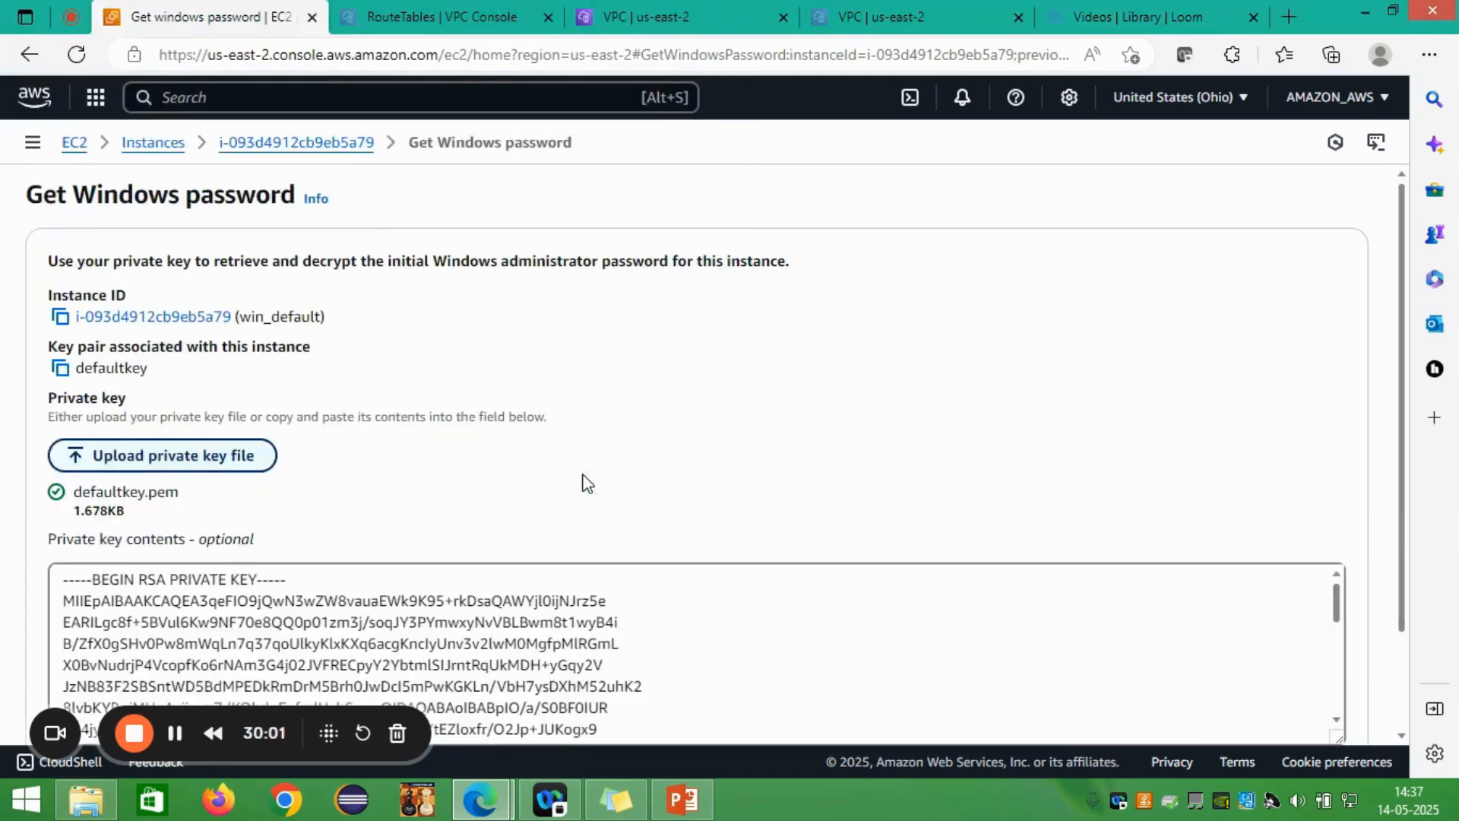
pyautogui.scroll(-2, 991, 429)
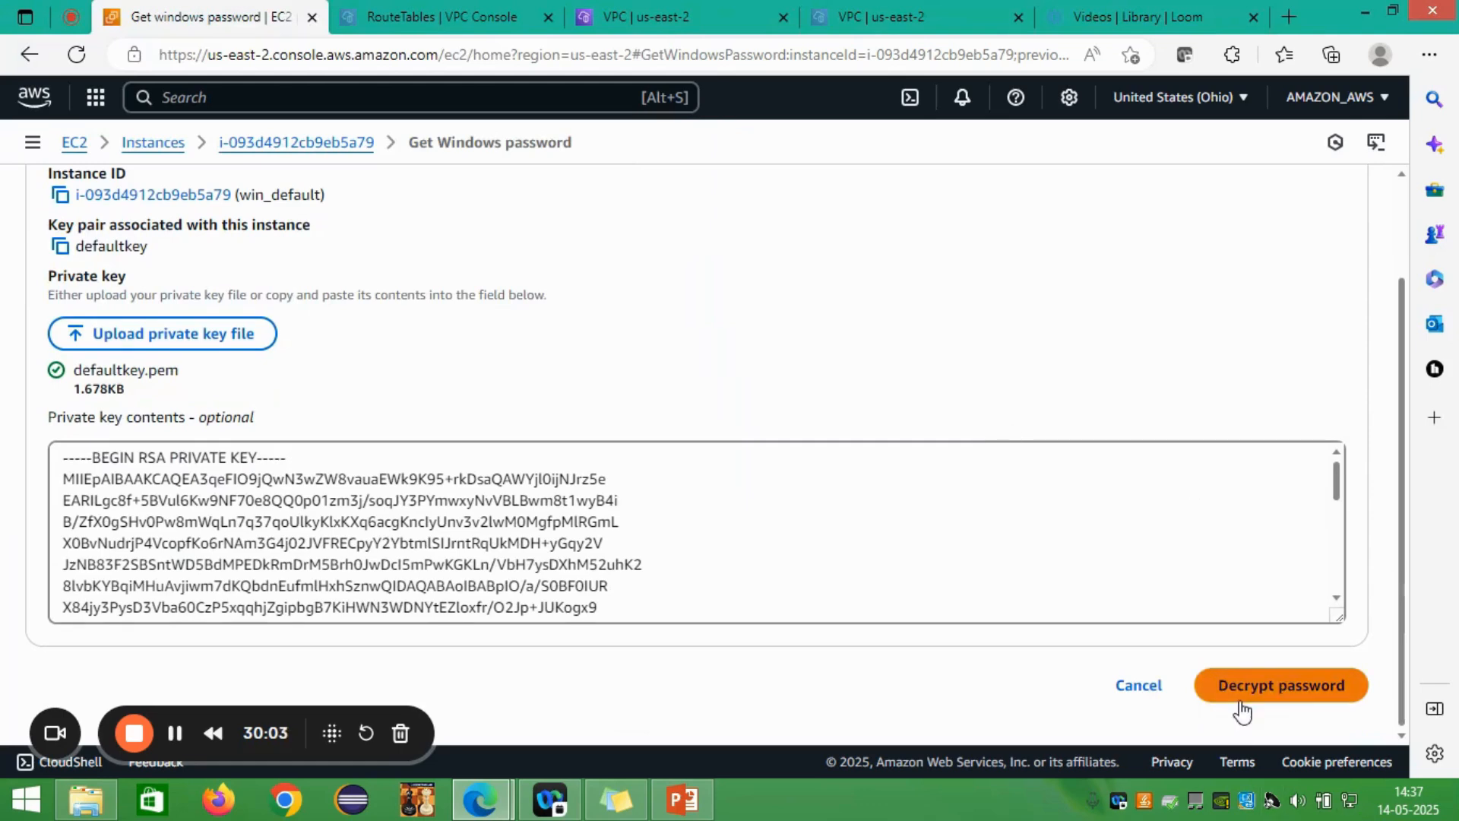
pyautogui.click(1280, 685)
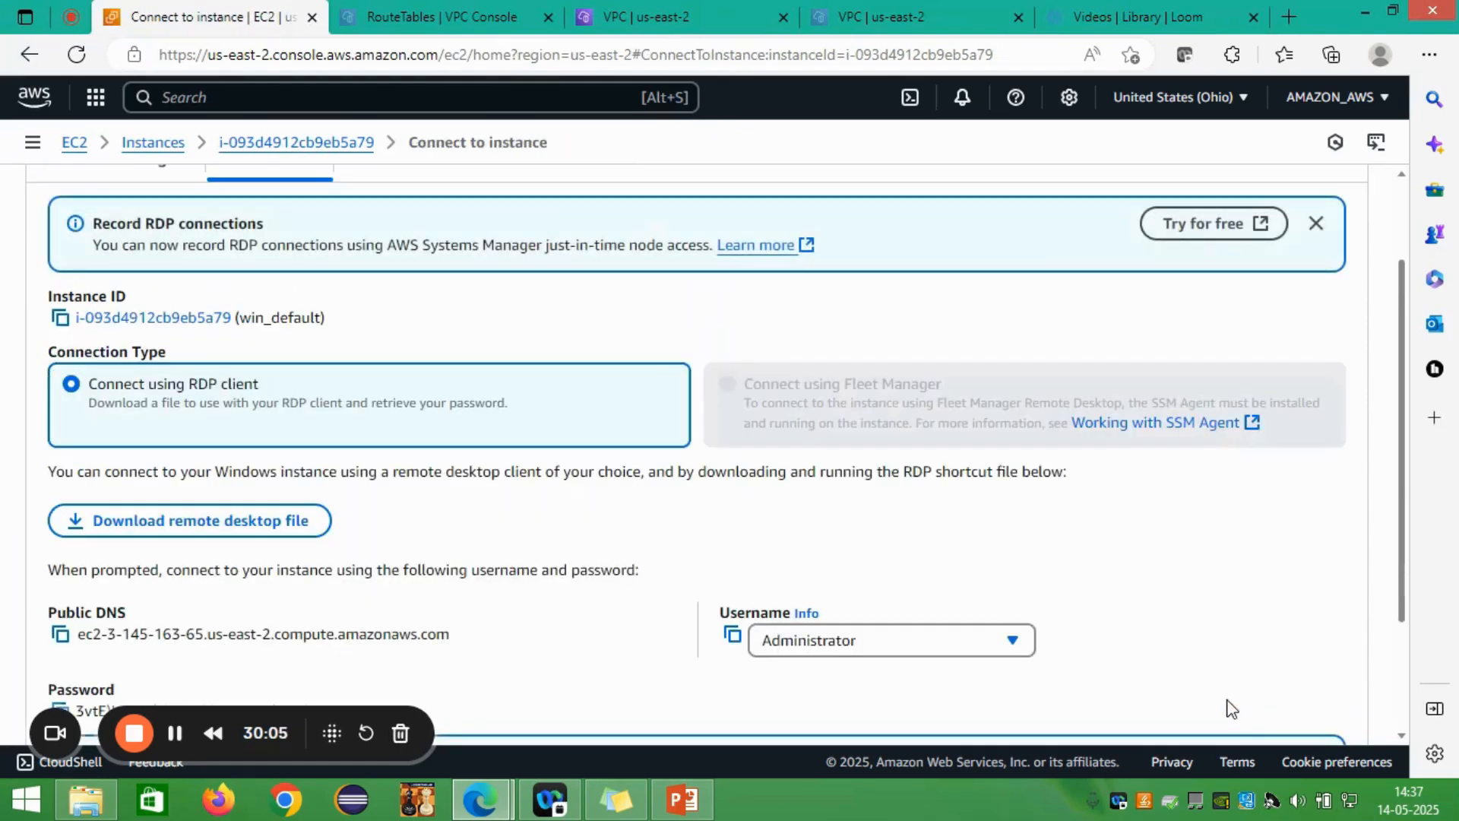
pyautogui.scroll(-3, 453, 618)
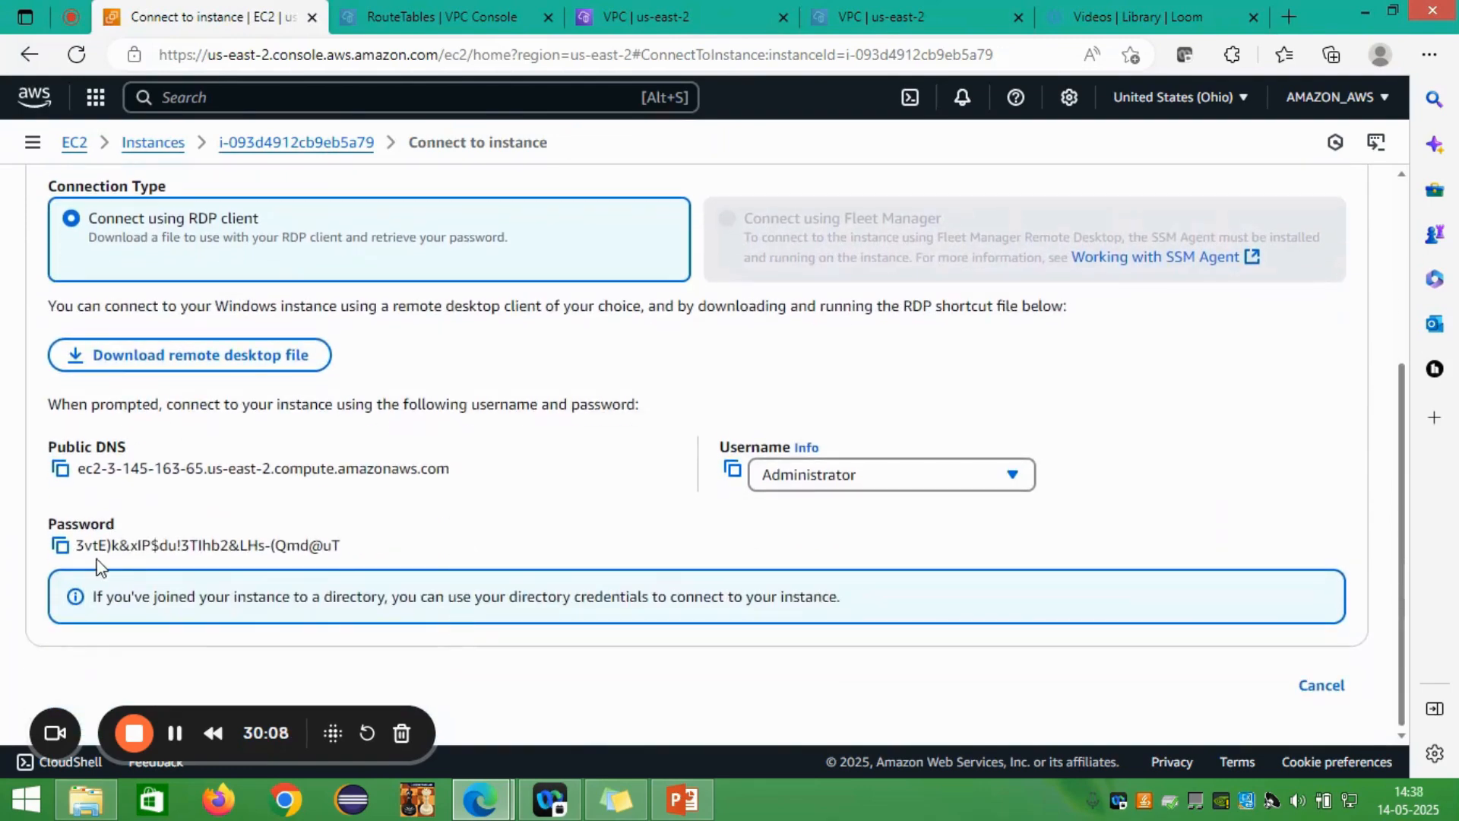
pyautogui.click(59, 545)
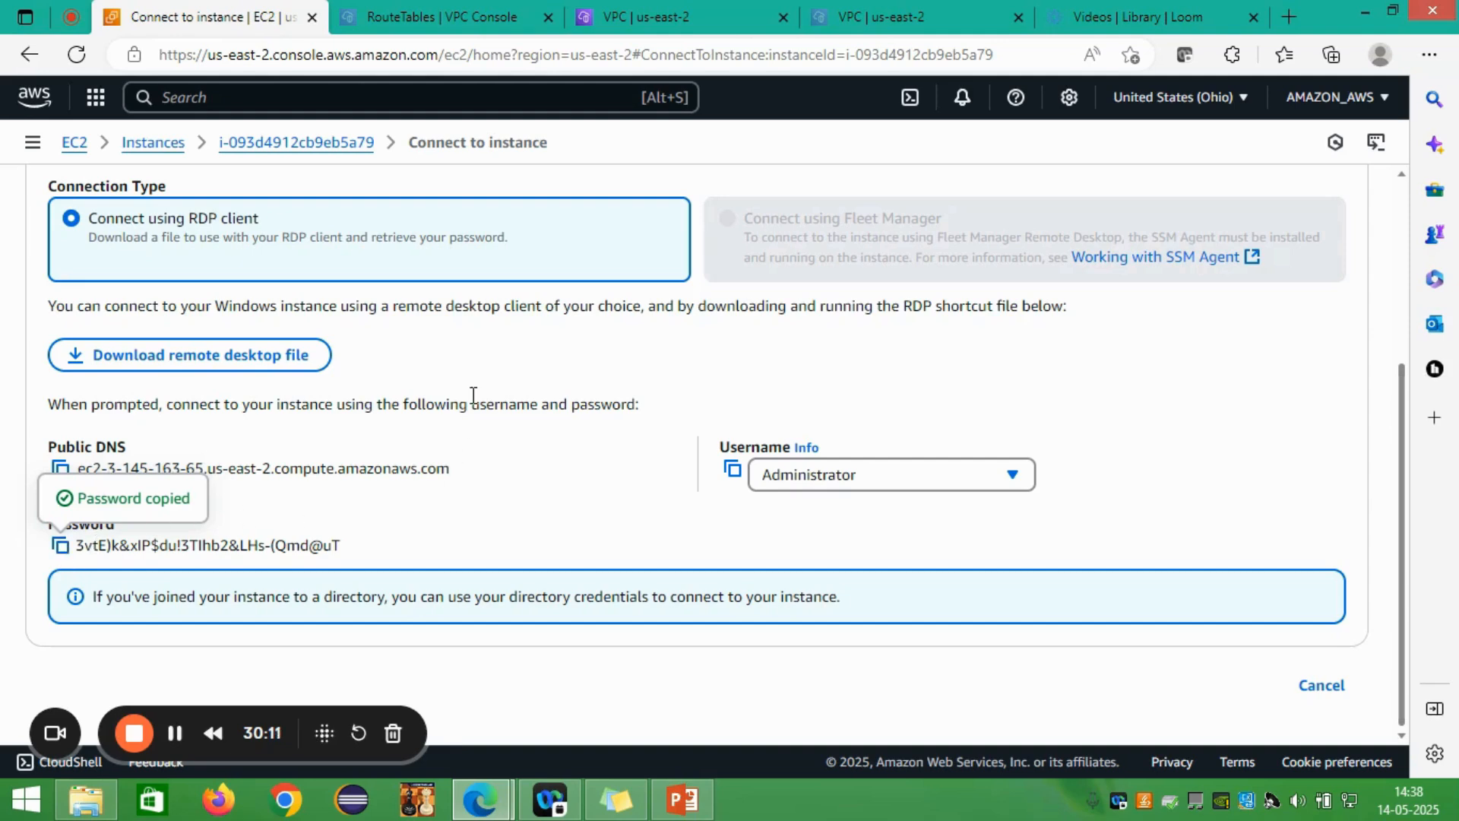
# Step: Open the downloaded win_default (1).rdp file and connect as Administrator, entering the copied account password
pyautogui.click(1428, 54)
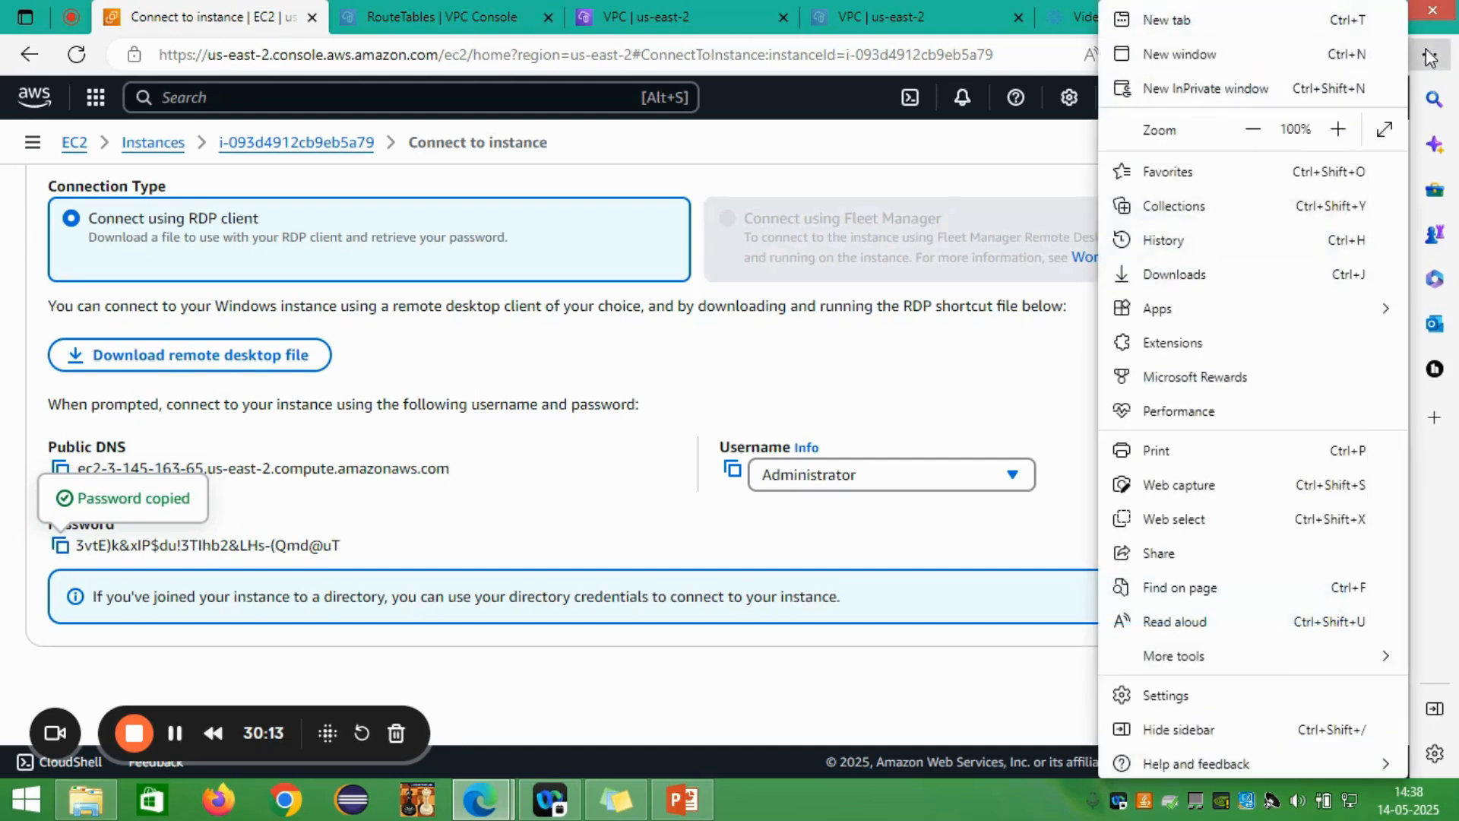
pyautogui.click(1214, 278)
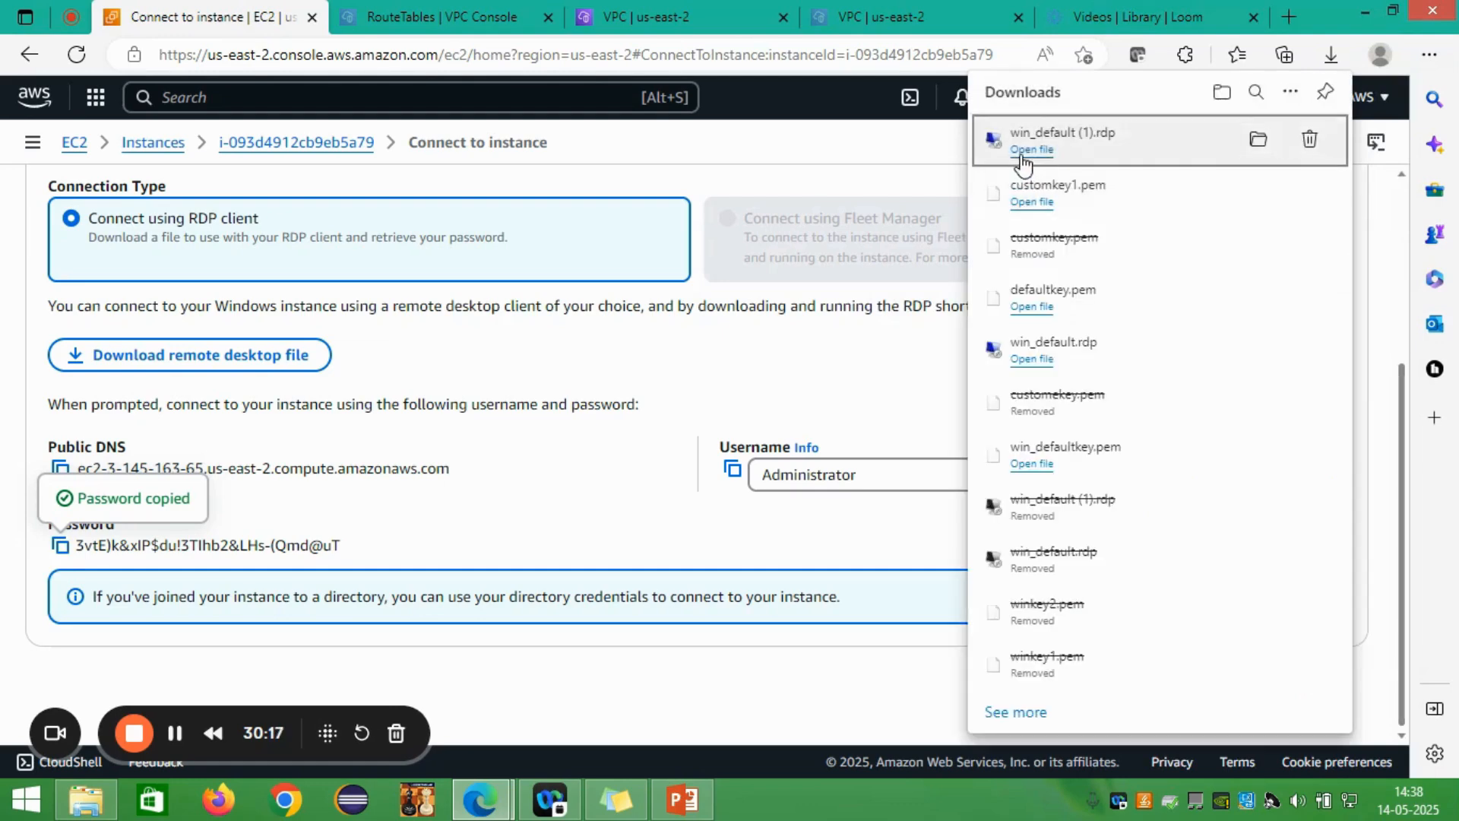
pyautogui.click(1030, 150)
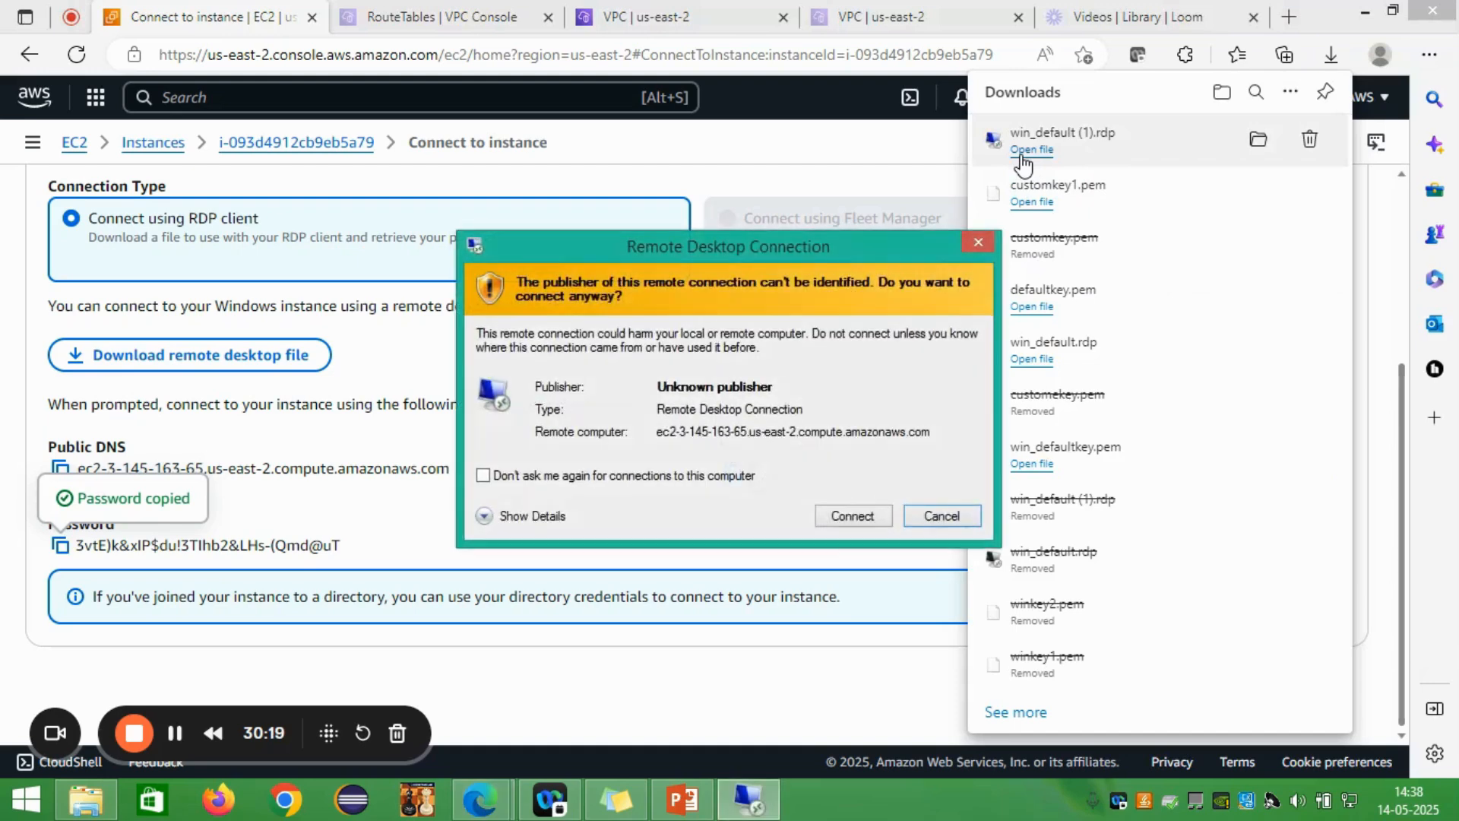
pyautogui.click(841, 517)
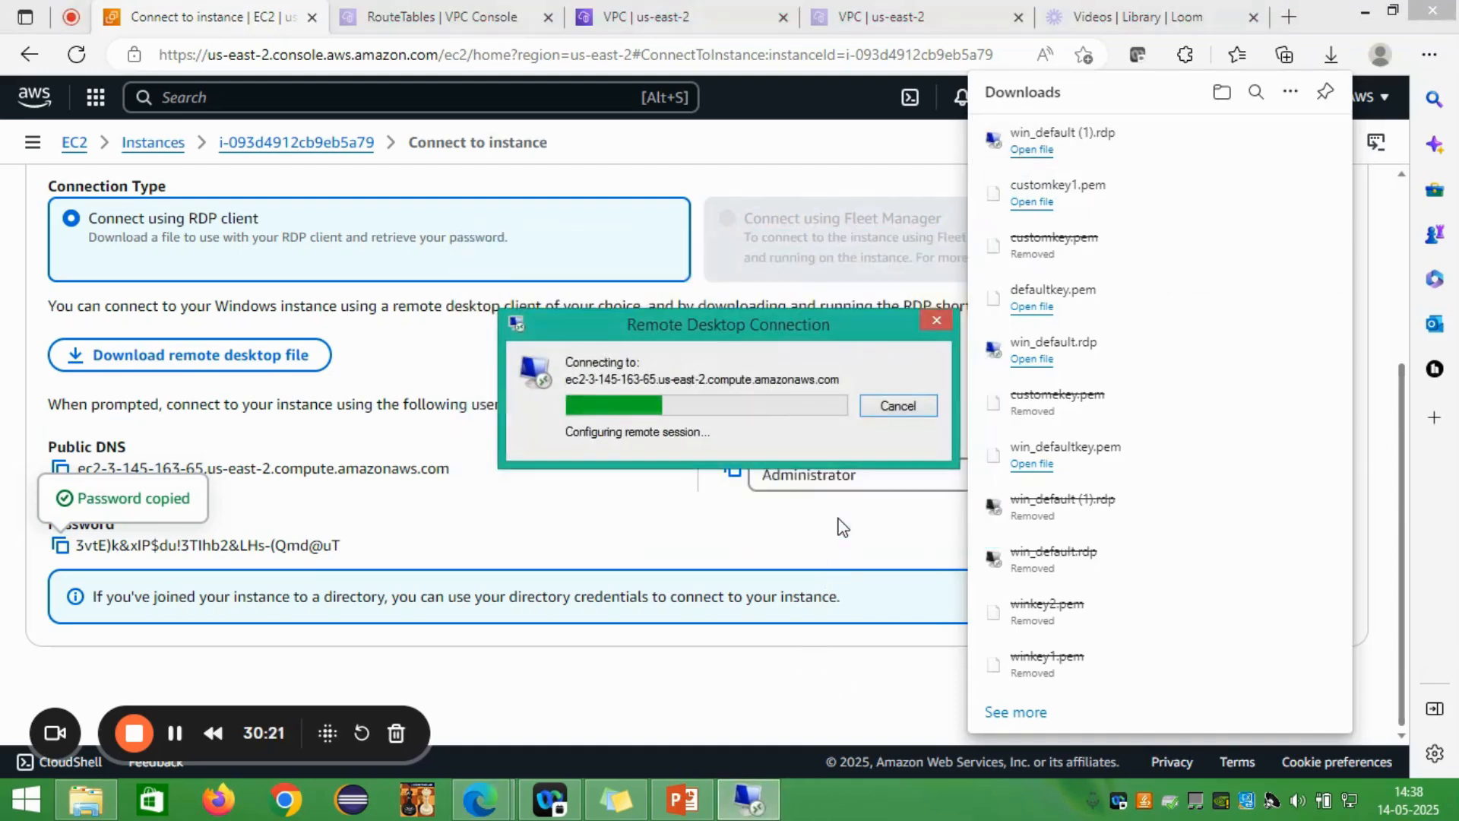
pyautogui.click(722, 350)
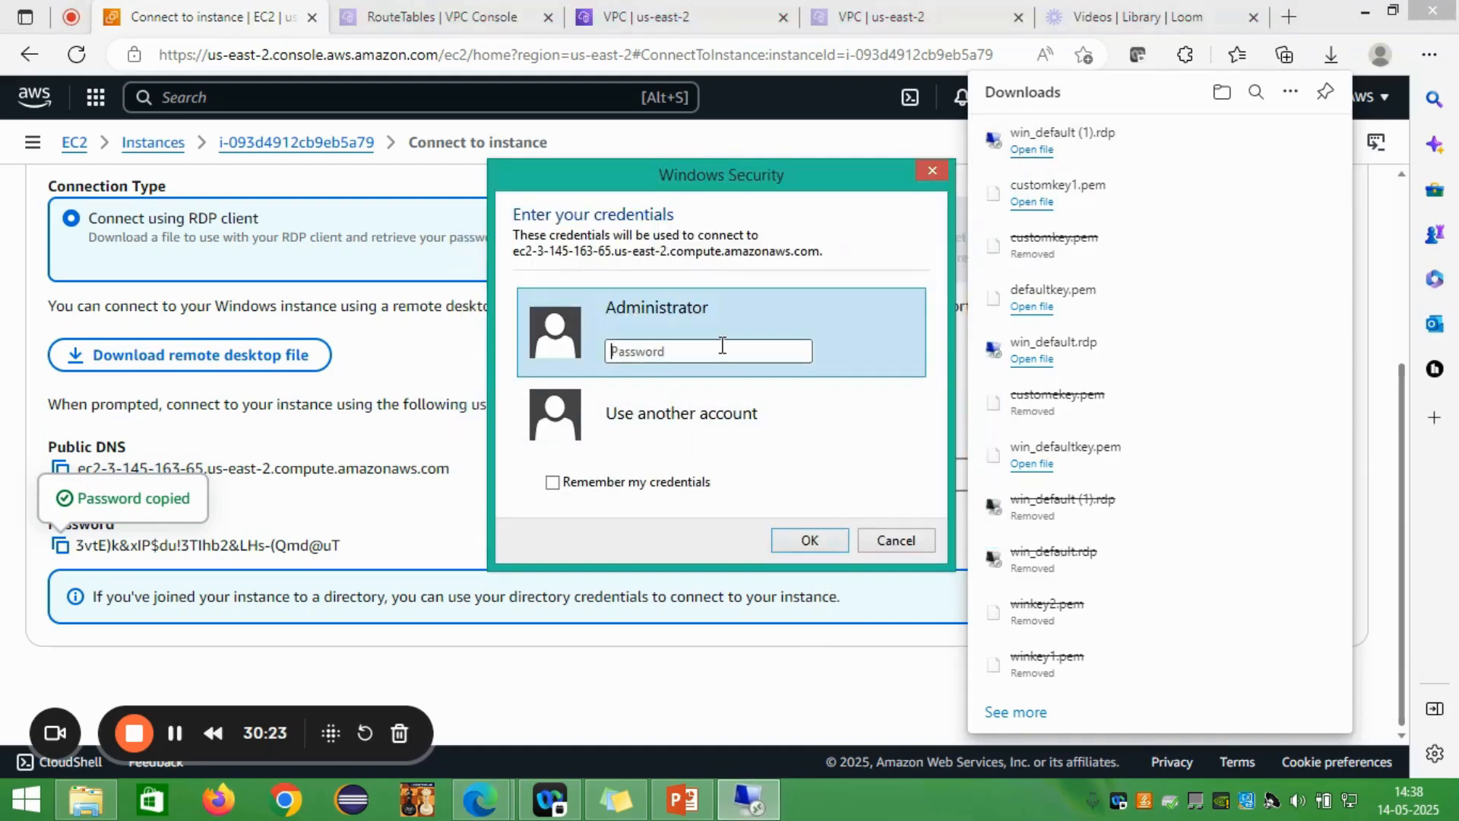
pyautogui.hotkey('ctrl', 'v')
pyautogui.click(809, 541)
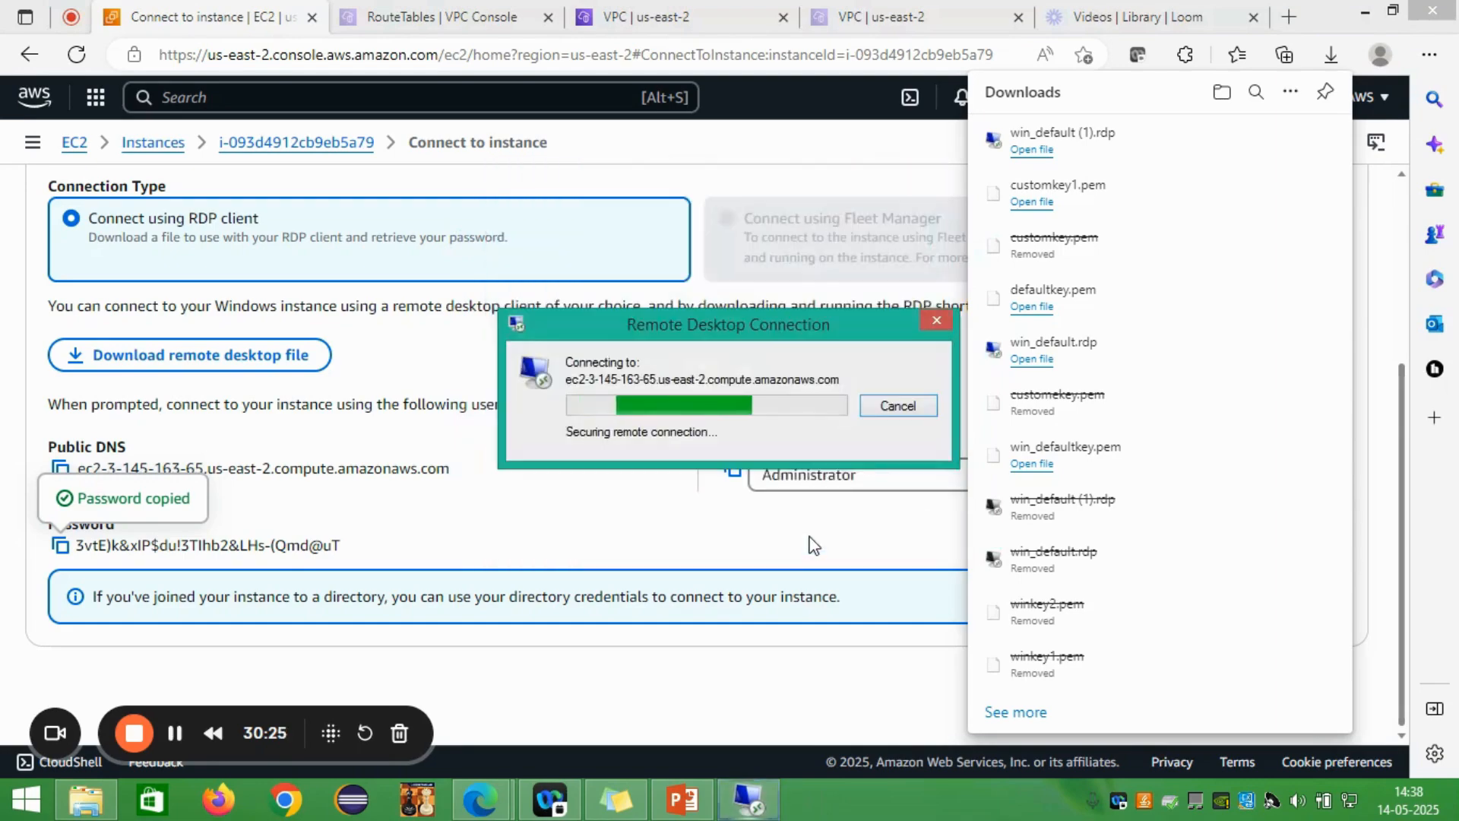
pyautogui.click(813, 579)
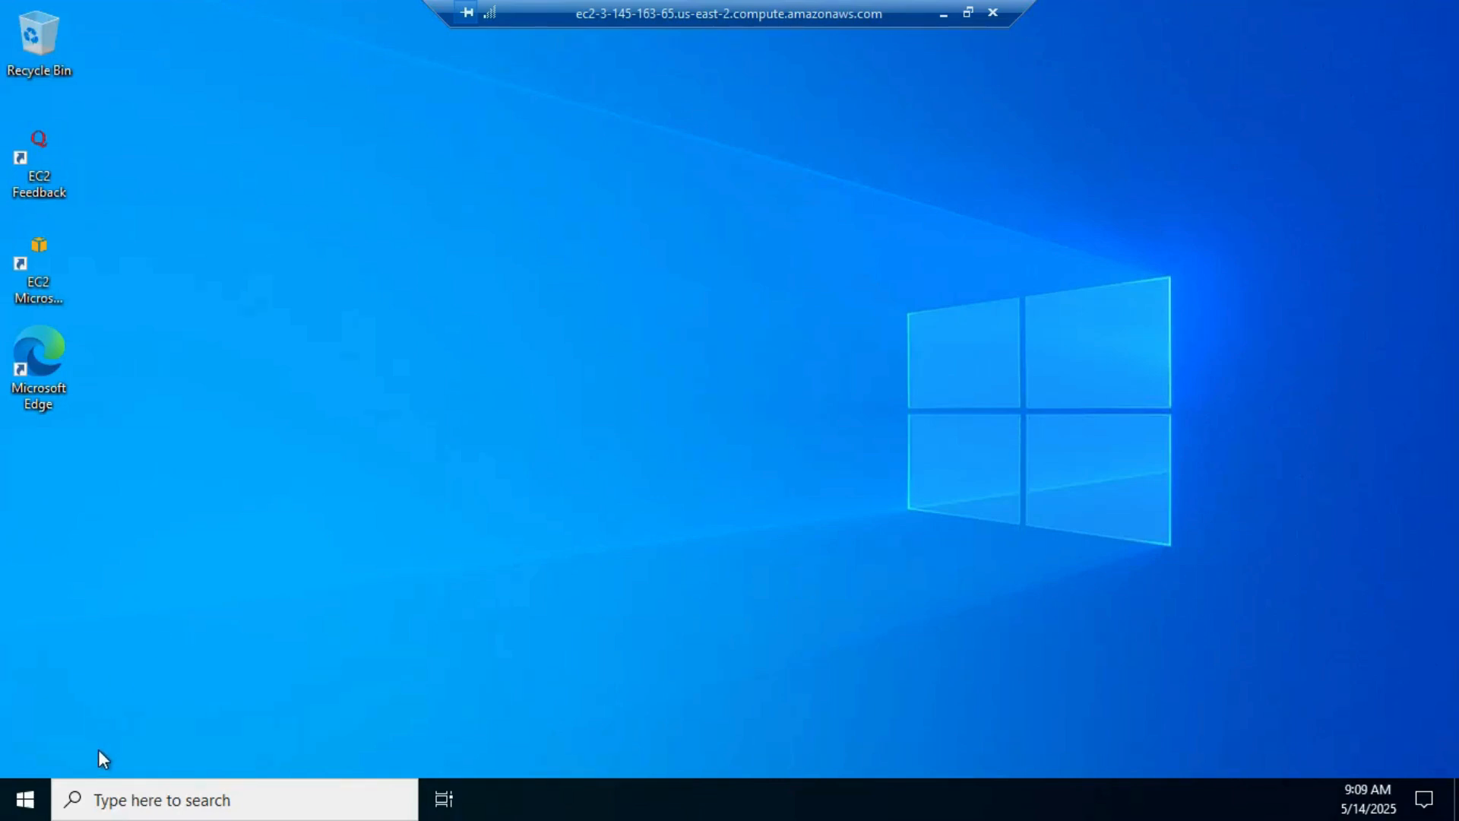
# Step: Minimize the remote session, select only the running win_custom instance in EC2, and open its RDP client connection options
pyautogui.click(942, 17)
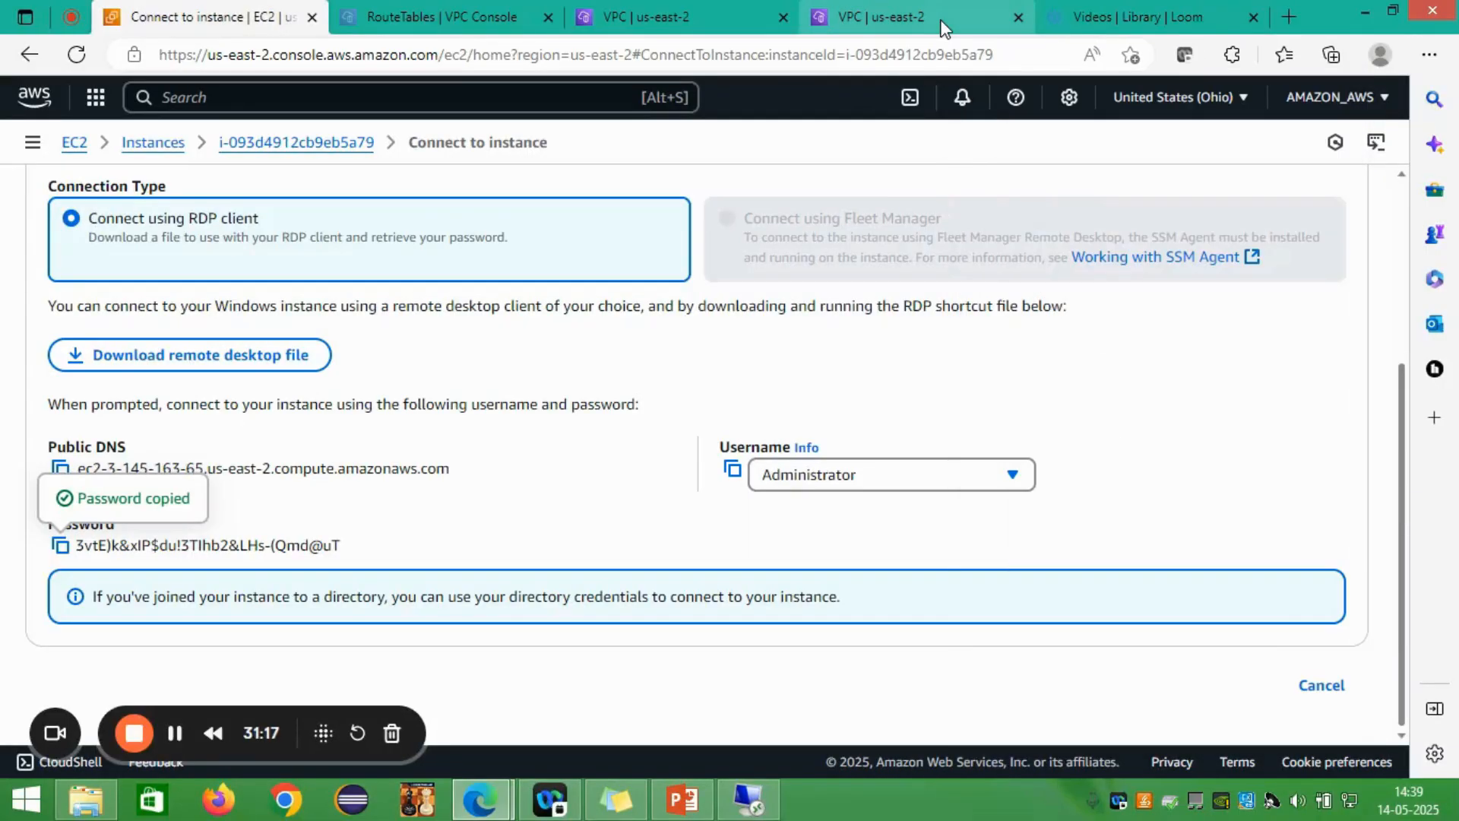
pyautogui.click(152, 145)
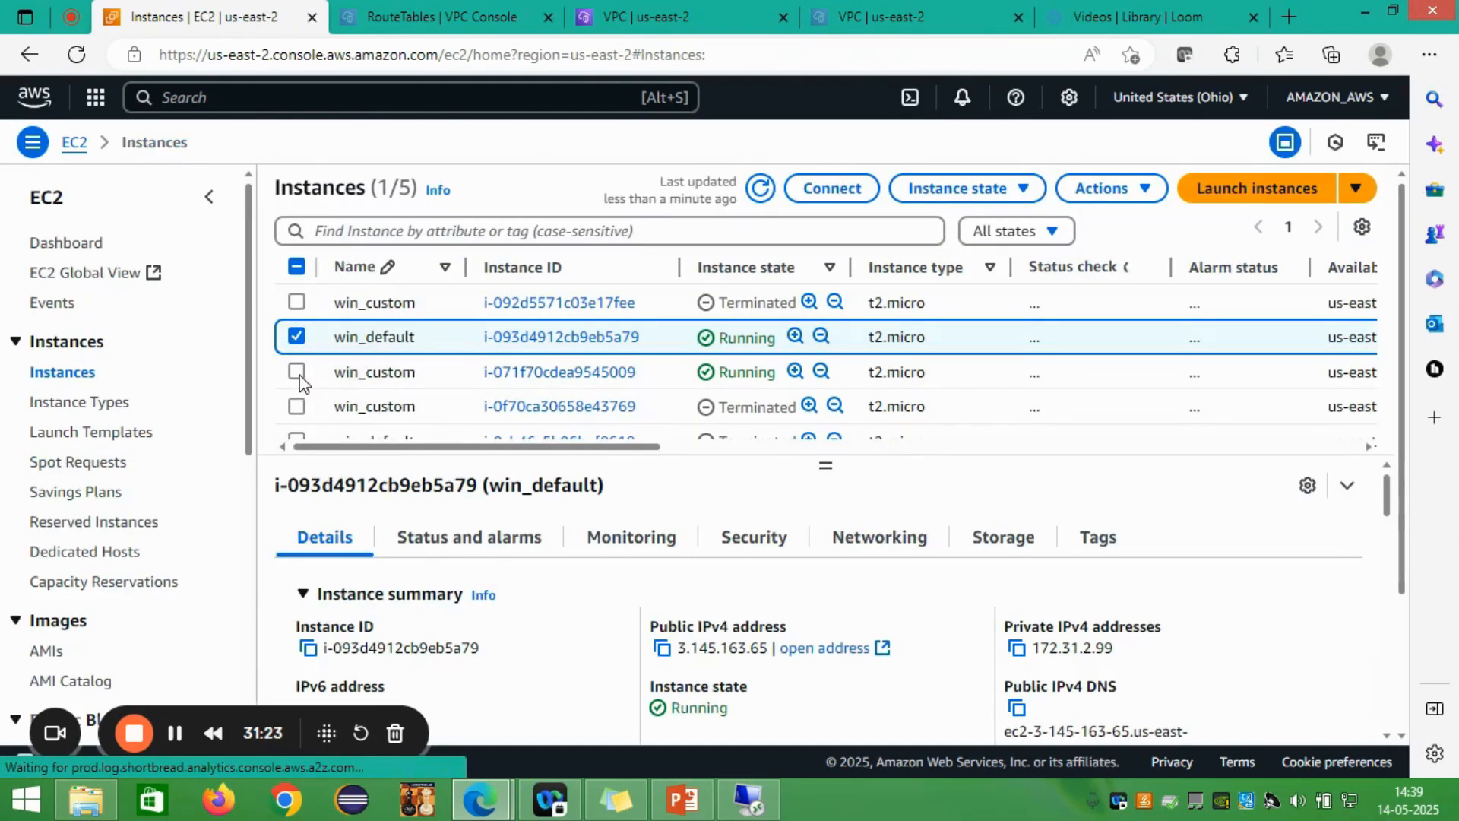
pyautogui.click(297, 372)
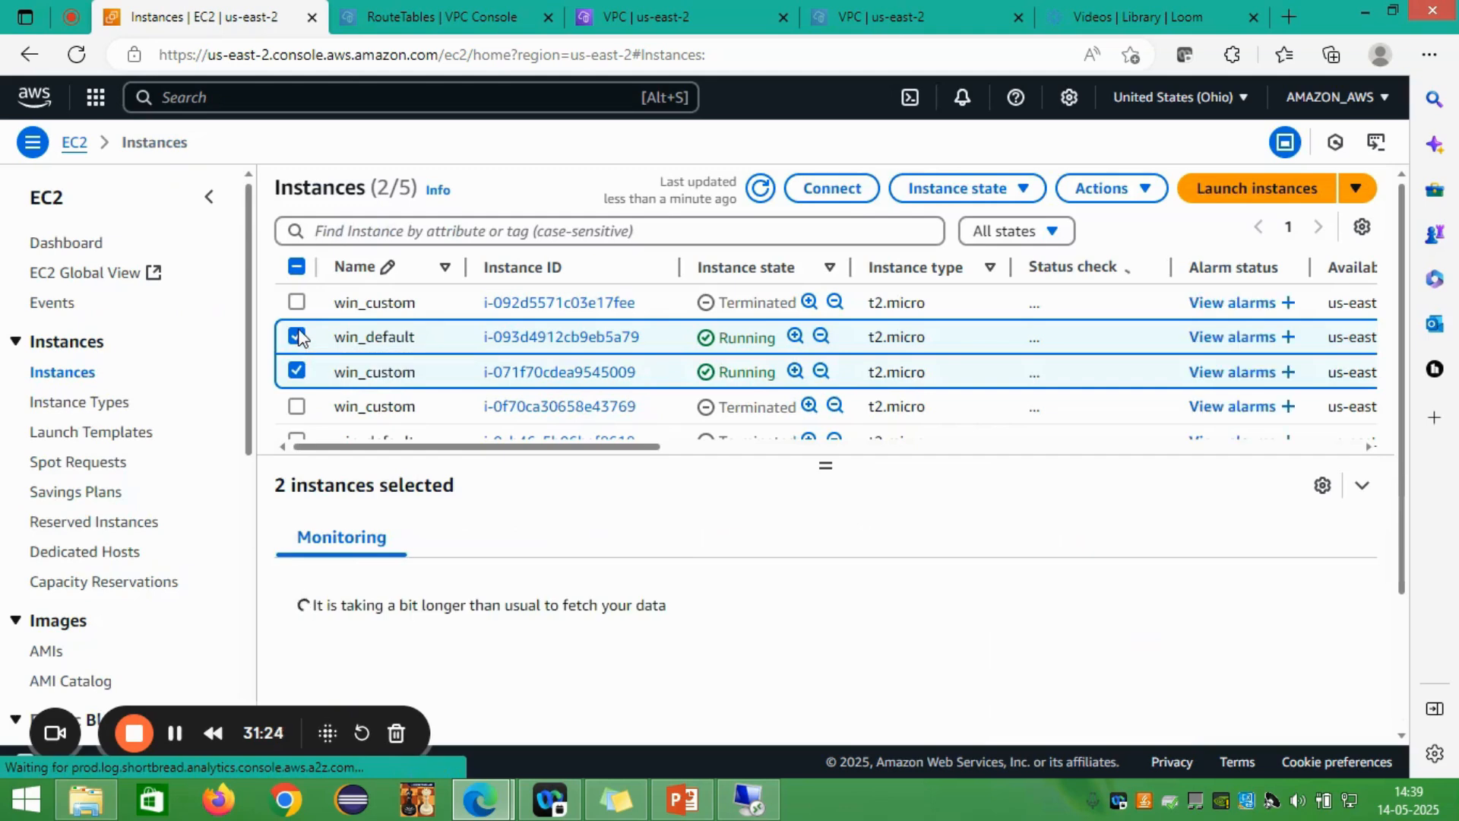
pyautogui.click(297, 337)
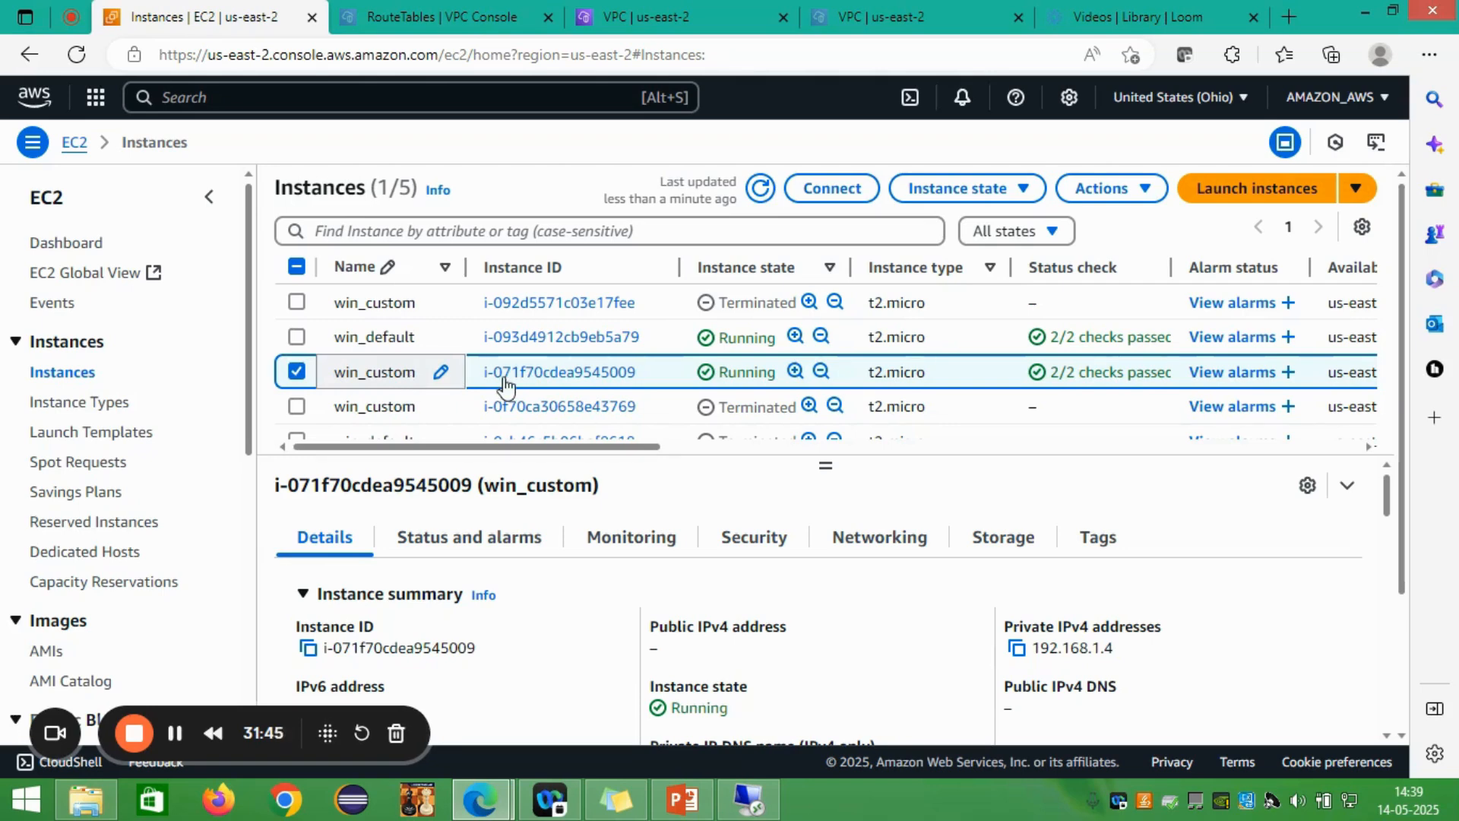
pyautogui.click(854, 197)
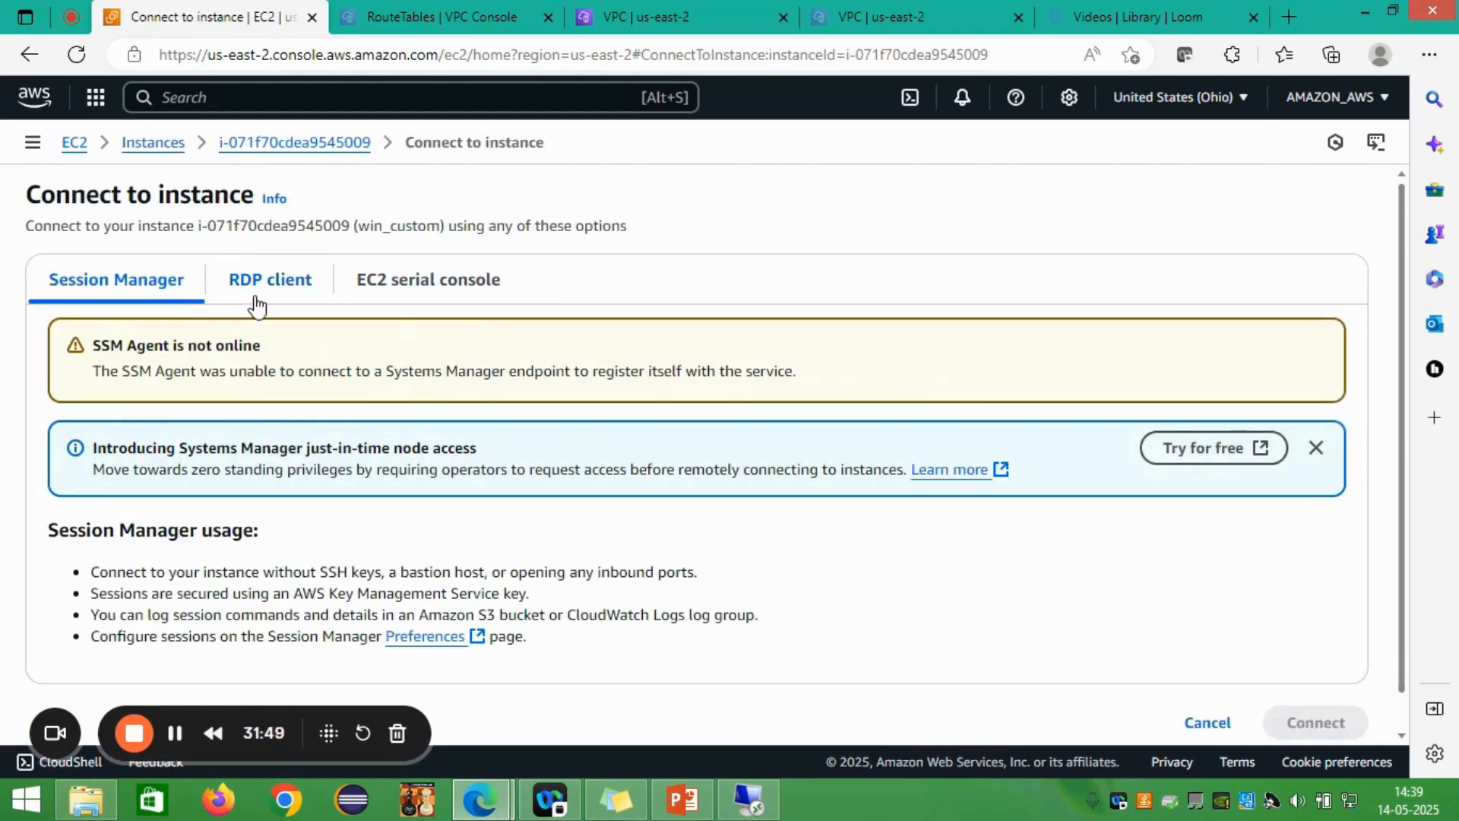
pyautogui.click(257, 303)
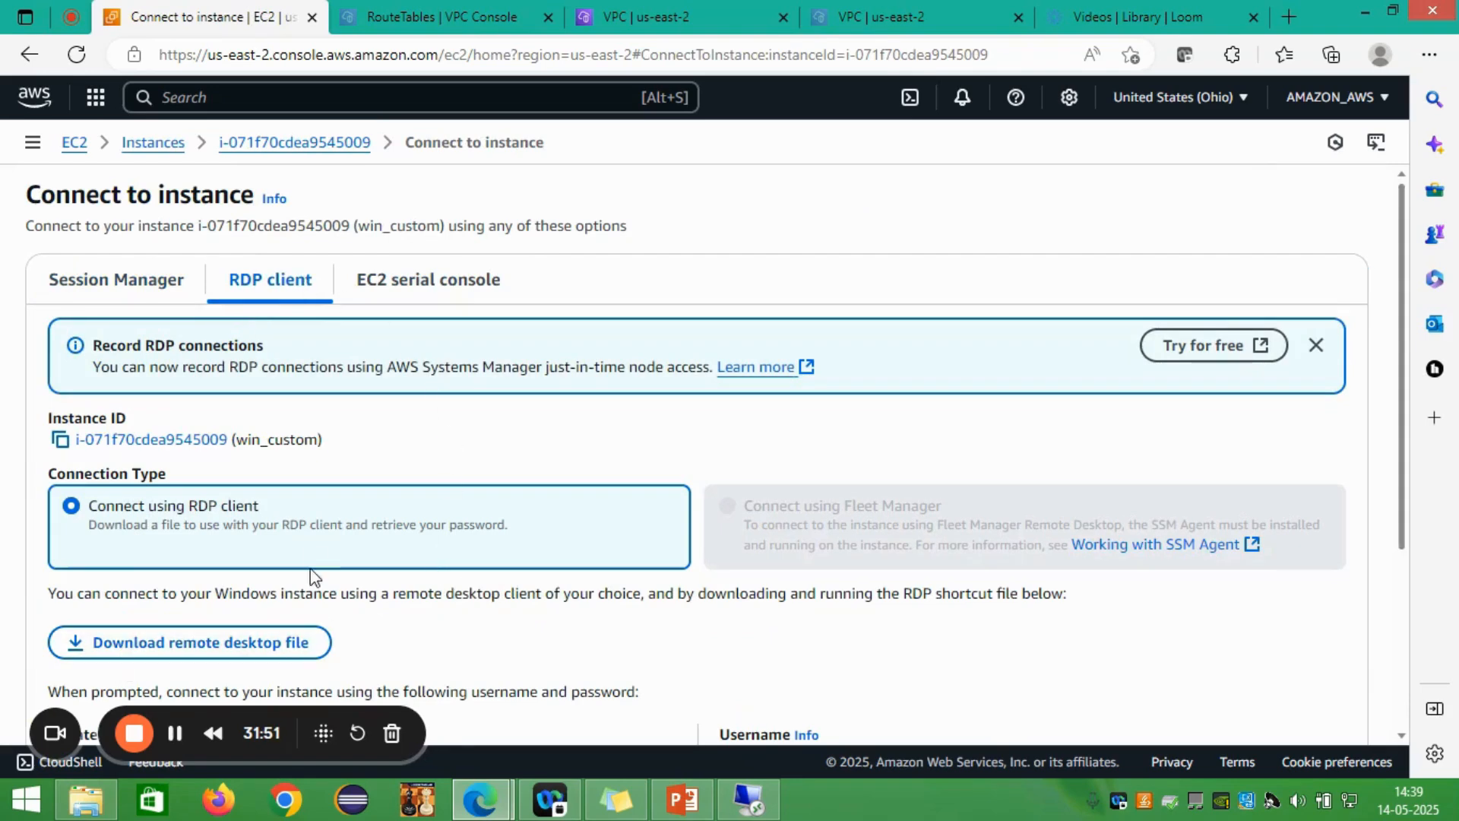
# Step: Decrypt win_custom's Windows administrator password using the private key file customkey1.pem
pyautogui.scroll(-4, 310, 577)
pyautogui.click(231, 537)
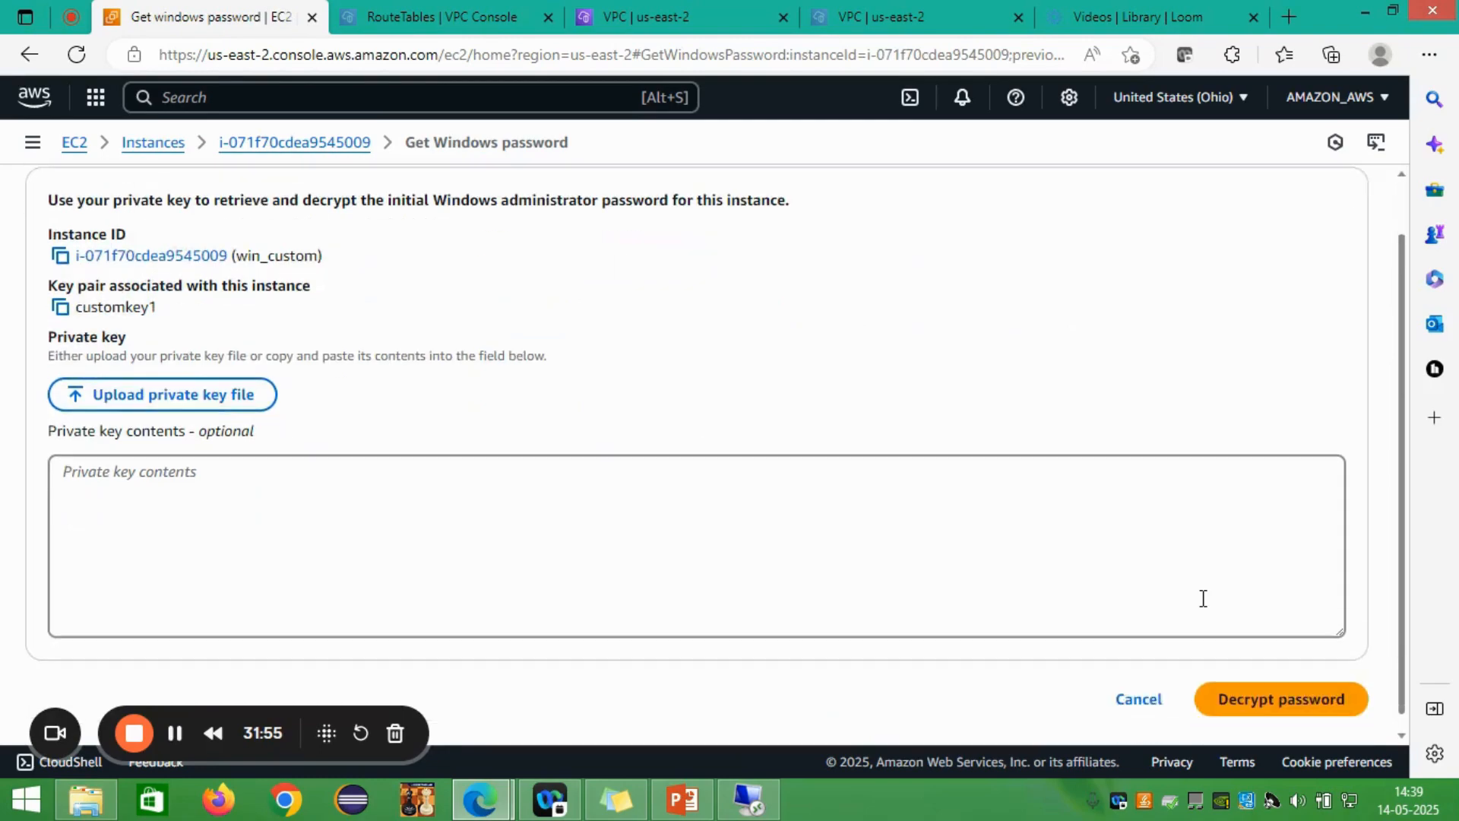
pyautogui.scroll(-1, 1064, 555)
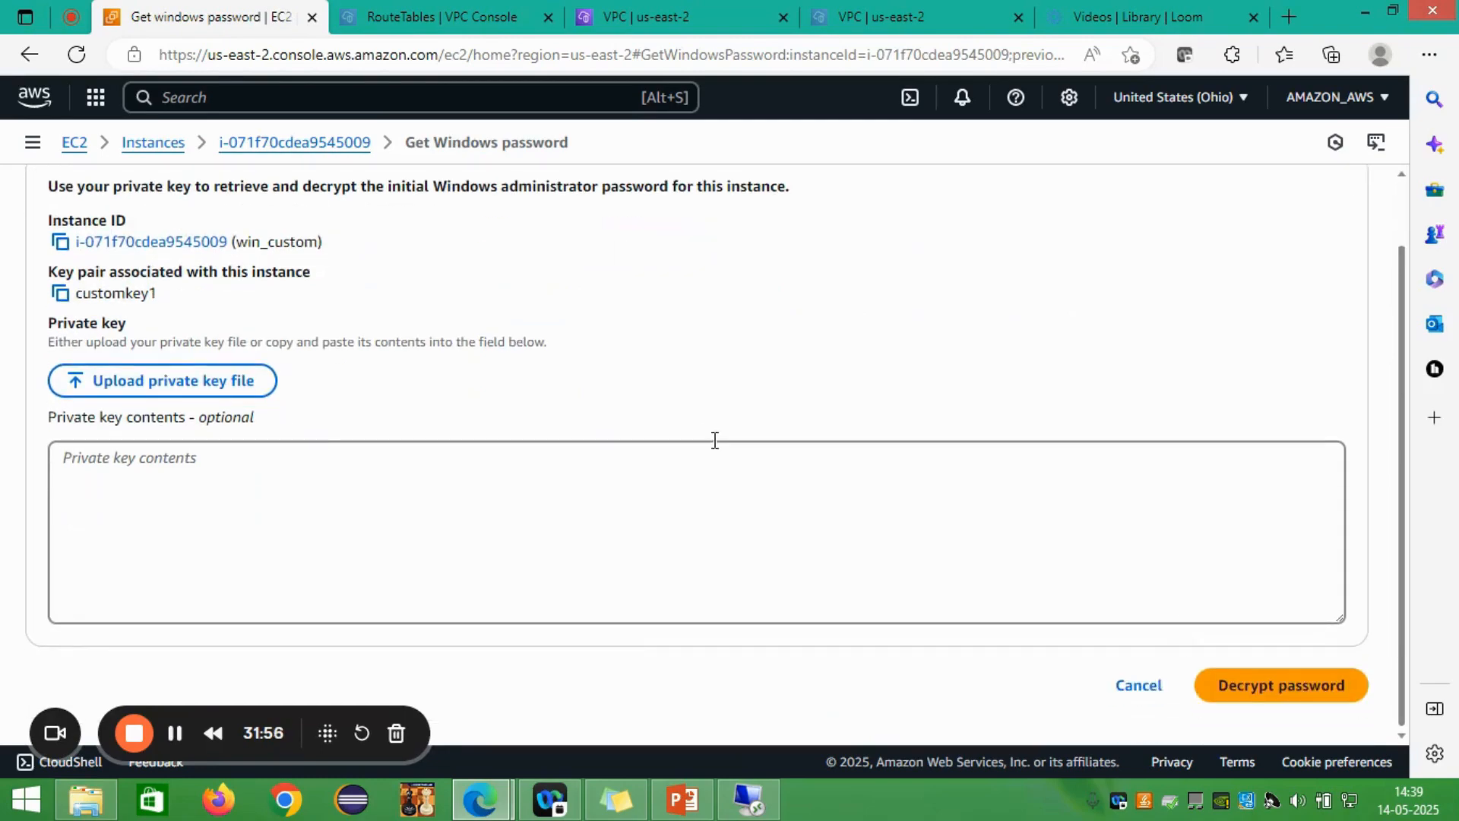
pyautogui.click(250, 397)
pyautogui.click(263, 207)
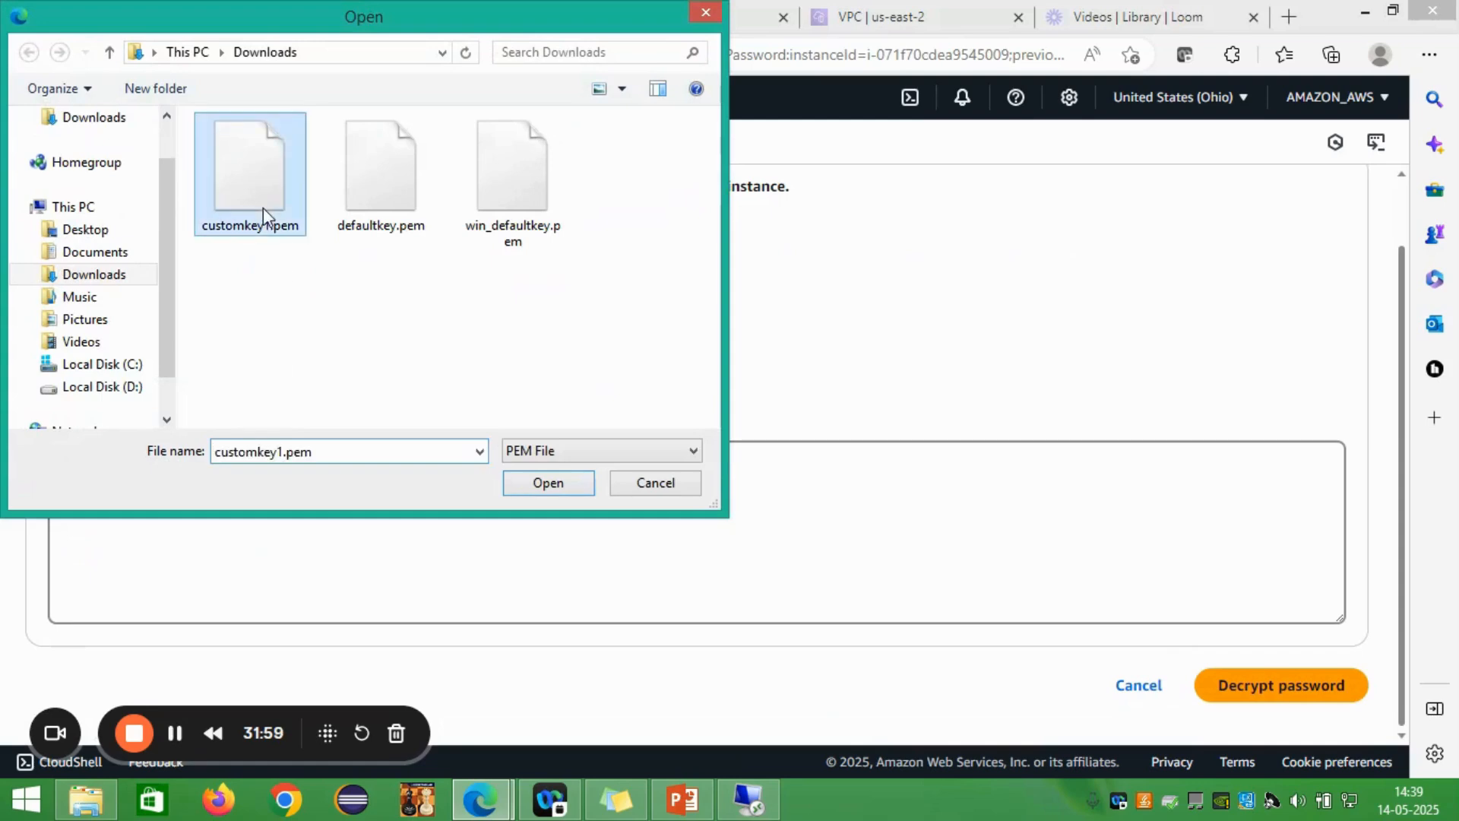
pyautogui.click(582, 488)
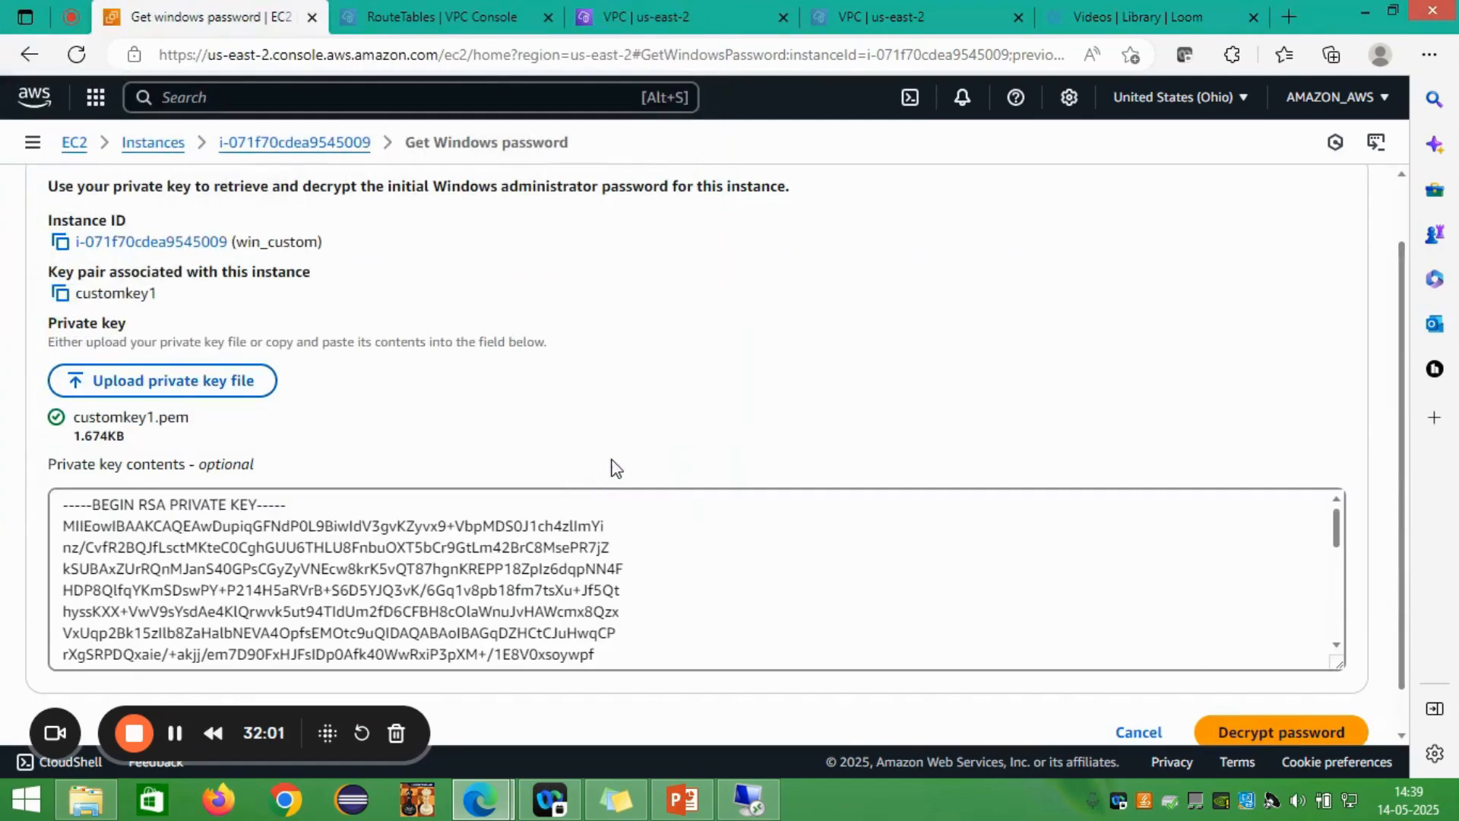
pyautogui.click(1242, 733)
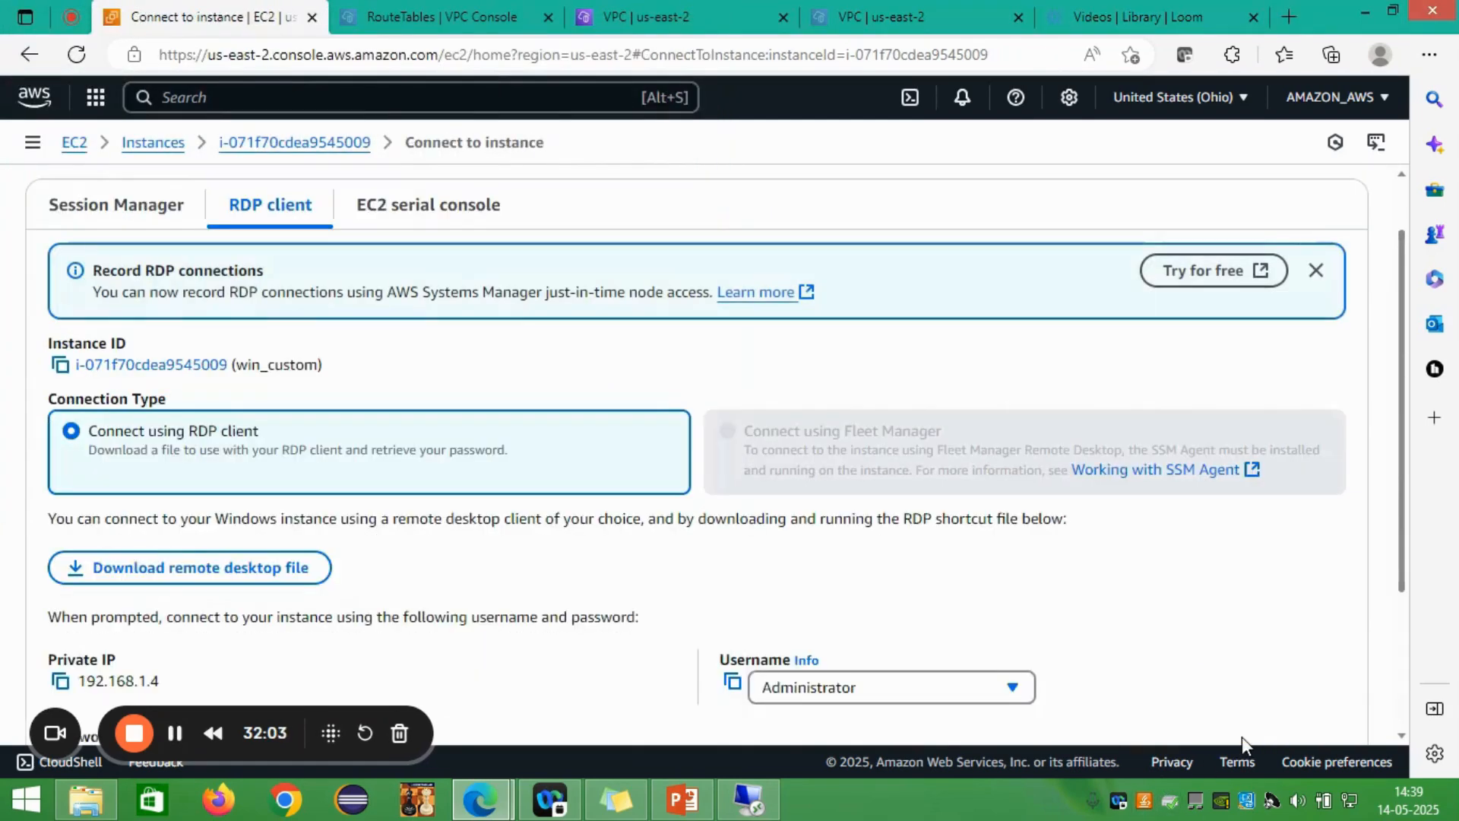
# Step: Copy win_custom's private IP, switch to the win_default remote session, and launch Remote Desktop Connection there by searching for "remote"
pyautogui.scroll(-2, 609, 664)
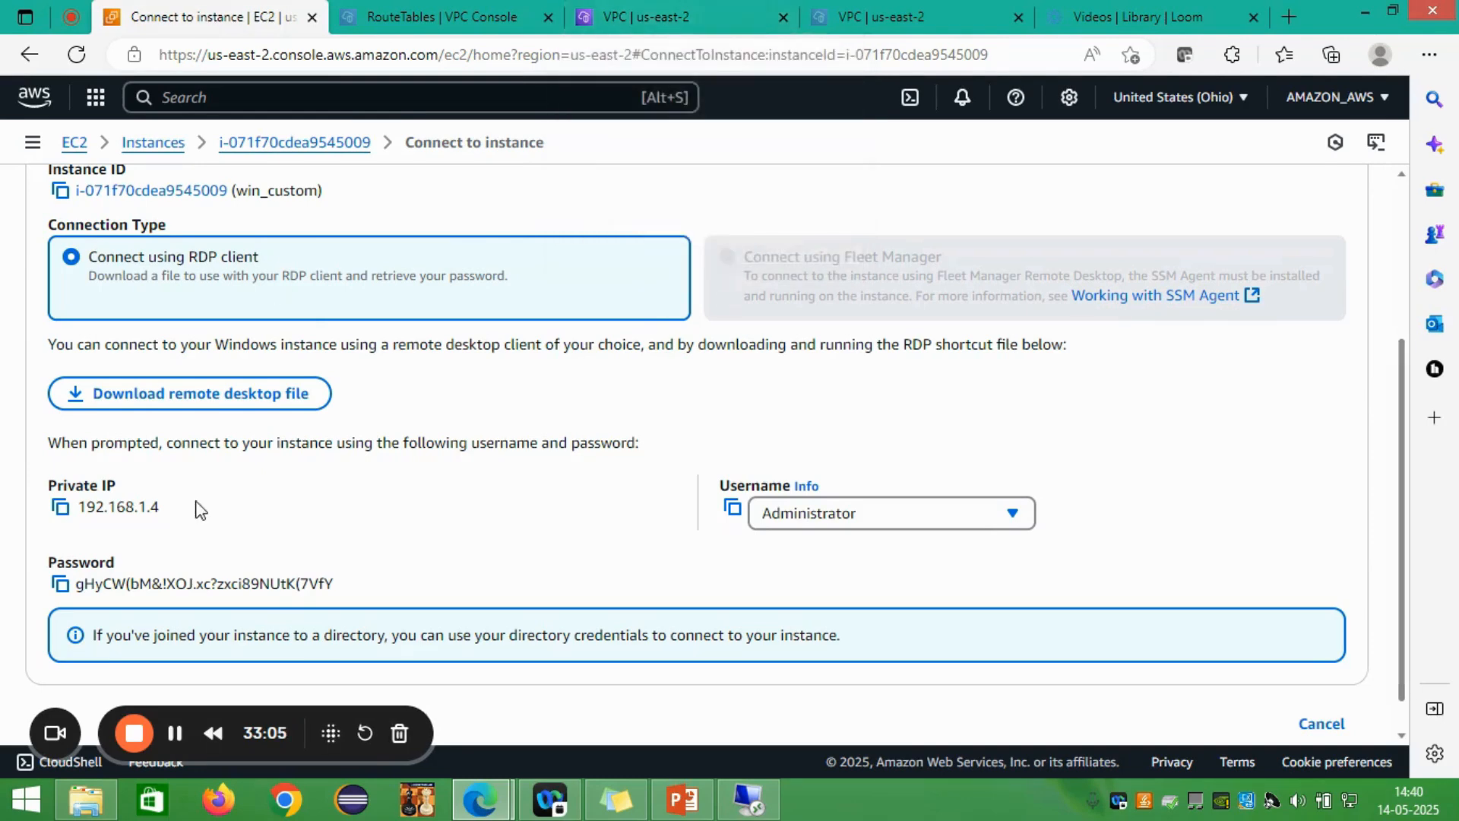
pyautogui.click(61, 506)
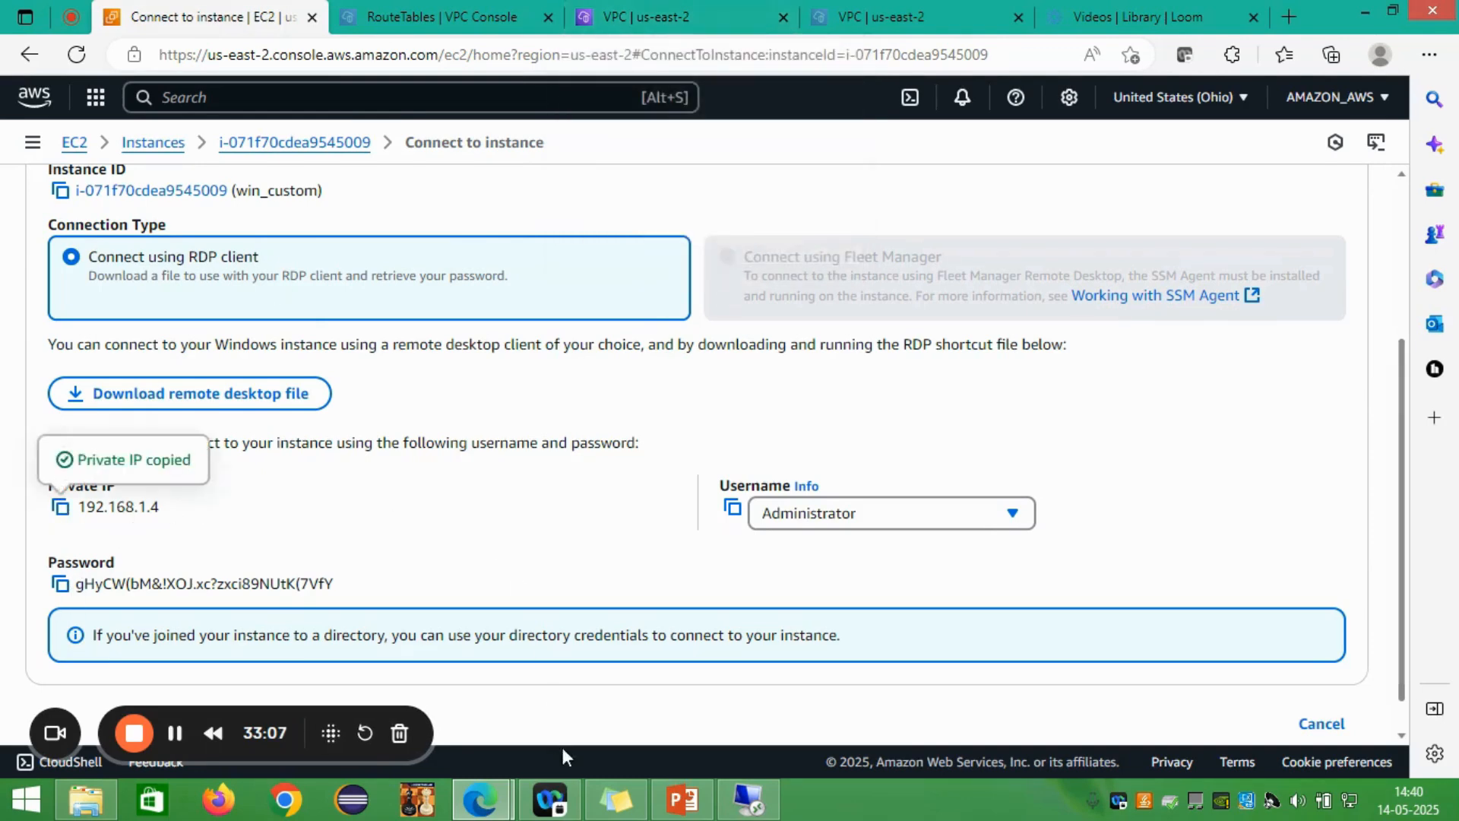
pyautogui.click(748, 798)
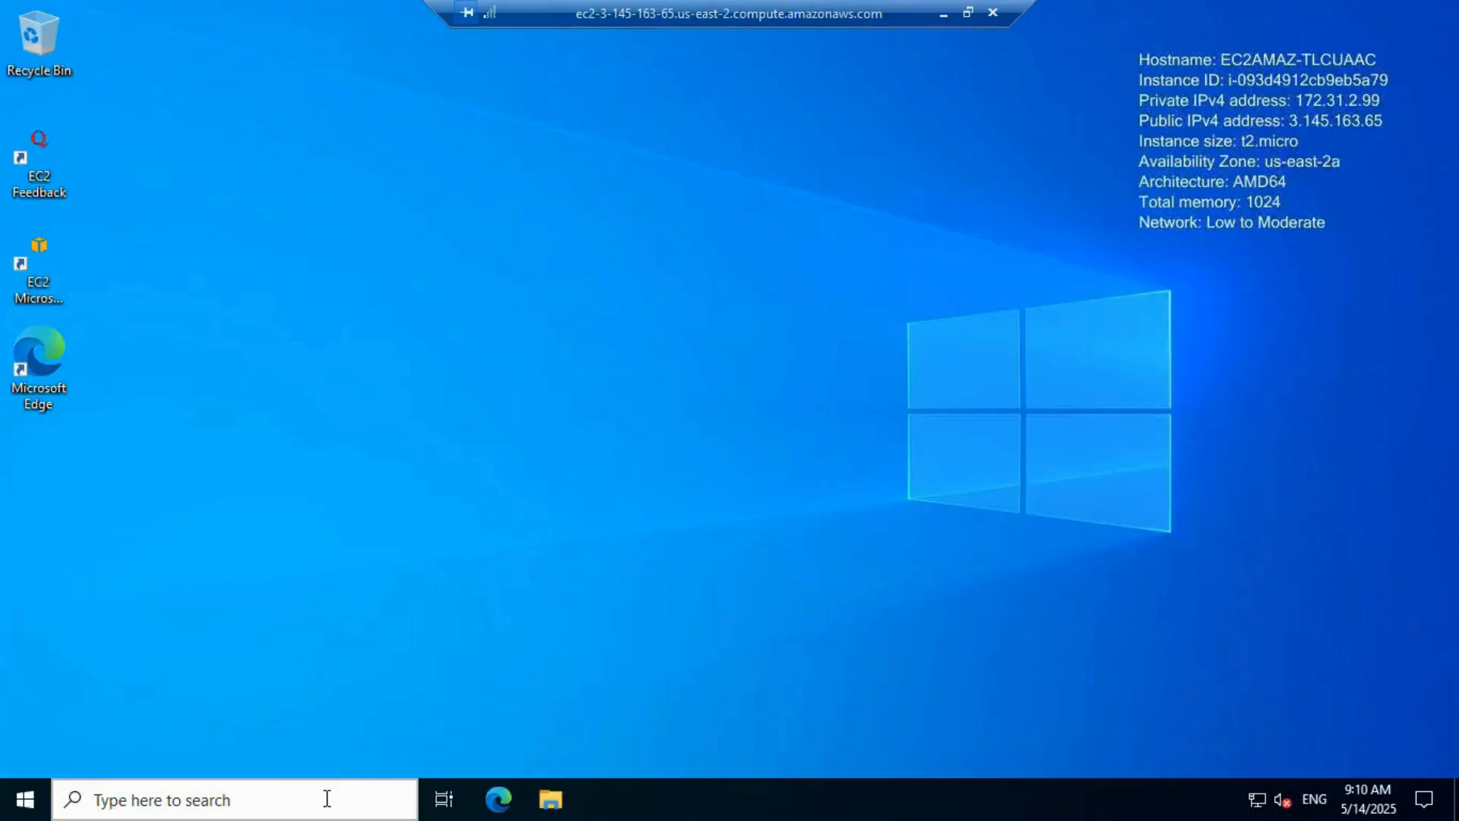
pyautogui.click(262, 804)
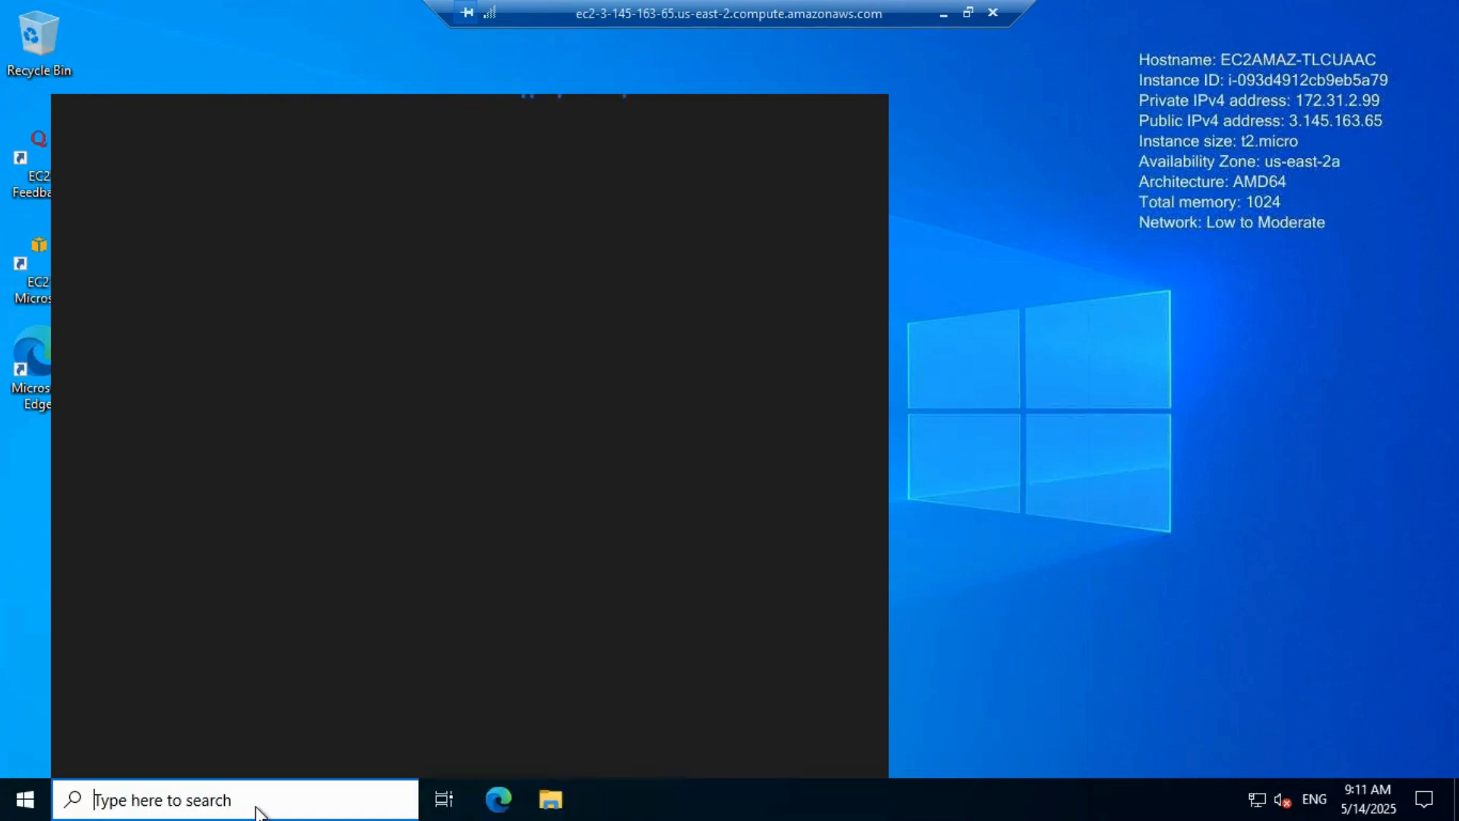
pyautogui.write('remote')
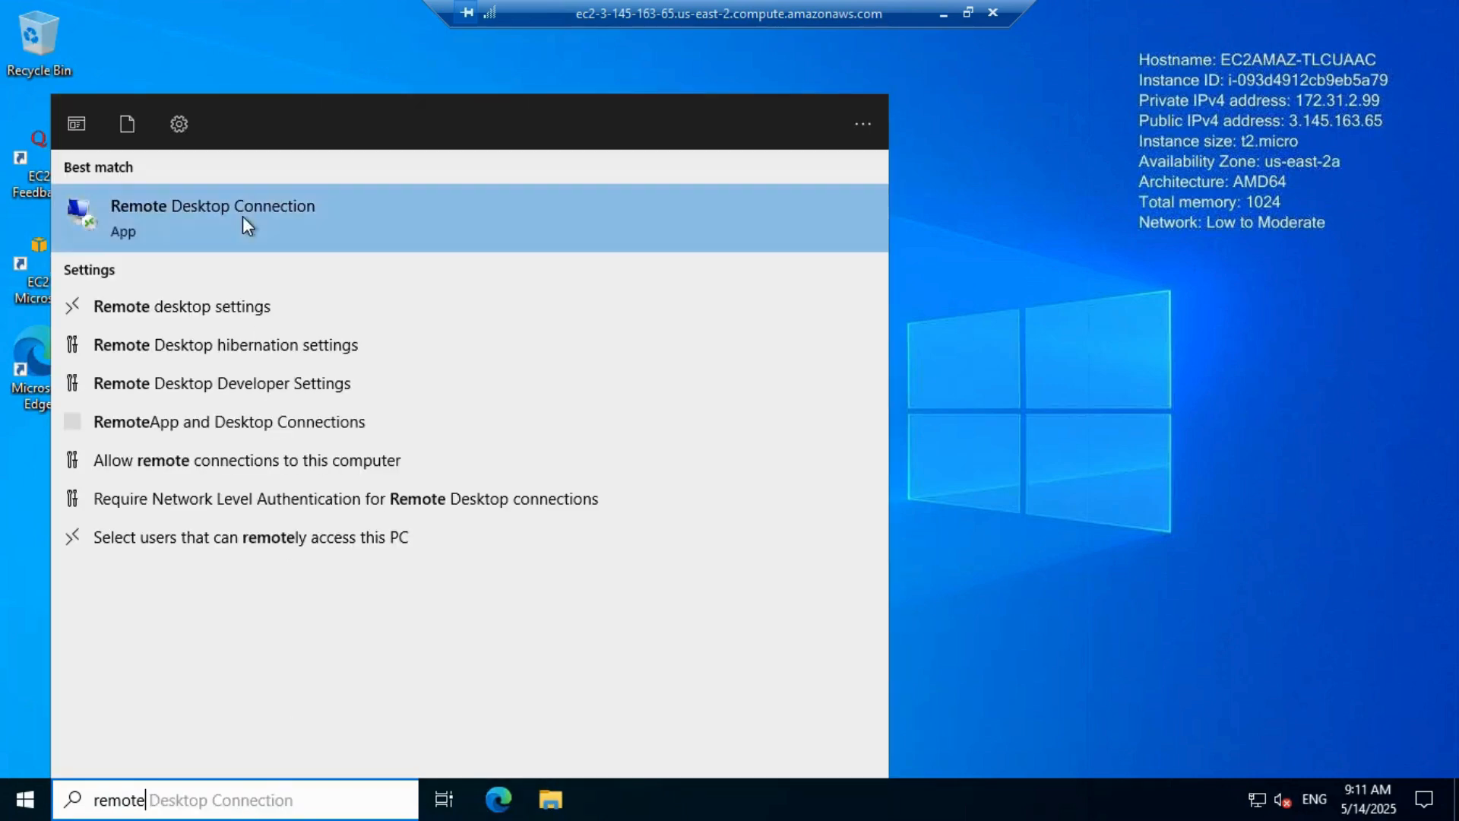
pyautogui.click(243, 218)
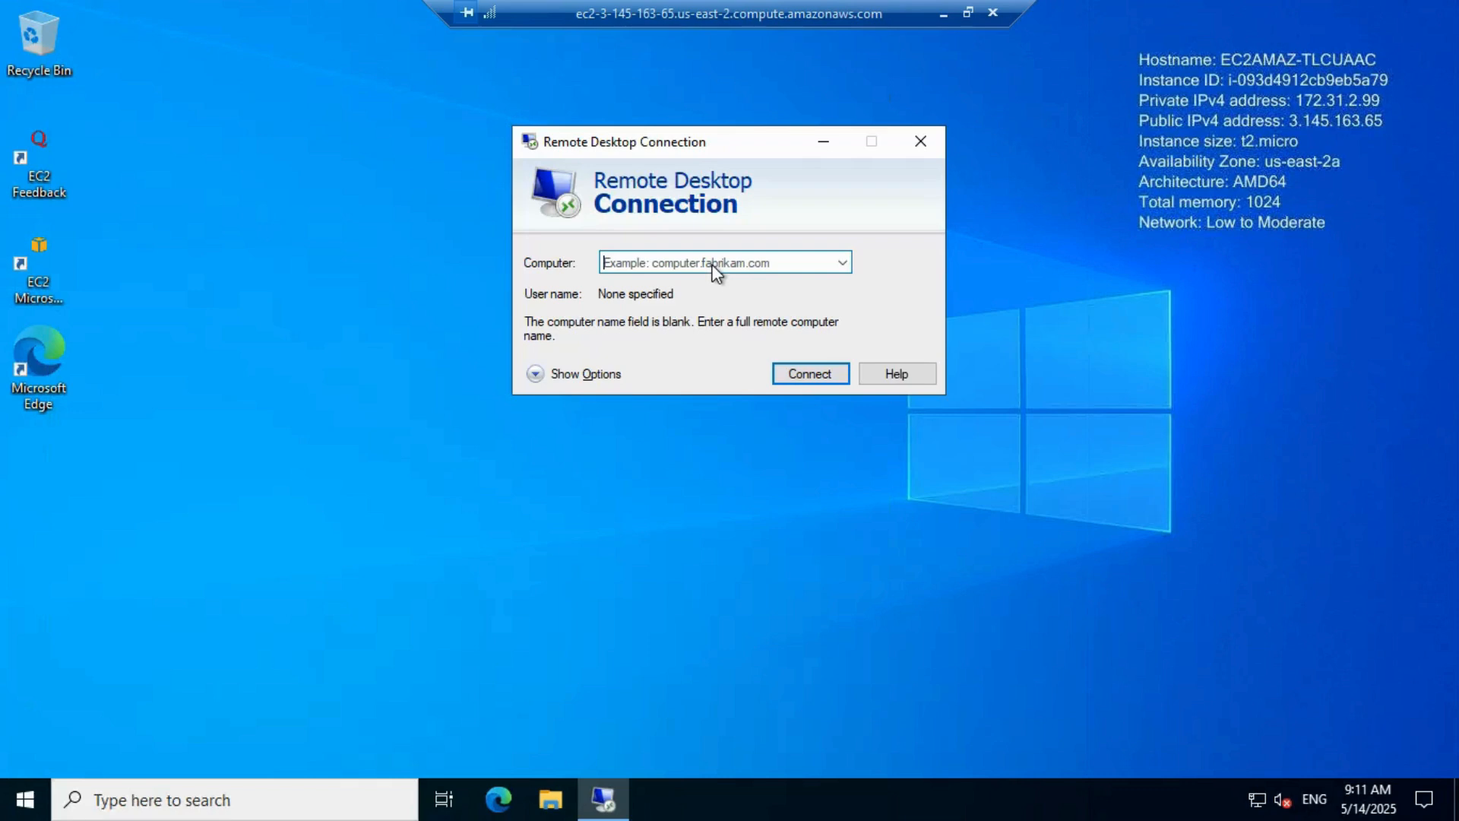
# Step: Start a remote desktop connection to 192.168.1.4 and enter the username Administrator copied from win_custom's EC2 connection details
pyautogui.write('192.168.1.4')
pyautogui.click(836, 375)
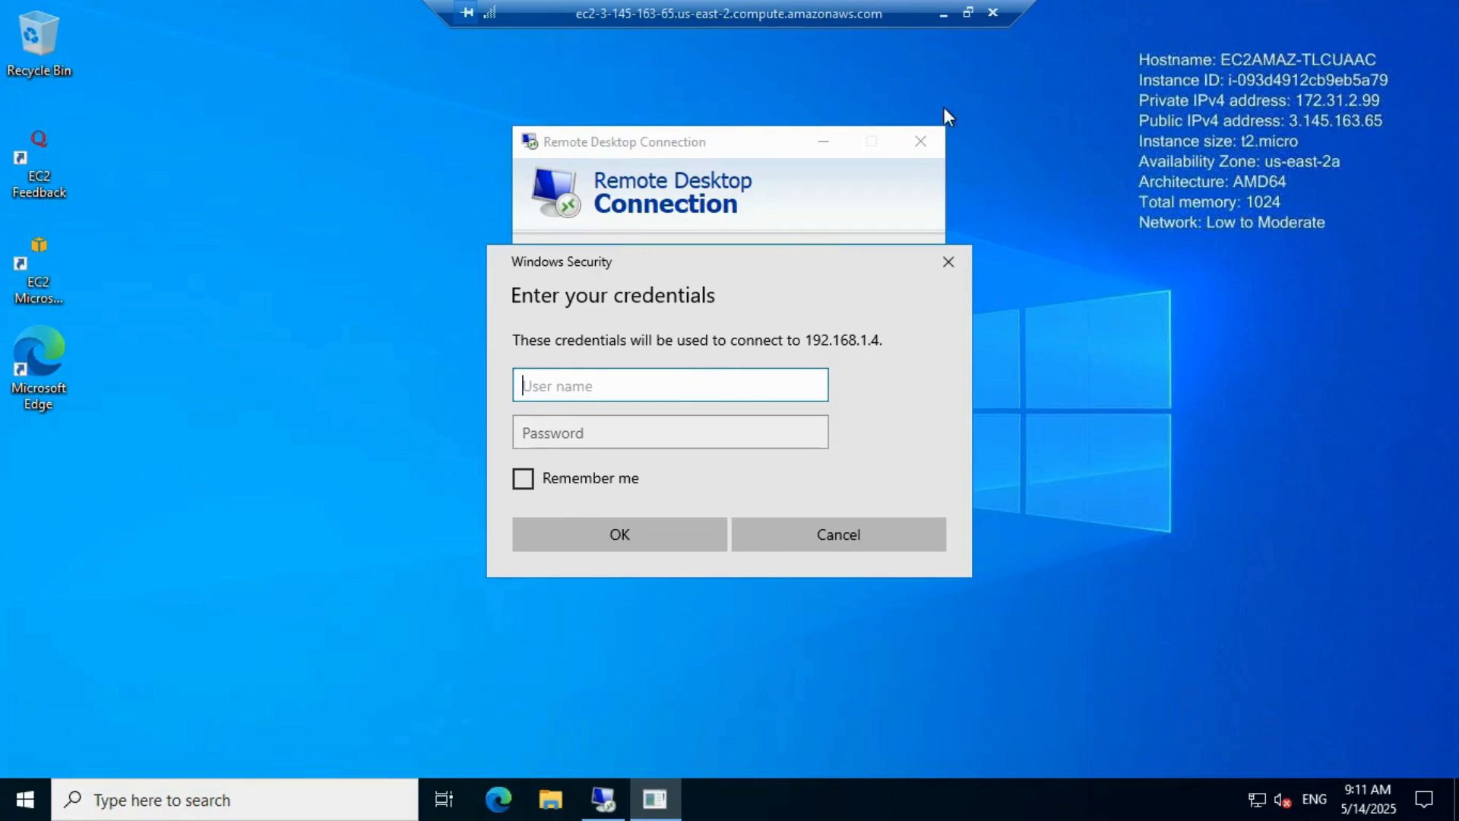
pyautogui.click(941, 14)
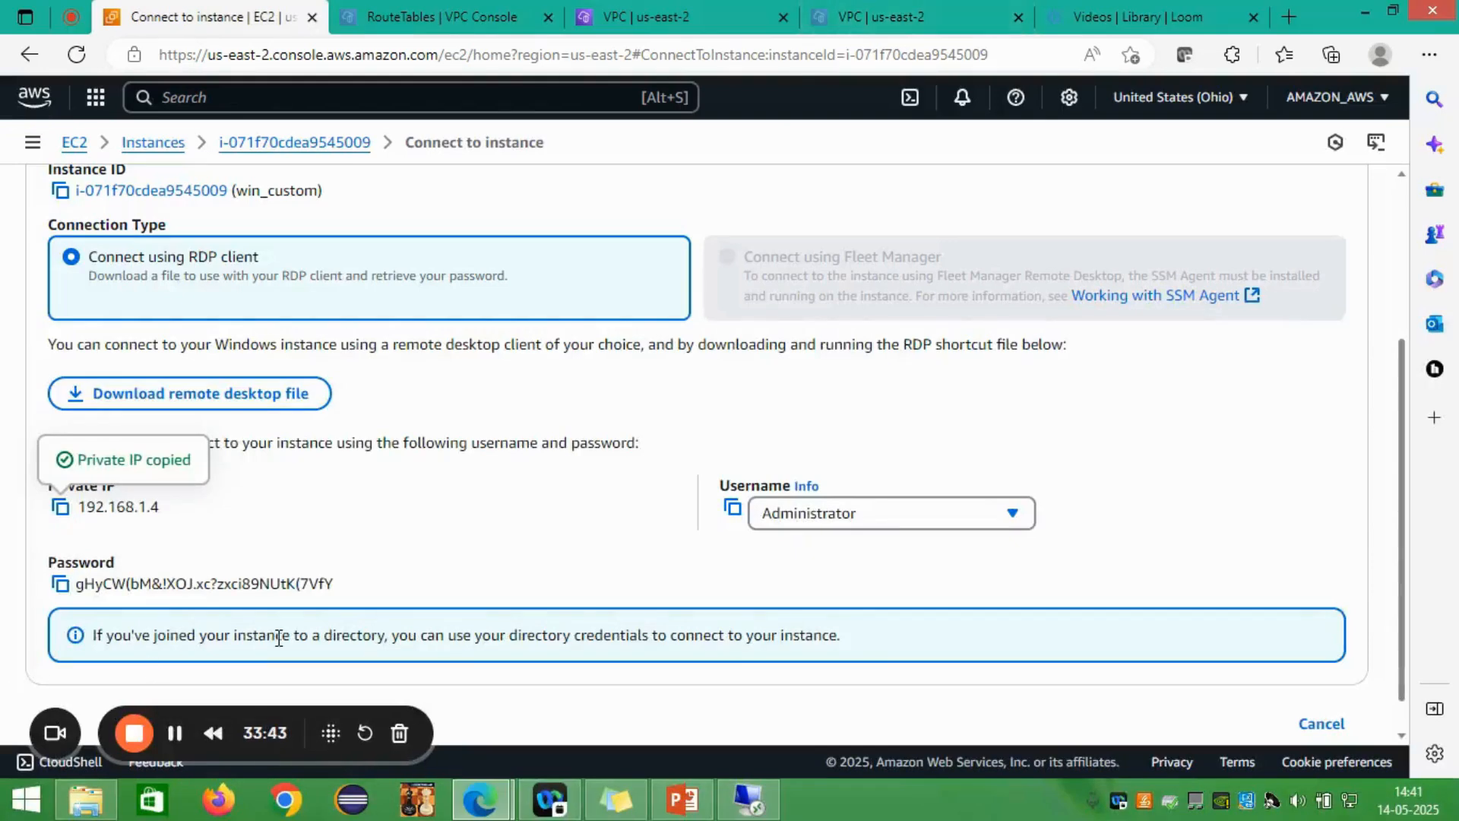
pyautogui.click(733, 506)
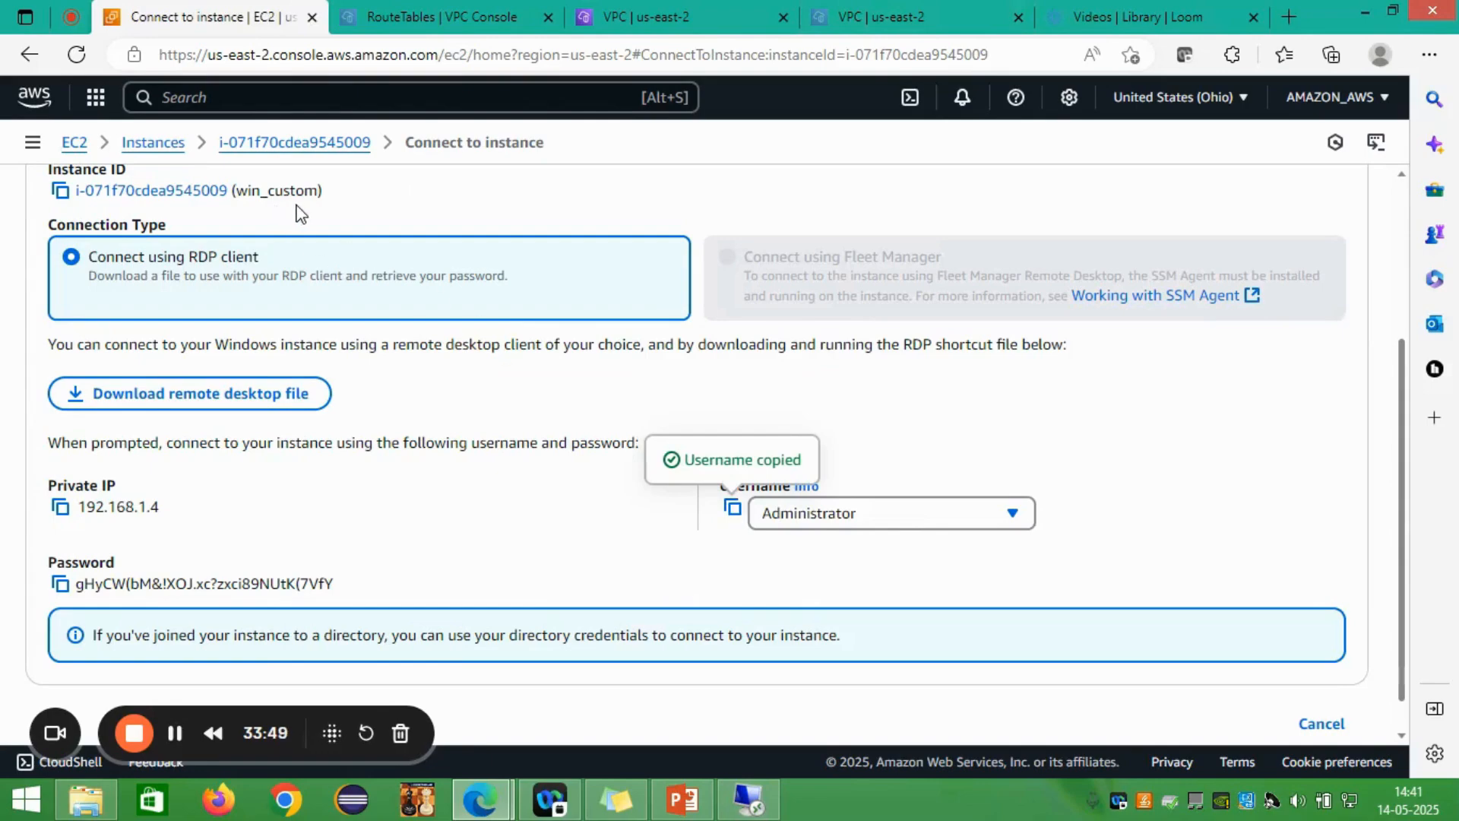
pyautogui.click(752, 798)
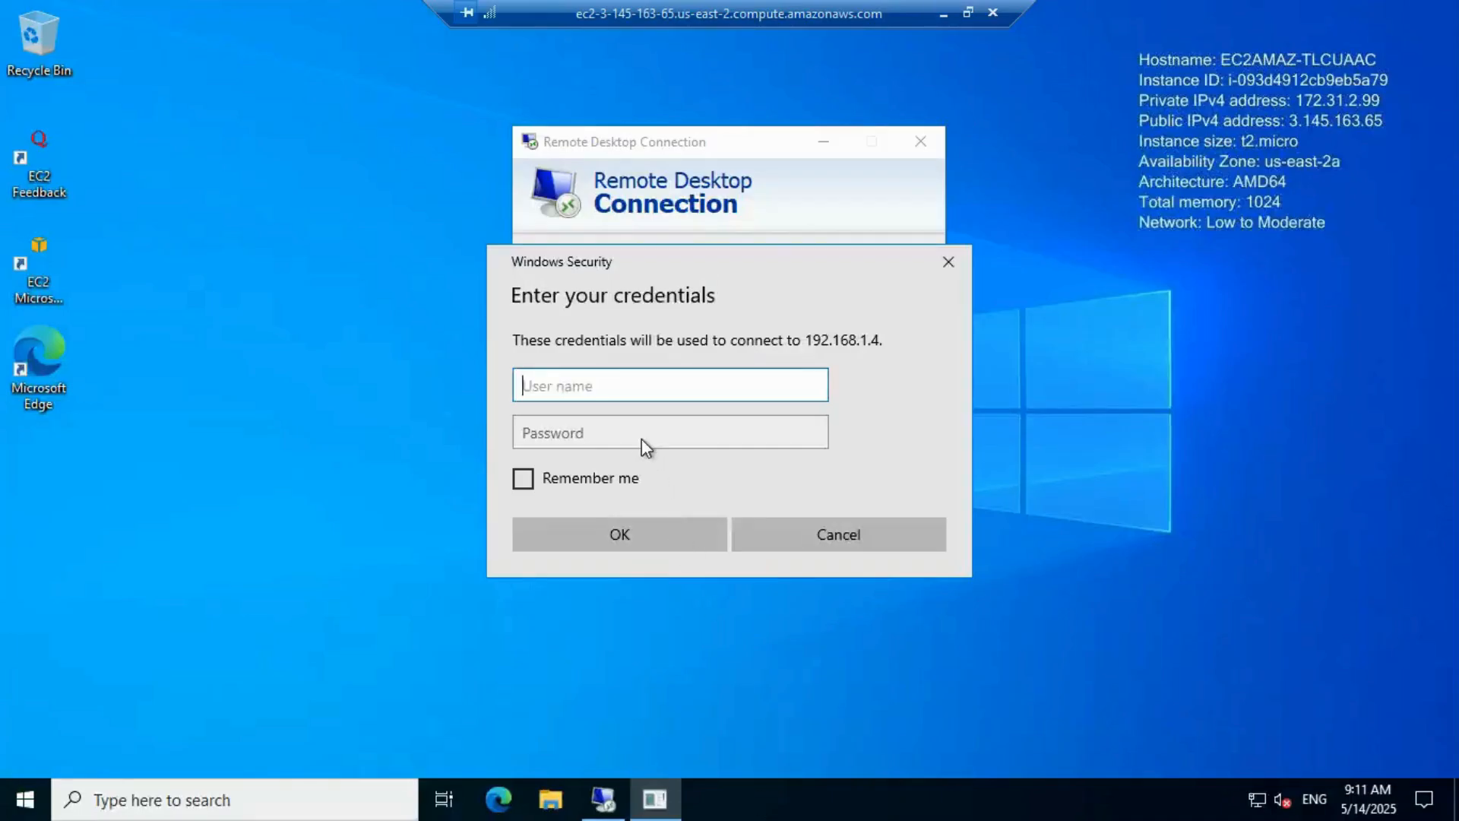
pyautogui.hotkey('ctrl', 'v')
pyautogui.click(599, 433)
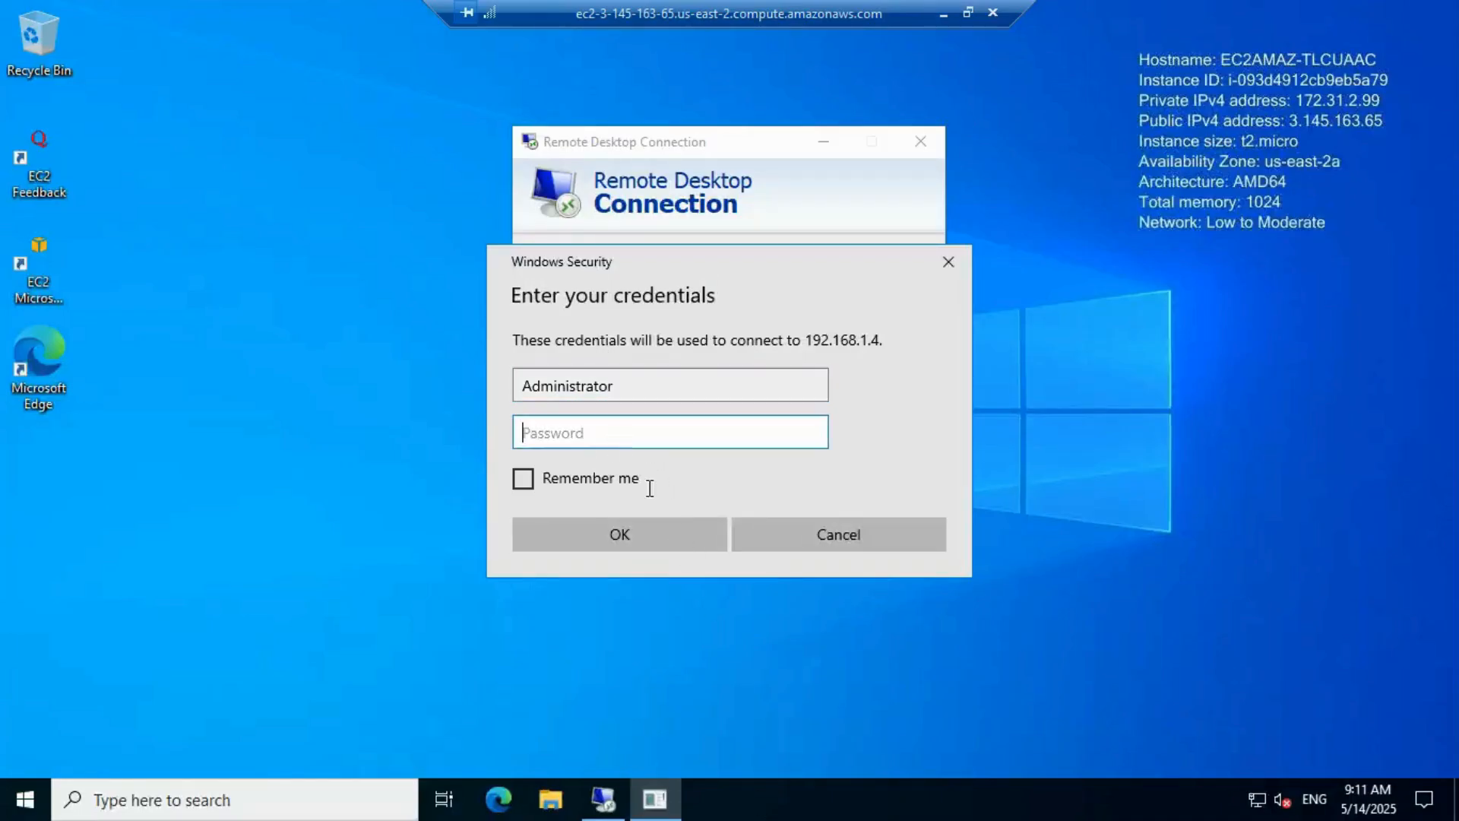
# Step: Copy win_custom's account password from EC2, use it to log in to 192.168.1.4, and restore that remote session to a window
pyautogui.click(942, 14)
pyautogui.click(60, 584)
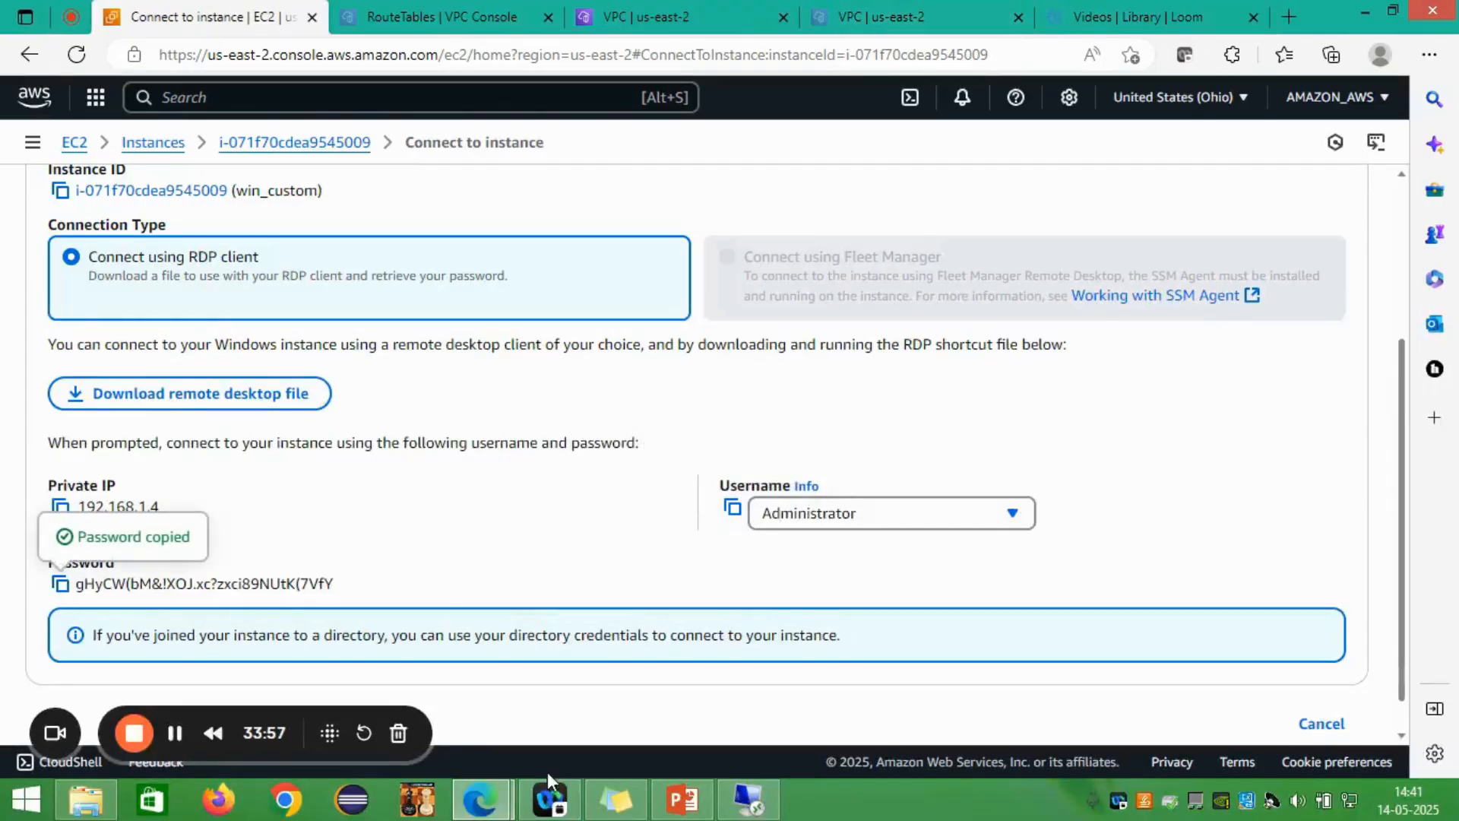
pyautogui.click(748, 799)
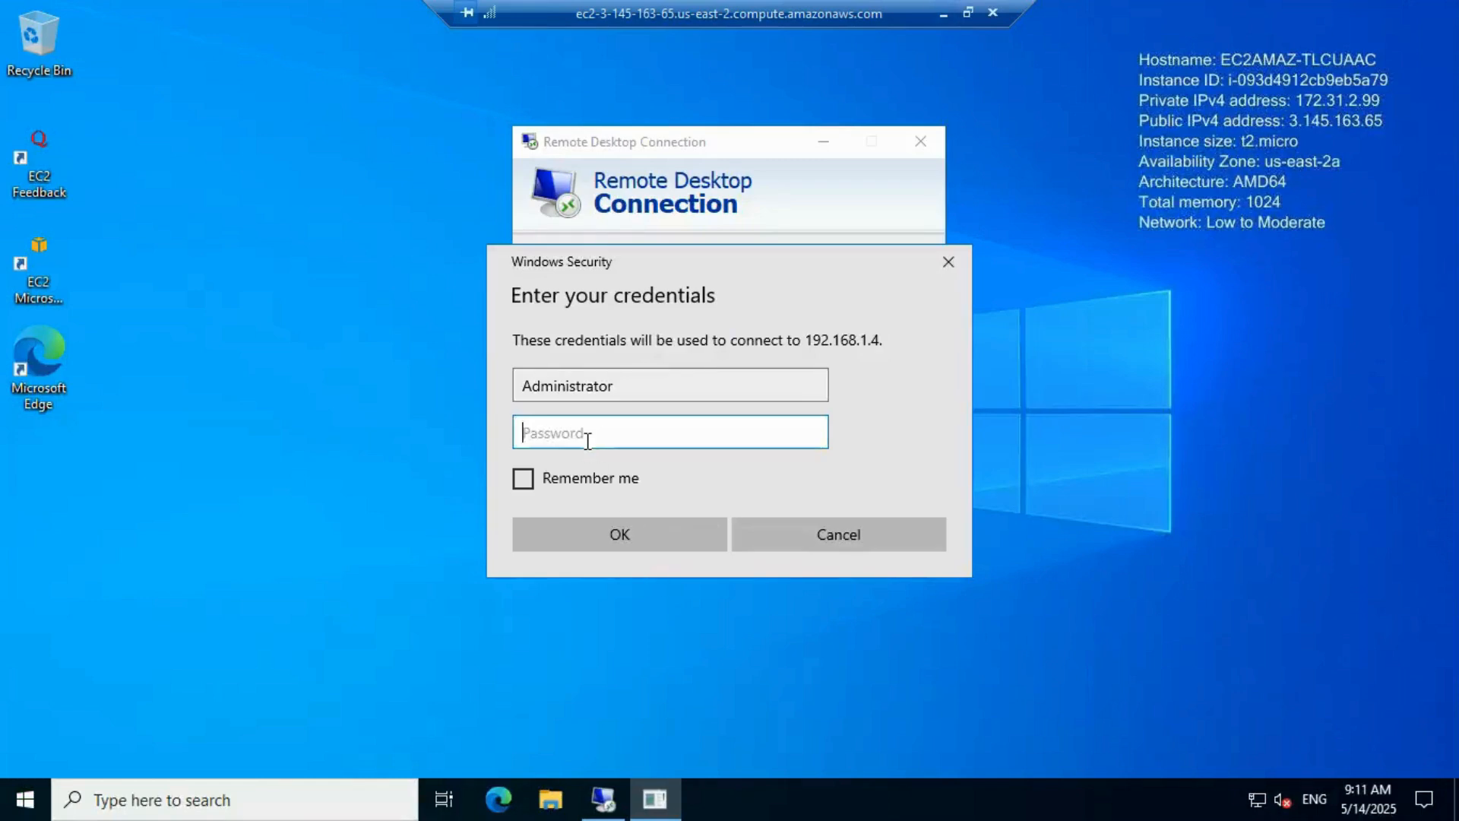
pyautogui.hotkey('ctrl', 'v')
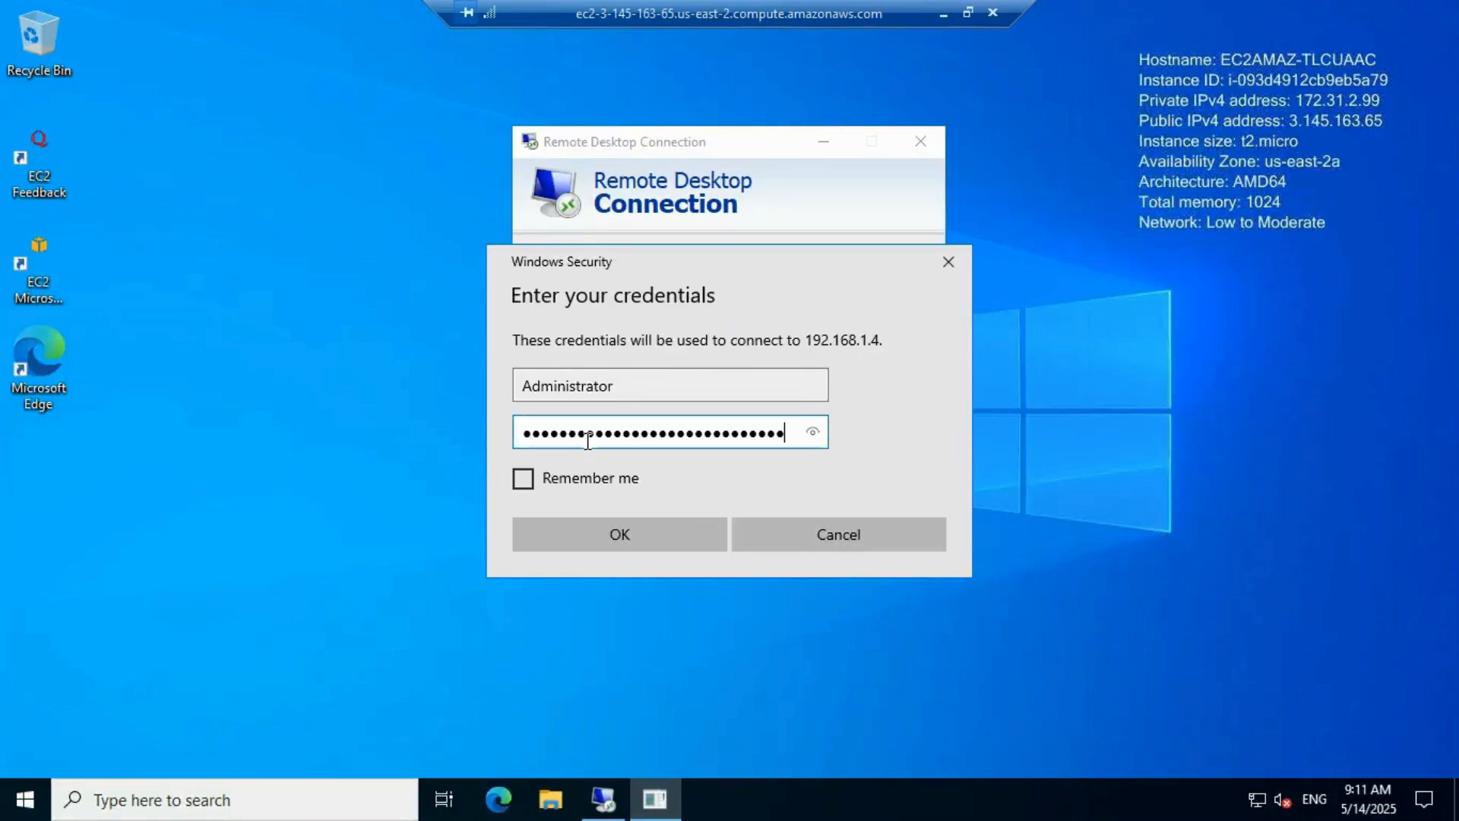
pyautogui.click(618, 531)
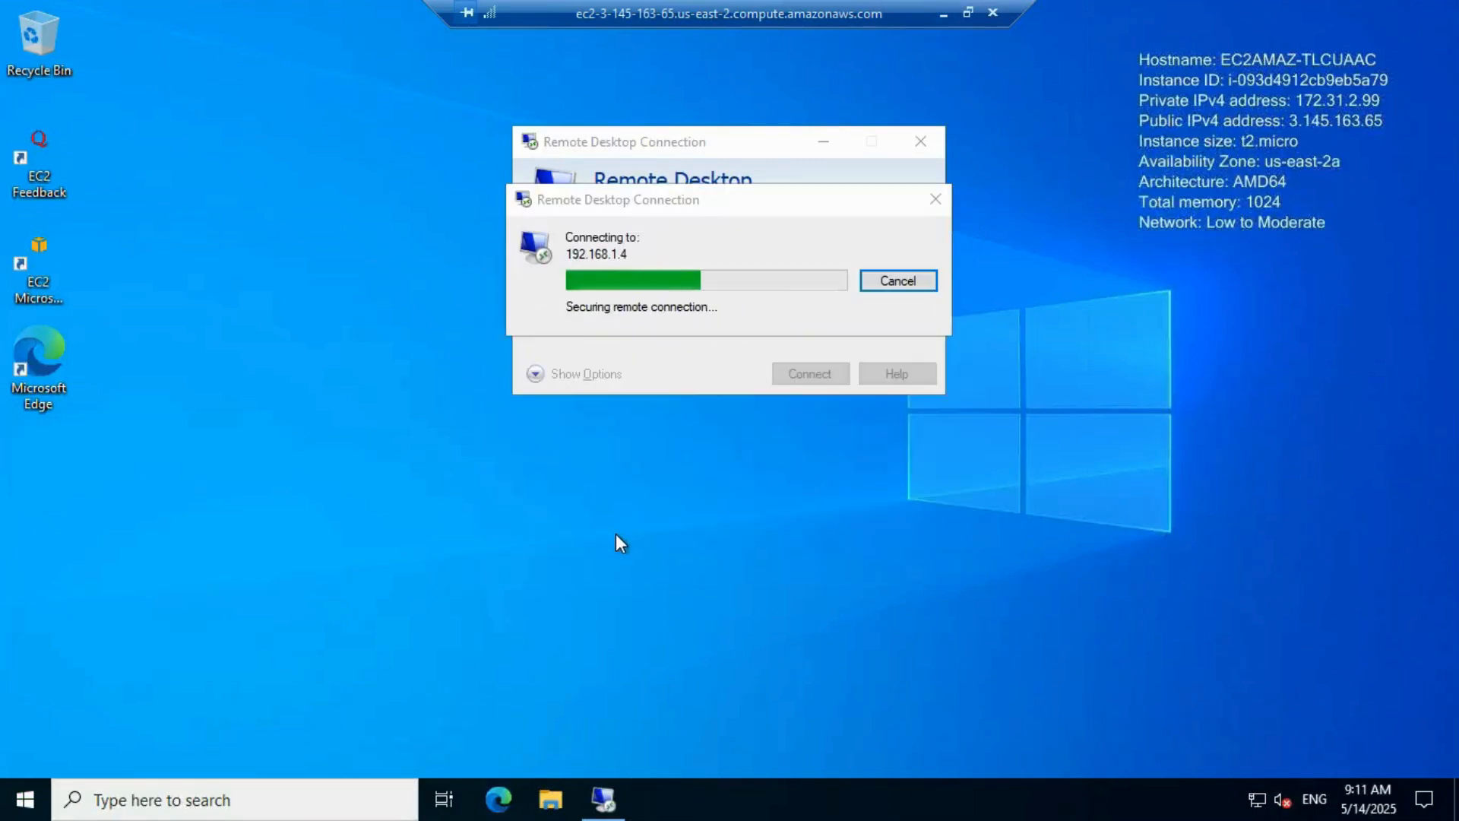
pyautogui.click(826, 443)
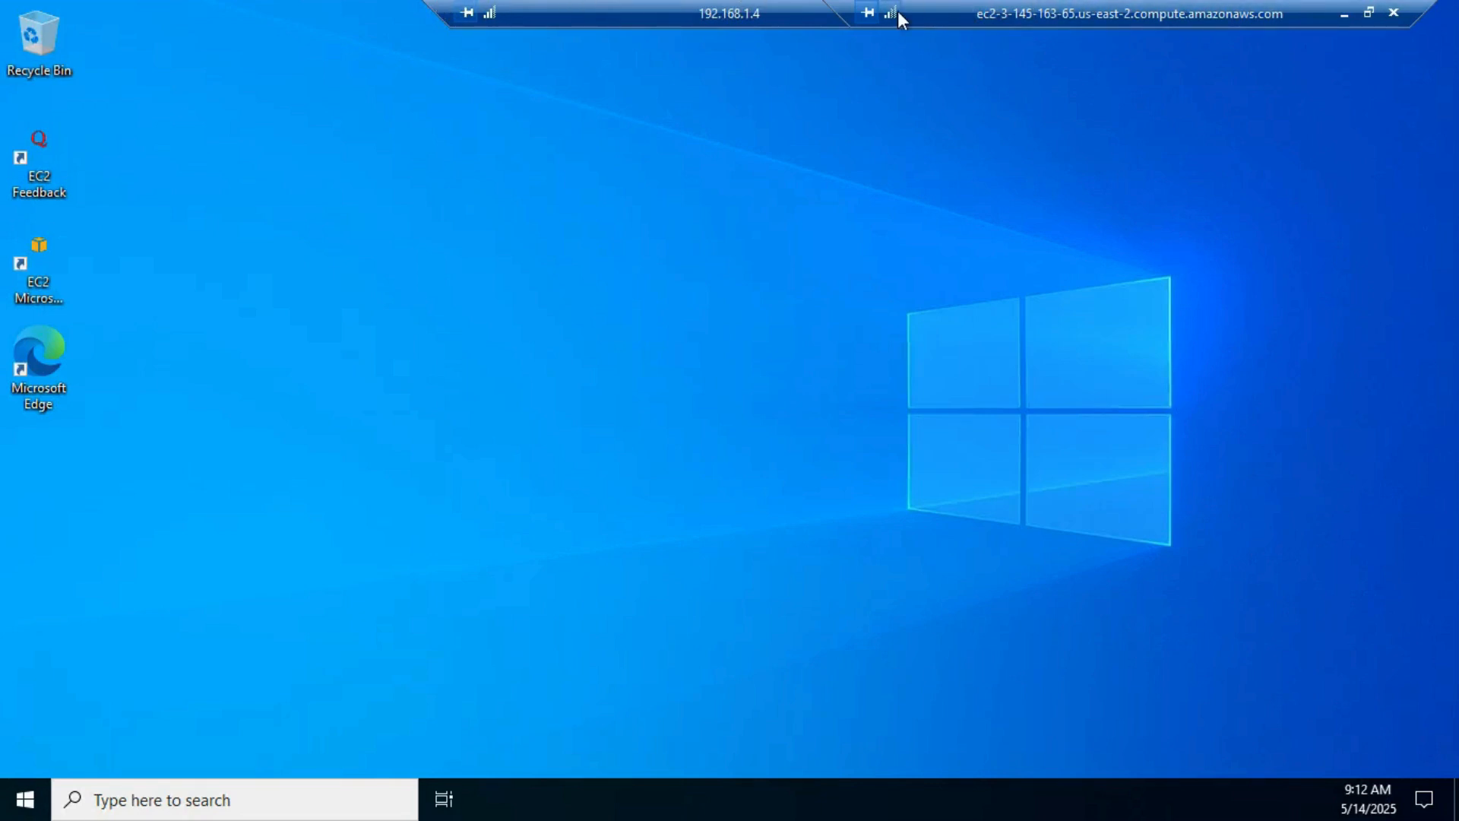
pyautogui.doubleClick(636, 11)
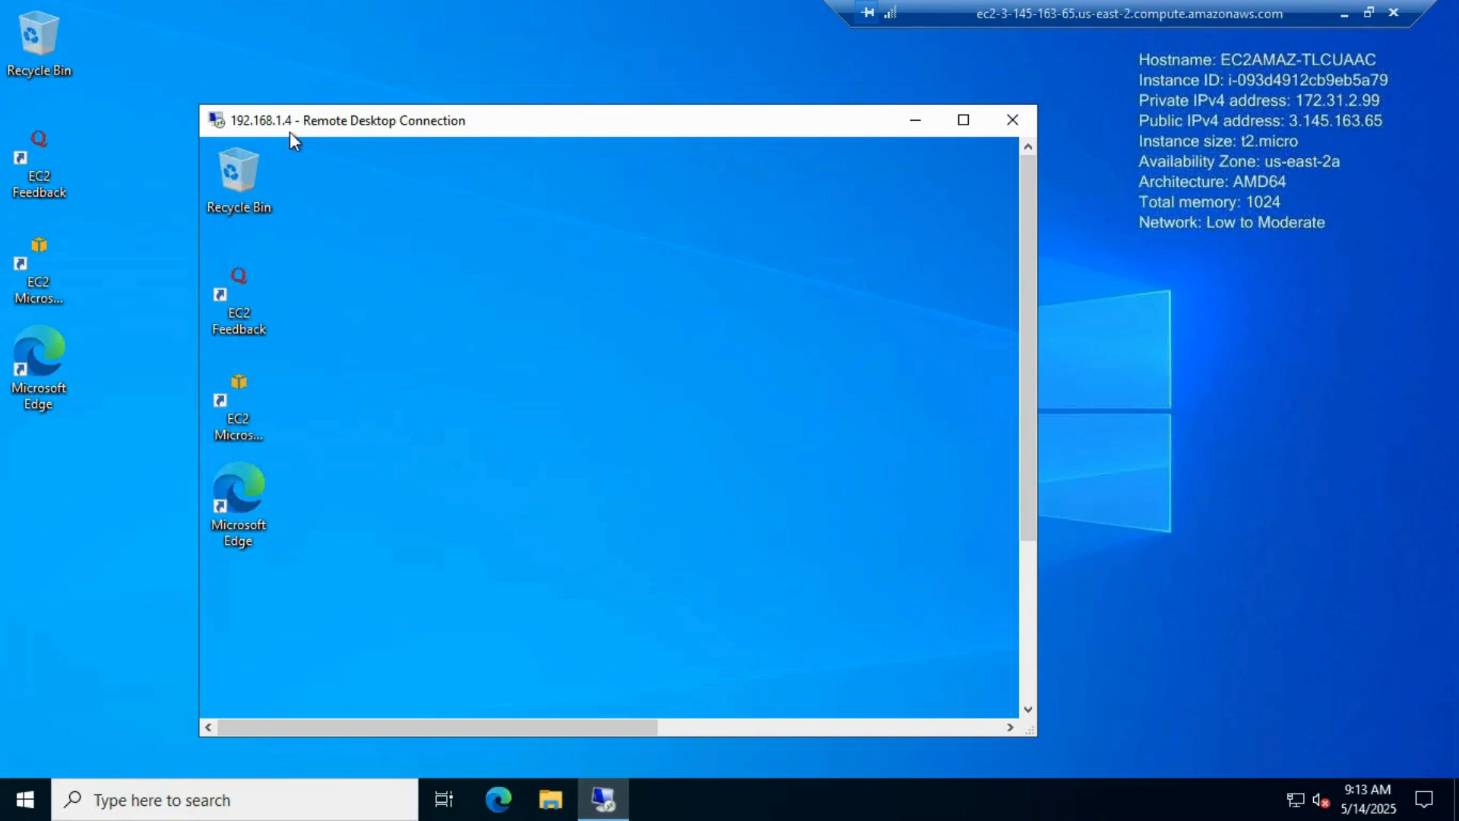
# Step: Minimize the win_default remote session and terminate the running win_default and win_custom instances in EC2
pyautogui.click(1345, 13)
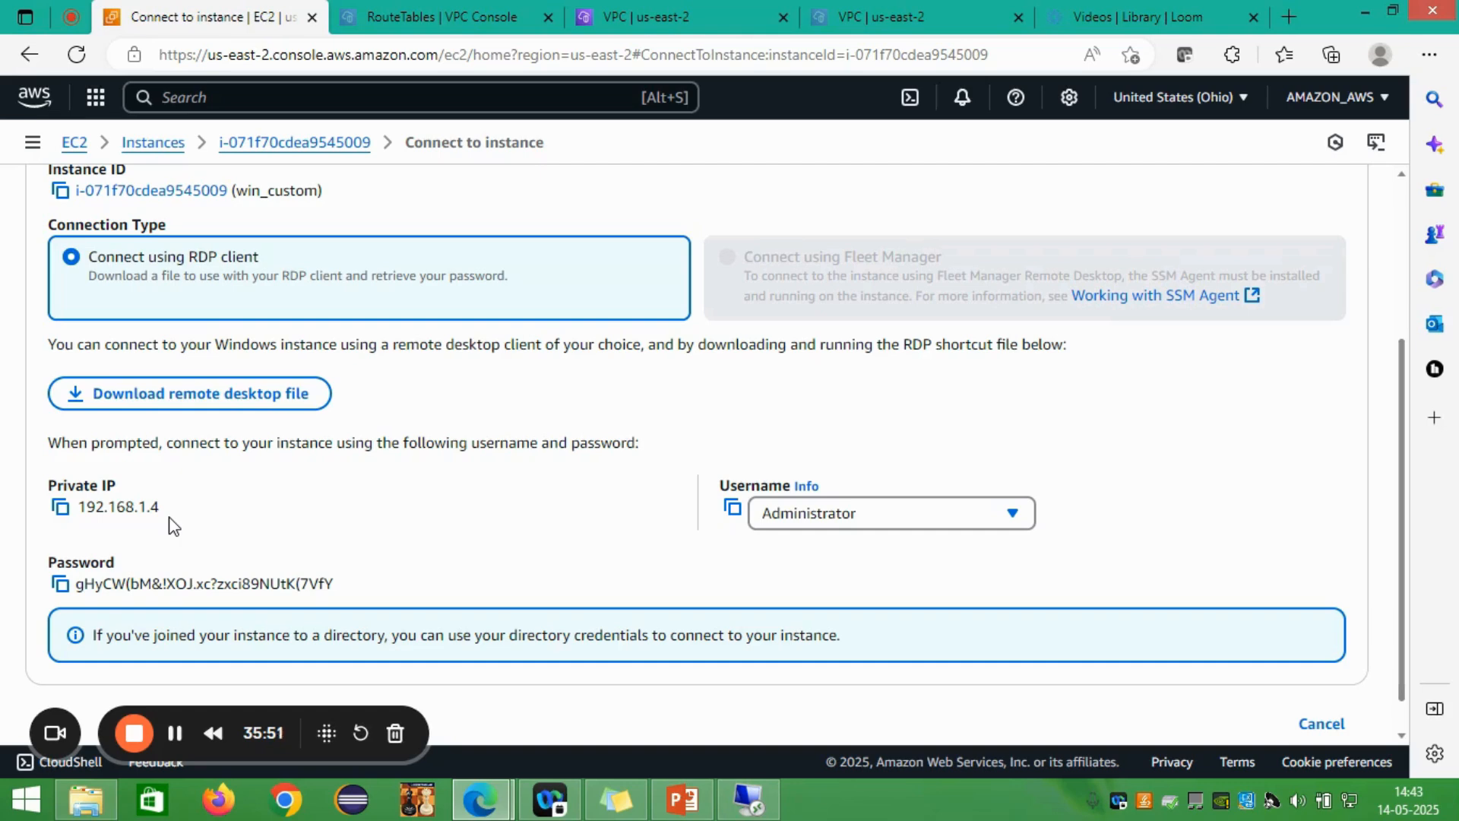
pyautogui.click(75, 144)
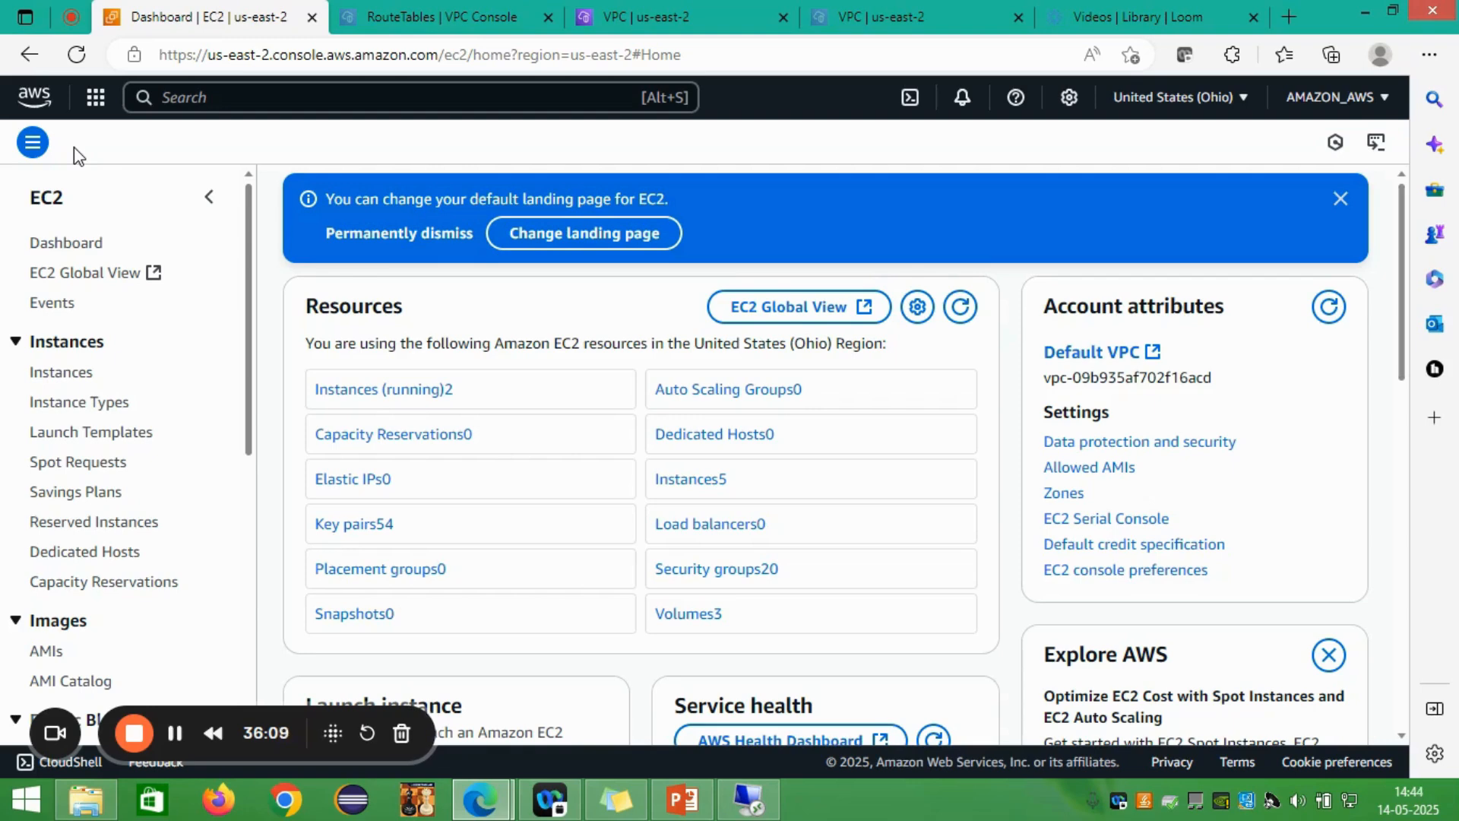
pyautogui.click(71, 375)
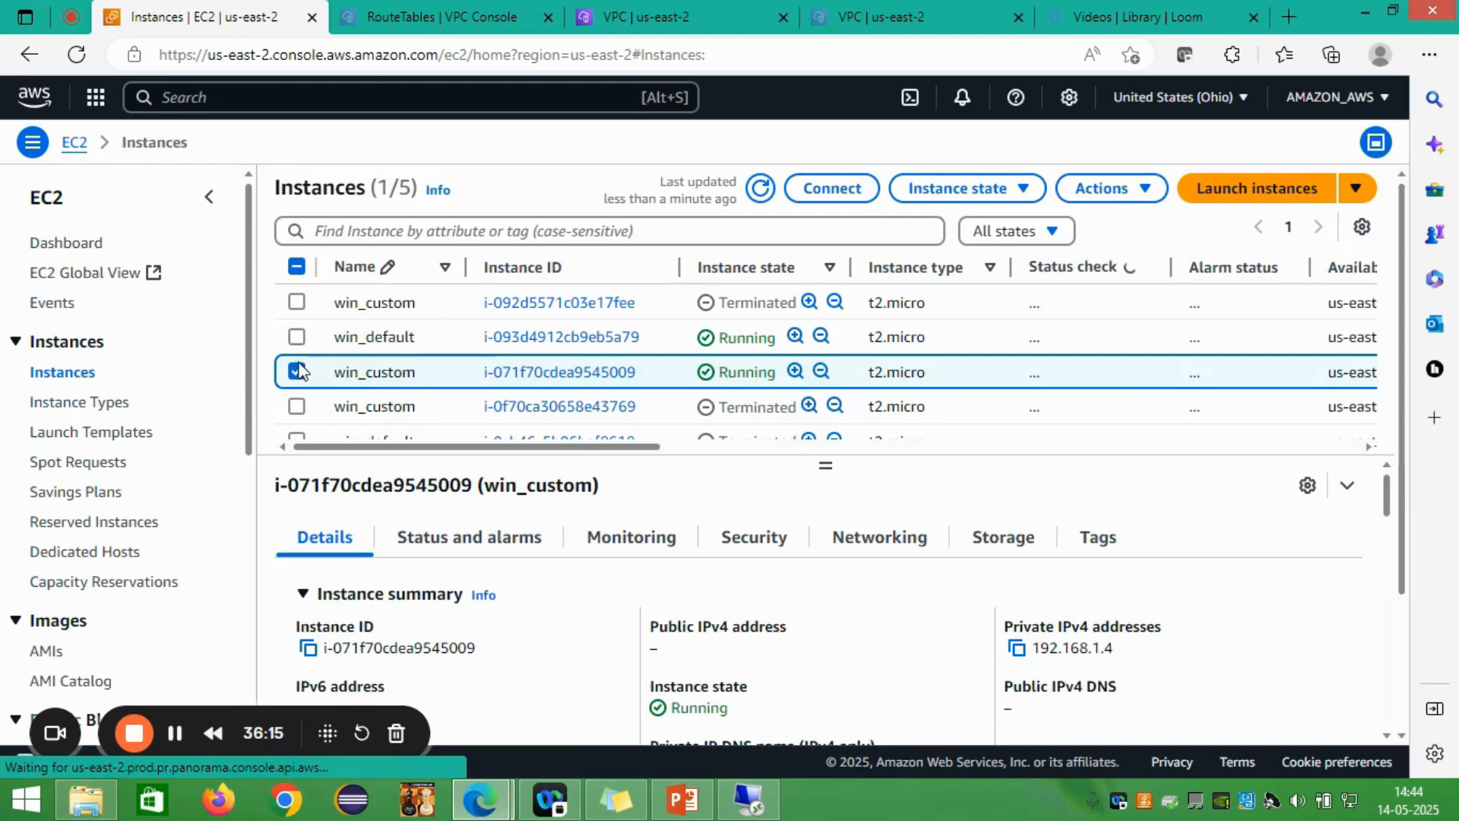
pyautogui.click(296, 338)
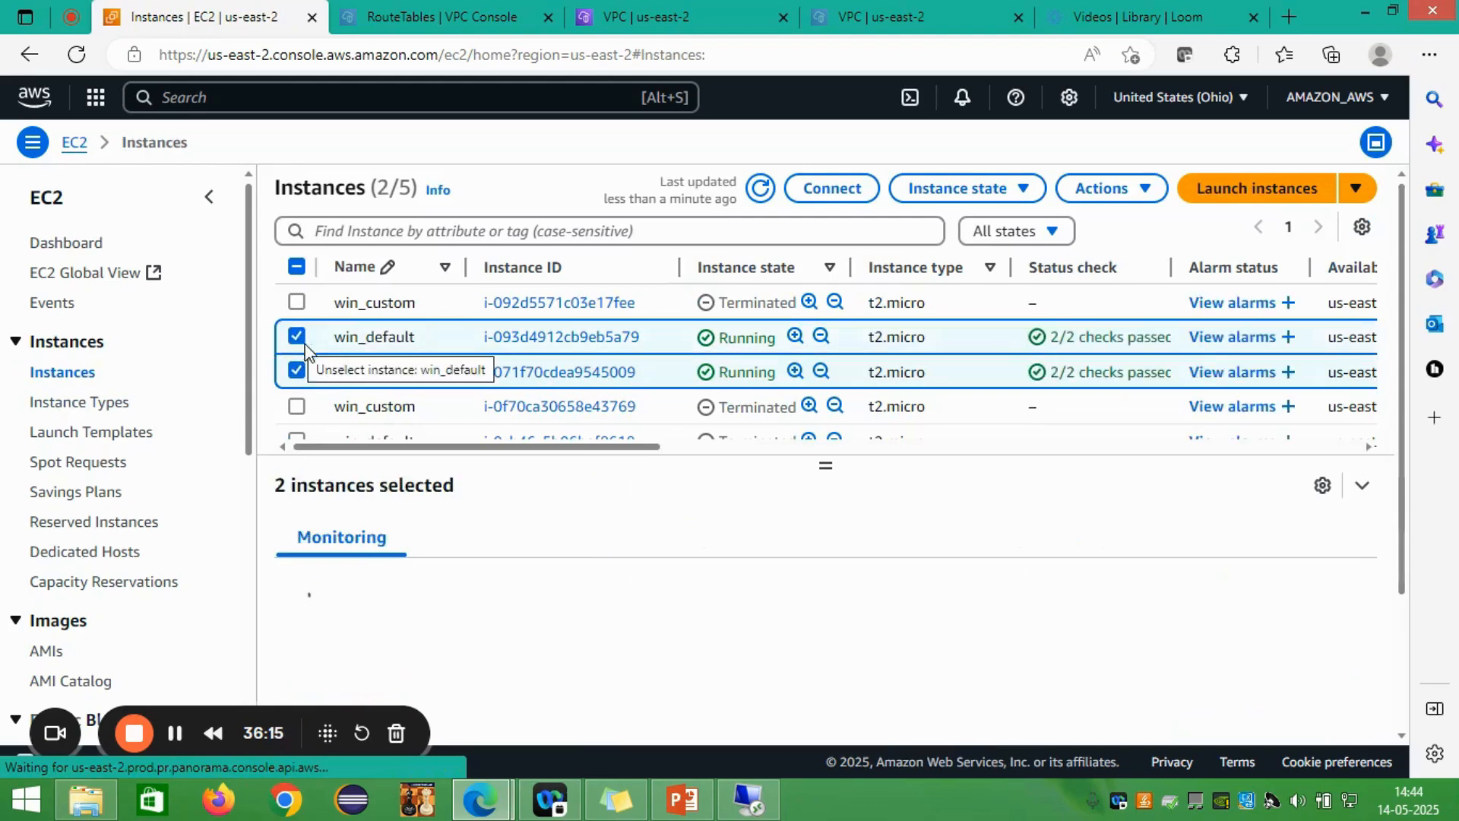
pyautogui.click(988, 191)
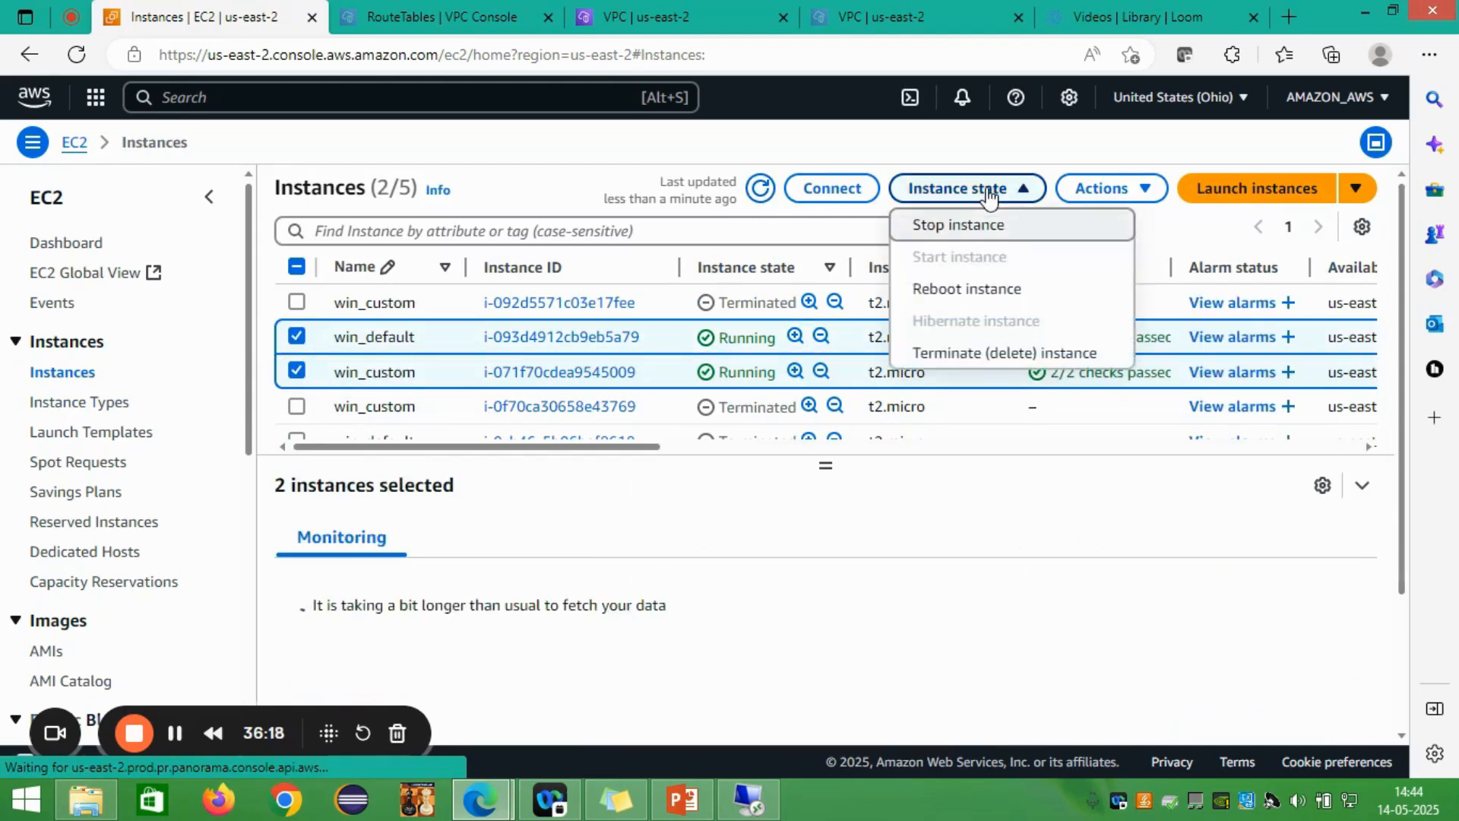
pyautogui.click(980, 368)
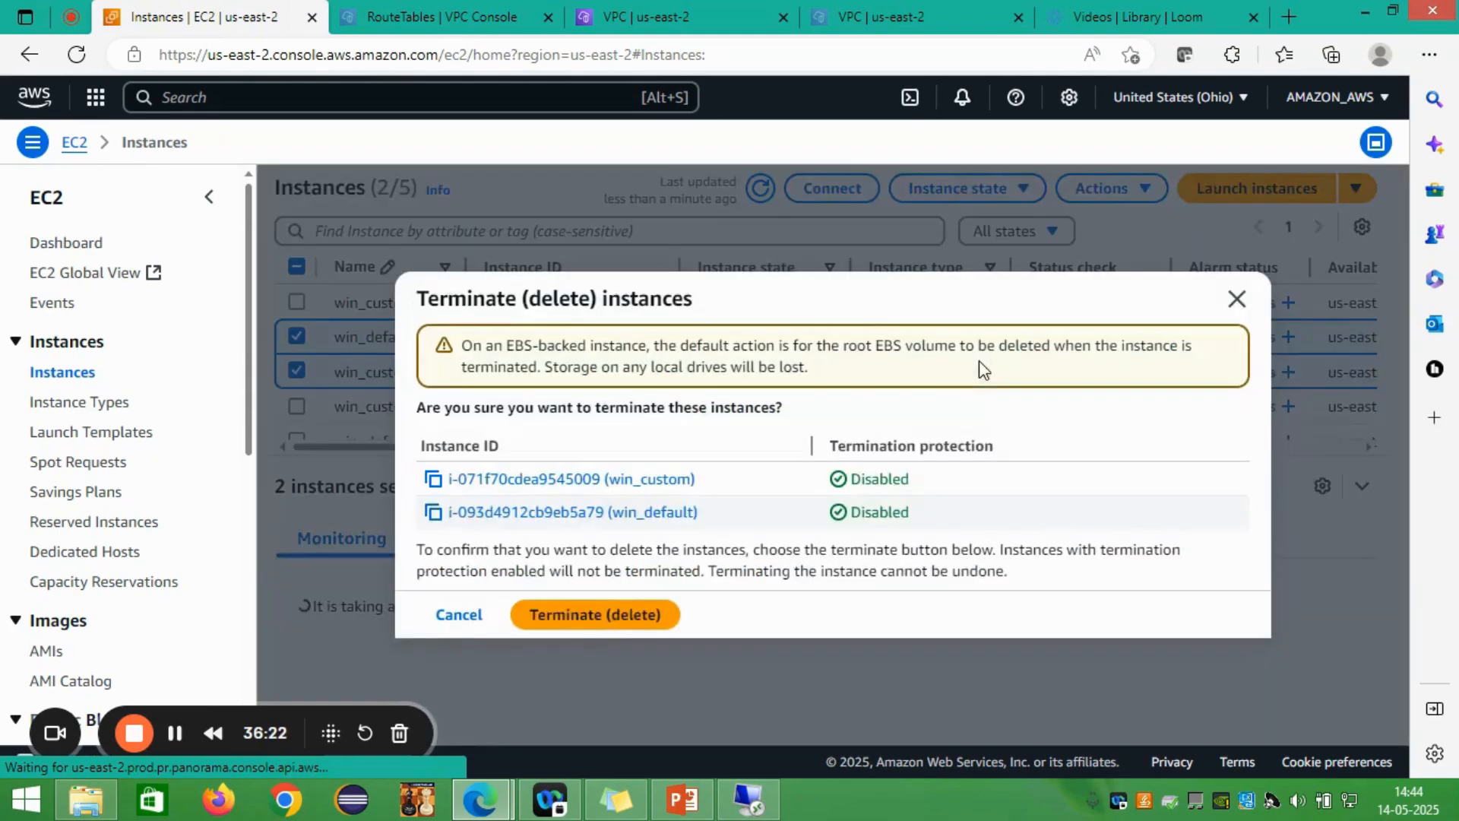
pyautogui.click(591, 617)
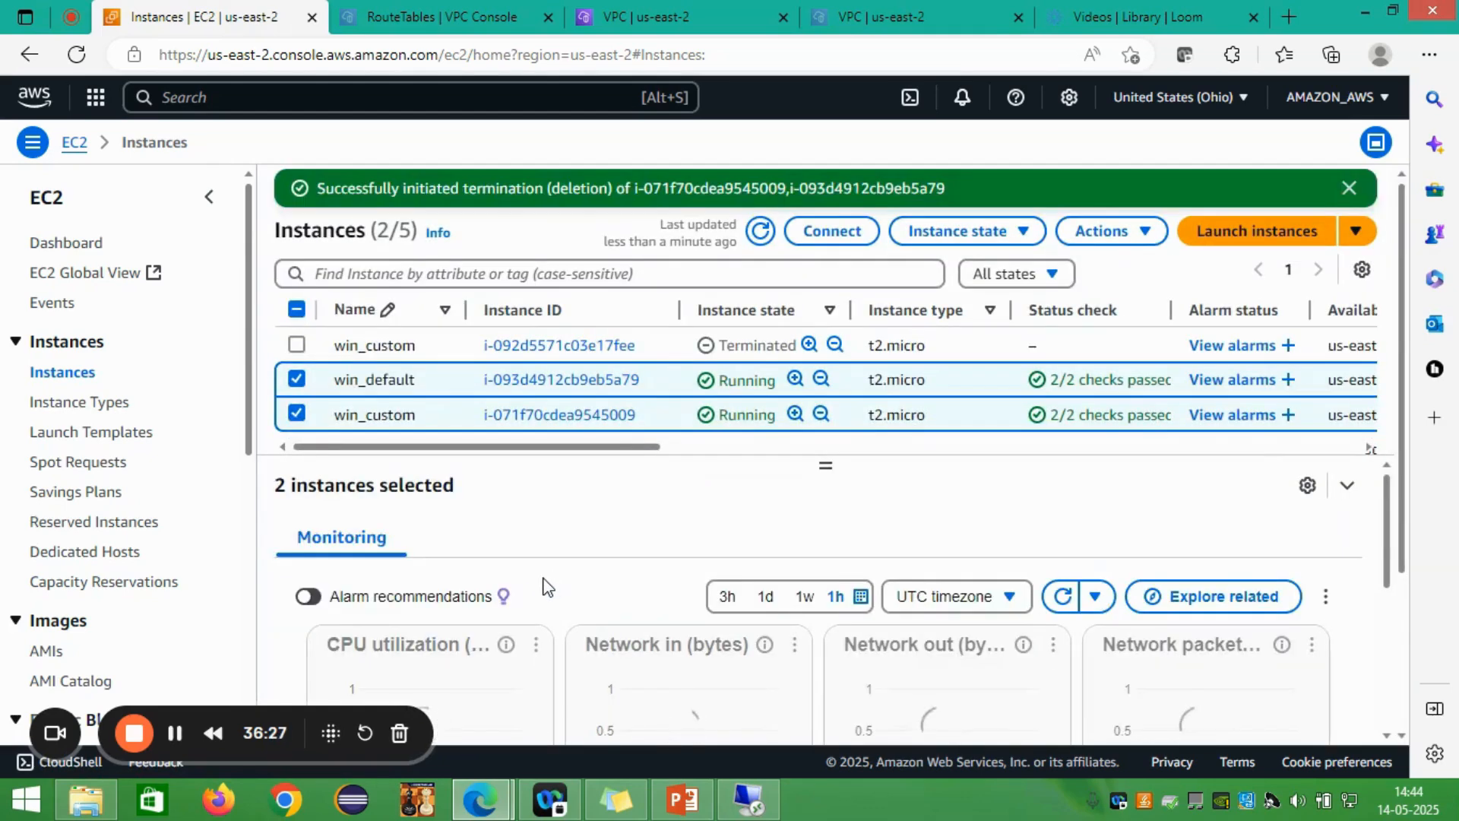
# Step: Refresh the EC2 instance list and dismiss the message about the ended win_default remote desktop session
pyautogui.click(761, 231)
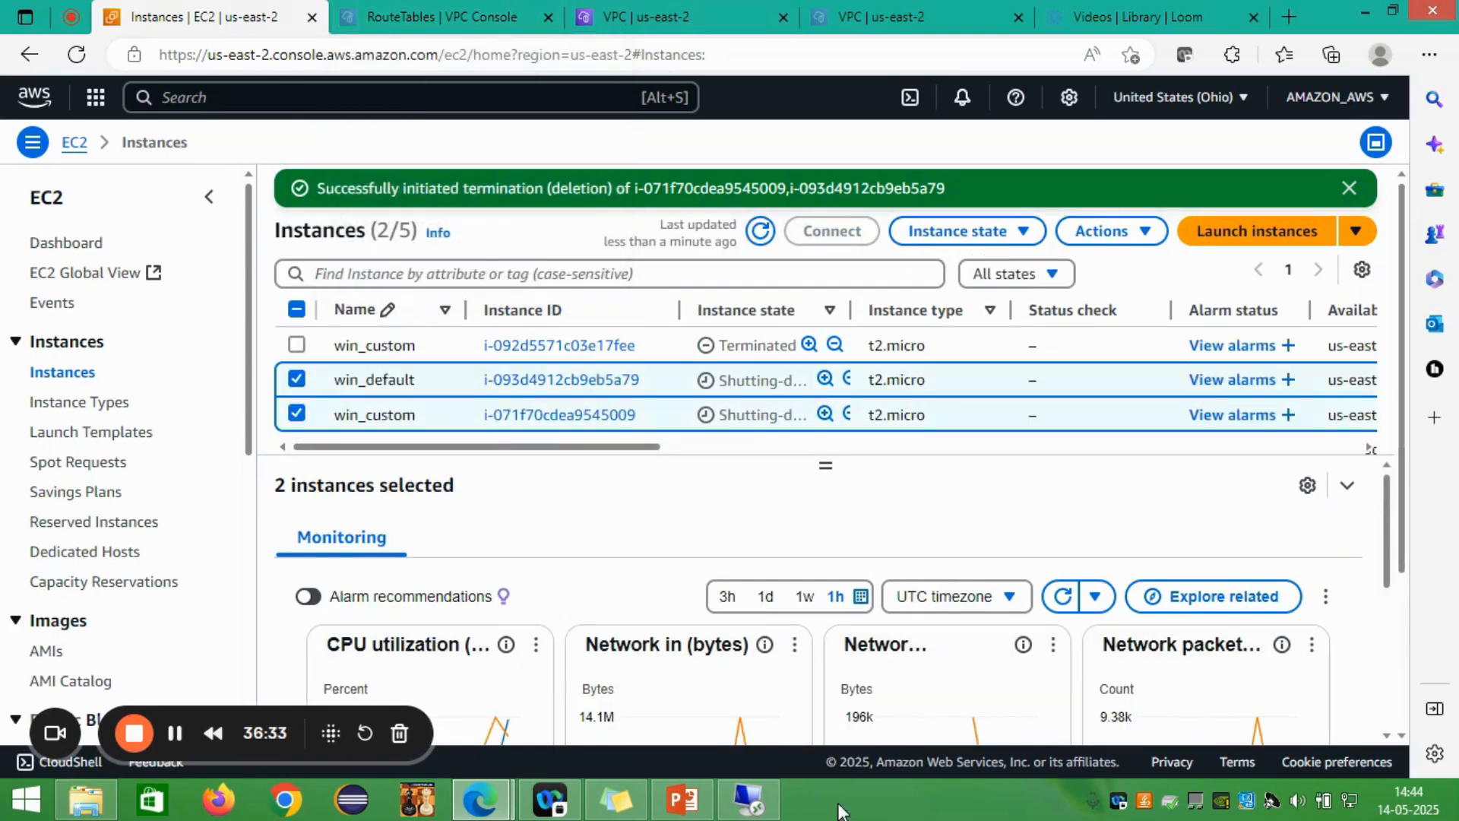
pyautogui.click(761, 811)
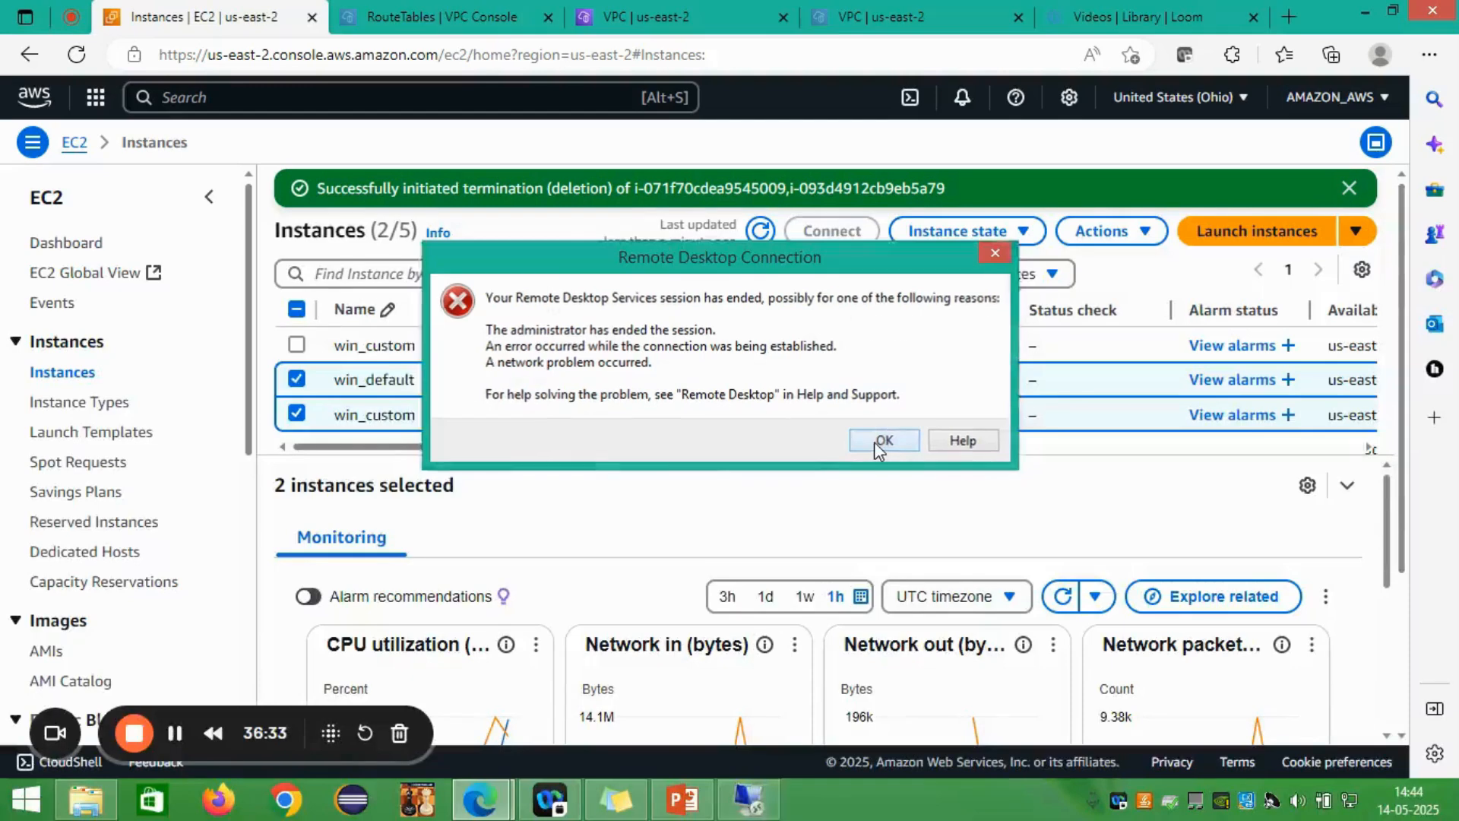
pyautogui.click(882, 442)
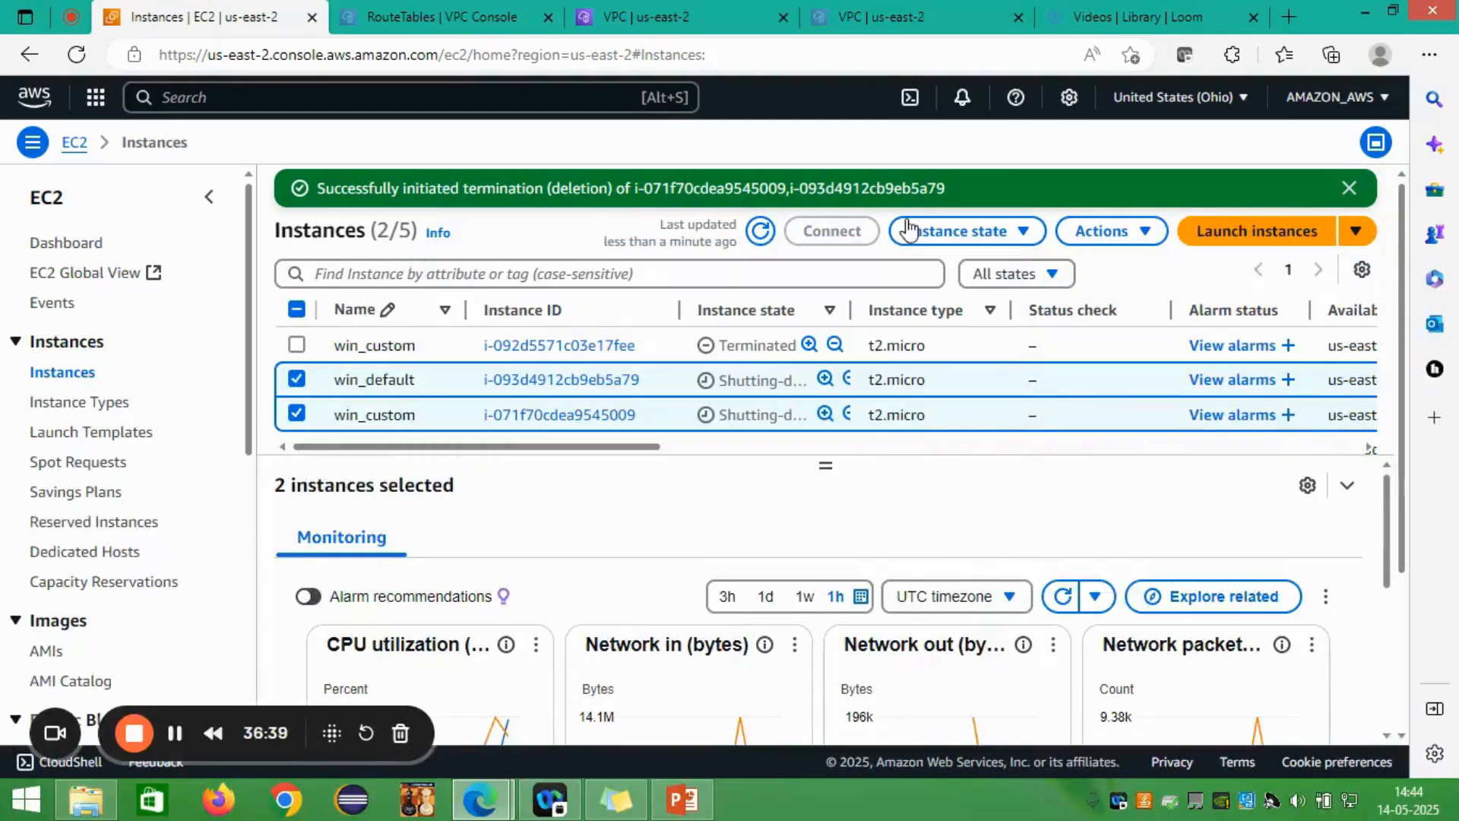
# Step: Switch to the VPC console's route tables page and open the transit gateways list from there
pyautogui.click(401, 11)
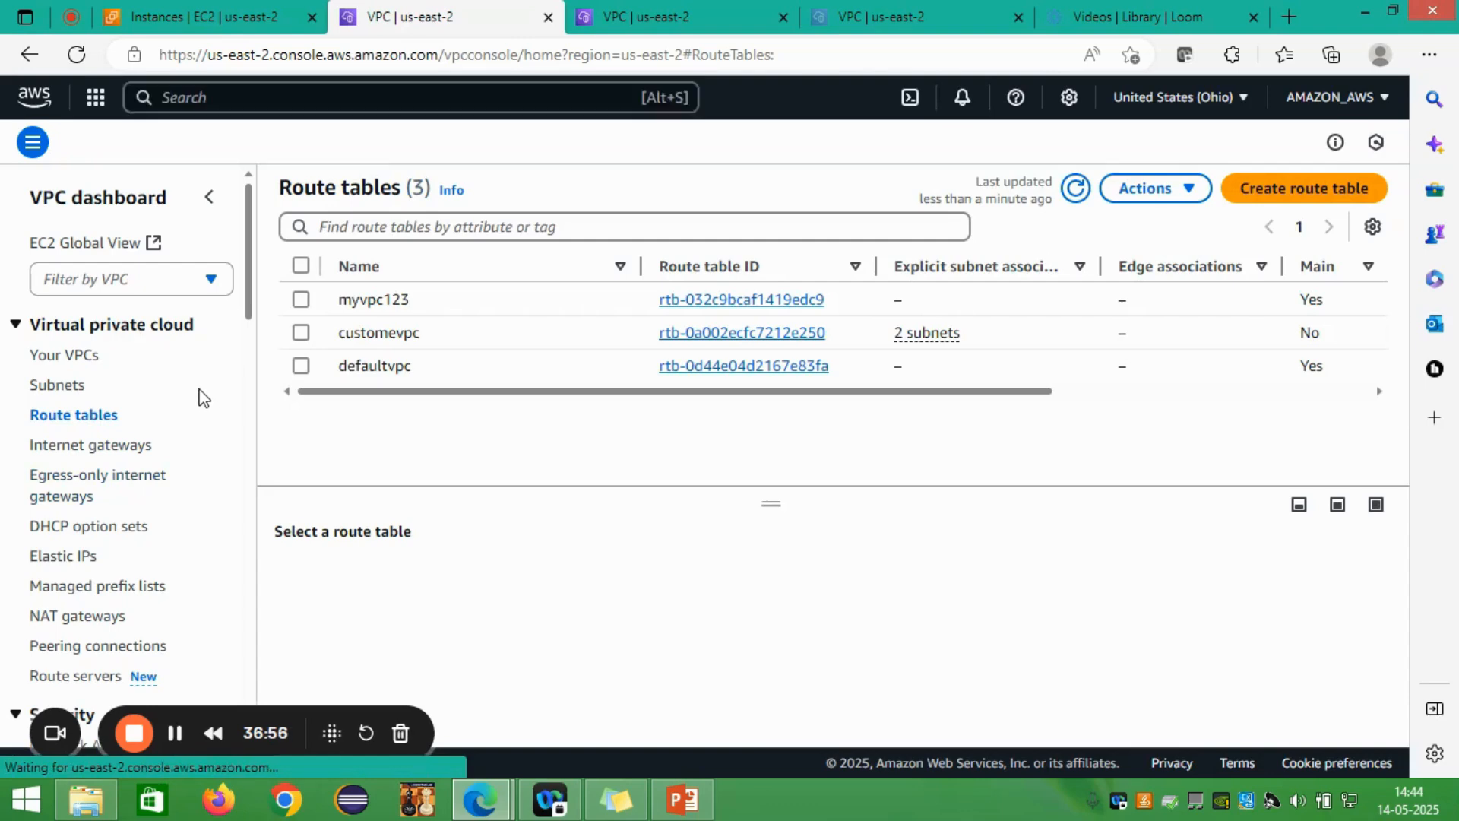
pyautogui.scroll(-3, 164, 522)
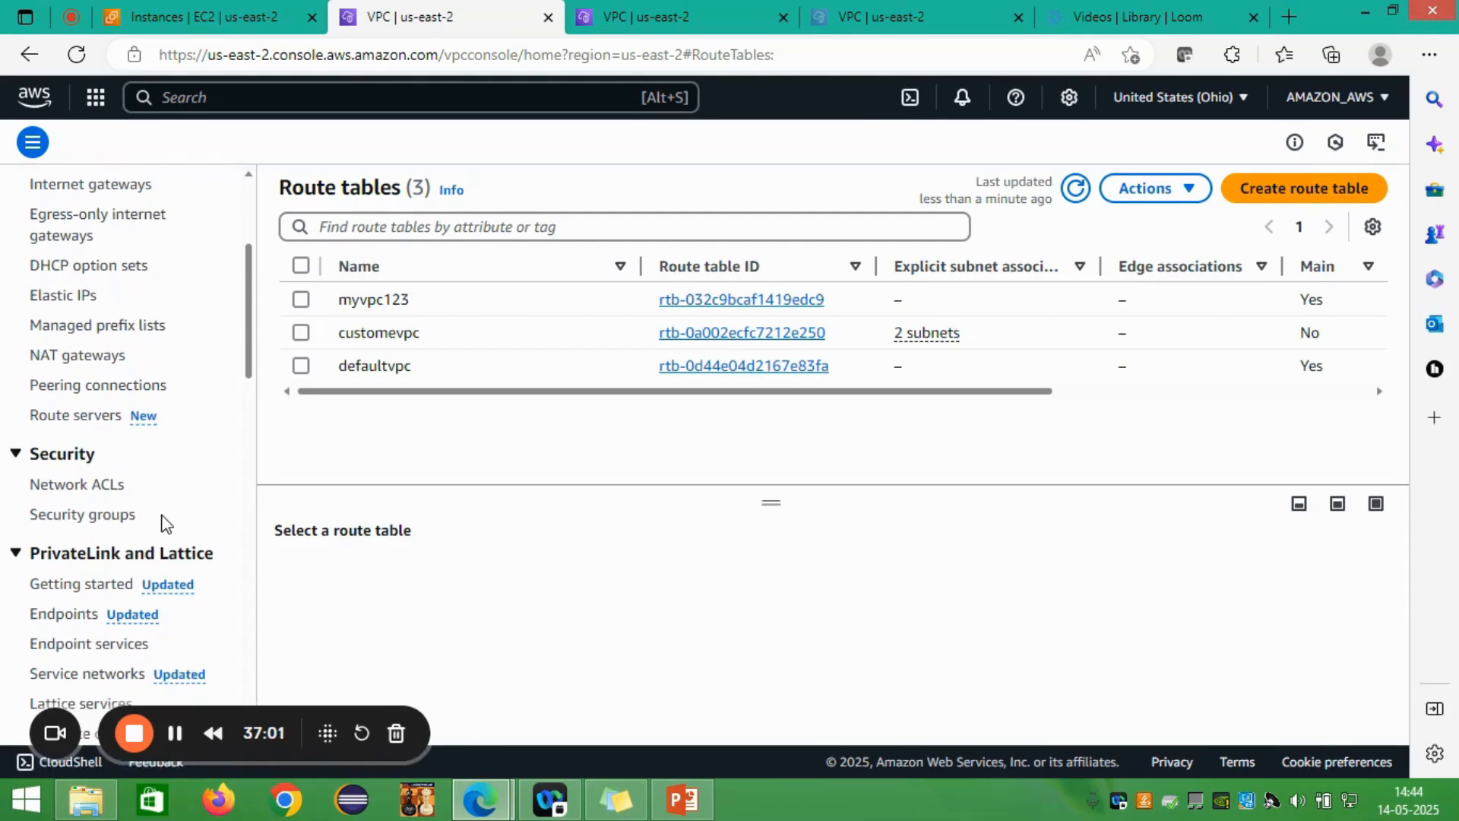
pyautogui.scroll(-2, 163, 523)
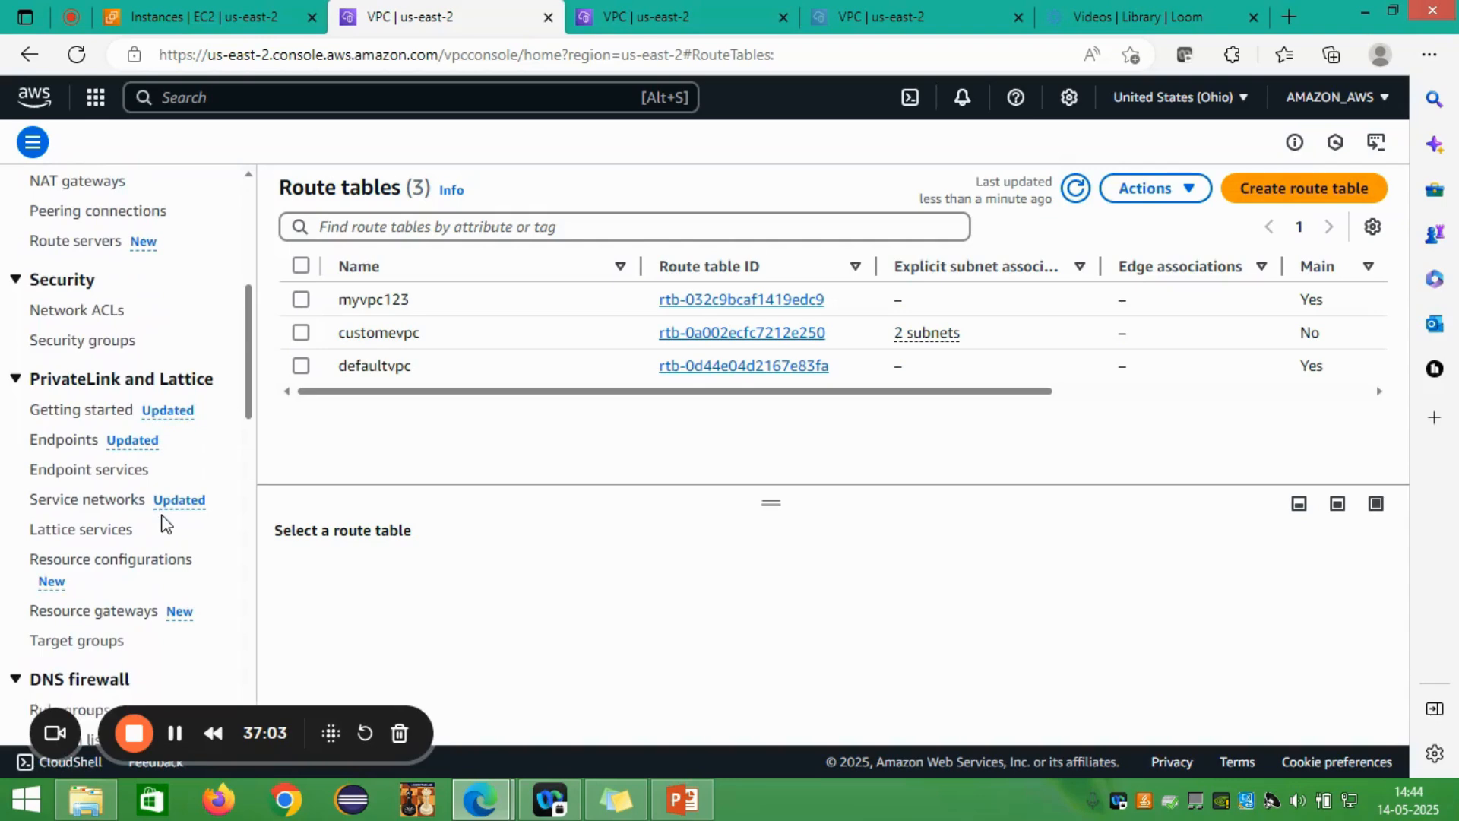
pyautogui.scroll(-3, 163, 523)
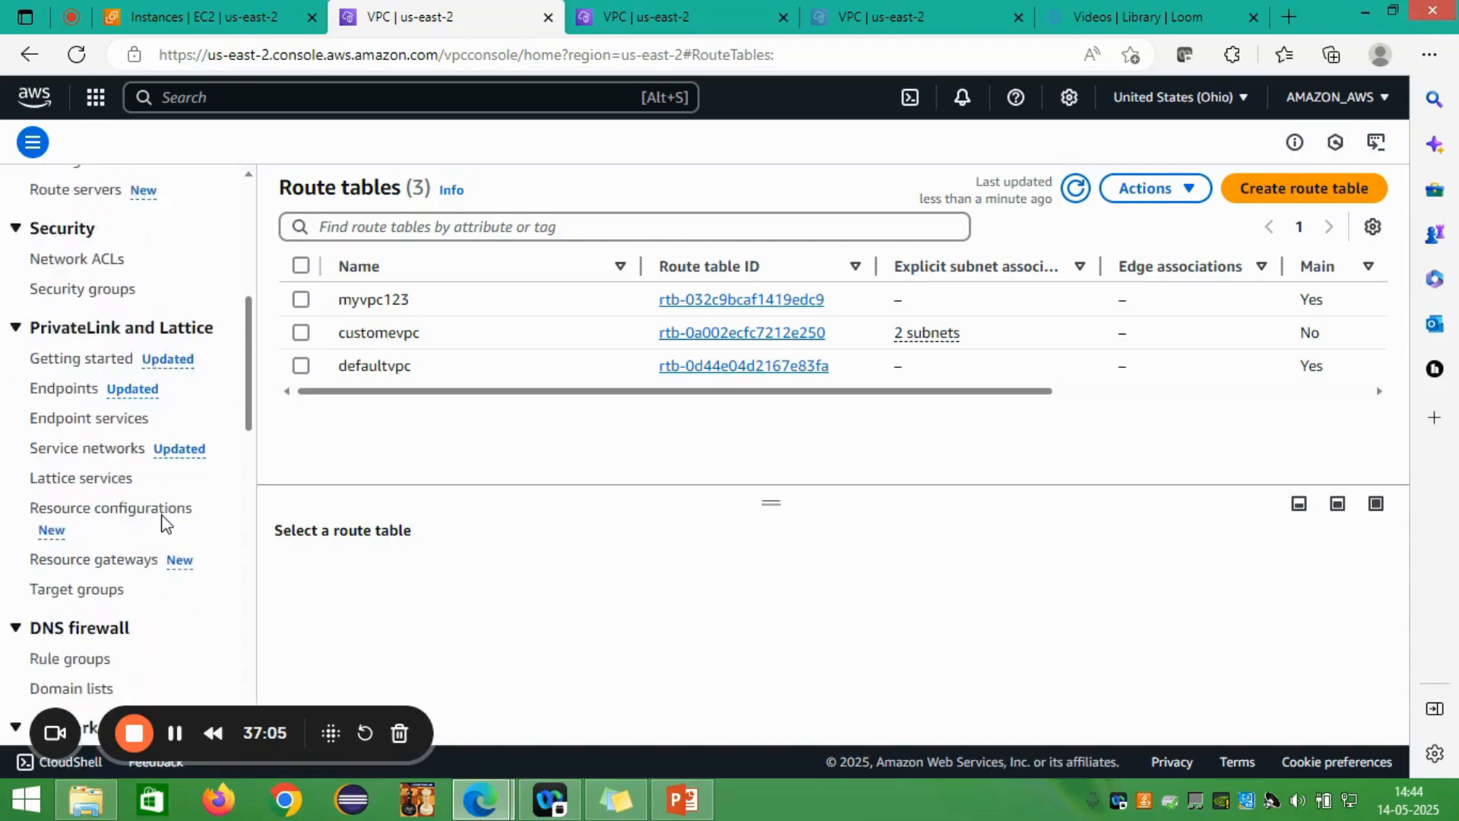
pyautogui.scroll(-10, 164, 522)
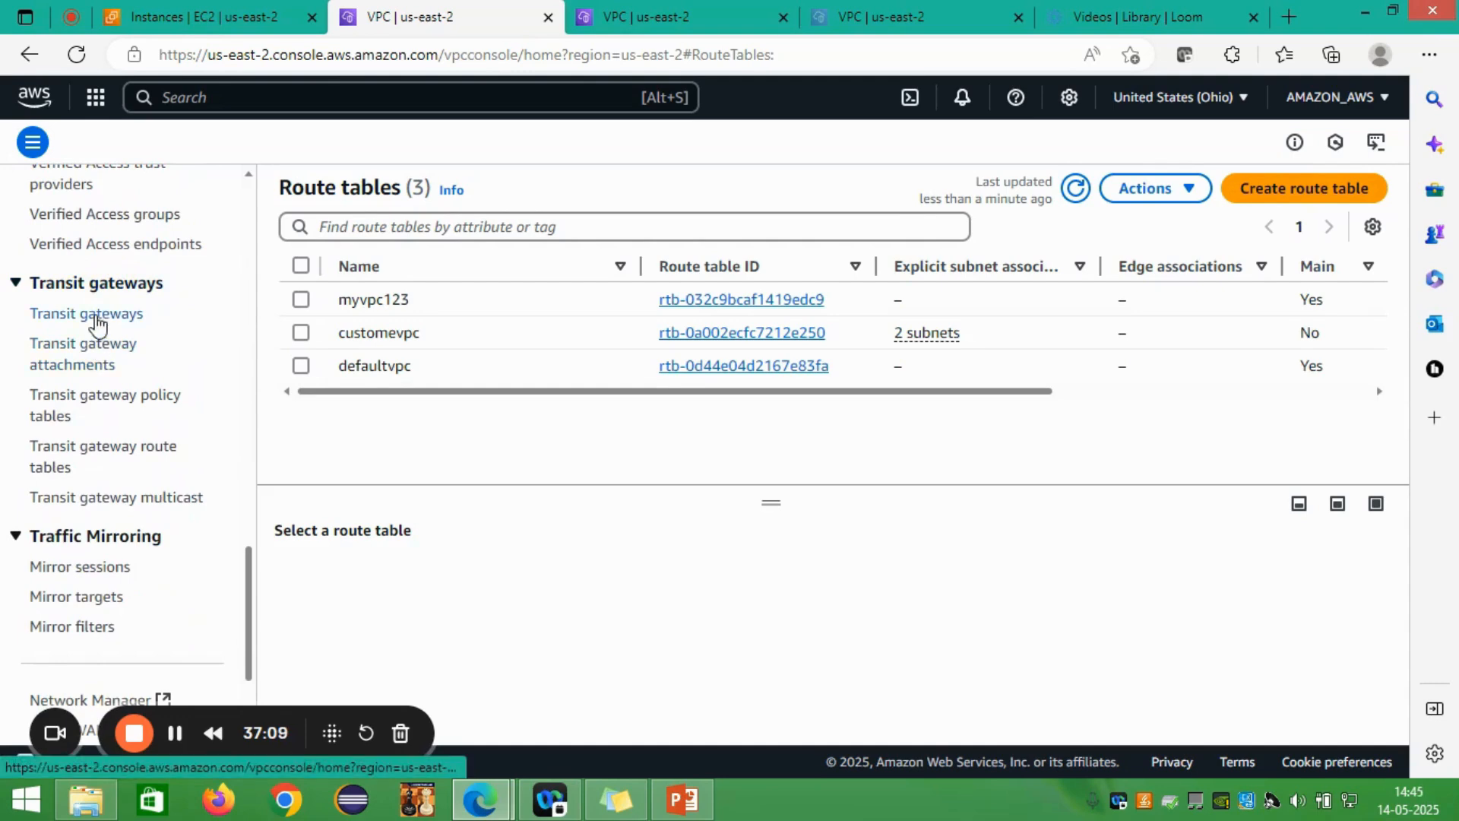
pyautogui.click(96, 321)
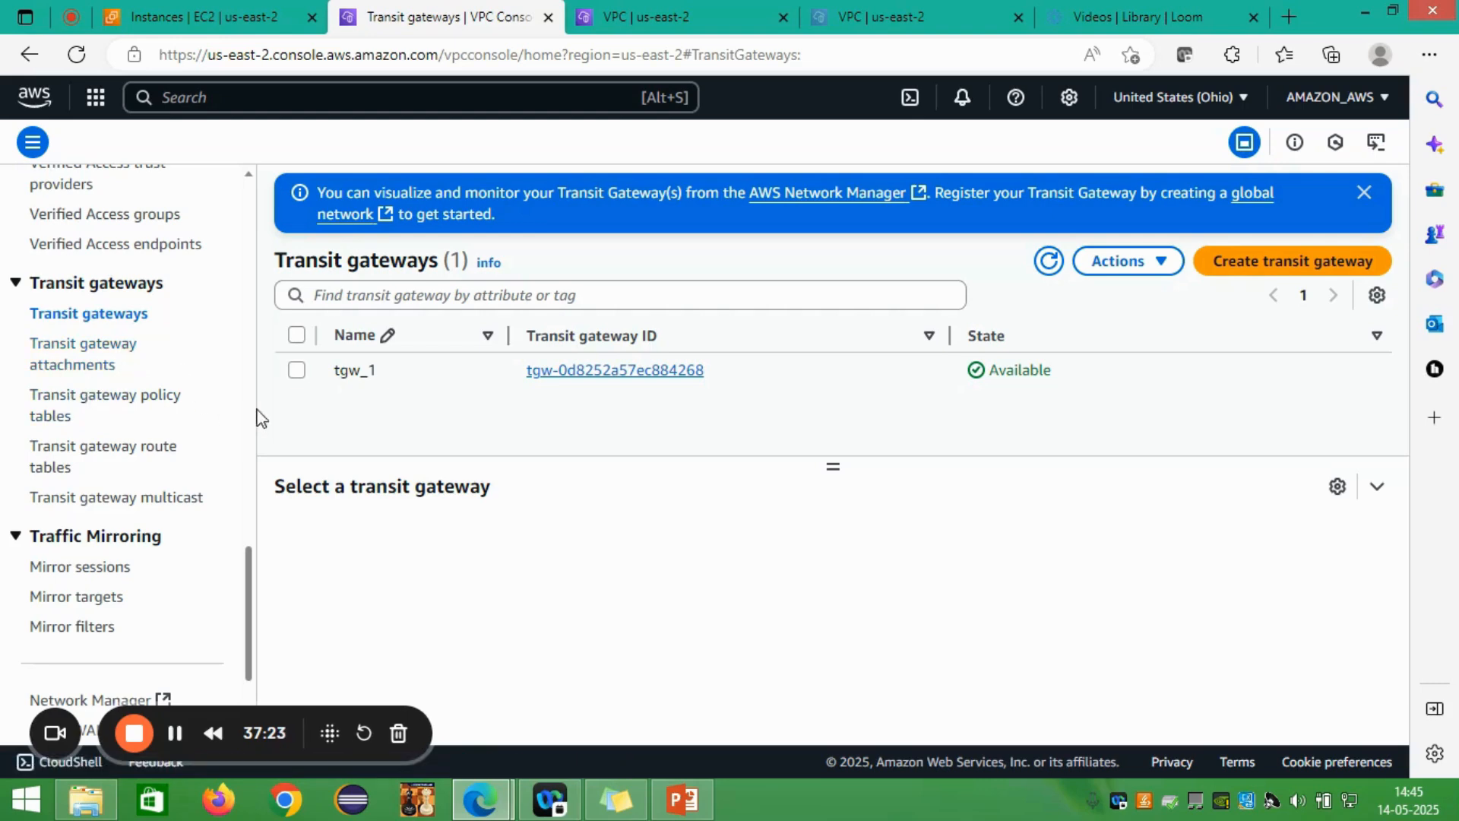
# Step: Try to delete the transit gateway tgw_1
pyautogui.click(295, 371)
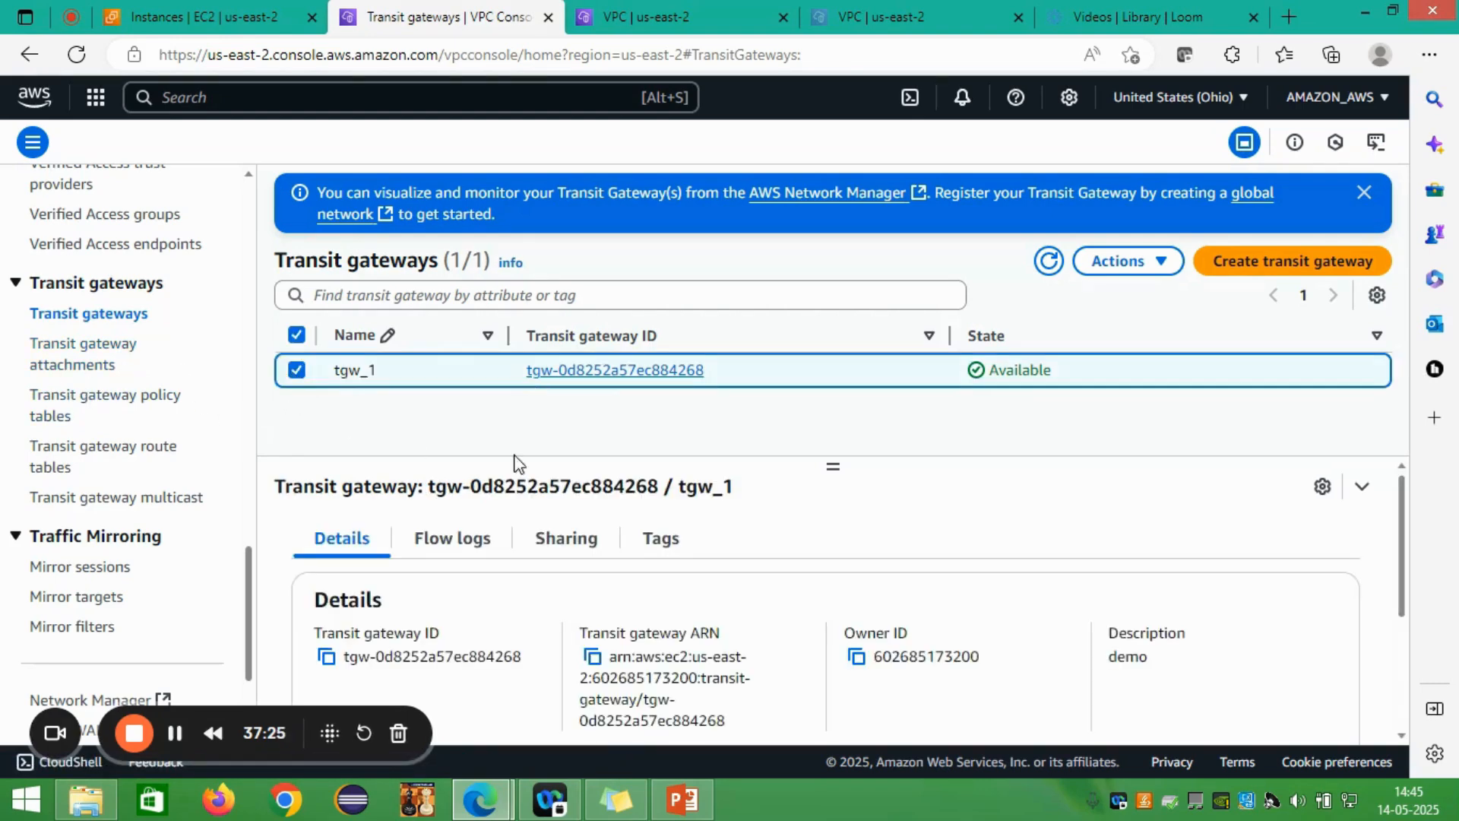
pyautogui.click(1135, 269)
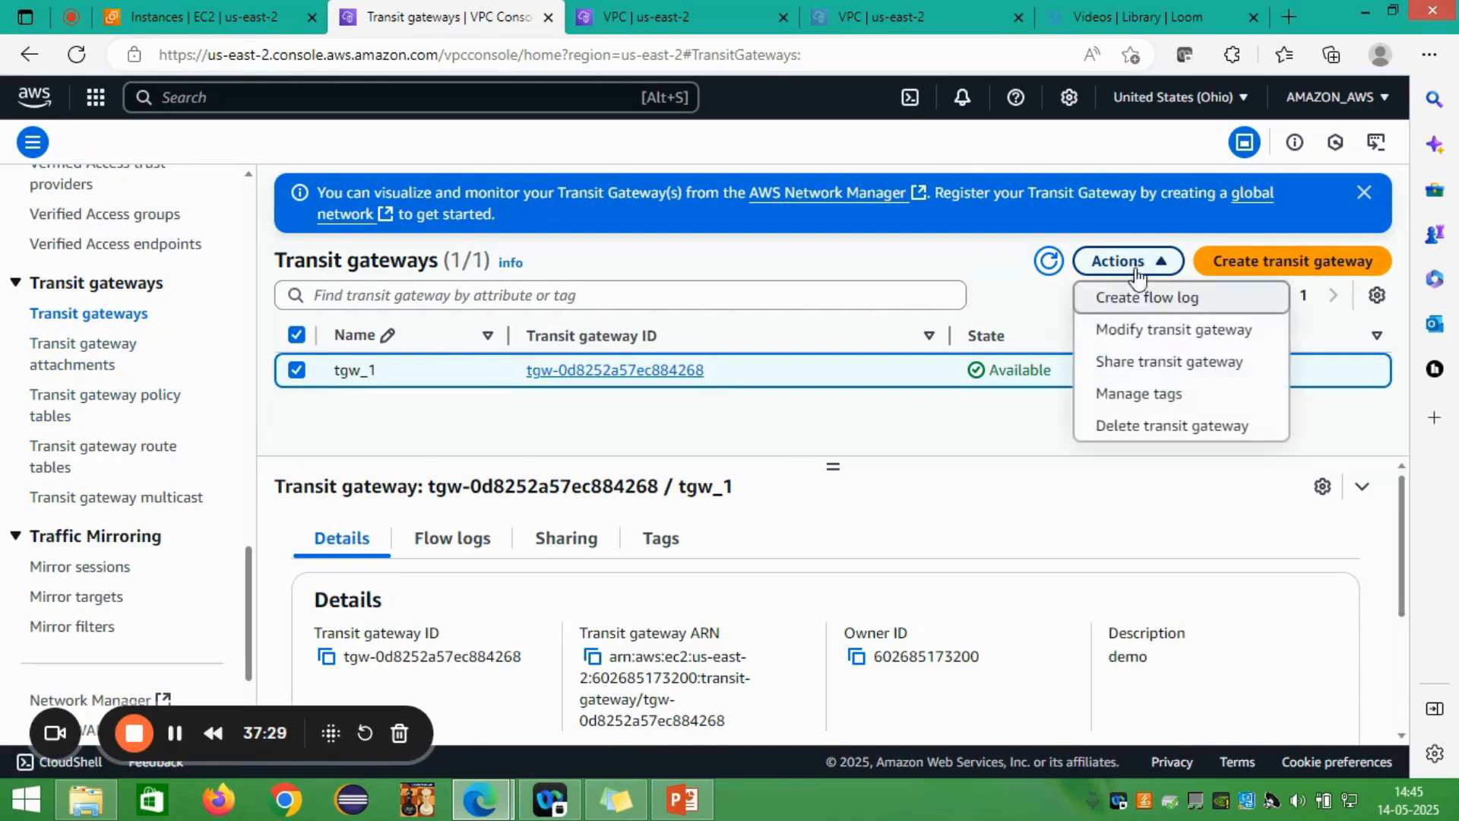
pyautogui.click(1142, 429)
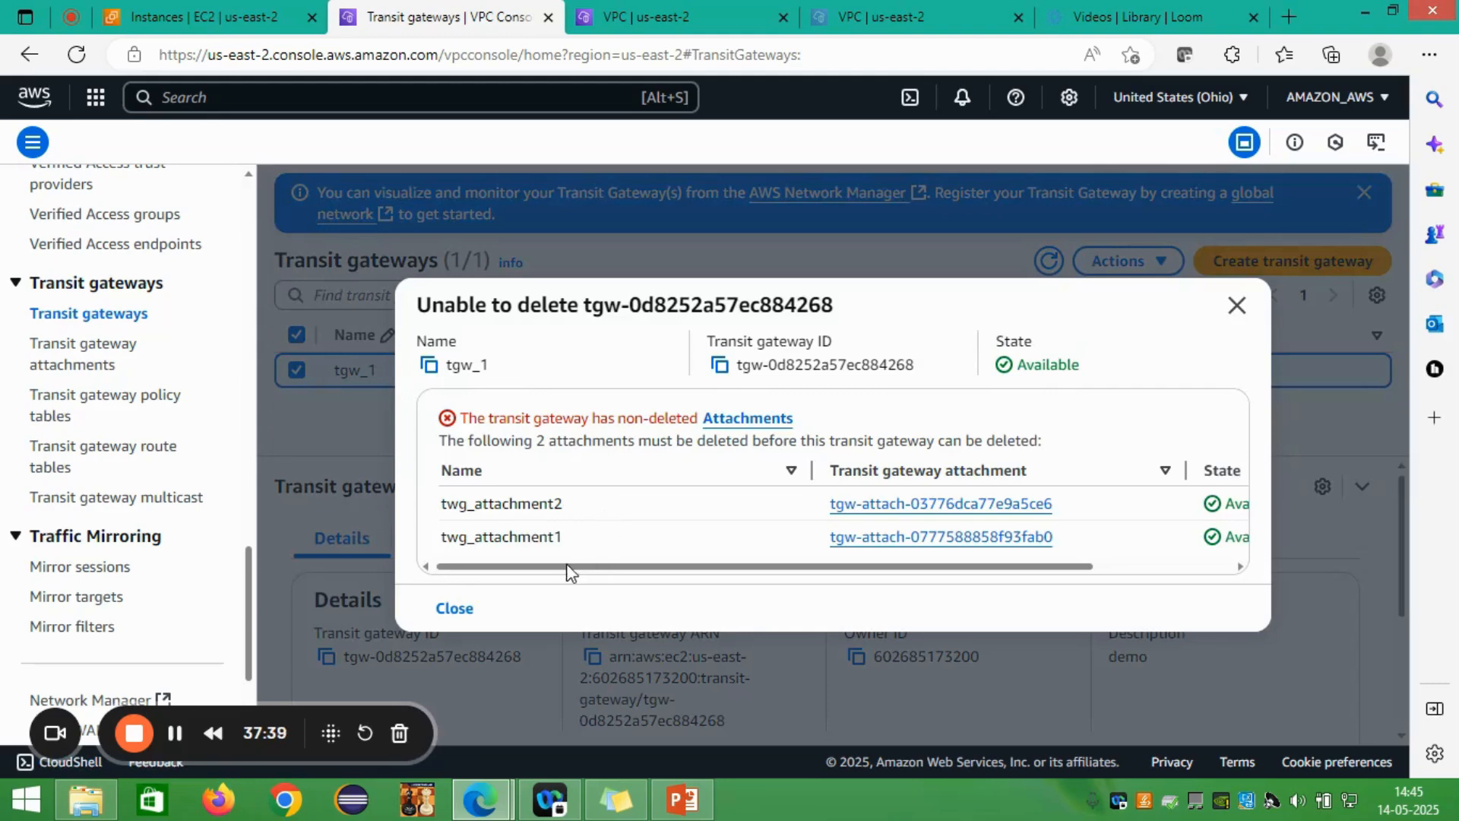
pyautogui.click(473, 609)
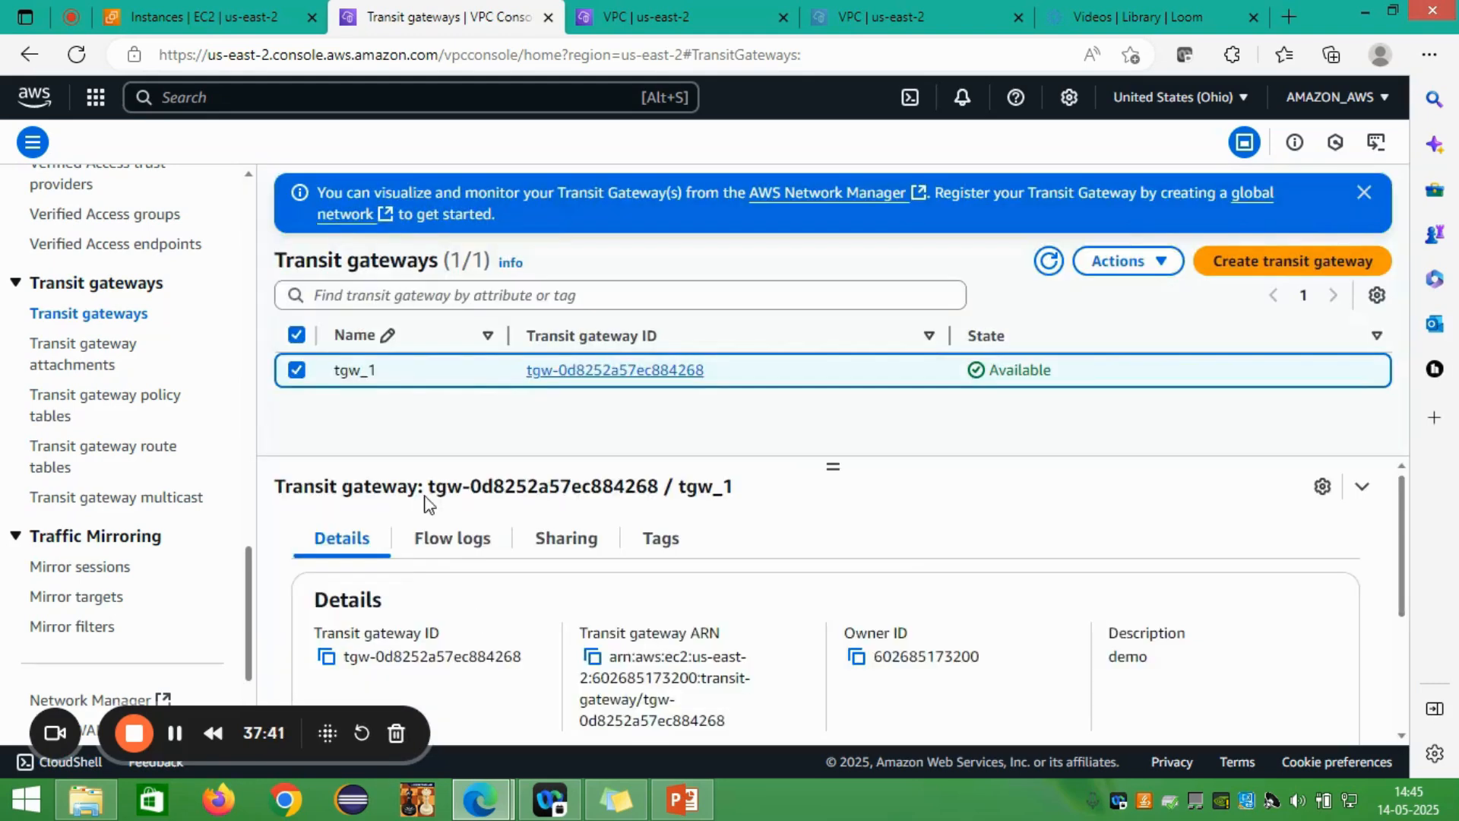
# Step: Open the transit gateway attachments list and delete twg_attachment2, confirming with "delete"
pyautogui.click(114, 368)
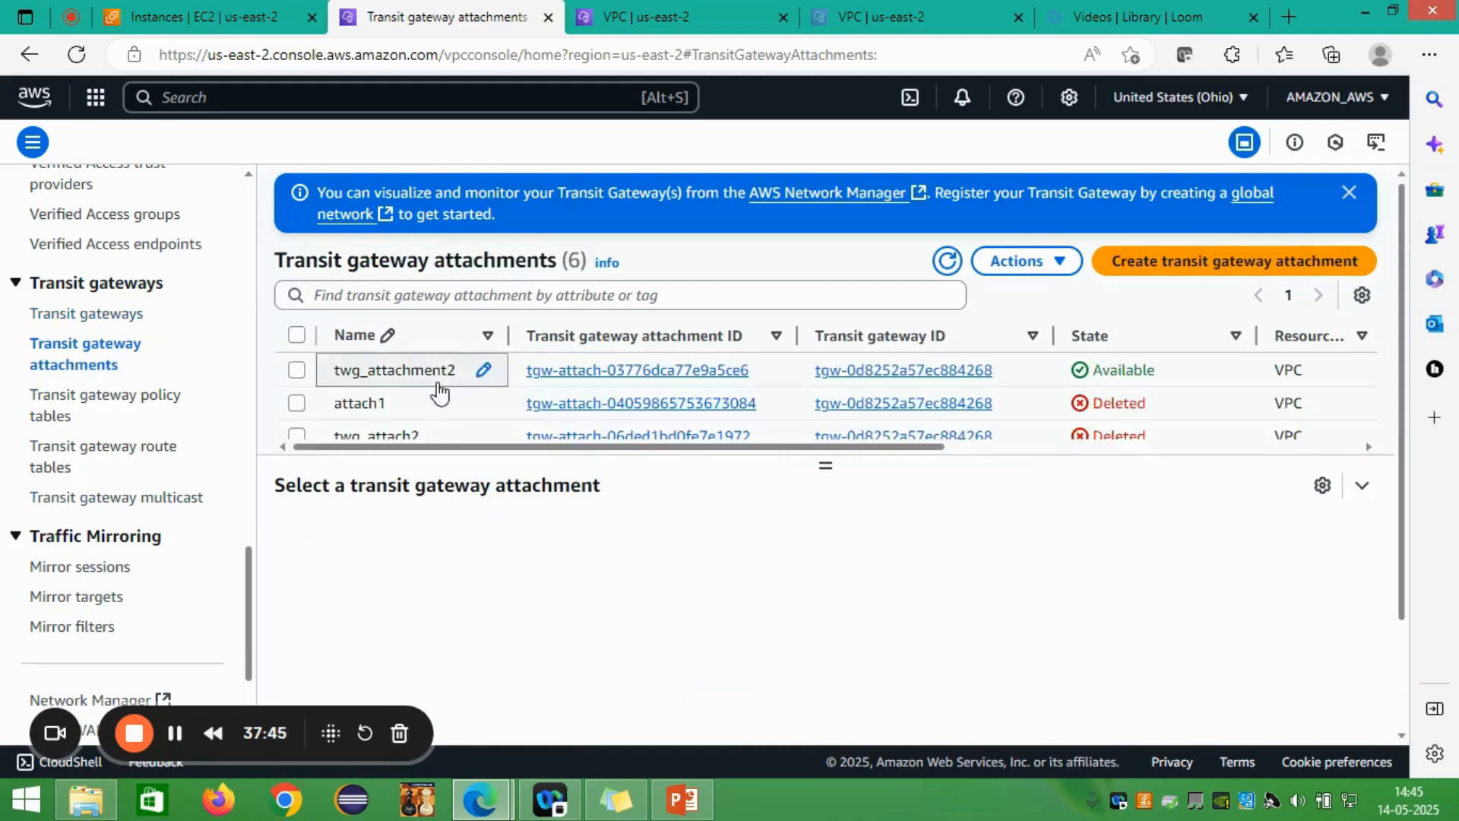
pyautogui.click(296, 375)
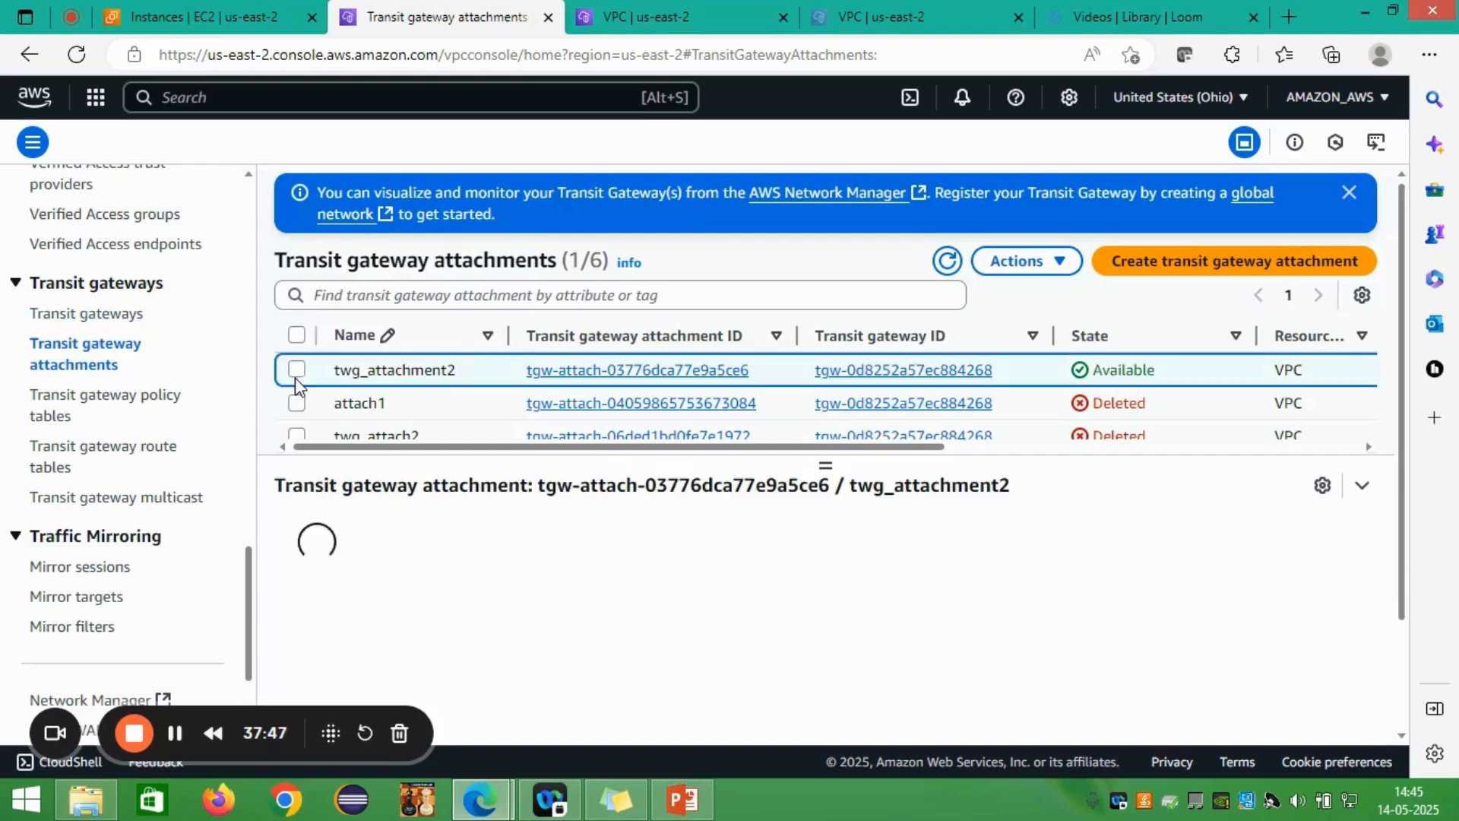
pyautogui.click(1041, 268)
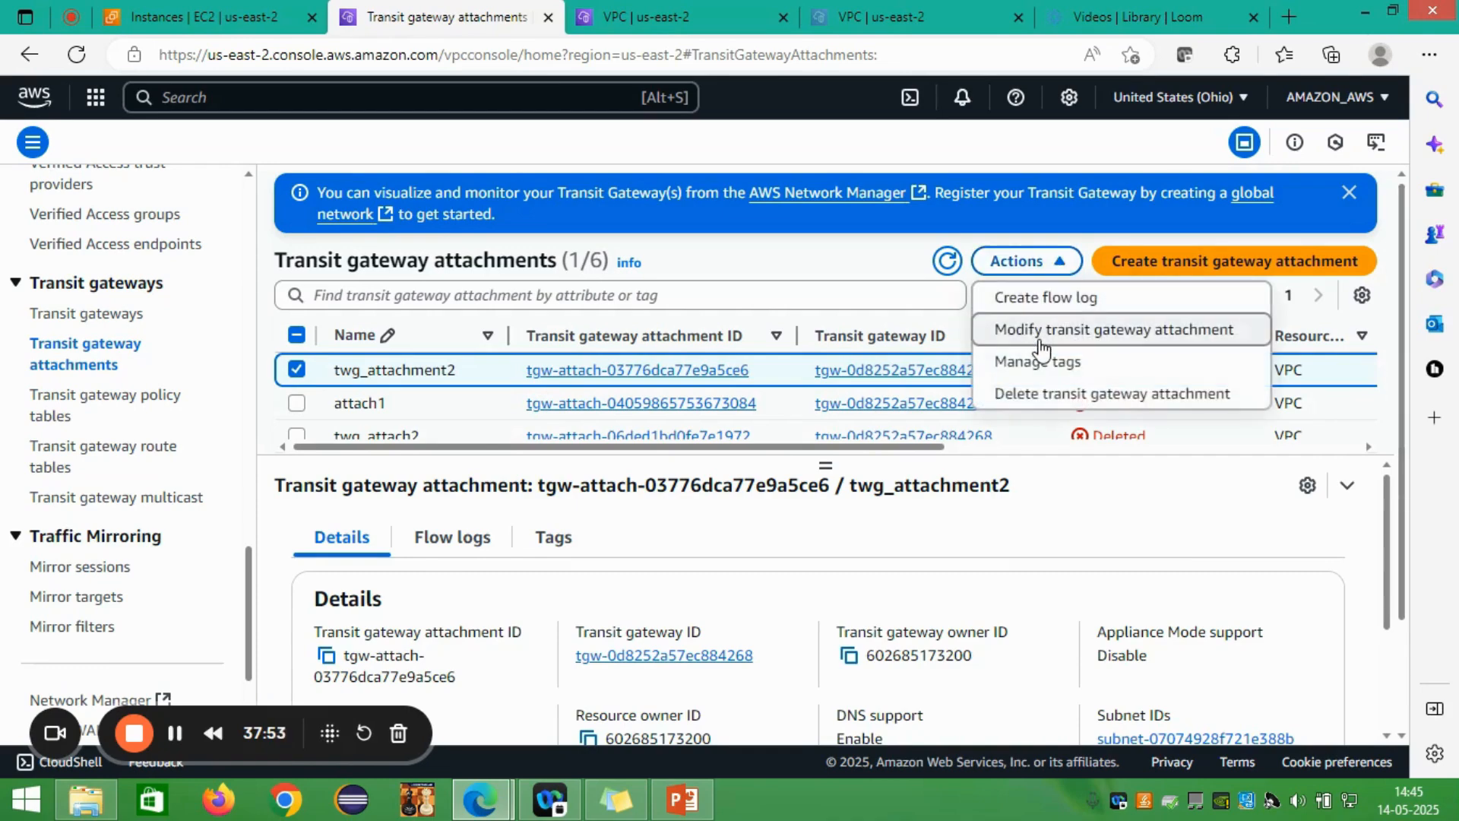
pyautogui.click(1040, 397)
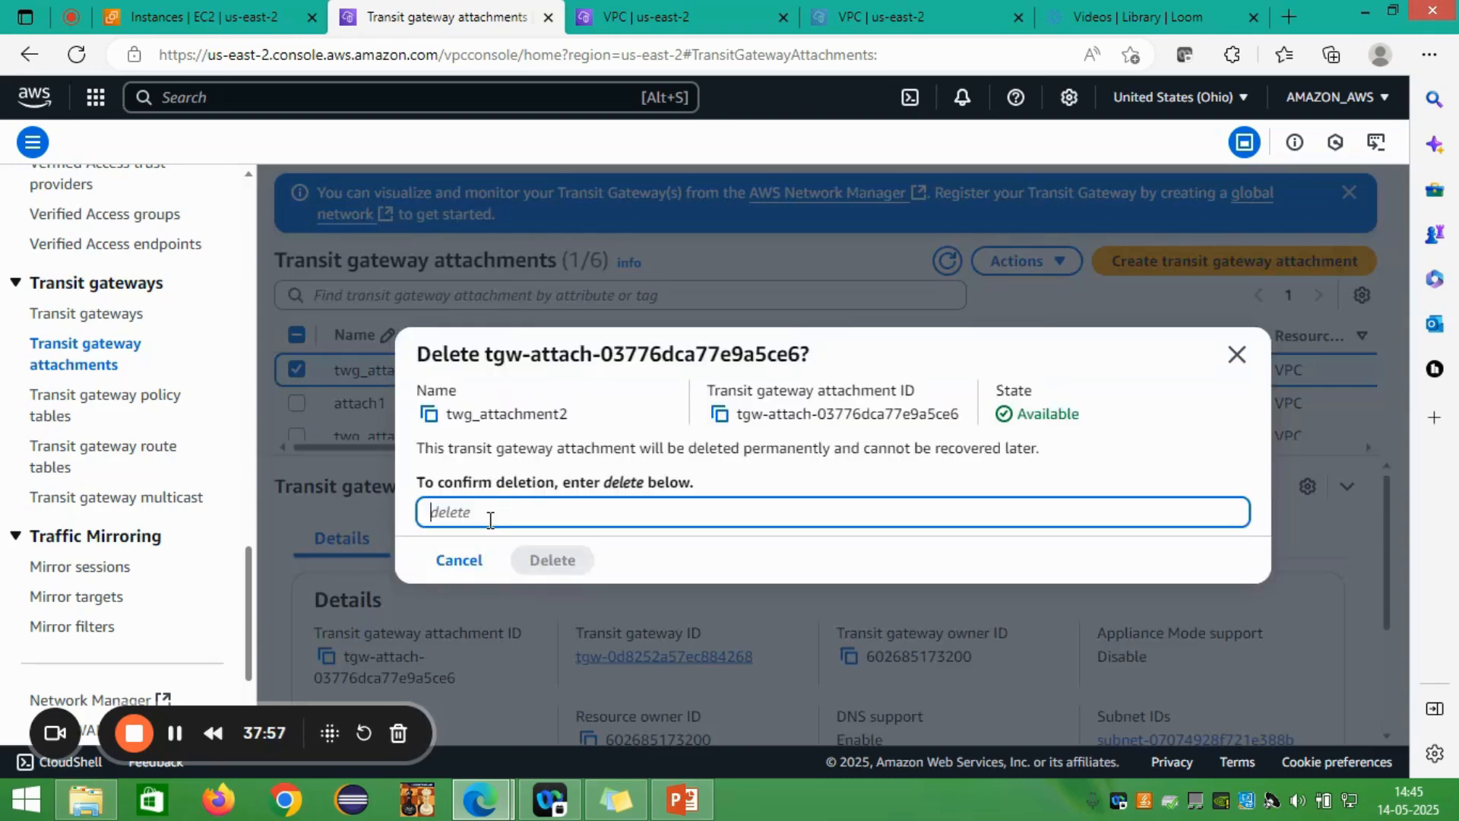
pyautogui.write('dele')
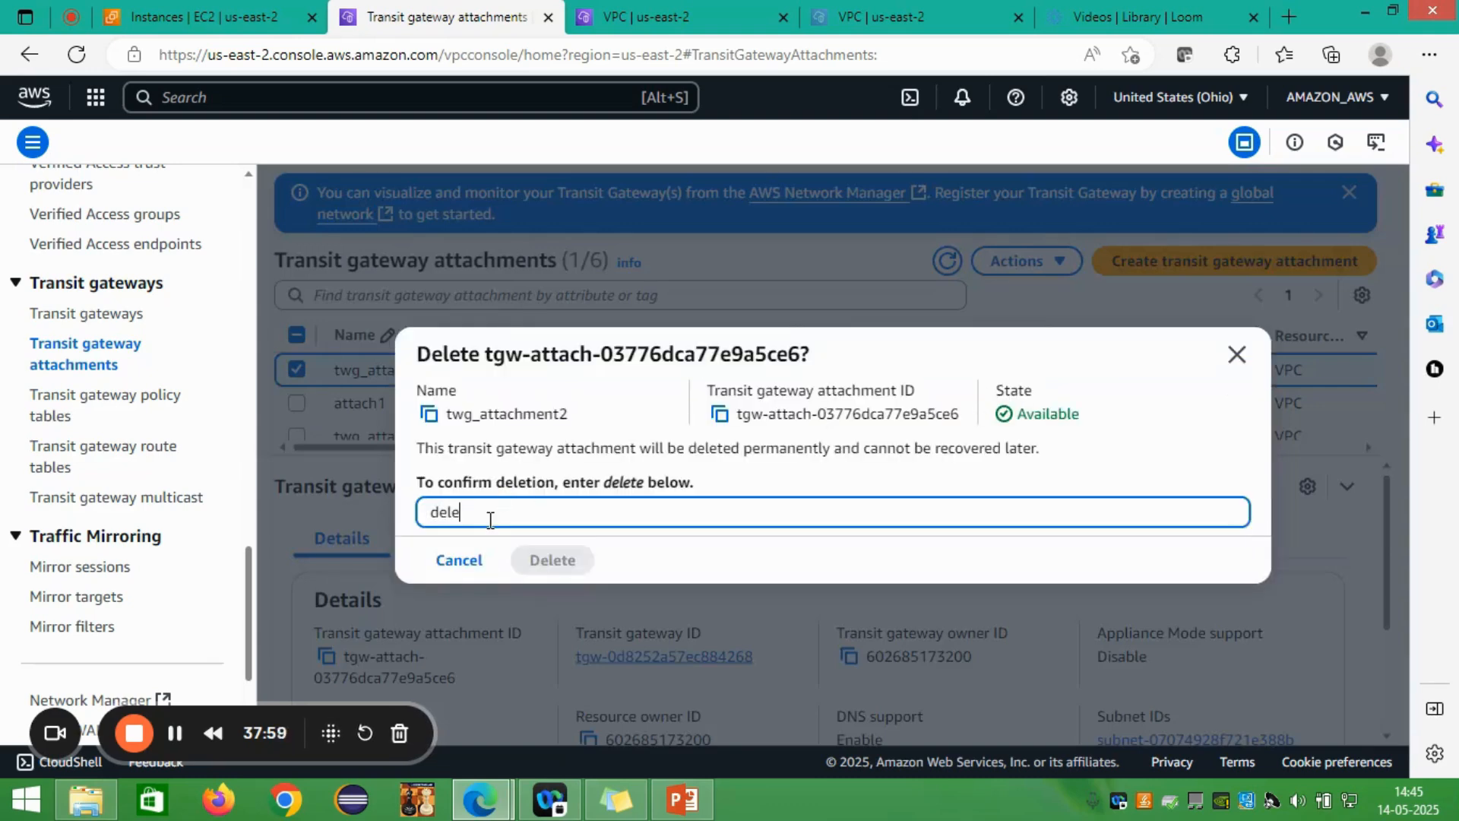
pyautogui.write('te')
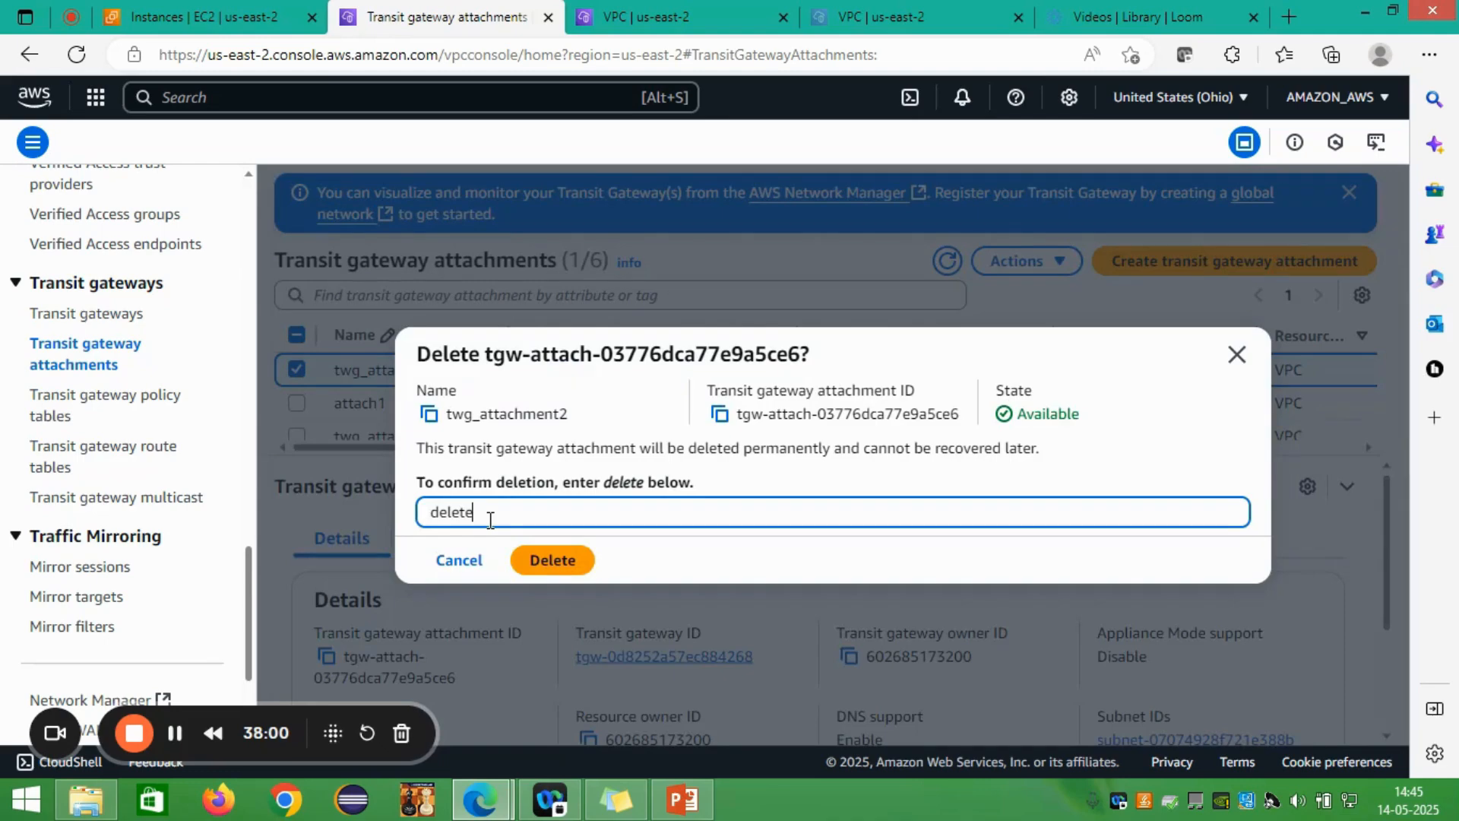
pyautogui.click(554, 562)
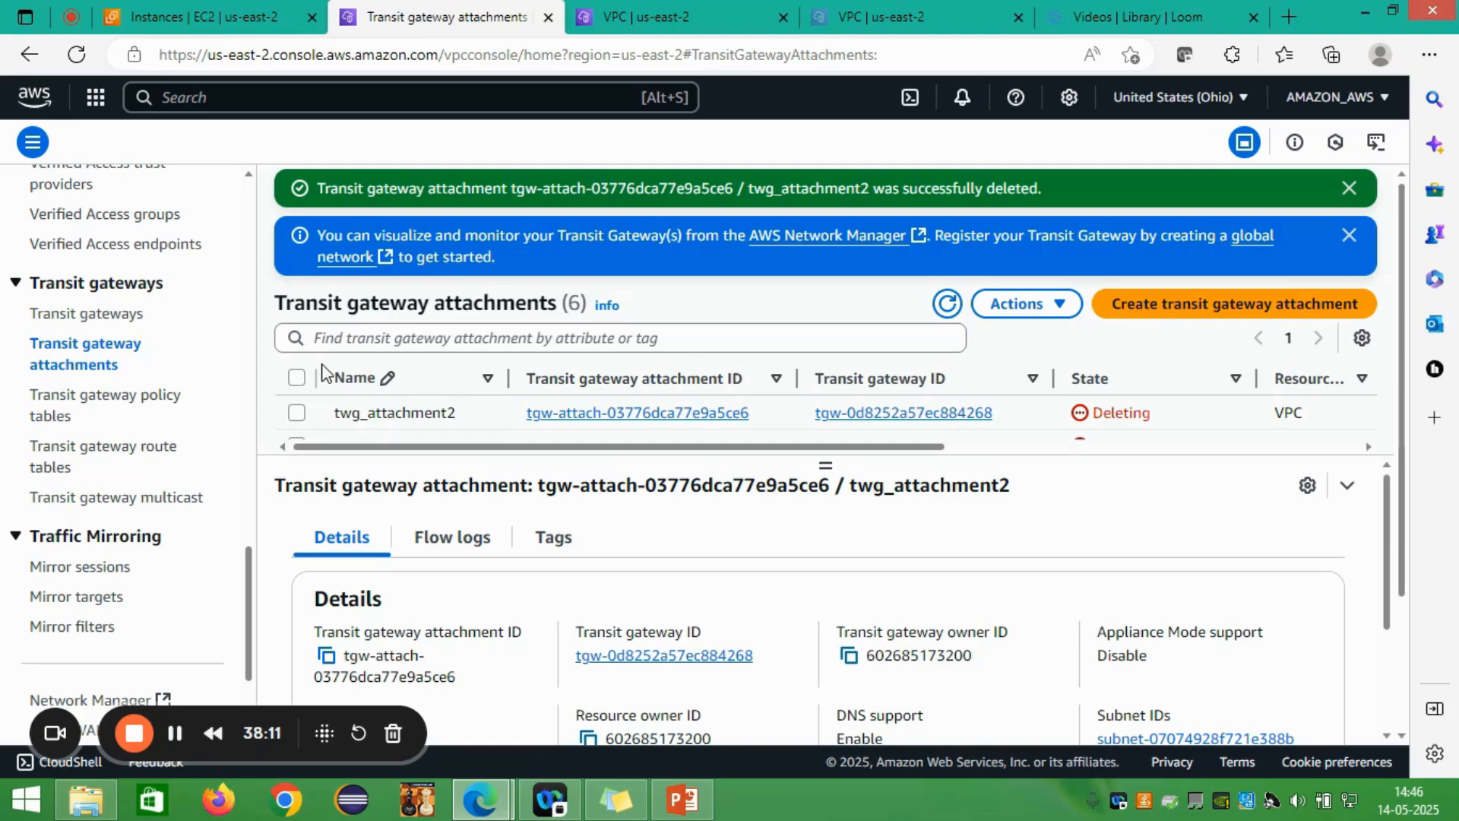
# Step: Delete the transit gateway attachment twg_attachment1, entering "delete" to confirm
pyautogui.scroll(-1, 323, 372)
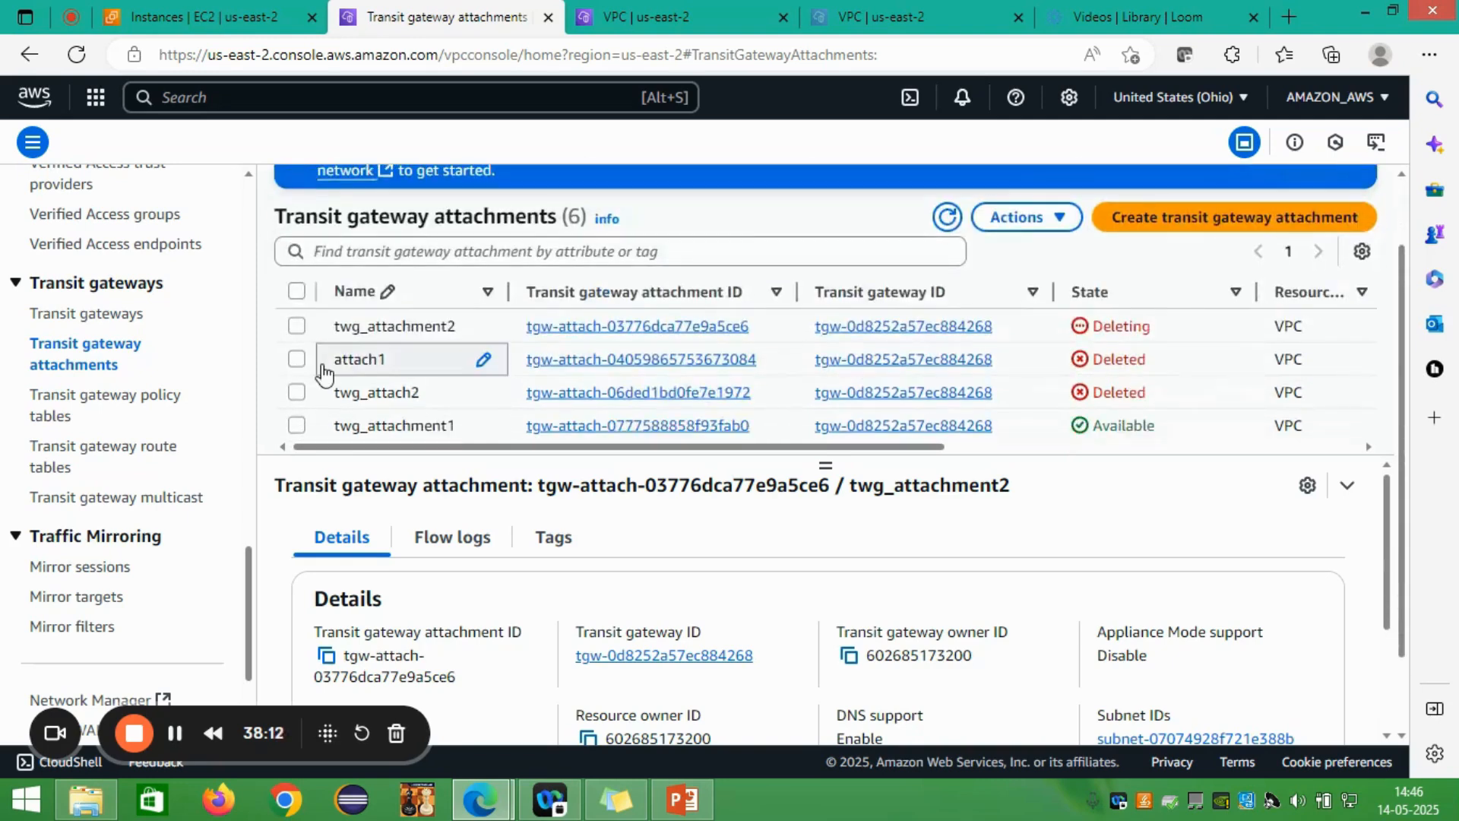
pyautogui.click(296, 426)
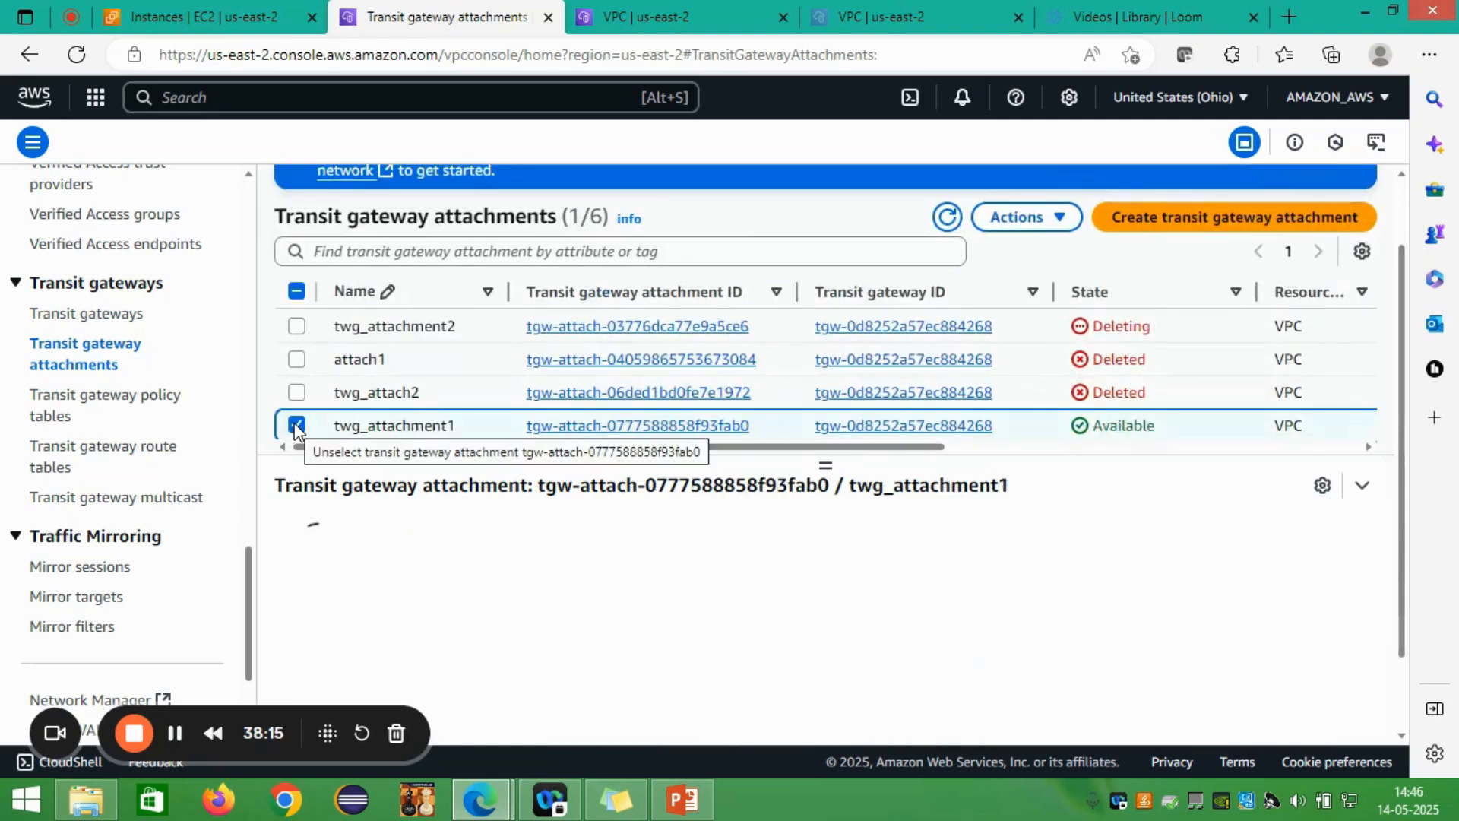
pyautogui.click(1027, 219)
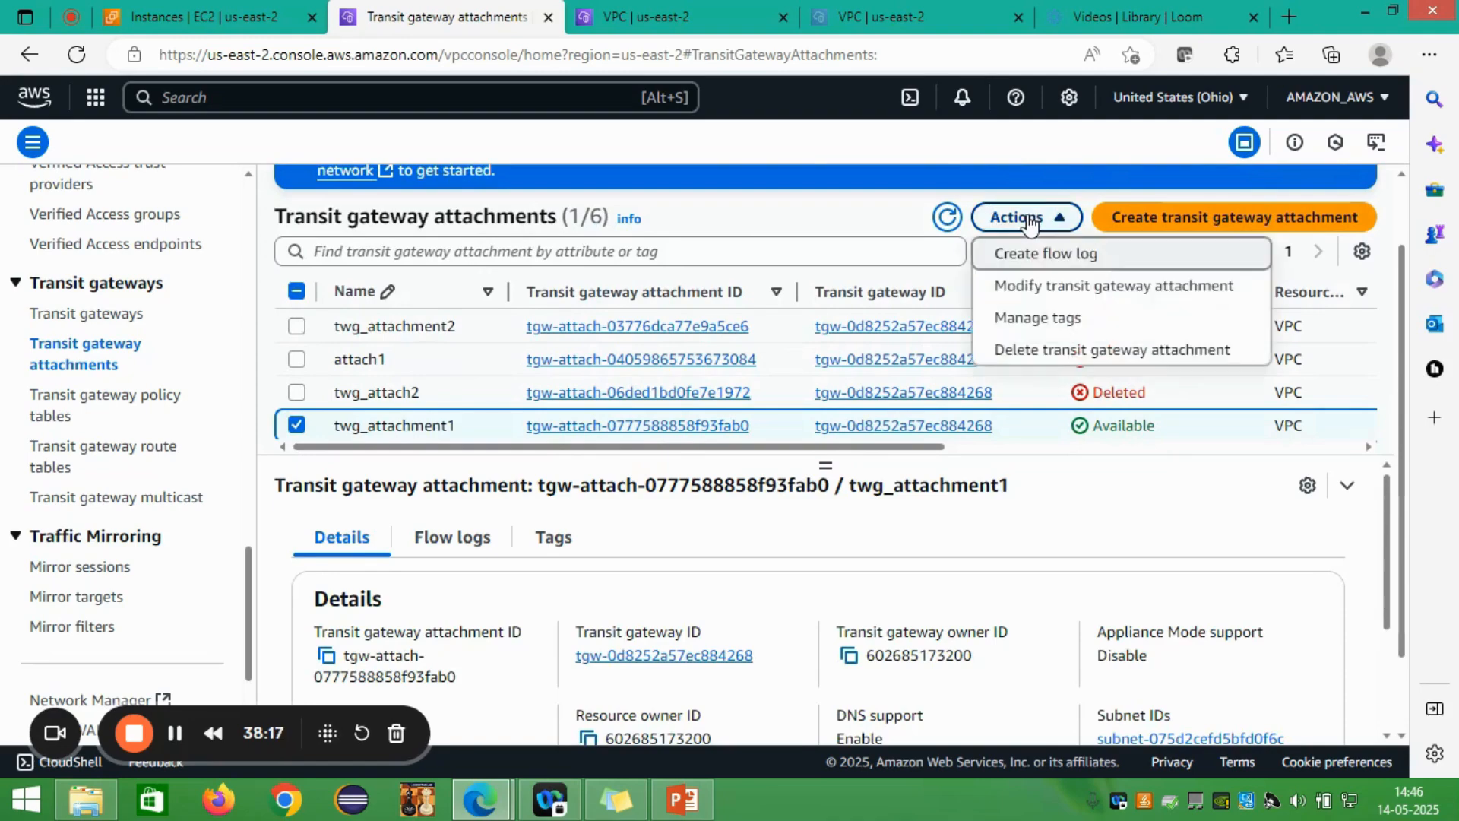
pyautogui.click(1041, 351)
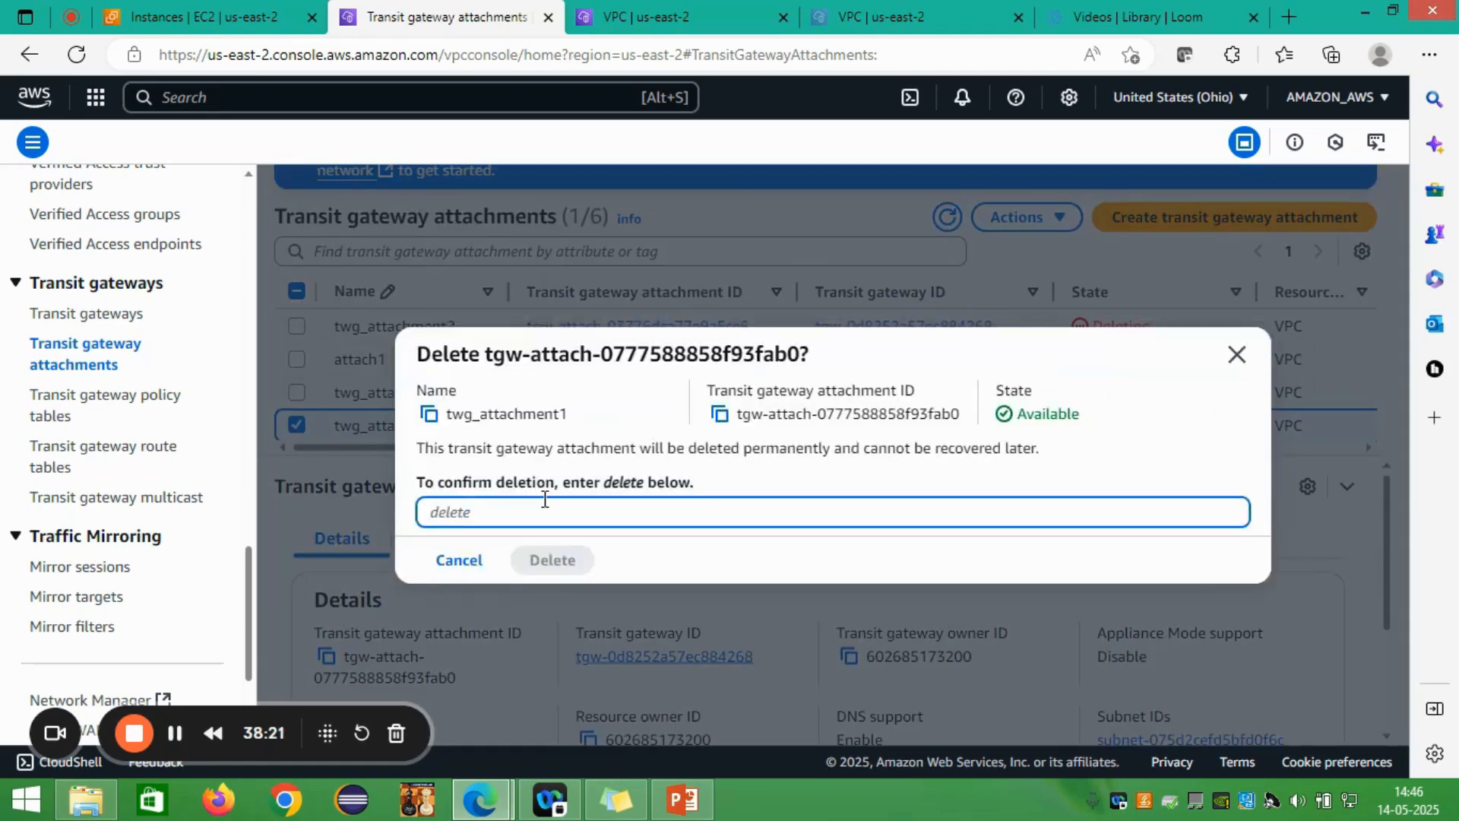
pyautogui.write('dele')
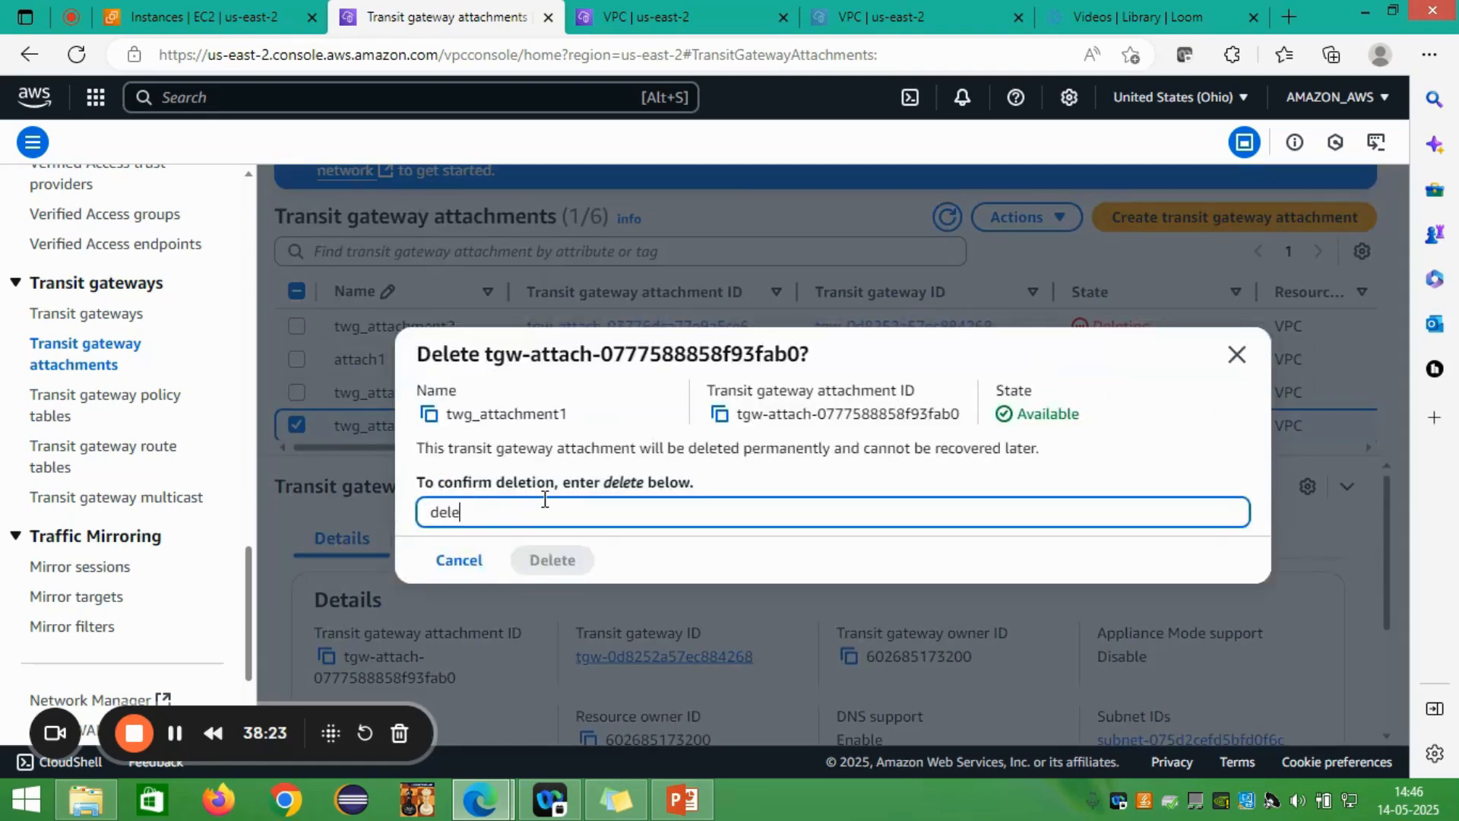
pyautogui.write('te')
pyautogui.click(552, 562)
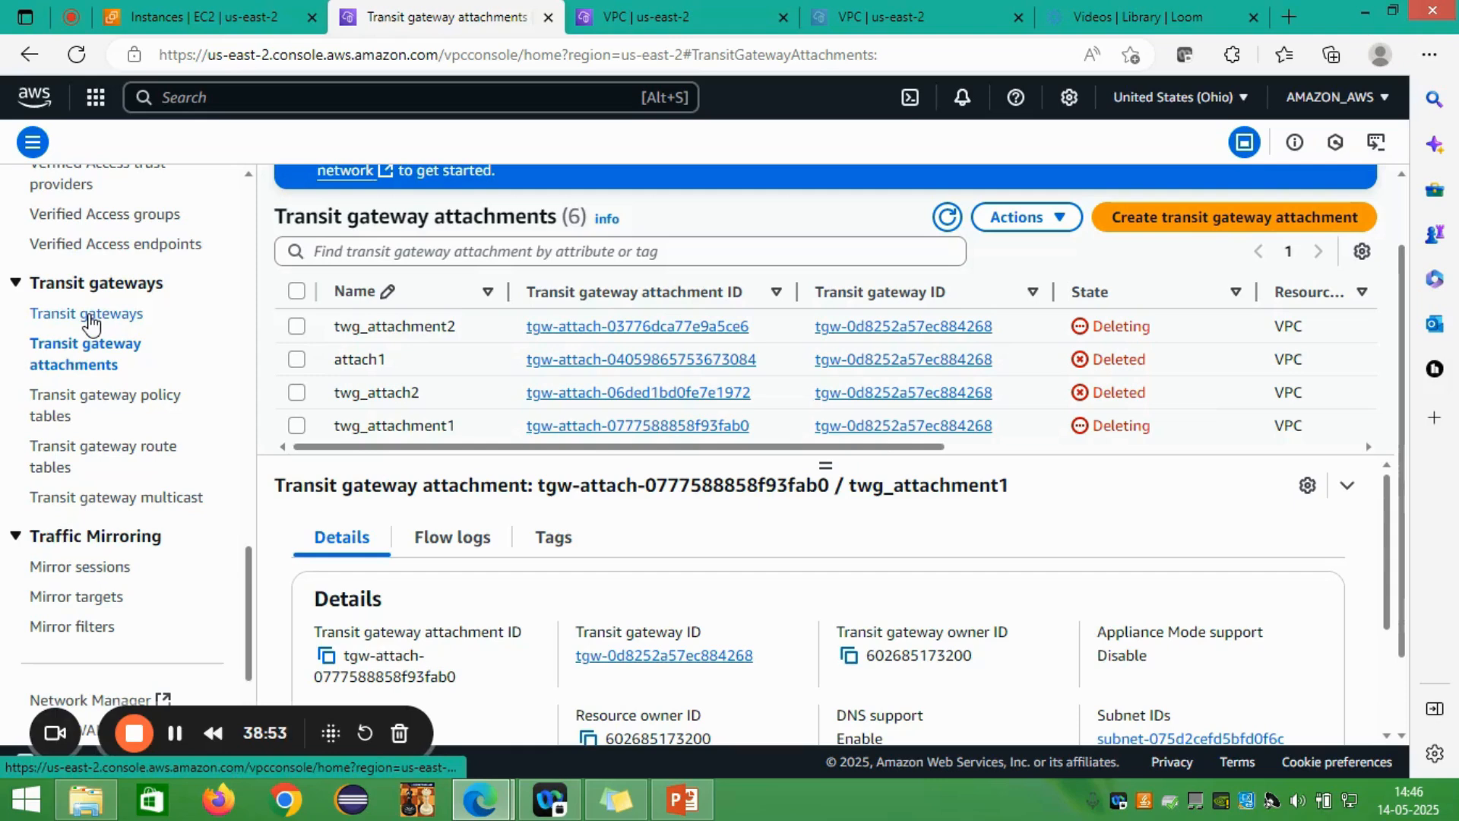
# Step: Select all transit gateway attachments and refresh the list repeatedly to check their deletion state
pyautogui.click(946, 218)
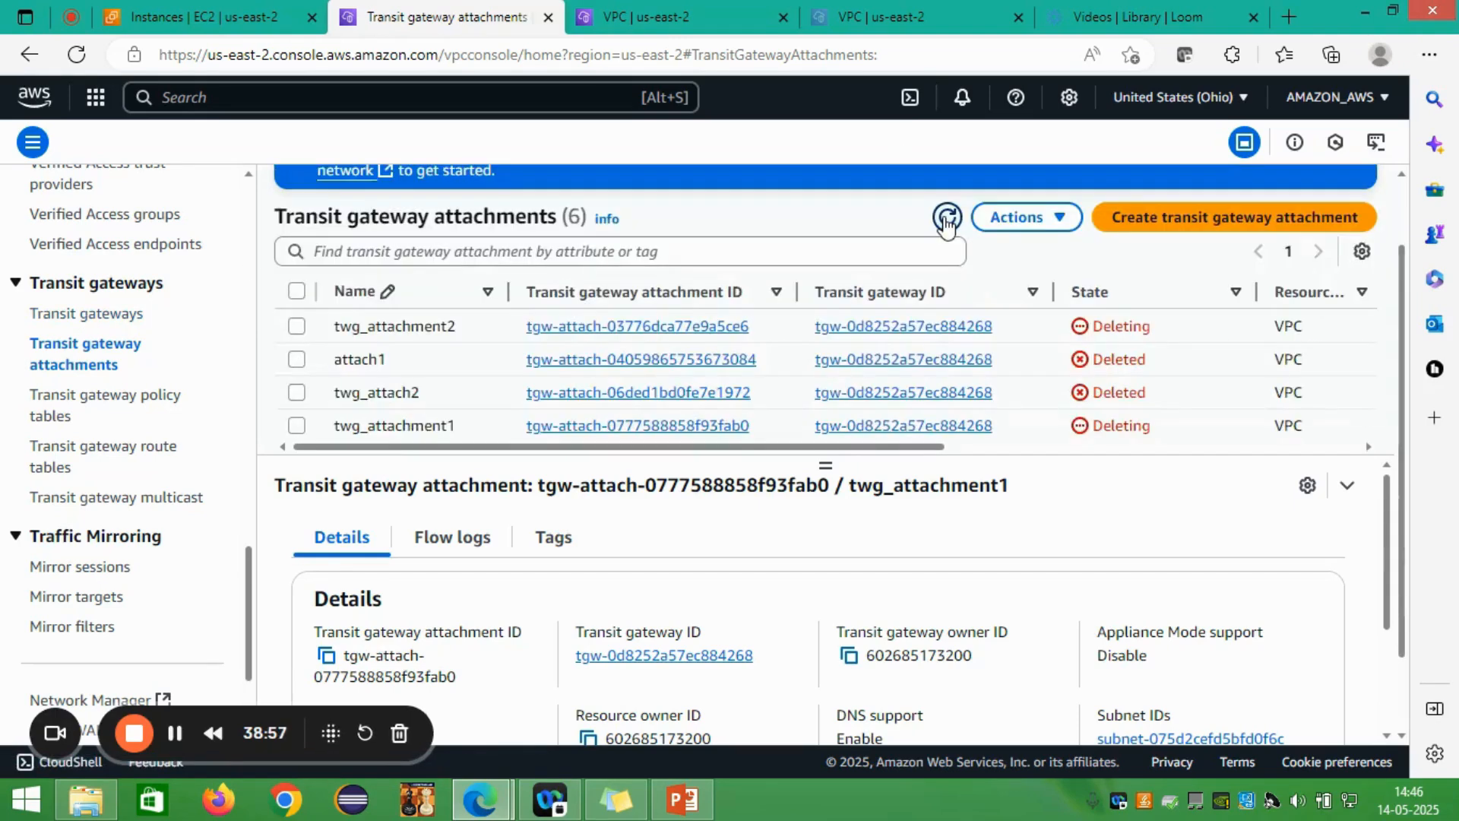
pyautogui.click(946, 218)
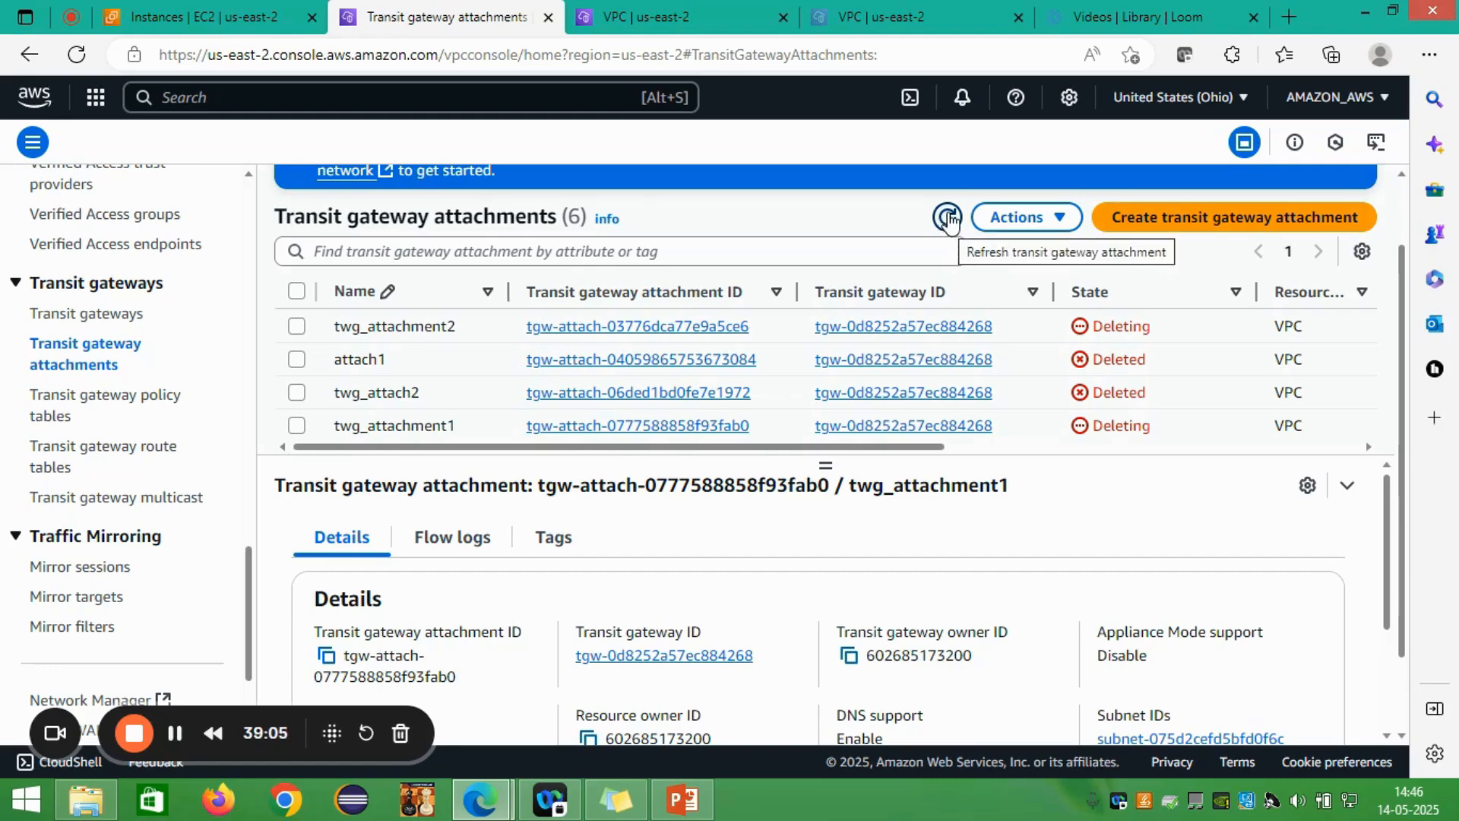
pyautogui.click(947, 218)
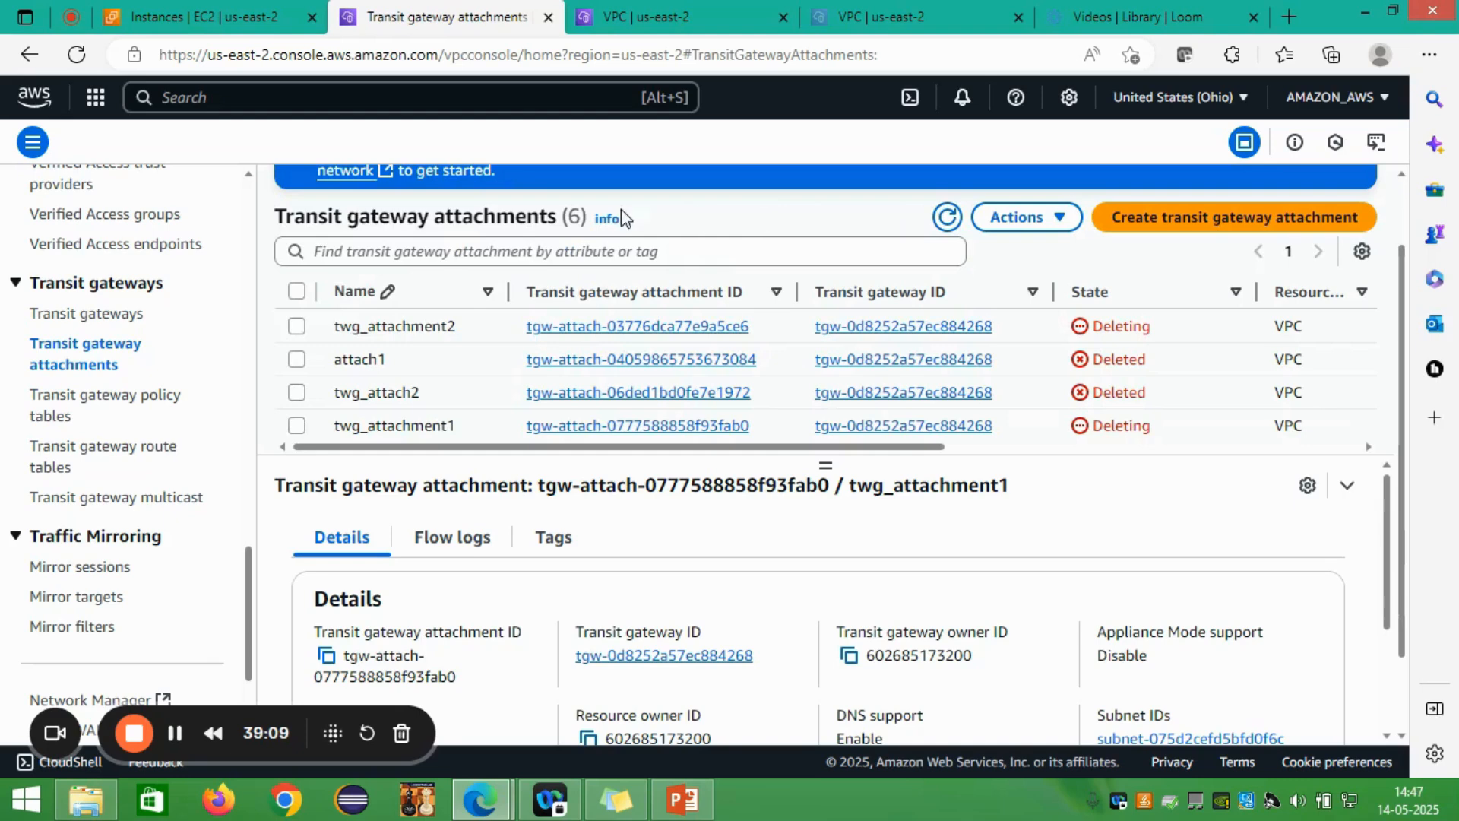
pyautogui.click(296, 292)
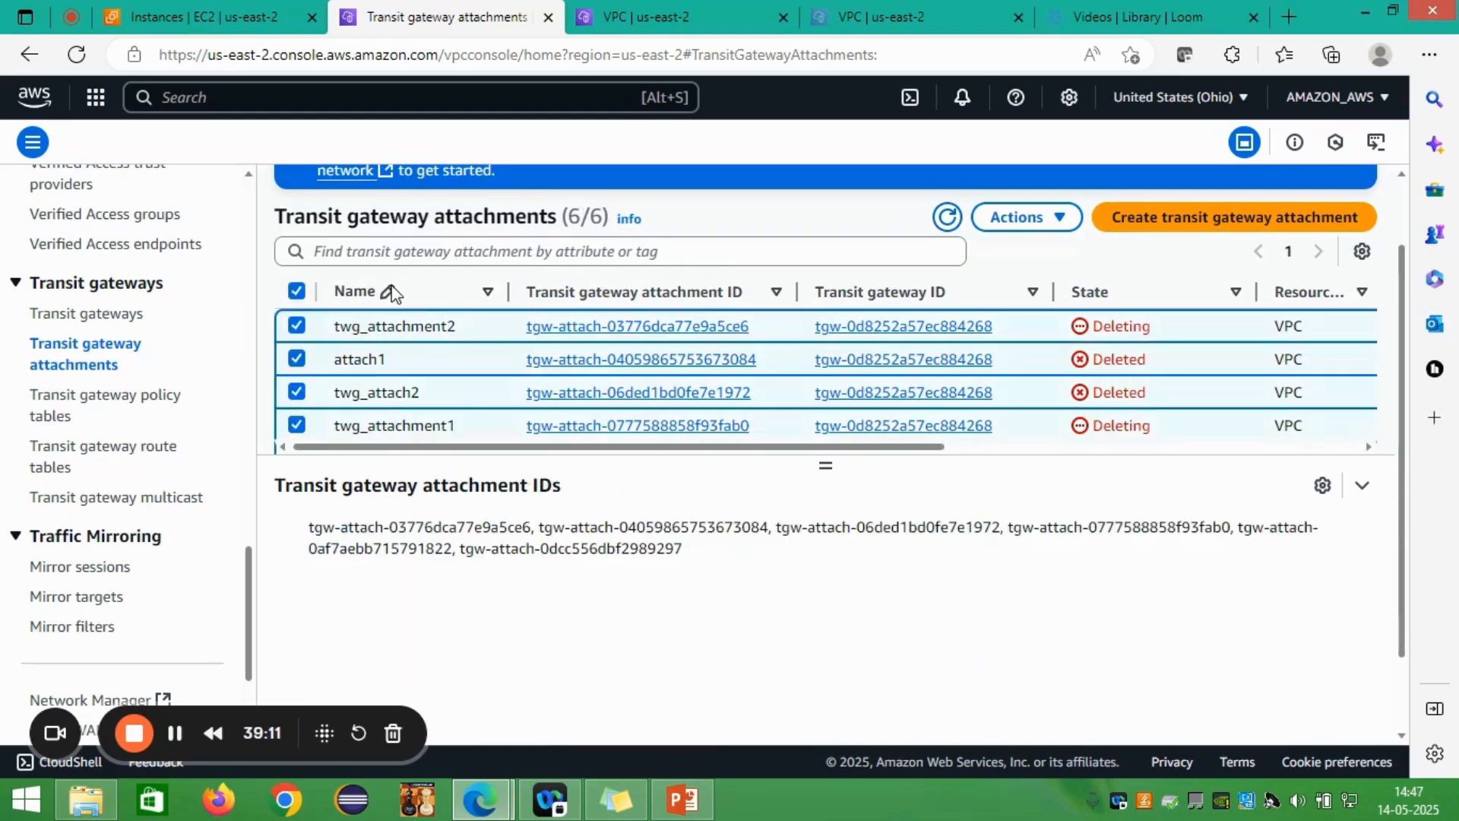
pyautogui.click(956, 219)
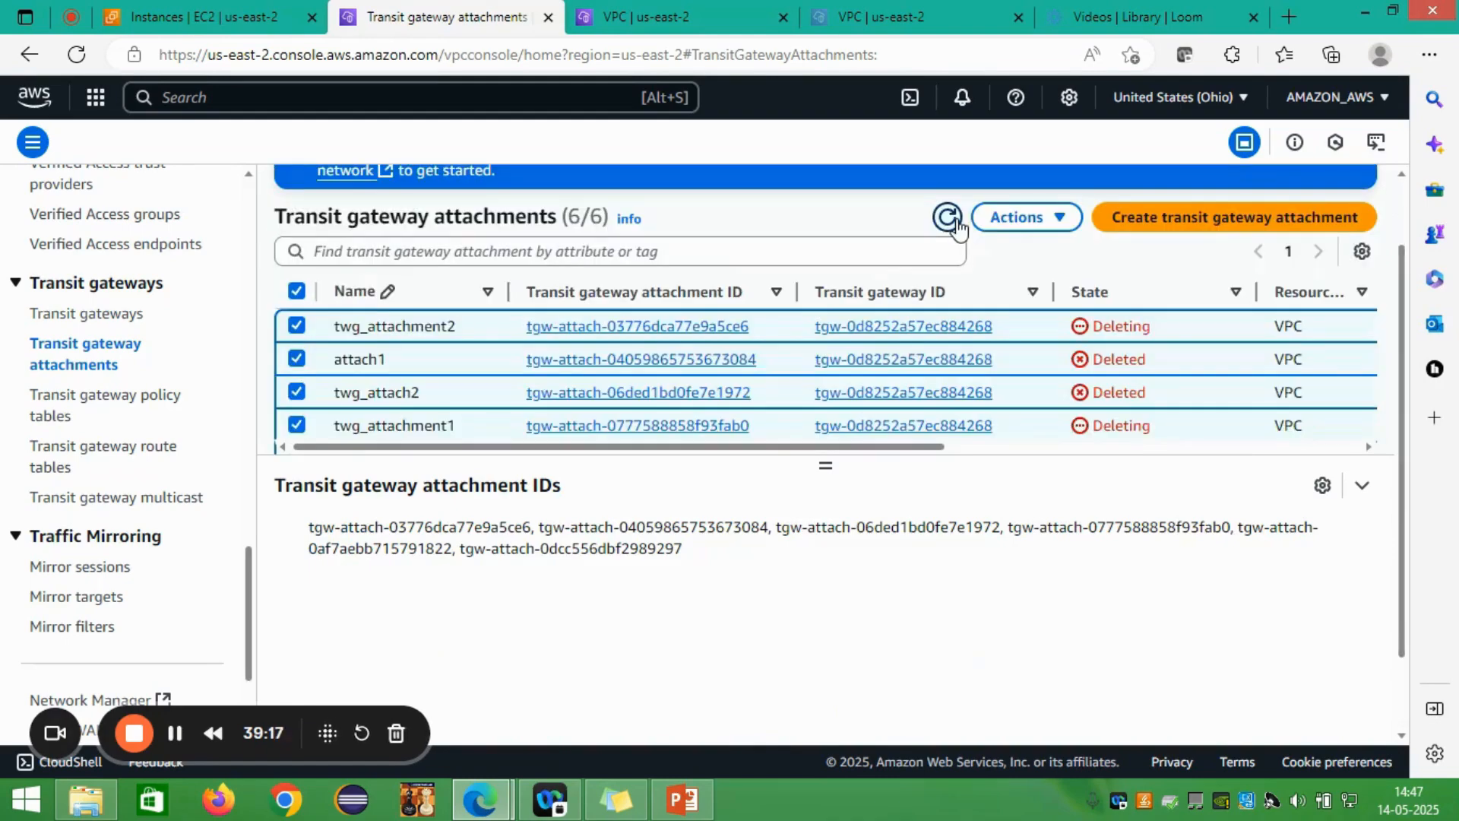
pyautogui.click(955, 219)
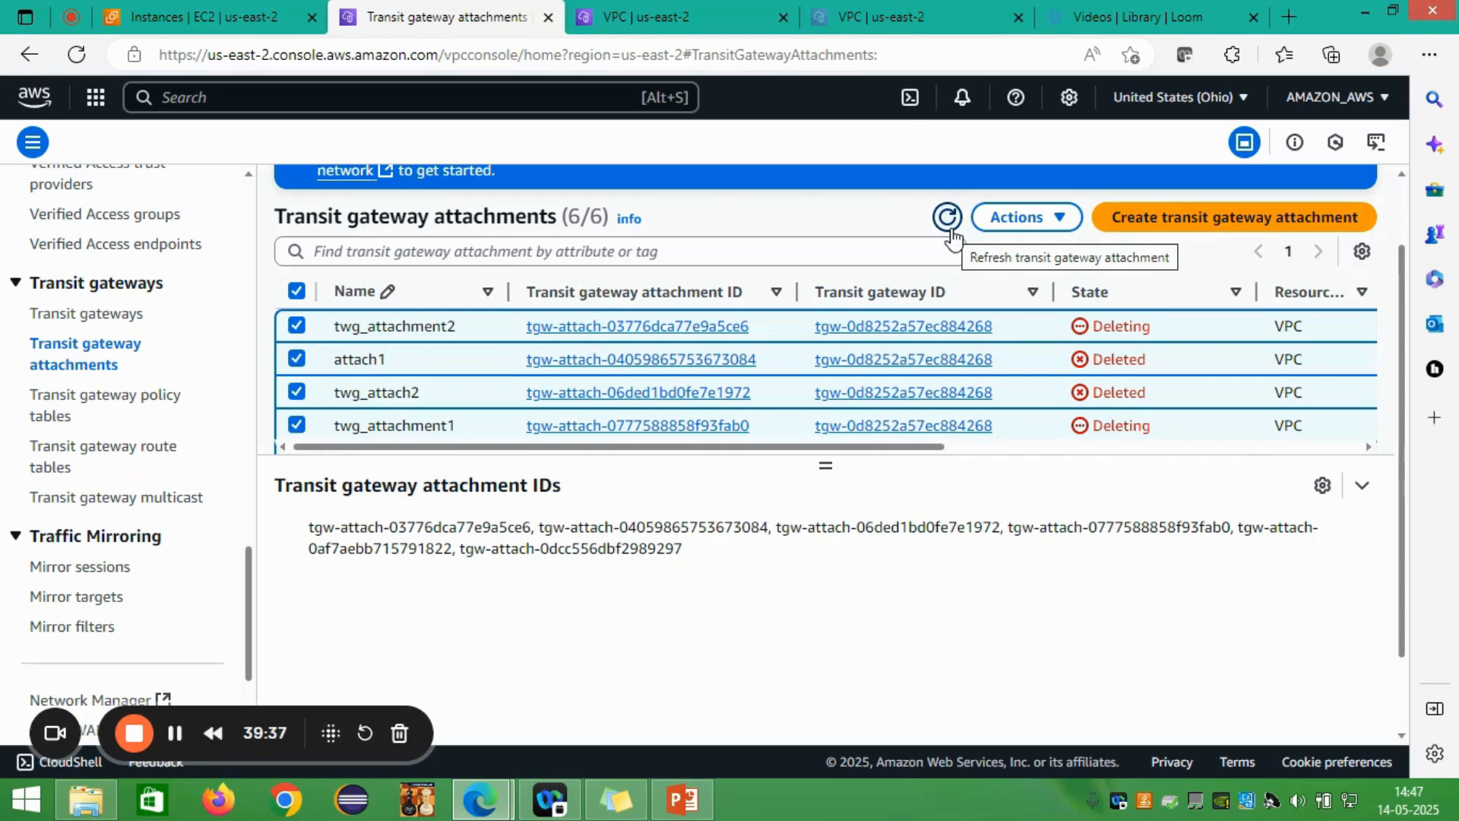
pyautogui.click(950, 230)
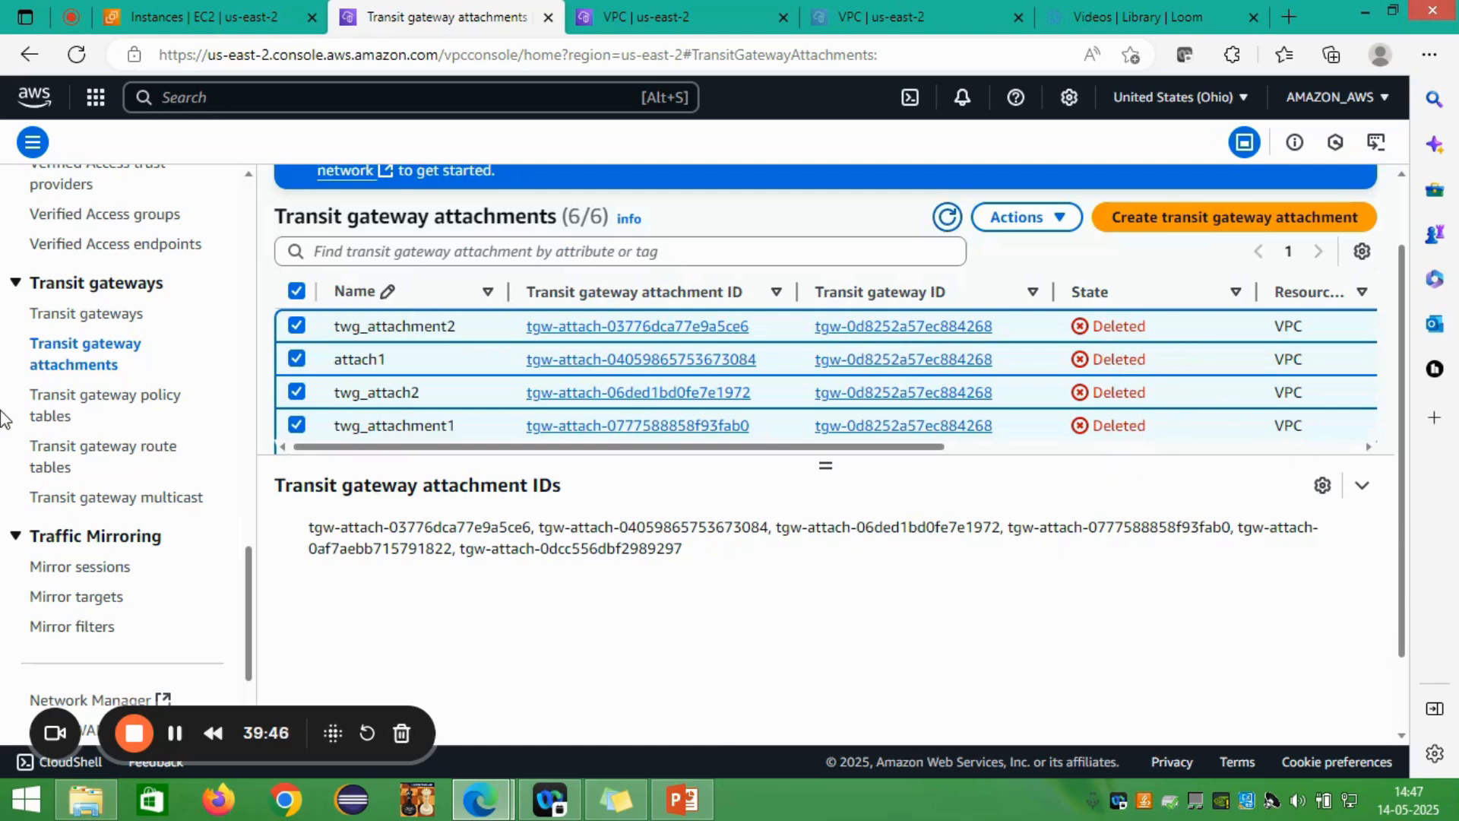
# Step: Delete the transit gateway tgw_1, confirming with "delete", and refresh the transit gateways list
pyautogui.click(89, 316)
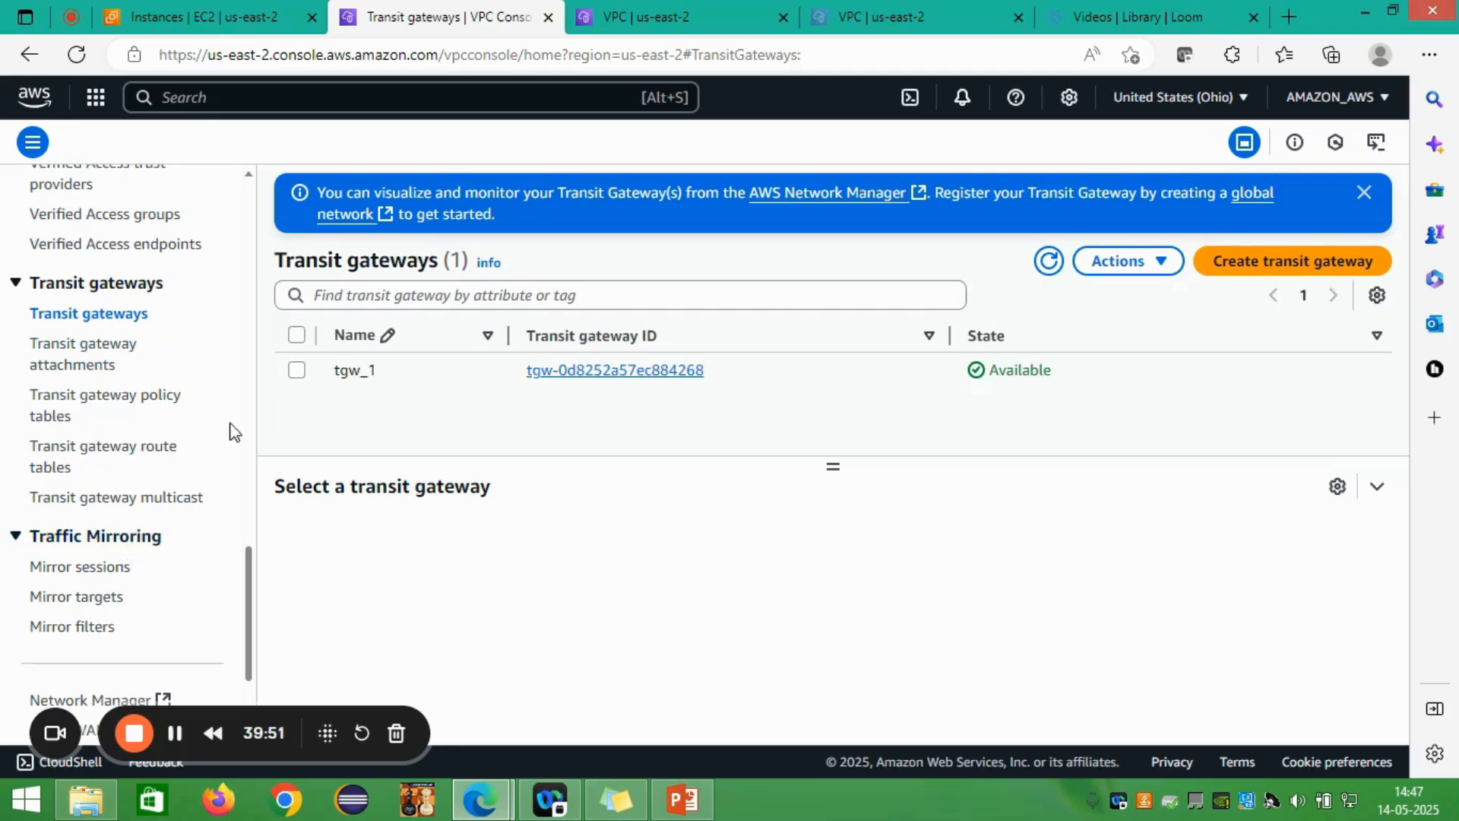
pyautogui.click(297, 369)
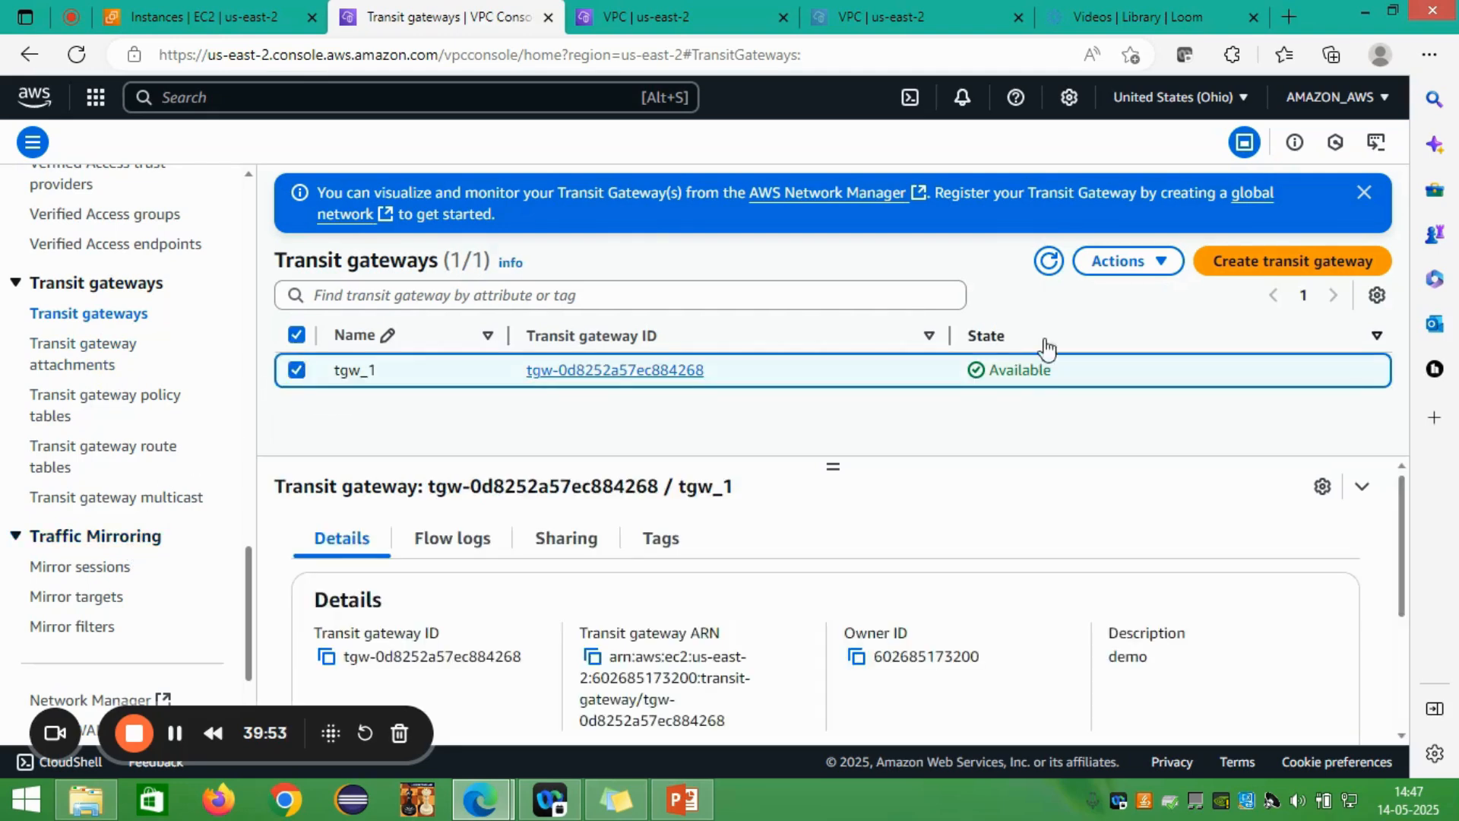
pyautogui.click(1123, 278)
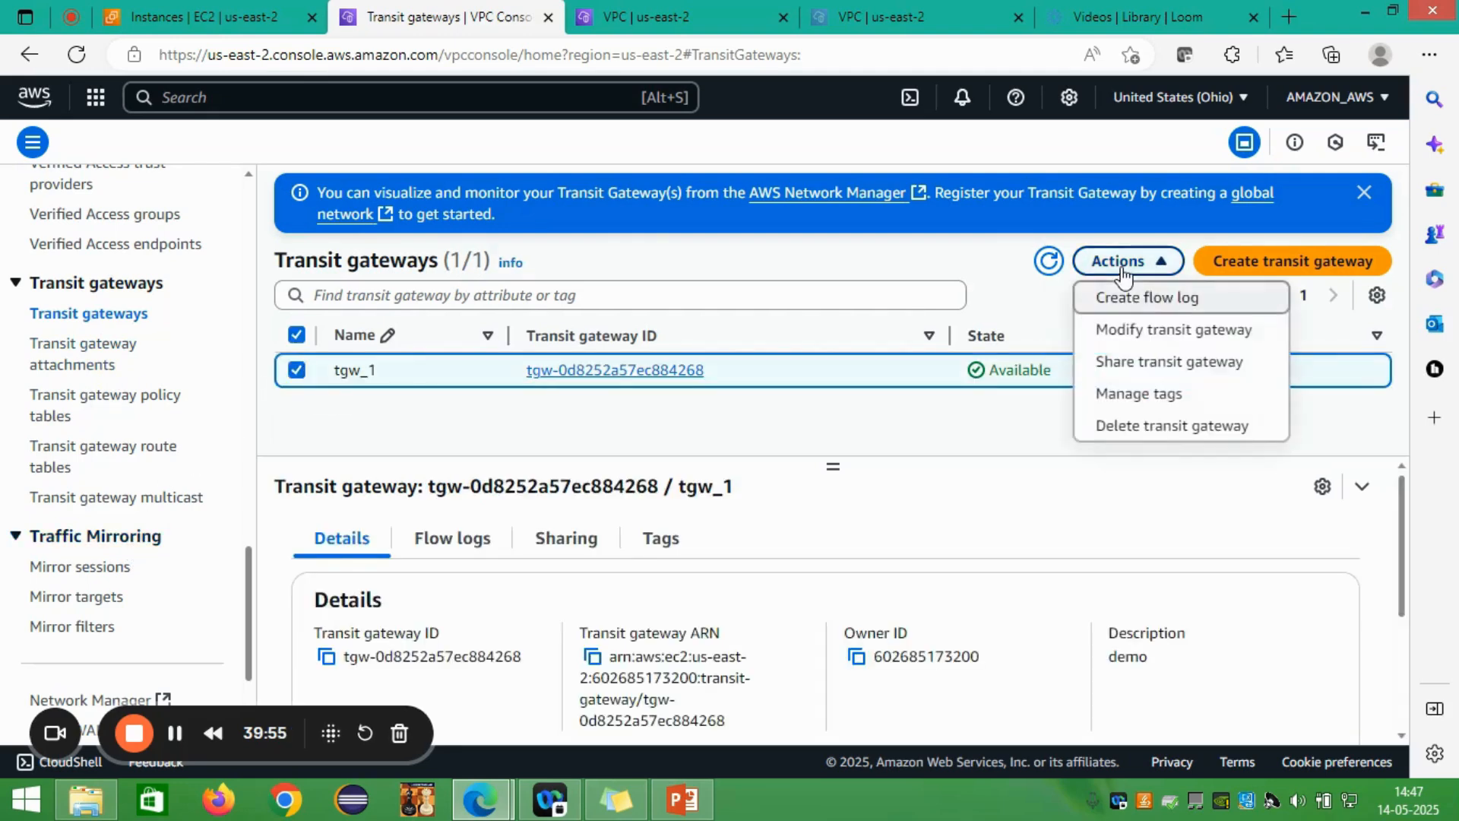
pyautogui.click(1154, 431)
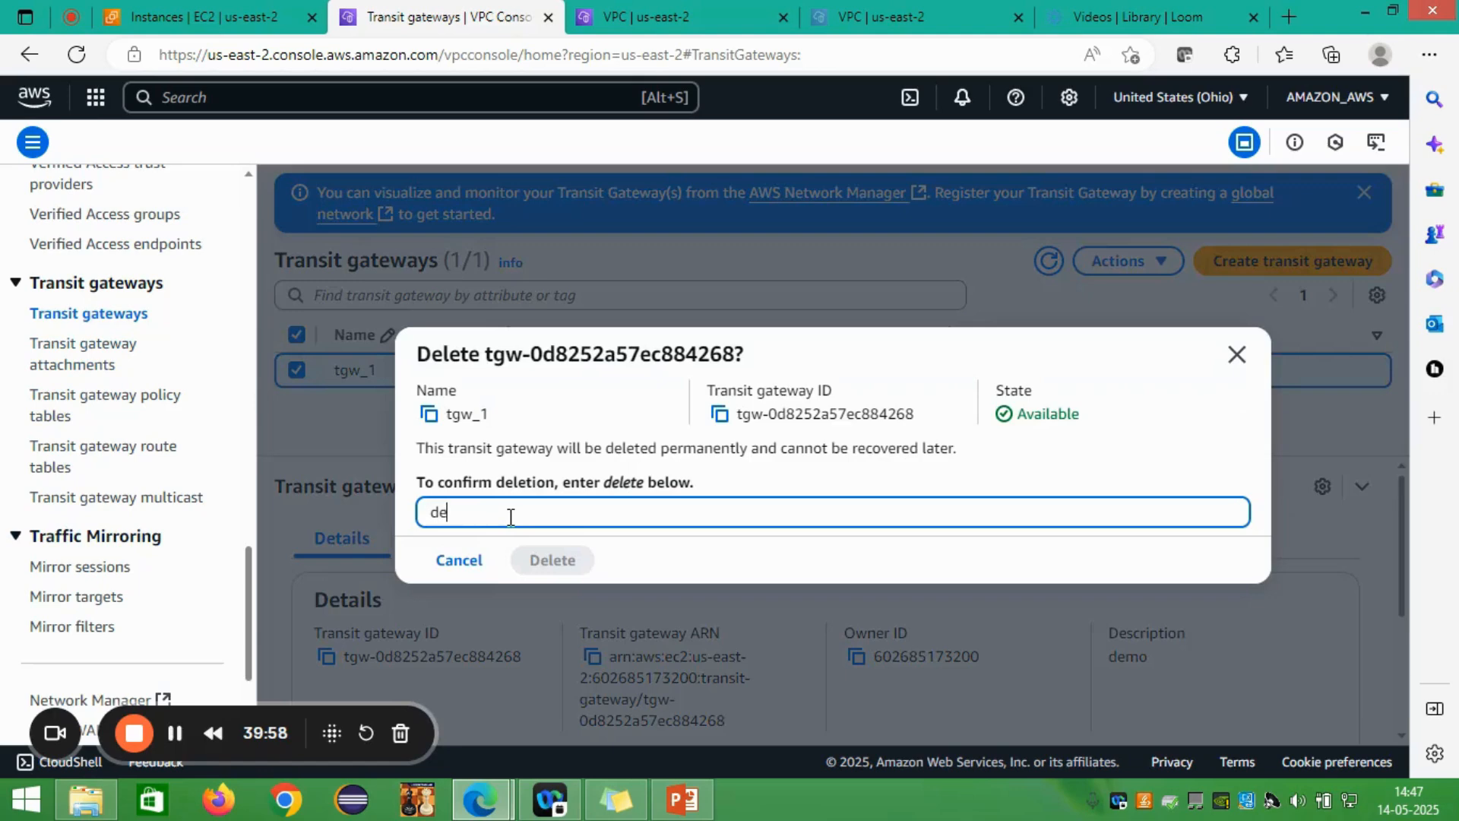
pyautogui.write('delete')
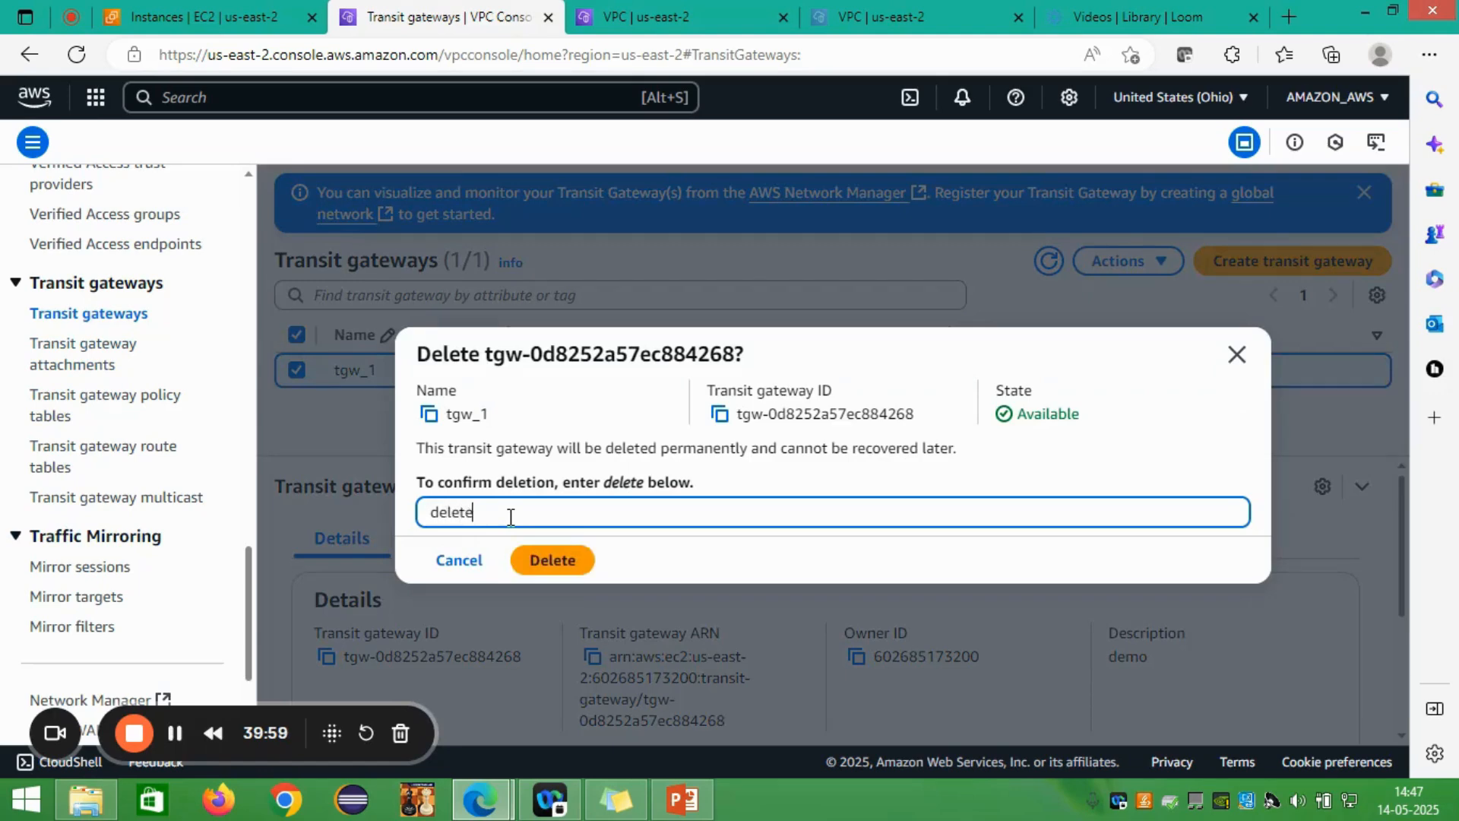
pyautogui.click(547, 567)
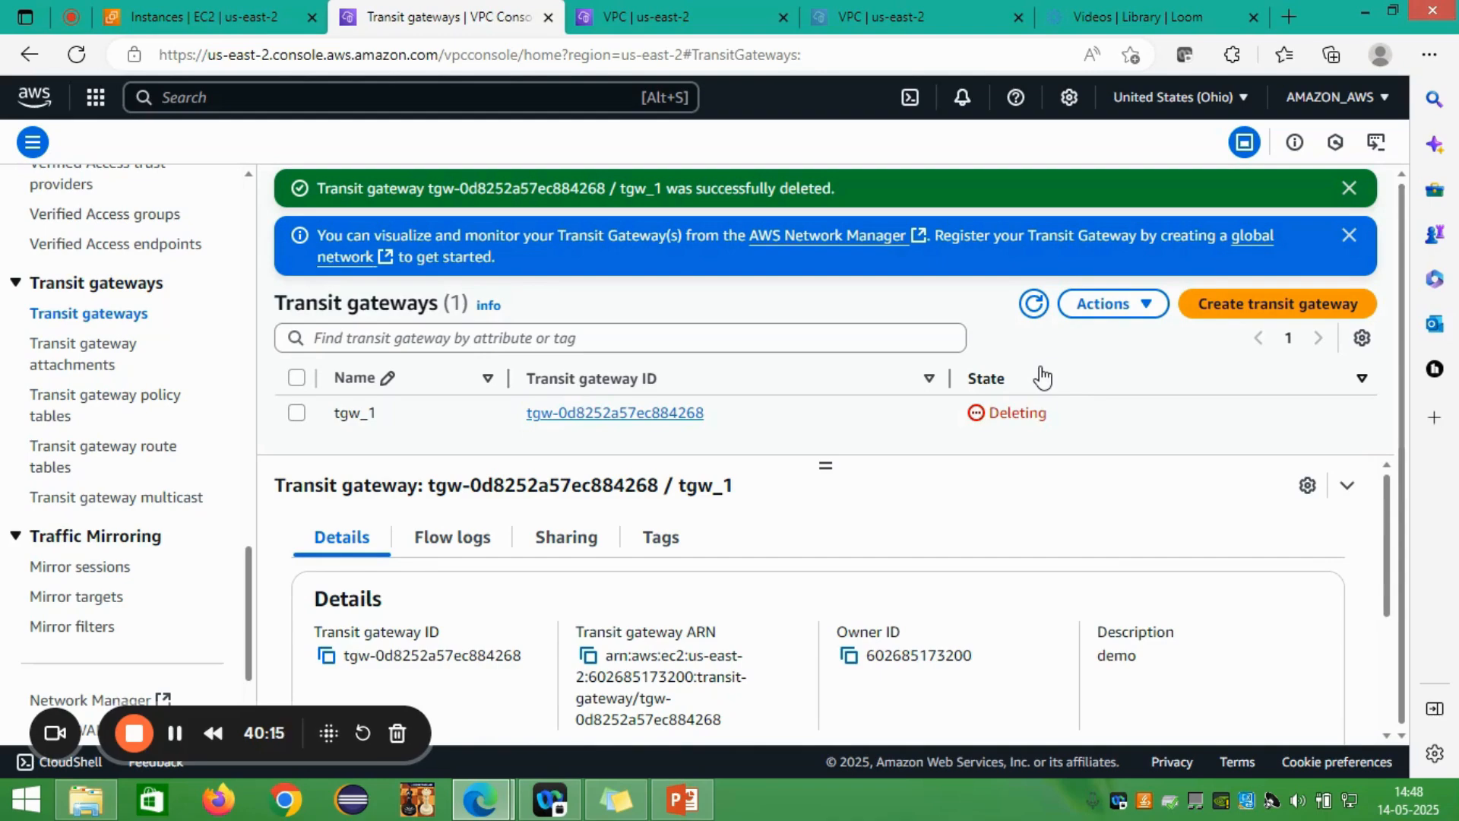
pyautogui.click(296, 413)
pyautogui.click(1035, 304)
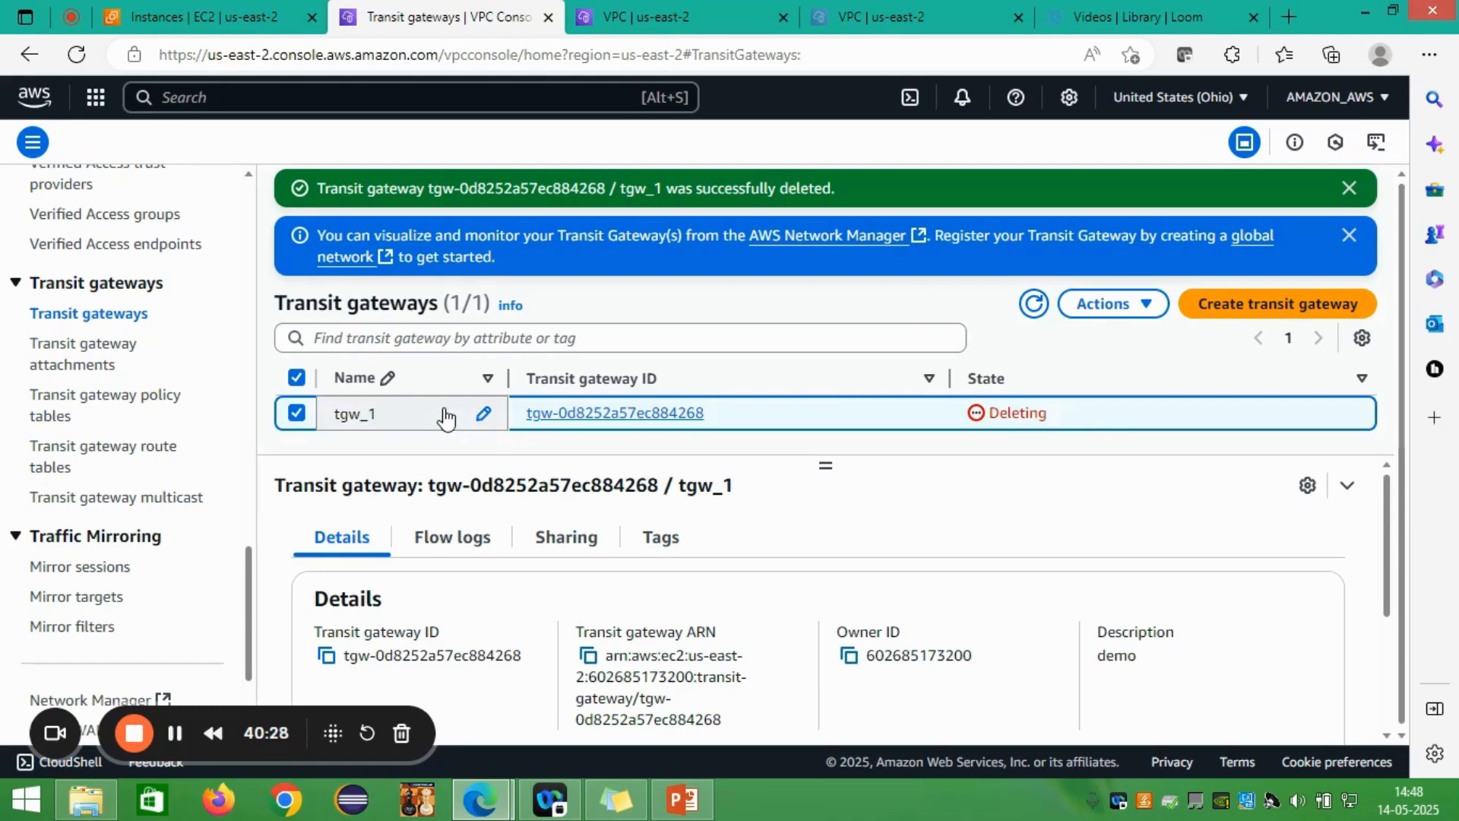
# Step: Review the VPCs, subnets and route tables lists, glancing at the EC2 instances page before returning to the route tables
pyautogui.scroll(10, 126, 449)
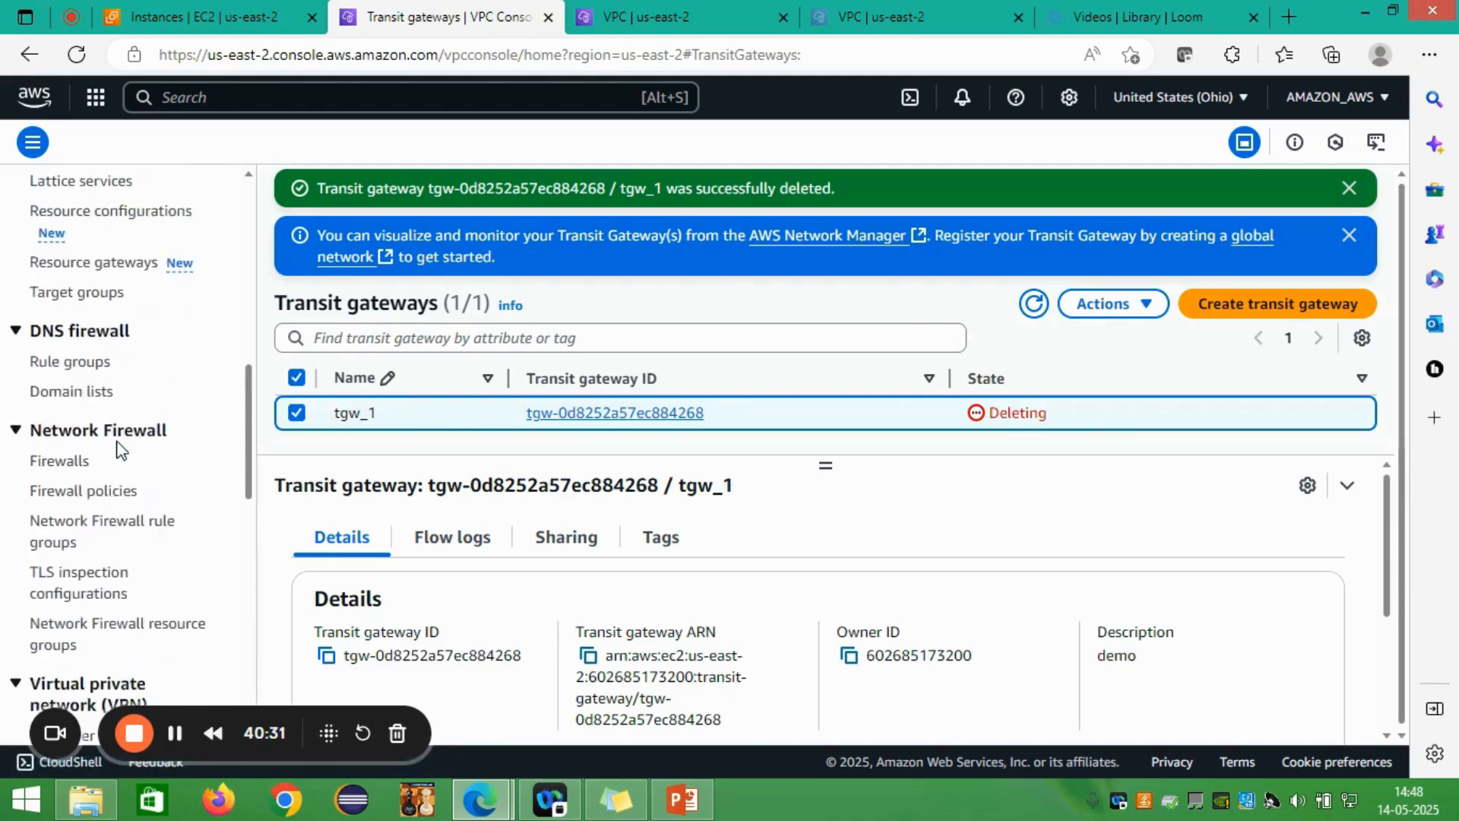
pyautogui.scroll(10, 118, 450)
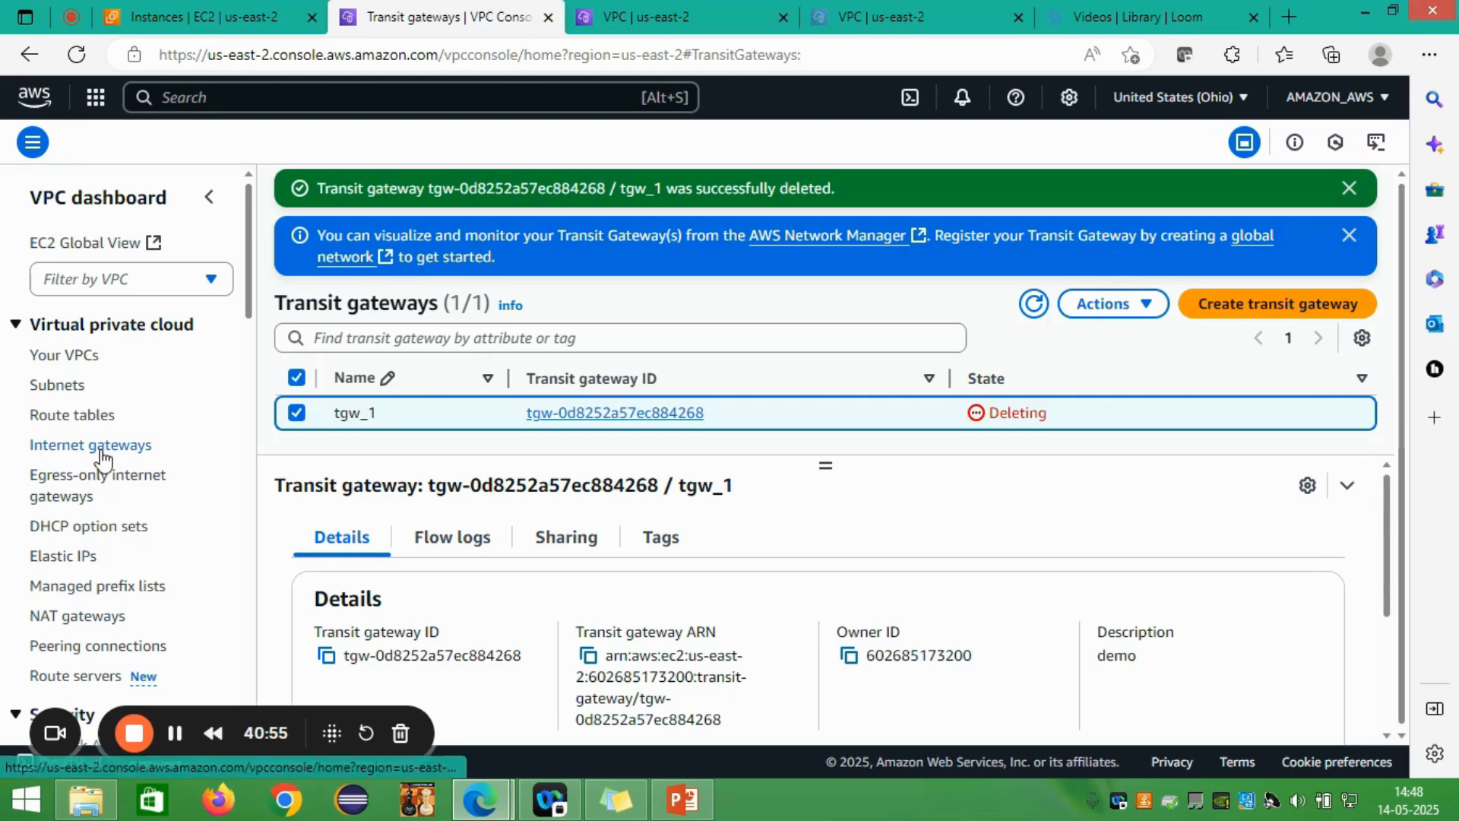
pyautogui.click(75, 357)
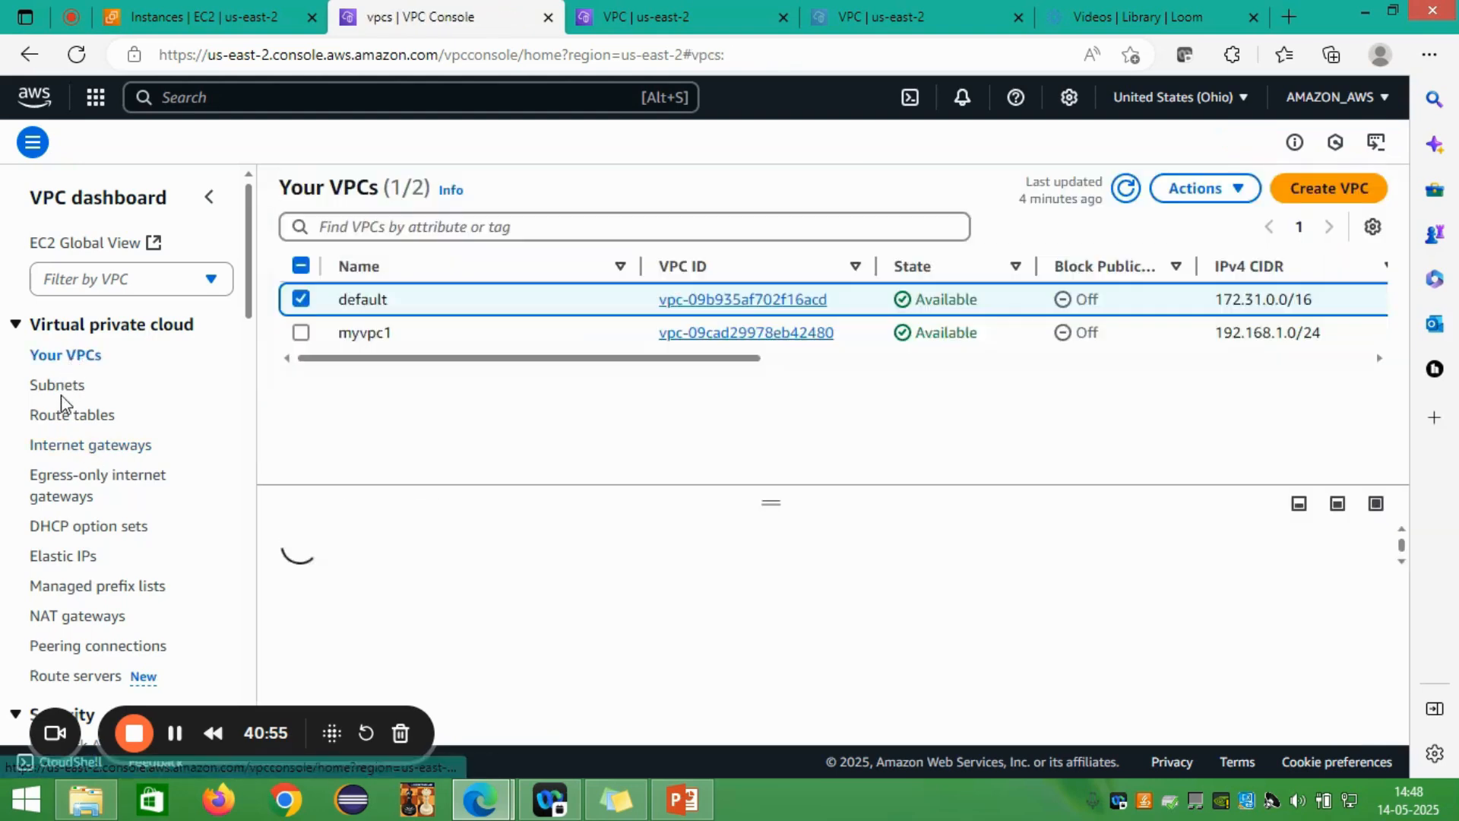
pyautogui.click(61, 389)
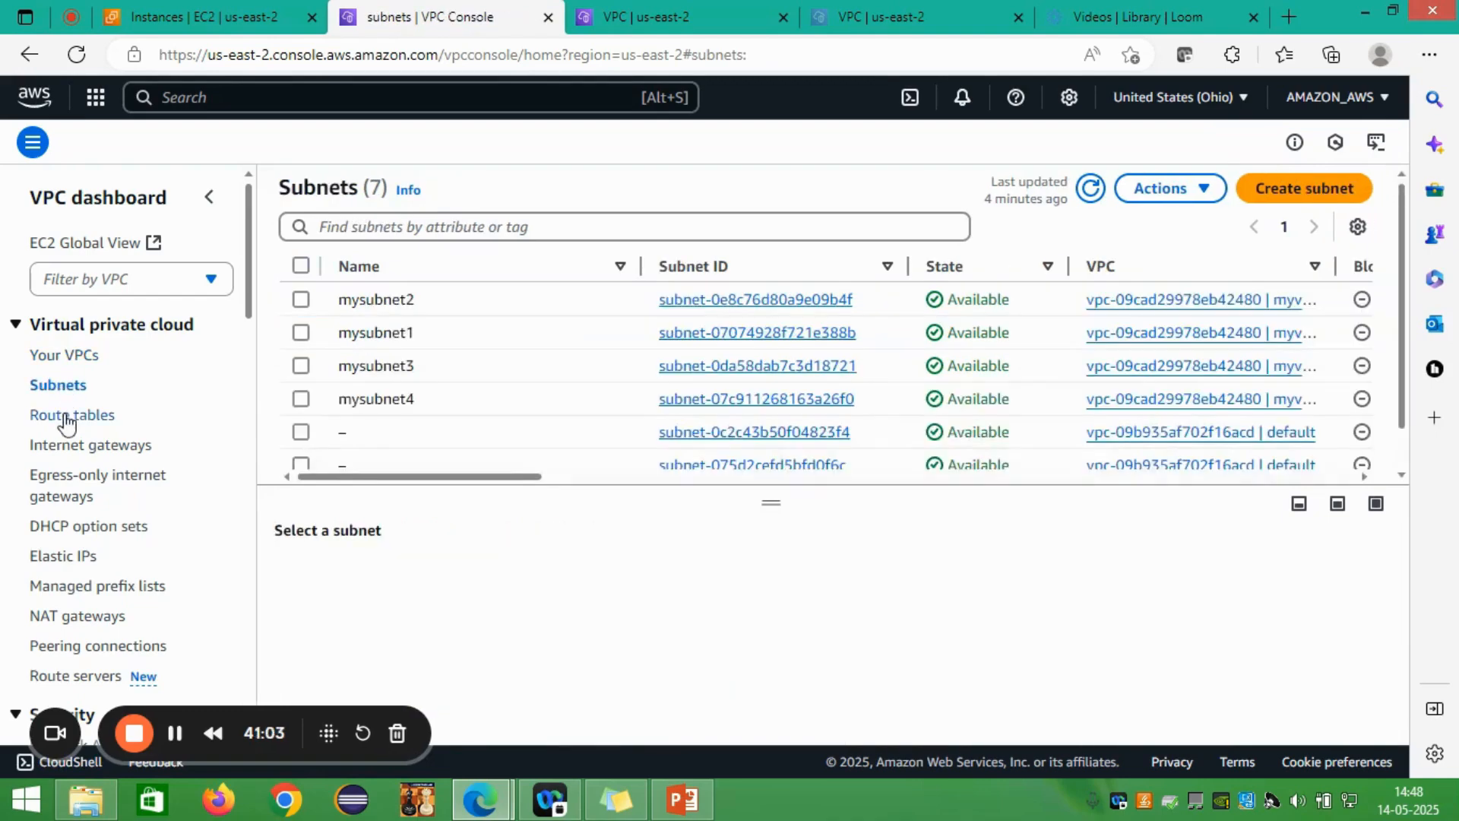
pyautogui.click(66, 418)
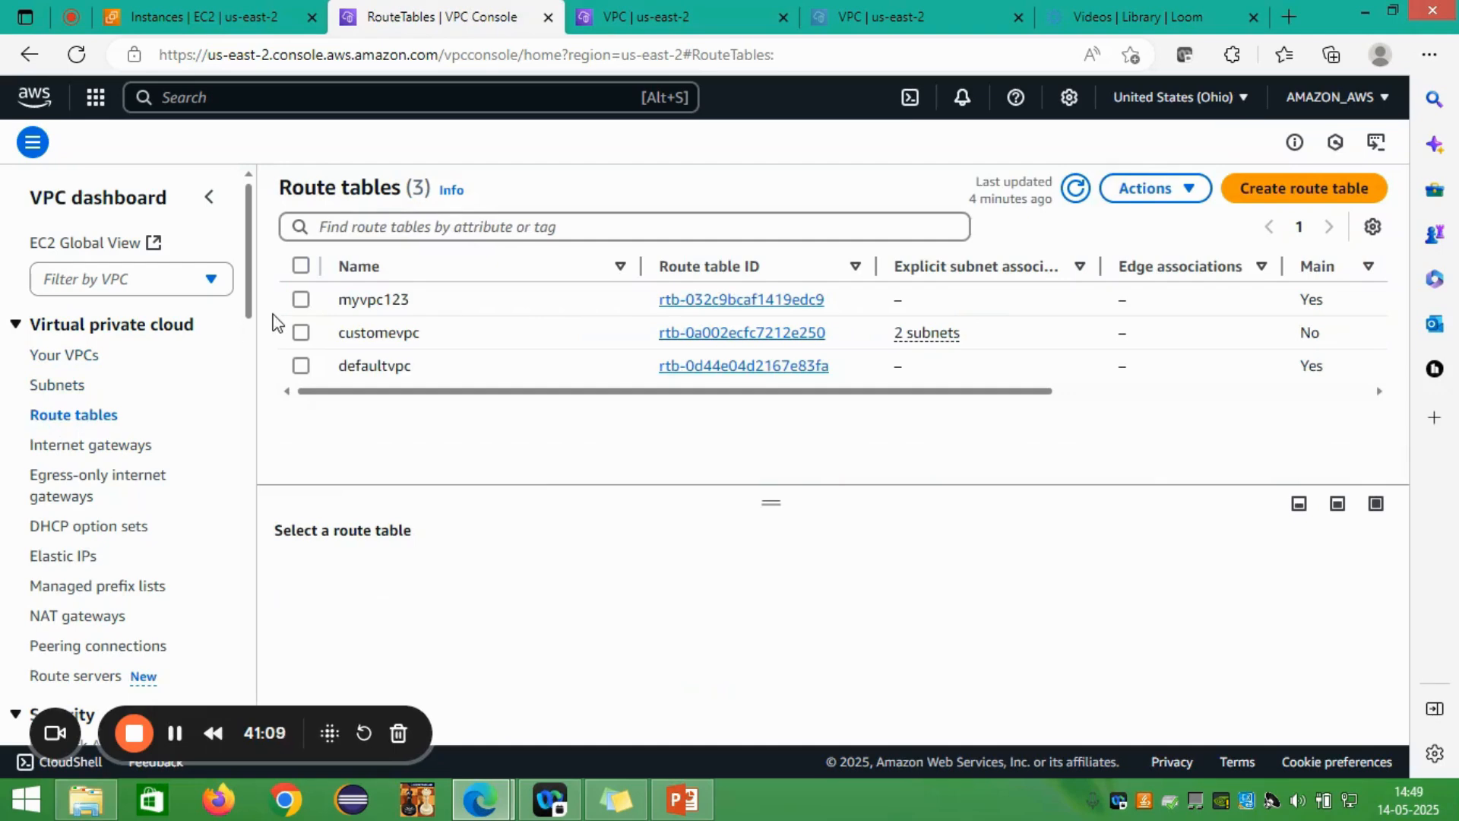
pyautogui.click(223, 11)
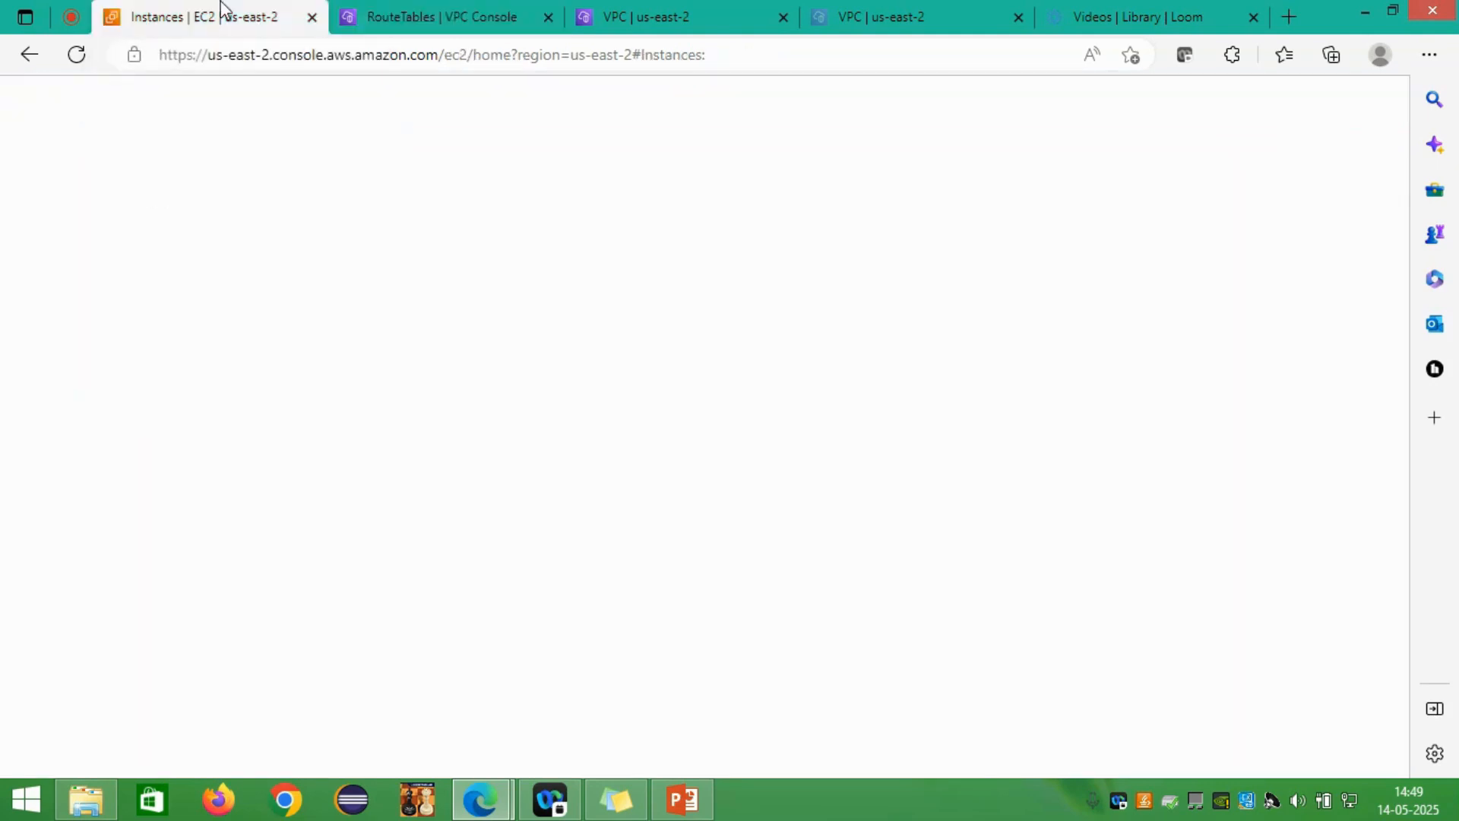
pyautogui.click(466, 15)
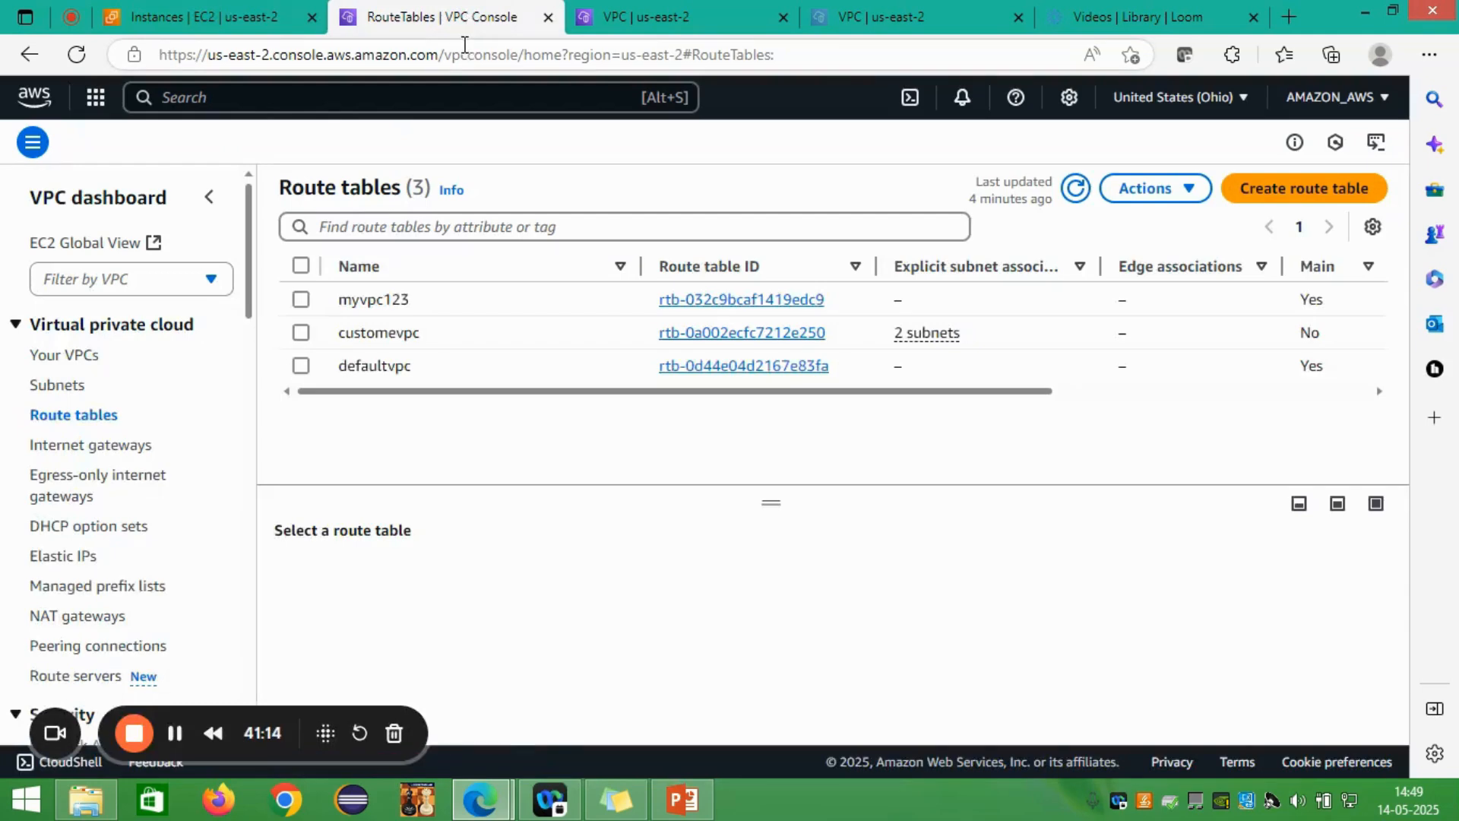